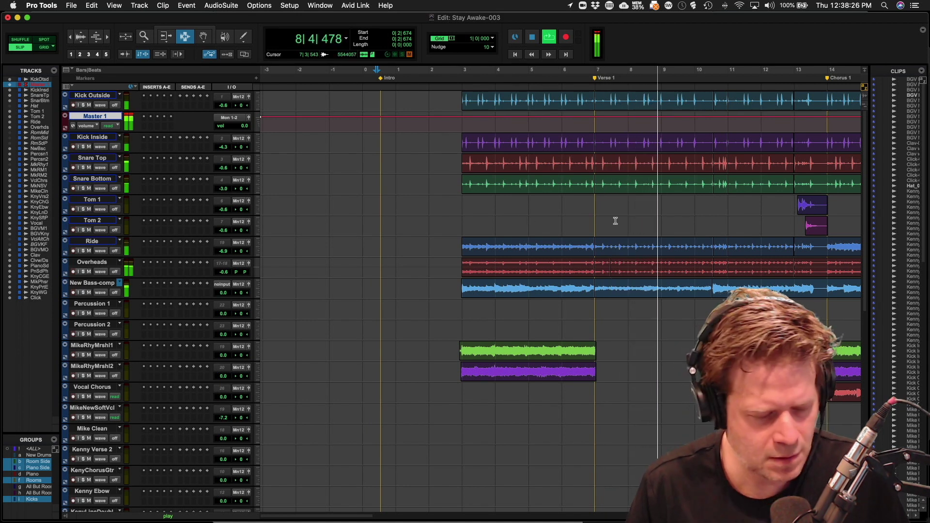
- Look over the session's tracks from the drums down to the click during playback, and stop playback
key("super+bracketleft")
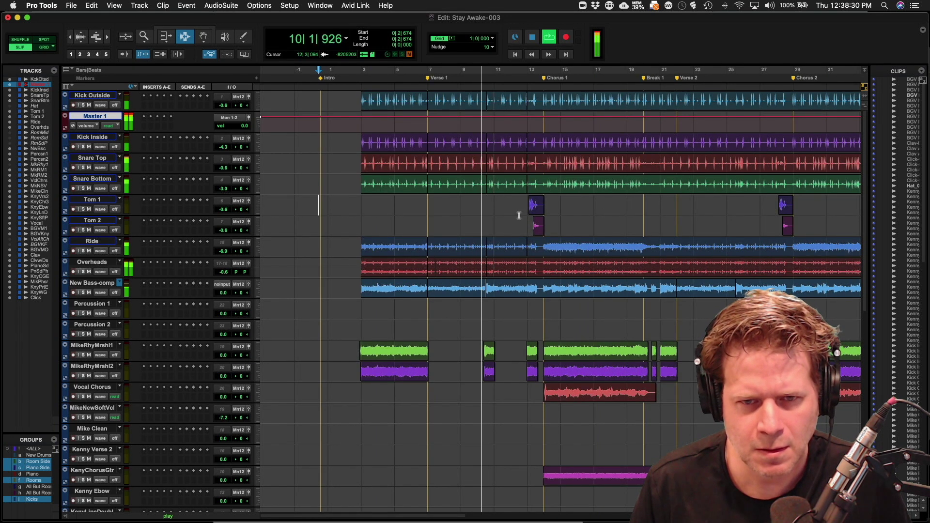
scroll(519, 216, "down", 10)
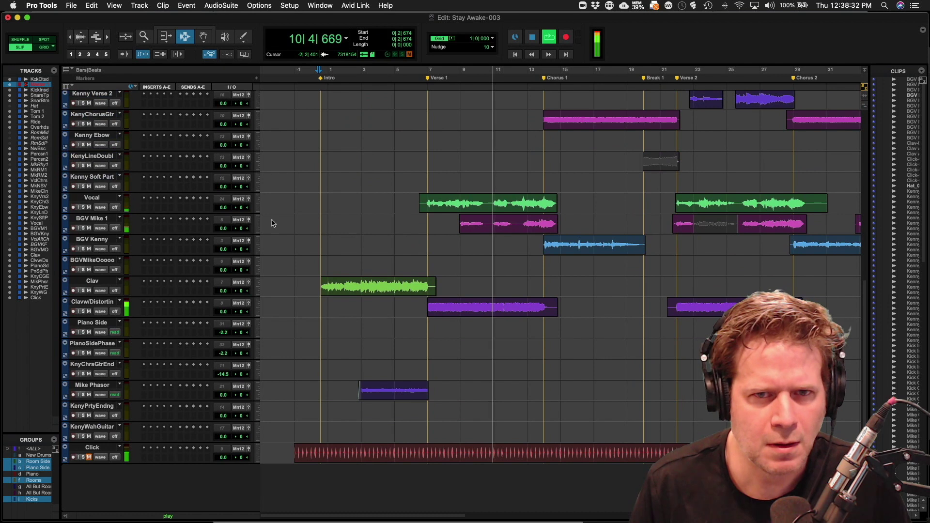
scroll(275, 221, "up", 10)
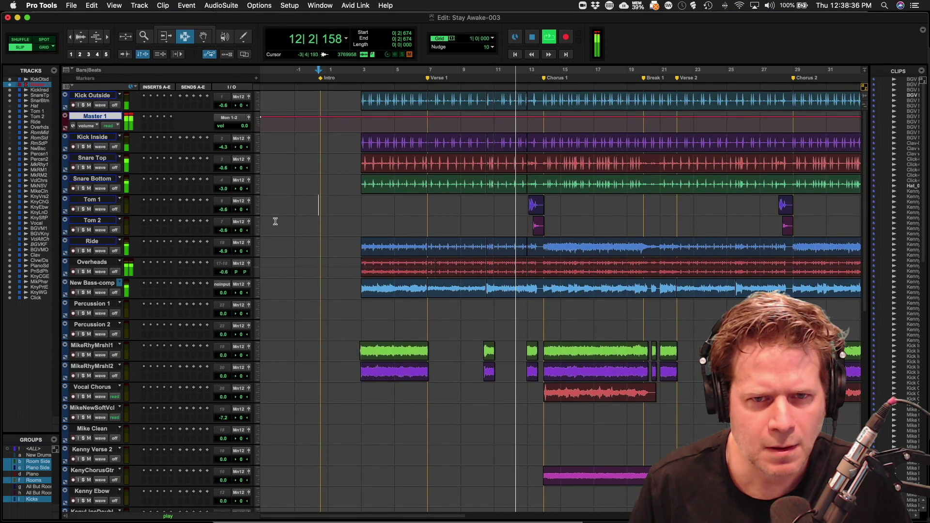
scroll(275, 221, "down", 6)
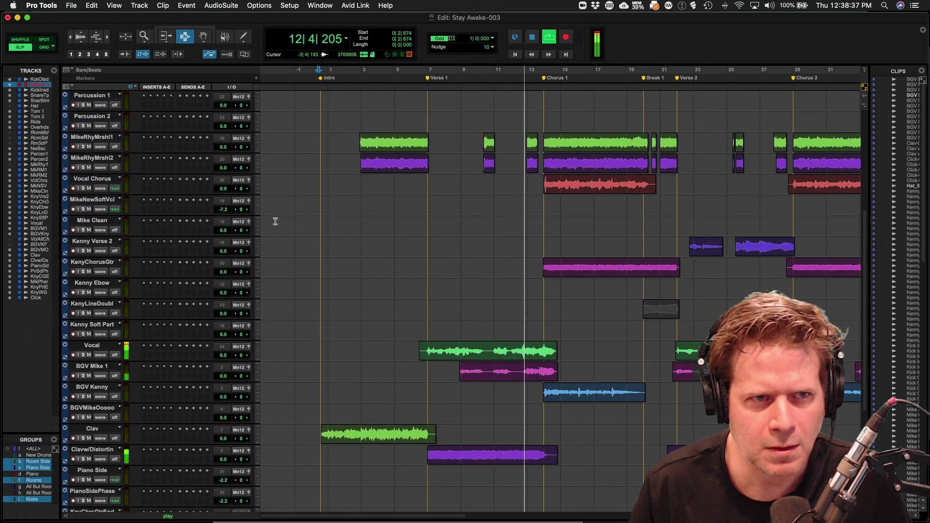
scroll(275, 222, "up", 6)
key("space")
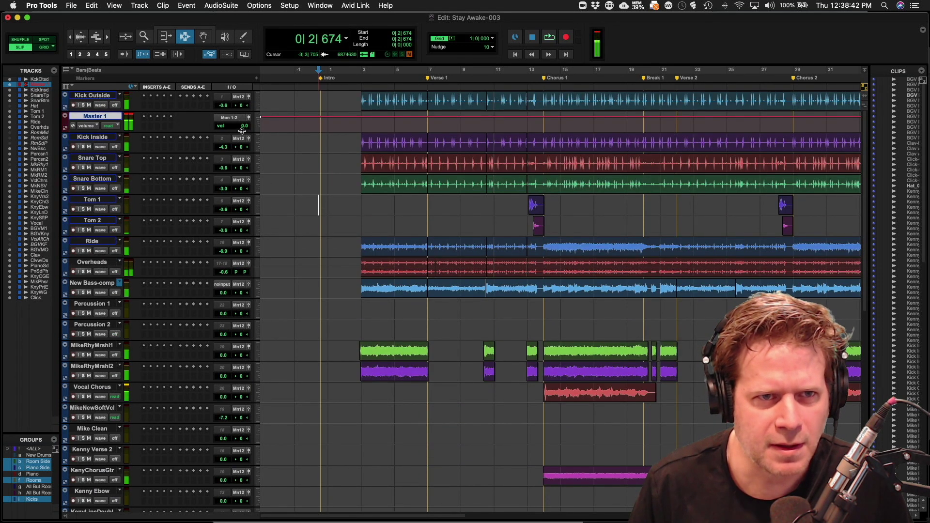
- Lower all tracks together by 8 dB through the ALL group, and reset Master 1's volume to 0.0 with the group disabled
left_click_drag(241, 131, 243, 135)
left_click(246, 129, "alt")
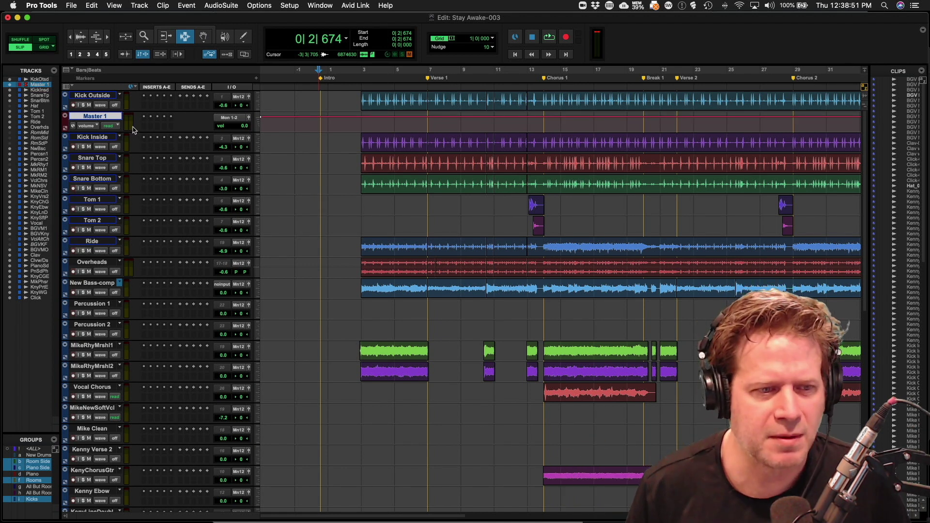
left_click_drag(20, 434, 28, 401)
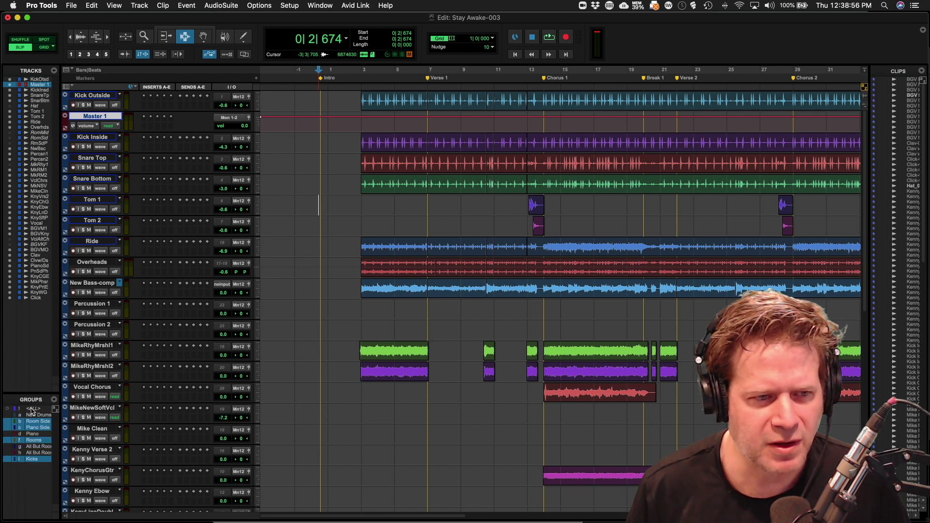
left_click(31, 409)
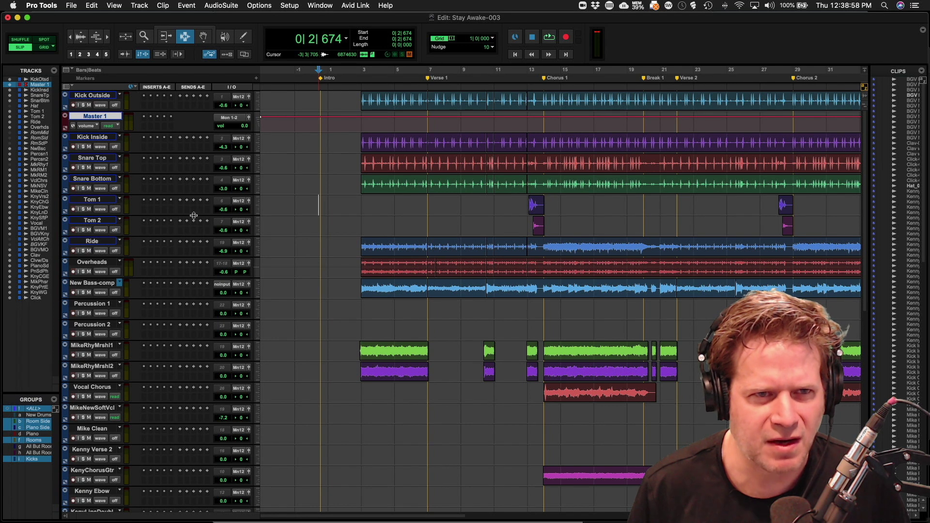
left_click_drag(225, 151, 226, 153)
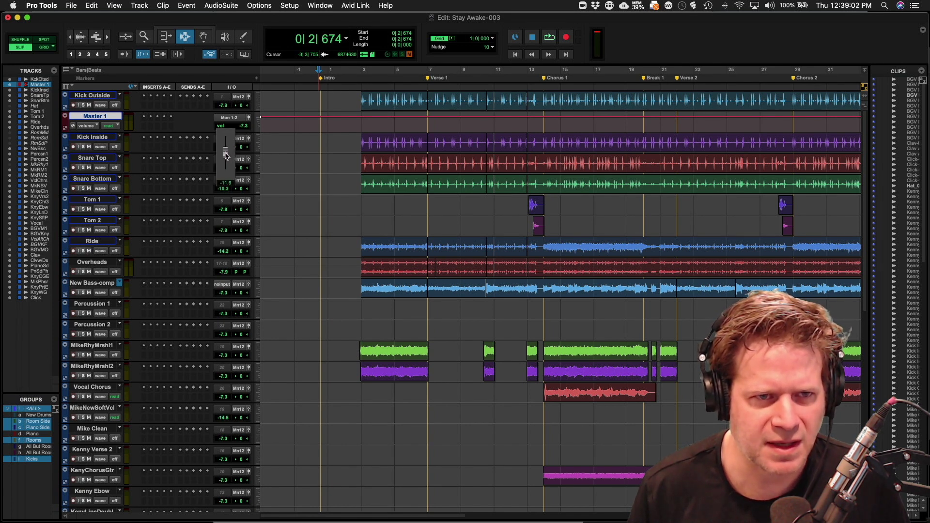
left_click(387, 128)
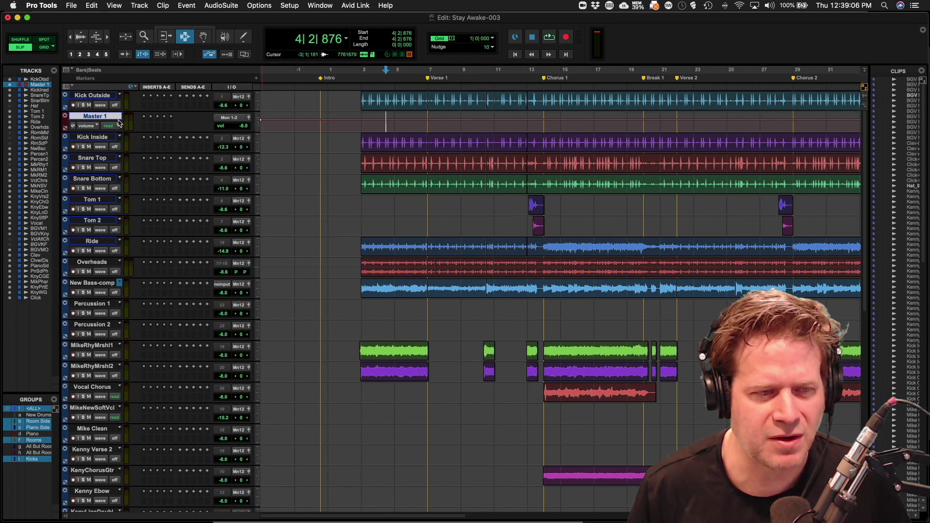
left_click(47, 409)
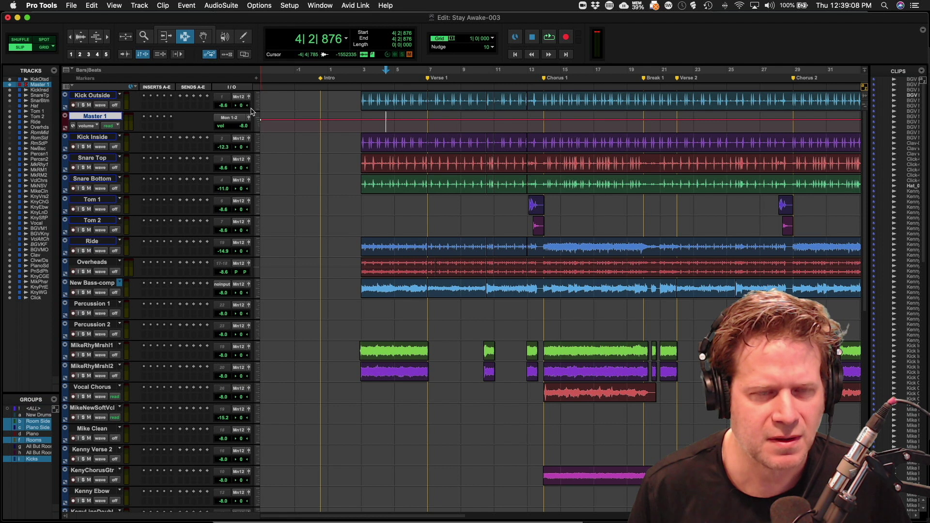
left_click(237, 130, "alt")
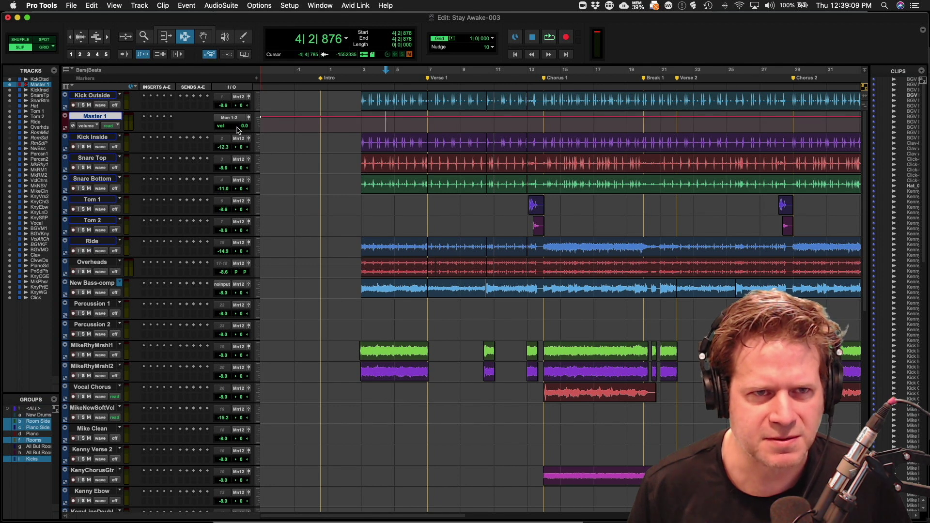
- Play the song from around bar 5 while examining the whole arrangement from Intro to Outro across all tracks, and stop playback
left_click(395, 131)
key("space")
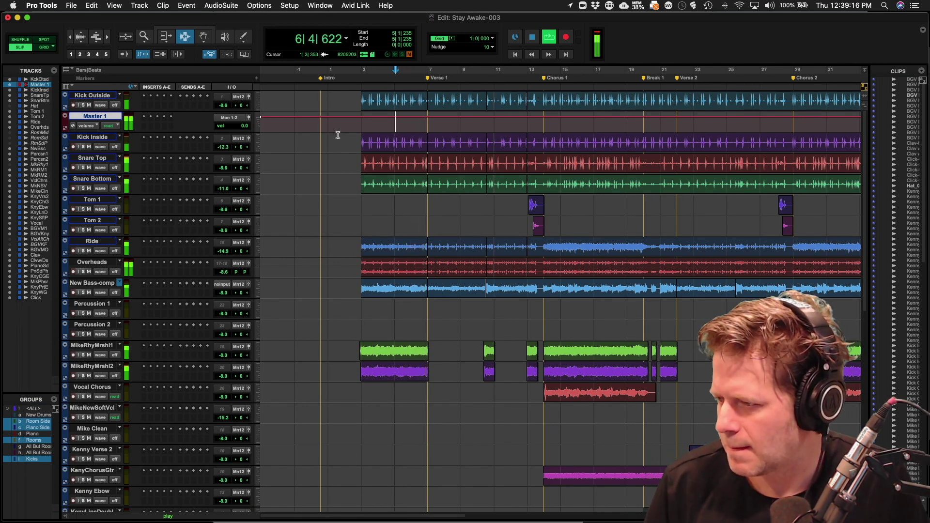
scroll(340, 138, "right", 5)
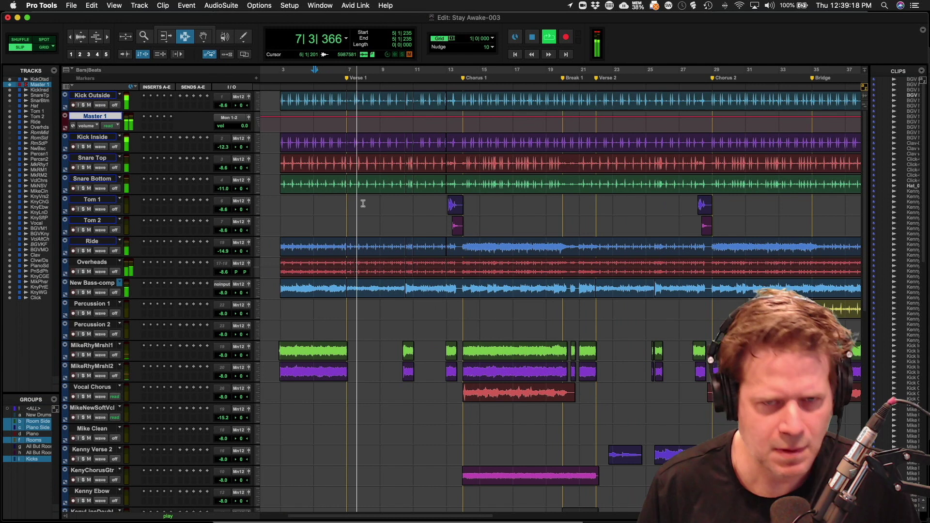
key("super+bracketleft")
key("super+bracketleft")
scroll(433, 210, "down", 6)
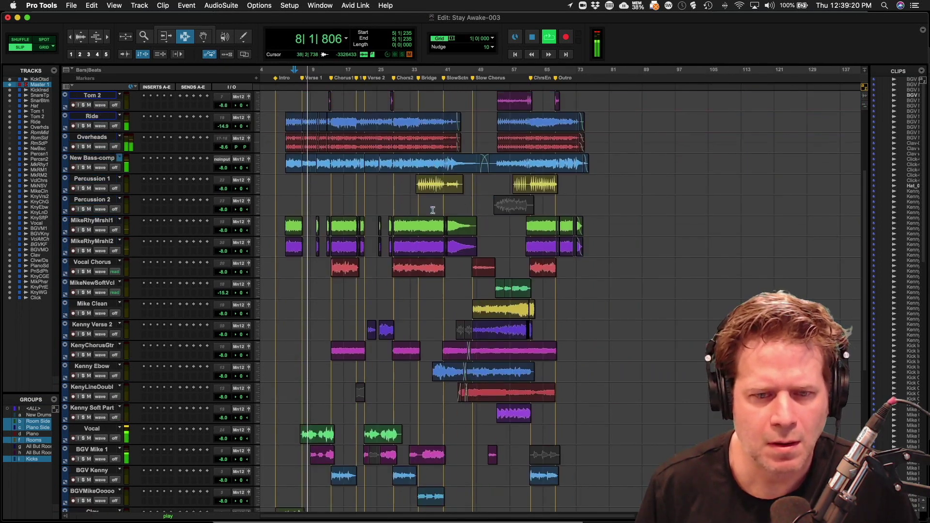
scroll(433, 209, "down", 11)
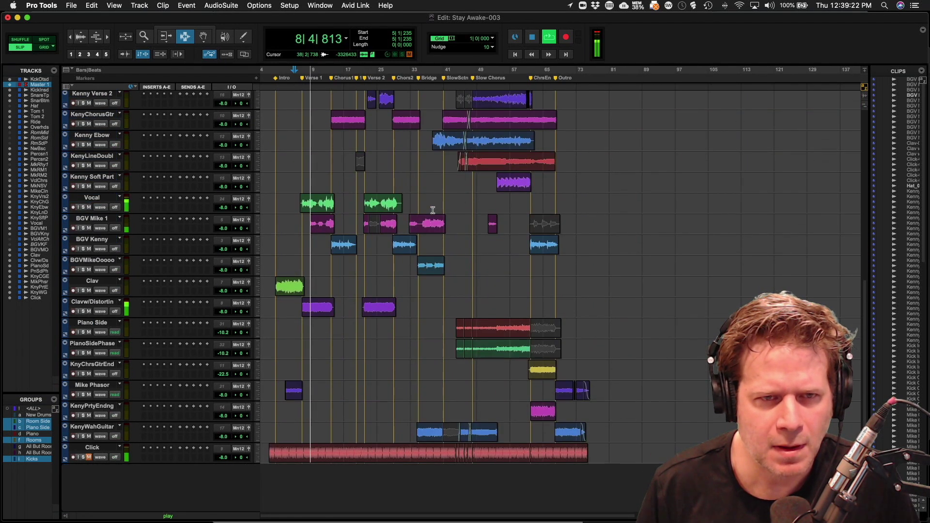
scroll(433, 209, "up", 17)
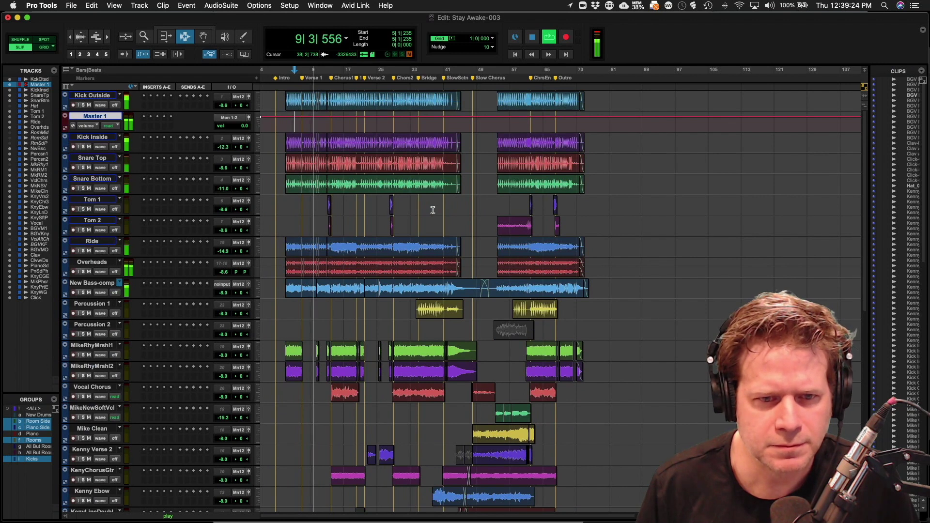
scroll(432, 209, "down", 8)
scroll(433, 209, "down", 9)
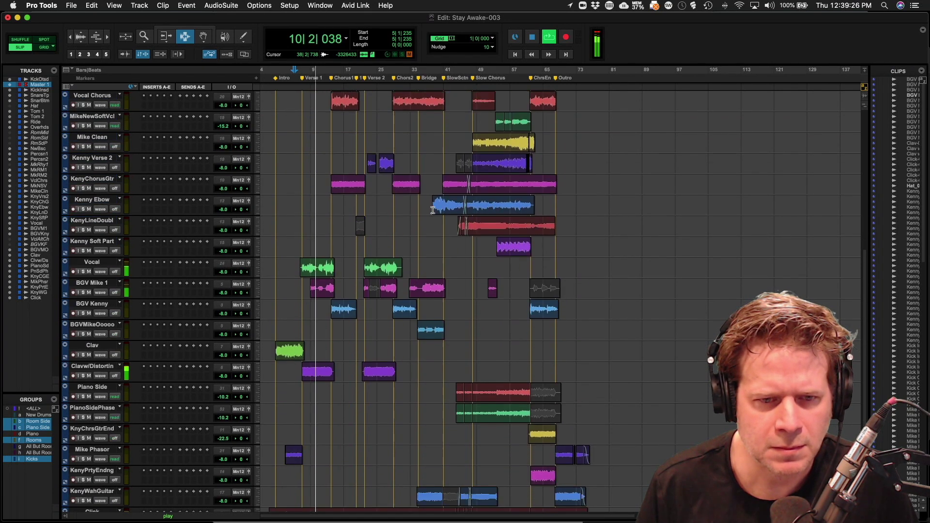
scroll(433, 210, "up", 4)
scroll(432, 209, "up", 2)
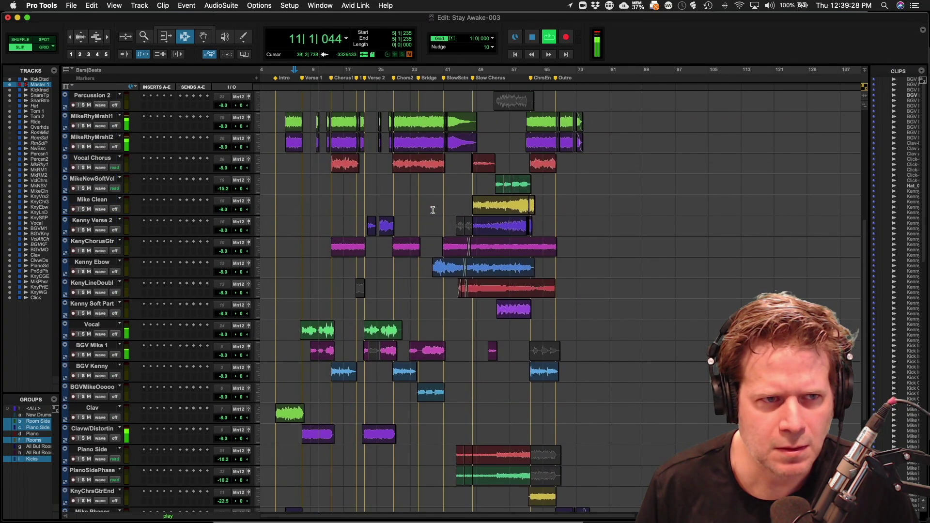
scroll(432, 210, "up", 9)
scroll(433, 210, "up", 2)
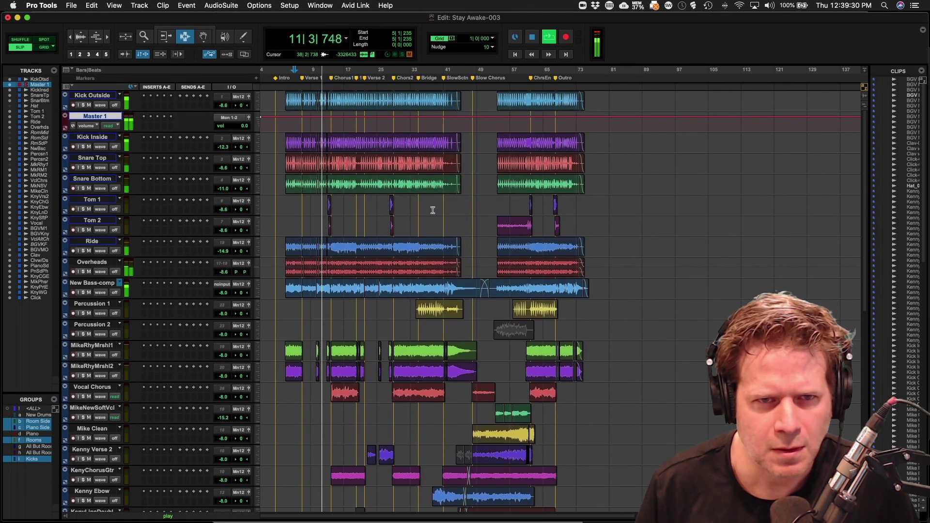
key("space")
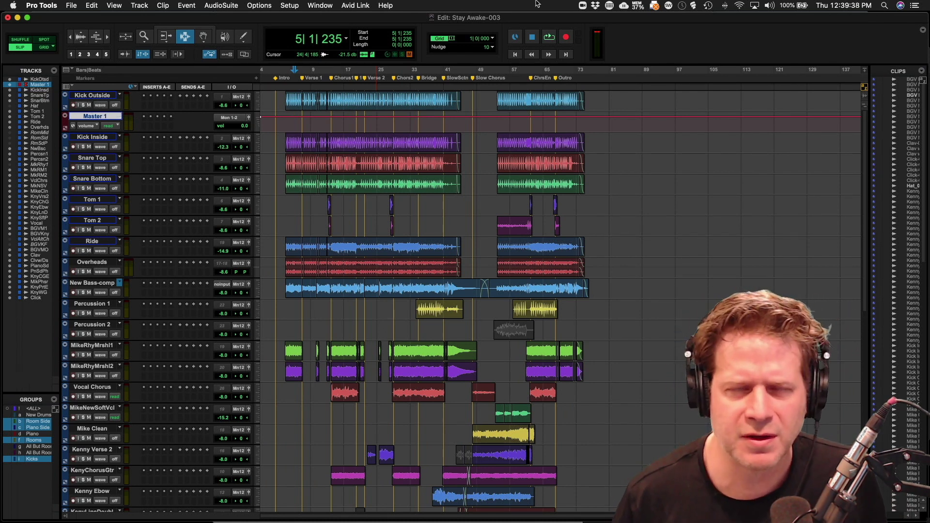
- Check the available UI Theme options in the display preferences and close the preferences without changing anything
left_click(49, 5)
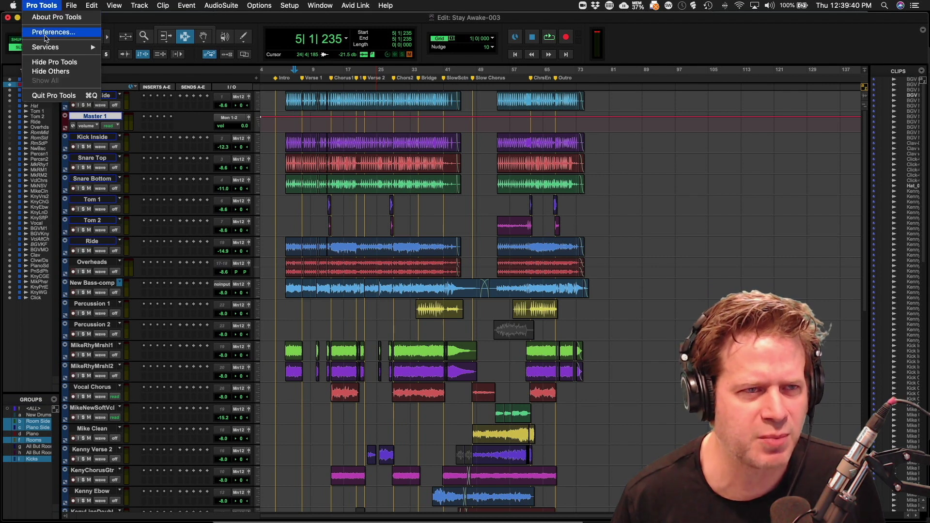
left_click(45, 32)
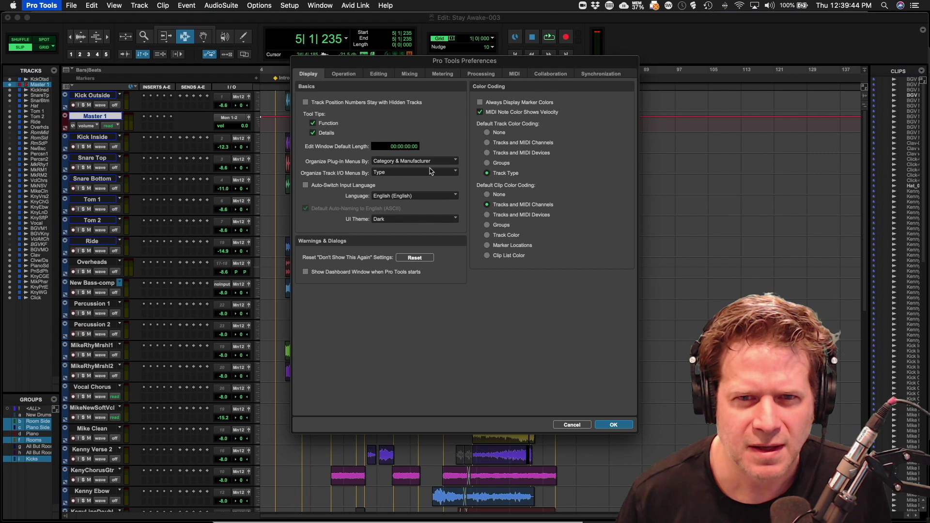
left_click(397, 224)
left_click(334, 221)
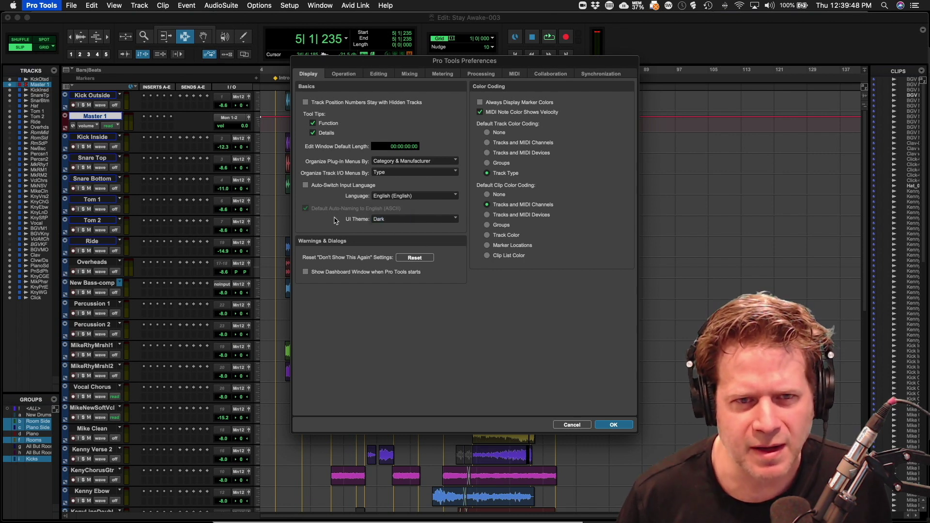
left_click(401, 222)
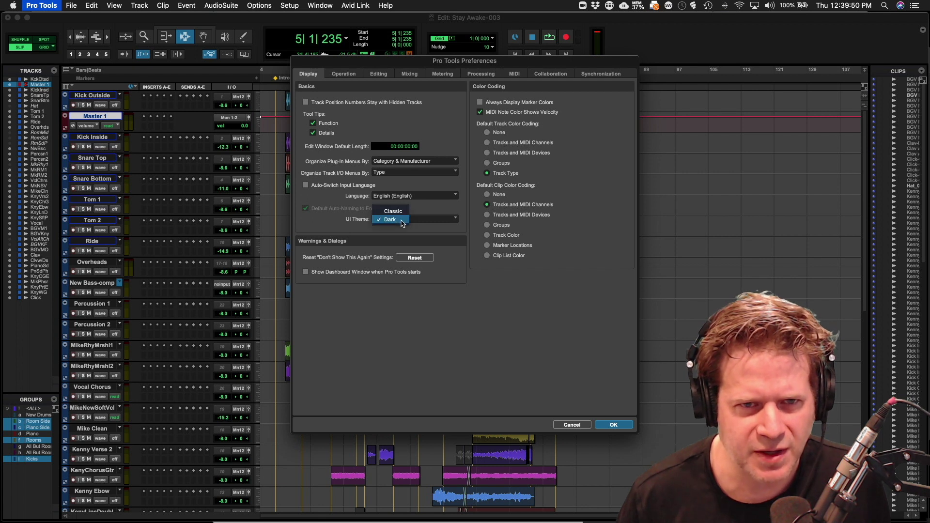
left_click(335, 222)
left_click(581, 426)
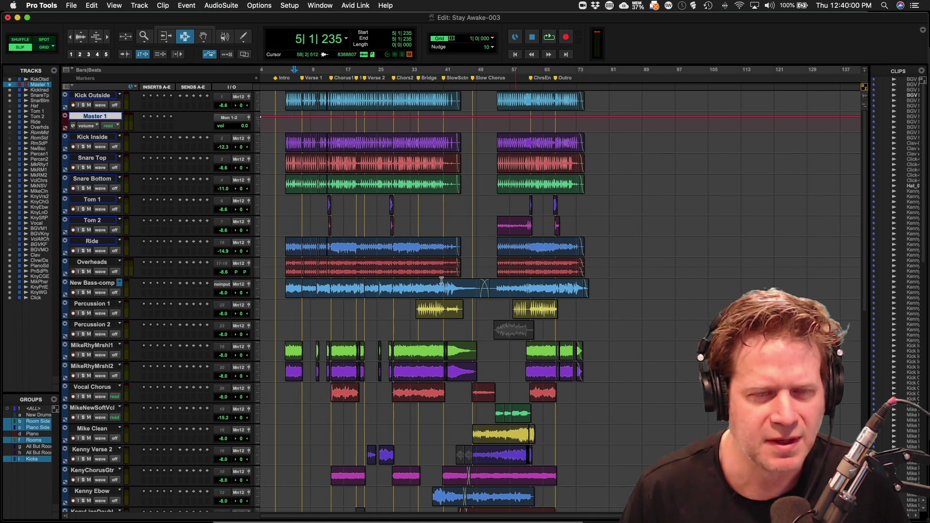
- Move the Master 1 track above Kick Outside so it is first in the track order
left_click(284, 207)
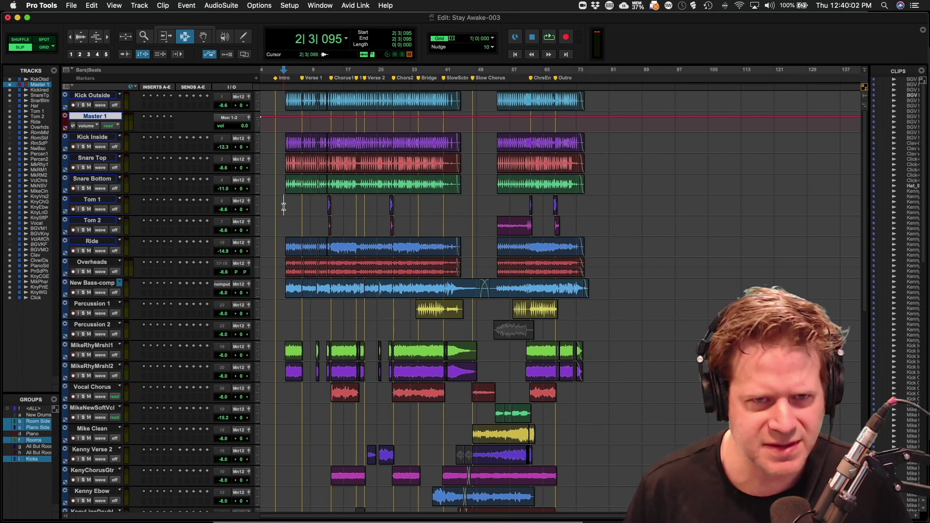
key("super+bracketright")
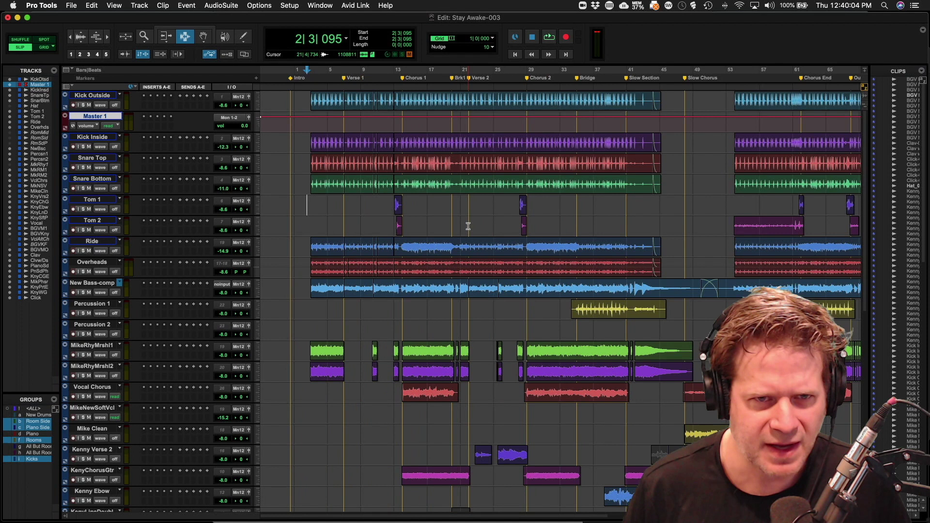
key("super+bracketright")
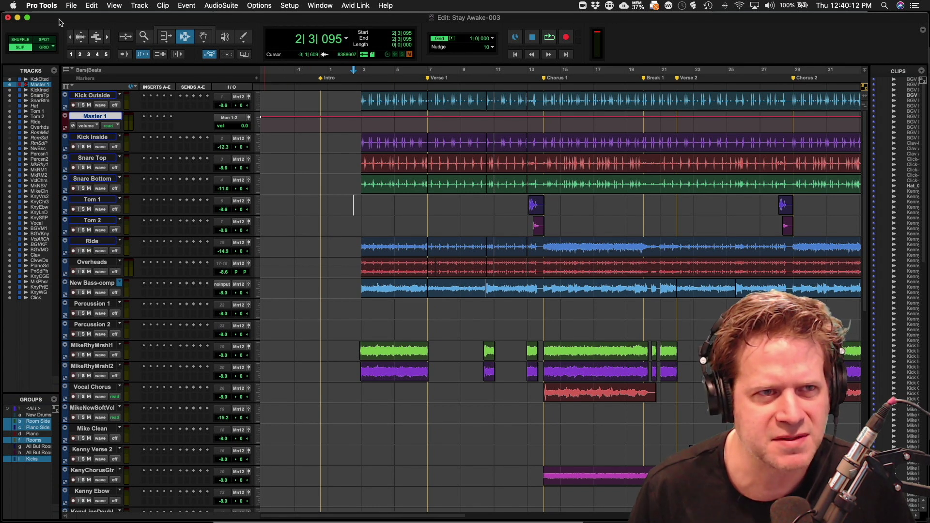
left_click(358, 130)
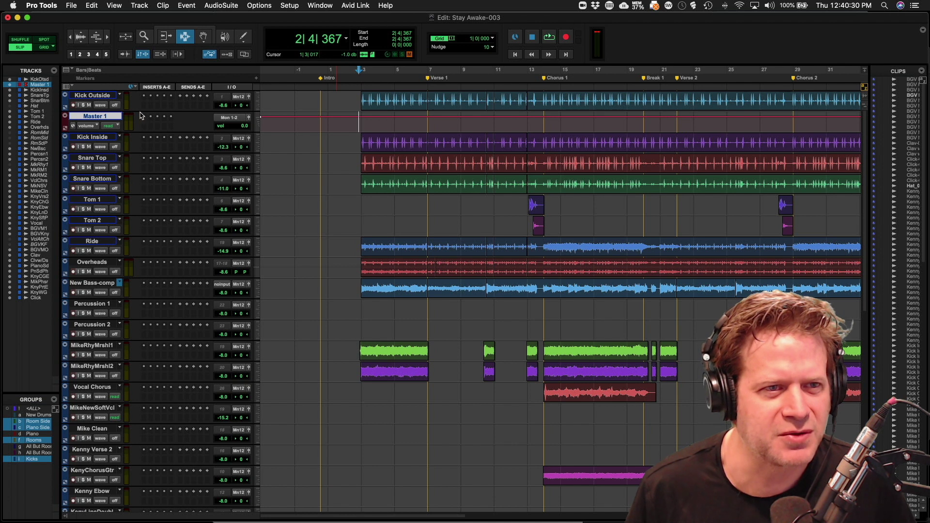
left_click_drag(105, 120, 107, 92)
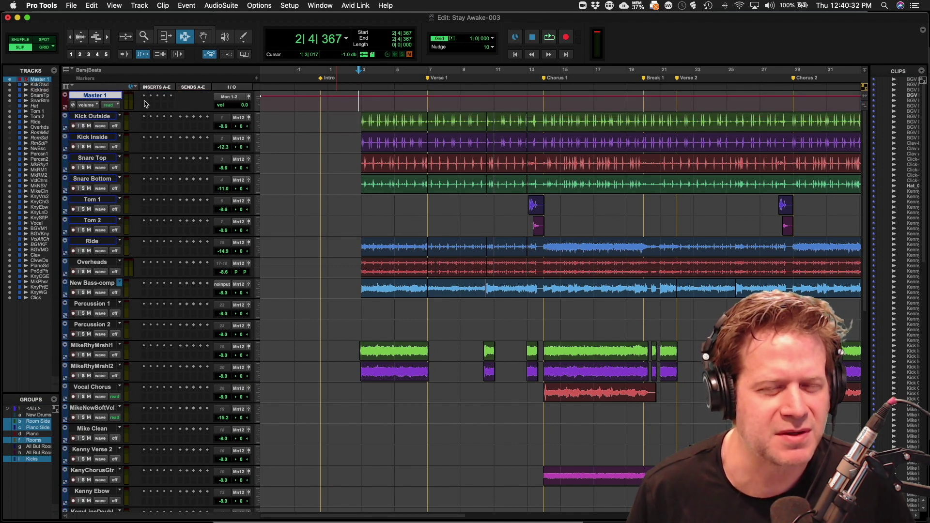
- Disable the Kicks group and solo the Kick Outside track, with the edit cursor placed near bar 5 beat 2
left_click(405, 125)
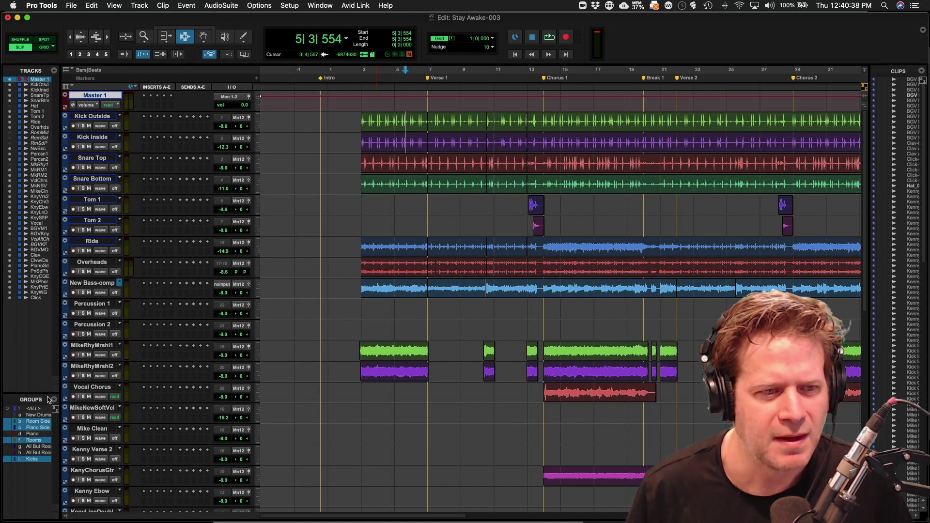
left_click(32, 459)
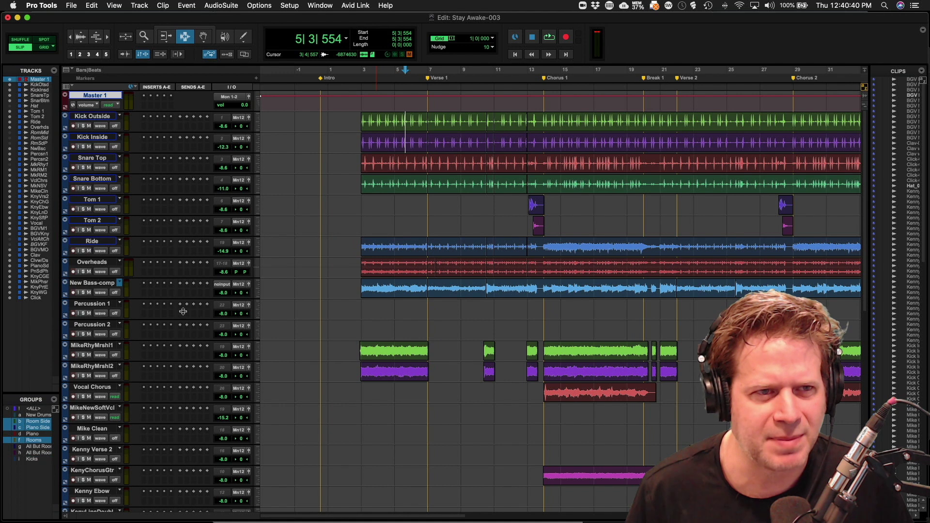
left_click(83, 126)
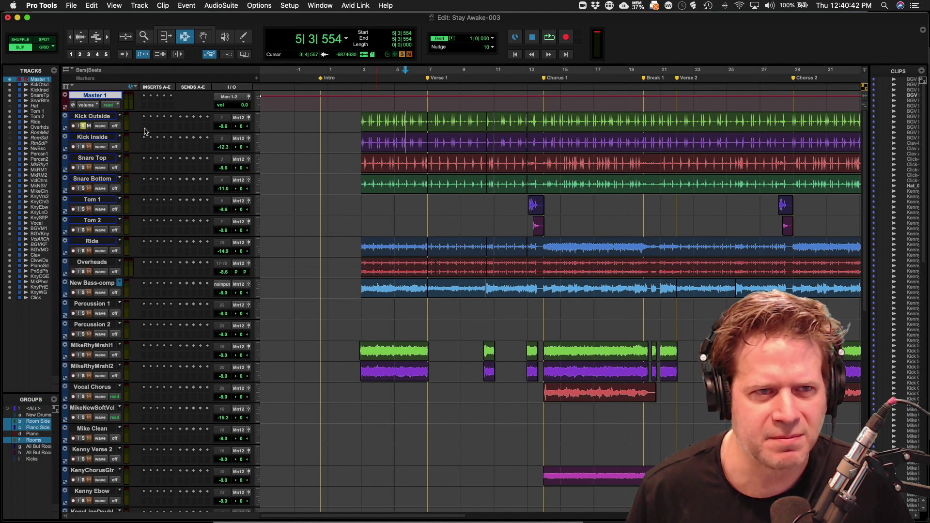
left_click(399, 121)
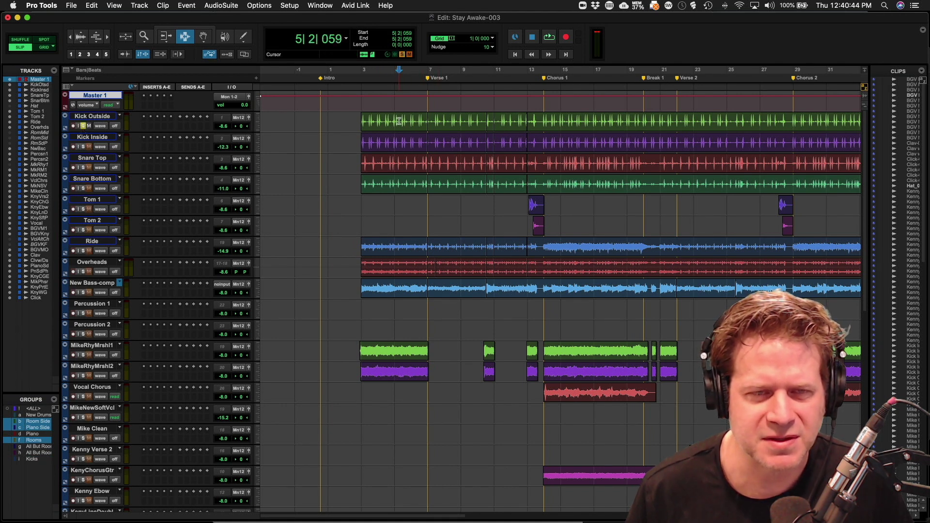
- Audition the soloed Kick Outside track, and solo Kick Inside instead to compare the same passage from bar 5 beat 2
key("space")
key("r")
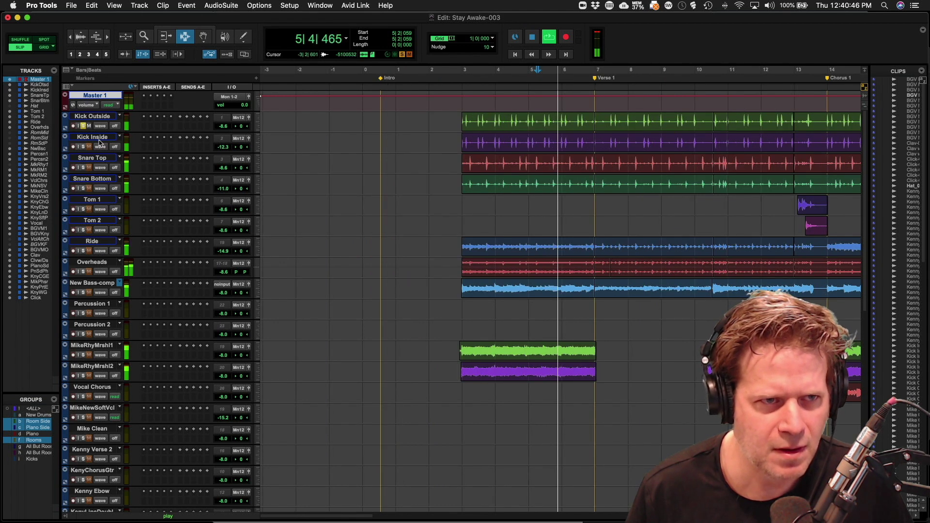
key("space")
left_click(83, 146)
key("space")
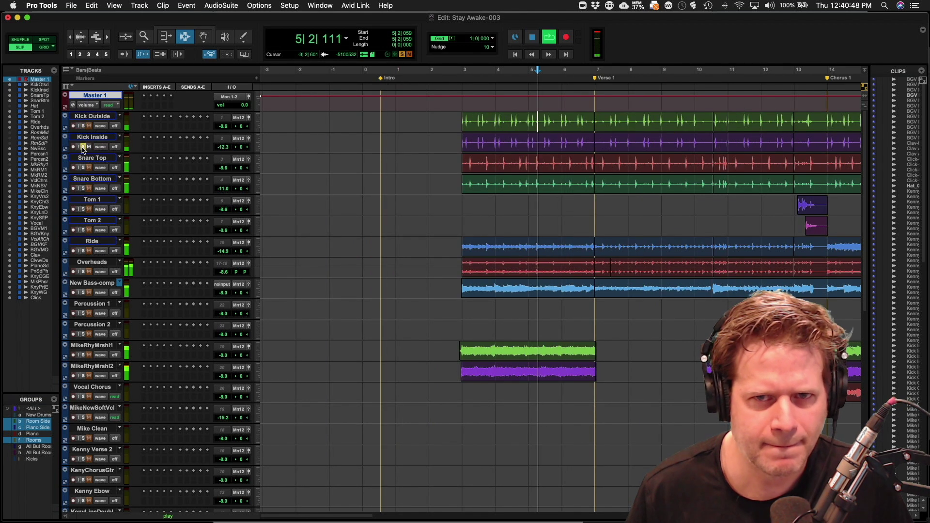
key("space")
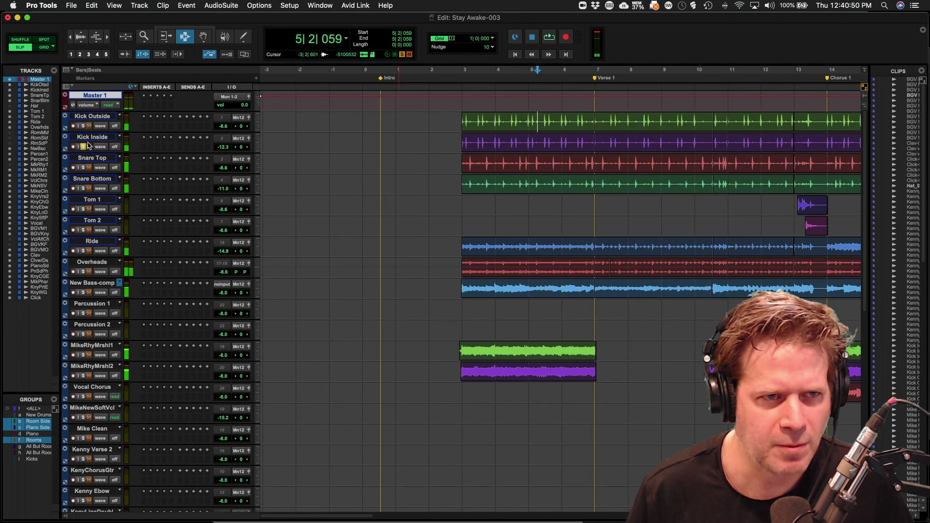
- Hide the Kick Inside track and make it inactive
left_click(92, 139)
right_click(91, 141)
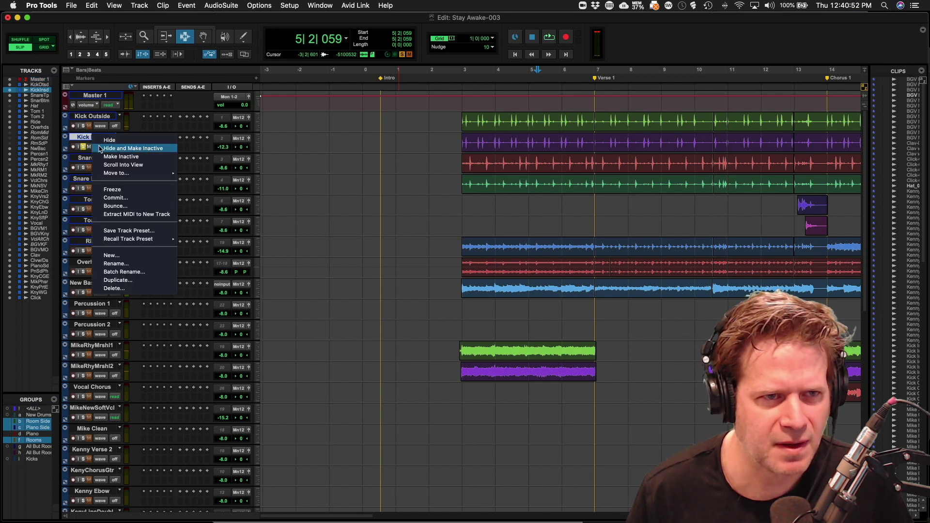
left_click(101, 149)
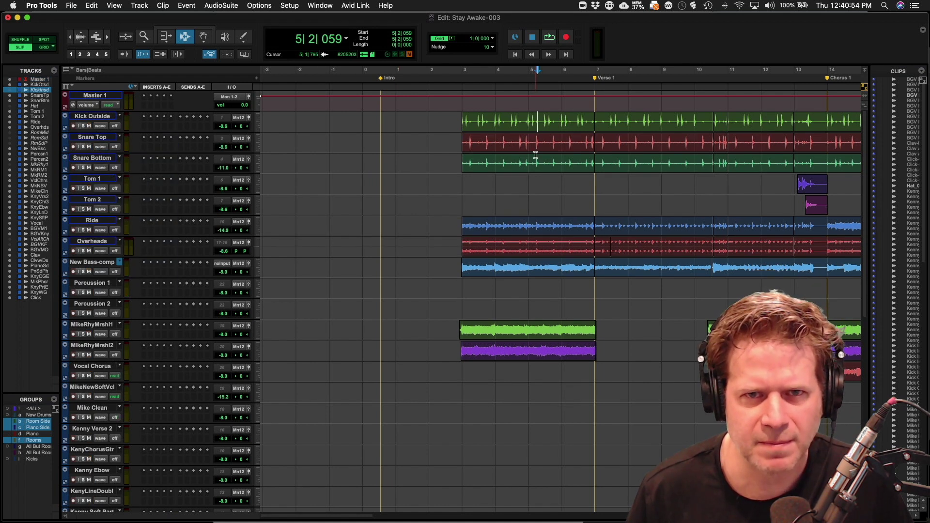
- Insert FabFilter Pro-Q 3 in the first insert slot of Kick Outside, and solo the track with playback from around bar 3
left_click(481, 127)
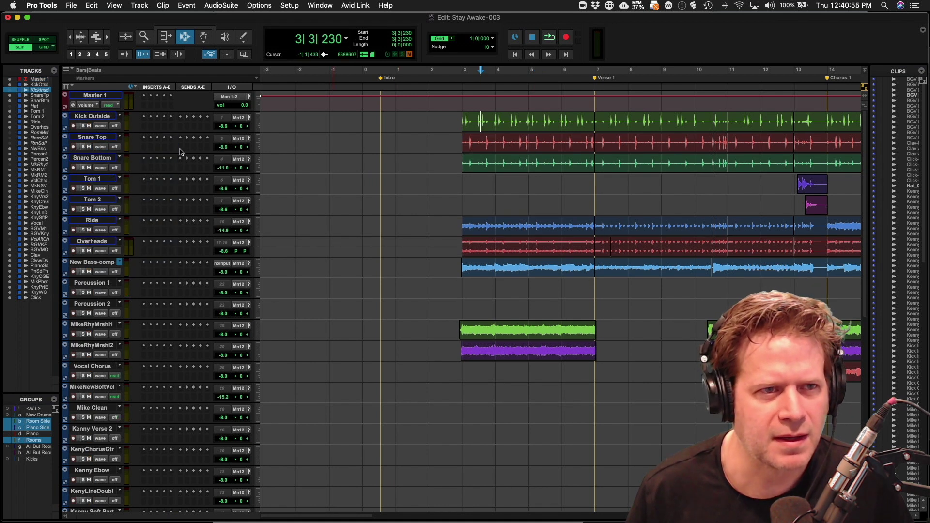
left_click(144, 118)
left_click(162, 93)
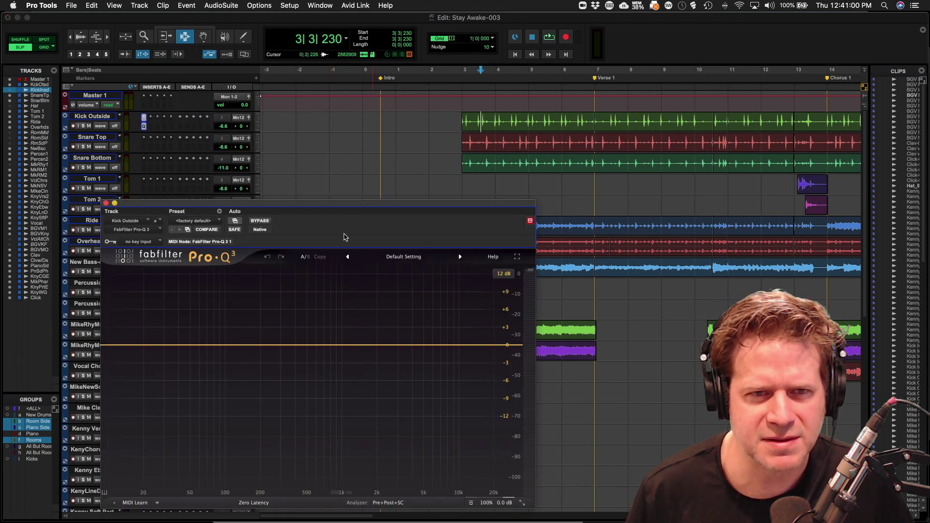
left_click_drag(341, 209, 469, 189)
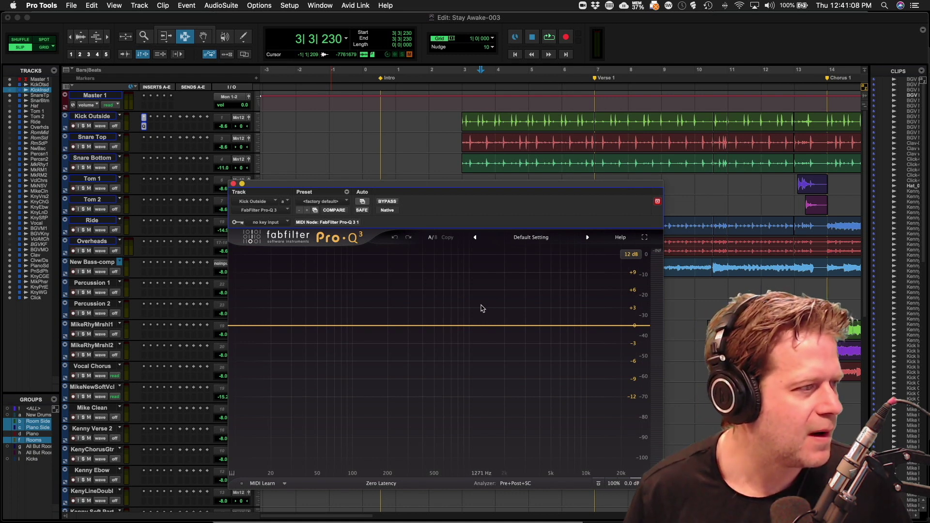
key("space")
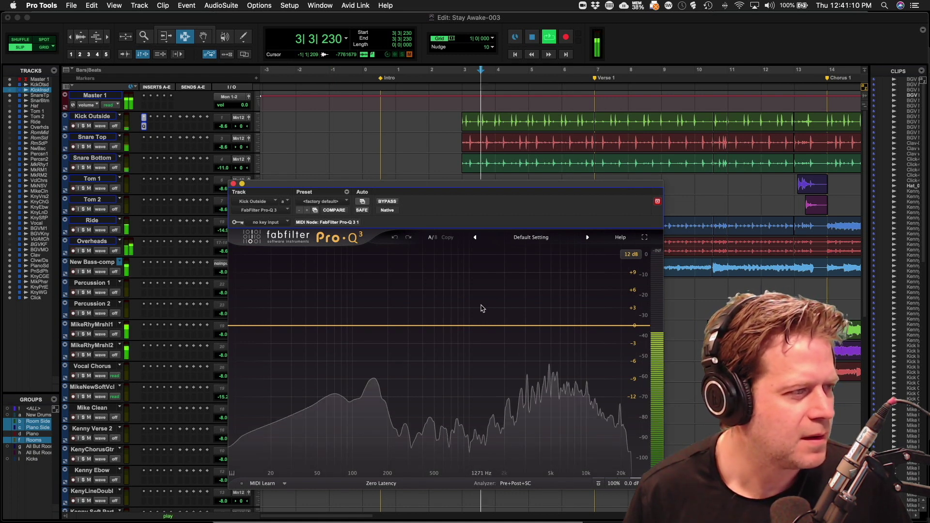
left_click(82, 126)
key("space")
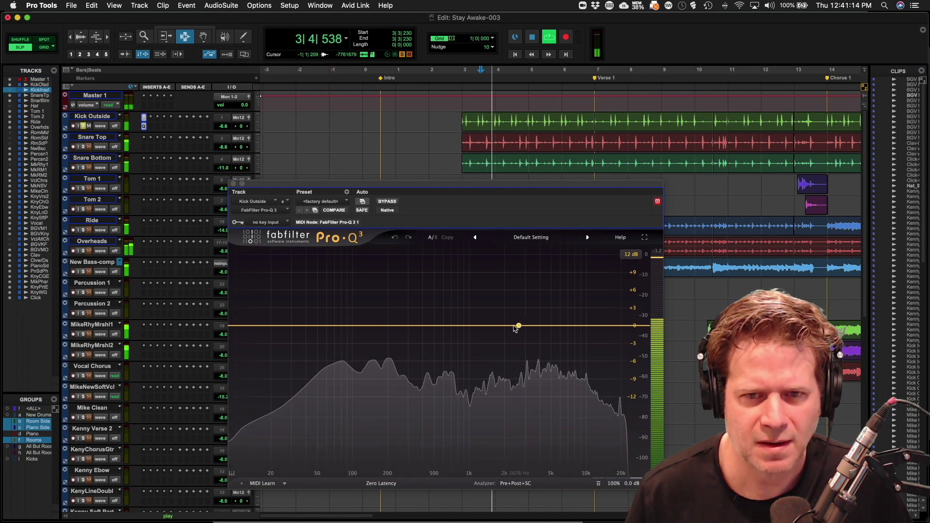
- Add a bell boost of about 13 dB near 4.7 kHz to the Kick Outside EQ, with Q about 1.88
left_click_drag(517, 324, 555, 276)
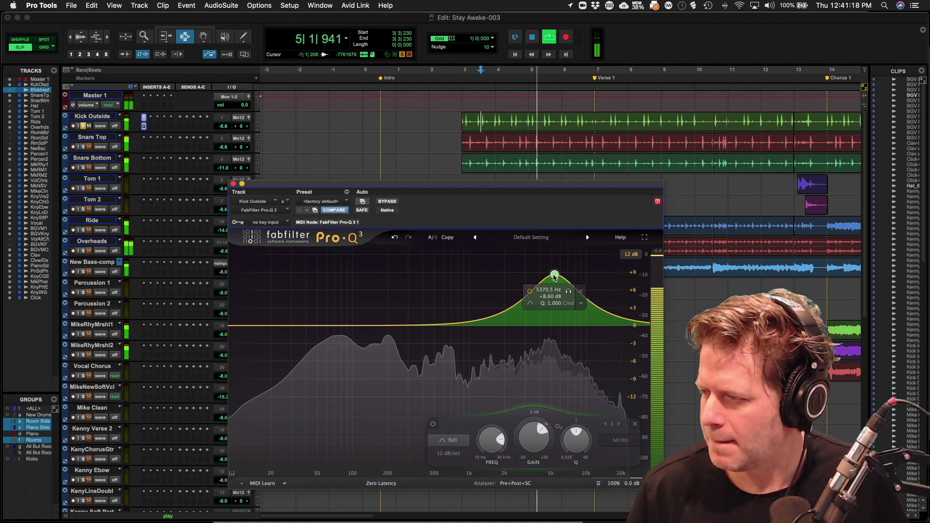
scroll(553, 278, "up", 4)
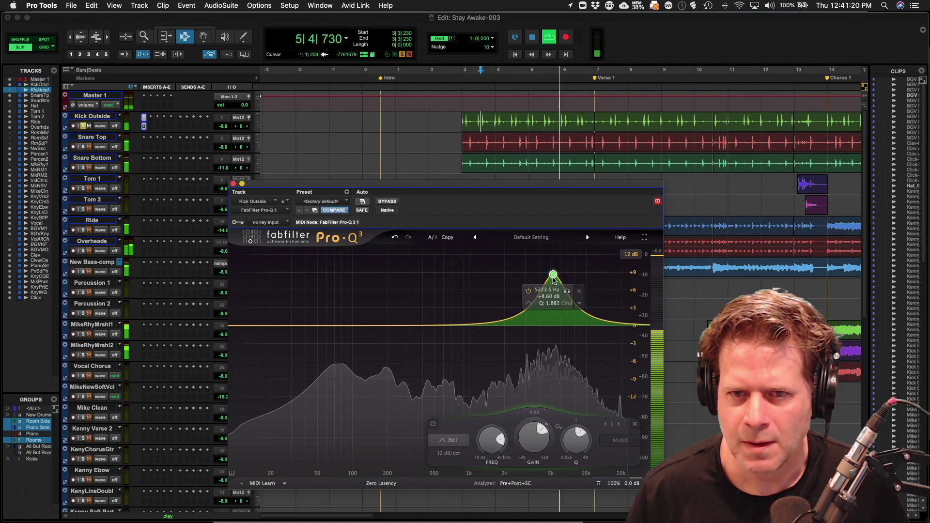
left_click_drag(553, 275, 553, 267)
left_click_drag(554, 264, 550, 247)
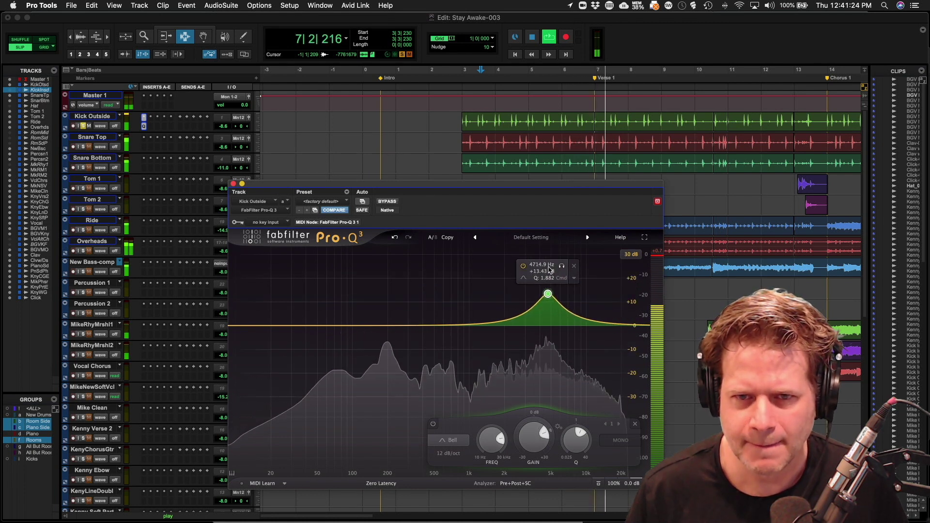
left_click_drag(548, 294, 550, 293)
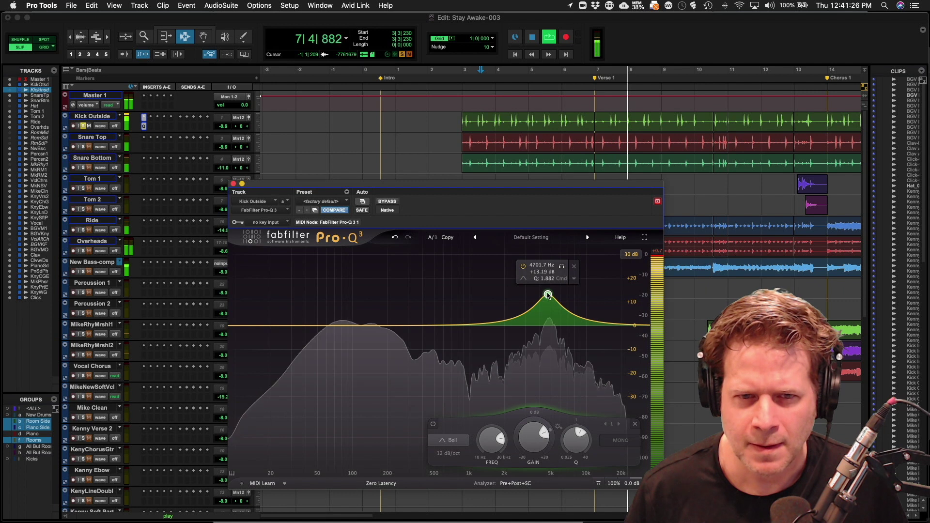
- Add a bell cut of about 16.6 dB near 685 Hz to the kick EQ, with Q about 1.5
left_click_drag(426, 325, 450, 366)
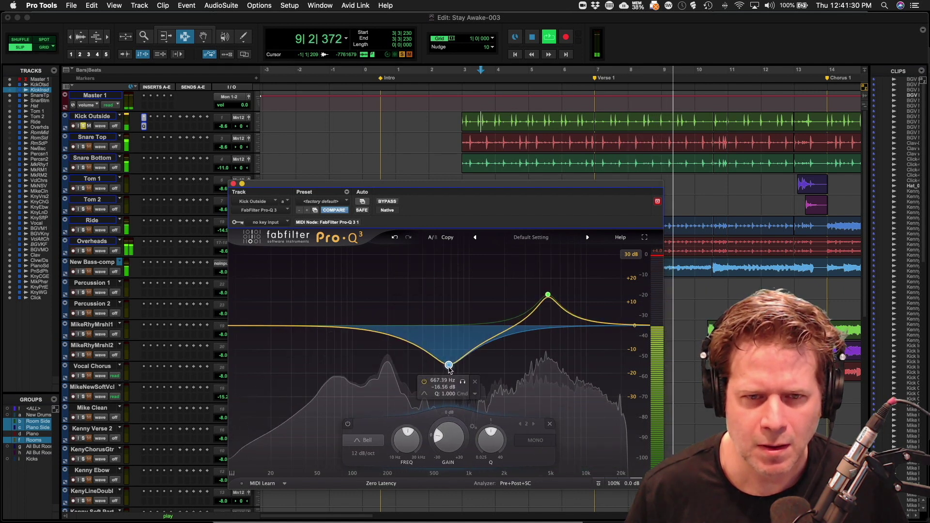
scroll(450, 366, "up", 3)
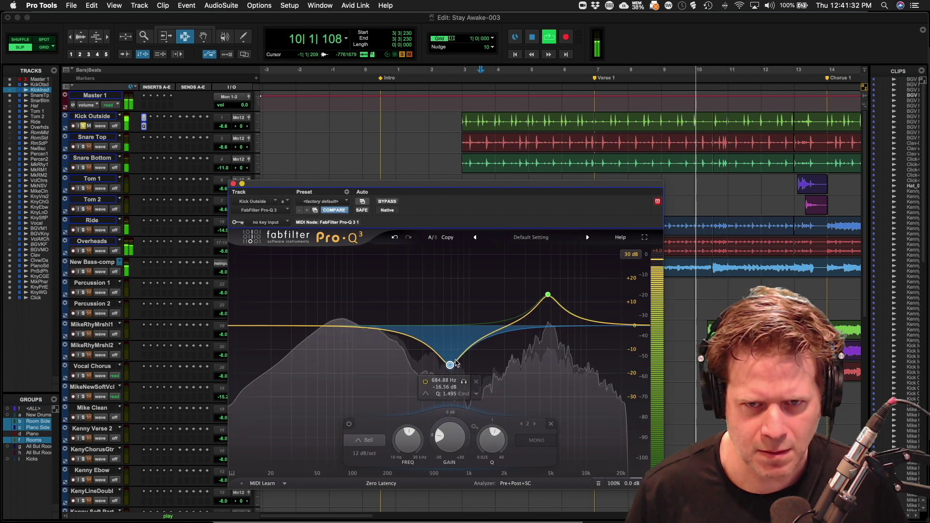
- Lower the 4.7 kHz boost to about 11 dB, add a low boost of about 4 dB just below 100 Hz, and stop playback
mouse_move(550, 297)
left_click_drag(550, 297, 550, 303)
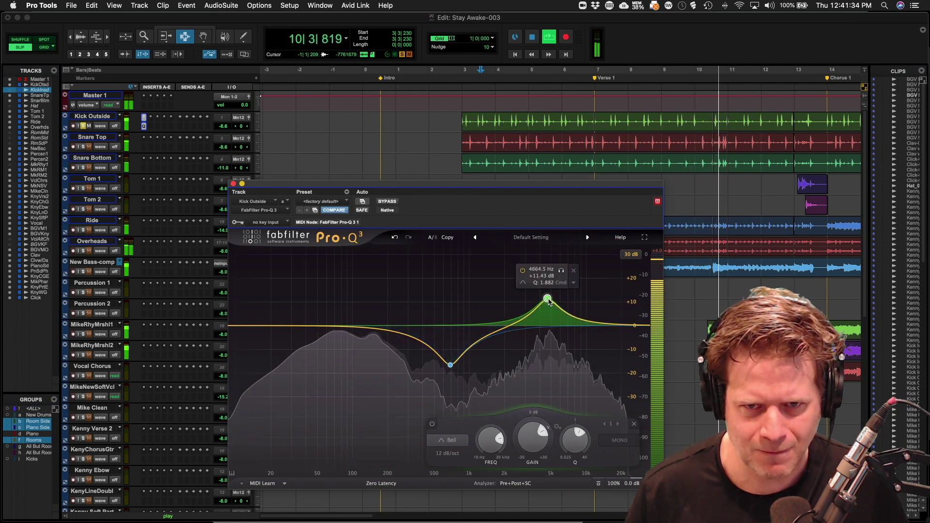
mouse_move(343, 327)
left_mouse_down()
mouse_move(323, 303)
mouse_move(350, 317)
left_mouse_up()
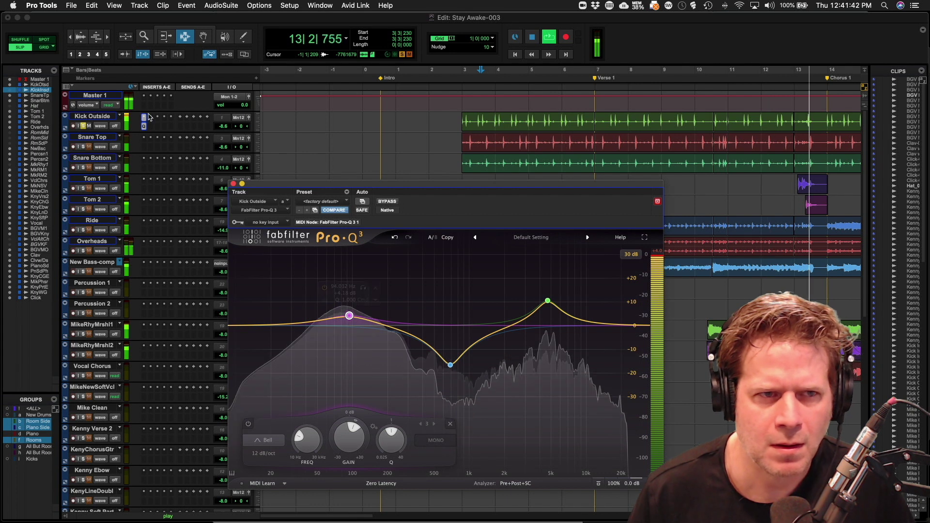
key("space")
- Move Pro-Q 3 to the second insert slot of Kick Outside and insert Slate Digital's mono Virtual Mix Rack in the first
left_click_drag(144, 127, 150, 128)
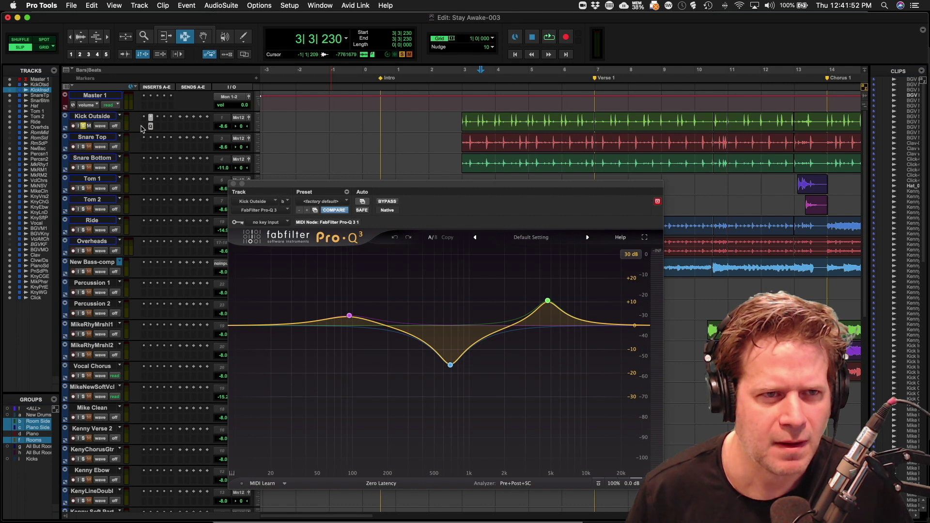
left_click(145, 120)
mouse_move(191, 118)
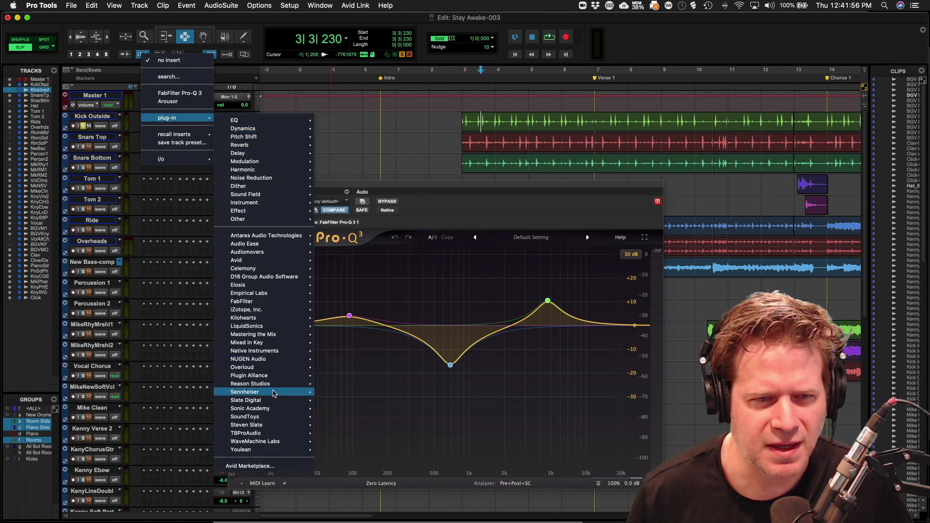
mouse_move(276, 403)
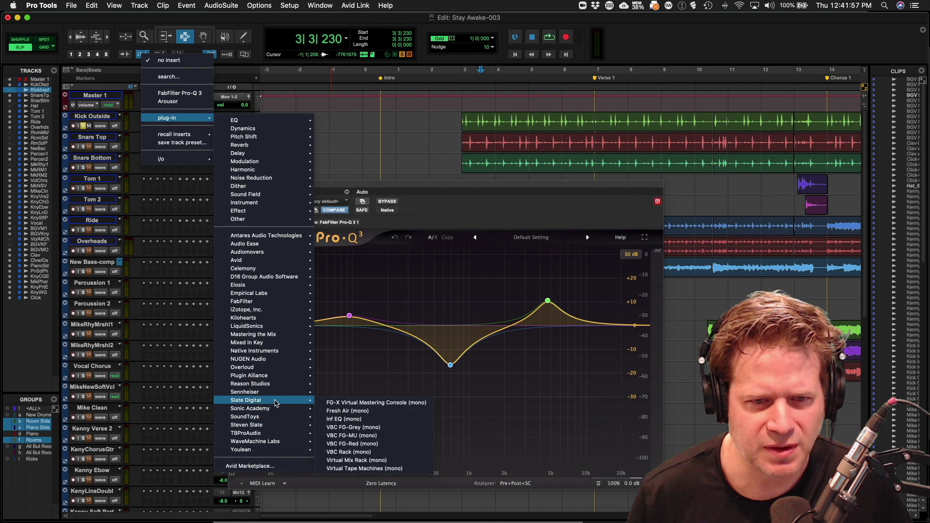
left_click(395, 460)
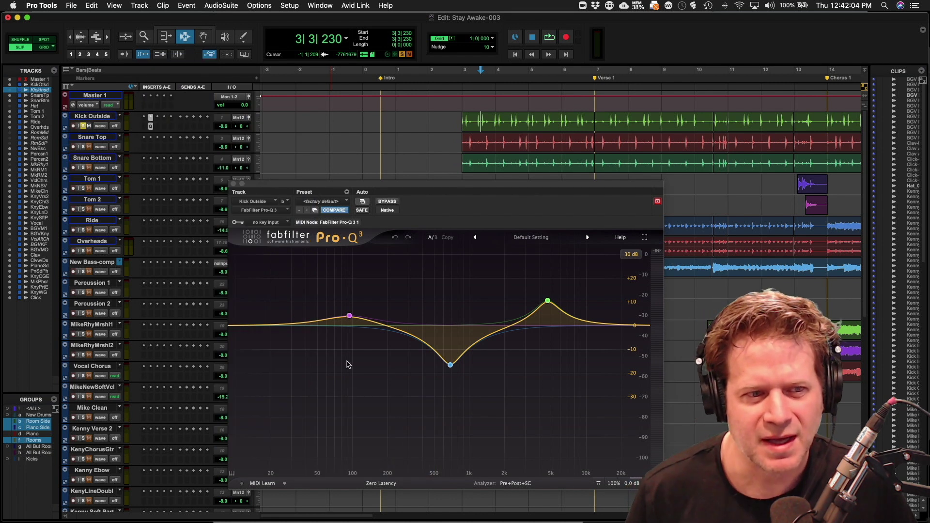
- Switch to Loopback, examine the Pro Tools source routing in the Headphones Listen device, and return to Pro Tools
mouse_move(3, 365)
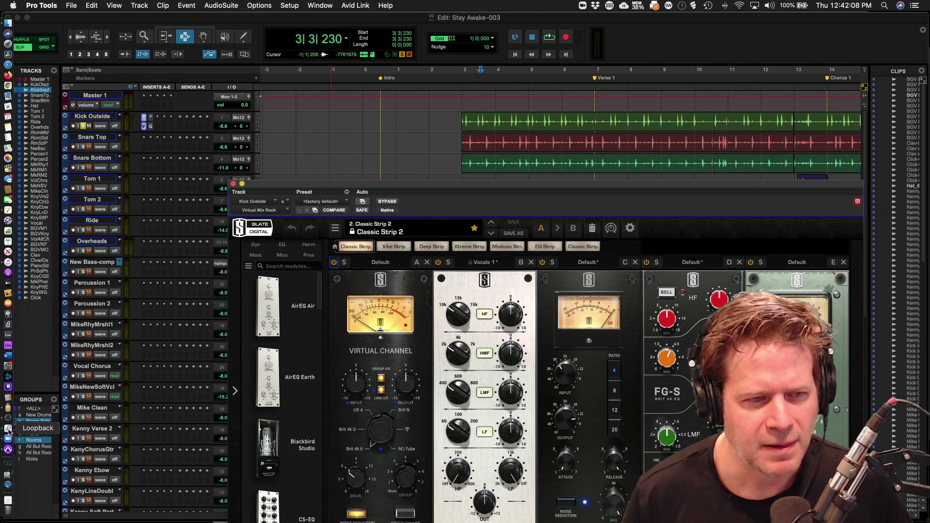
left_click(8, 430)
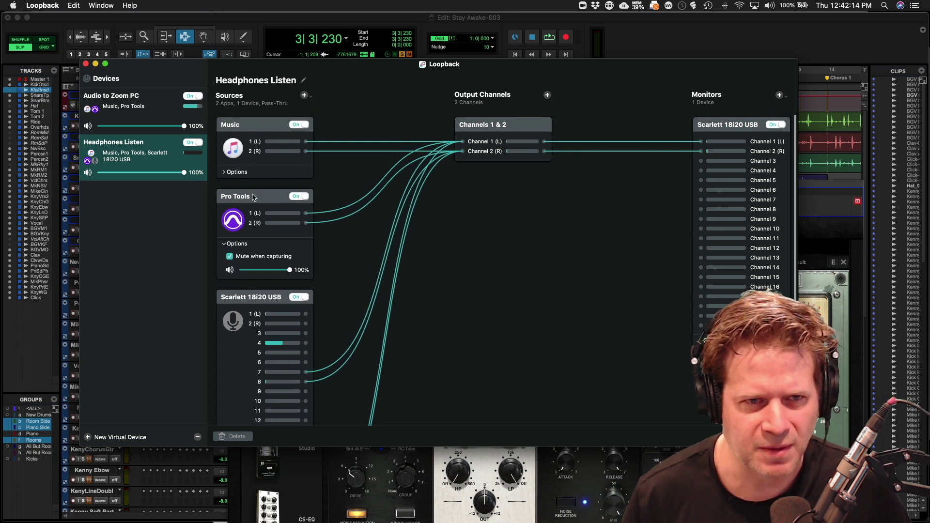
left_click(246, 200)
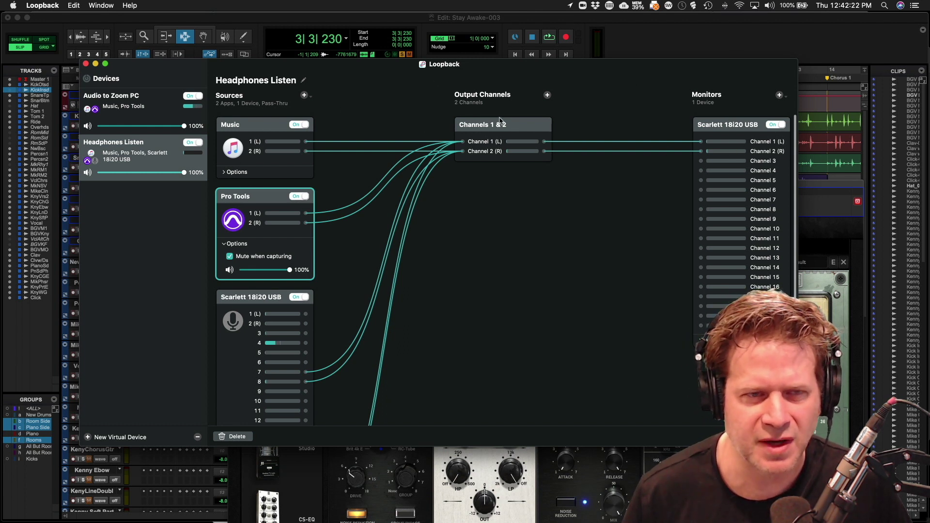
left_click(750, 36)
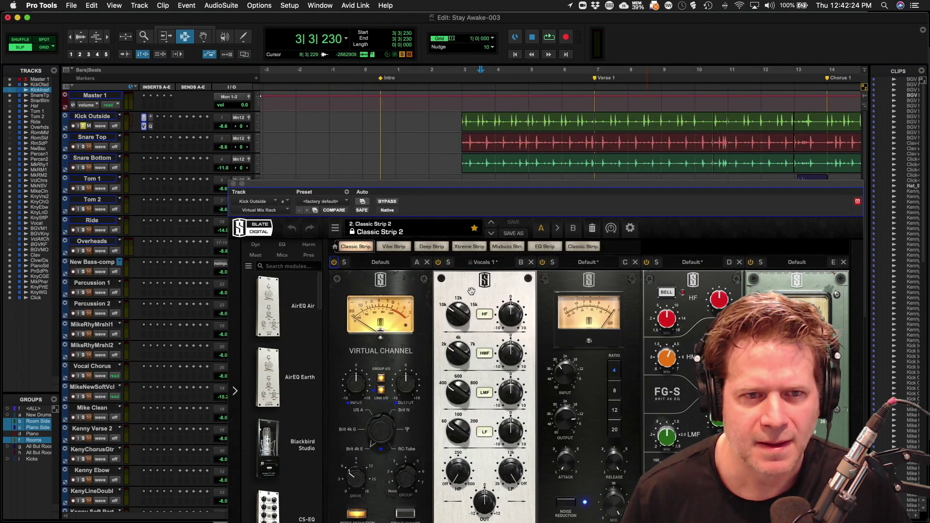
- Clear all modules from the Virtual Mix Rack and load the Gate:Drums dynamics module into slot A
left_click(593, 229)
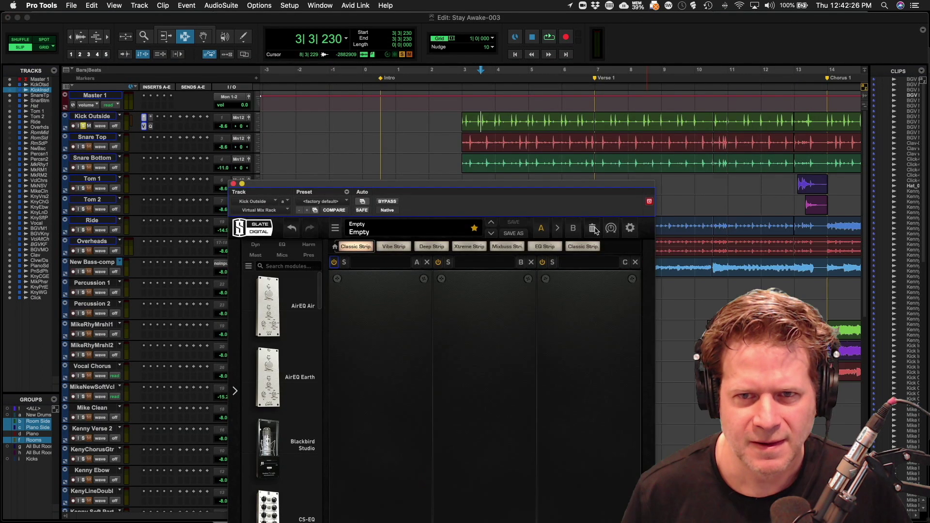
left_click_drag(468, 188, 521, 97)
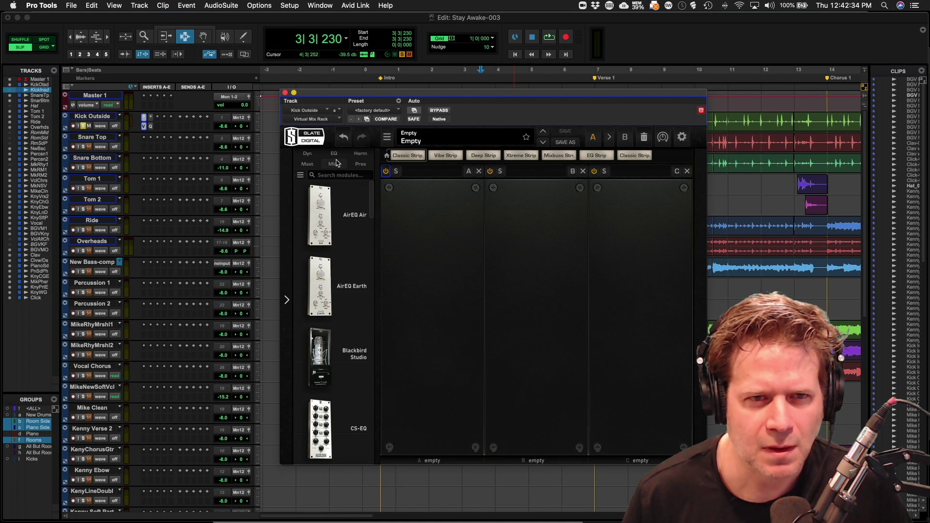
left_click(315, 155)
scroll(343, 261, "down", 10)
scroll(343, 261, "down", 5)
left_click_drag(343, 366, 476, 318)
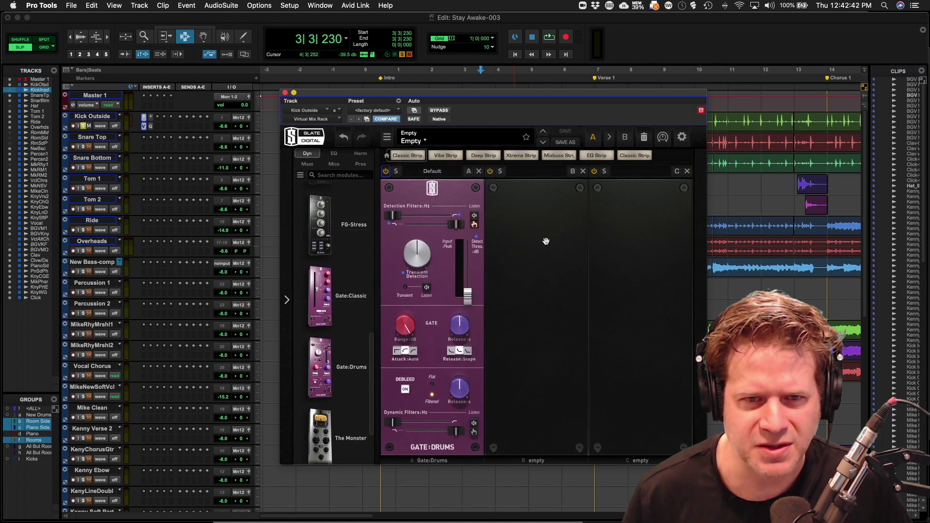
- Raise the Gate:Drums detection threshold to about two thirds of its range during playback, and compare the kick with the rack bypassed
key("space")
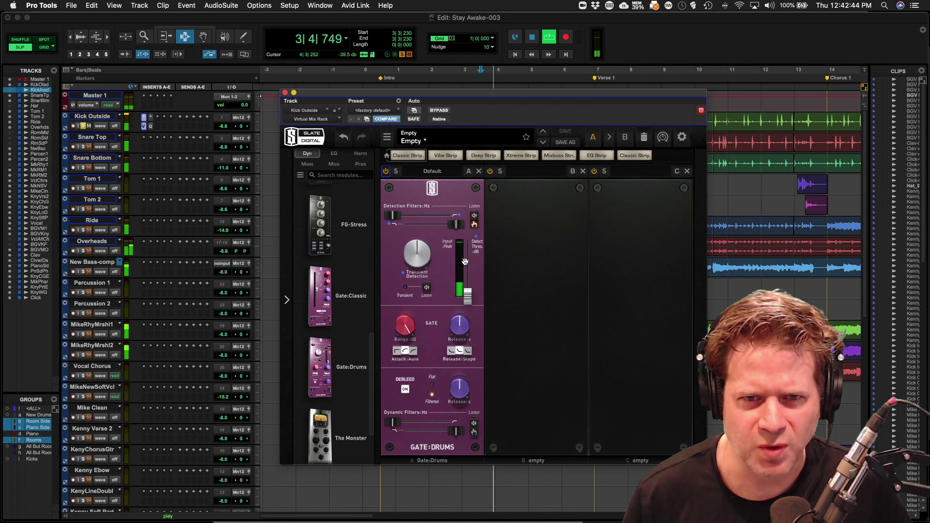
left_click_drag(468, 293, 468, 264)
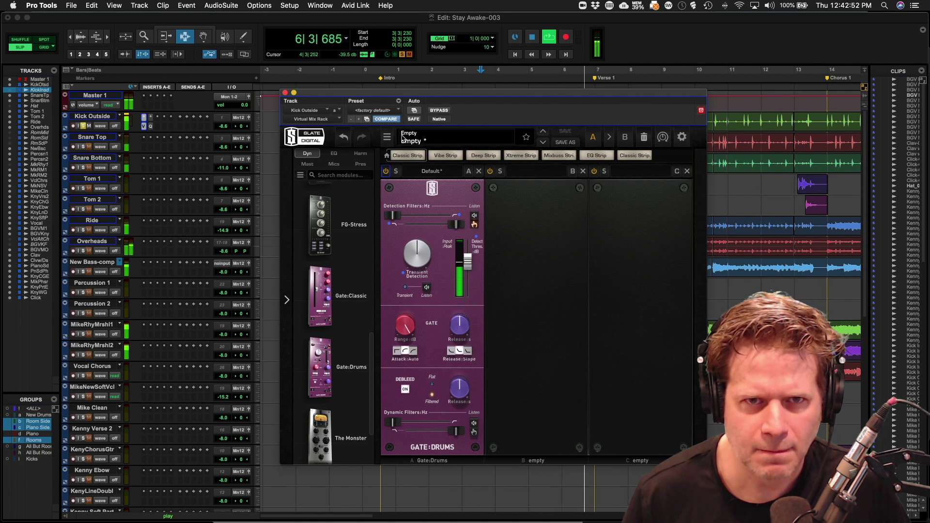
left_click(439, 111)
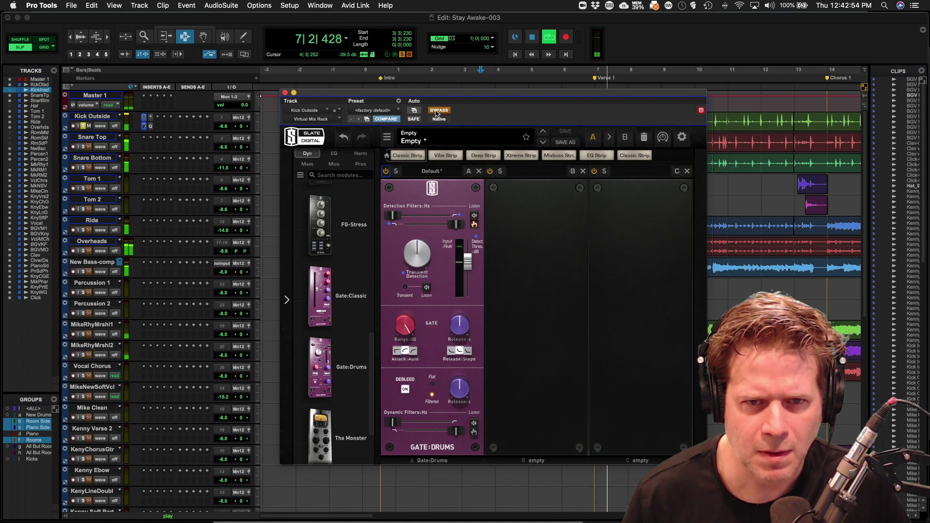
left_click(438, 111)
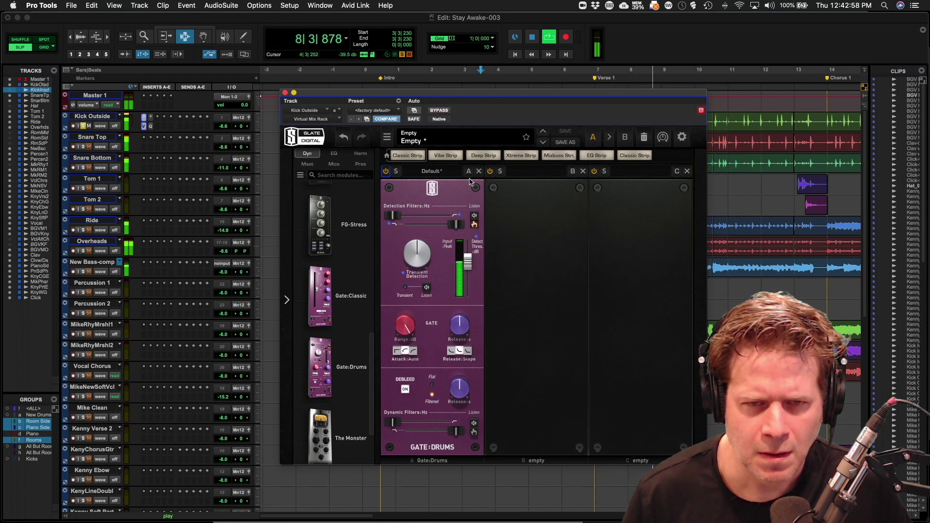
key("space")
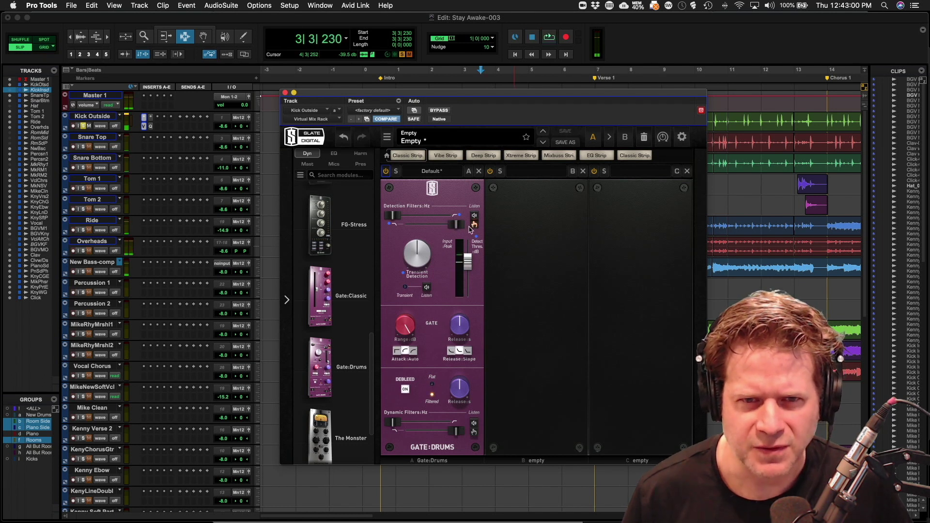
- Lower the Gate:Drums upper detection filter to about the middle of its range during playback, fine-tune the threshold, and close the rack
key("space")
left_click_drag(456, 225, 429, 229)
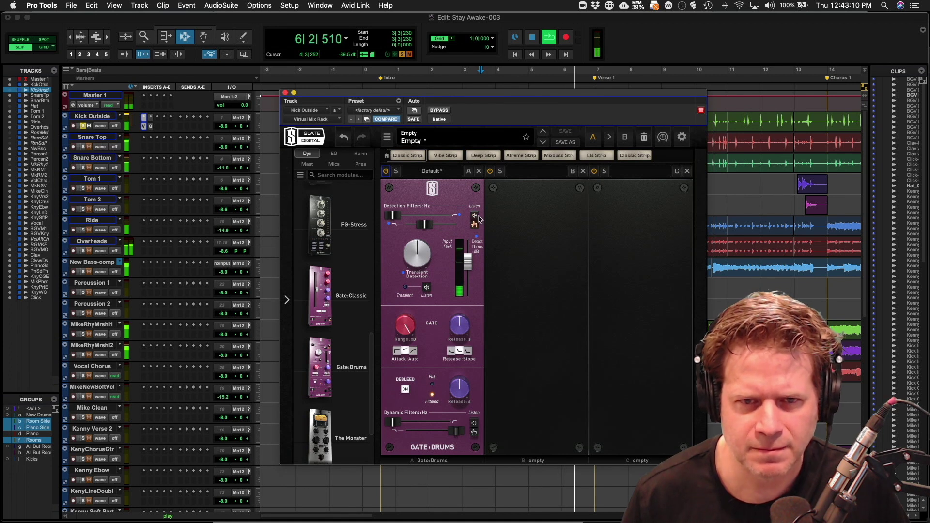
left_click_drag(472, 265, 472, 266)
key("space")
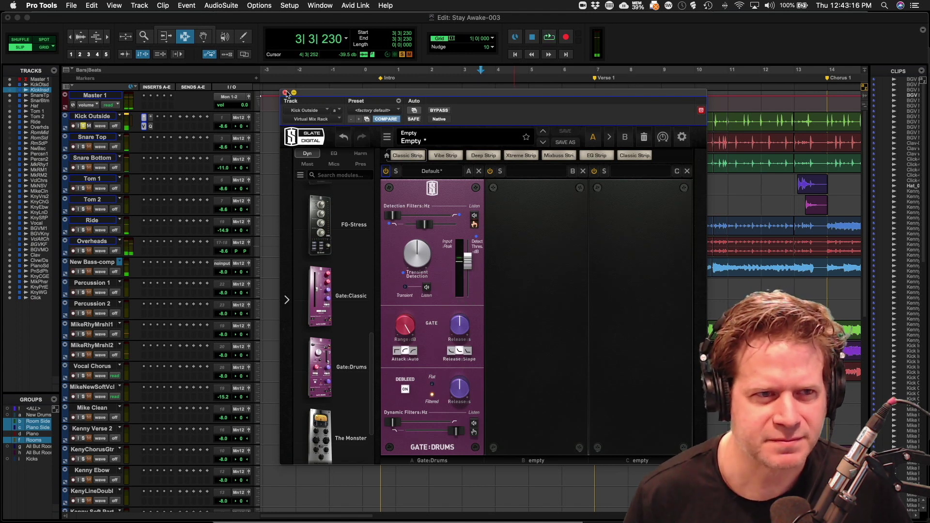
left_click(285, 93)
- Unsolo Kick Outside, mute every track except Kick Outside, and audition it from 3|3|006
left_click(83, 127)
key("space")
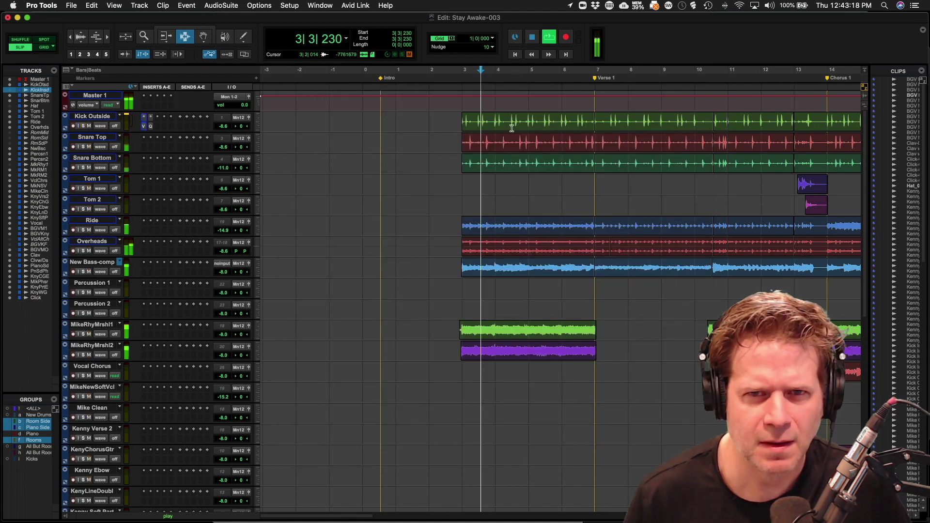
key("space")
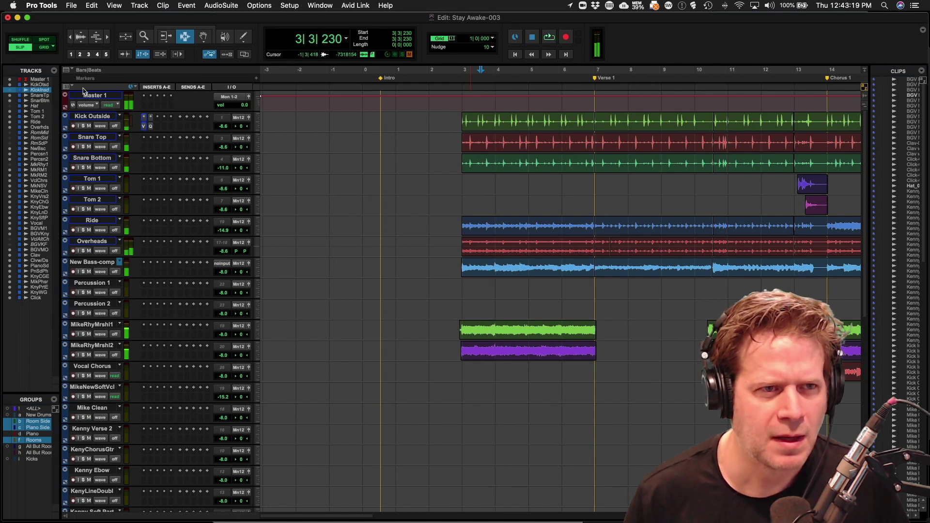
left_click(89, 127, "alt")
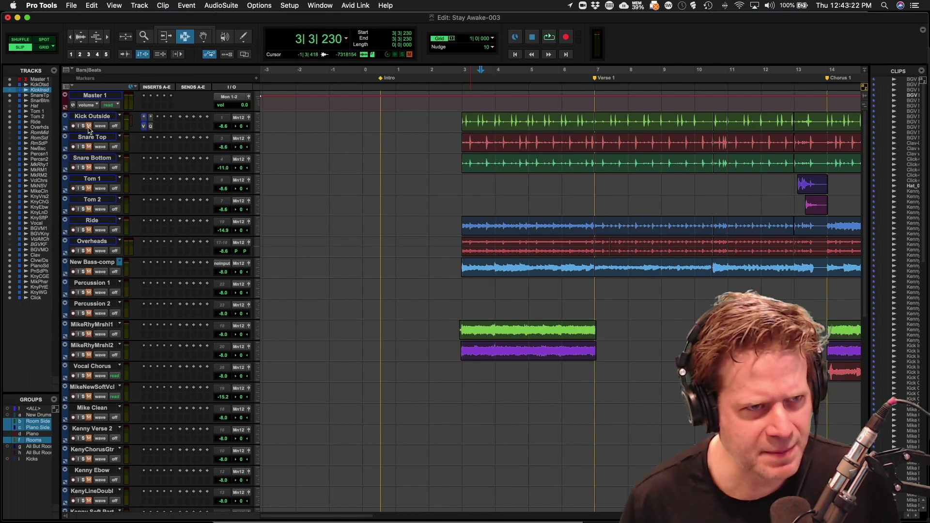
left_click(479, 122)
key("space")
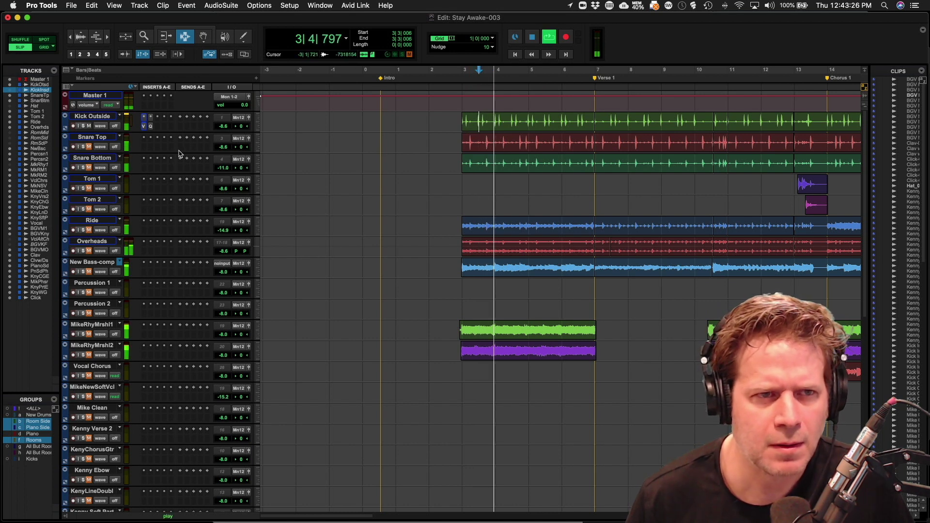
key("space")
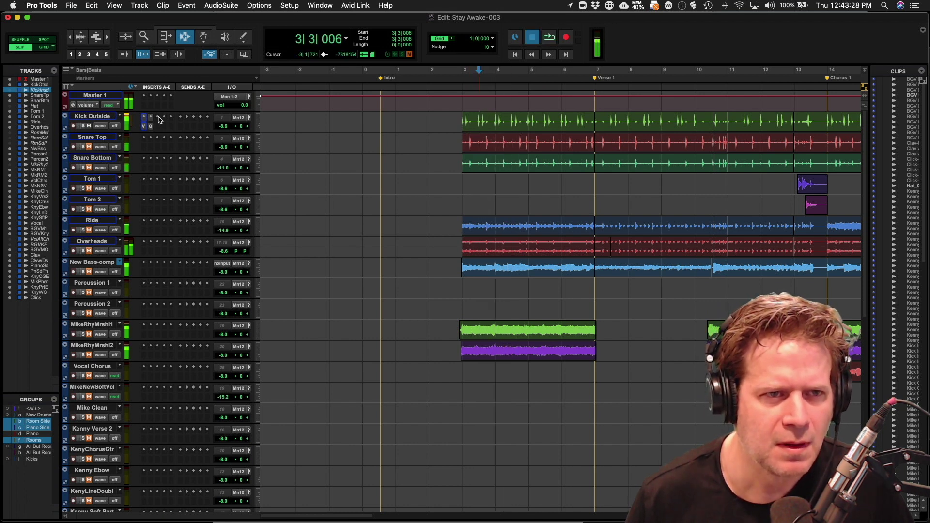
- Insert Plugin Alliance's SPL Transient Designer Plus (mono) in the third insert slot of Kick Outside
left_click(160, 120)
mouse_move(176, 122)
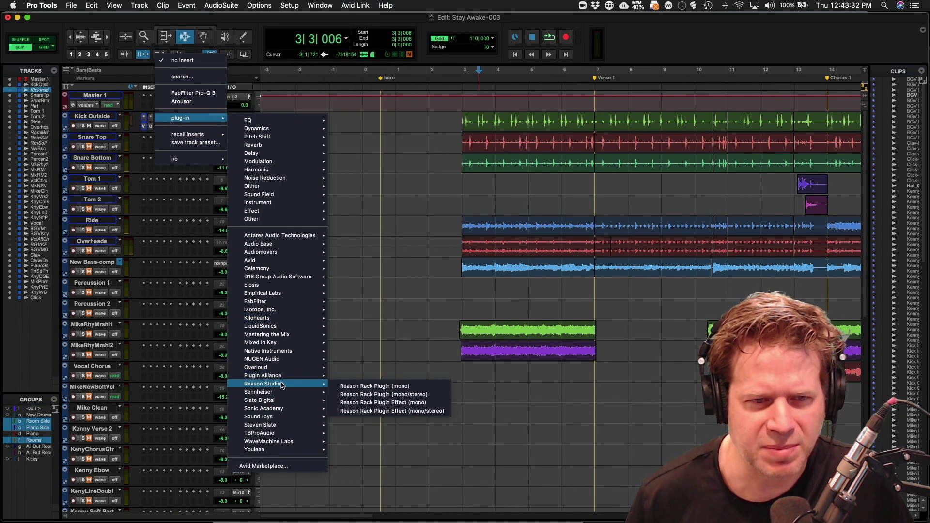
mouse_move(283, 376)
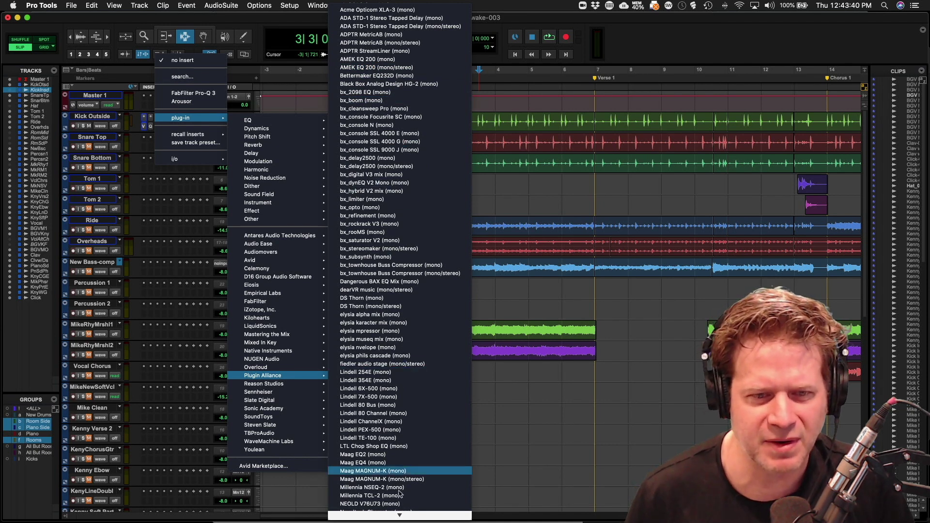
mouse_move(399, 517)
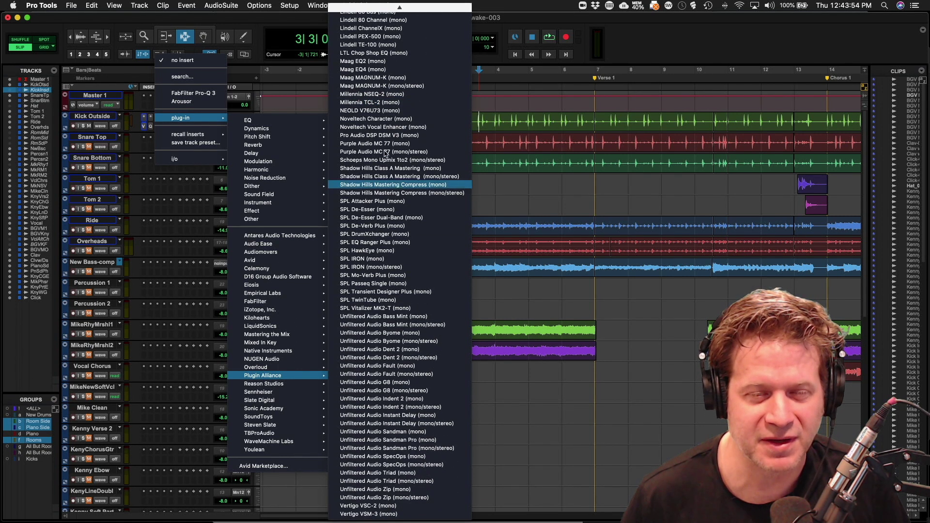
scroll(384, 20, "up", 5)
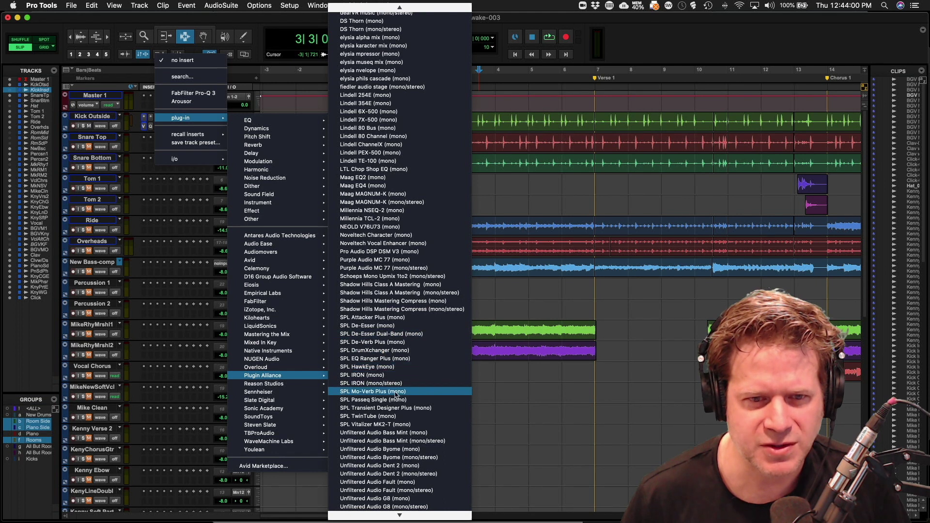
left_click(395, 408)
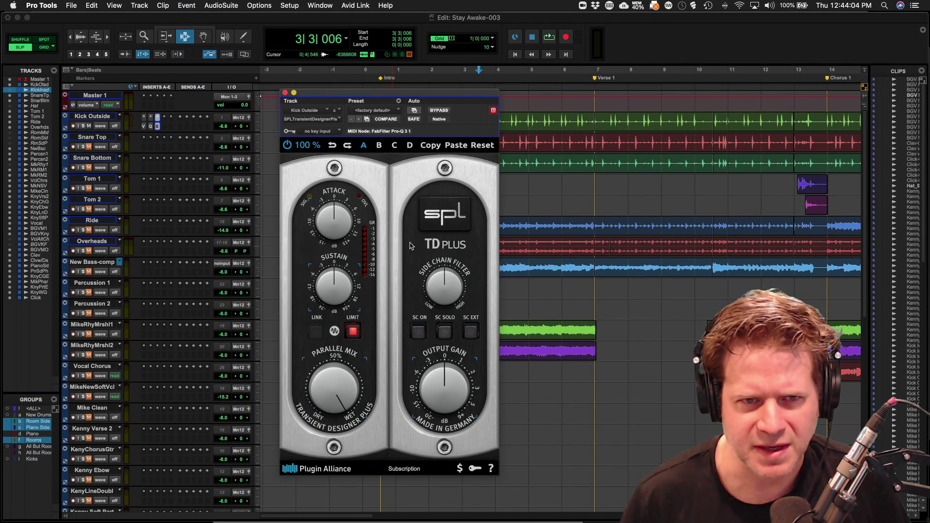
- Raise the Transient Designer Plus attack to about two o'clock during playback, compare it with the plug-in bypassed, and close it
key("space")
left_click_drag(349, 234, 334, 214)
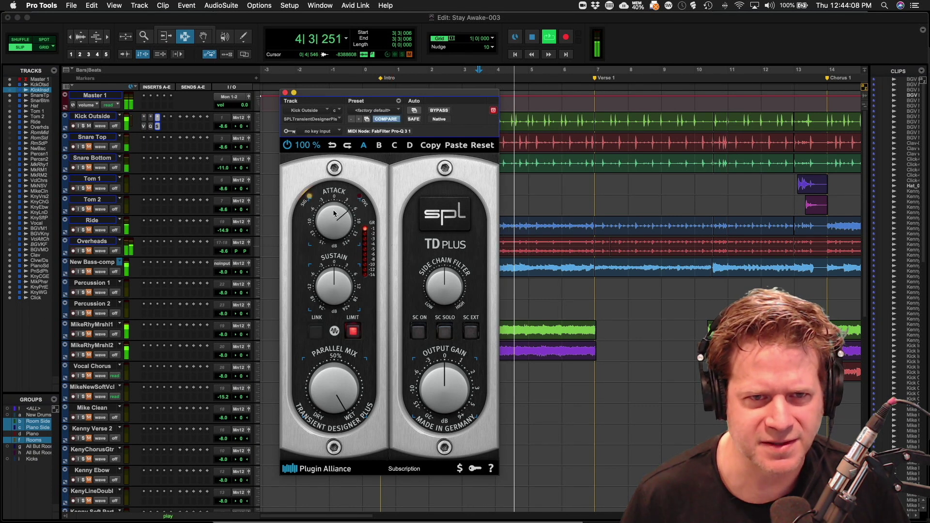
left_click(442, 111)
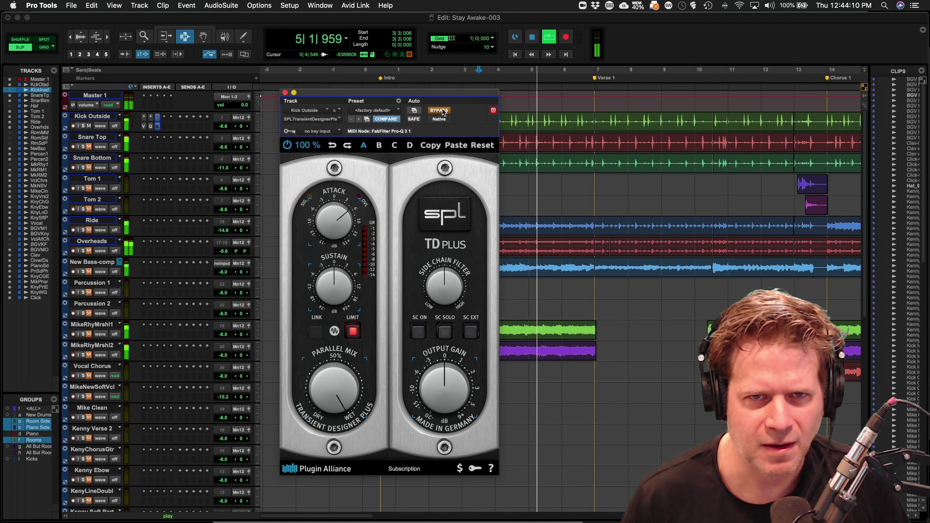
left_click(444, 111)
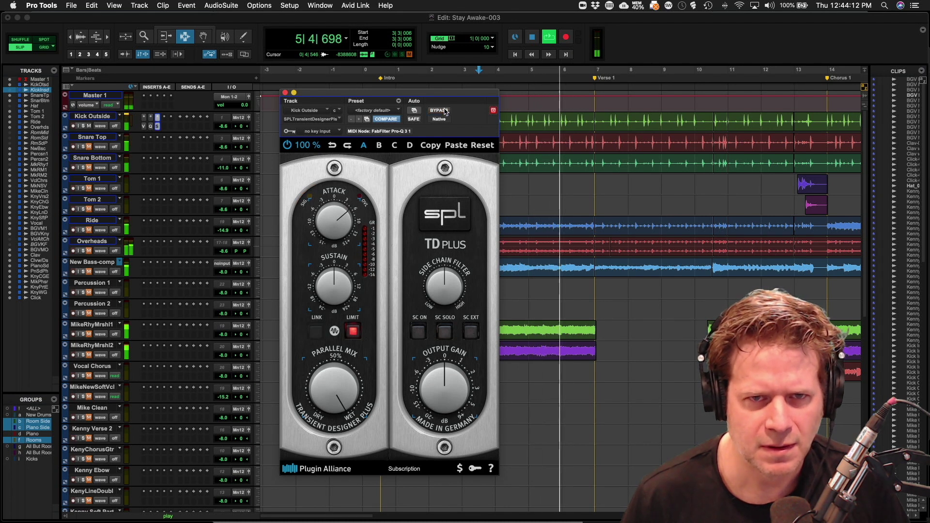
left_click(286, 94)
key("space")
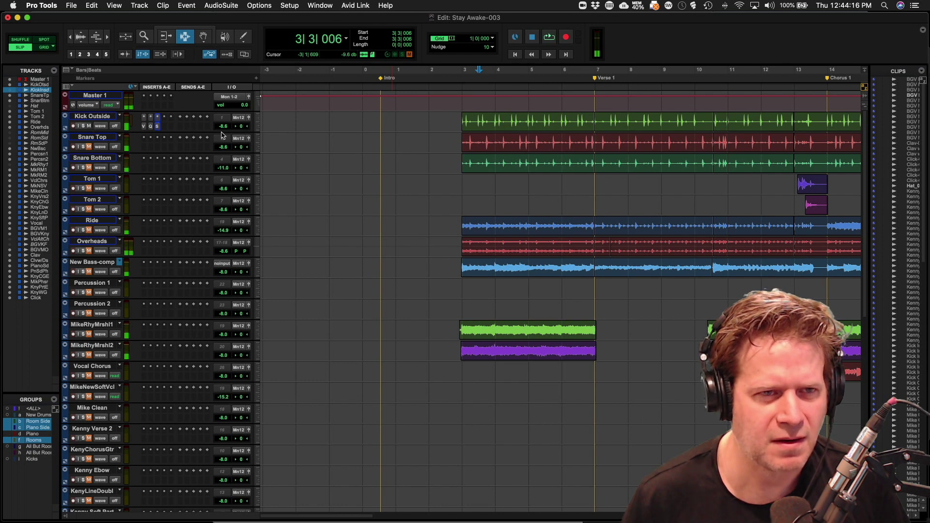
- Unmute Snare Top and audition it together with Kick Outside from 3|1|918
key("space")
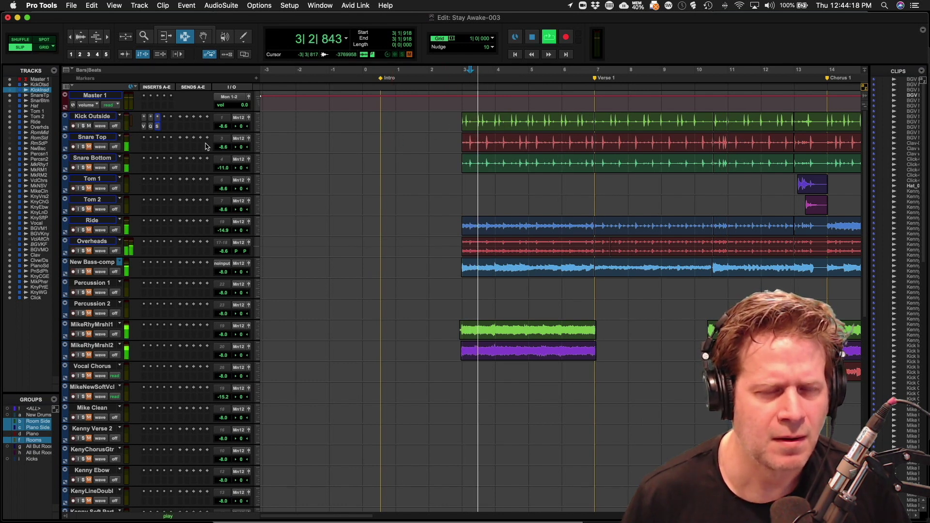
key("space")
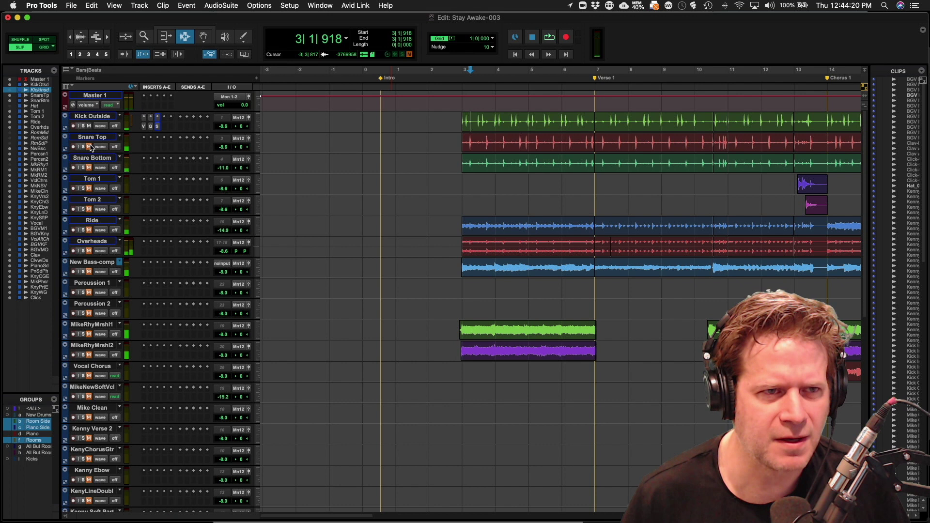
key("space")
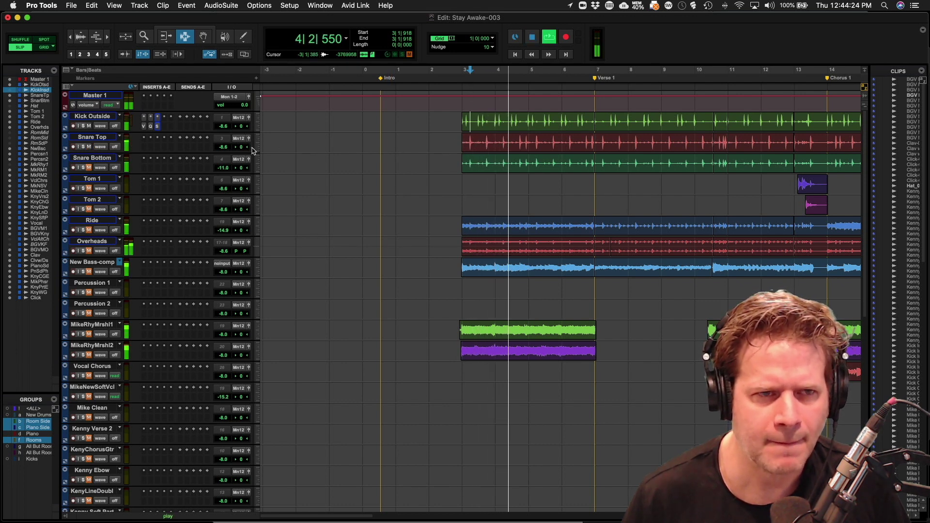
key("space")
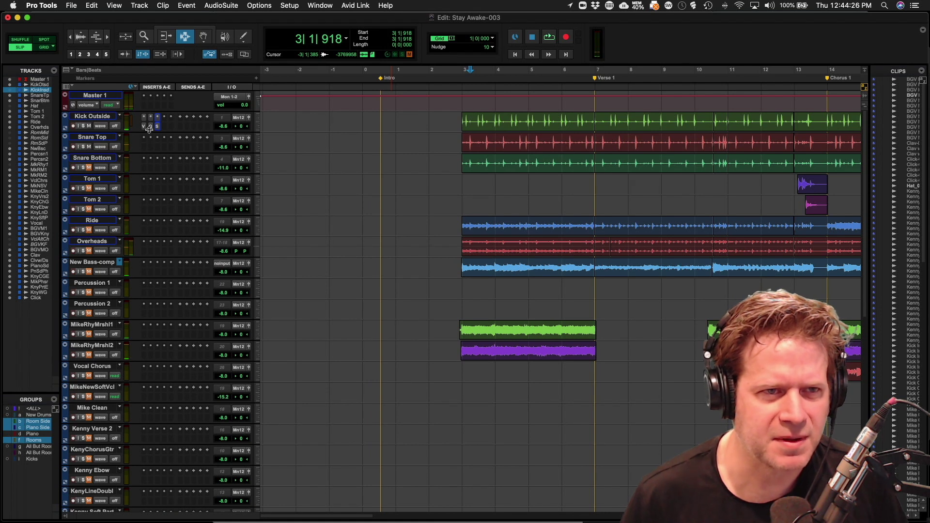
- Check the Kick Outside Pro-Q 3 curve, and insert Slate Digital's Virtual Mix Rack in the first insert slot of Snare Top
left_click(151, 127)
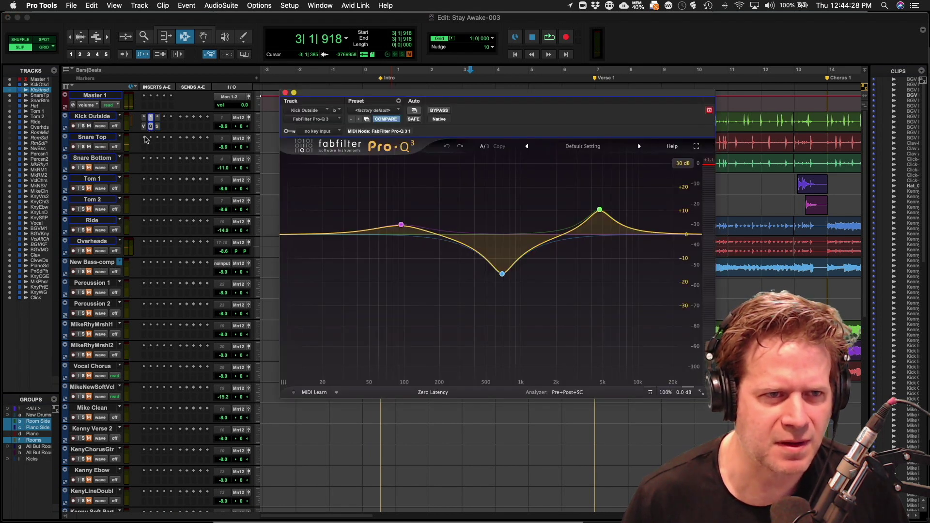
left_click(145, 140)
mouse_move(146, 139)
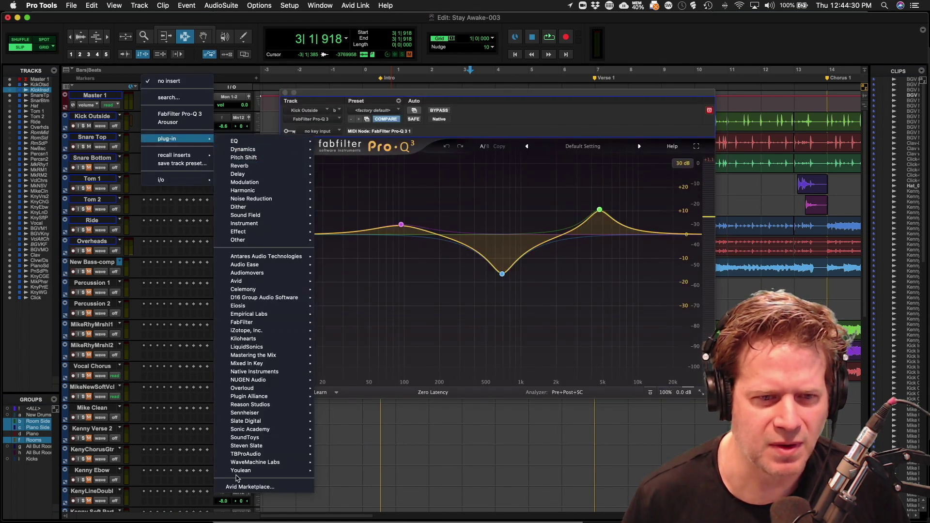
mouse_move(247, 415)
left_click(375, 484)
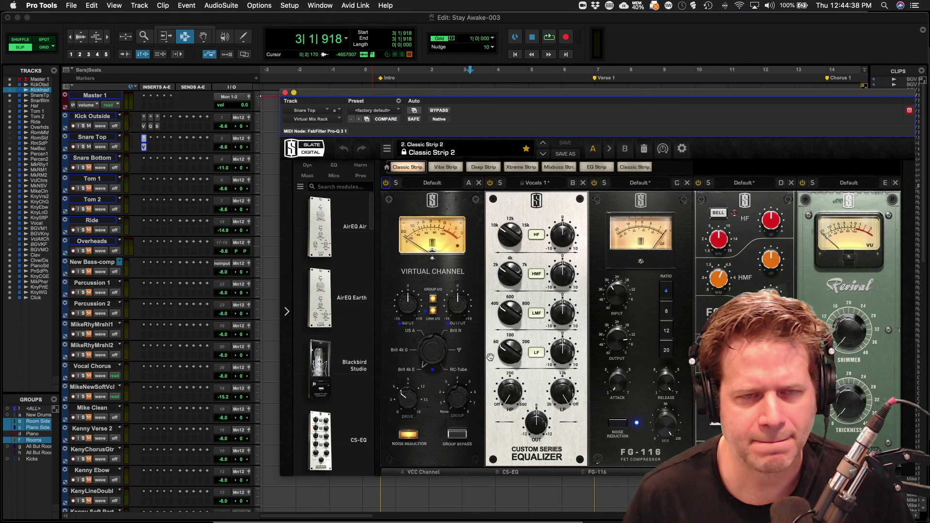
- Clear all modules from the Snare Top Virtual Mix Rack and load Gate:Drums into slot A
left_click(645, 150)
scroll(338, 331, "down", 10)
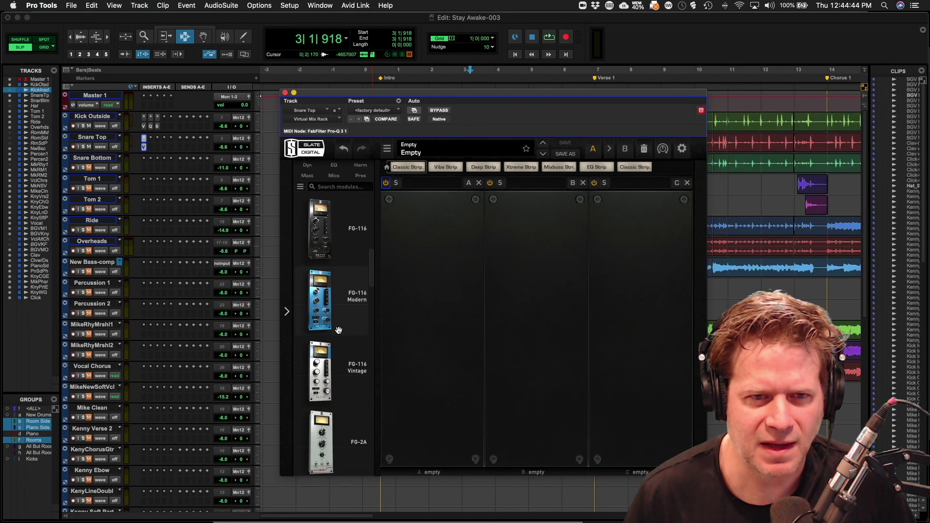
scroll(338, 330, "down", 5)
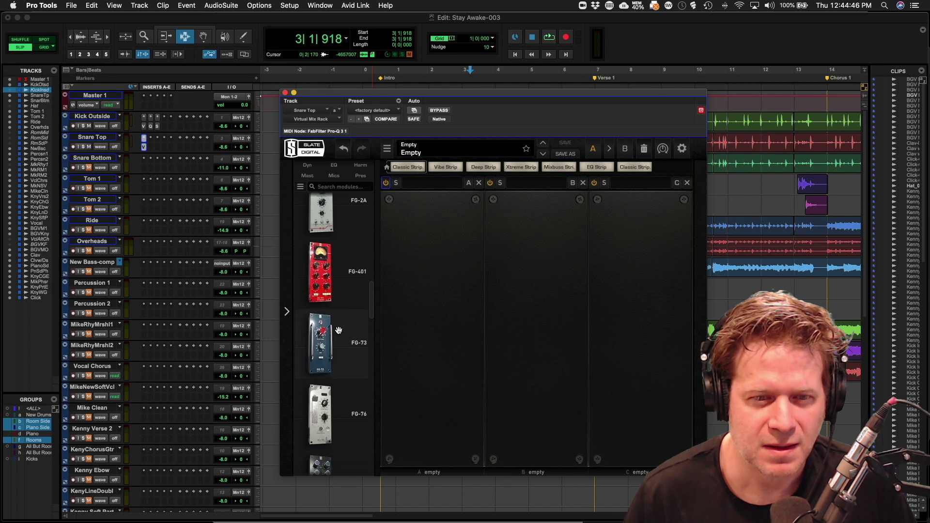
scroll(338, 331, "down", 10)
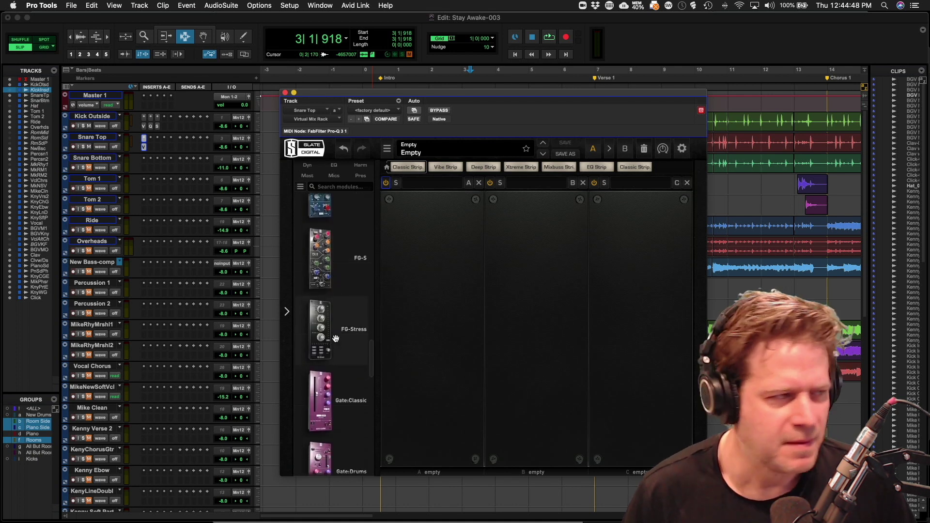
scroll(336, 339, "down", 1)
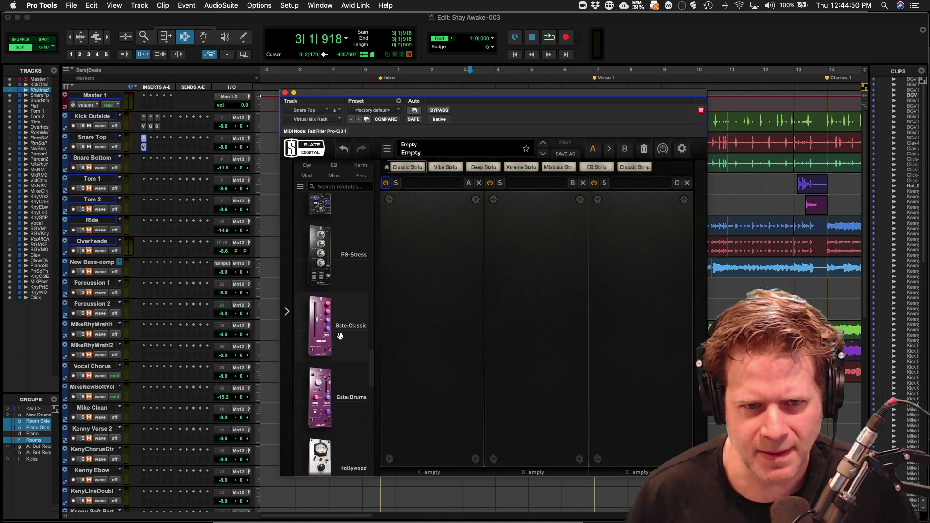
left_click_drag(327, 393, 433, 334)
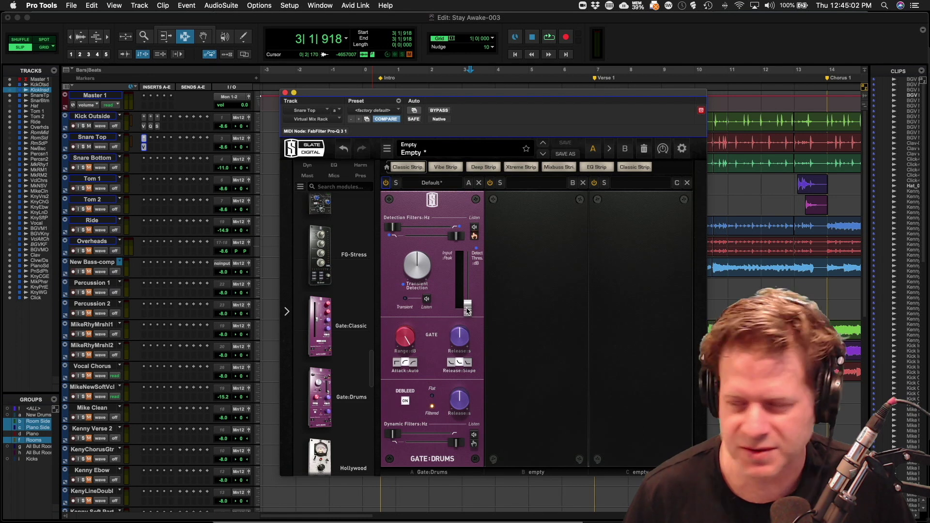
- Set the Snare Top gate's detection threshold to about -27.3 dB during playback with Kick Outside muted, and close the rack
key("space")
left_click_drag(468, 311, 469, 279)
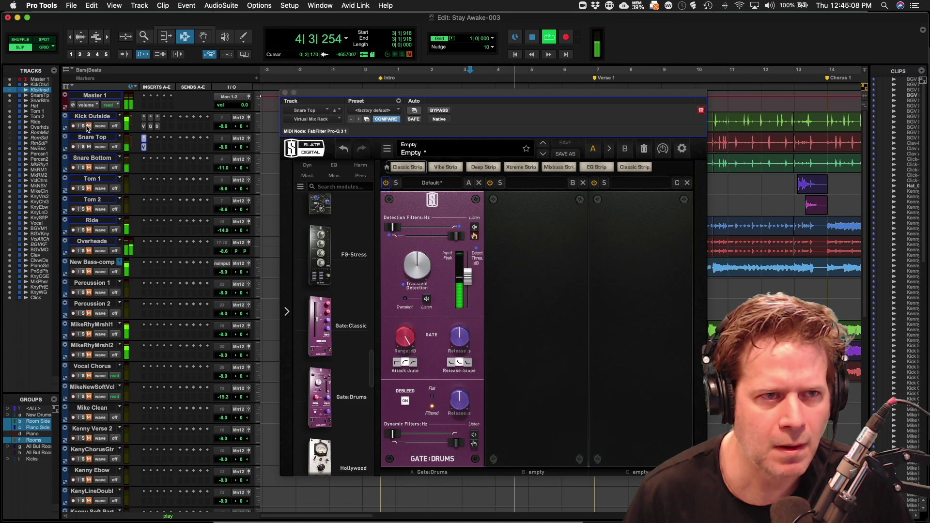
left_click_drag(467, 277, 469, 281)
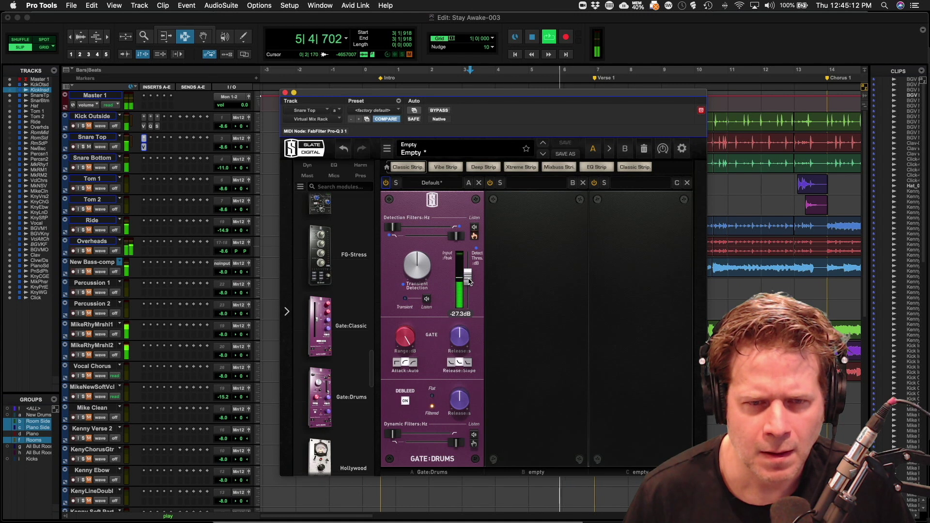
left_click(285, 92)
key("space")
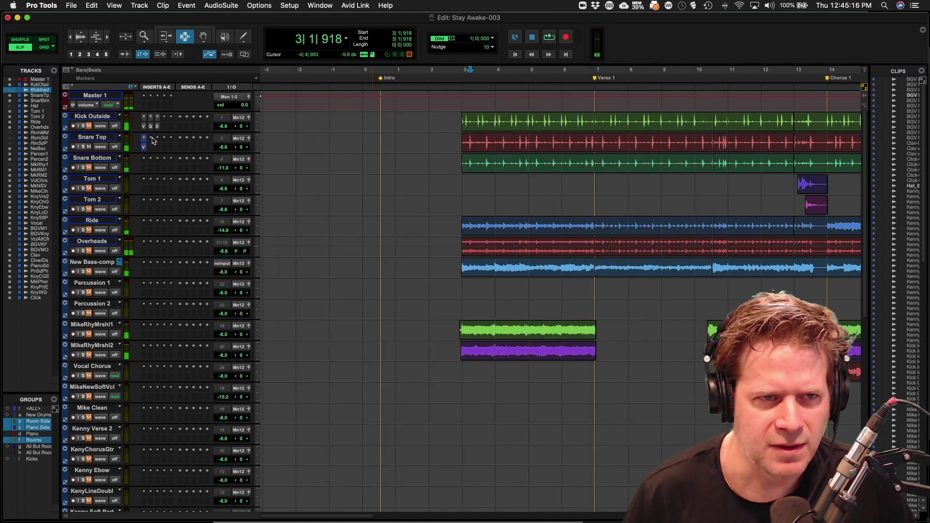
- Insert Pro-Q 3 in Snare Top's second slot and add a bell boost of about 5.2 dB at 4.5 kHz with Q 1.32
left_click(152, 139)
left_click(172, 116)
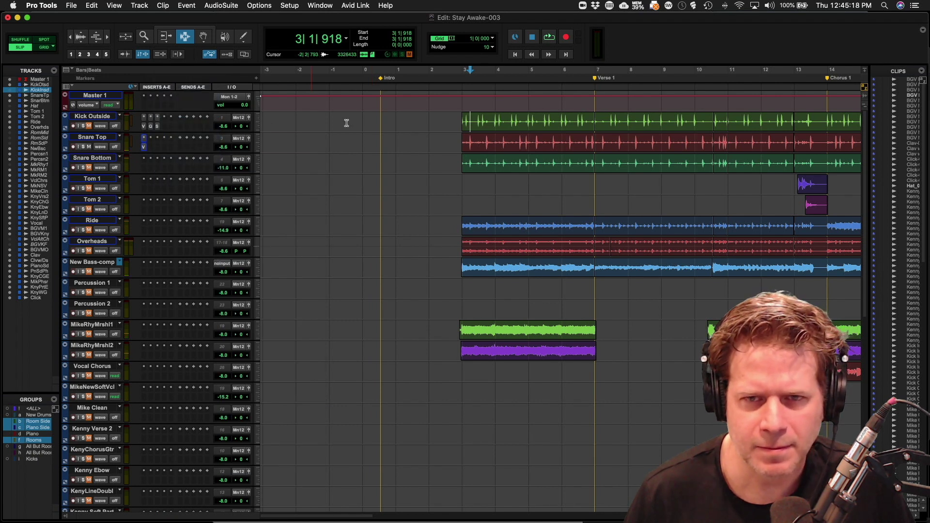
left_click_drag(558, 235, 598, 208)
key("space")
scroll(596, 200, "up", 3)
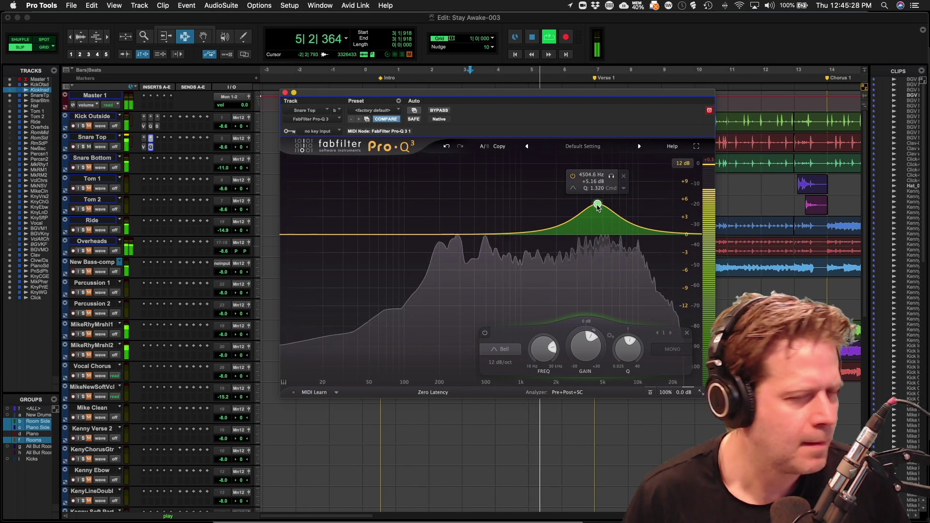
key("space")
- Add a second bell boost on Snare Top at about 236 Hz, +2.28 dB with Q 1.25, adjusting it during playback
mouse_move(437, 236)
left_mouse_down()
mouse_move(438, 216)
mouse_move(447, 223)
left_mouse_up()
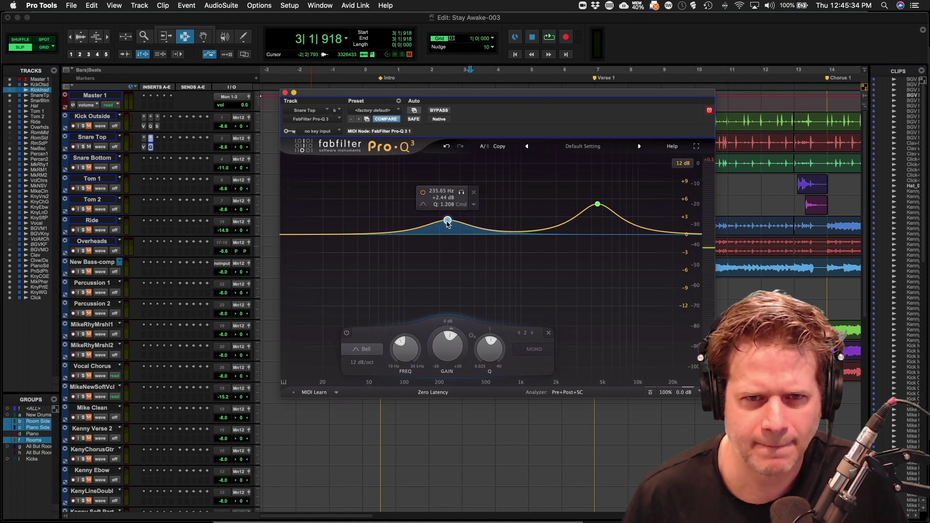
key("space")
left_click_drag(447, 223, 448, 223)
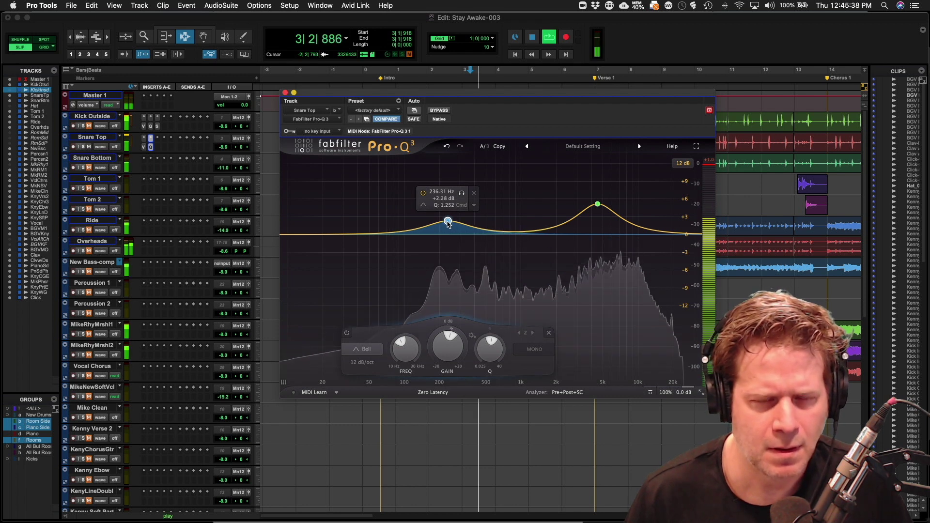
- Compare Snare Top's Pro-Q 3 EQ by bypassing and re-enabling it during playback, and stop the playback
left_click(438, 112)
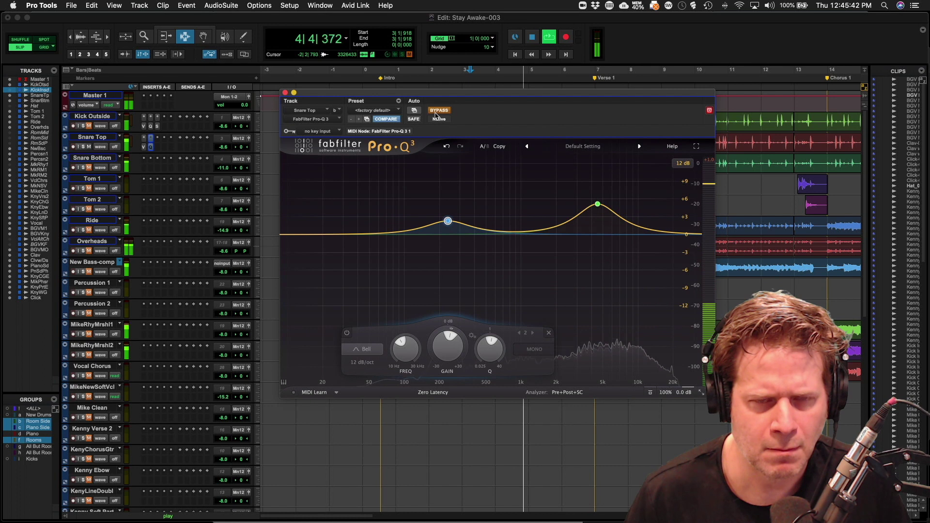
left_click(436, 112)
key("space")
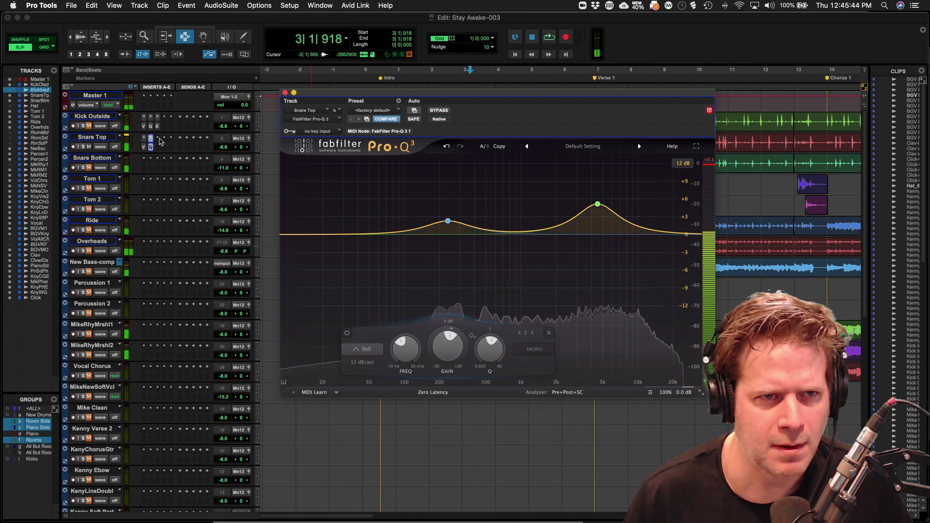
- Insert Arousor in Snare Top's third slot, shorten its attack and set the ratio to 2:1 during playback
left_click(171, 118)
left_click(177, 123)
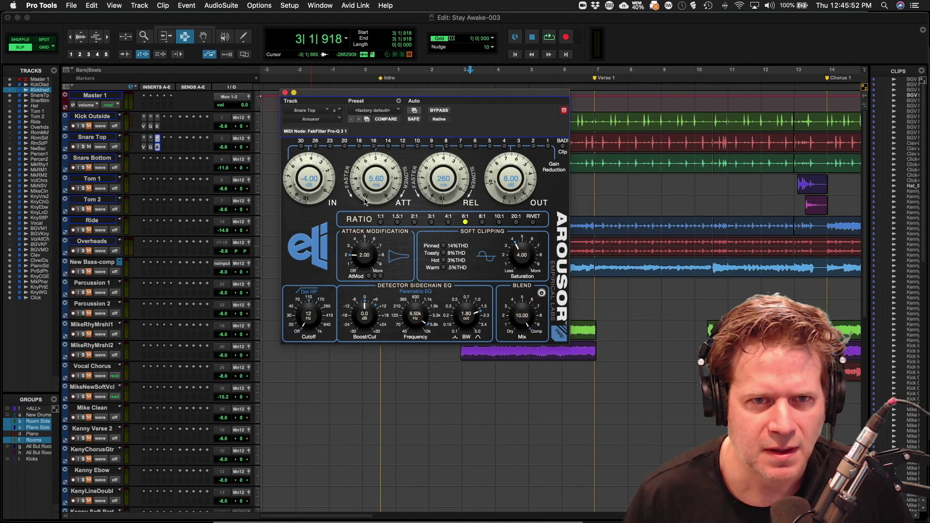
key("space")
left_click_drag(368, 188, 369, 198)
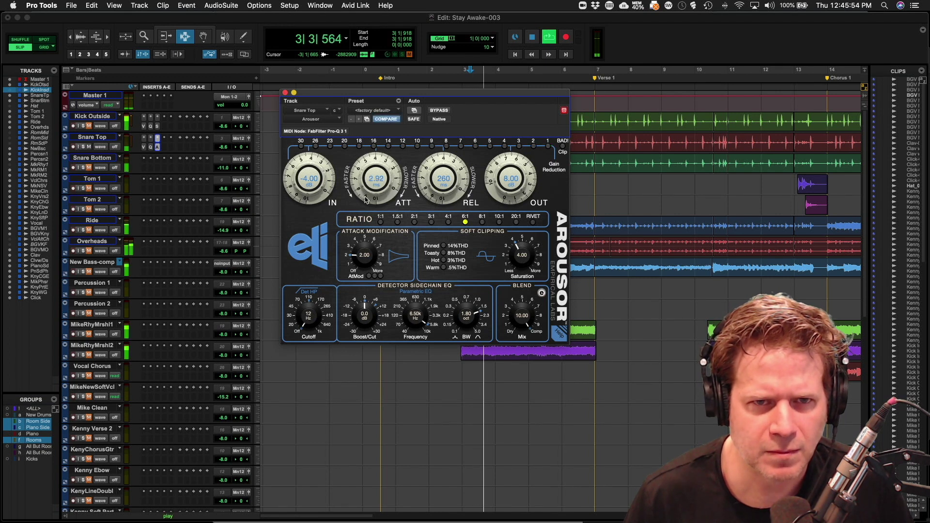
left_click(416, 222)
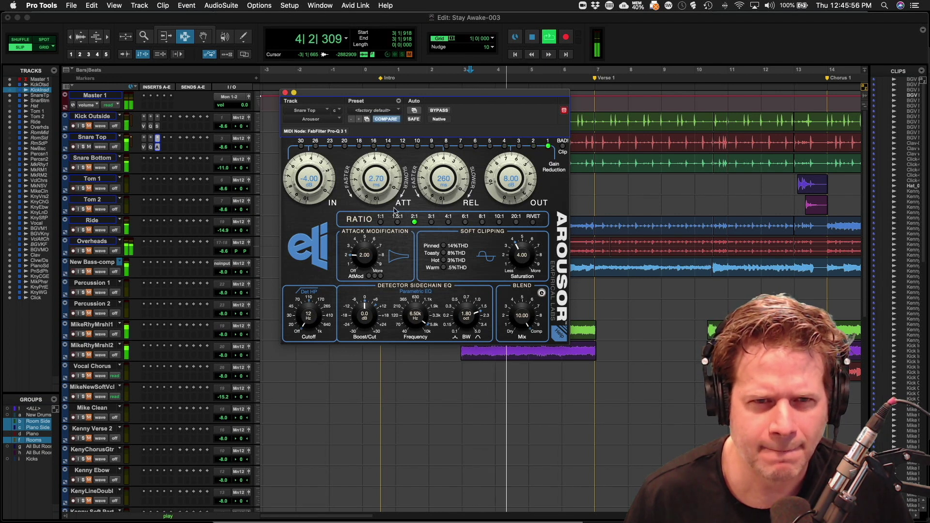
- Set Arousor's attack to 1.50, input to -14.40 dB and output to 13.90 on Snare Top while playing
left_click_drag(373, 183, 363, 183)
mouse_move(301, 176)
left_mouse_down()
mouse_move(299, 193)
mouse_move(310, 176)
left_mouse_up()
mouse_move(505, 169)
left_mouse_down()
mouse_move(504, 178)
mouse_move(492, 167)
mouse_move(508, 166)
left_mouse_up()
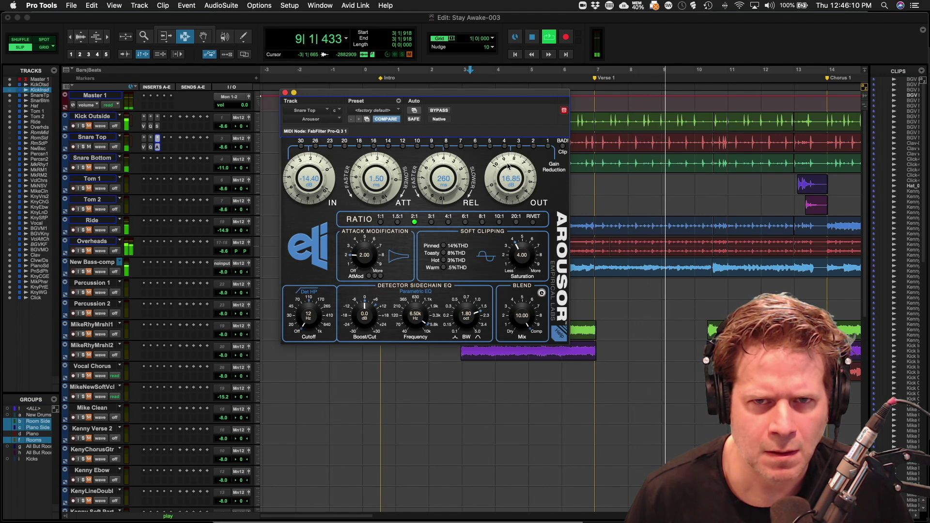
left_click_drag(508, 166, 507, 170)
key("space")
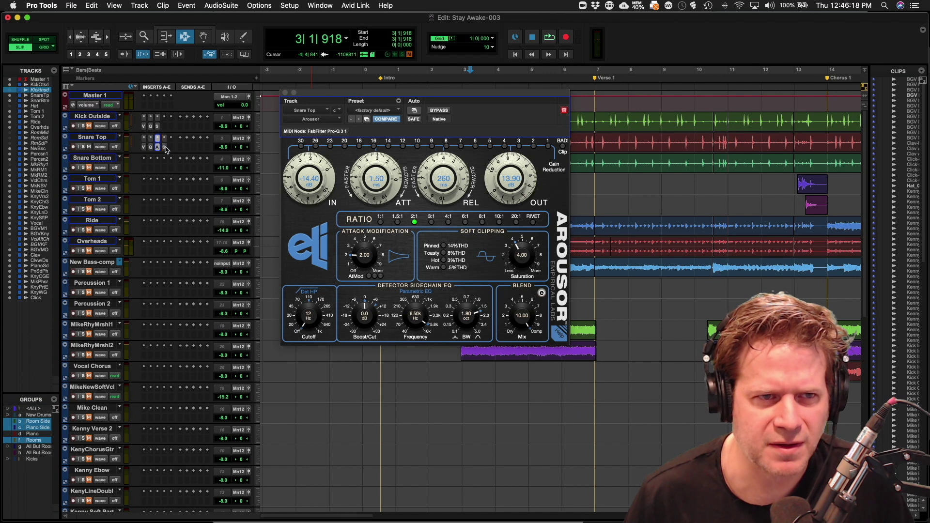
- Boost the attack on Snare Top's SPL Transient Designer Plus during playback, toggle the track's mute and close the plug-in
left_click(165, 148)
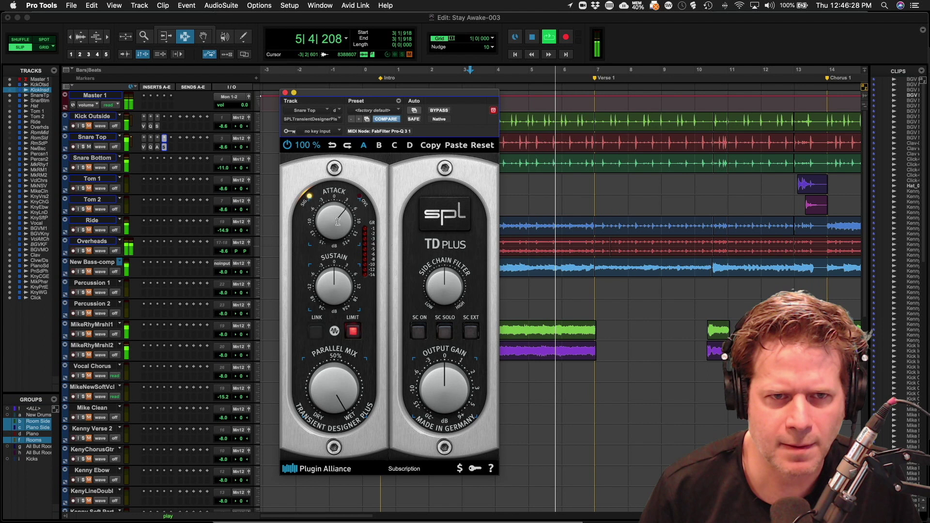
left_click(89, 147)
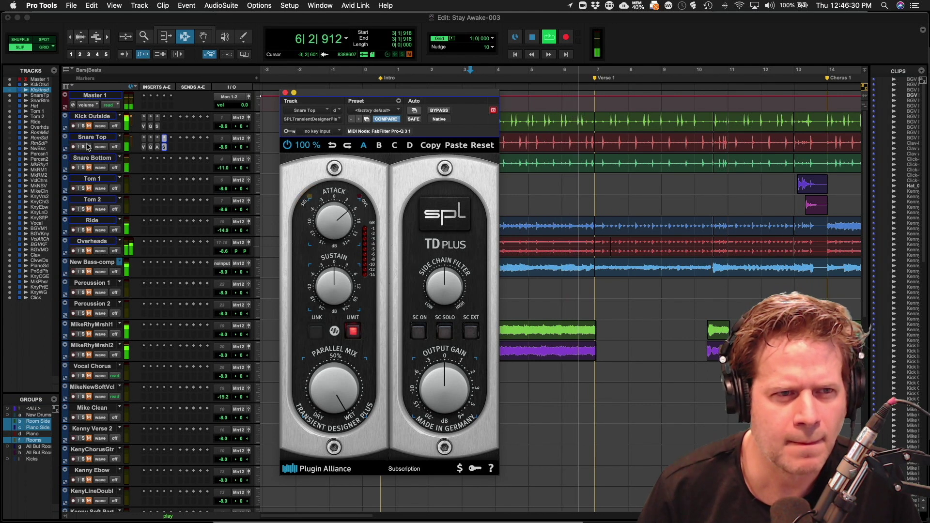
key("space")
left_click(285, 93)
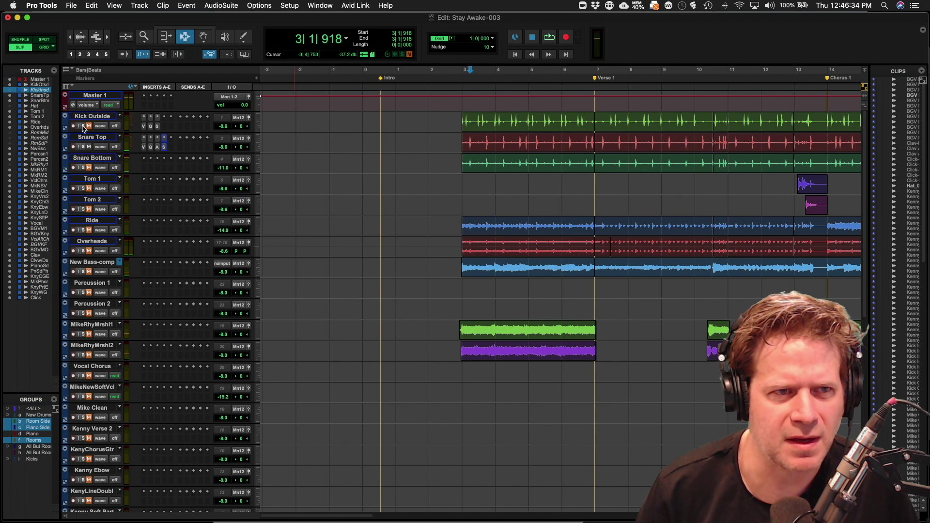
- Set the Kick Outside volume to -9.3 dB and the Snare Top volume to -4.6 dB during playback
key("space")
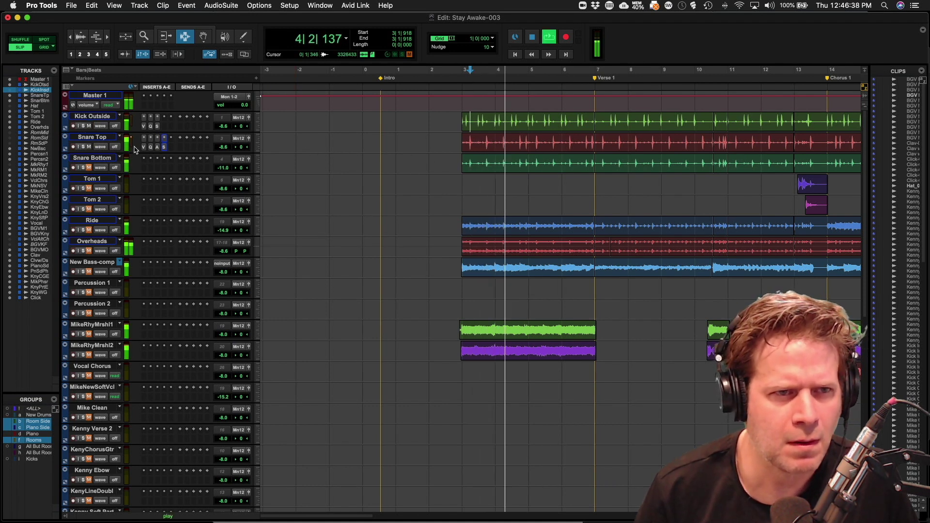
left_click_drag(224, 126, 229, 148)
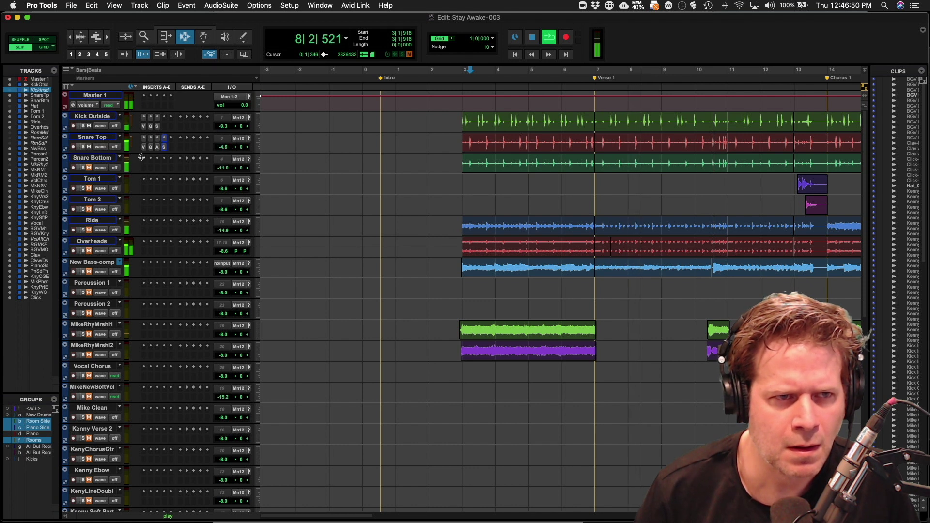
key("space")
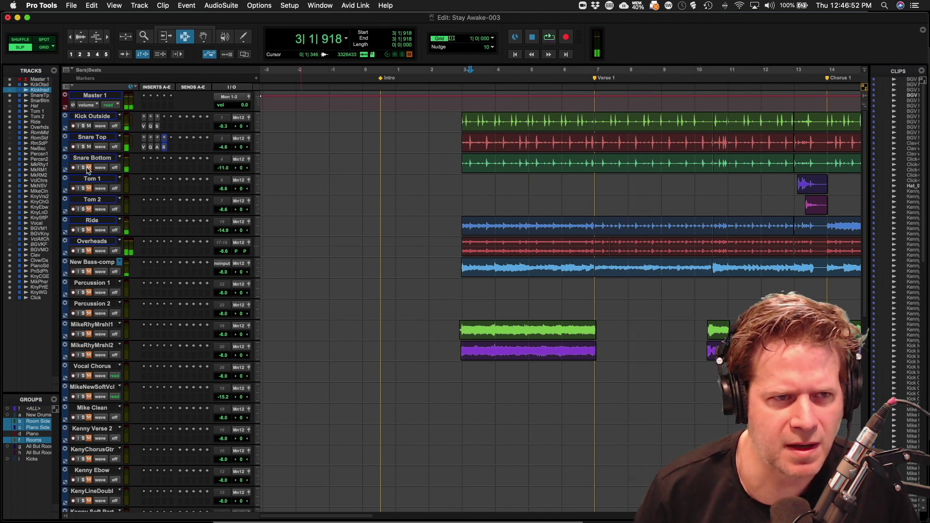
- Audition Snare Bottom in solo and add a pre-fader send at 0.0 dB from Snare Top to Bus 1 (Mono)
key("space")
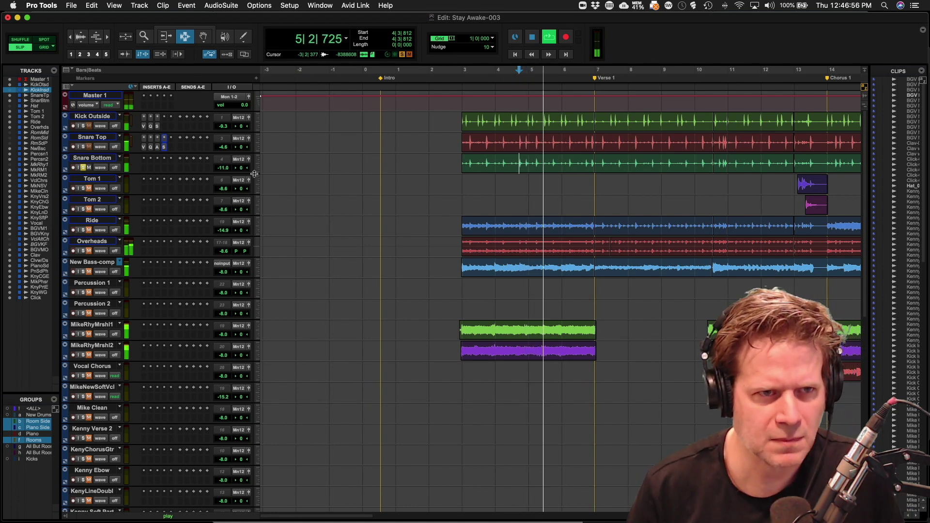
key("space")
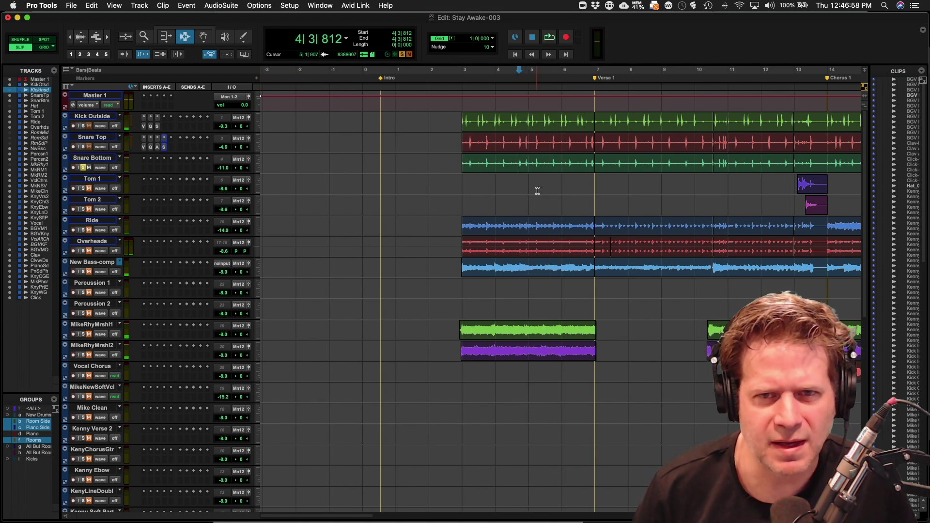
left_click(181, 141)
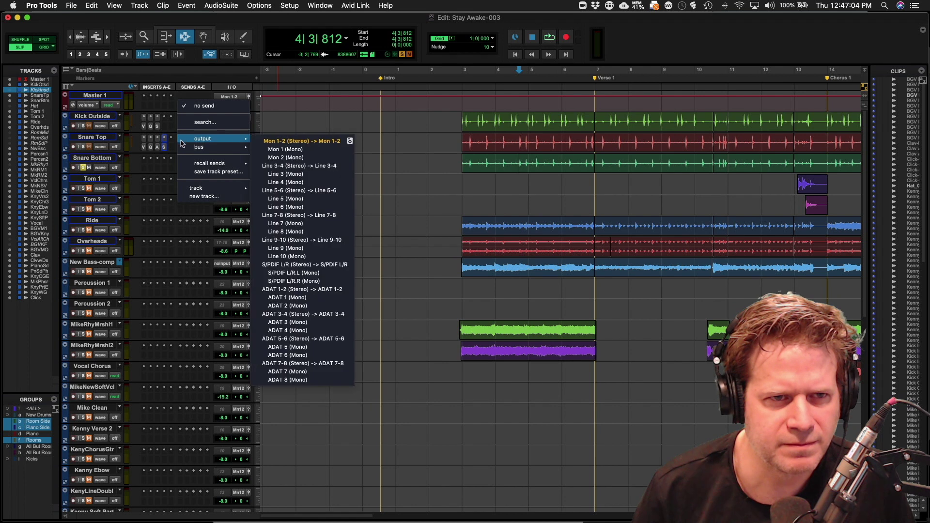
mouse_move(218, 147)
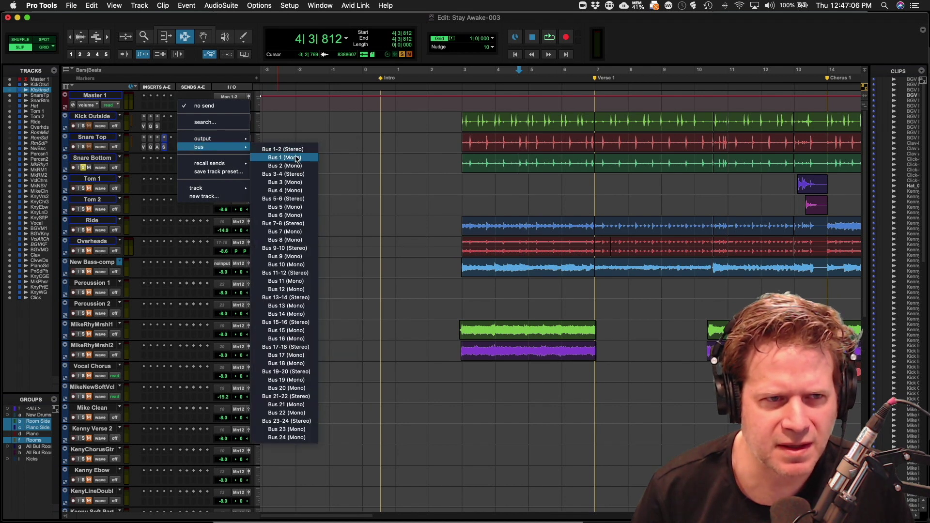
left_click(297, 158)
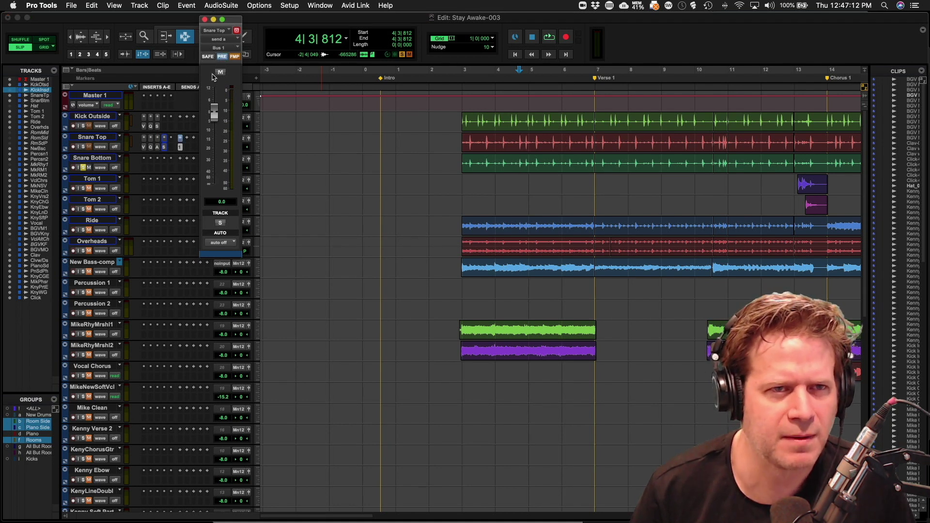
left_click(205, 19)
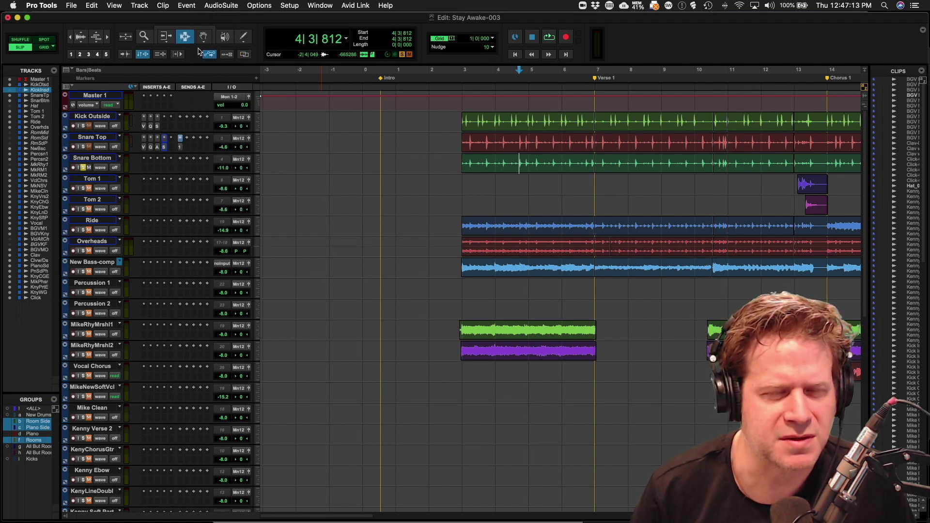
- Insert Virtual Mix Rack (mono) in Snare Bottom's first slot and clear all its modules
left_click(145, 162)
mouse_move(153, 164)
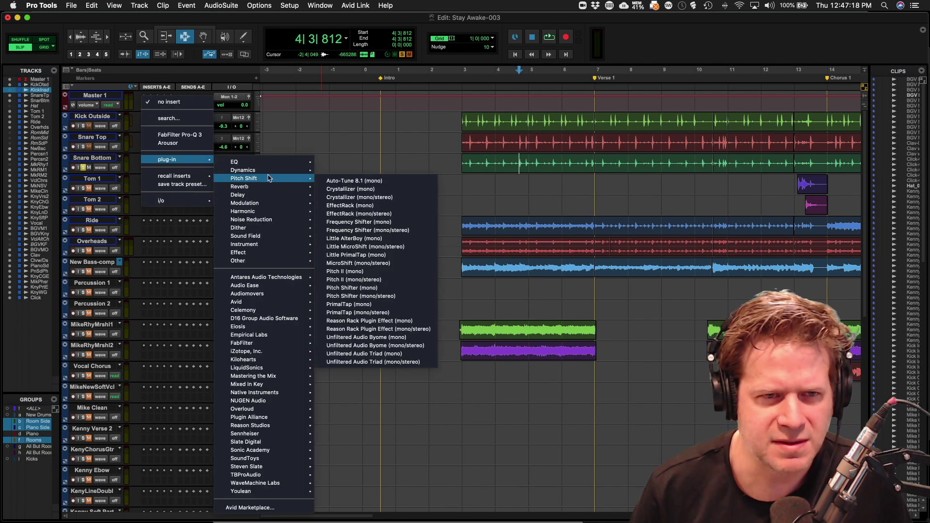
mouse_move(271, 171)
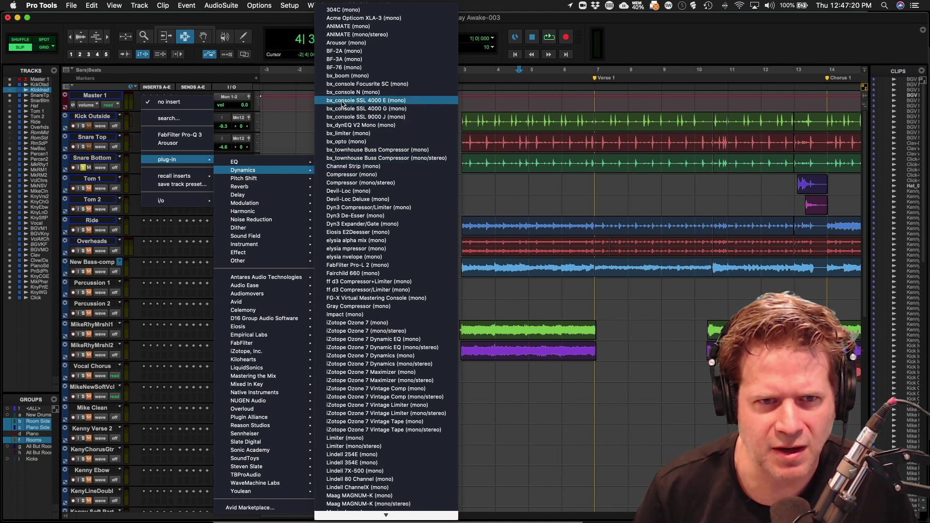
scroll(367, 419, "down", 2)
mouse_move(270, 484)
mouse_move(268, 459)
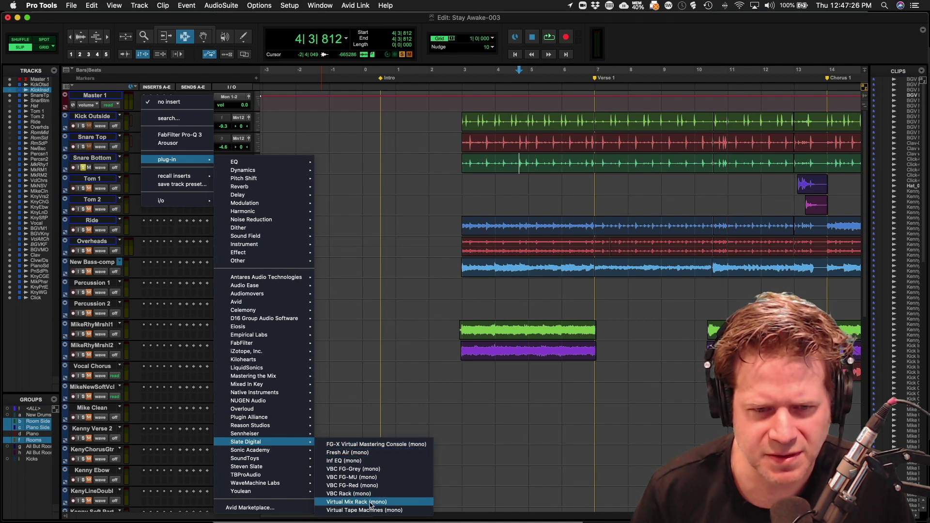
left_click(371, 504)
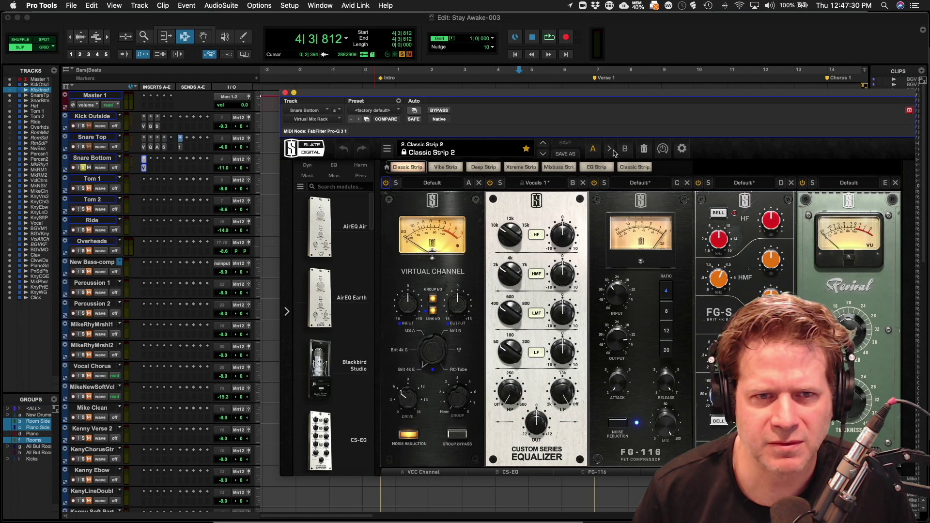
left_click(644, 149)
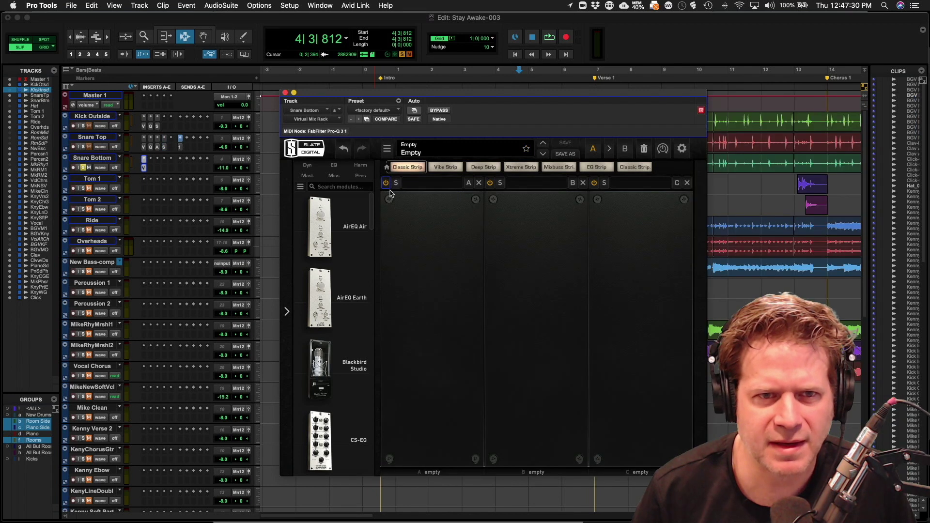
- Load the Gate:Drums dynamics module into slot A of the Snare Bottom rack, audition it and close the rack
left_click(307, 167)
scroll(326, 253, "down", 10)
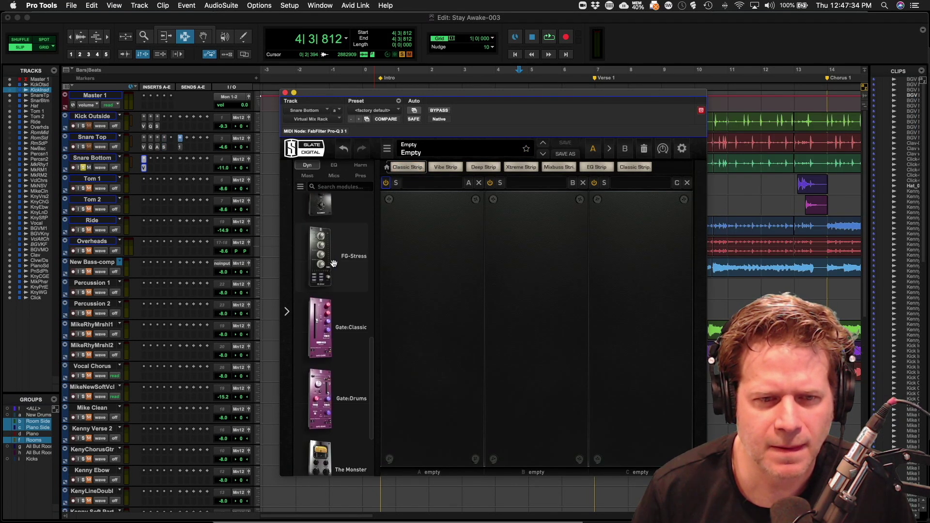
left_click_drag(332, 293, 424, 291)
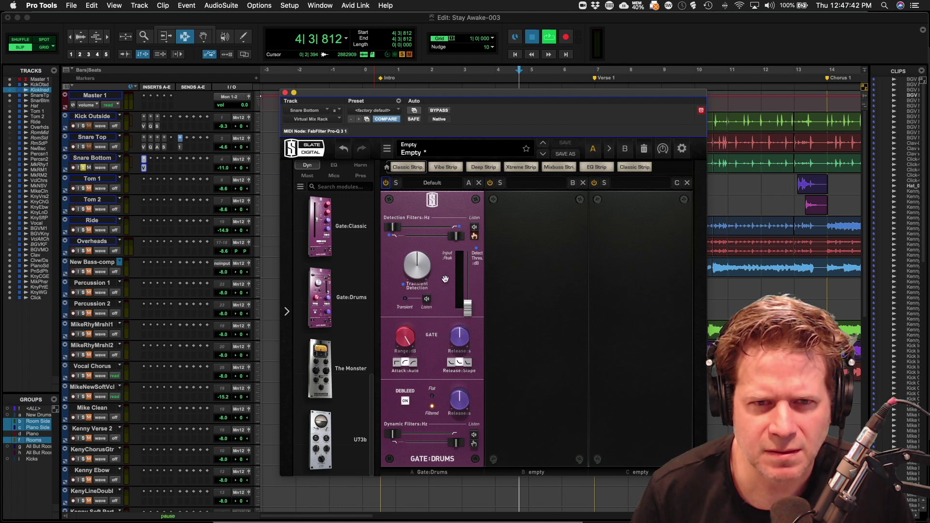
key("space")
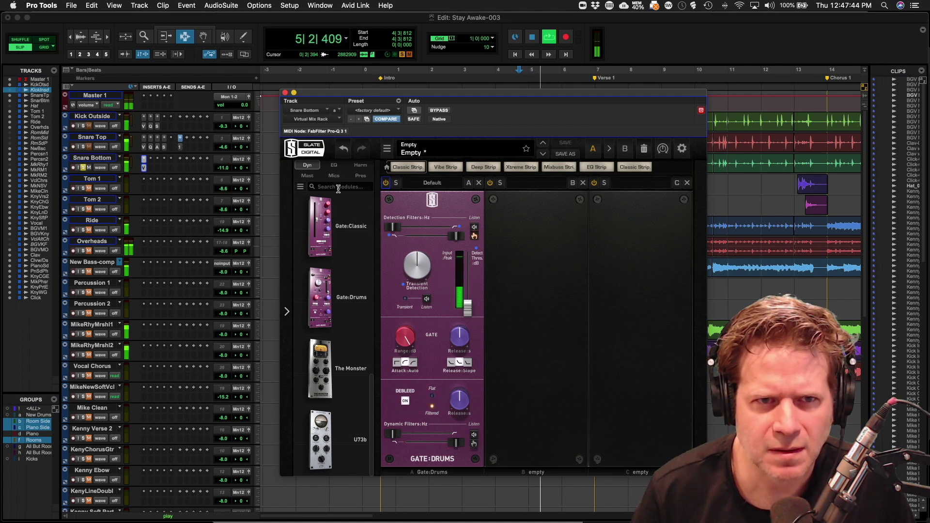
key("space")
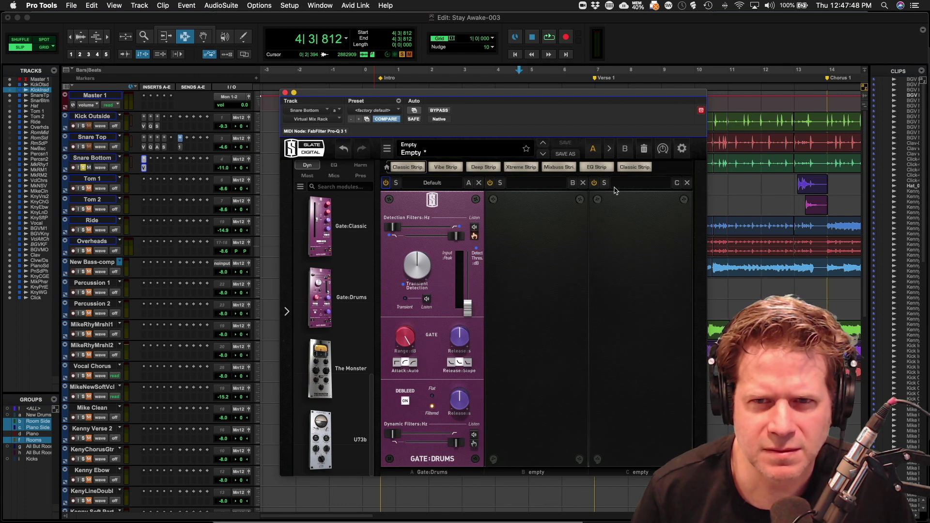
left_click(285, 93)
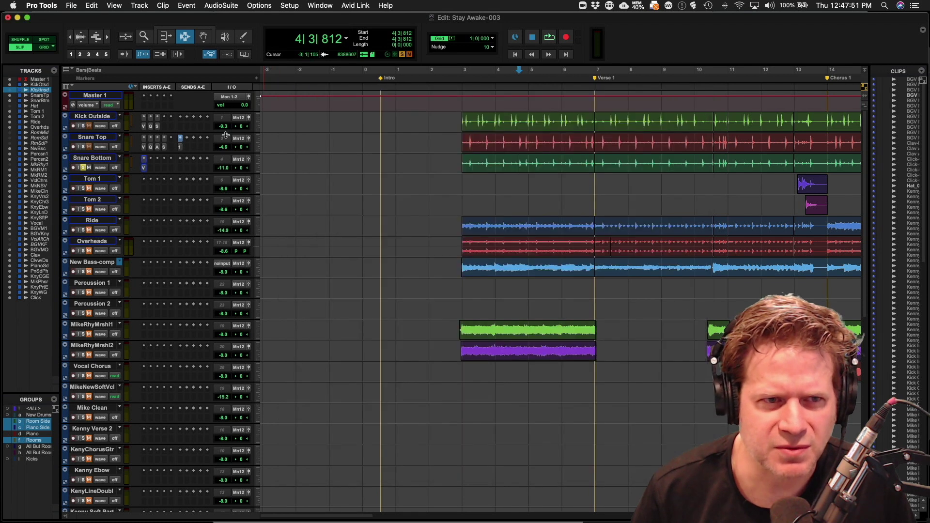
- Replace the Virtual Mix Rack in Snare Bottom's first slot with Avid's Dyn3 Expander/Gate (mono)
left_click(144, 162)
mouse_move(241, 171)
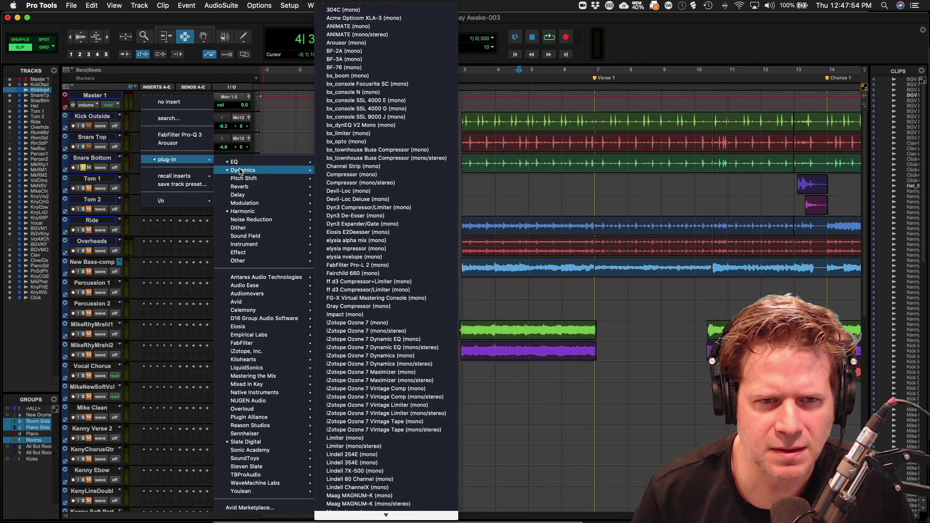
mouse_move(238, 302)
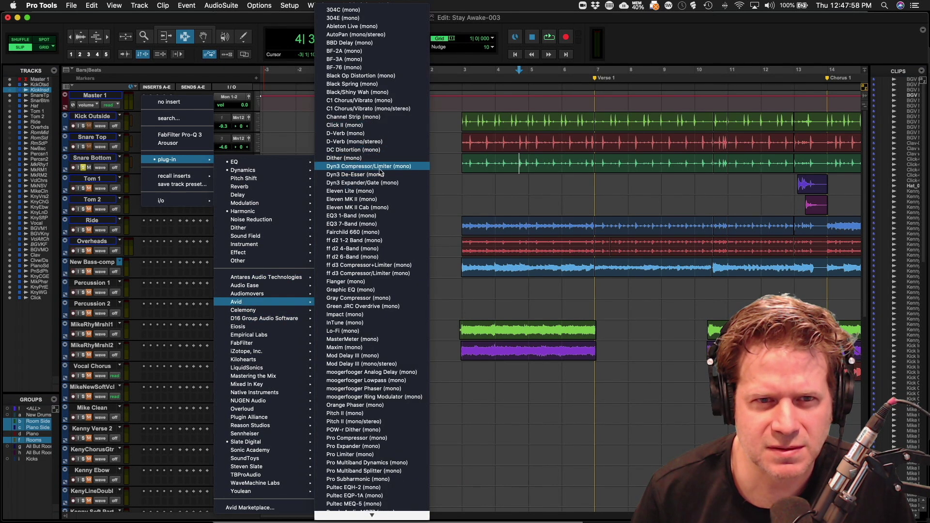
left_click(382, 183)
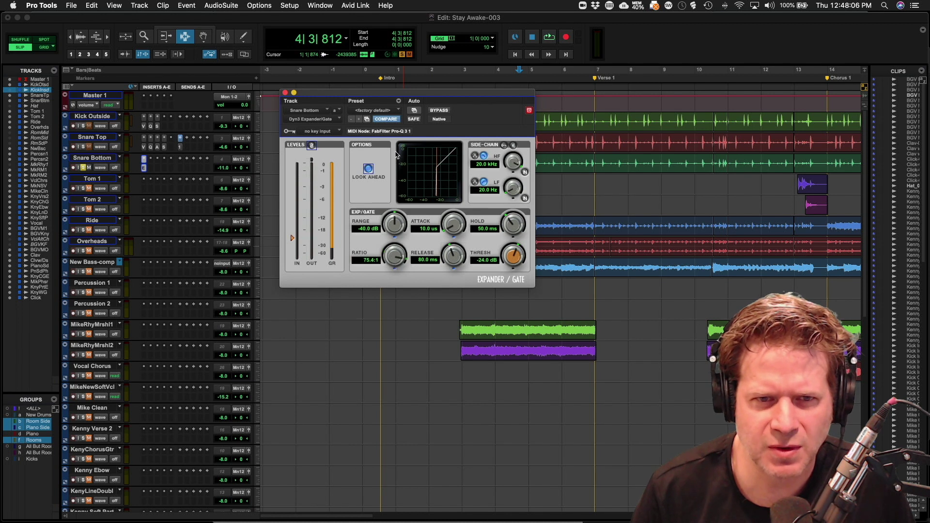
- Key the Snare Bottom gate from Bus 1 with external side-chain on, and set ratio 100:1 and threshold -13.1 dB during playback
left_click(303, 133)
mouse_move(312, 135)
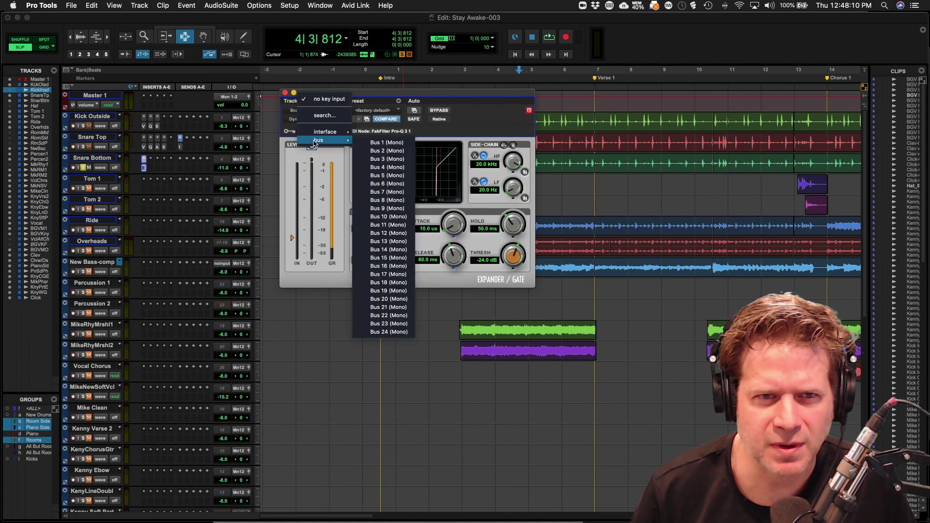
left_click(390, 143)
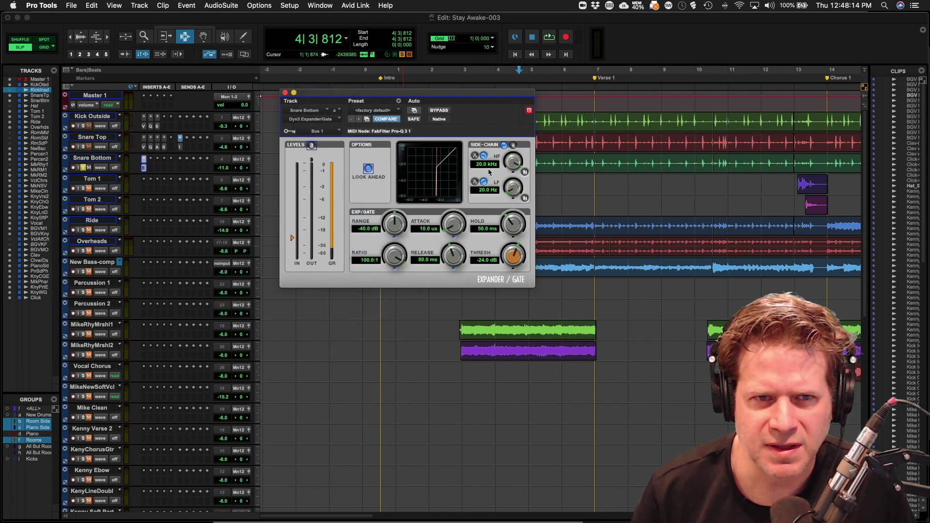
key("space")
left_click_drag(292, 238, 299, 224)
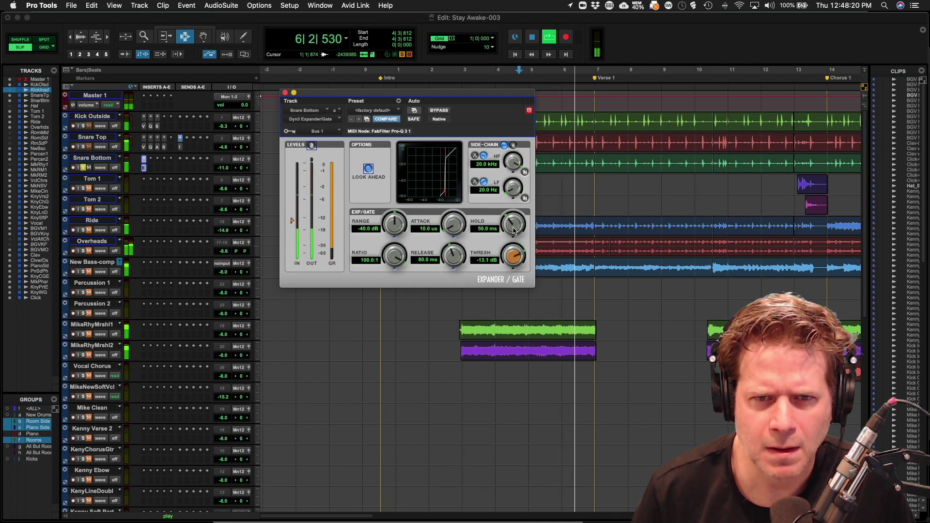
- Set the Snare Bottom gate's release to 143.6 ms and hold to 89.7 ms during playback, and stop
left_click_drag(454, 256, 456, 248)
left_click_drag(513, 225, 514, 220)
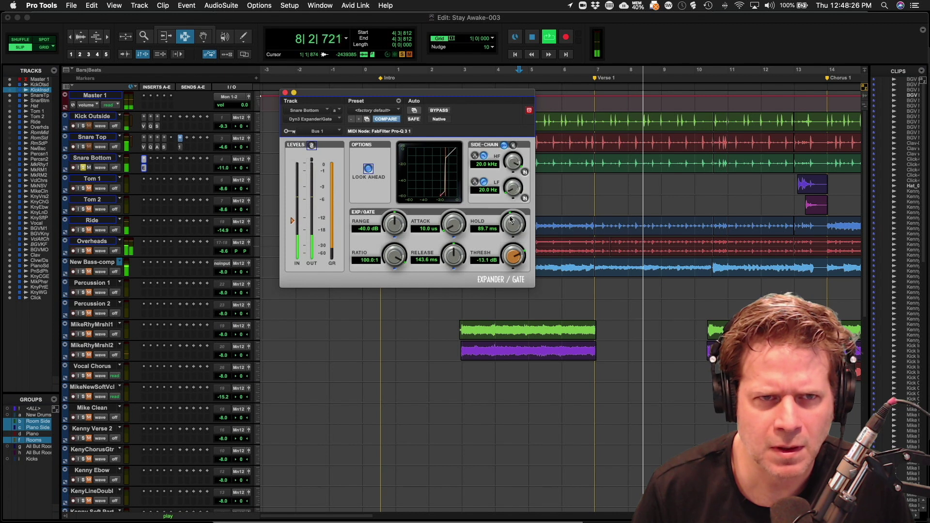
key("space")
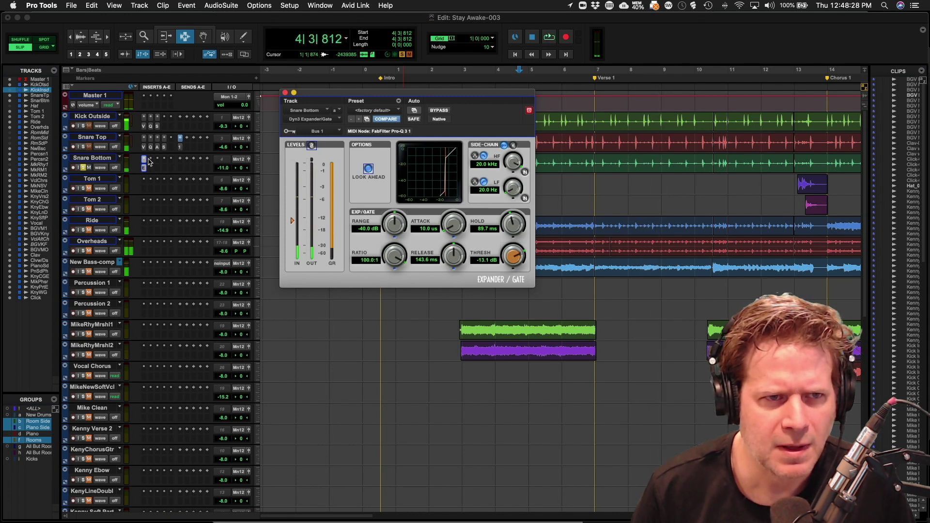
- Insert FabFilter Pro-Q 3 in Snare Bottom's second slot and boost about 5149 Hz by 2.21 dB while playing
left_click(150, 160)
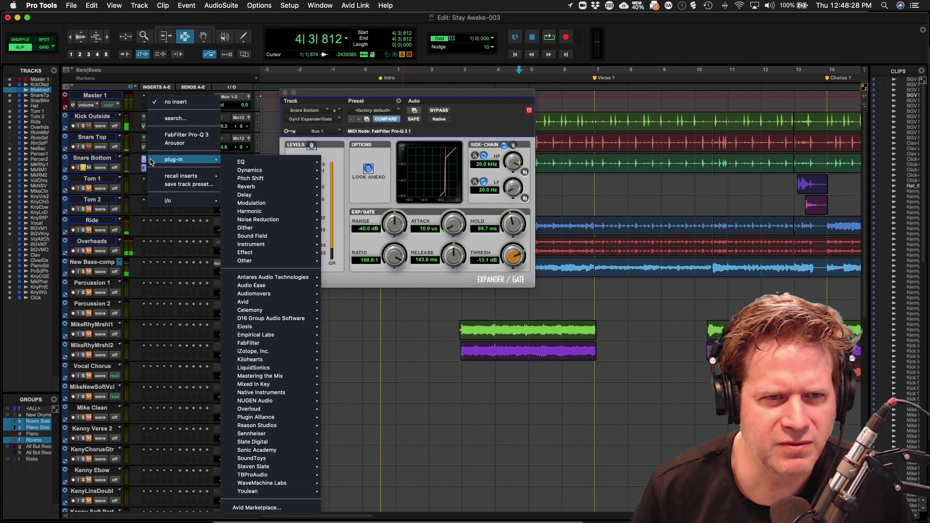
left_click(122, 141)
left_click(151, 162)
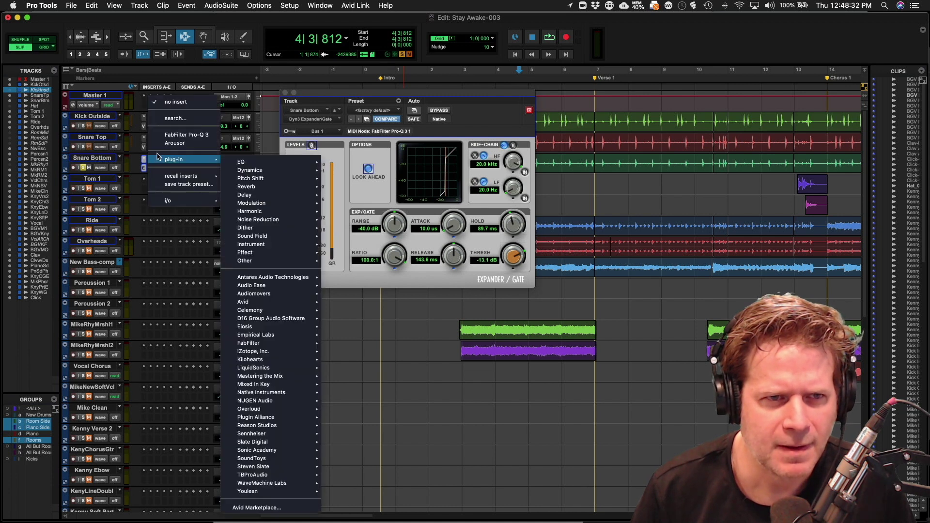
left_click(169, 135)
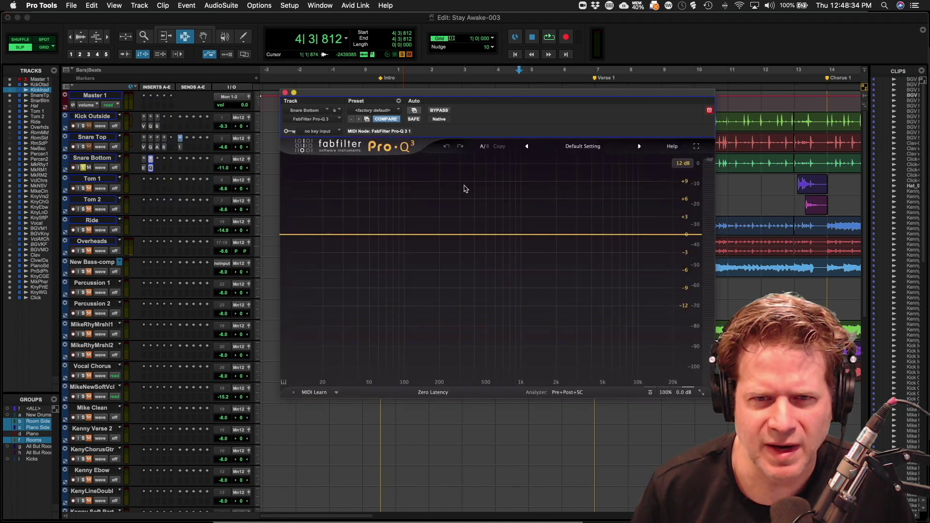
key("space")
left_click_drag(571, 231, 604, 221)
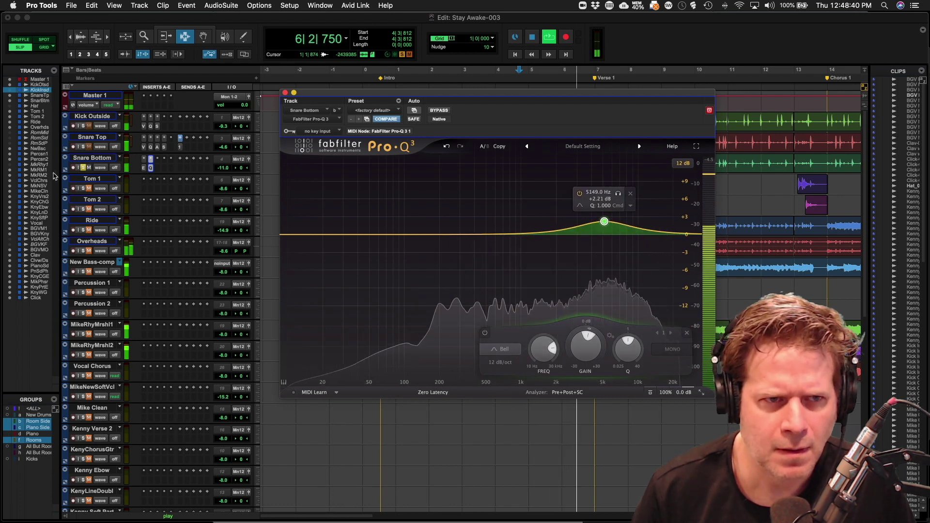
key("space")
- Insert Arousor in Snare Bottom's third slot, set ratio 2:1, input -6.00 and output 12.30 during playback, and close it
left_click(159, 163)
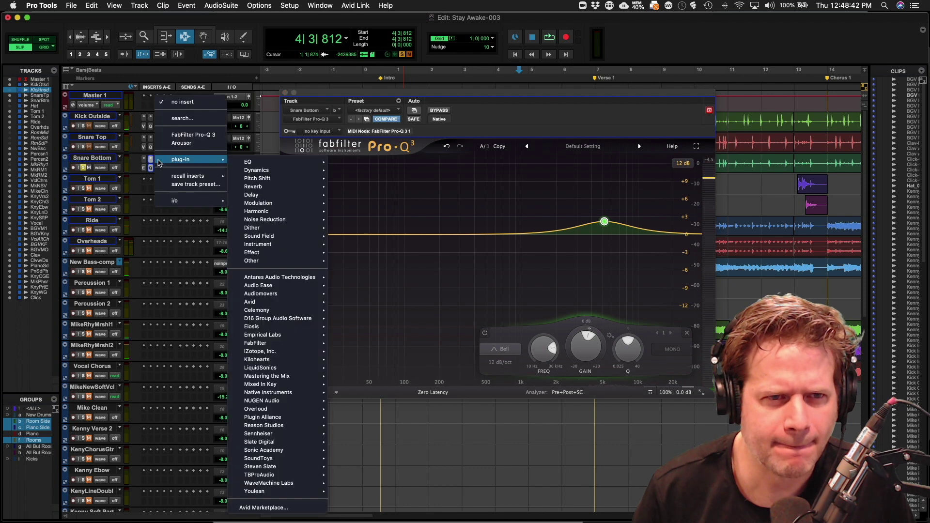
left_click(176, 143)
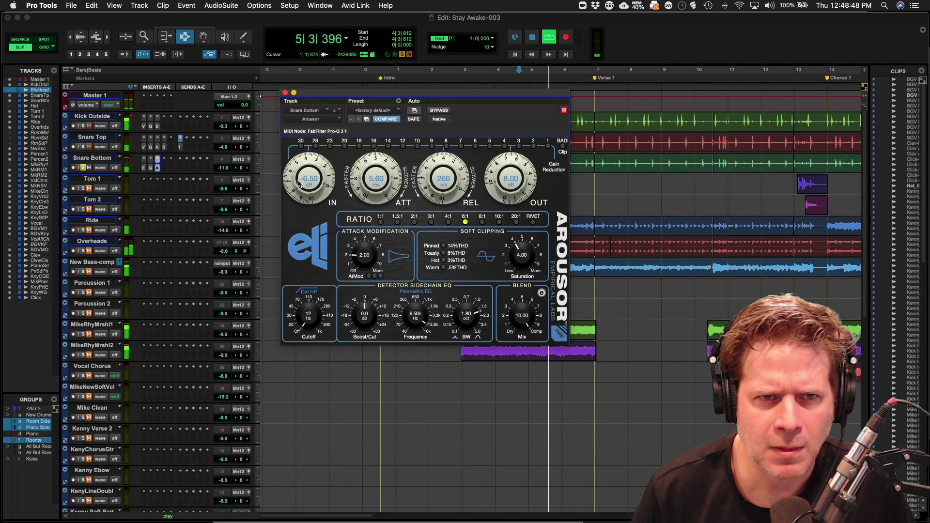
left_click_drag(317, 181, 306, 178)
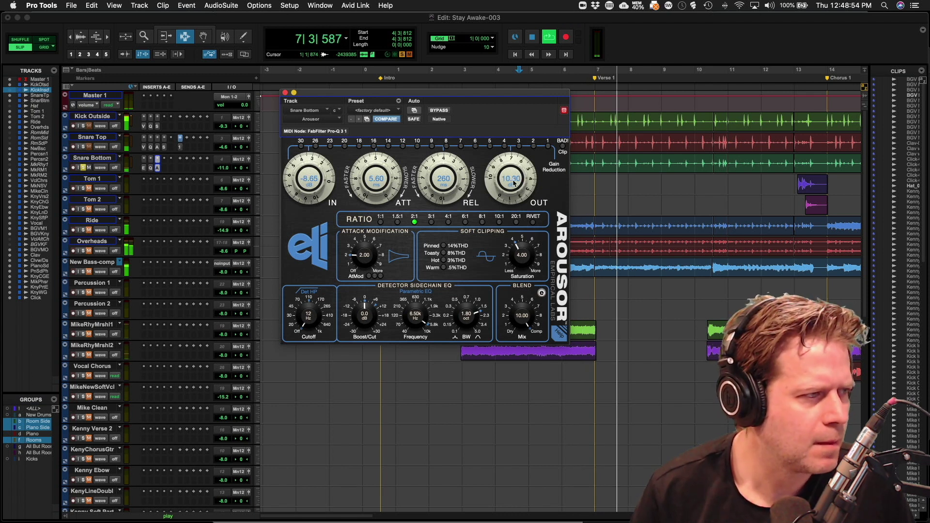
left_click_drag(515, 181, 517, 180)
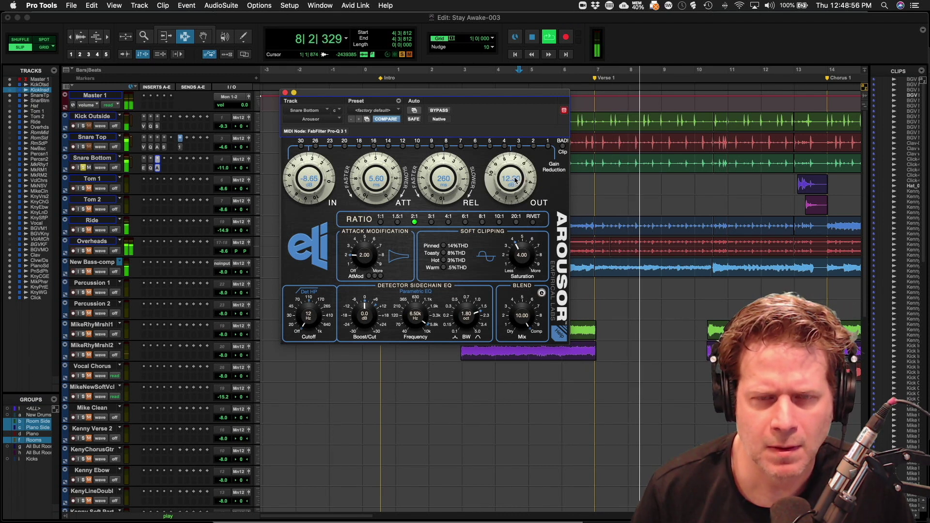
left_click_drag(300, 181, 306, 177)
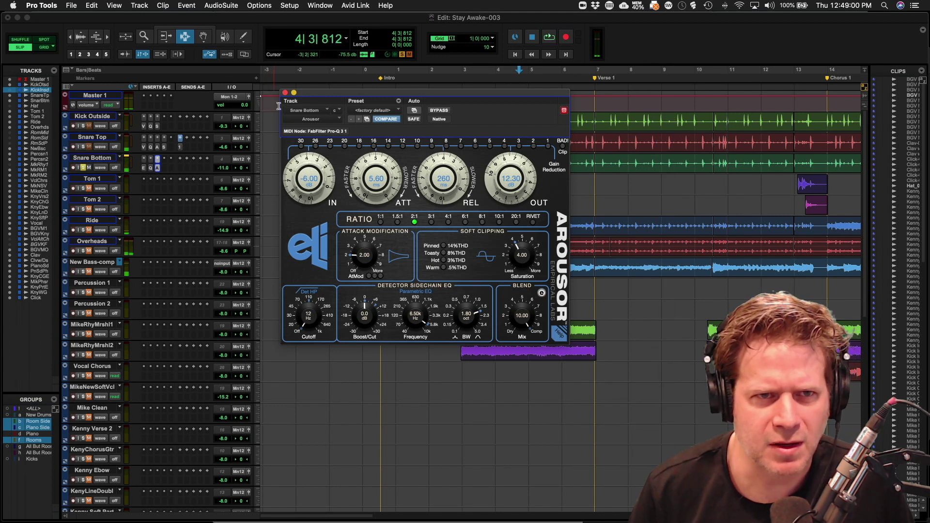
left_click(285, 93)
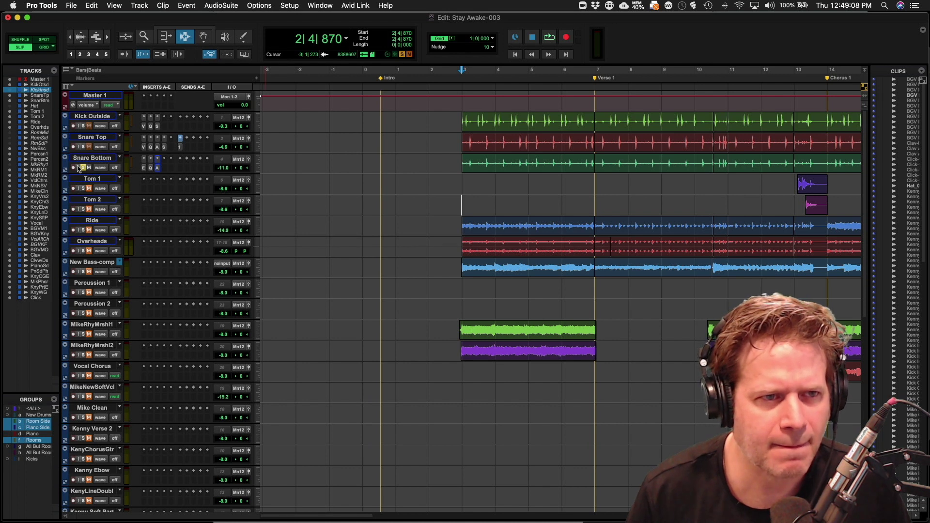
- Unsolo Snare Bottom and set its volume to -12.3 dB while playing it with the other drums
key("space")
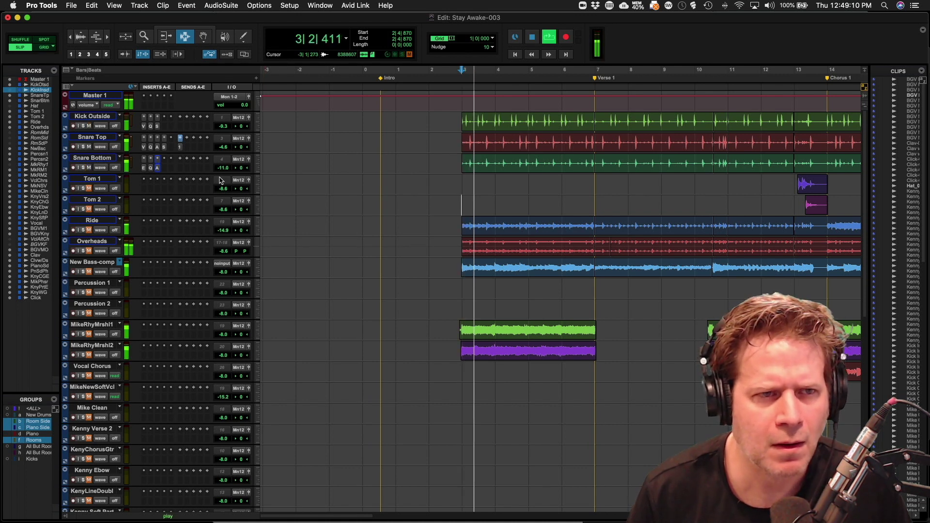
left_click_drag(223, 168, 225, 173)
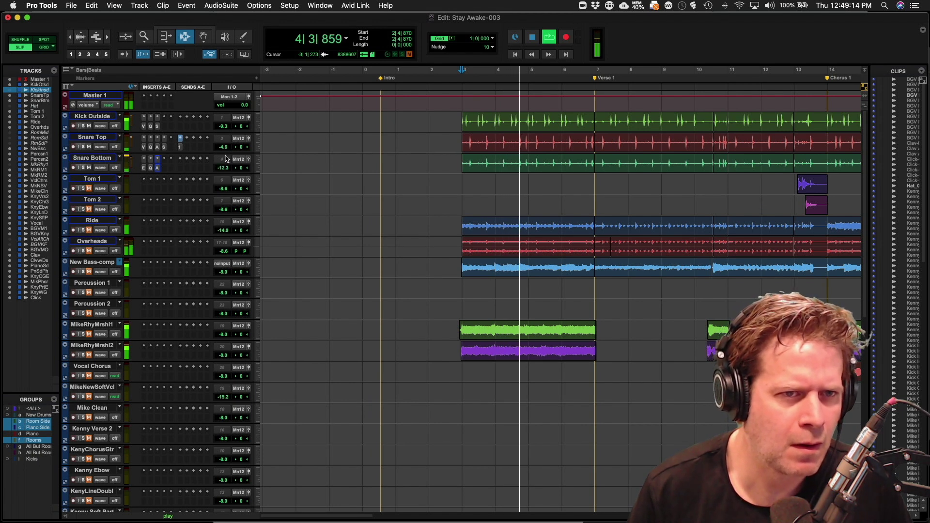
key("space")
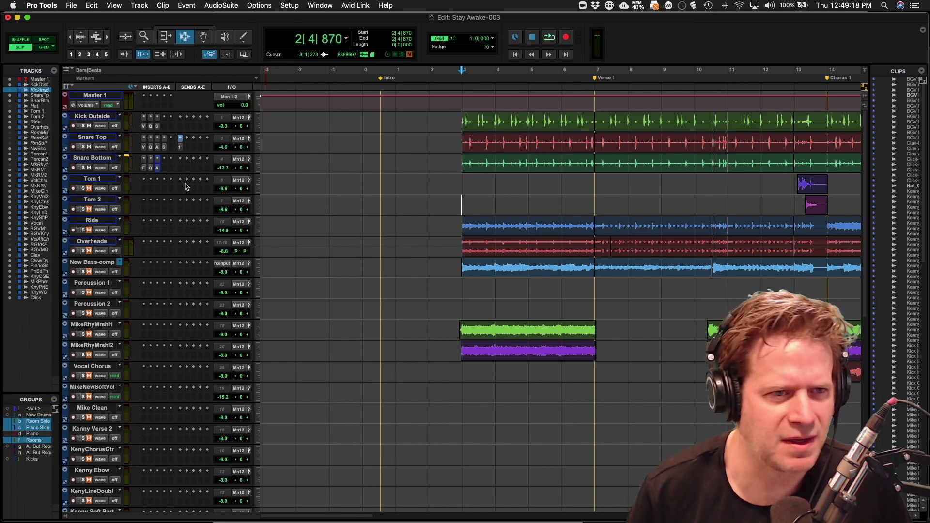
- Select the Tom 1 clip just before Chorus 1 and set the Tom 1 track height to medium
key("r")
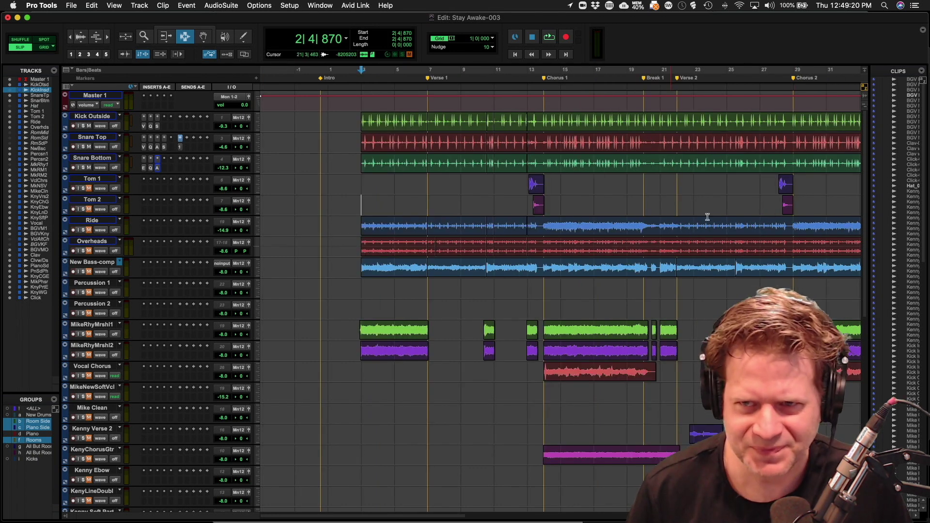
double_click(533, 187)
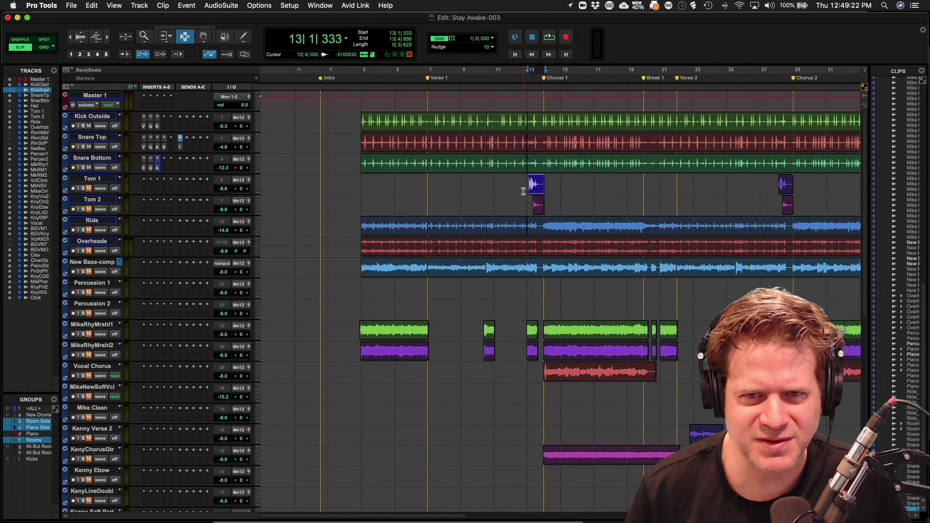
left_click(256, 193)
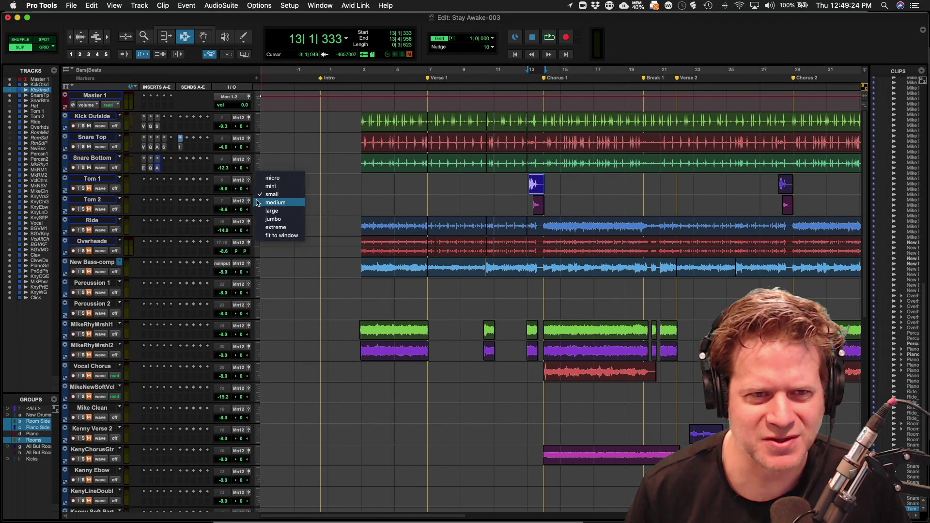
left_click(281, 201)
key("t")
key("t")
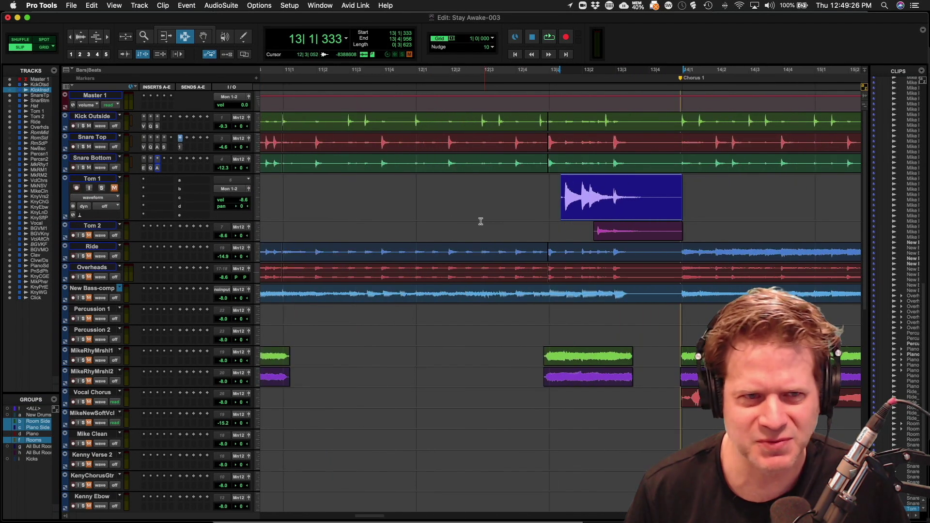
- Solo Tom 1 and audition the selected clip
key("space")
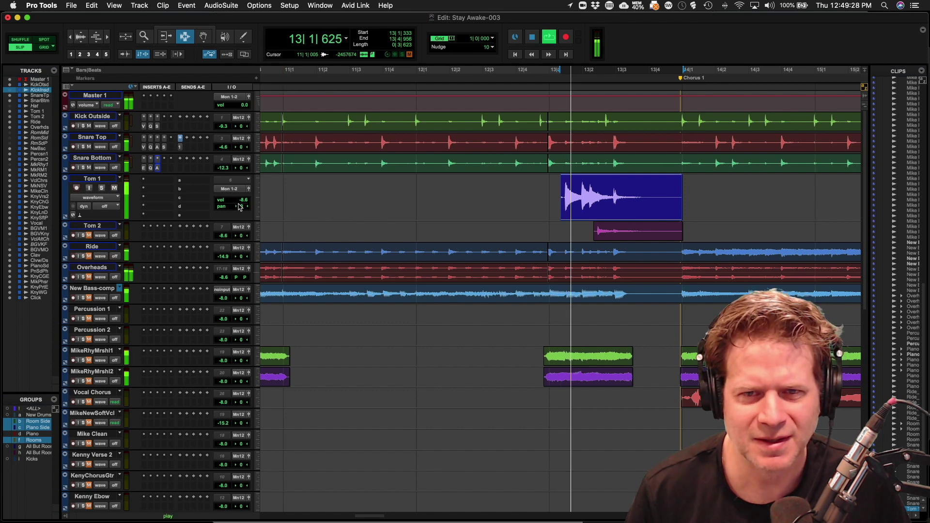
left_click(103, 189)
key("space")
key("space")
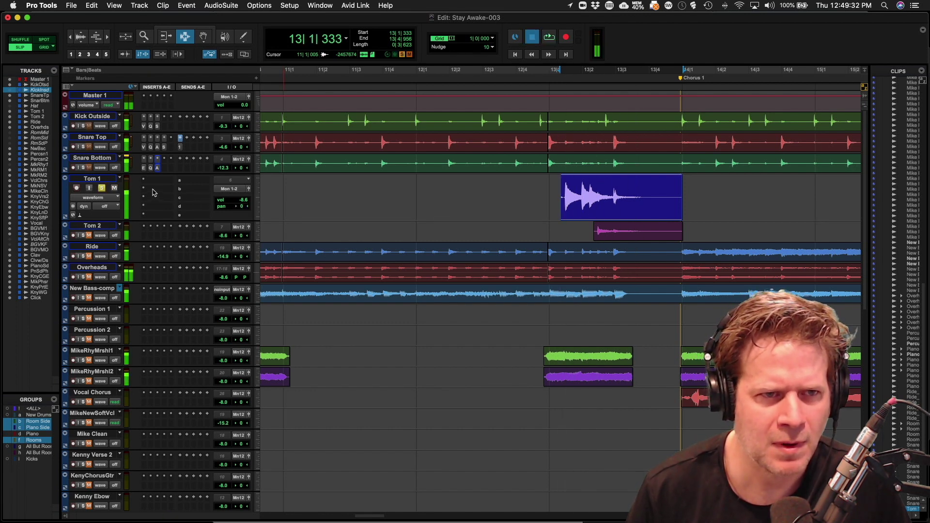
- Insert Pro-Q 3 in Tom 1's second slot, cut 628.63 Hz by 5.98 dB, boost 4202.7 Hz by 4.49 dB and 116.73 Hz by 2.08 dB
left_click(154, 190)
left_click(177, 165)
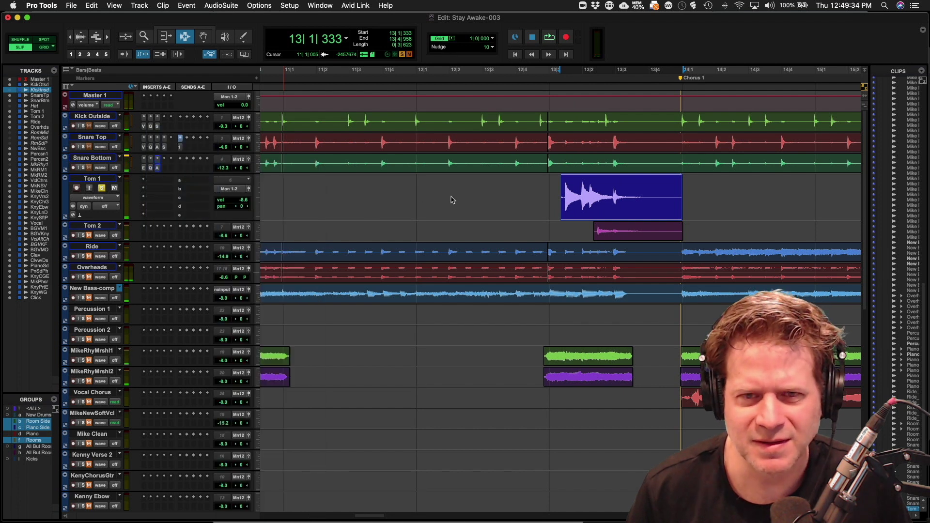
left_click_drag(467, 236, 487, 273)
key("space")
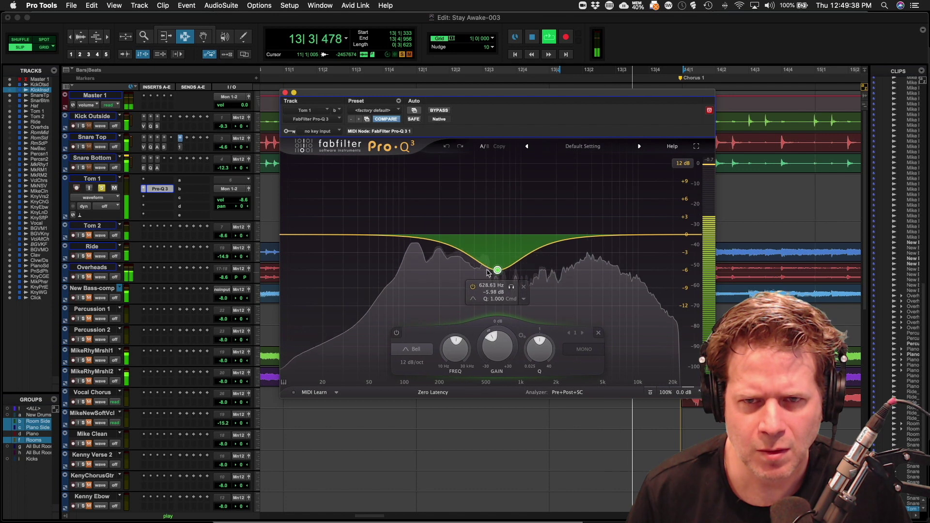
left_click_drag(546, 238, 591, 220)
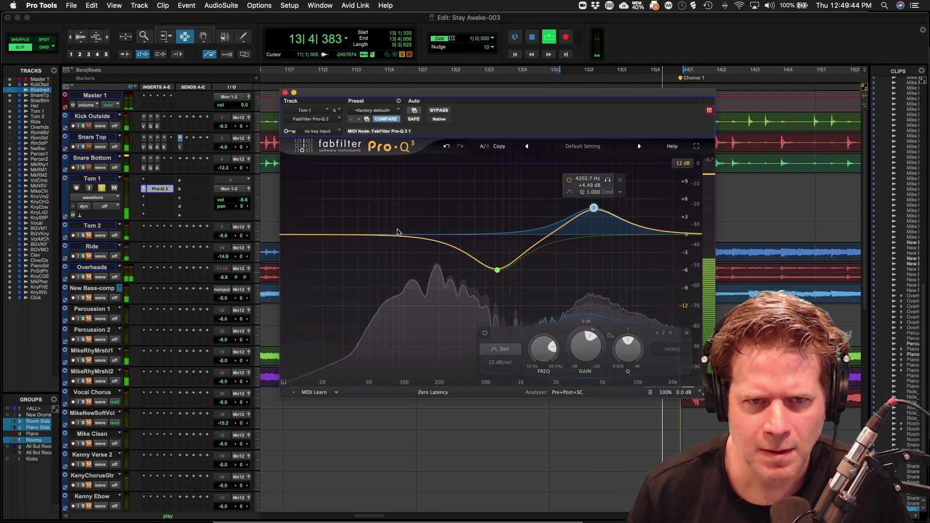
left_click_drag(406, 234, 410, 225)
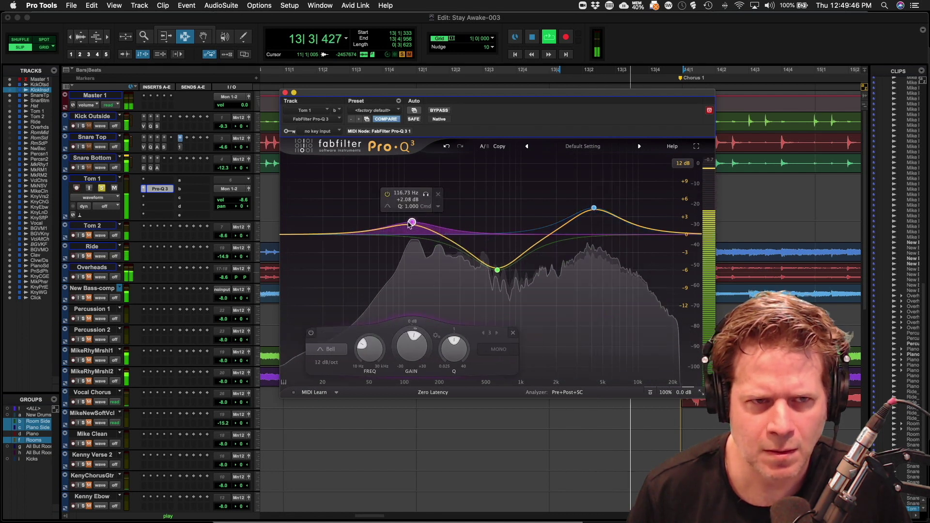
key("space")
left_click(285, 92)
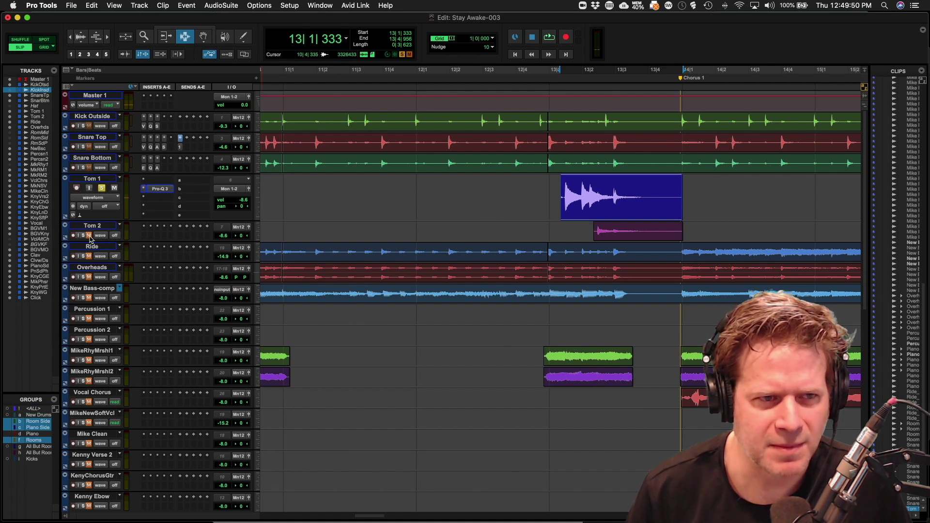
- Solo Tom 2, select its clip before Chorus 1 and insert Pro-Q 3 in the track's first slot
left_click(625, 238)
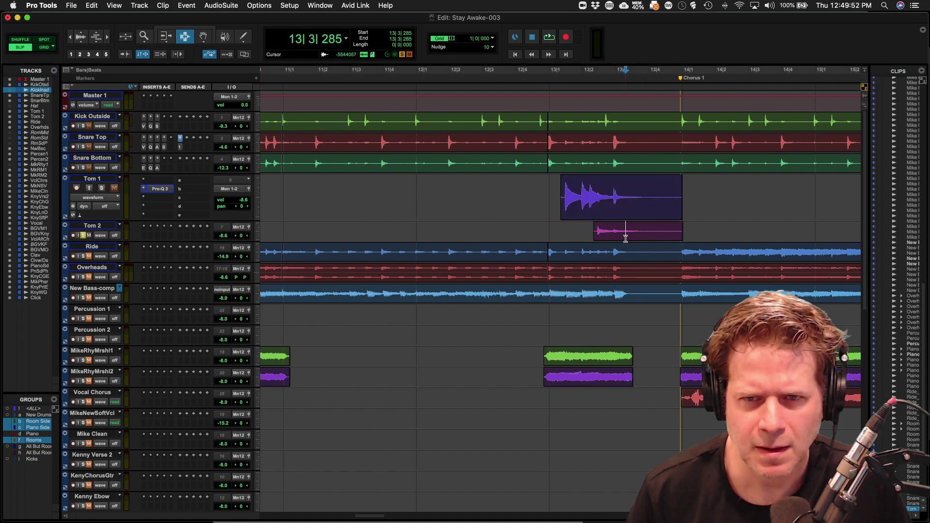
key("space")
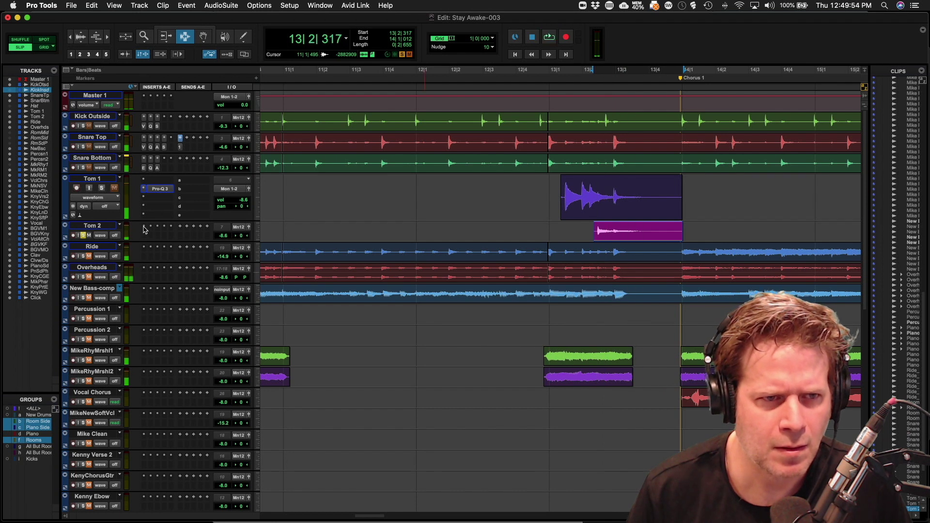
left_click(144, 230)
key("Escape")
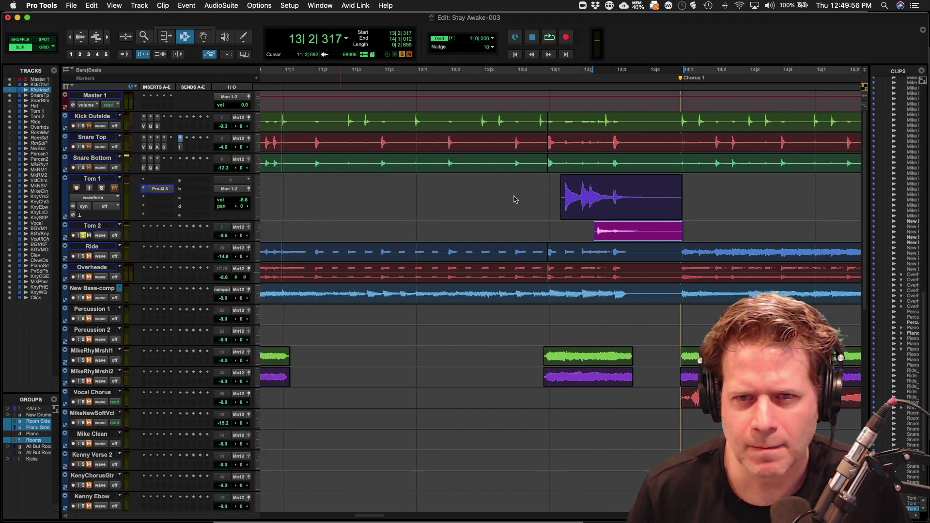
- During playback, boost Tom 2 at 6041.3 Hz by 5.64 dB, cut the low mids by about 5 dB and boost 112.90 Hz by 3.04 dB
key("space")
left_click_drag(560, 234, 613, 201)
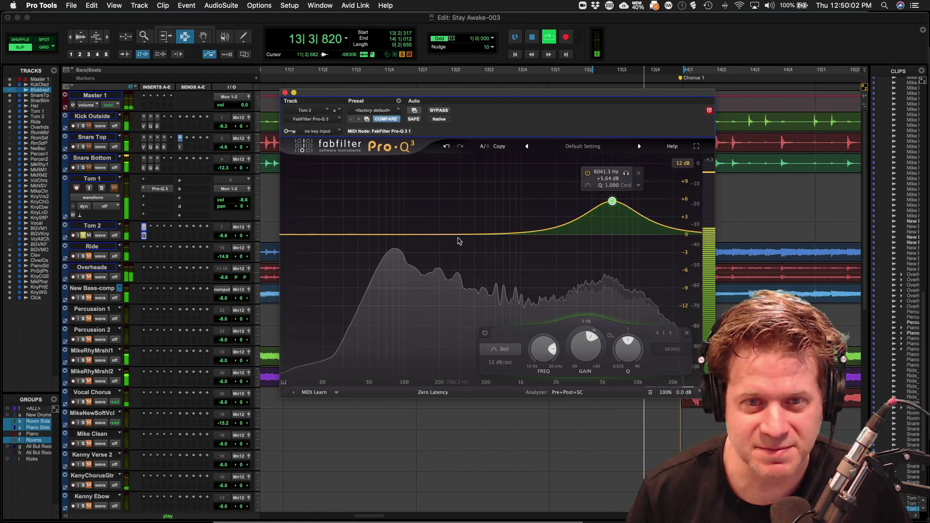
left_click_drag(465, 235, 491, 264)
left_click_drag(409, 236, 410, 218)
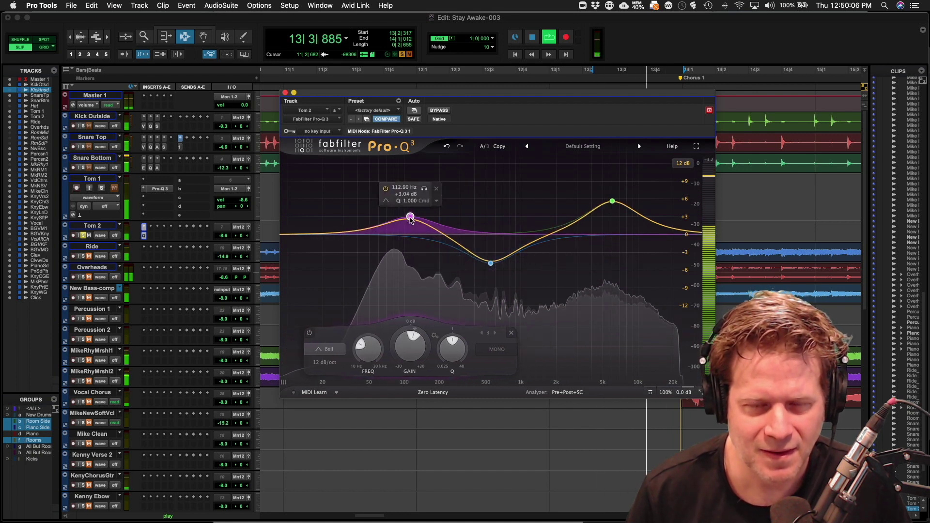
- Narrow both Tom 2 boosts to Q 1.838, set them to 5915.1 Hz at +4.86 dB and 114.32 Hz at +4.08 dB, and close the EQ
left_click(613, 205)
scroll(614, 205, "up", 3)
left_click_drag(612, 205, 612, 208)
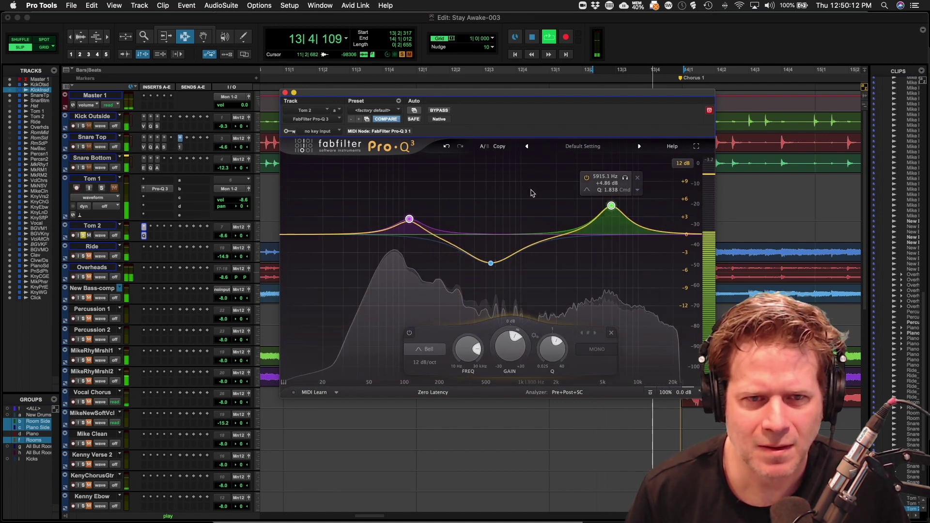
left_click_drag(409, 220, 405, 213)
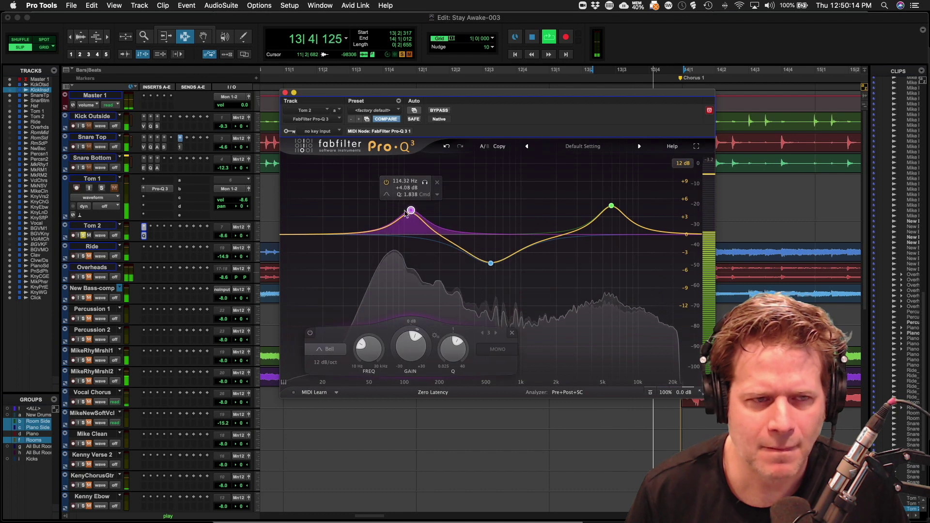
key("space")
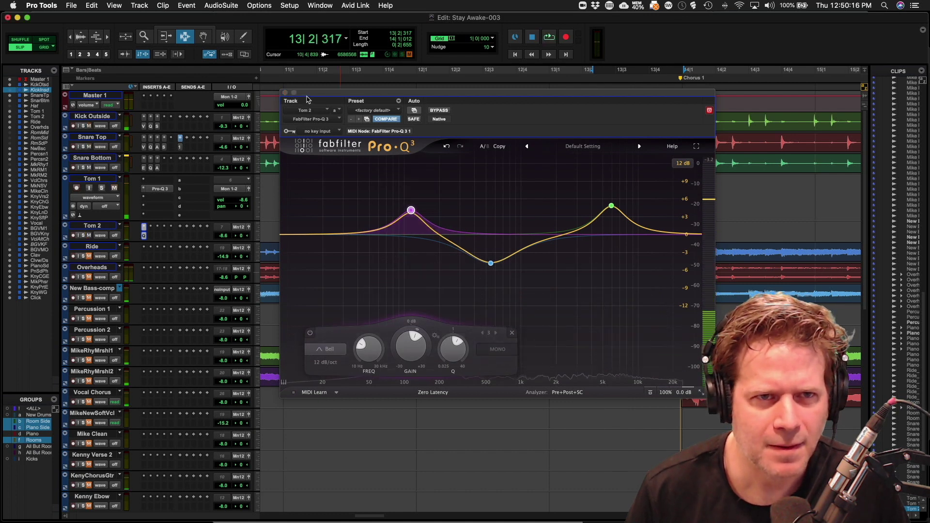
left_click(286, 93)
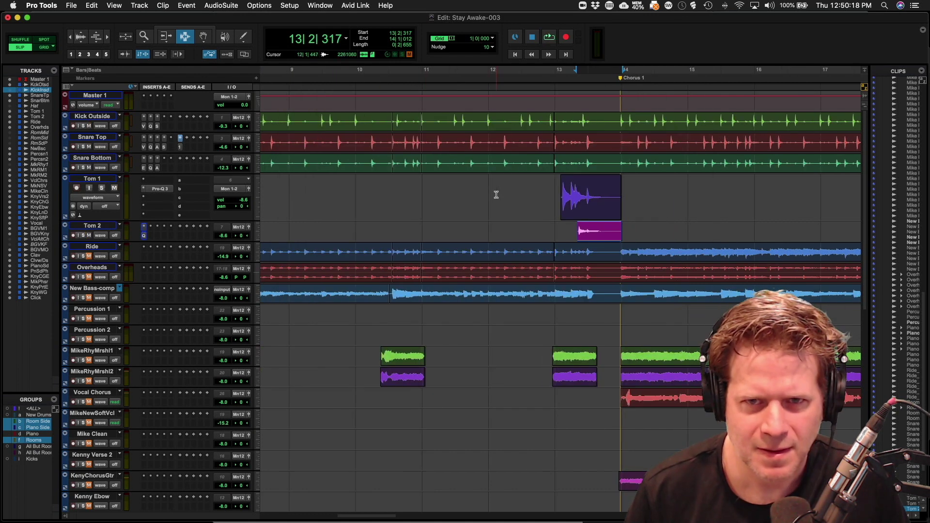
- Play the mix from before the tom fill and set Tom 1's pan to 35 and Tom 2's pan to 51
left_click(525, 195)
key("space")
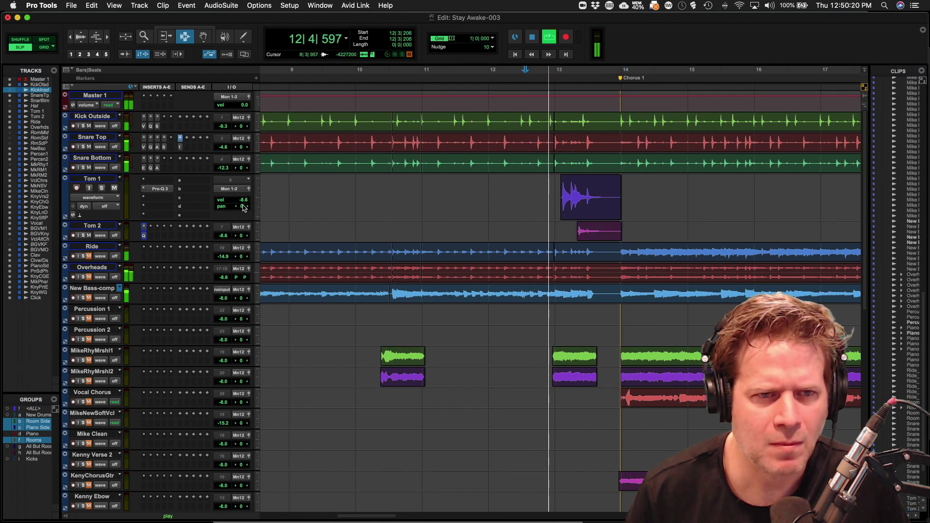
left_click(242, 207)
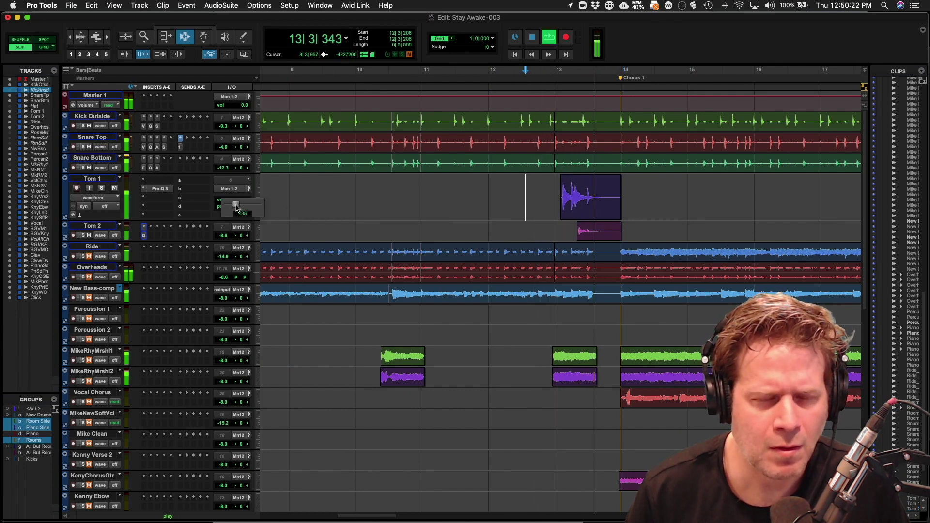
key("space")
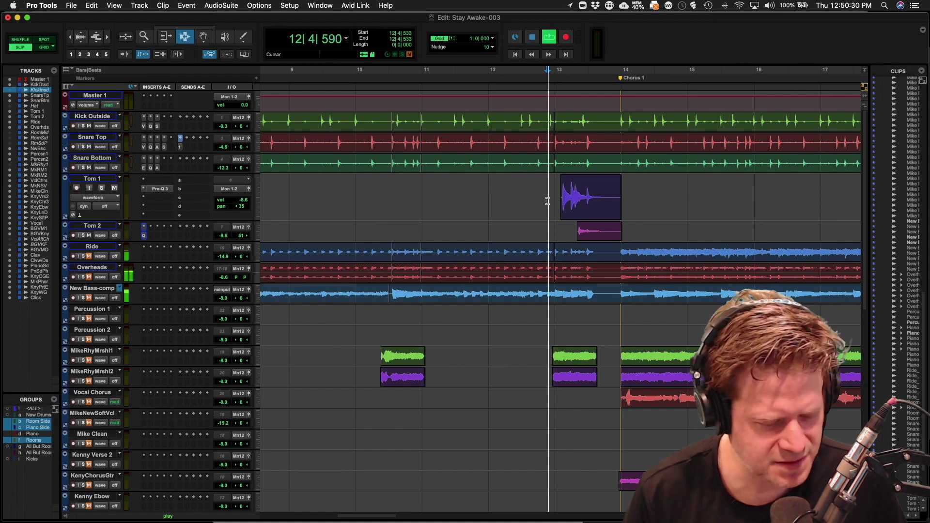
- Lower Tom 1's volume to -10.6 dB, solo Tom 2 and select its clip before Chorus 1 for playback
key("r")
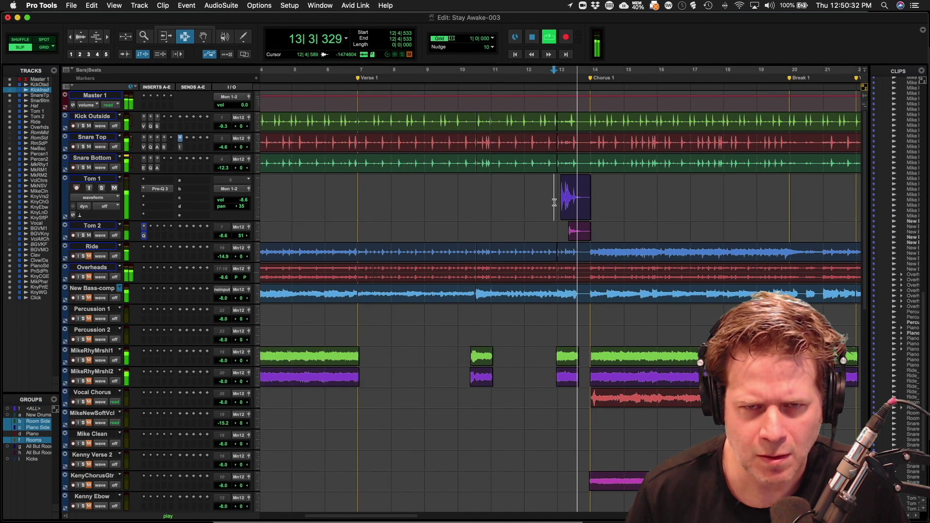
key("space")
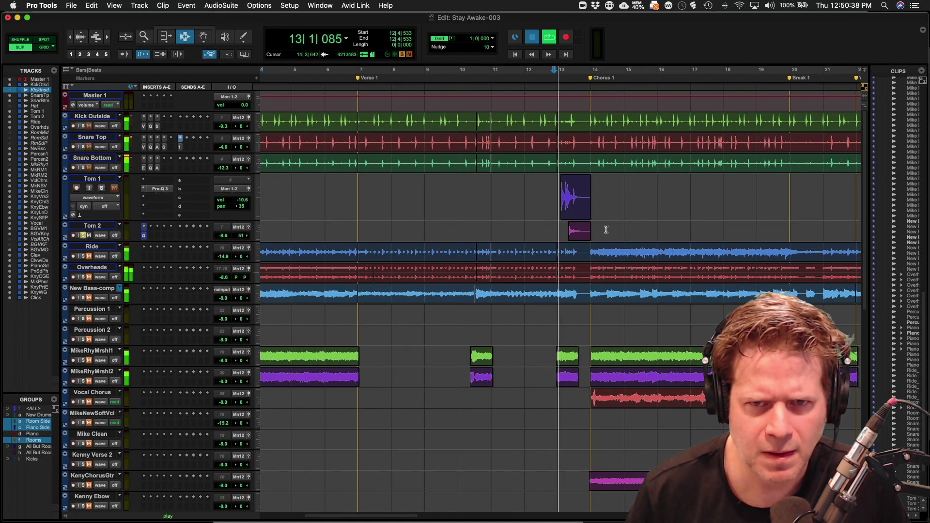
key("space")
key("space")
key("space")
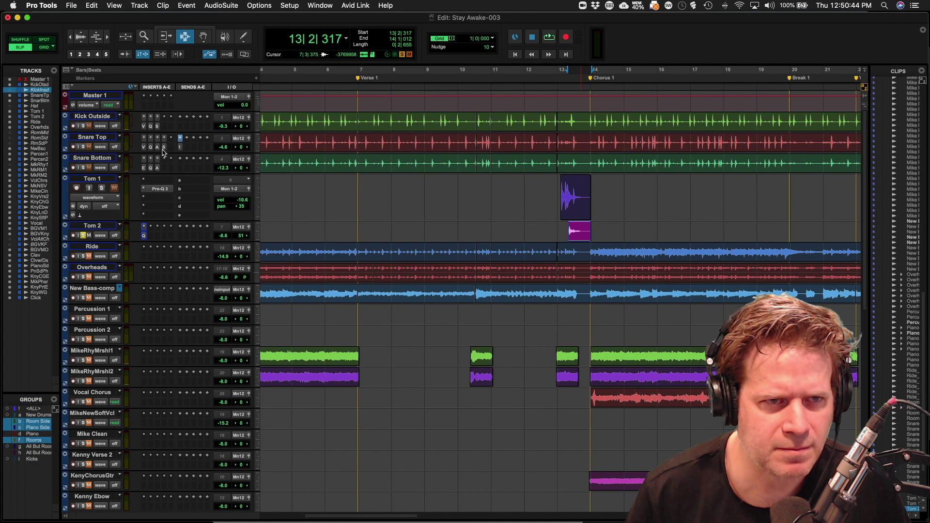
- Insert SPL Transient Designer Plus in Tom 2's third slot and raise Attack well above zero while playing the clip
key("space")
left_click(158, 235)
key("space")
key("space")
key("space")
key("space")
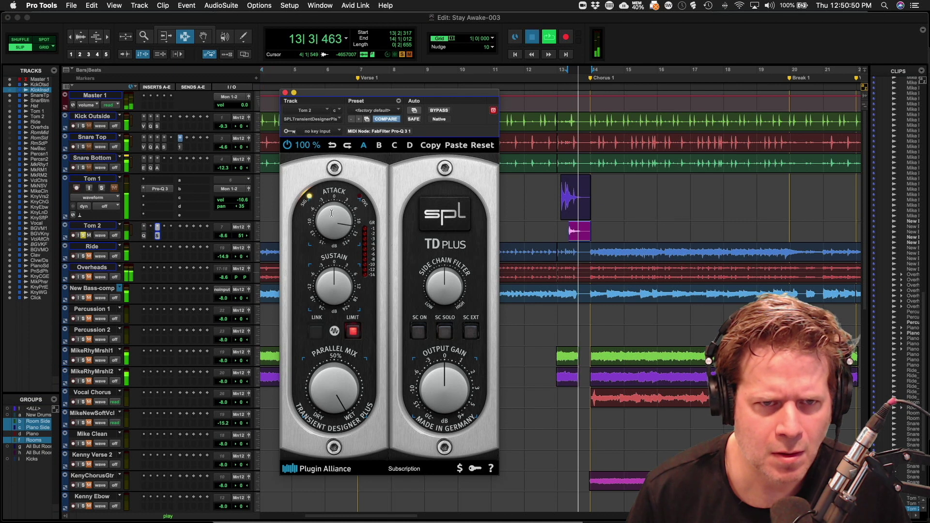
- Fine-tune Tom 2's Attack while replaying the selected clip, close the transient designer and unsolo the track
key("space")
key("space")
key("space")
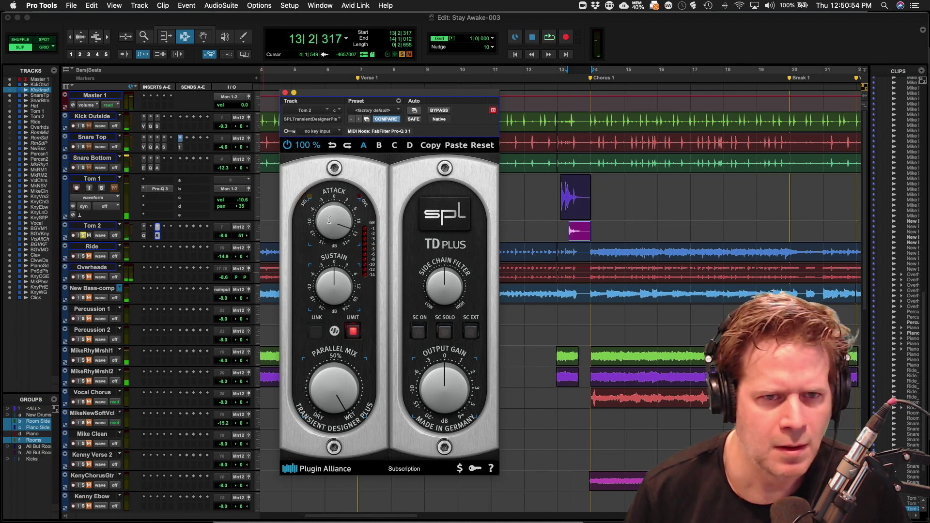
key("space")
key("space")
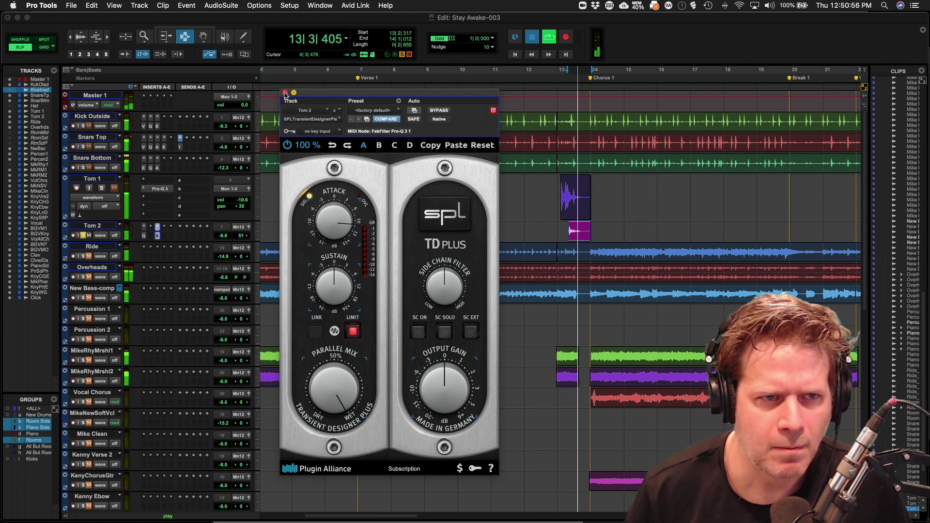
left_click(285, 93)
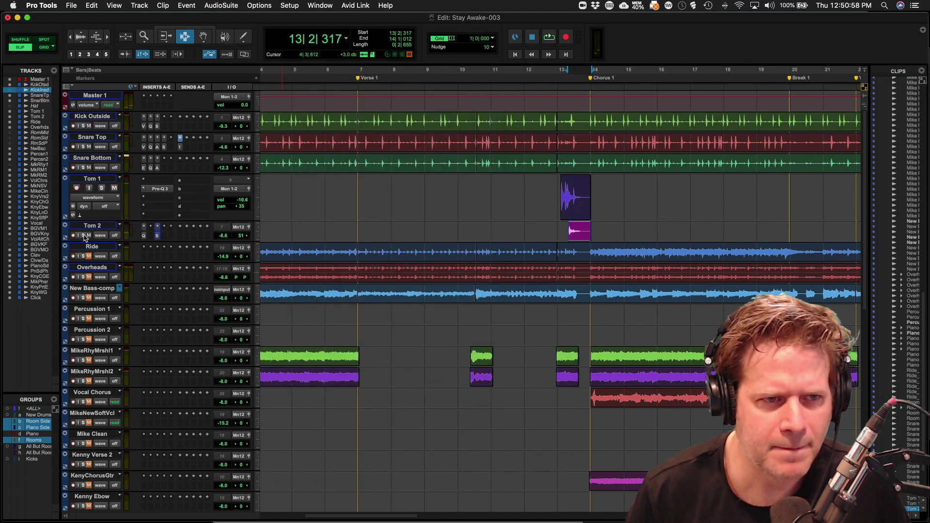
- Play the mix from bar 12 into Chorus 1 and unmute the Overheads track
key("space")
left_click(530, 214)
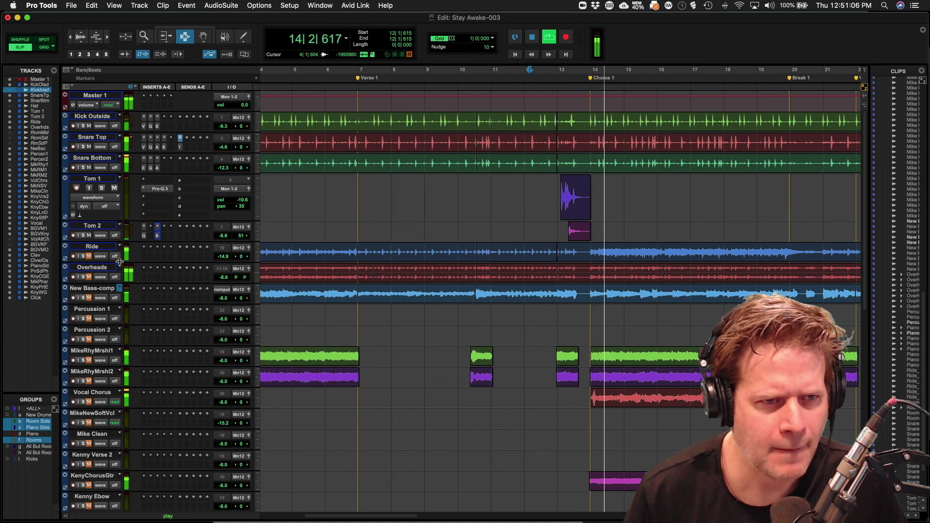
key("space")
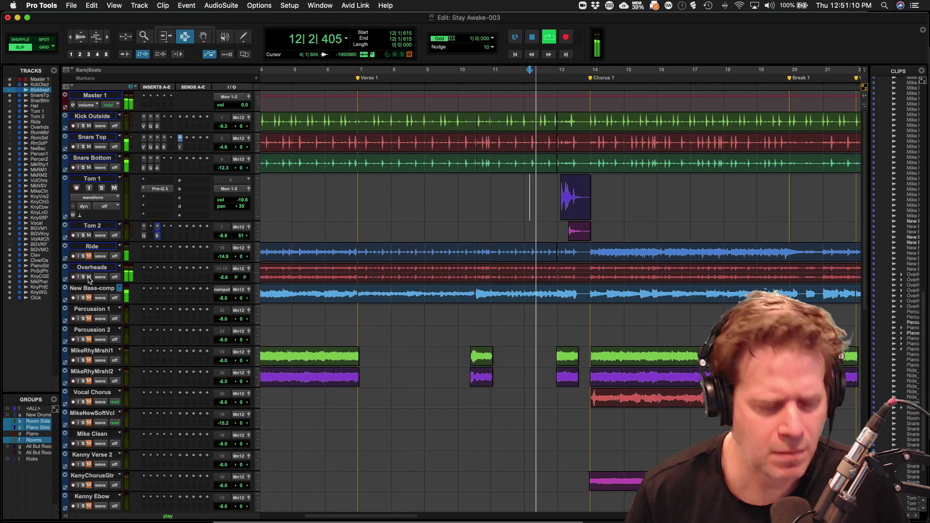
- Lower Tom 1's volume to -13.9 dB during playback and solo the Overheads
key("r")
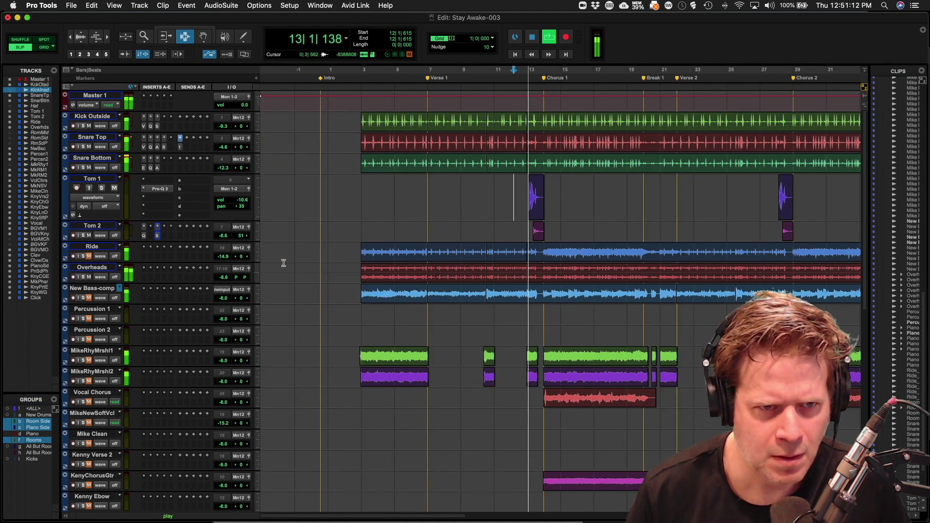
left_click(239, 201)
left_click_drag(240, 201, 239, 206)
key("space")
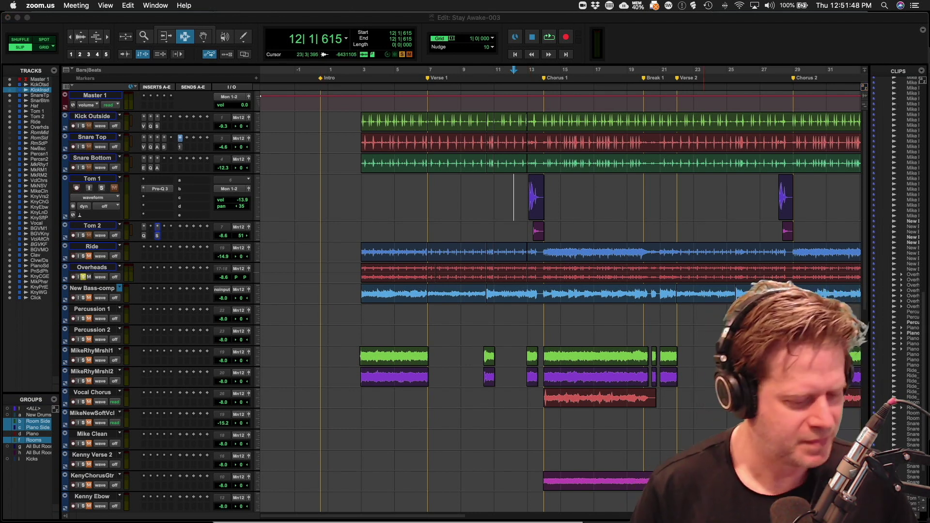
- Switch from Zoom back to Pro Tools
key("super+Tab")
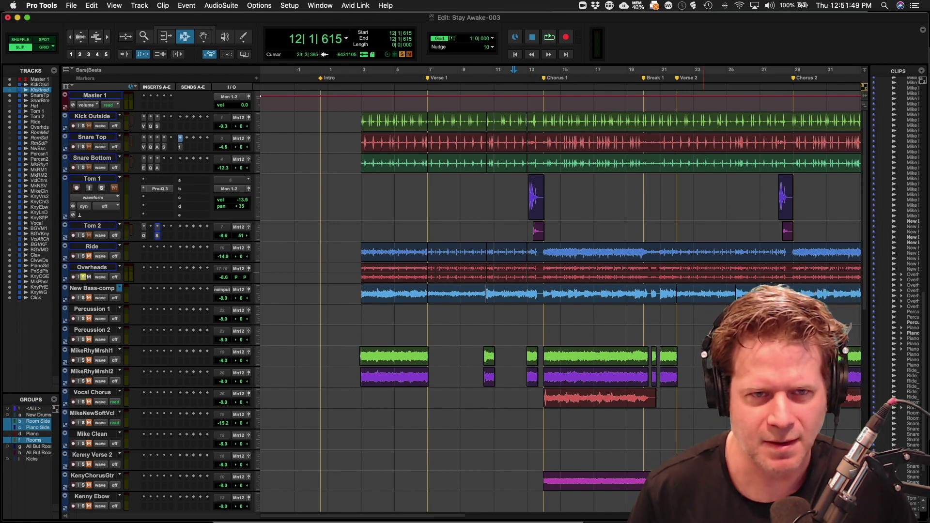
key("super+Tab")
key("super+Tab")
key("super+Tab")
key("super+Tab")
key("super+Tab")
key("super+Tab")
key("super+Tab")
key("super+Tab")
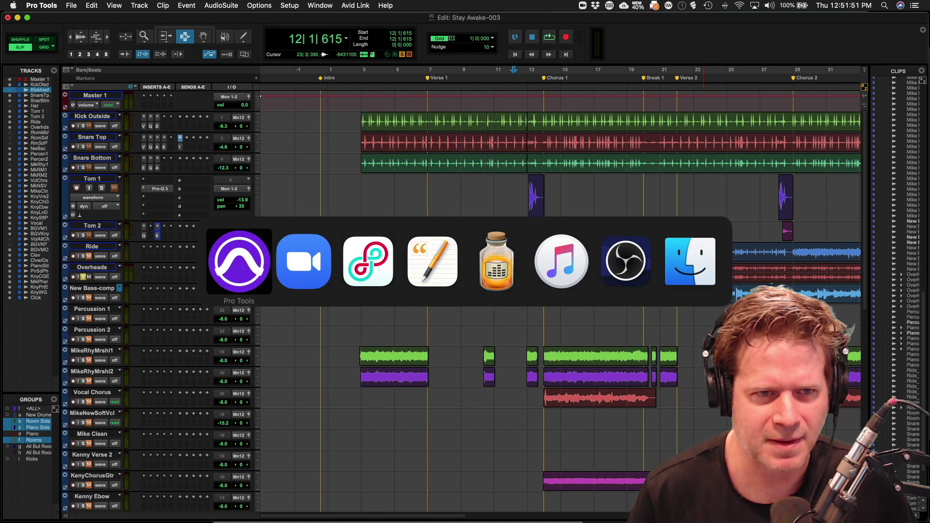
- Play the soloed Overheads from bar 12 and insert FabFilter Pro-Q 3 in the track's first slot
key("space")
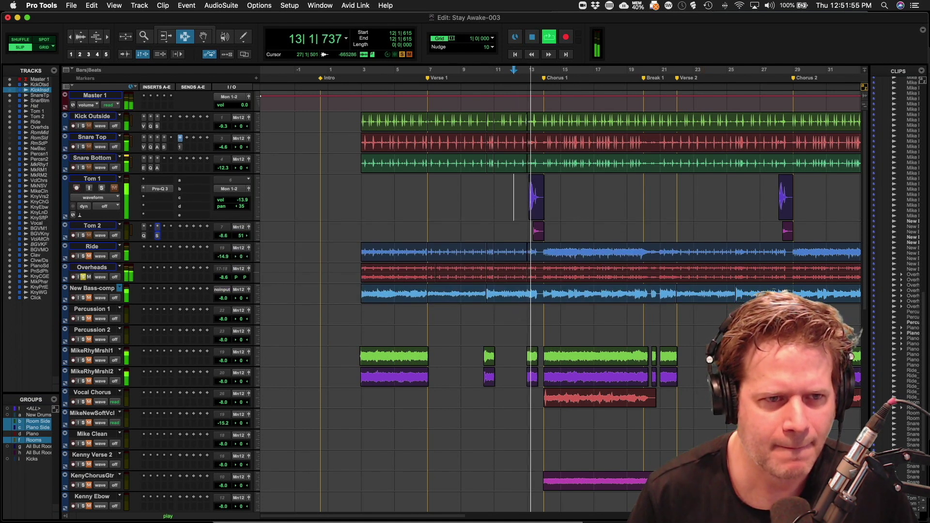
key("space")
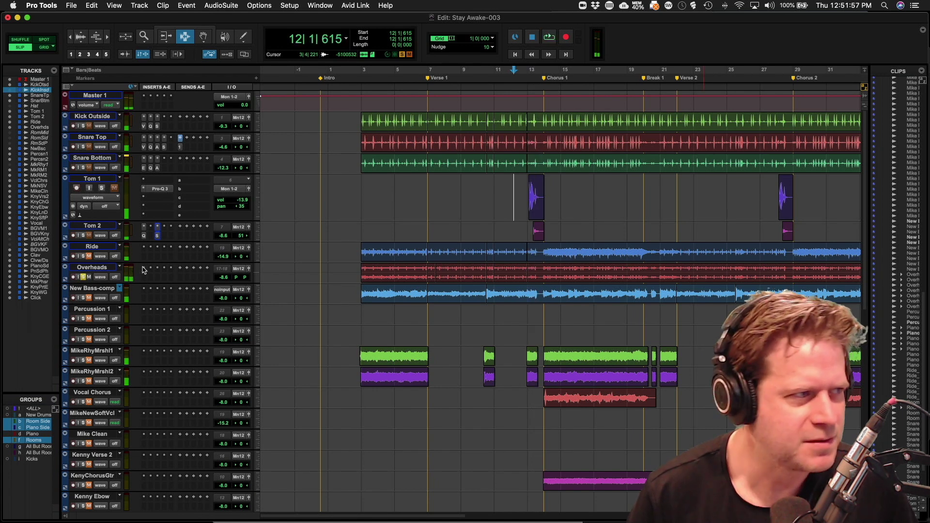
left_click(143, 269)
mouse_move(143, 270)
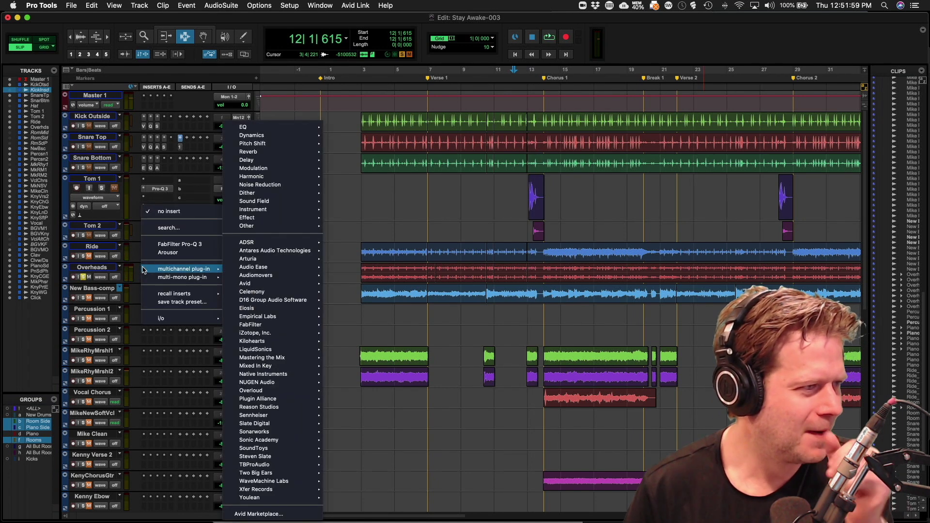
left_click(201, 247)
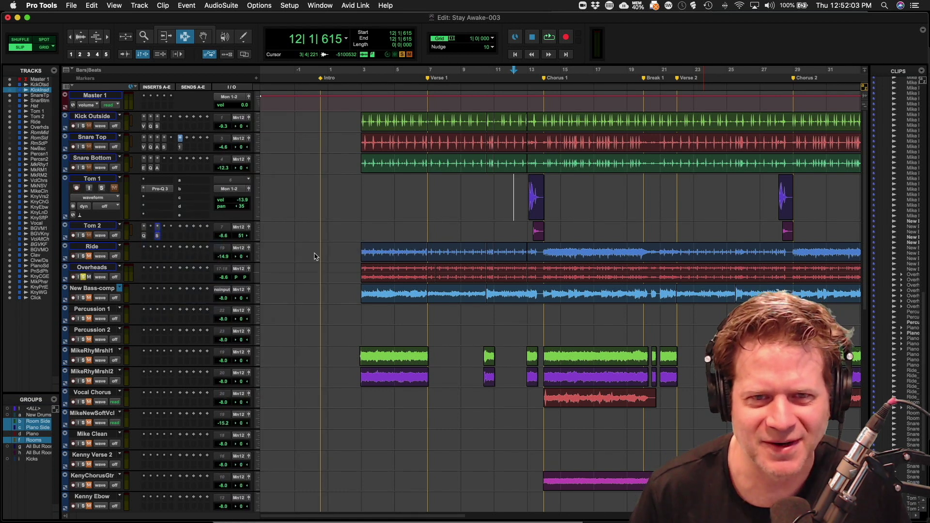
- Add a low-cut band at 115.52 Hz to the Overheads EQ with a 24 dB/oct slope
key("space")
left_click_drag(376, 236, 412, 260)
left_click(342, 351)
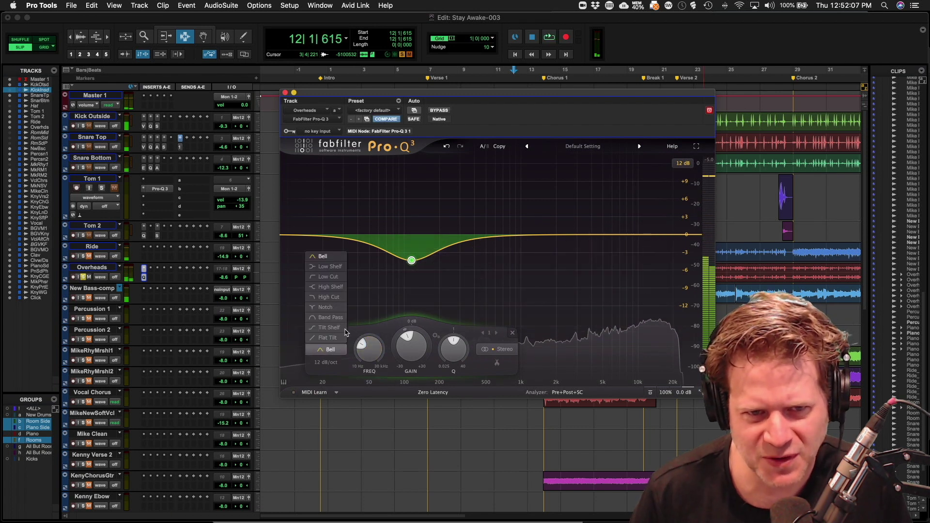
left_click(329, 277)
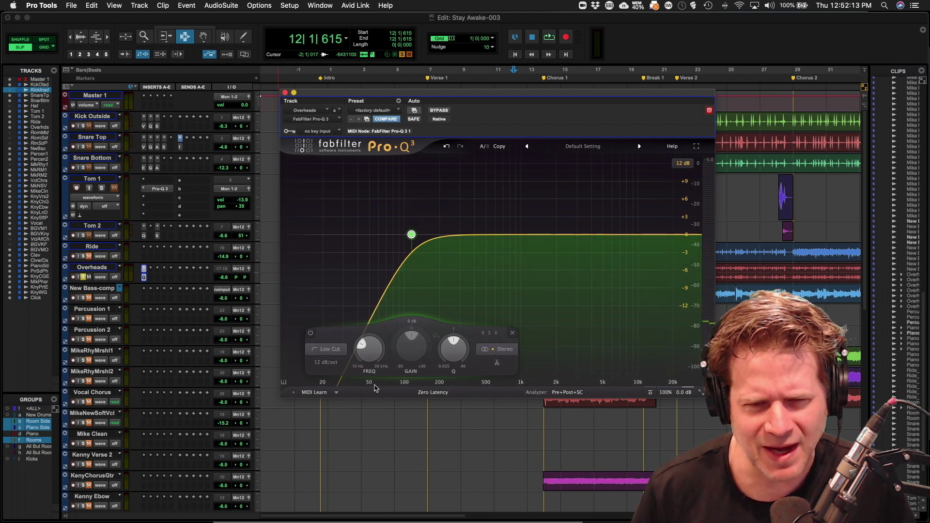
left_click(332, 364)
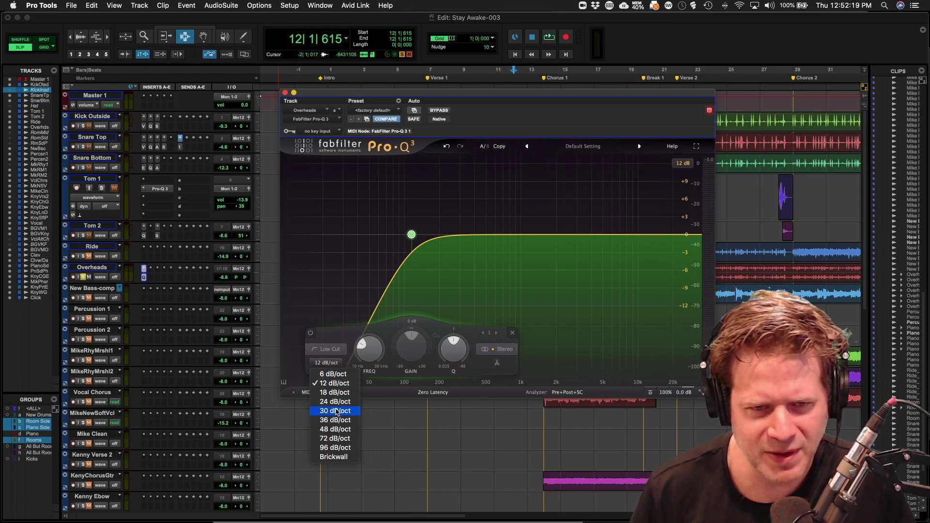
left_click(335, 421)
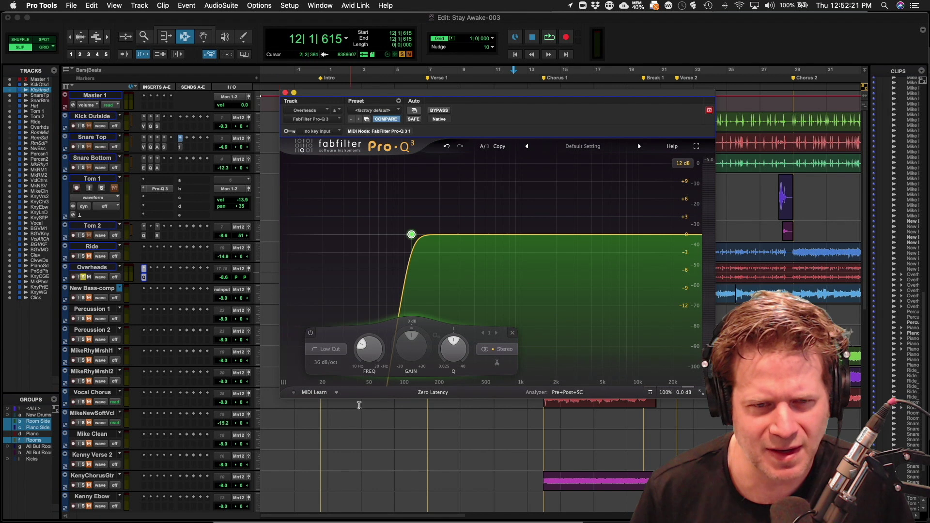
left_click(332, 365)
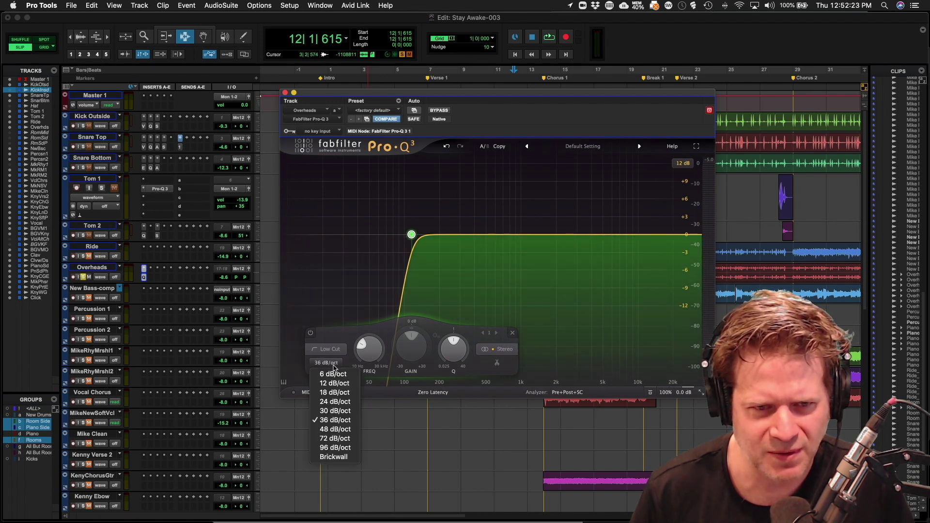
left_click(336, 402)
- Raise the Overheads low cut to 403.24 Hz during playback, comparing it with the EQ bypassed, and close the plug-in
key("space")
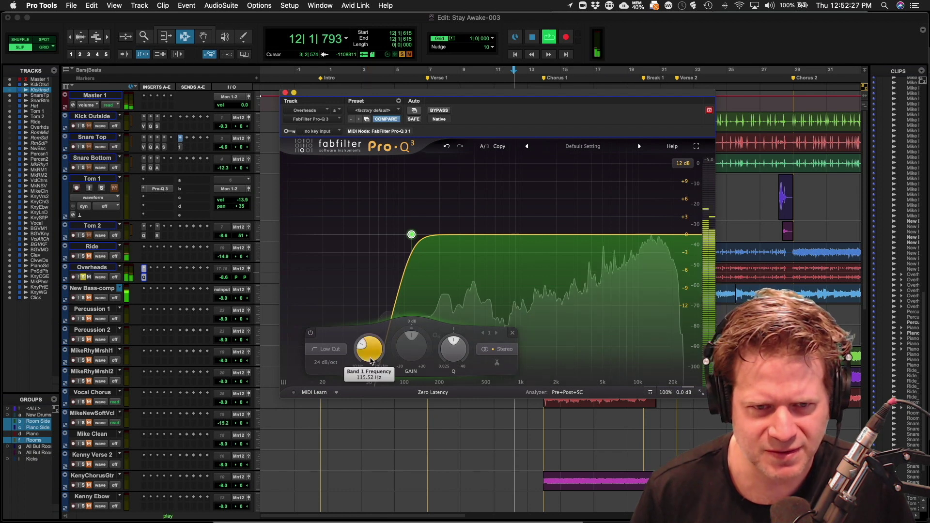
left_click_drag(368, 353, 368, 350)
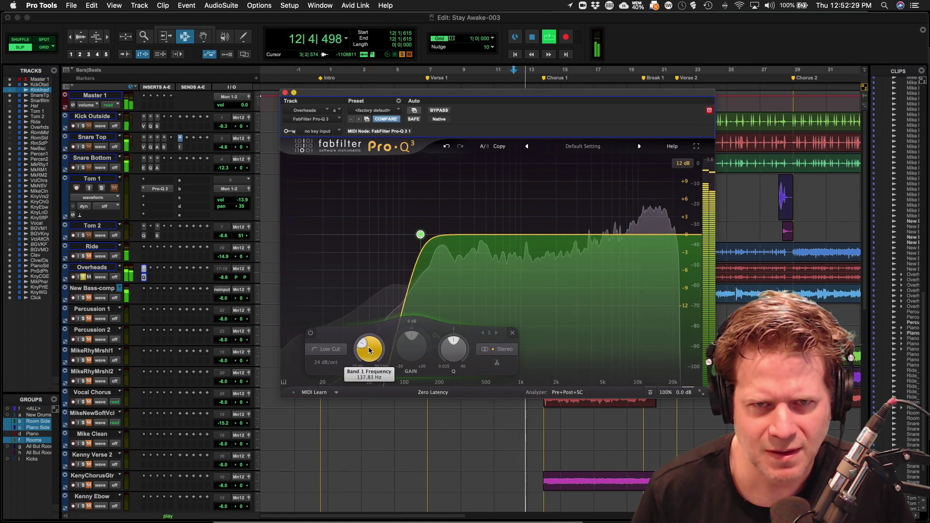
left_click(439, 111)
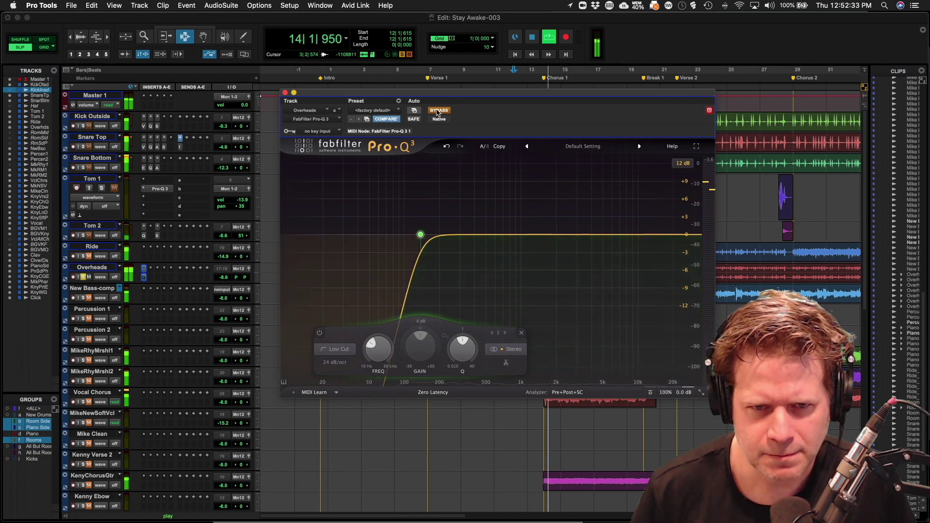
left_click(438, 111)
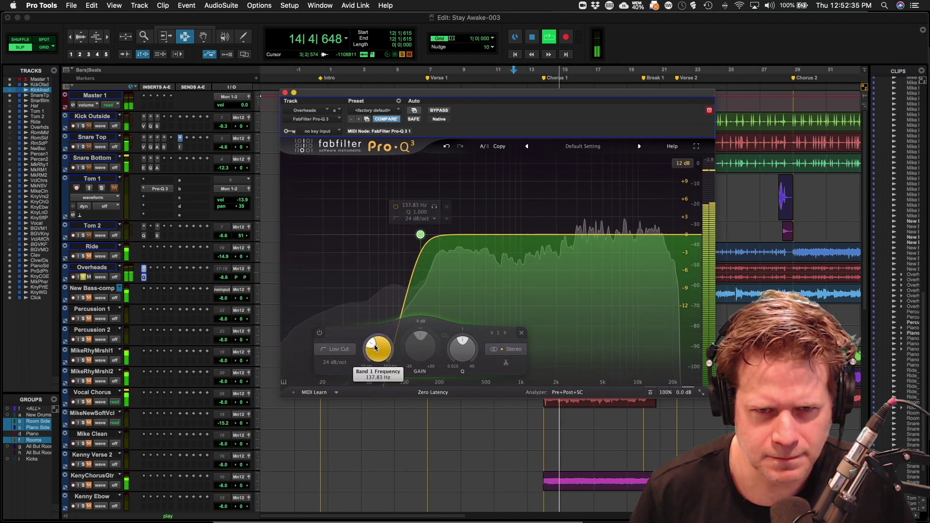
left_click_drag(375, 347, 381, 342)
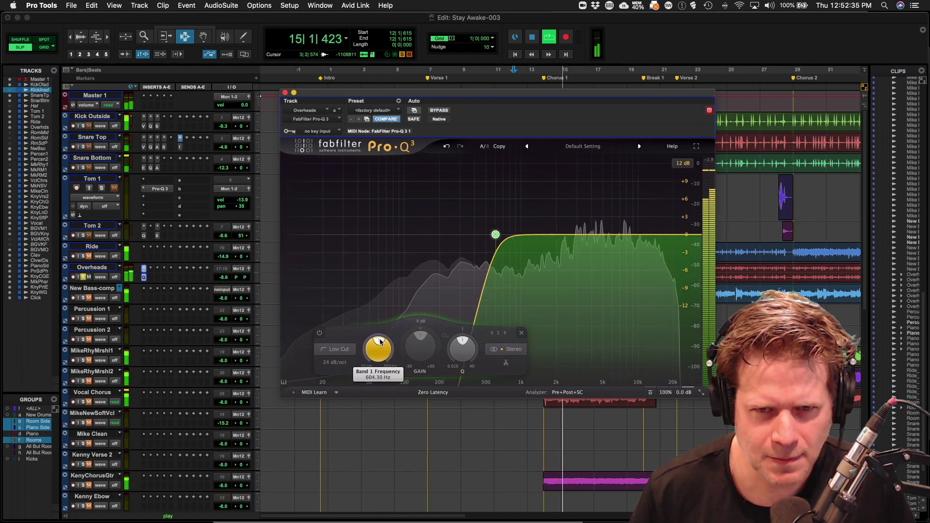
left_click(286, 92)
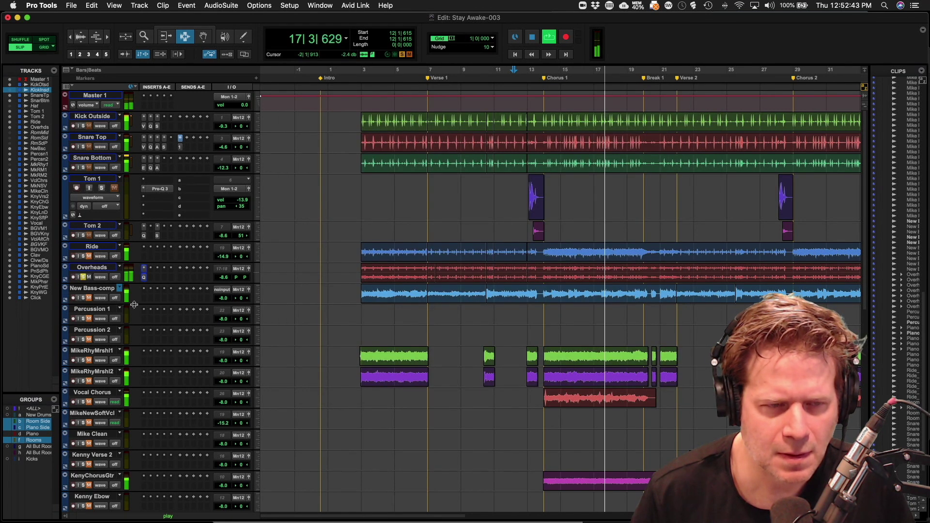
- Add a 12 dB/oct high shelf near 20 kHz at about +1.5 dB to the Overheads EQ, then unsolo the track and play before Break 1
left_click(144, 277)
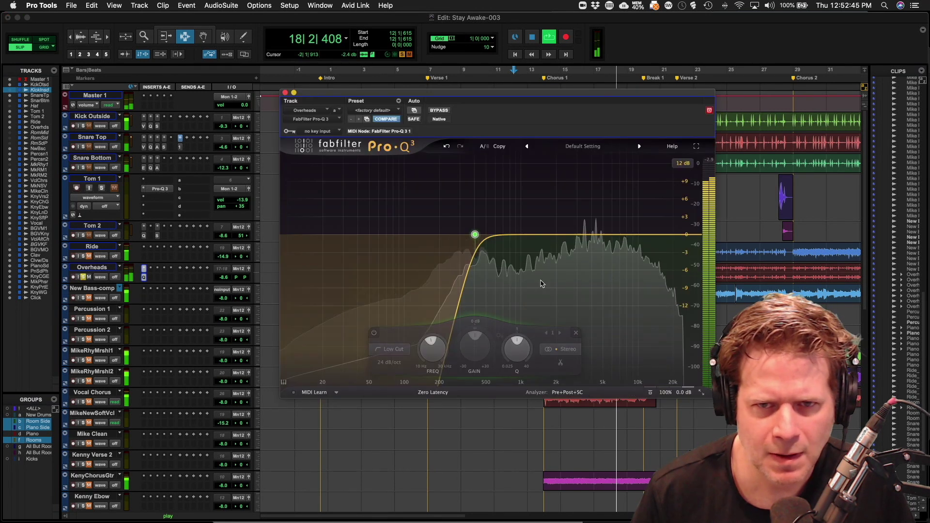
left_click_drag(689, 239, 679, 217)
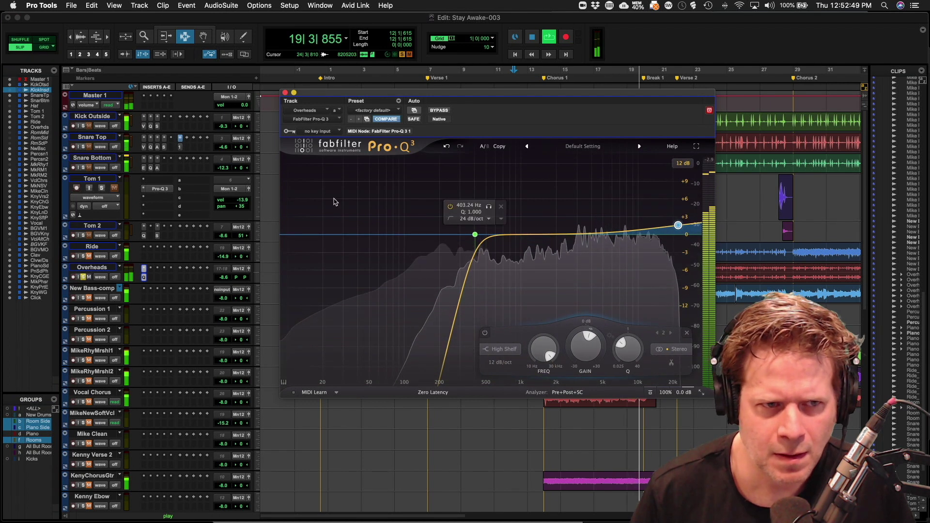
left_click(285, 92)
key("space")
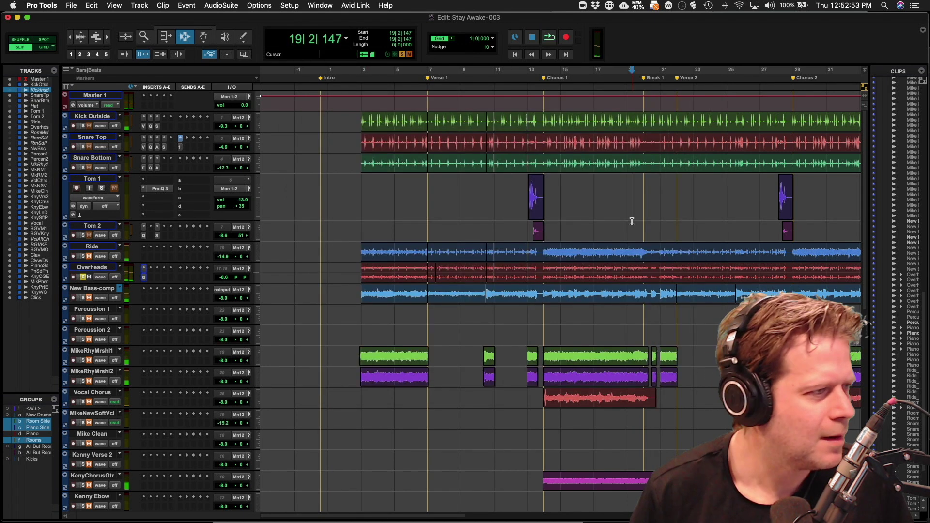
key("space")
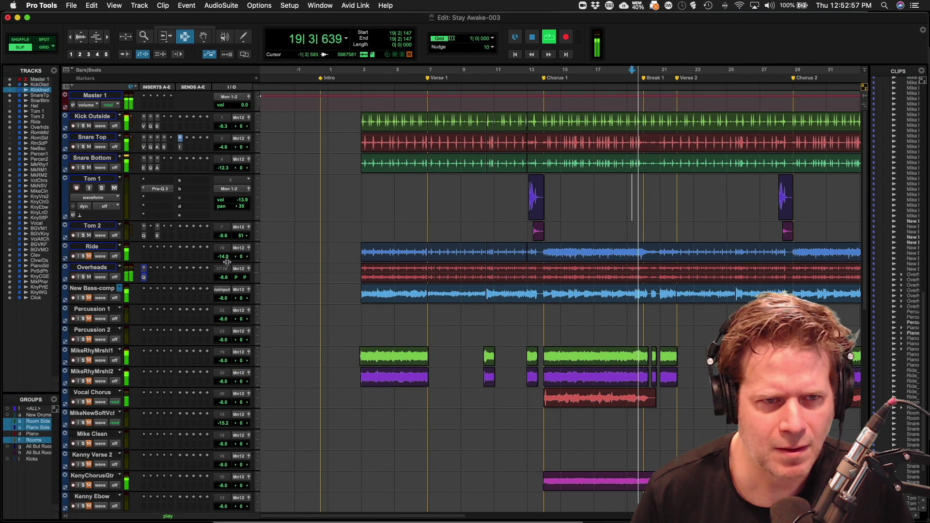
- Lower the Overheads volume to -11.2 dB during playback, then stop the transport
left_click(224, 281)
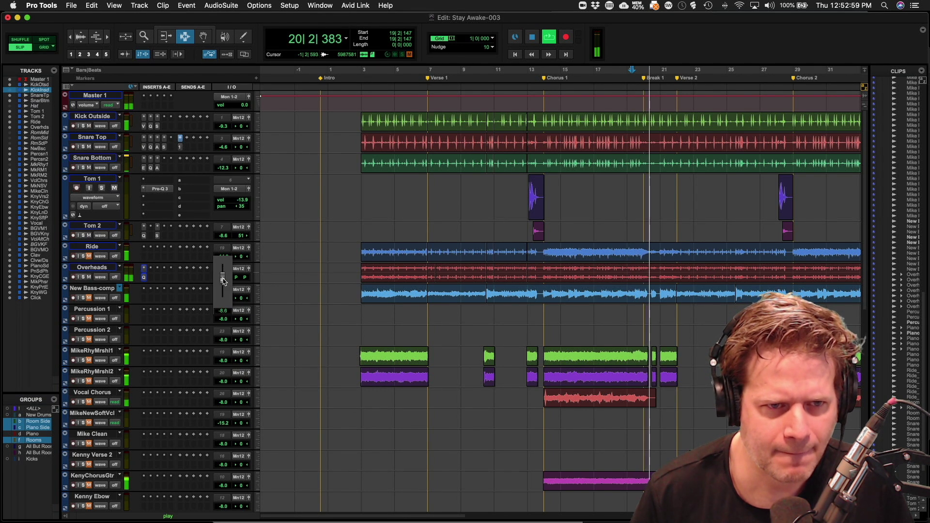
left_click_drag(223, 282, 224, 283)
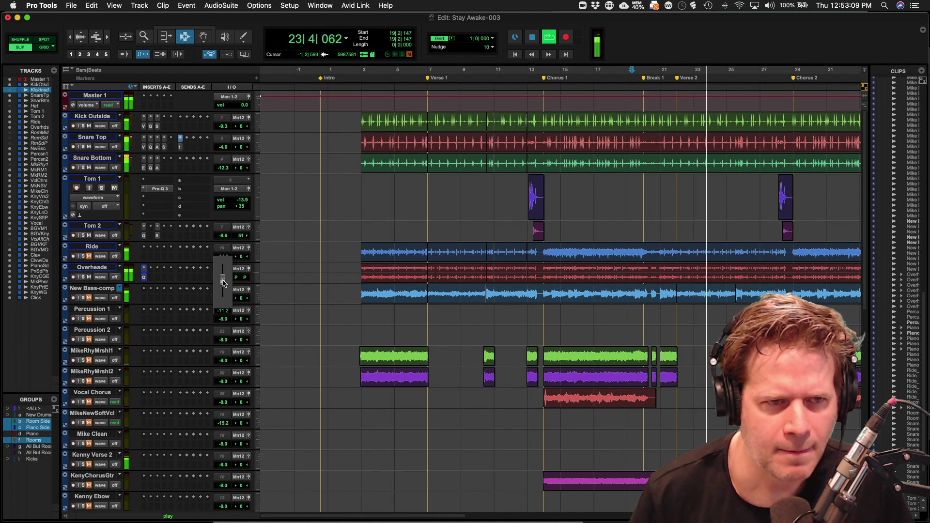
left_click_drag(223, 283, 223, 284)
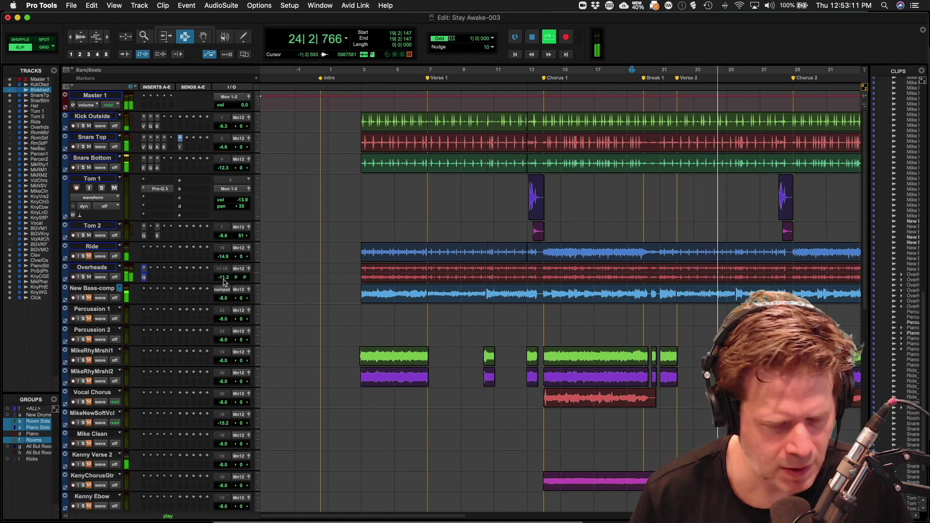
key("r")
key("r")
key("space")
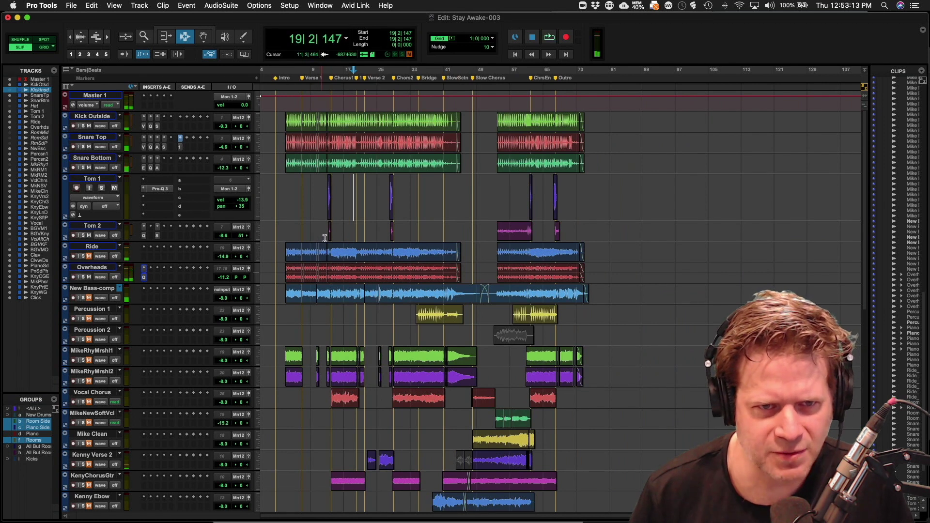
- Play the mix from bar 13 at the Tom 2 fill into Chorus 1 to check the drum balance
left_click(333, 235)
key("t")
key("t")
key("t")
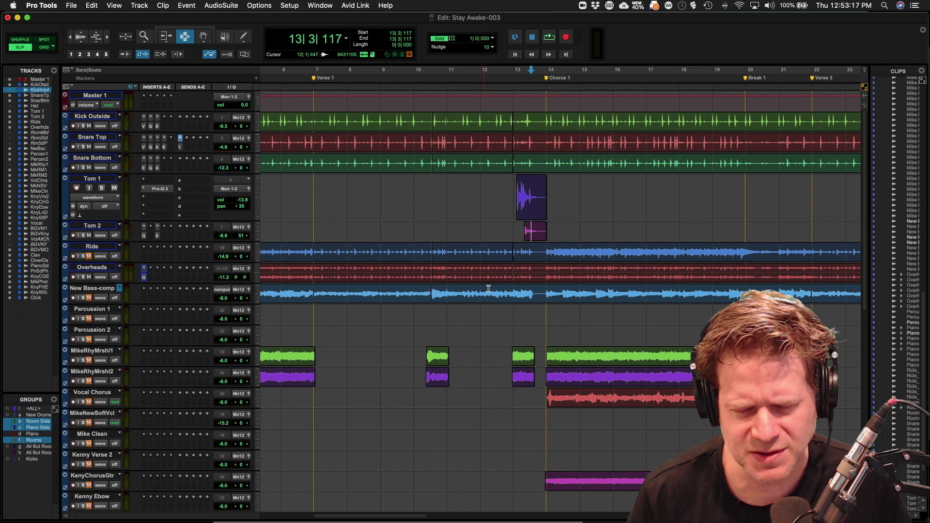
key("space")
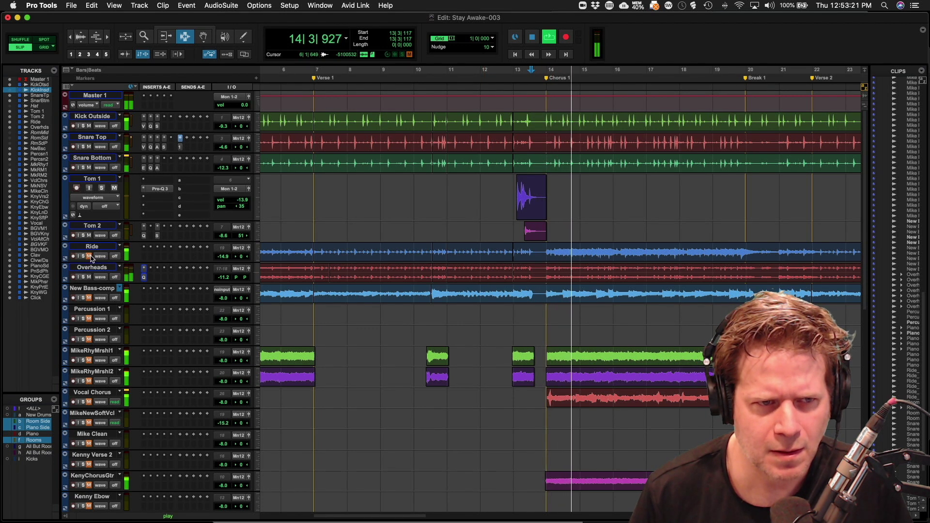
key("space")
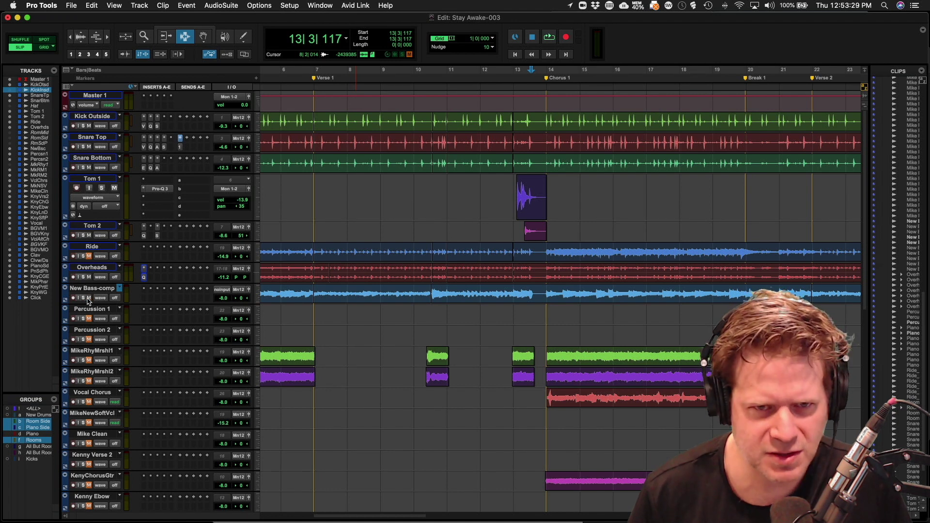
- Play the mix from bar 3, where the drums enter, into Verse 1
key("super+bracketleft")
key("super+bracketleft")
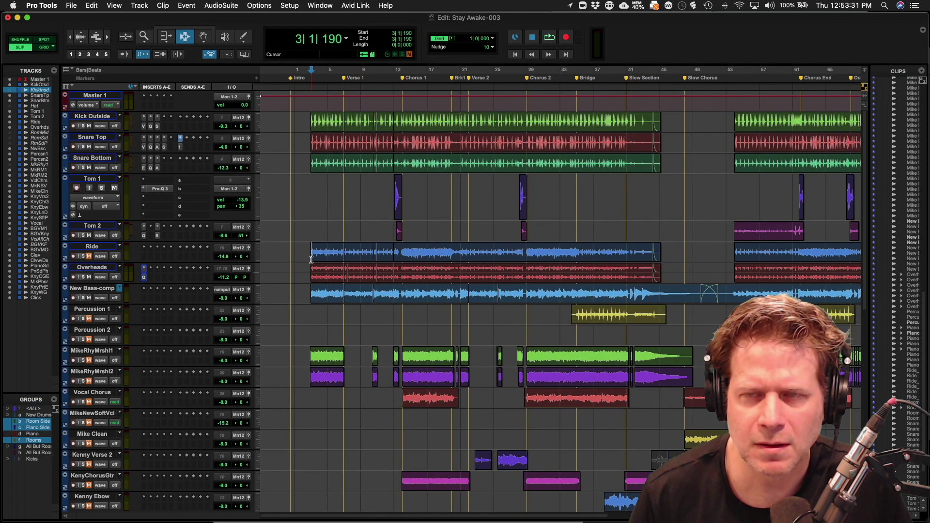
key("super+bracketright")
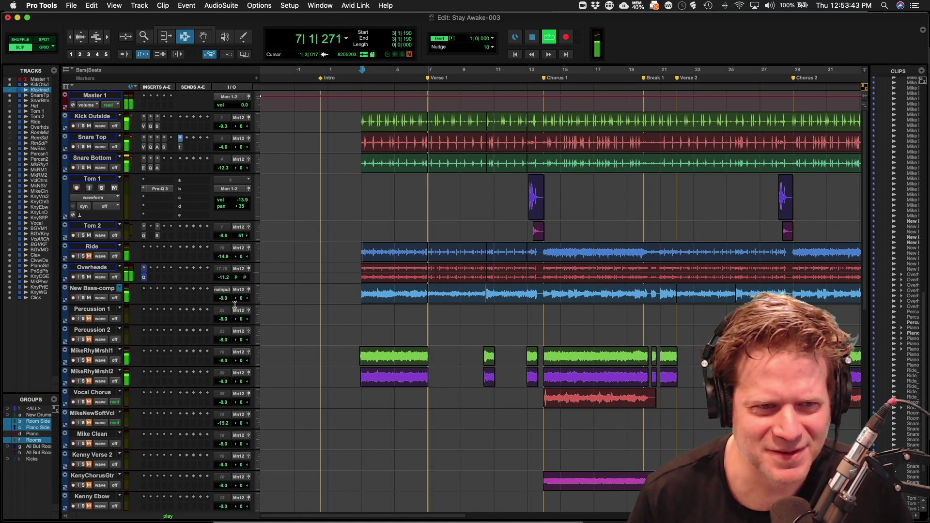
key("space")
- Solo New Bass-comp, play its clip from bar 3 to Verse 1, and insert FabFilter Pro-Q 3 in the first slot
left_click(142, 293)
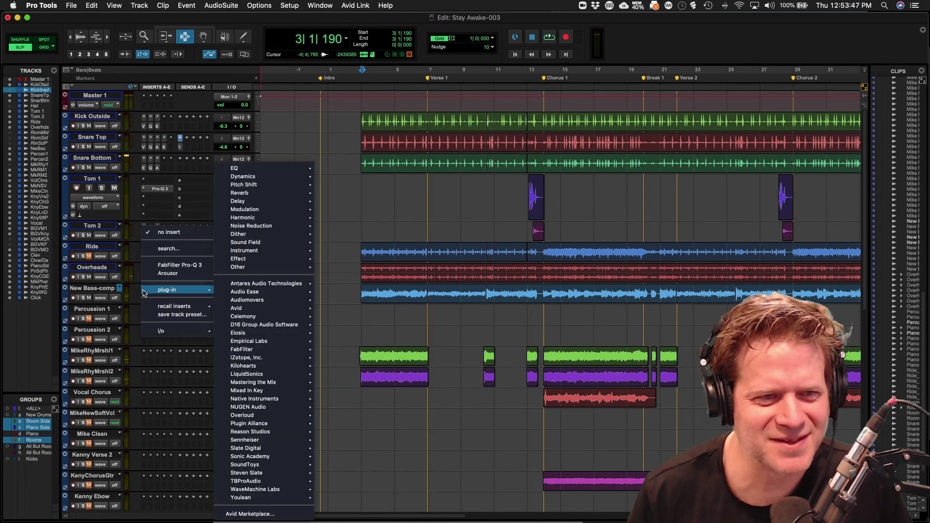
left_click(111, 275)
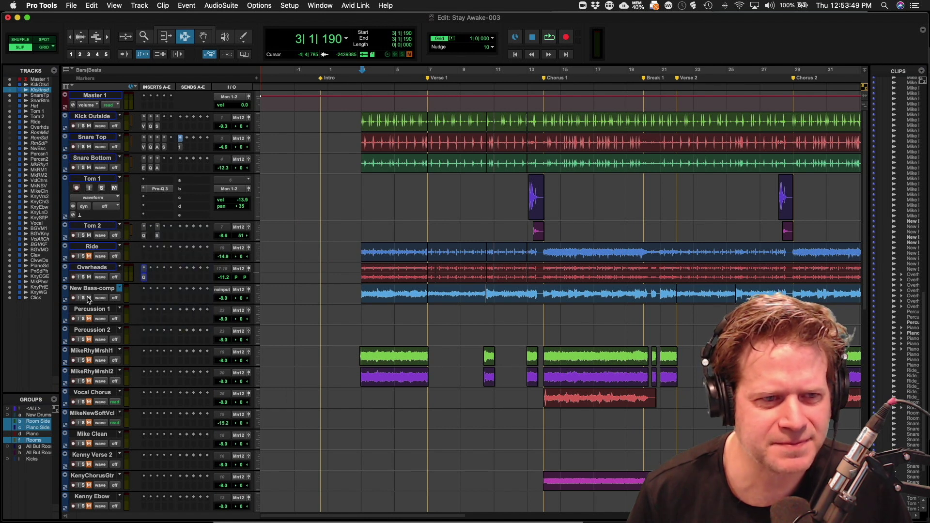
double_click(376, 297)
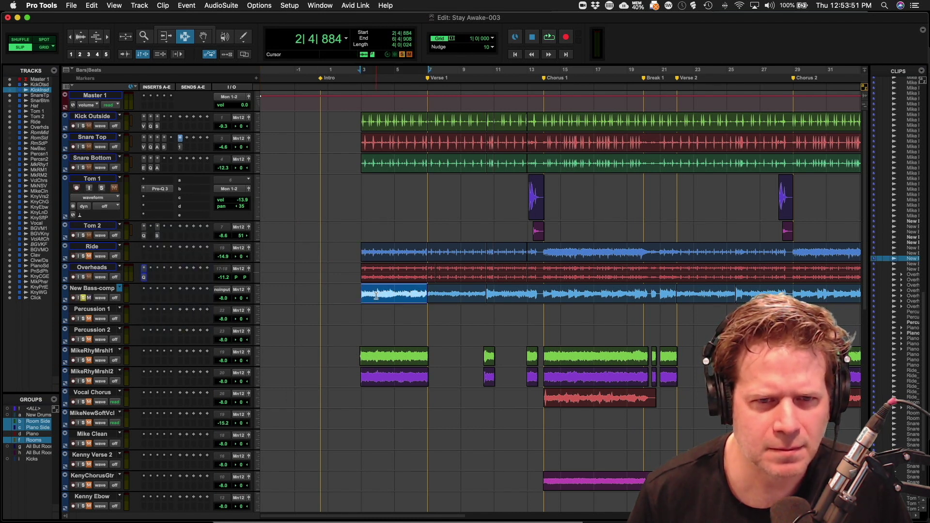
key("space")
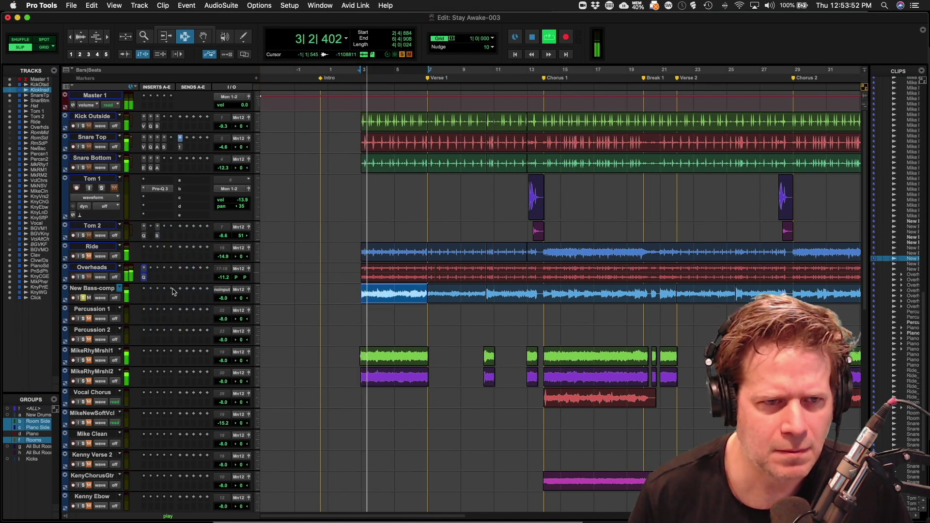
left_click(144, 291)
left_click(152, 267)
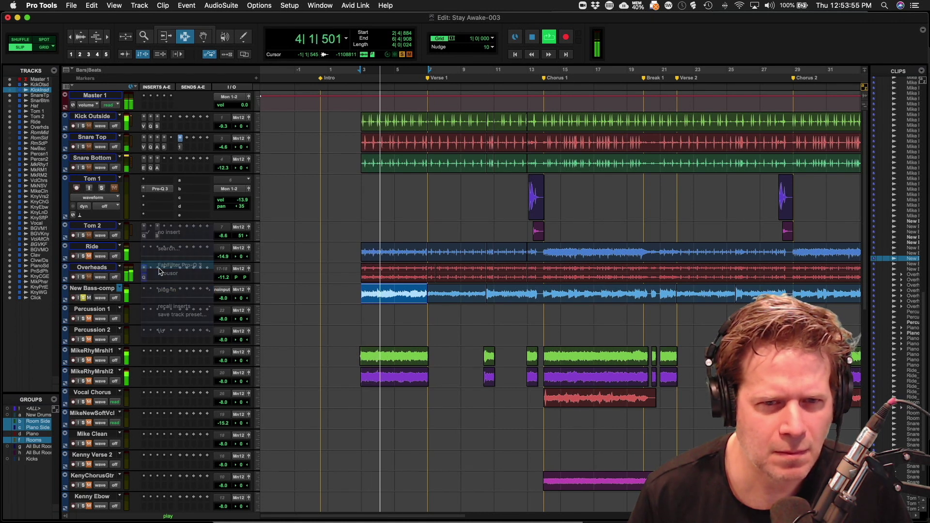
- Boost the bass 6.49 dB at 5510.5 Hz, cut 4.09 dB at 594.80 Hz with Q 1.521, and add about 1.5 dB near 100 Hz
left_click_drag(554, 234, 607, 195)
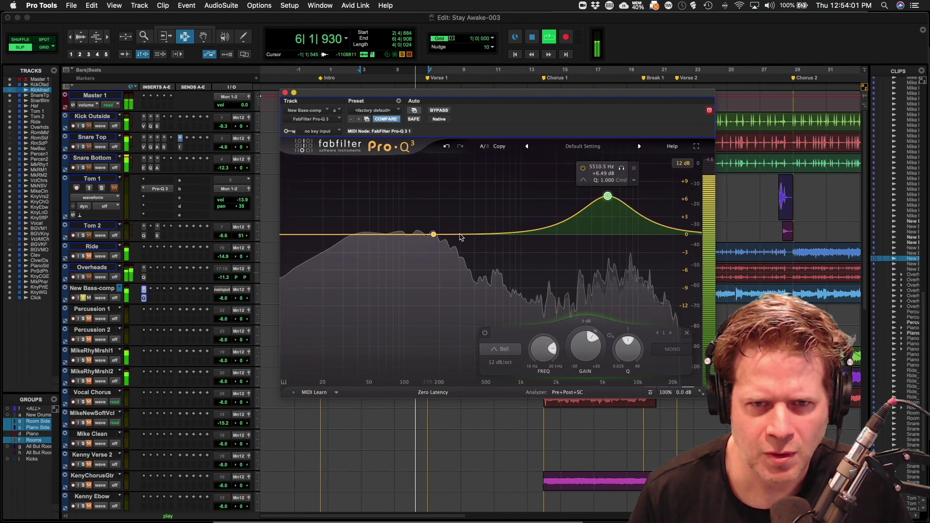
left_click_drag(483, 234, 494, 253)
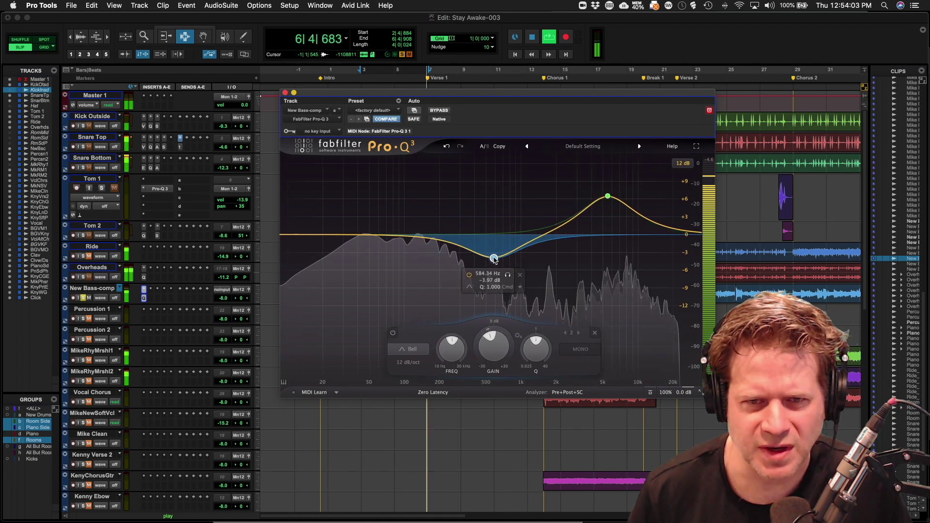
scroll(495, 259, "up", 3)
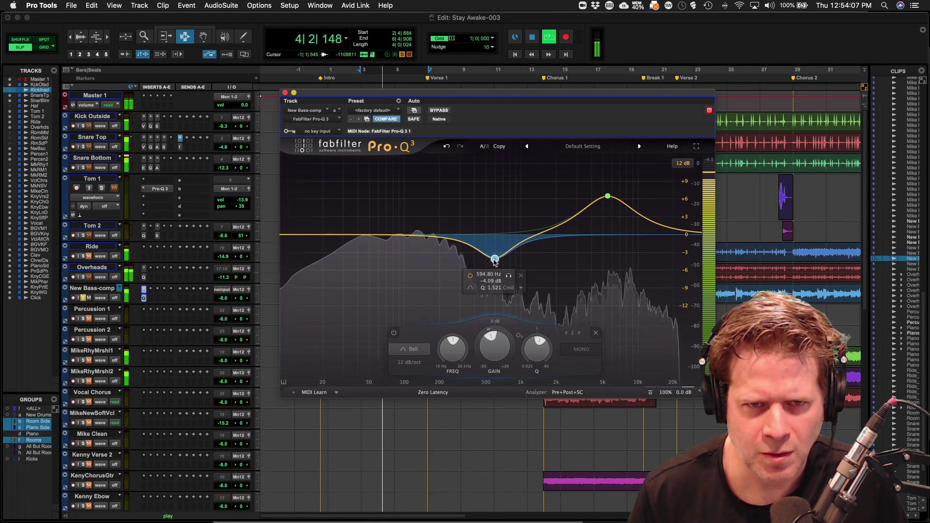
left_click_drag(405, 236, 407, 227)
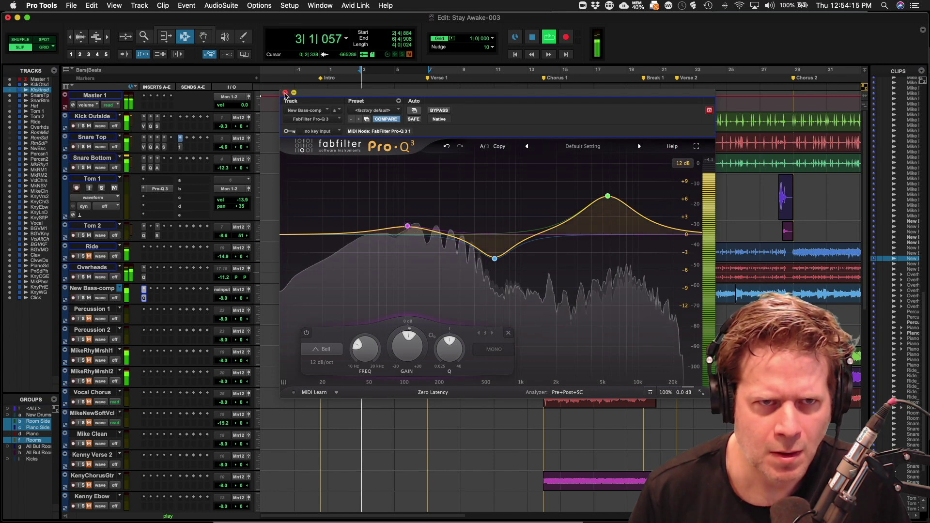
left_click(286, 93)
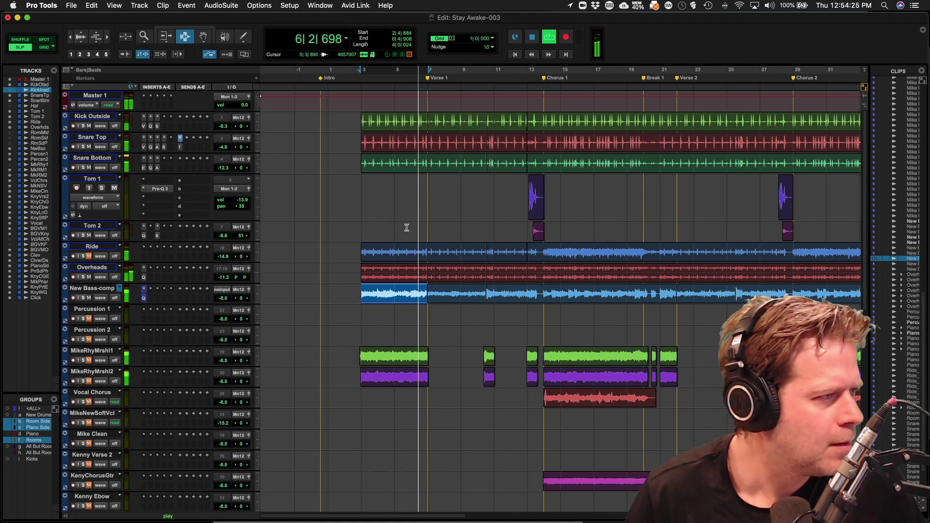
- Play the unsoloed bass with the mix from bar 3 and set the New Bass-comp volume to -8.7 dB
left_click(373, 233)
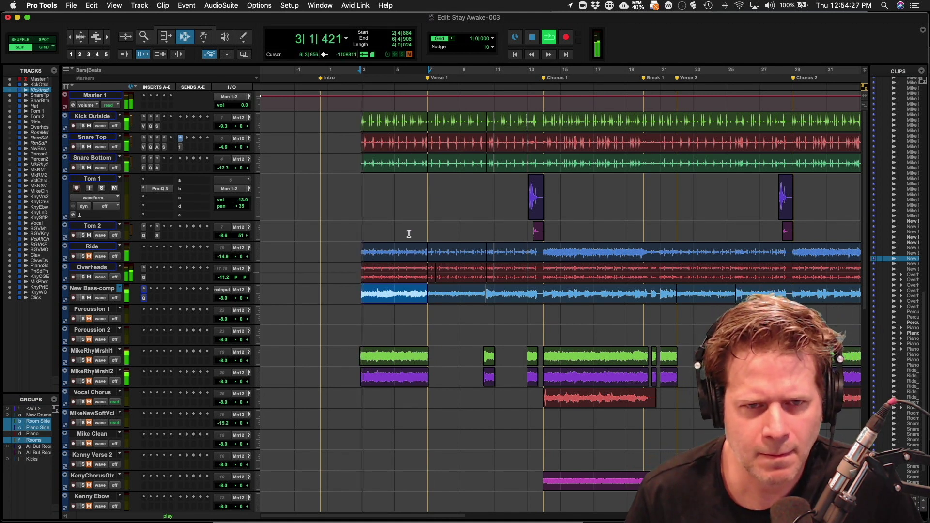
key("space")
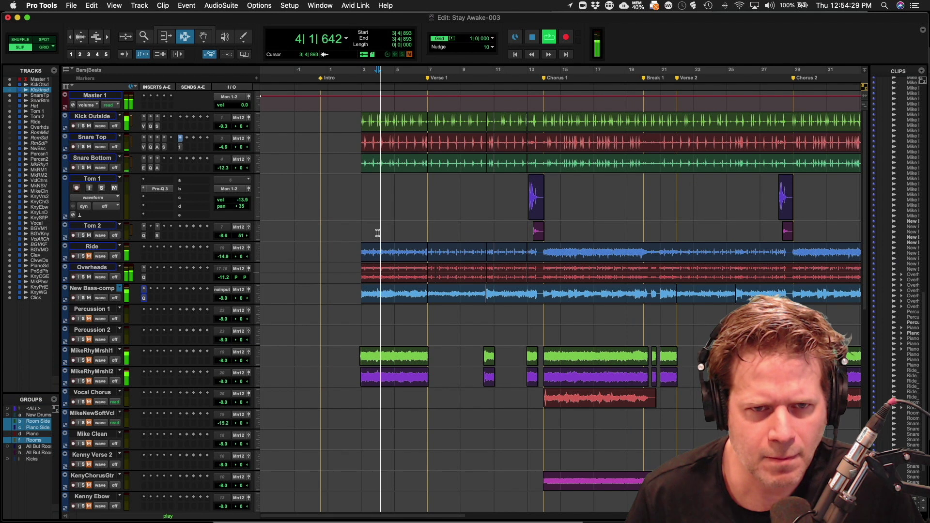
left_click(224, 299)
left_click_drag(224, 299, 224, 300)
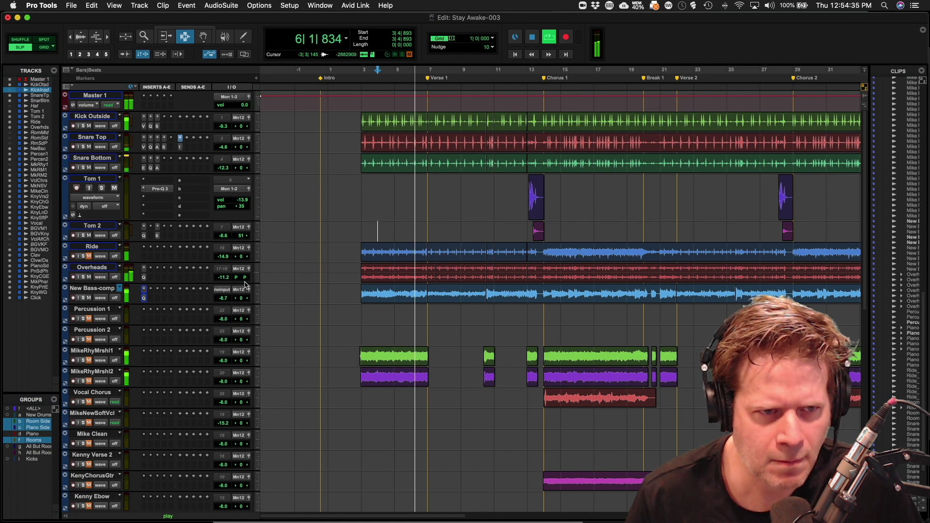
key("r")
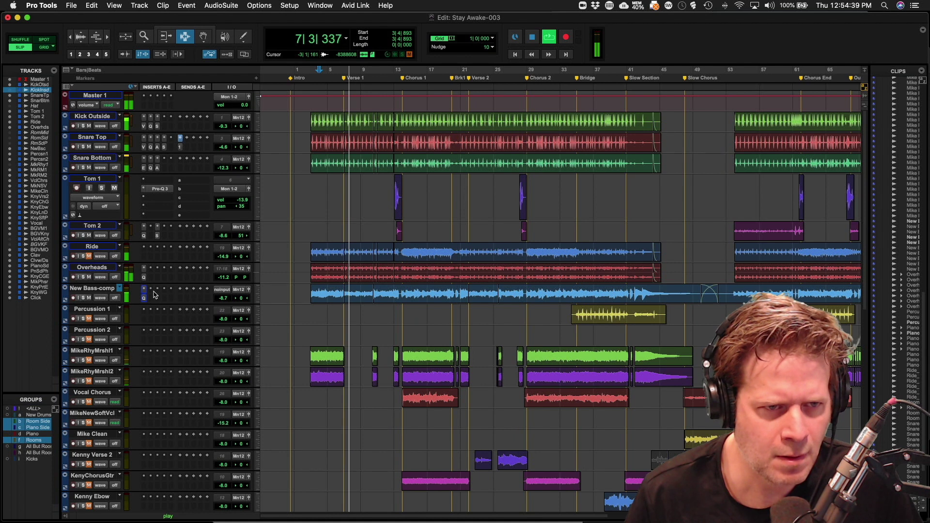
key("space")
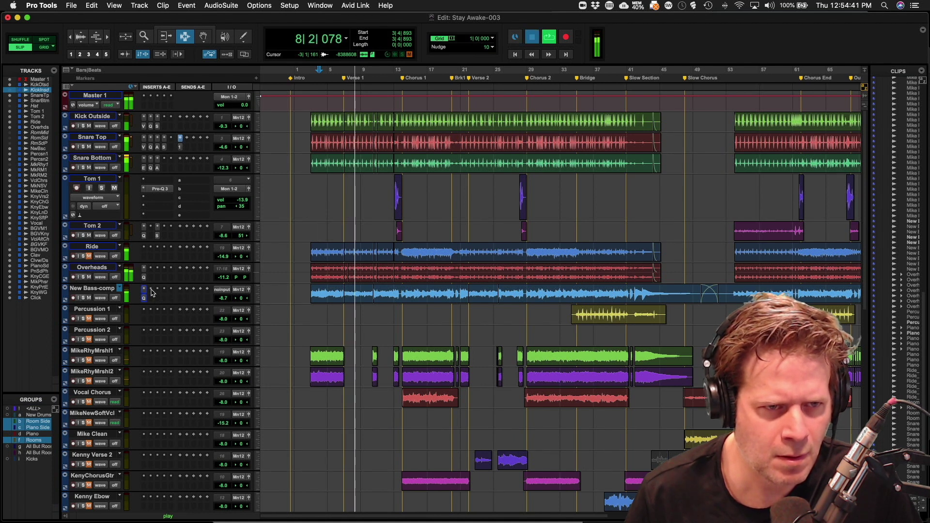
- Move the bass EQ to the second insert slot and insert Plugin Alliance bx_rockrack V3 (mono) in the first
left_click(152, 293)
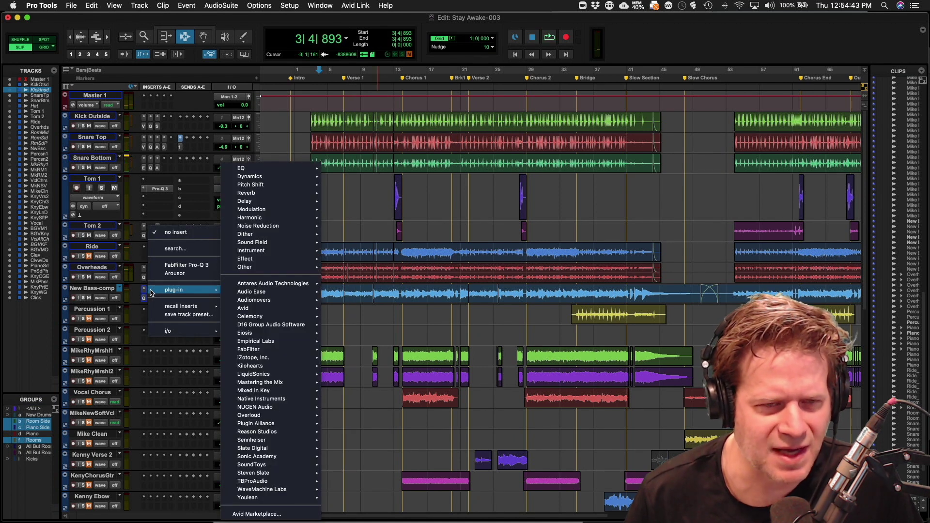
left_click(139, 296)
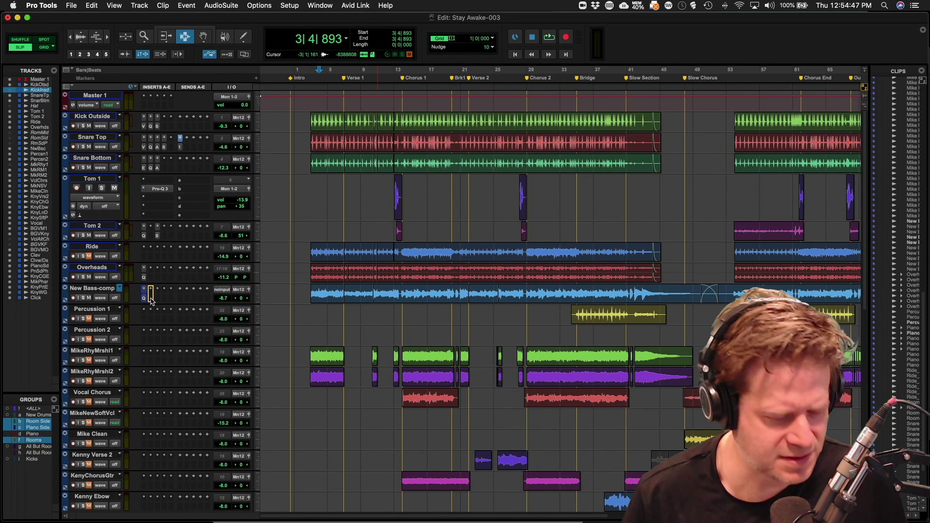
left_click(146, 292)
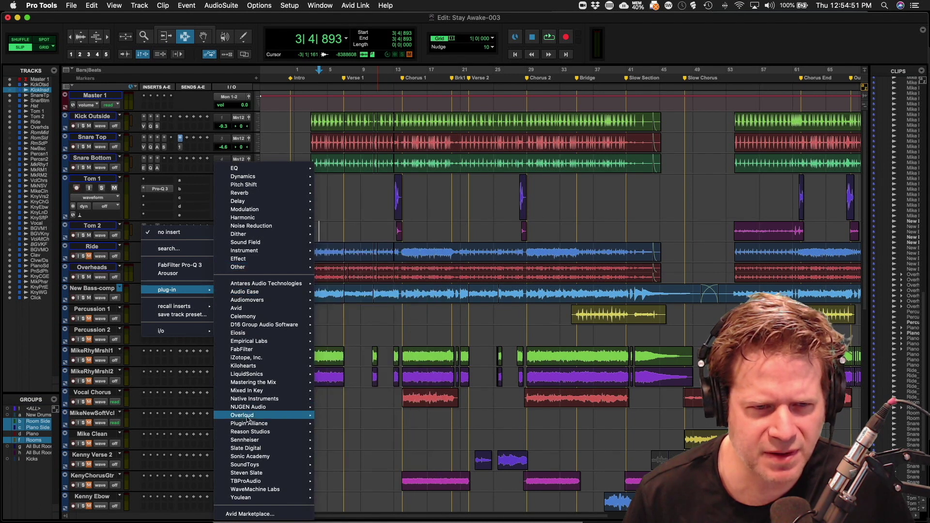
mouse_move(248, 441)
mouse_move(249, 423)
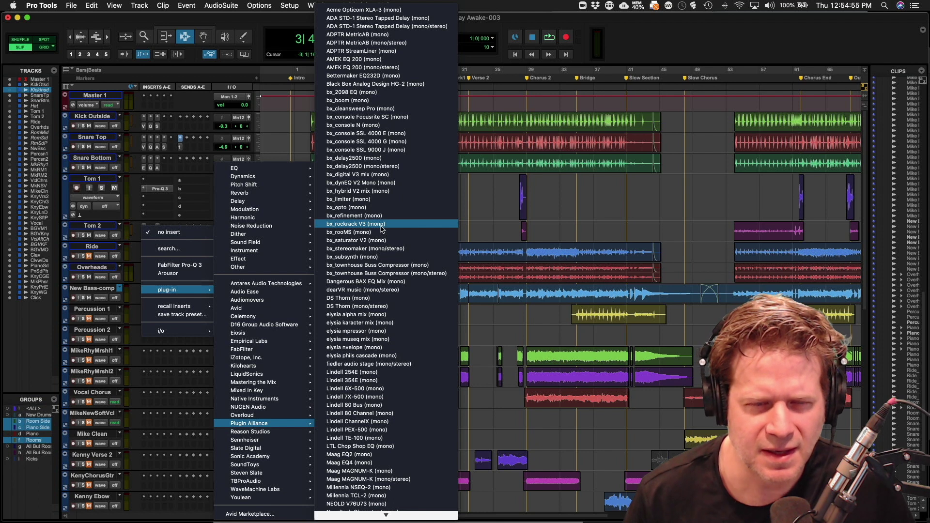
left_click(356, 224)
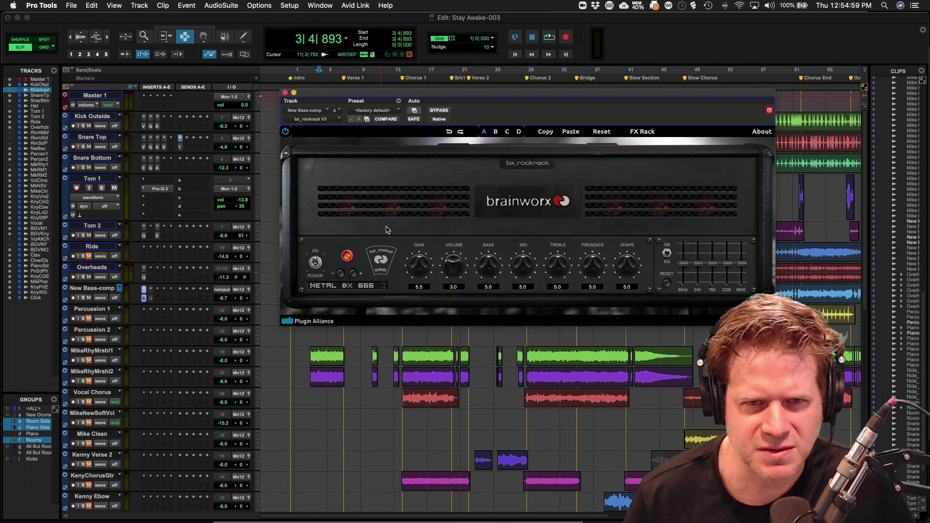
- Load the 36 Bass Amp preset in bx_rockrack V3 and play the soloed bass, comparing it with the plug-in bypassed
left_click(388, 111)
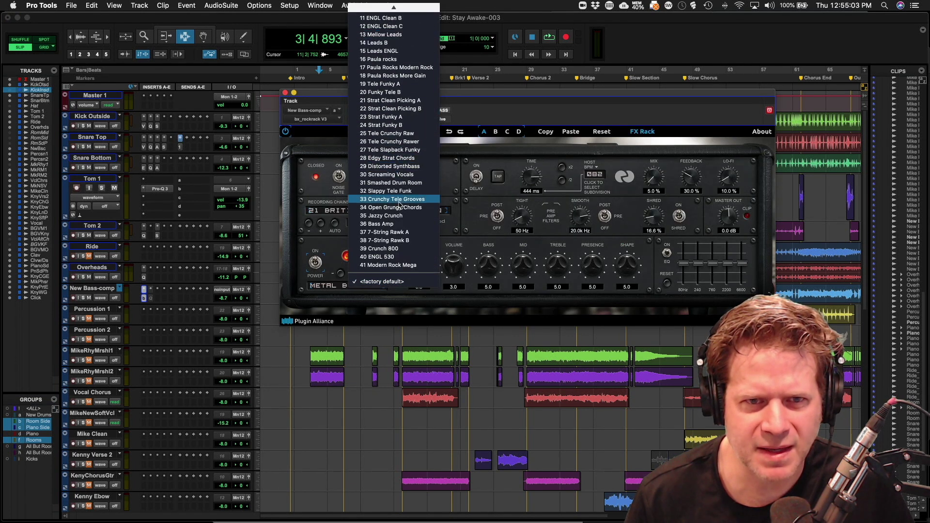
left_click(395, 224)
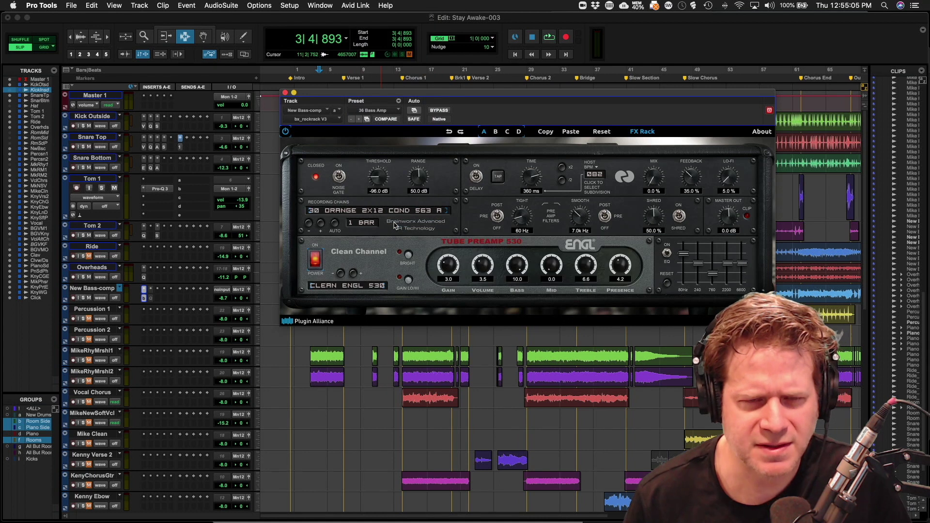
key("space")
left_click(83, 298)
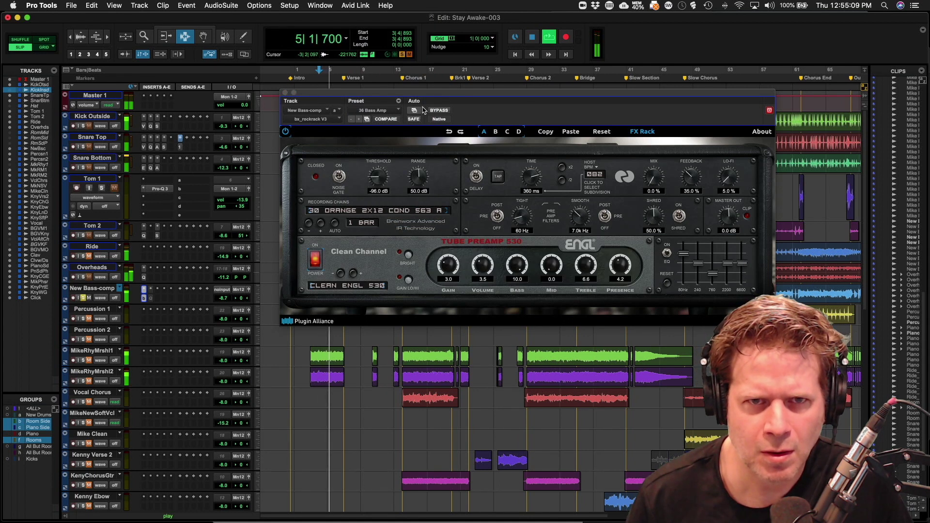
left_click(440, 111)
left_click(441, 111)
key("space")
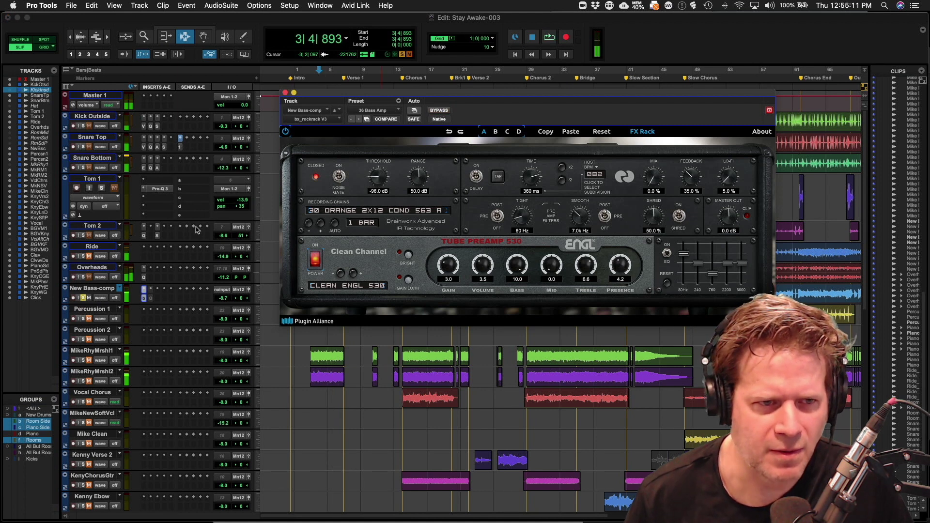
- Replace bx_rockrack V3 on New Bass-comp with Native Instruments Guitar Rig 5-AAX (mono) and load its Bass Rig preset
left_click(144, 293)
mouse_move(204, 297)
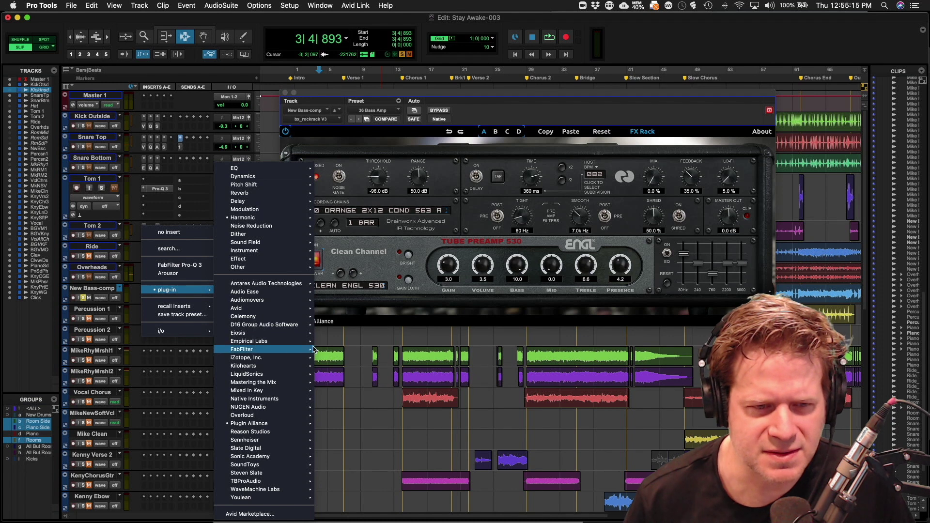
mouse_move(285, 399)
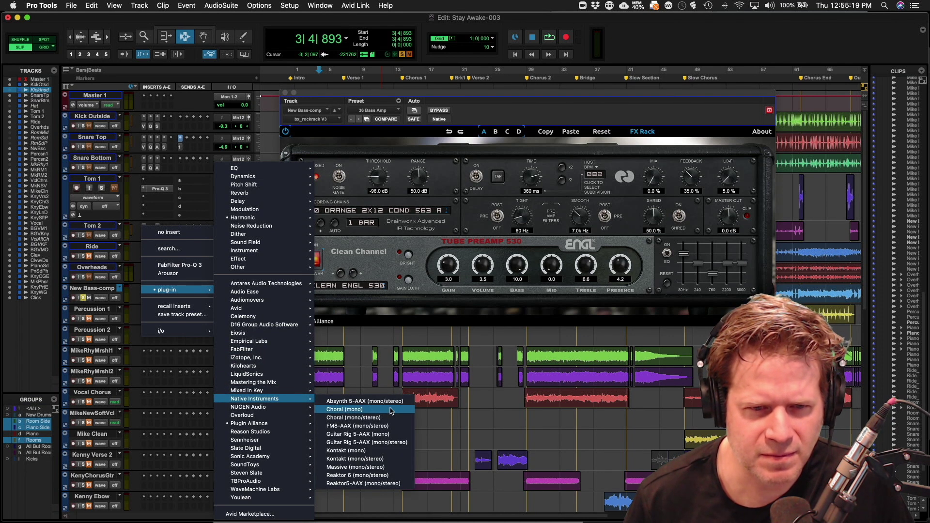
left_click(384, 436)
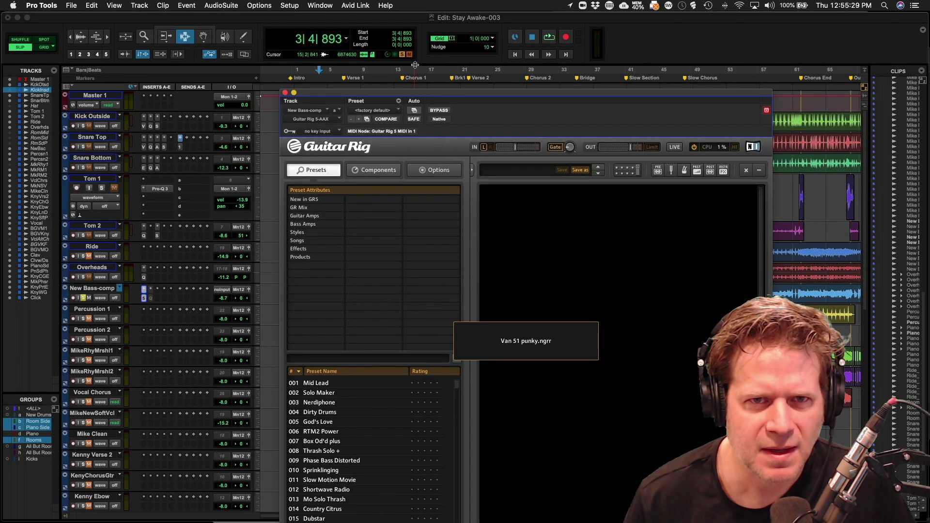
left_click_drag(416, 93, 328, 32)
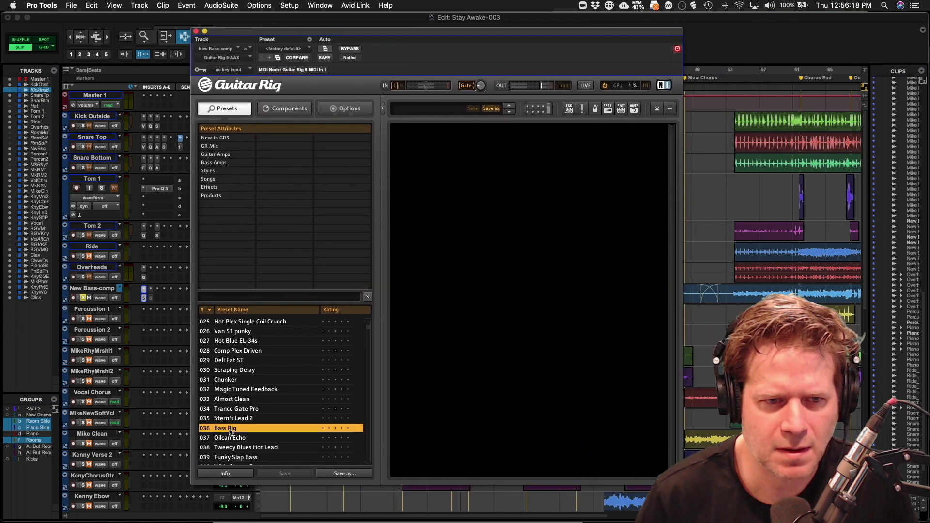
- Play the bass with Guitar Rig's Split Mix crossfader fully towards channel B and compare it with the plug-in bypassed
key("space")
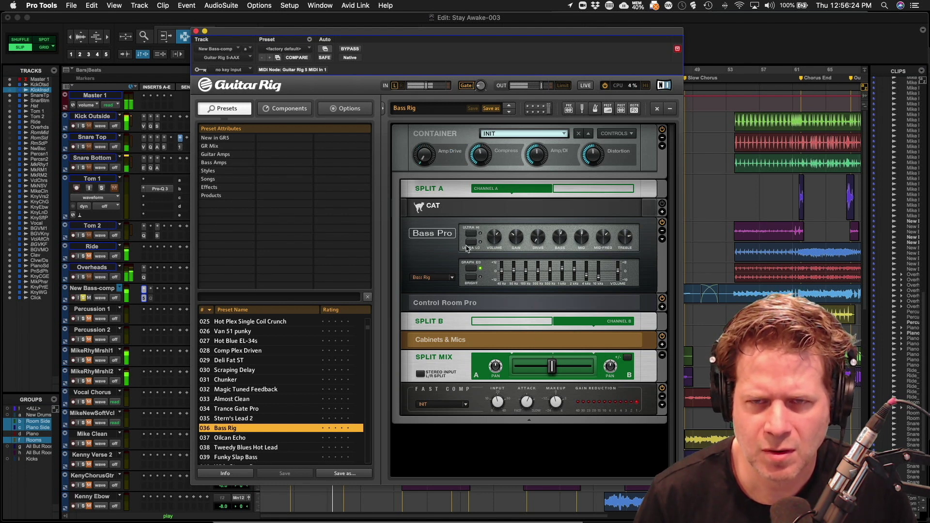
left_click_drag(537, 163, 536, 120)
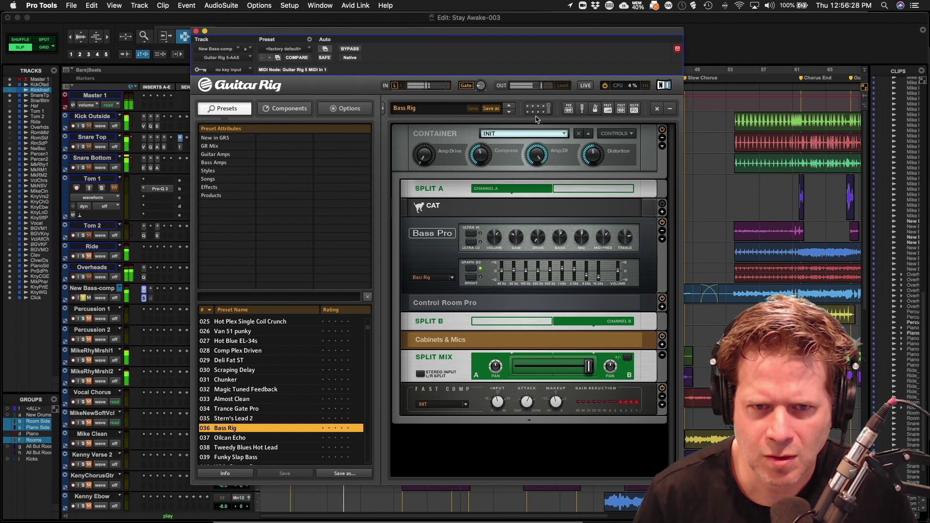
left_click(344, 50)
left_click(344, 51)
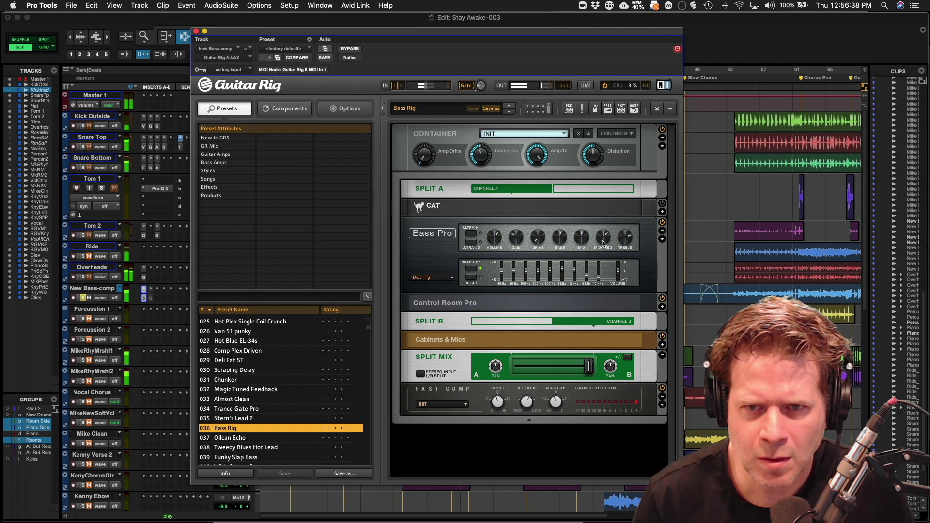
- Adjust the Bass Pro amp's mid-frequency control slightly and compare the bass with Guitar Rig bypassed
left_click_drag(602, 241, 602, 236)
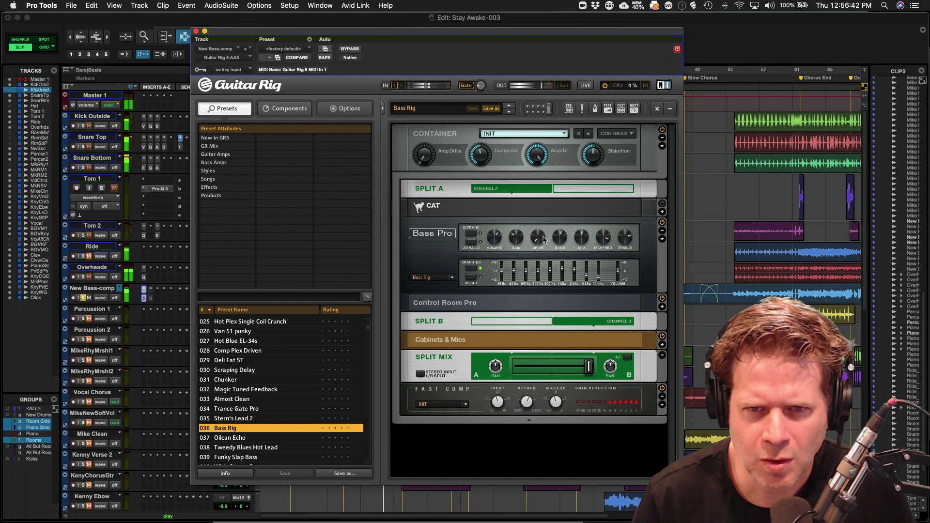
left_click(351, 49)
left_click(351, 51)
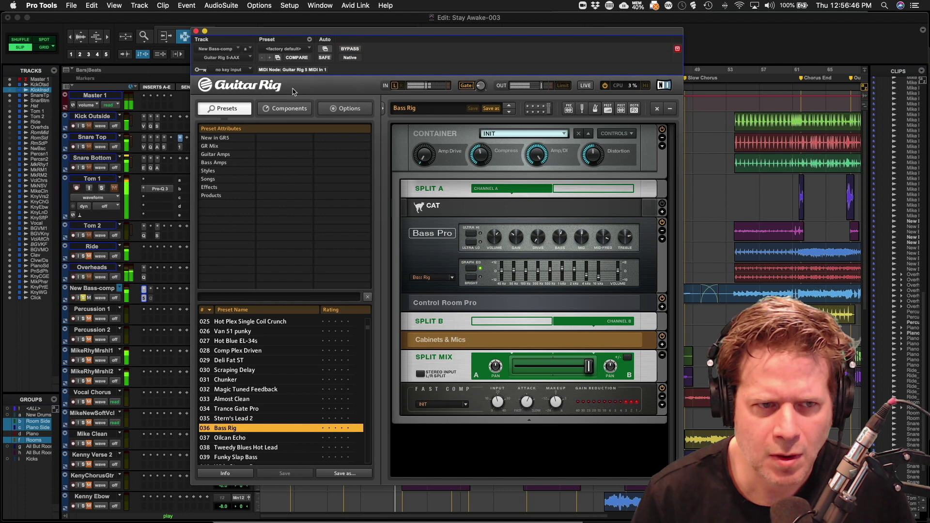
- Make Guitar Rig inactive on the bass and deepen the Pro-Q 3 low-mid cut to about 9 dB near 507 Hz
left_click(145, 298, "ctrl+super")
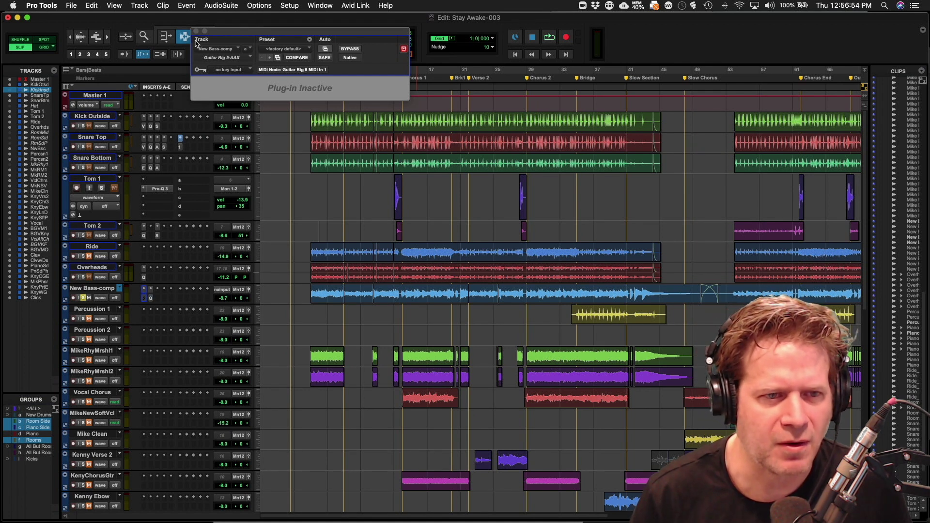
left_click(150, 299)
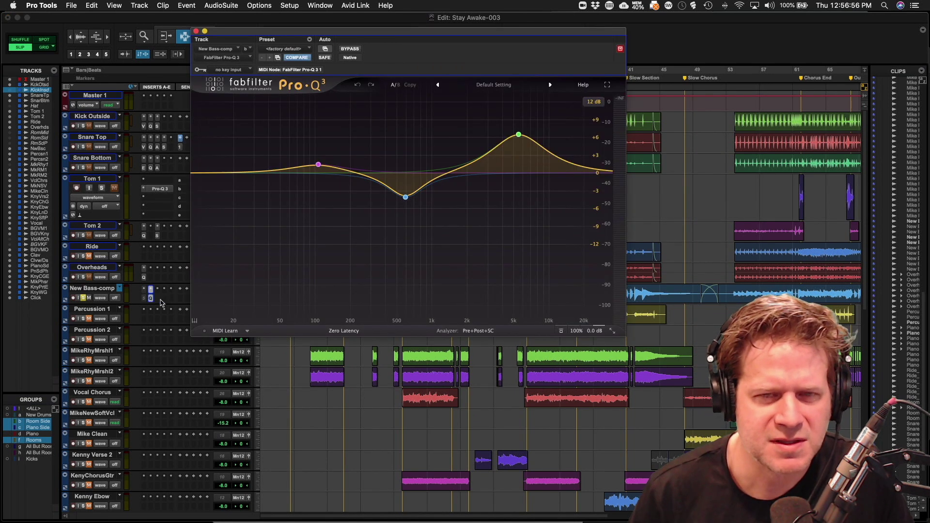
key("space")
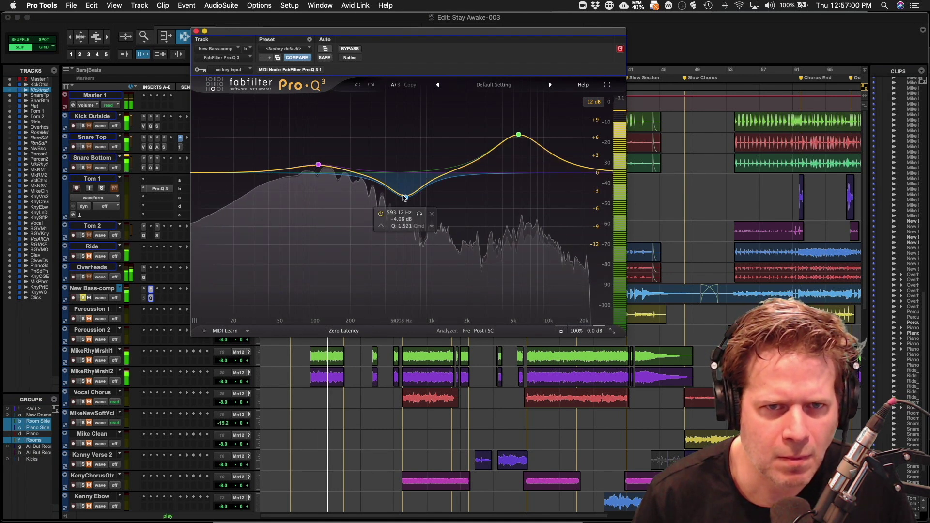
left_click_drag(405, 197, 399, 225)
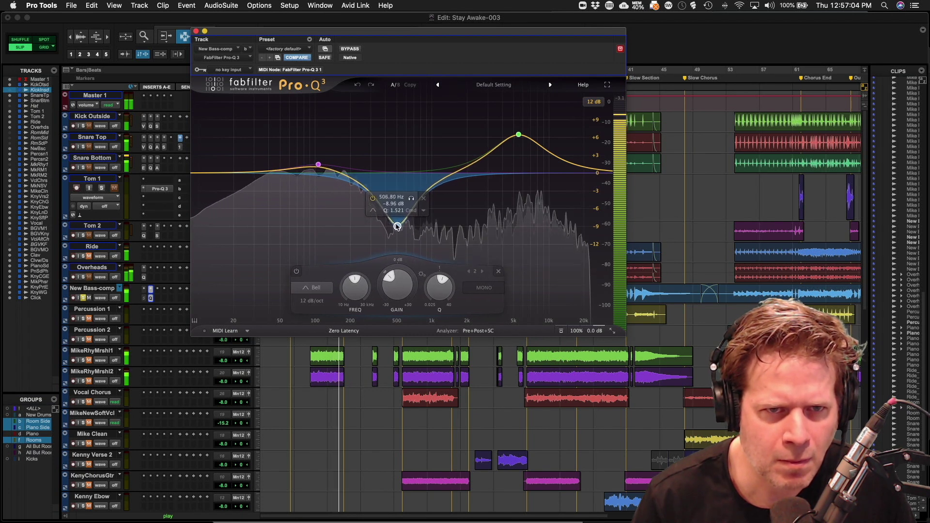
- Insert the Plugin Alliance Purple Audio MC 77 (mono) in the third insert slot of New Bass-comp
left_click(157, 291)
mouse_move(158, 291)
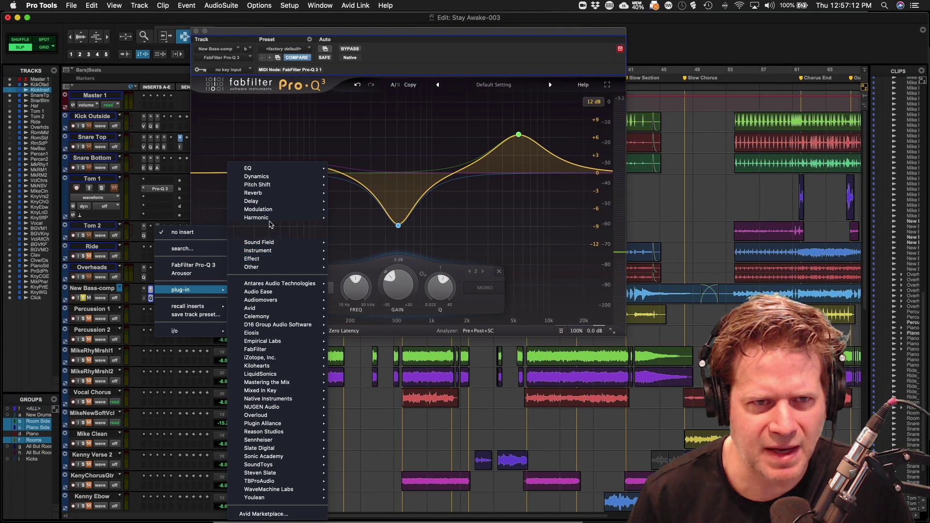
mouse_move(275, 170)
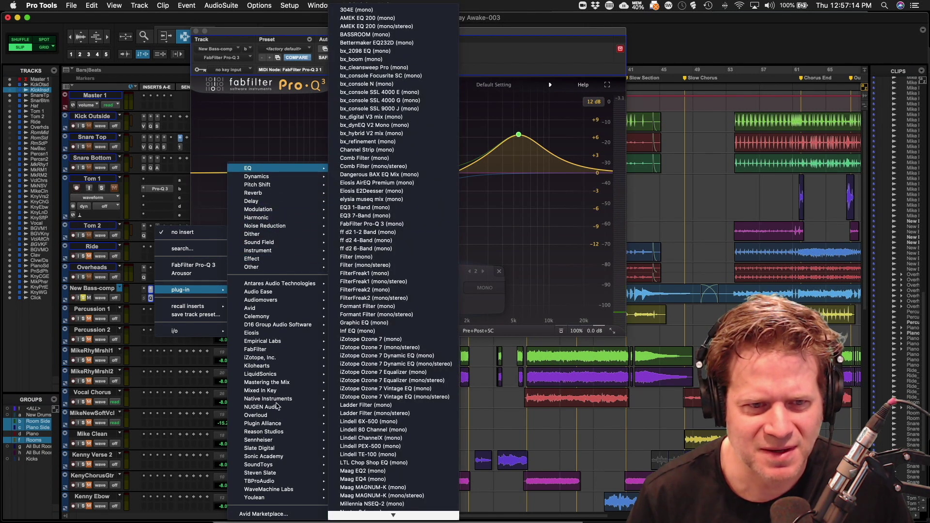
mouse_move(273, 355)
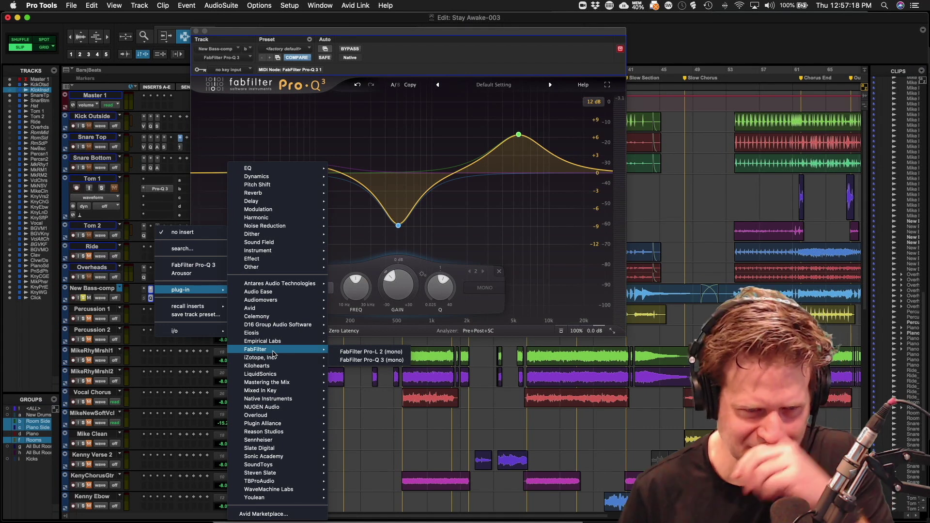
mouse_move(276, 318)
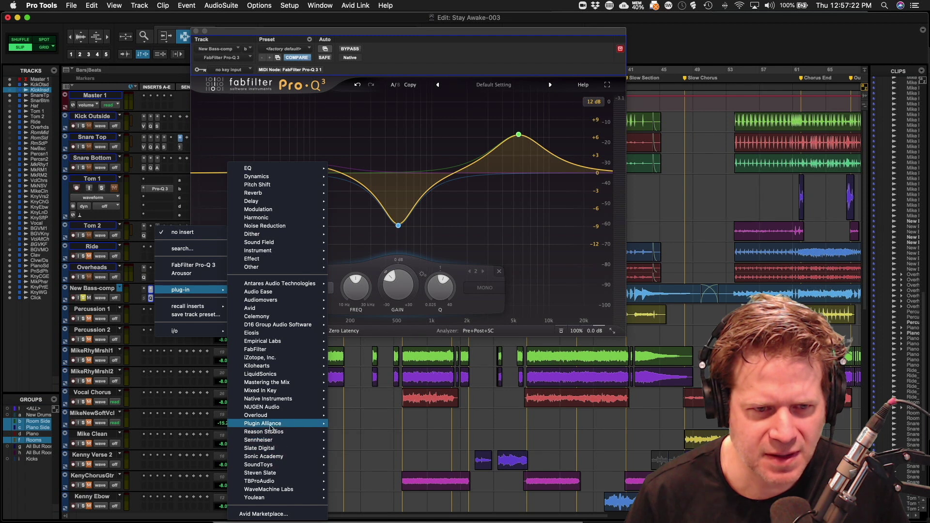
mouse_move(271, 426)
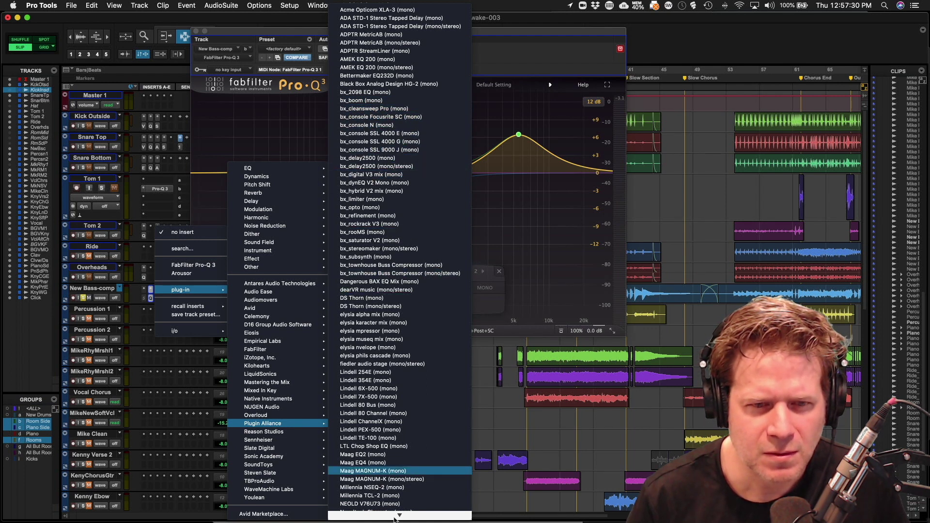
mouse_move(399, 516)
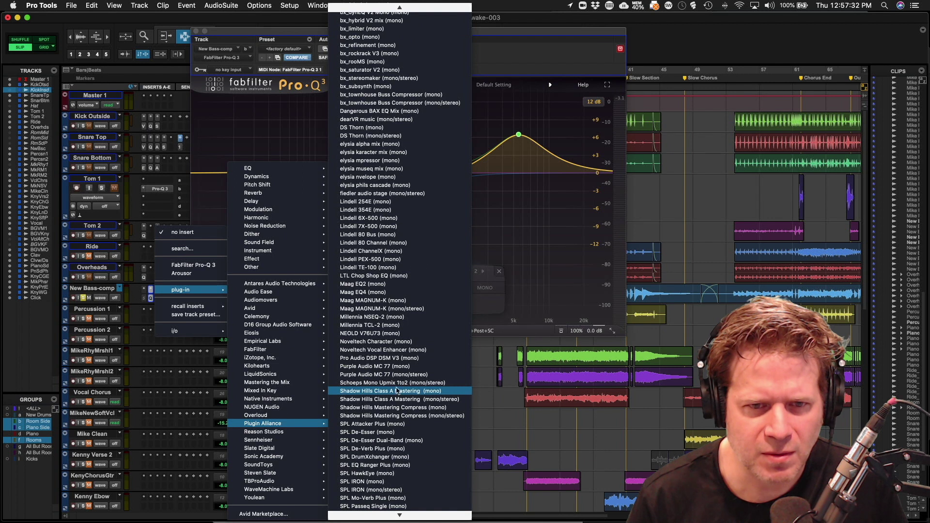
left_click(396, 375)
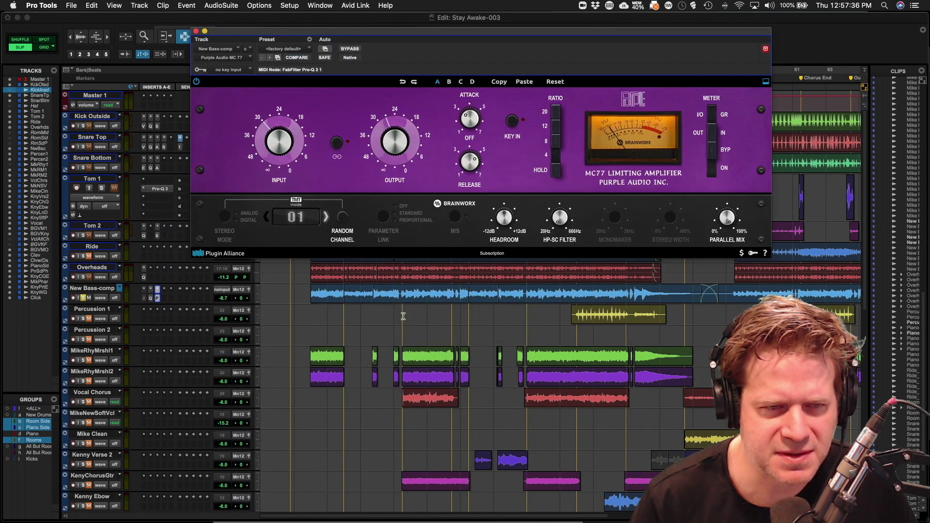
- Play the bass through the MC 77 limiter and fine-tune its output level
key("space")
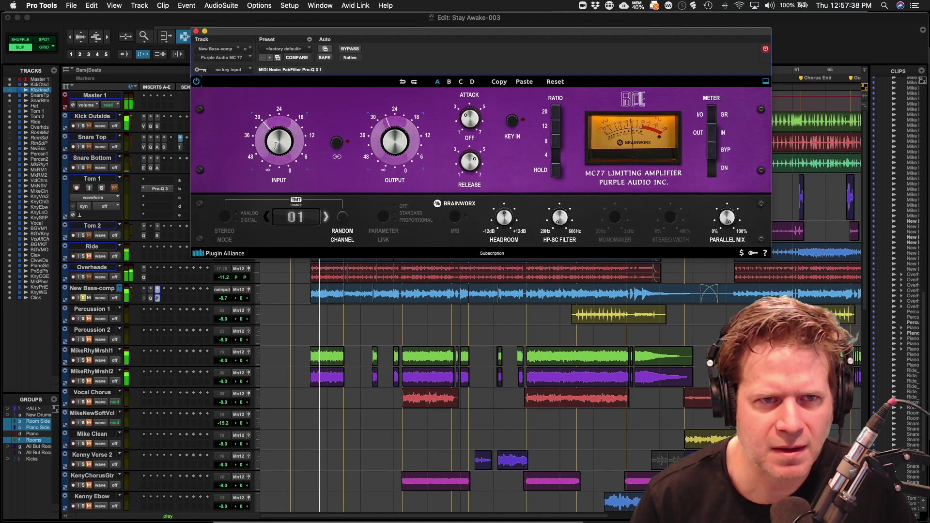
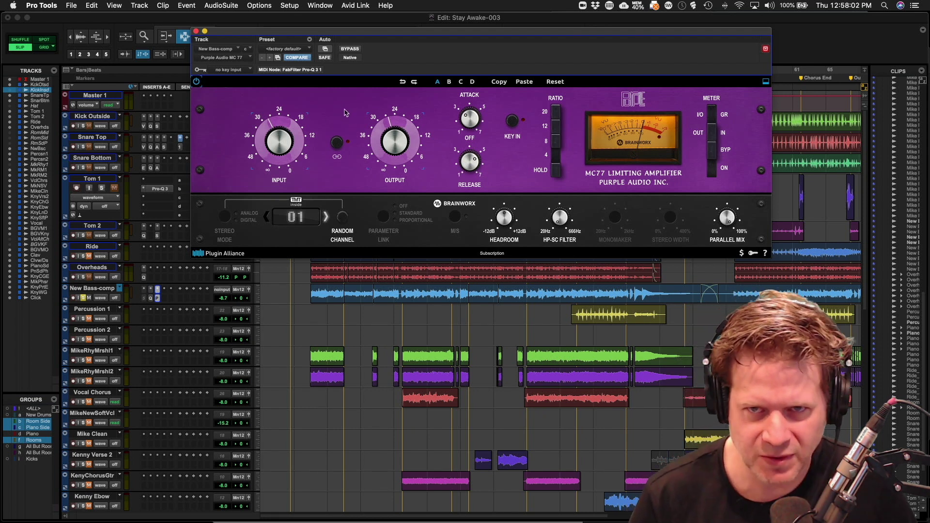
key("space")
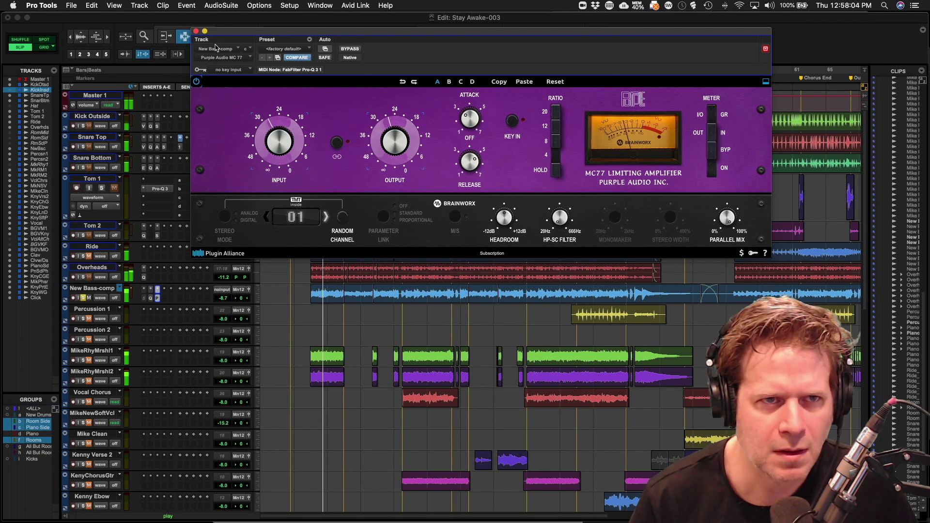
left_click_drag(392, 145, 392, 144)
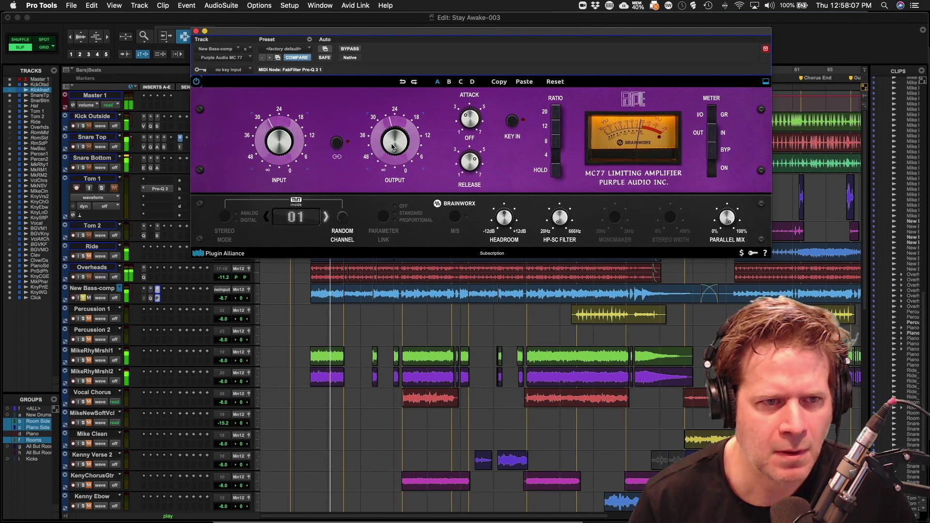
left_click(196, 31)
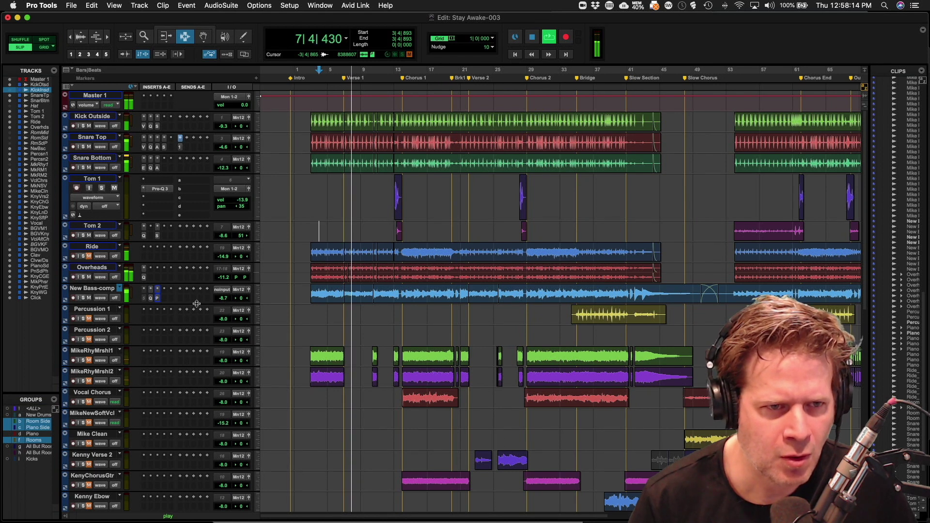
- Raise the bass Pro-Q 3 high boost to about 9.5 dB near 4.3 kHz and set the New Bass-comp volume to -9.4 dB
left_click(151, 299)
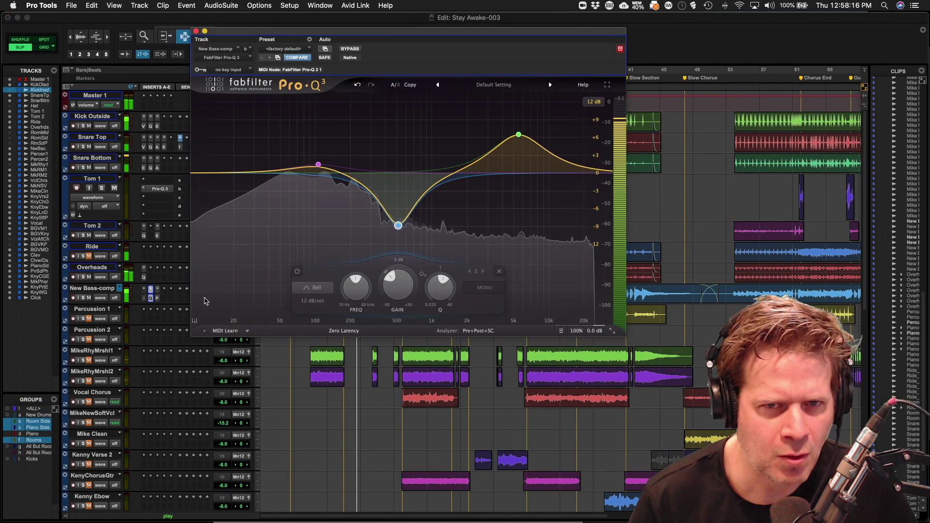
left_click_drag(518, 137, 506, 118)
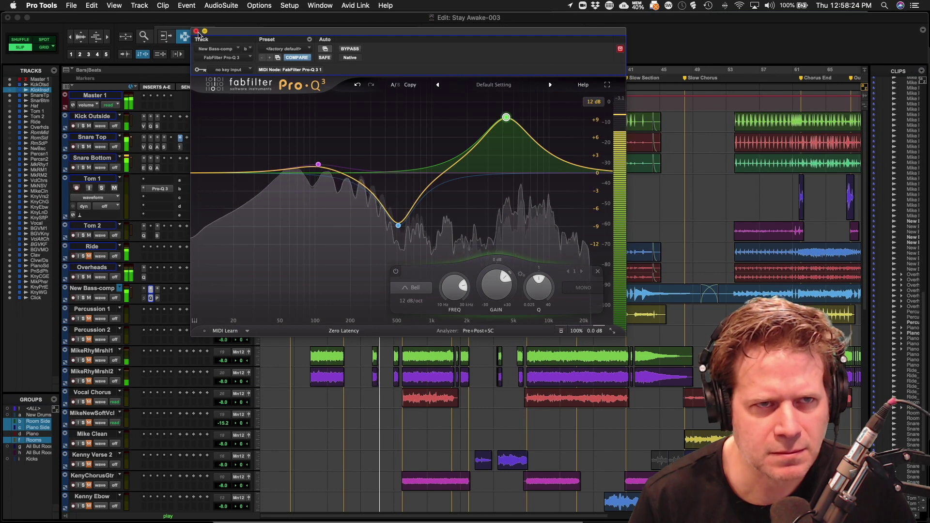
left_click(196, 31)
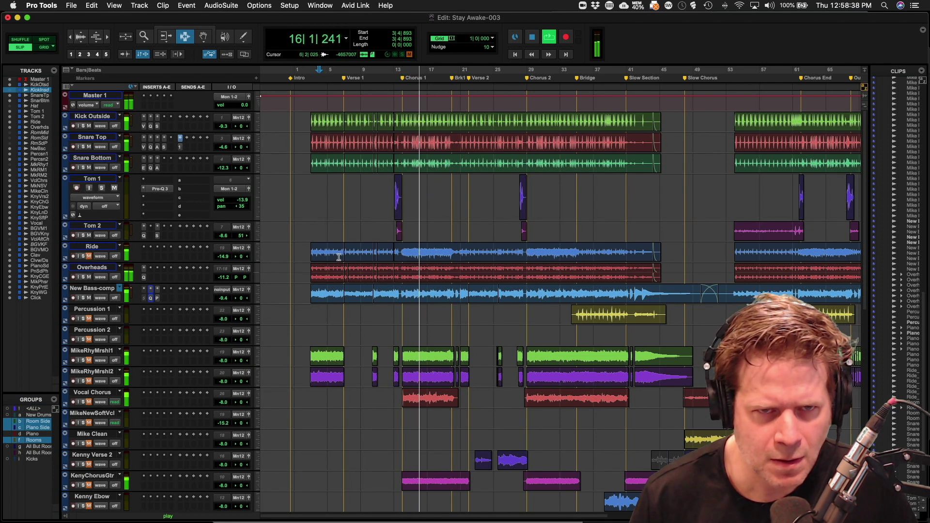
key("space")
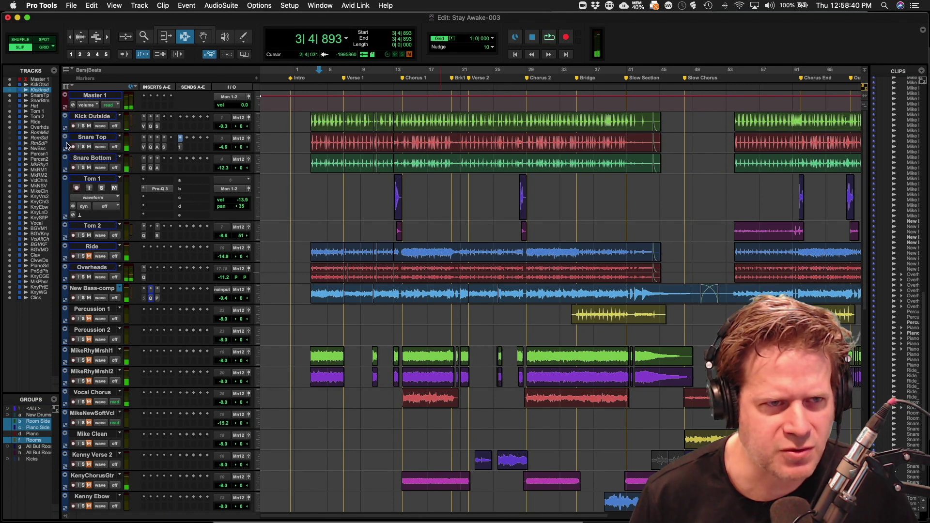
- Create a send from Snare Top to a new stereo aux input track named Drum Verb
left_click(193, 140)
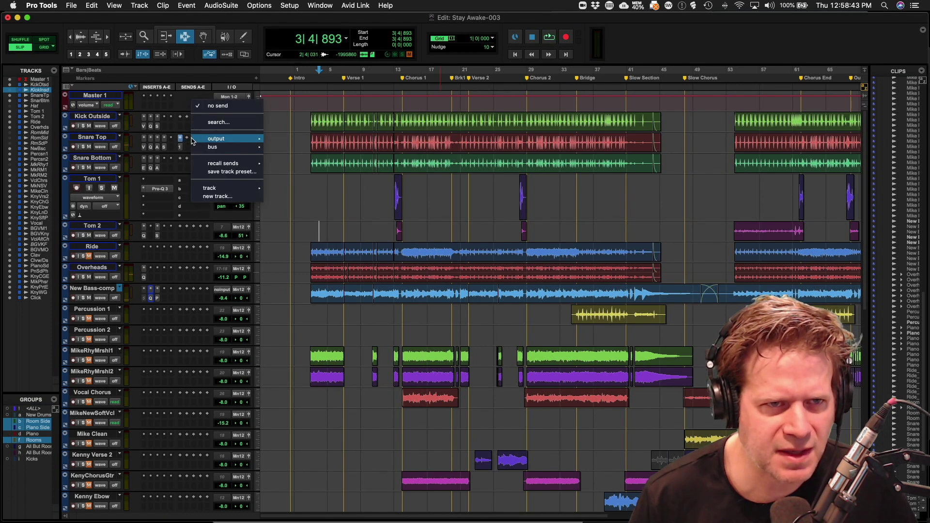
left_click(206, 197)
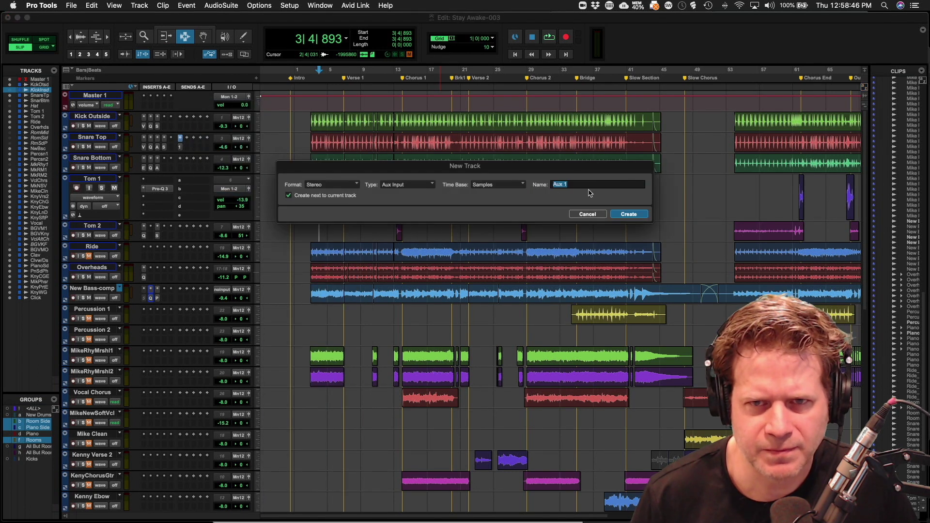
type("Drum Verb")
key("Return")
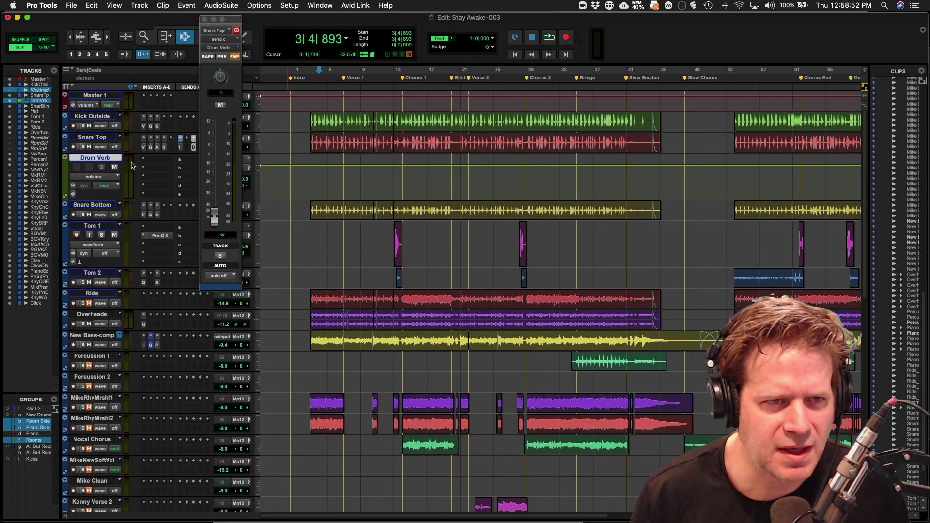
- Insert the Slate Digital VerbSuite Classics (stereo) reverb in the first insert slot of the Drum Verb track
left_click(149, 163)
mouse_move(189, 160)
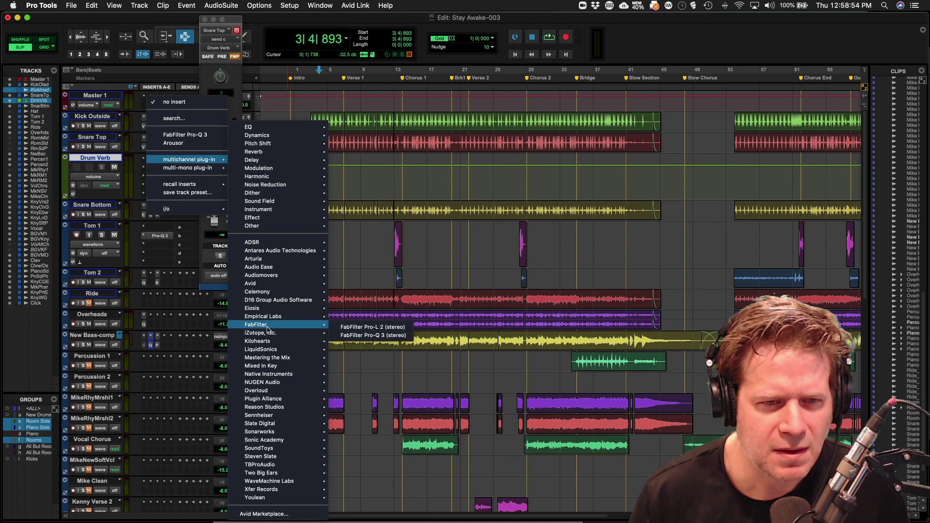
mouse_move(259, 431)
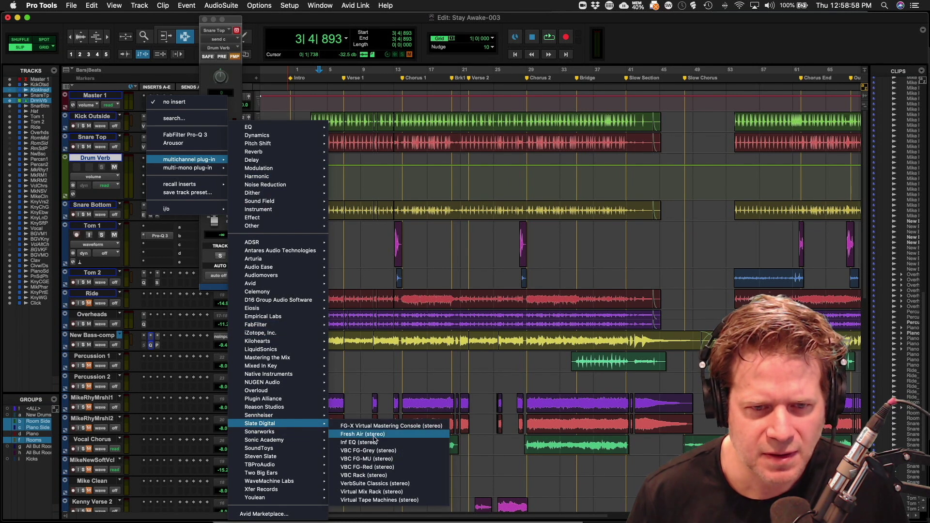
left_click(390, 483)
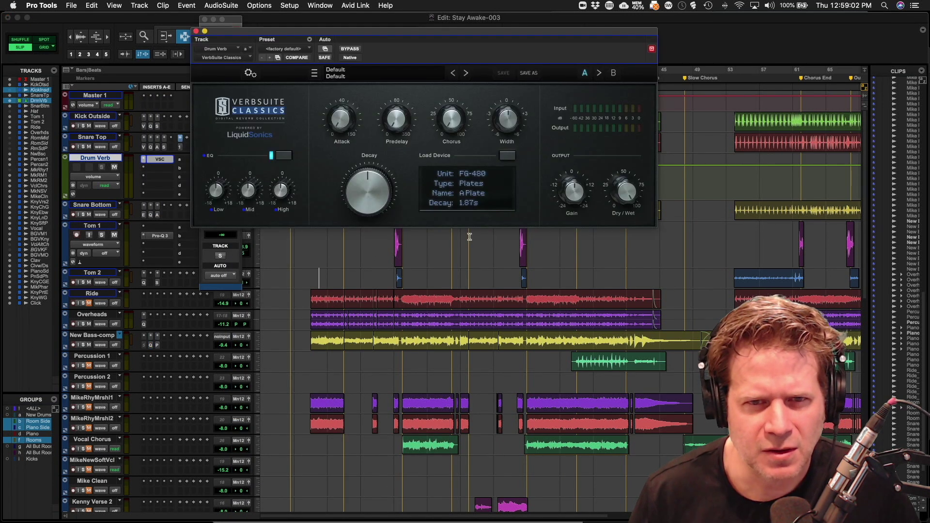
- Load the FG-480 Rooms Lg Chamber device into VerbSuite Classics on the Drum Verb track
left_click(456, 182)
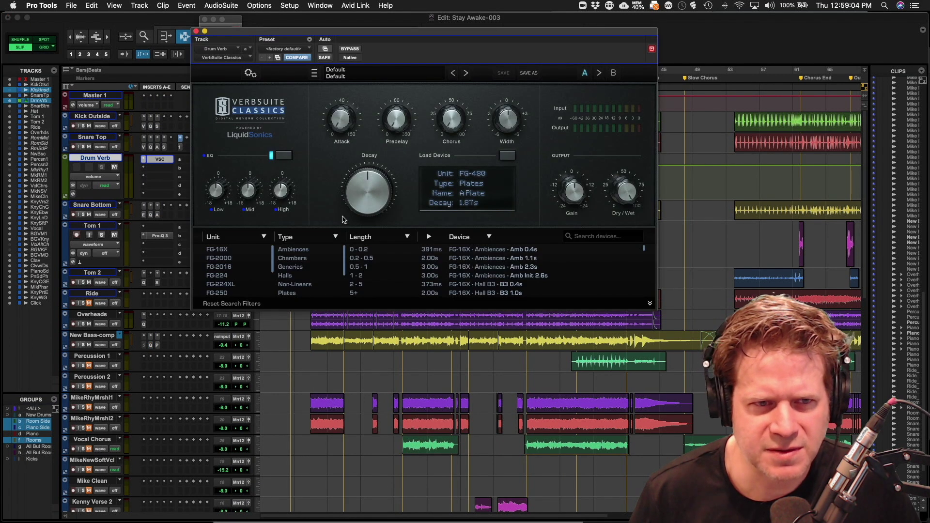
scroll(236, 283, "down", 3)
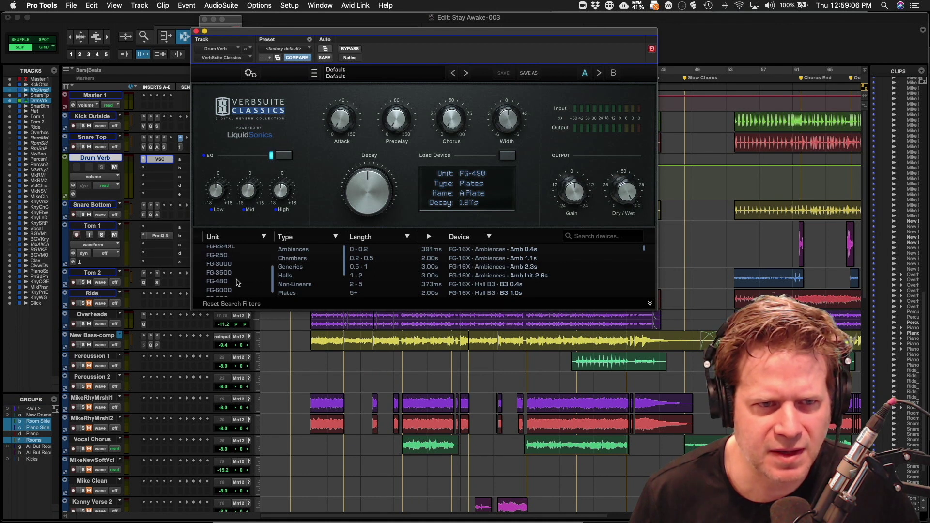
left_click(233, 283)
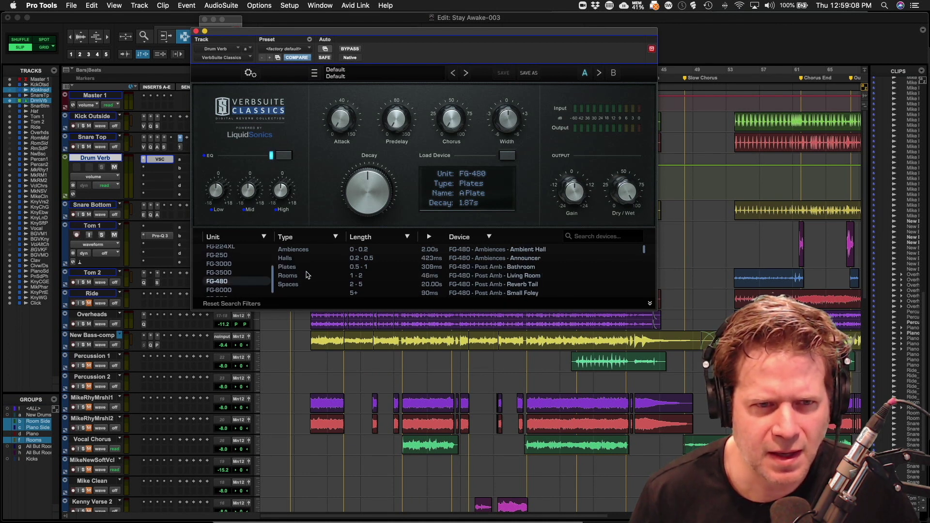
scroll(477, 276, "down", 5)
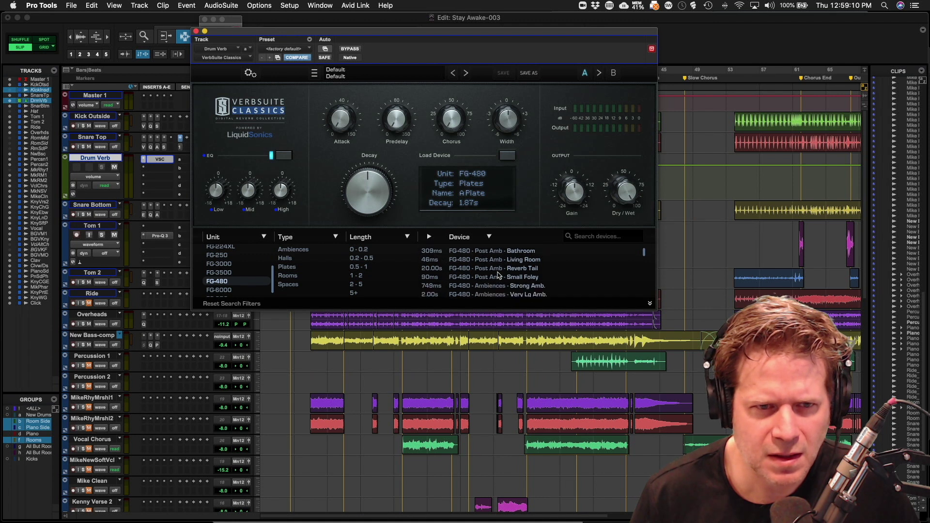
left_click(297, 268)
left_click(316, 277)
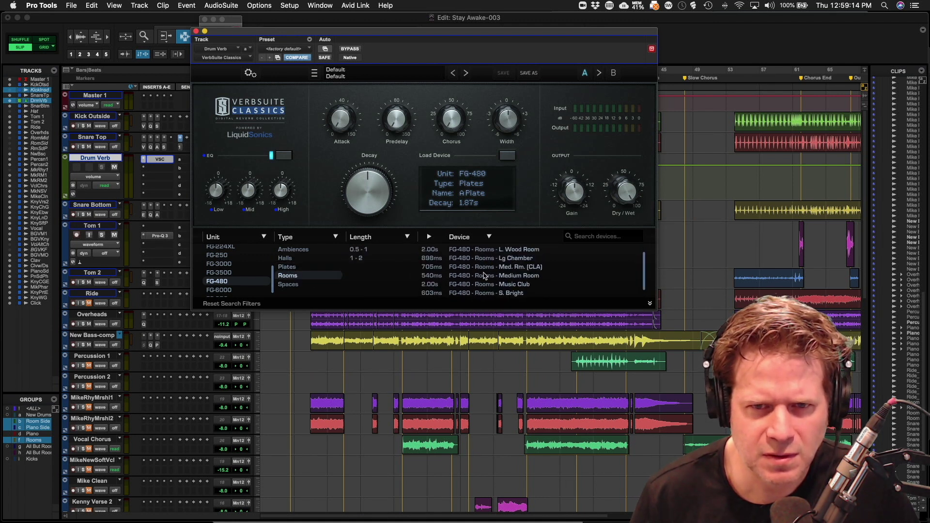
left_click(521, 260)
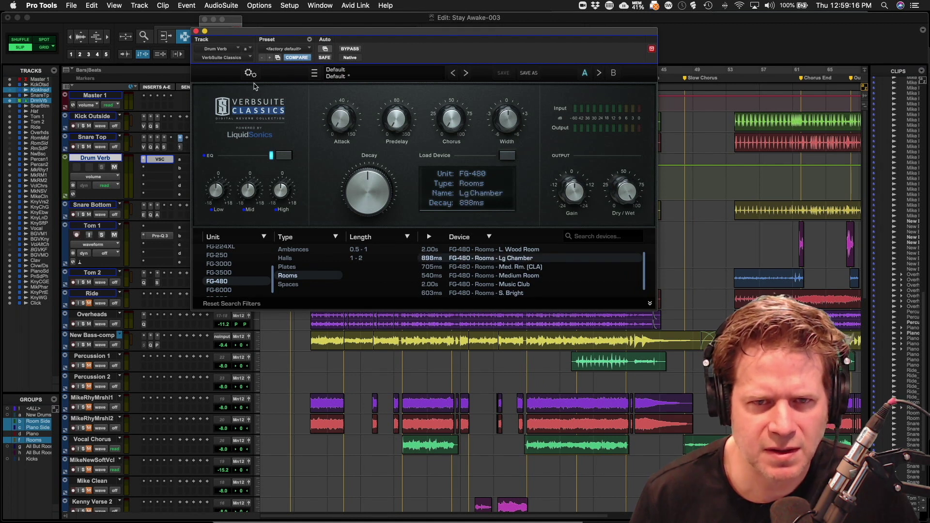
- During playback, raise the Snare Top send to Drum Verb to about -10.5 dB and set the reverb's Decay to 110%
key("space")
left_click_drag(286, 32, 350, 125)
left_click_drag(213, 215, 216, 164)
left_click_drag(427, 287, 432, 276)
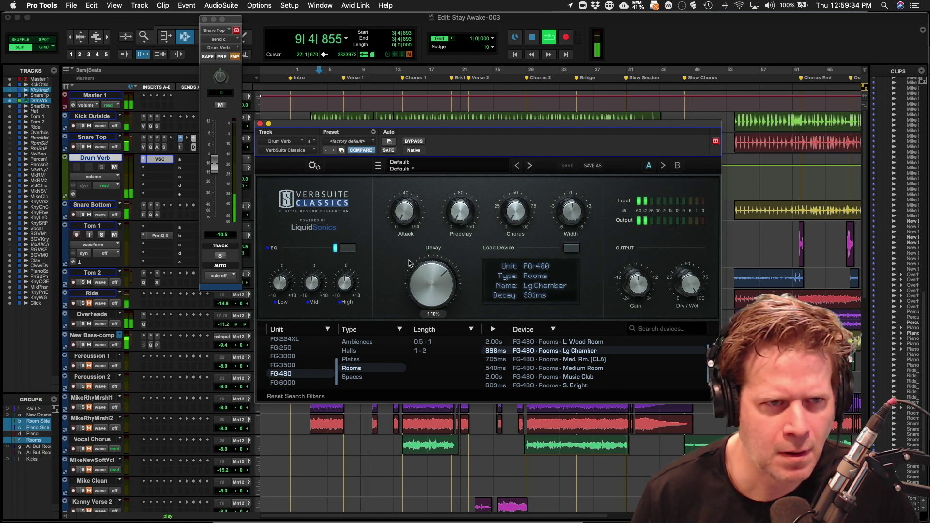
left_click(260, 124)
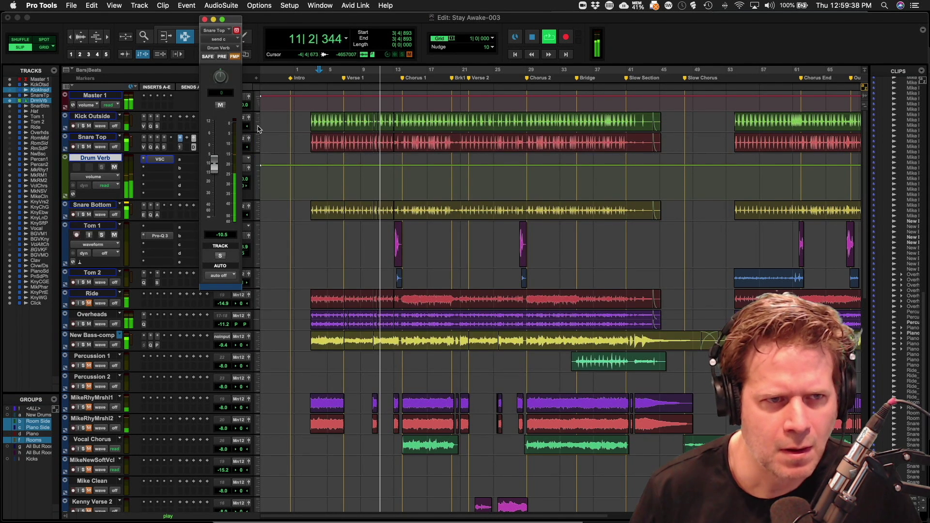
- Set the Snare Top send to Drum Verb to -9.9 dB and audition the drums from about bar 10
key("space")
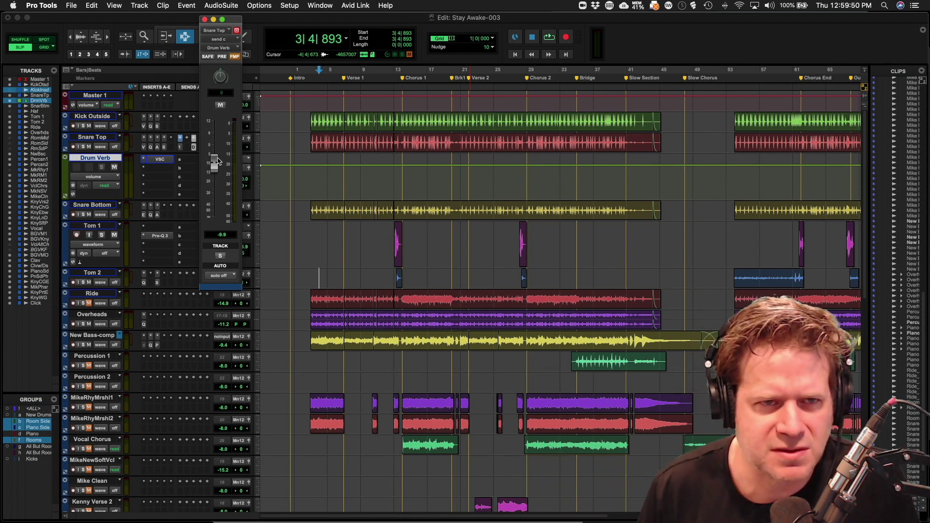
left_click(206, 20)
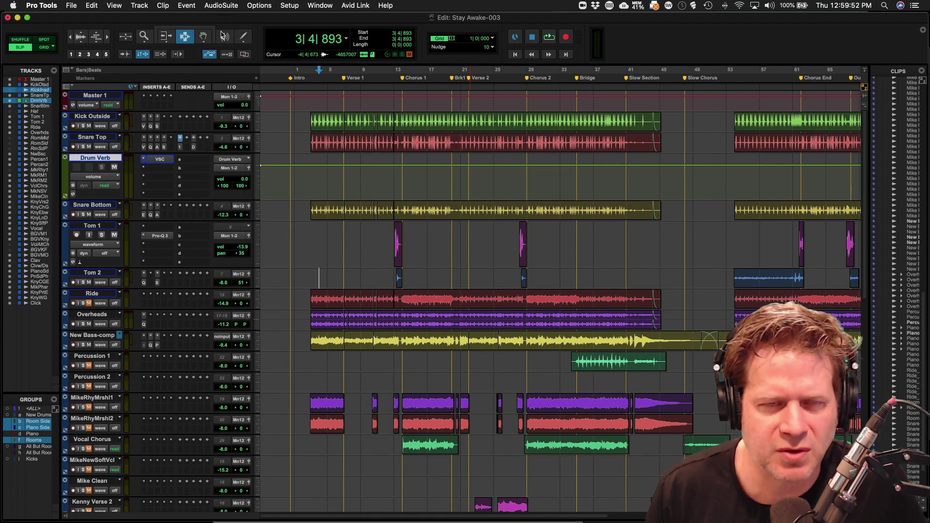
left_click(376, 176)
key("space")
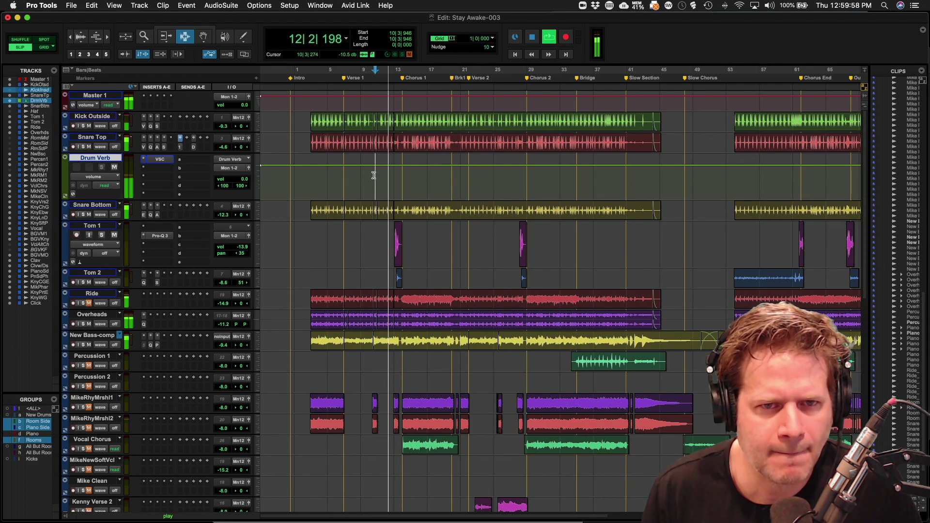
key("space")
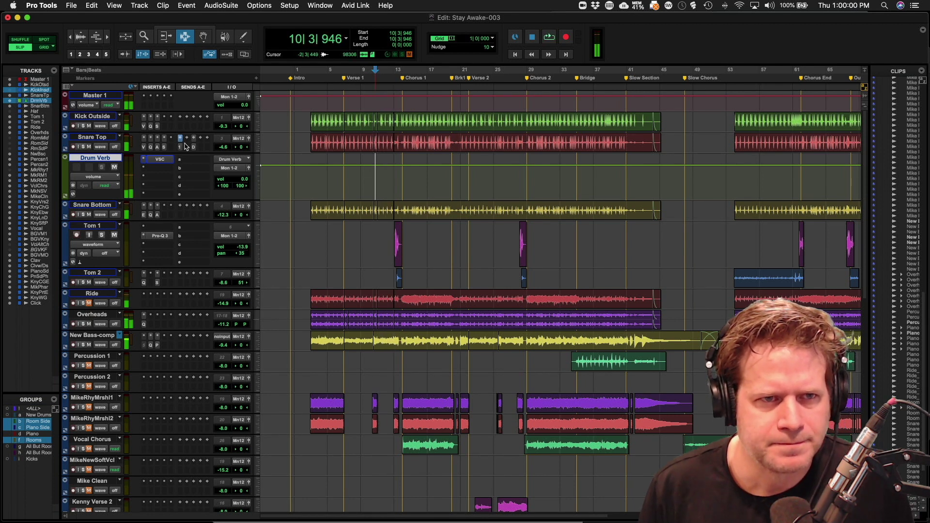
- Copy the Drum Verb send to Tom 1 and Tom 2 and play the tom fill leading into Chorus 1
left_click_drag(196, 225, 190, 245)
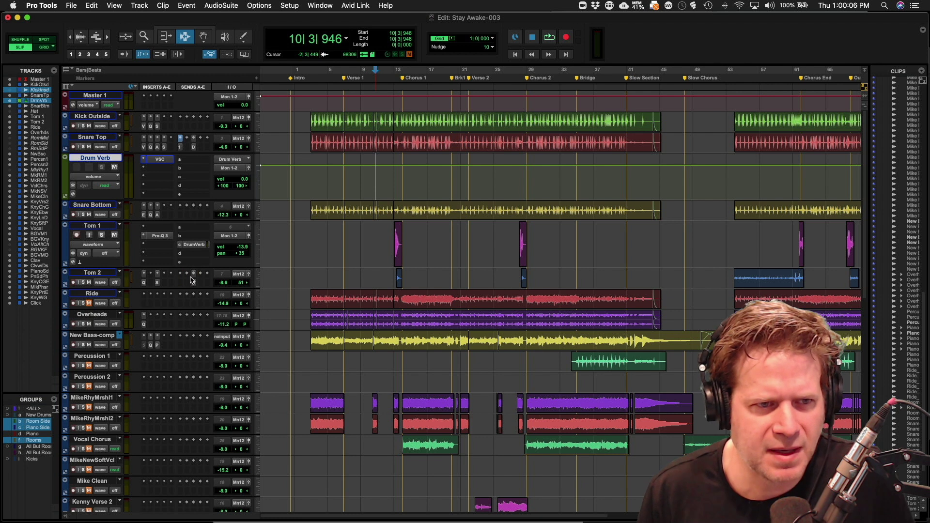
left_click(390, 237)
key("space")
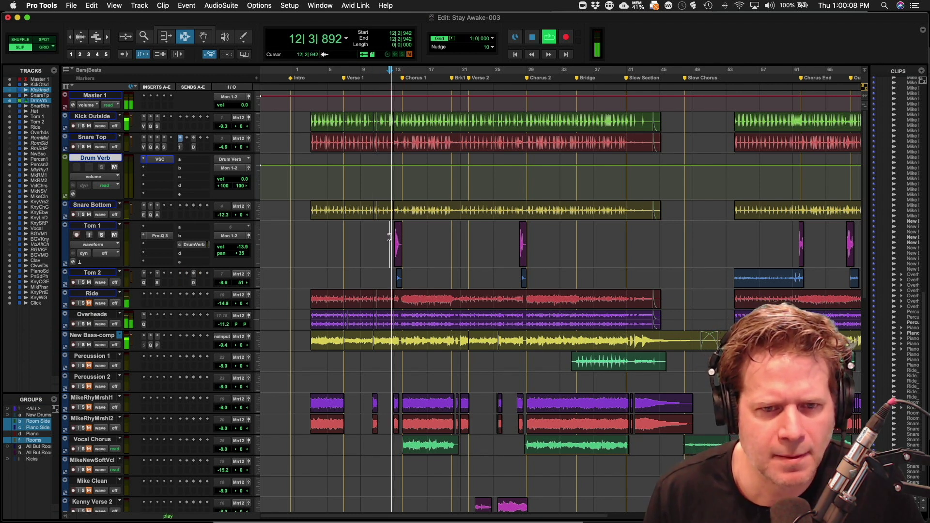
- Stop playback, unmute the MikeRhyMrshl1 and MikeRhyMrshl2 guitar tracks, and select the Chorus 1 clip on MikeRhyMrshl1
scroll(390, 237, "down", 3)
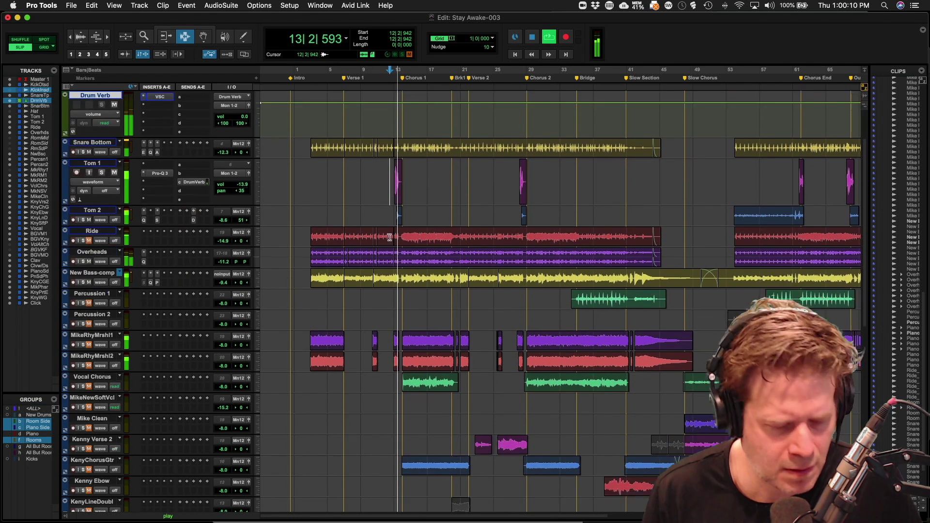
scroll(390, 238, "down", 6)
key("super+bracketright")
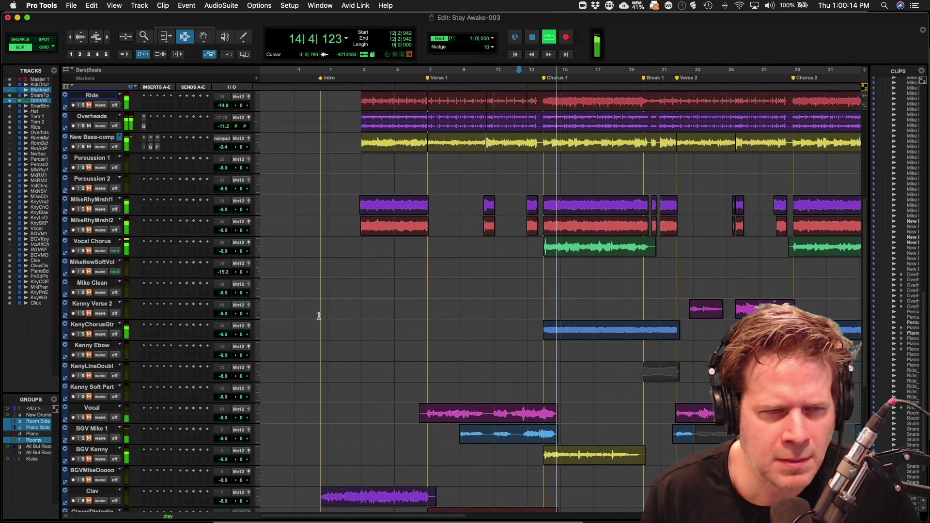
key("space")
left_click(88, 209)
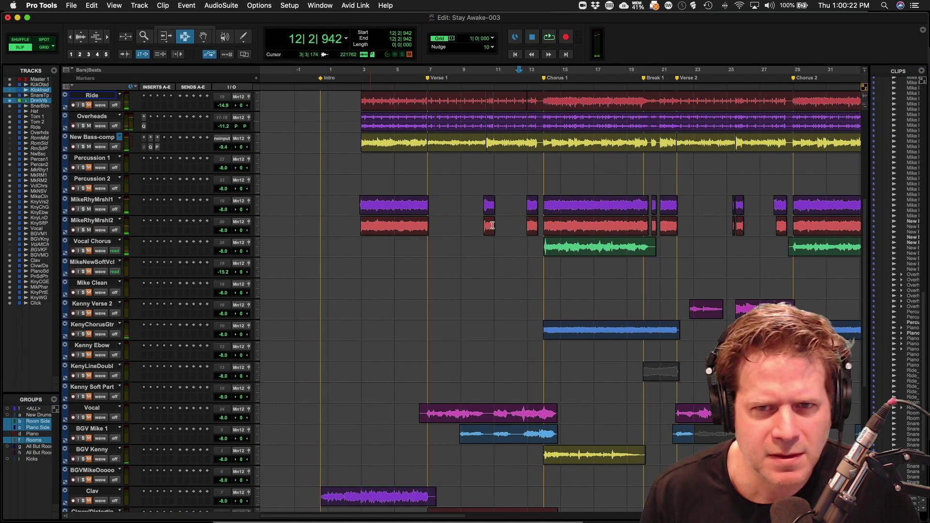
double_click(570, 205)
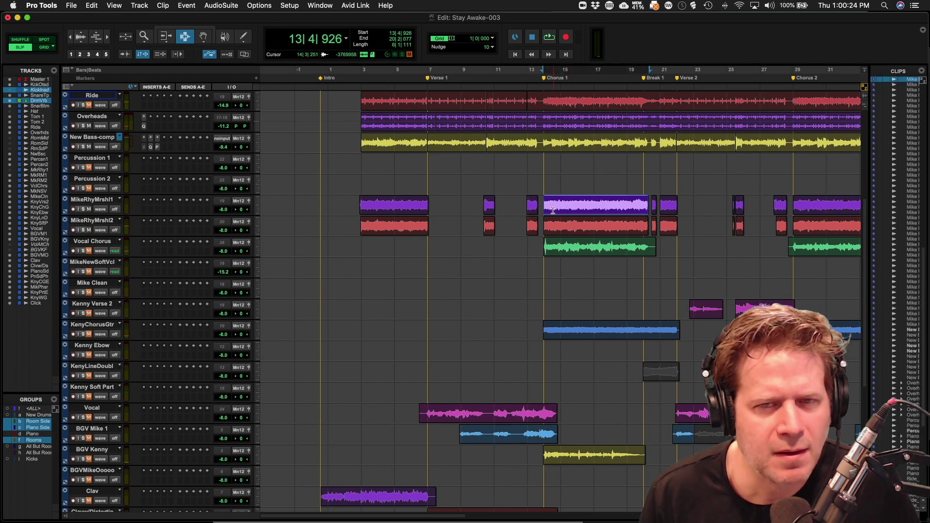
- Select the first Percussion 1 clip at the Bridge and hide the Percussion 2 track
key("r")
key("r")
double_click(417, 164)
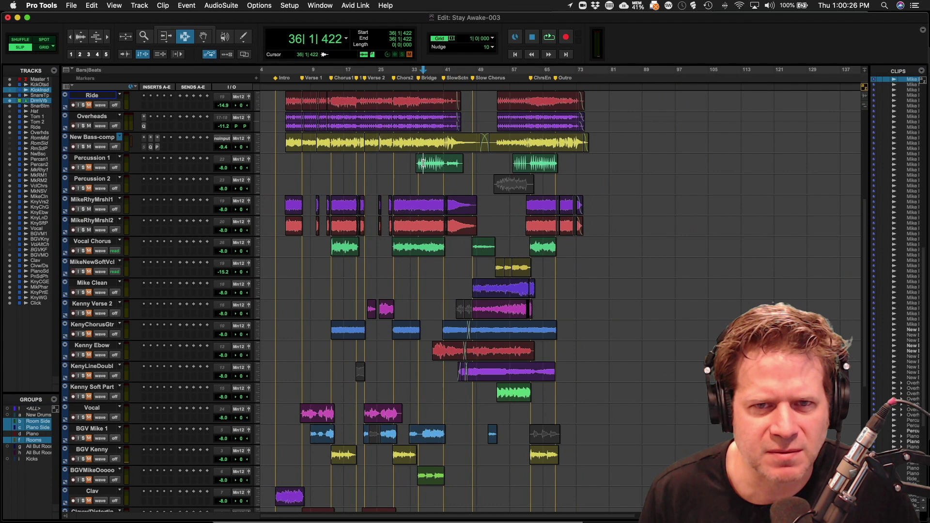
left_click(99, 180)
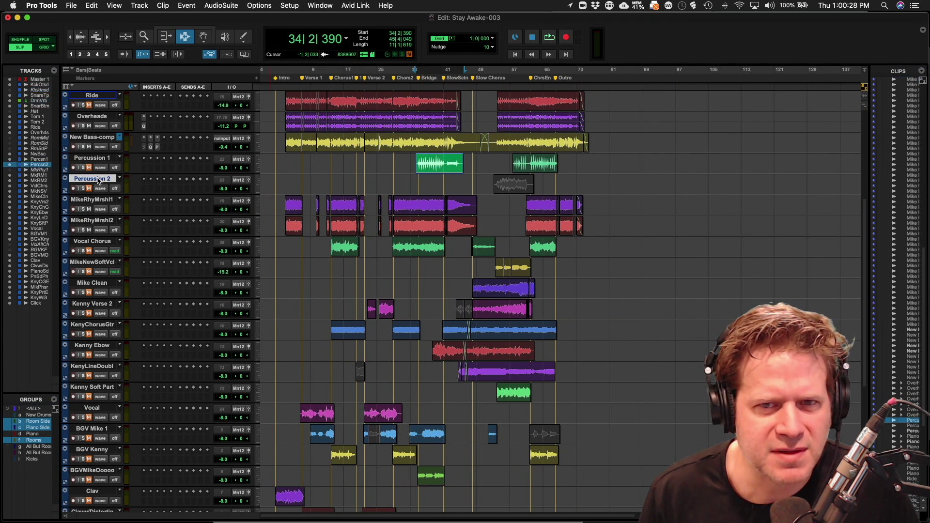
right_click(99, 181)
left_click(176, 184)
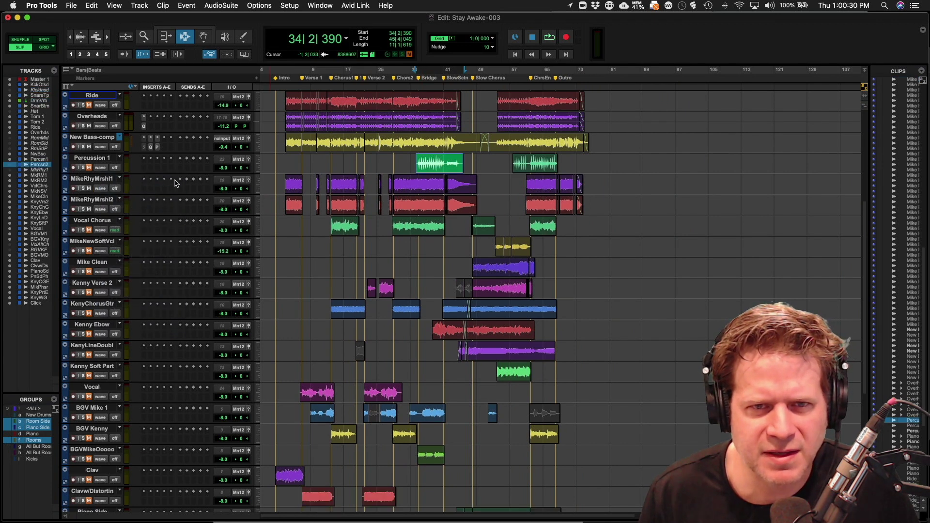
- Play the mix from around bar 31, just ahead of the Percussion 1 entry
left_click(425, 162)
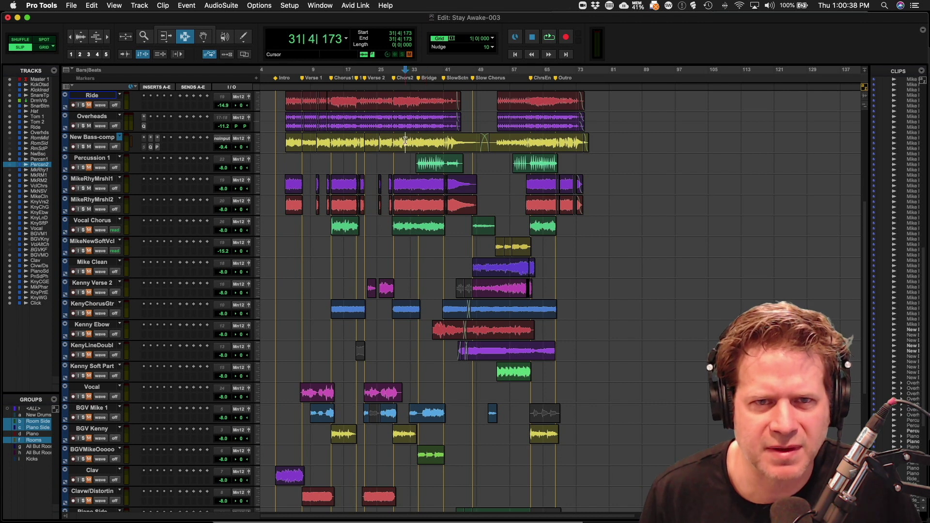
key("space")
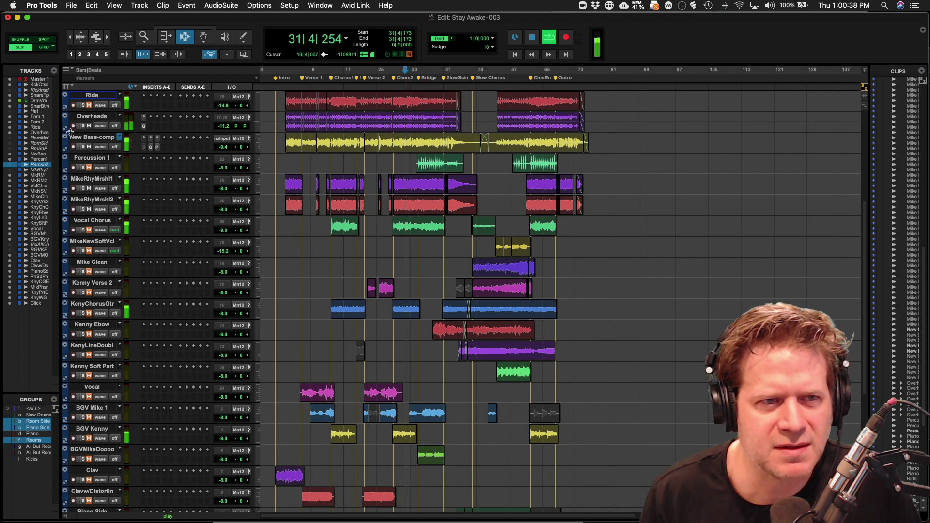
key("space")
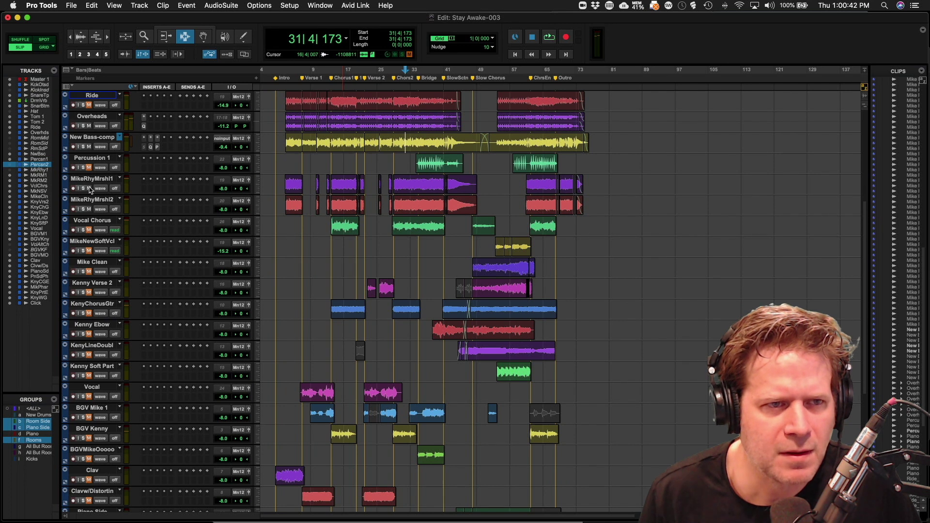
- Play from the start of the first Percussion 1 clip and pan that track to the right at 41
left_click(417, 159)
key("space")
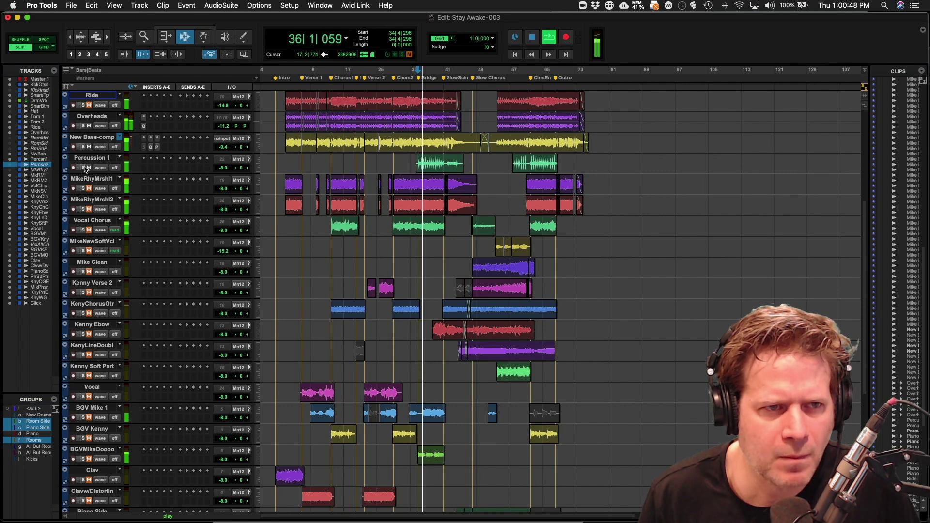
left_click_drag(241, 168, 248, 170)
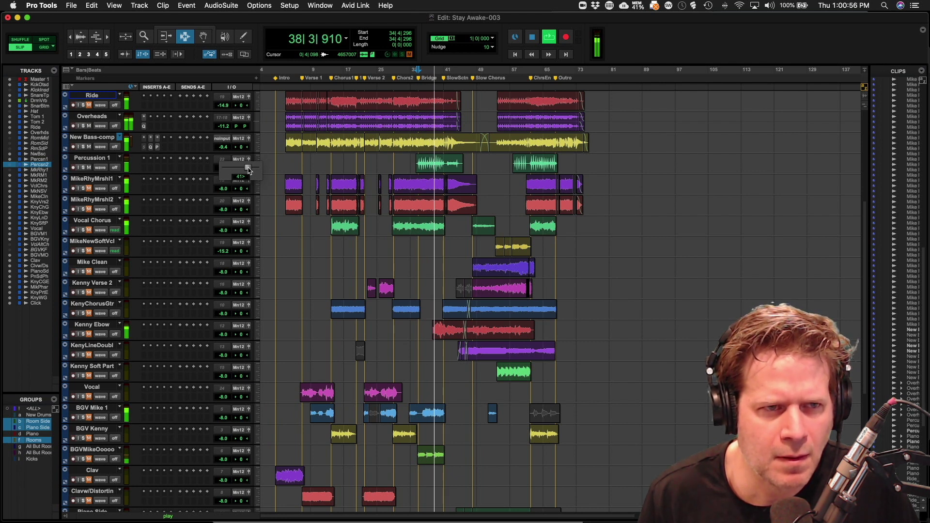
left_click_drag(249, 169, 248, 170)
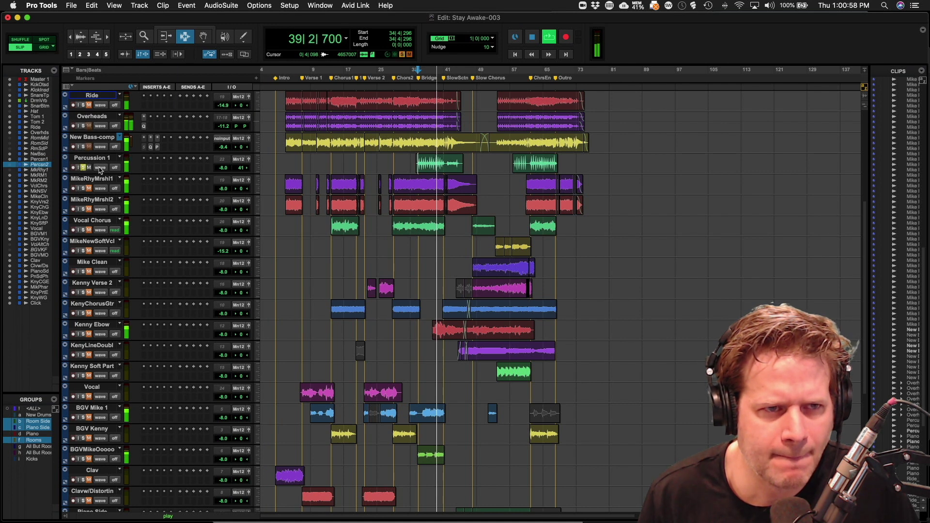
- Insert FabFilter Pro-Q 3 on Percussion 1, stop playback and move the plug-in window clear of the track's clips
left_click(145, 159)
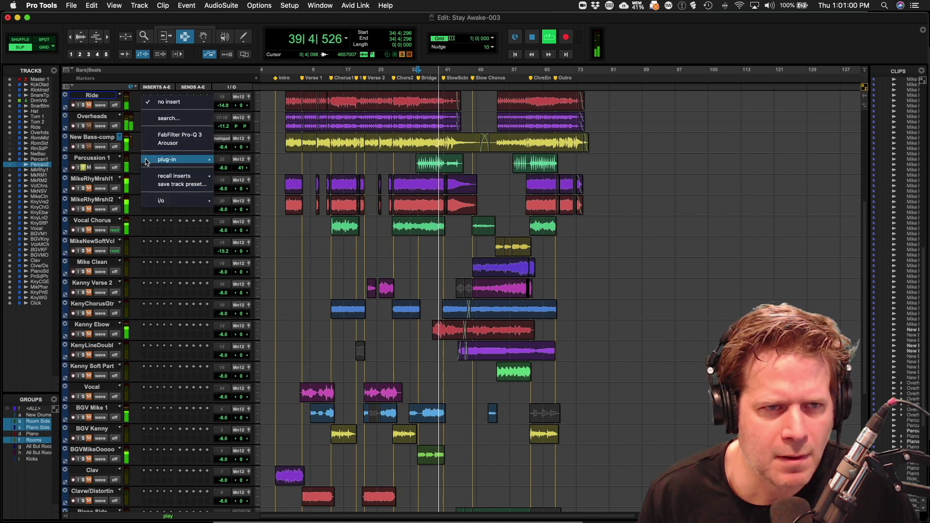
left_click(167, 136)
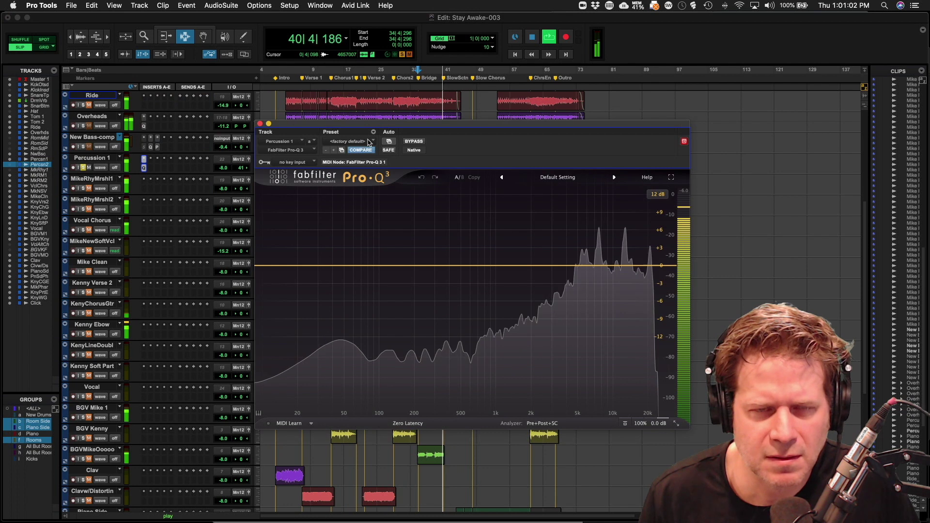
key("space")
left_click_drag(416, 132, 349, 235)
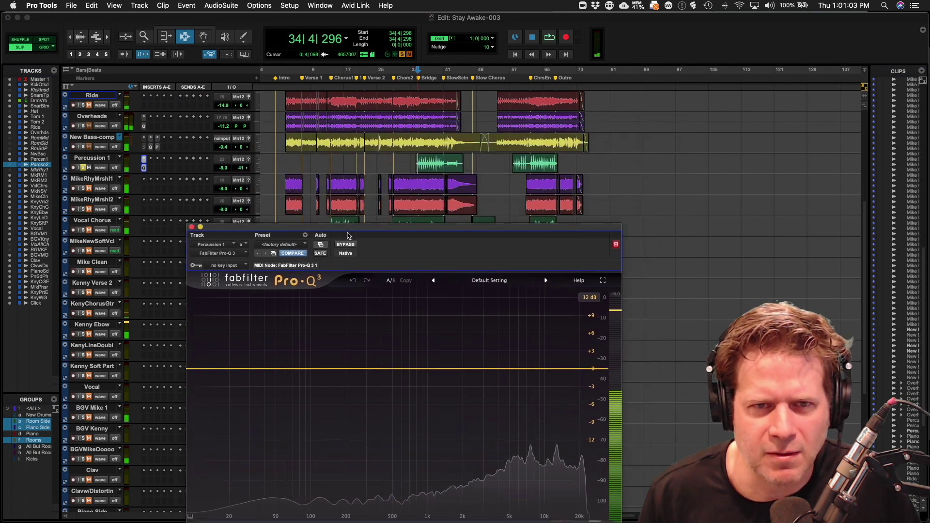
- Select the bridge passage of the Percussion 1 clip, play it, and add a bell boost of about 3.7 dB near 4.3 kHz
left_click(444, 167)
left_click_drag(441, 164, 428, 165)
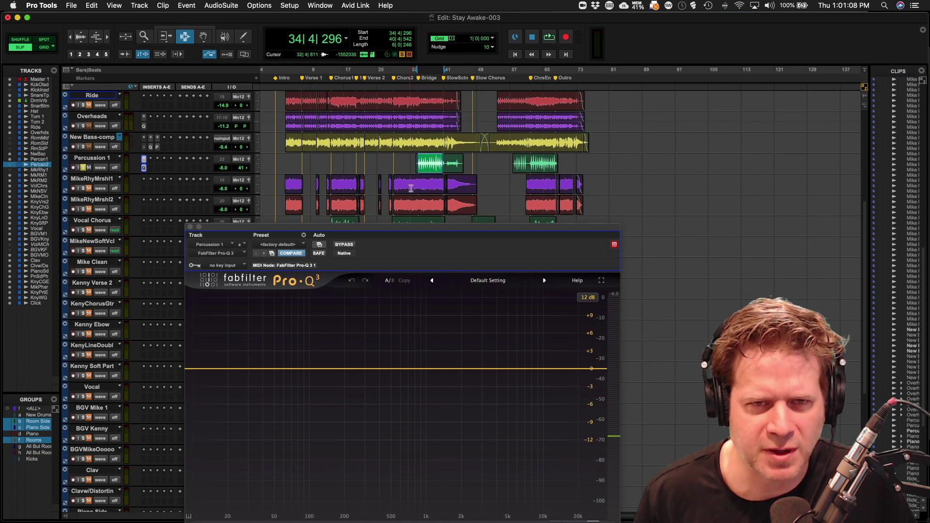
left_click_drag(450, 228, 465, 153)
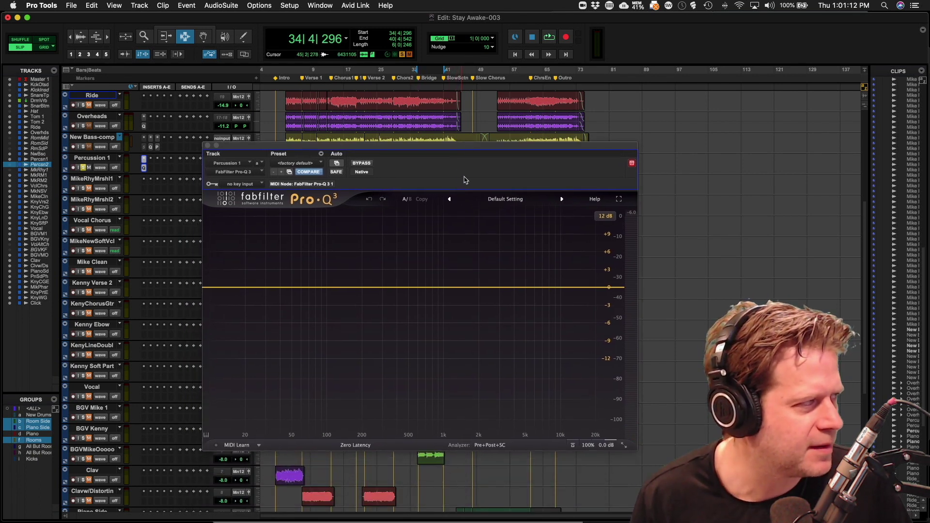
key("space")
left_click_drag(505, 287, 519, 265)
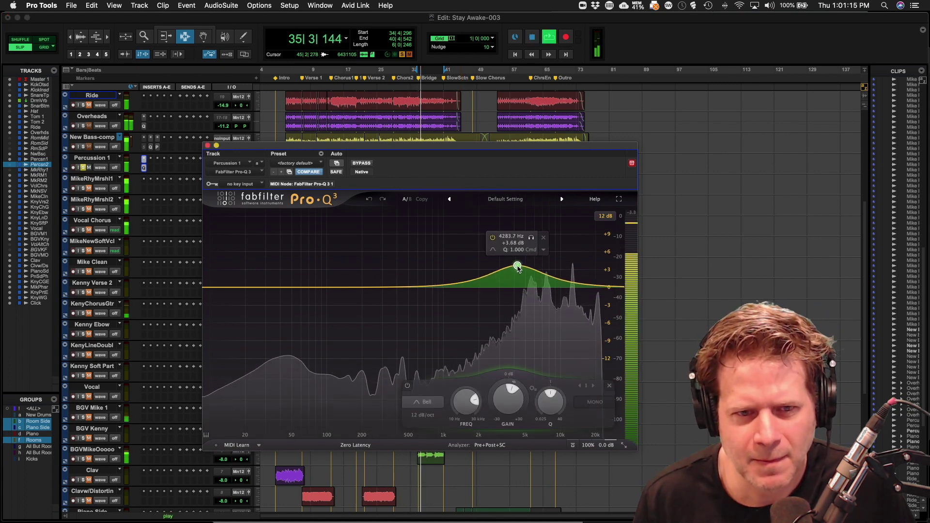
- Add a 24 dB/oct low cut at about 175 Hz to the Percussion 1 EQ and close the plug-in
left_click(325, 294)
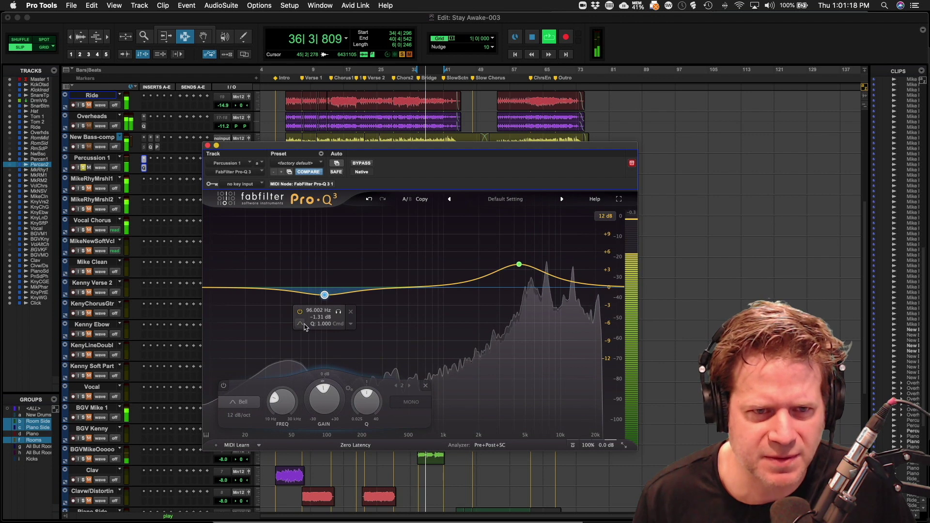
left_click(301, 324)
left_click(324, 338)
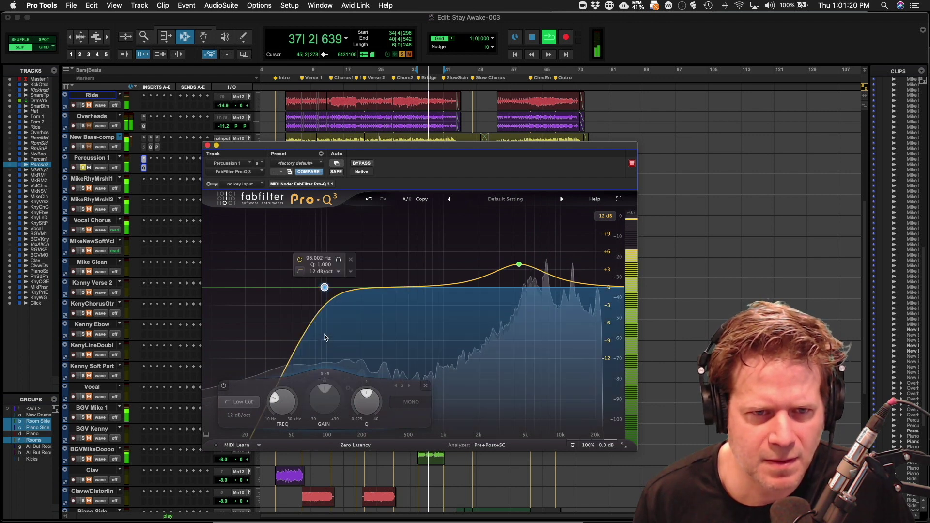
left_click(322, 271)
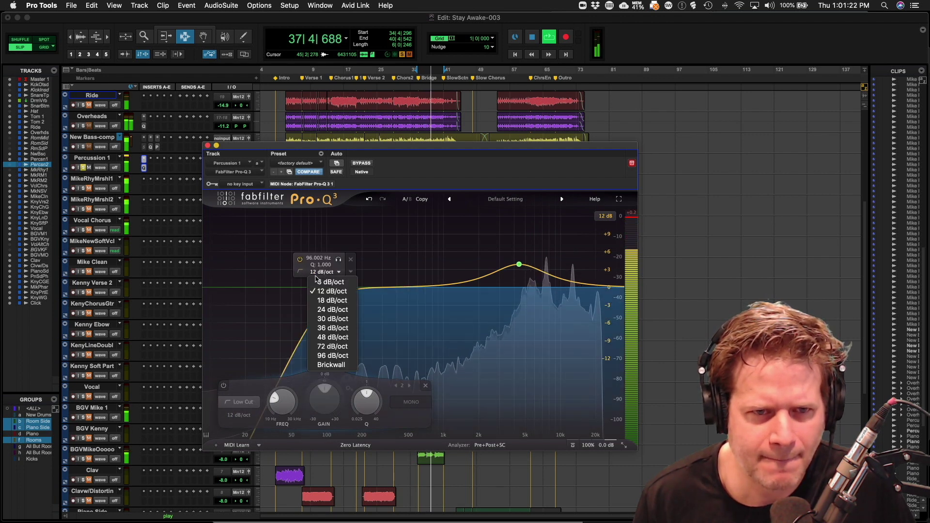
left_click(330, 310)
left_click_drag(284, 410, 299, 391)
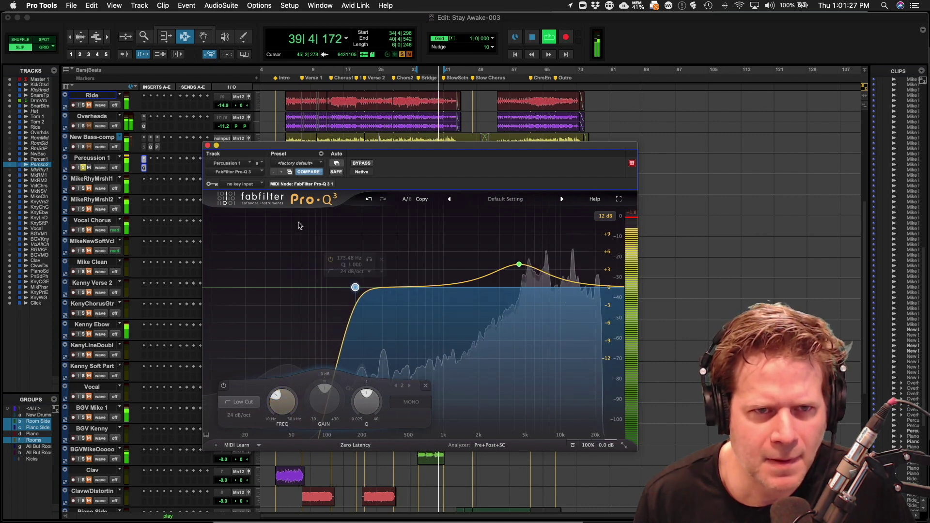
left_click(208, 146)
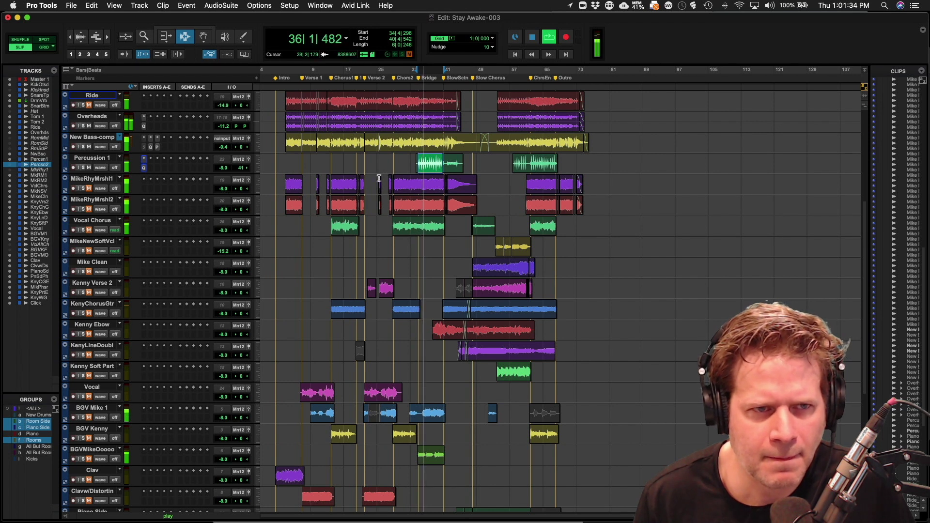
- Lower the New Bass-comp track volume to -10.1 dB and stop playback
left_click(225, 148)
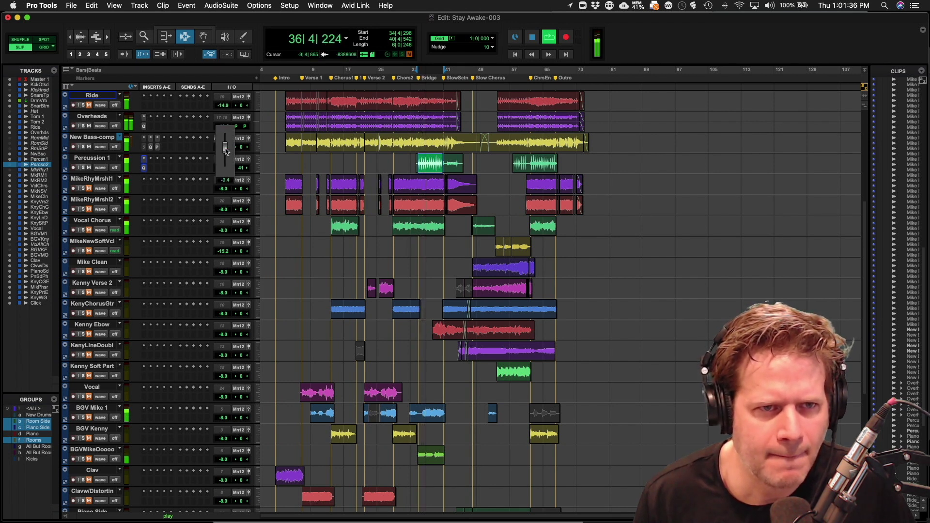
left_click_drag(225, 151, 226, 154)
key("space")
- Send Percussion 1 to the Drum Verb on send C at about -9.1 dB while playing the bridge
scroll(198, 162, "up", 1)
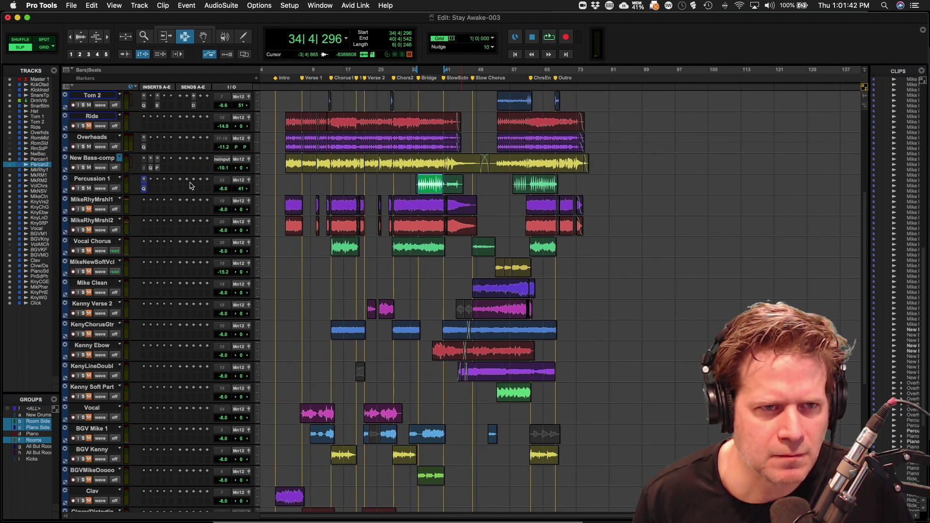
key("space")
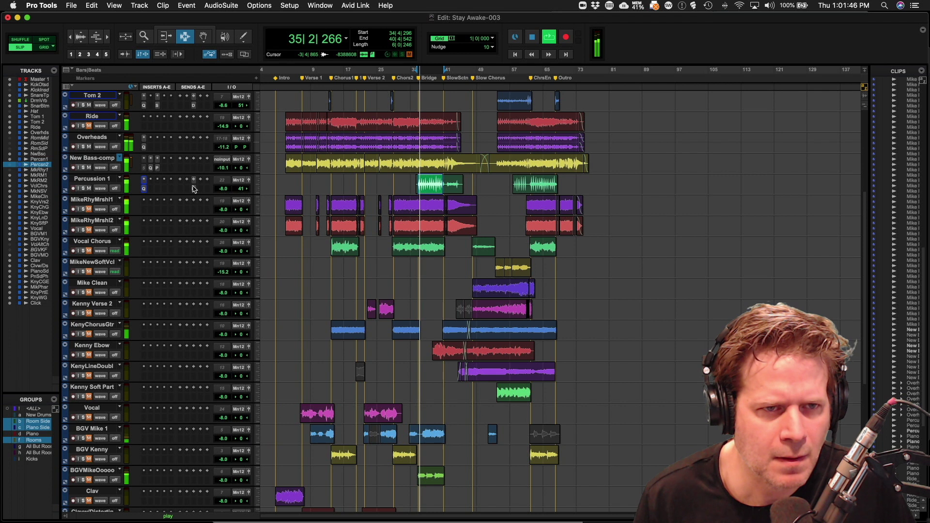
left_click(194, 189)
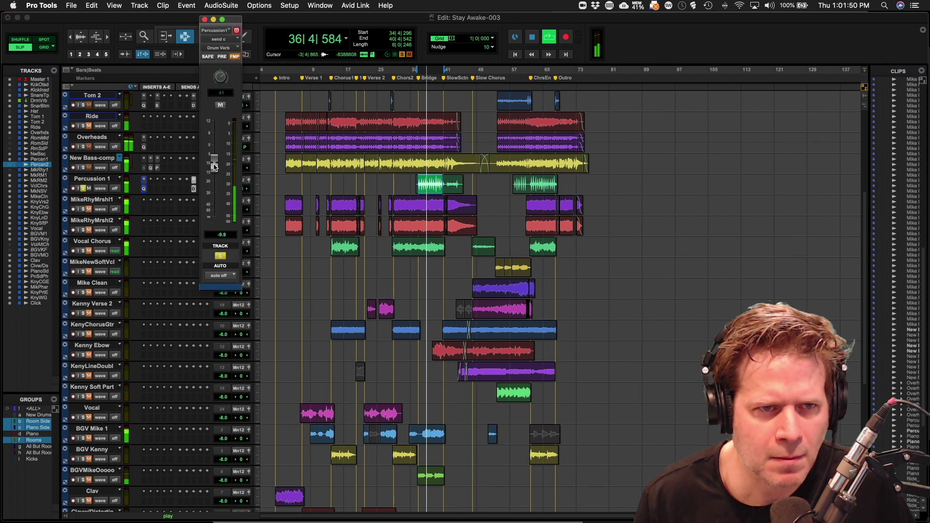
left_click_drag(215, 166, 214, 165)
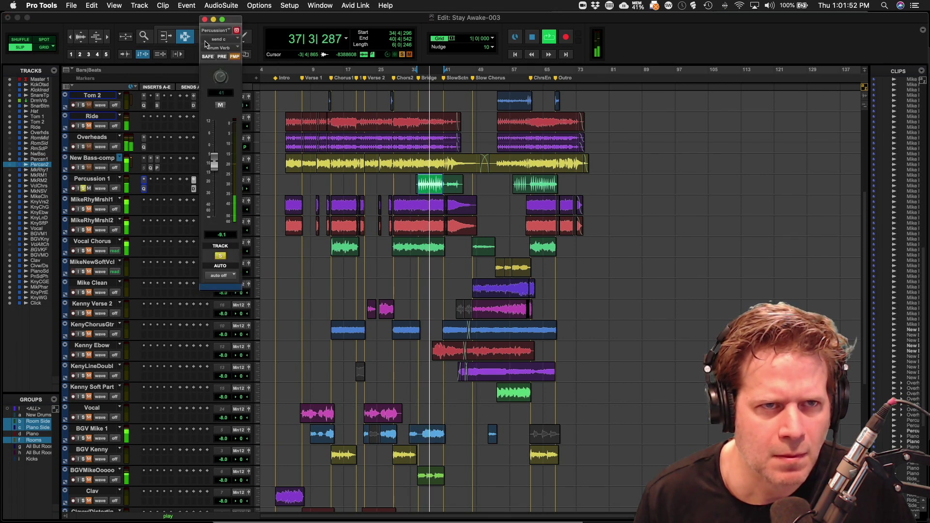
left_click(204, 19)
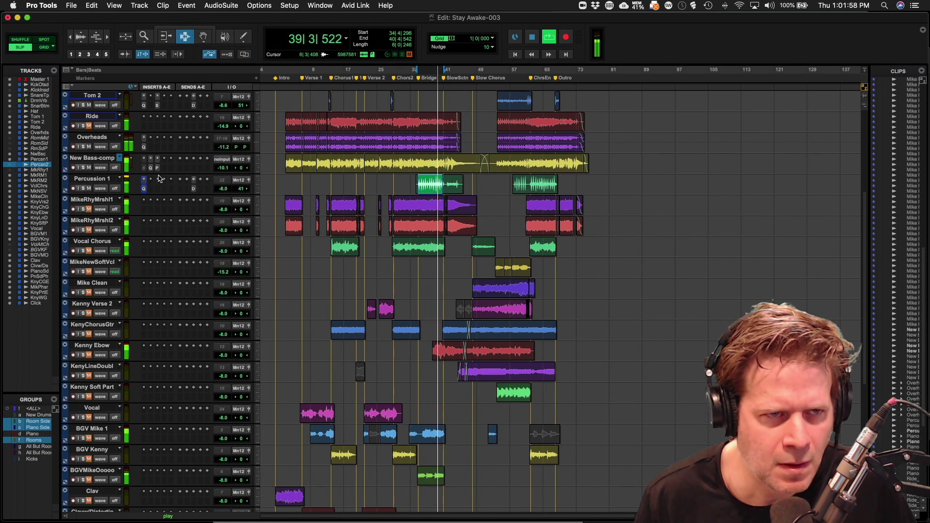
key("space")
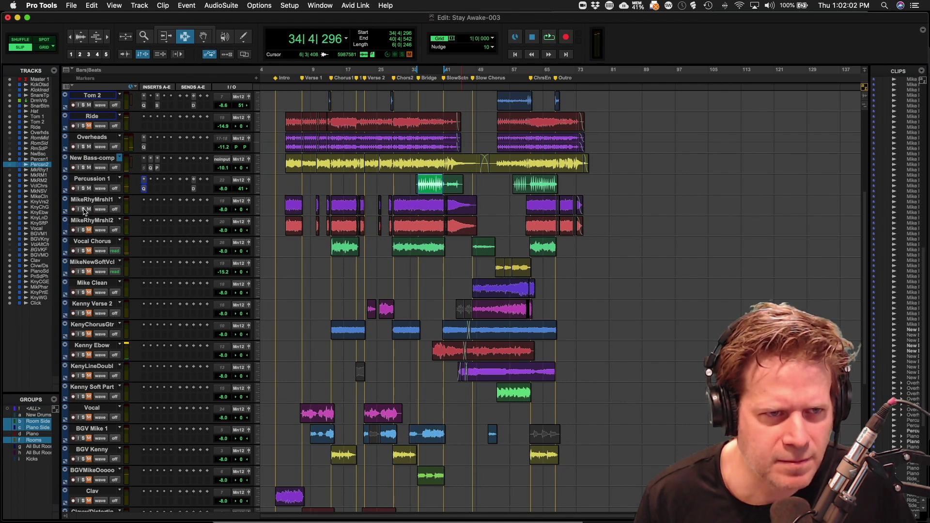
- Select the Chorus 2 clip on the first Marshall rhythm guitar track and play it
double_click(404, 208)
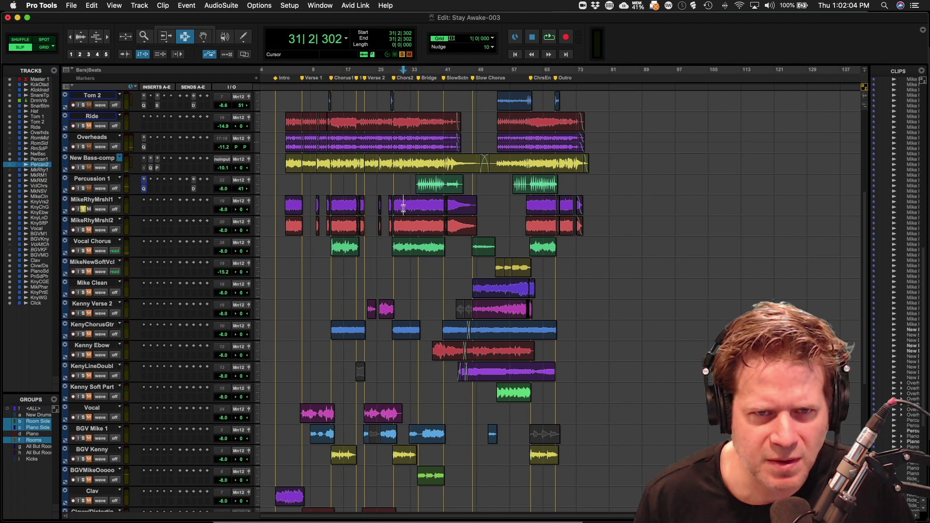
key("super+bracketright")
key("super+bracketright")
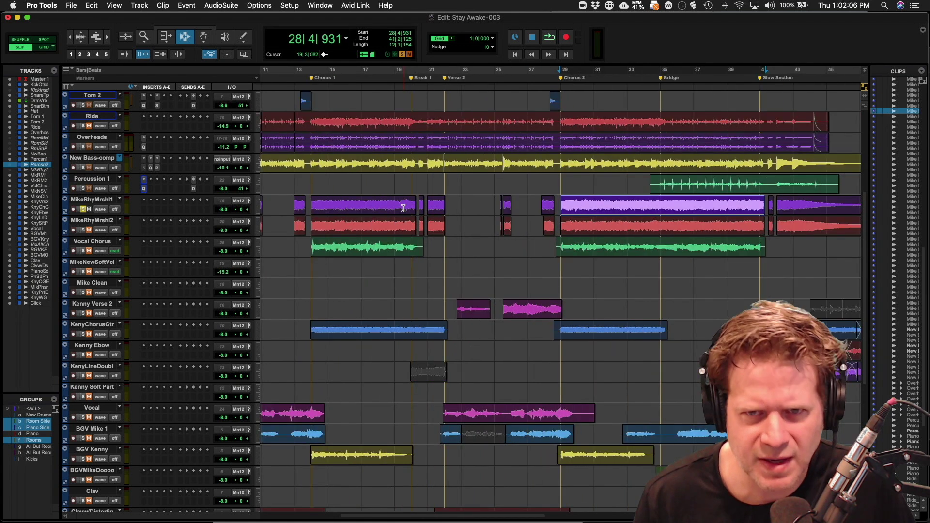
key("space")
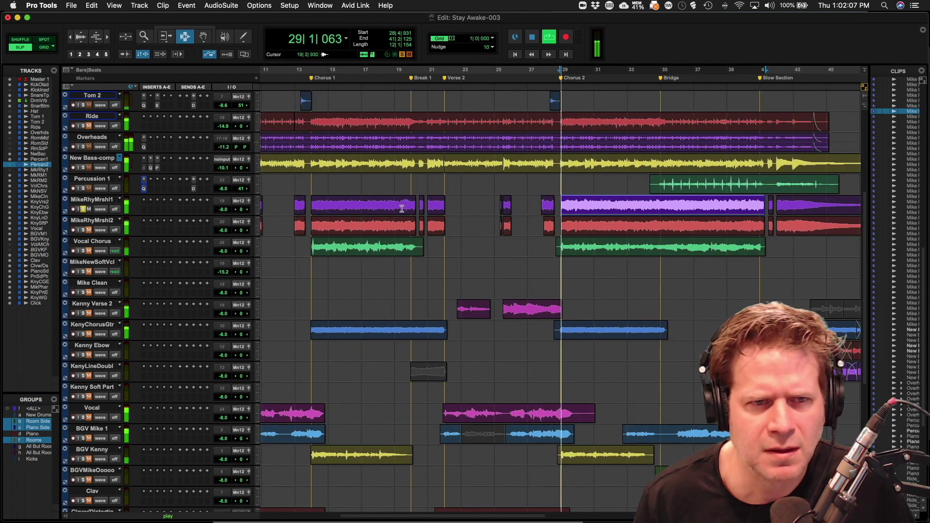
- Insert FabFilter Pro-Q 3 on the first Marshall rhythm guitar track and add a low-cut band at about 83 Hz
left_click(144, 201)
left_click(164, 179)
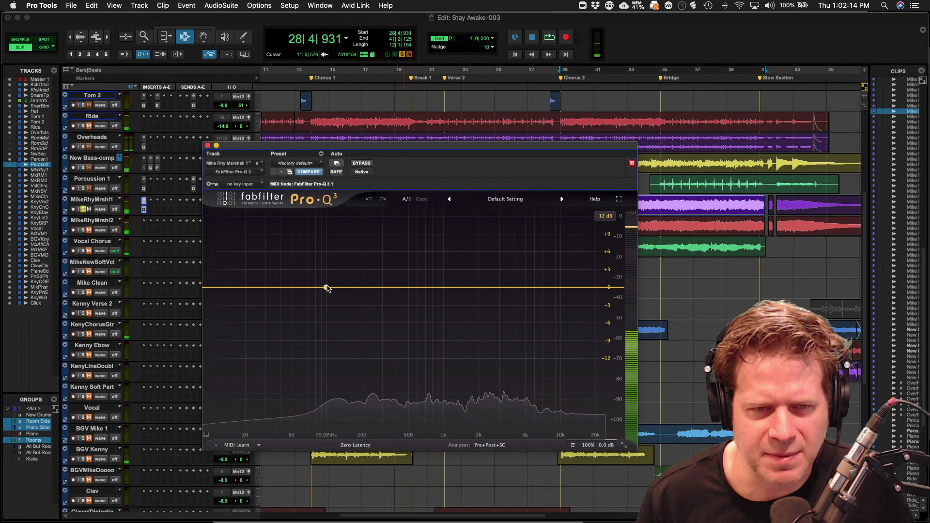
left_click_drag(318, 288, 318, 297)
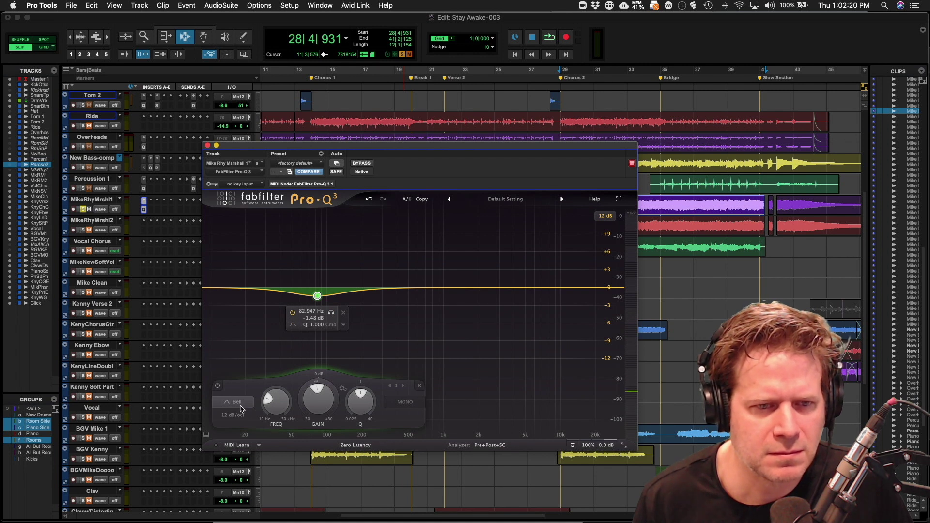
left_click(241, 408)
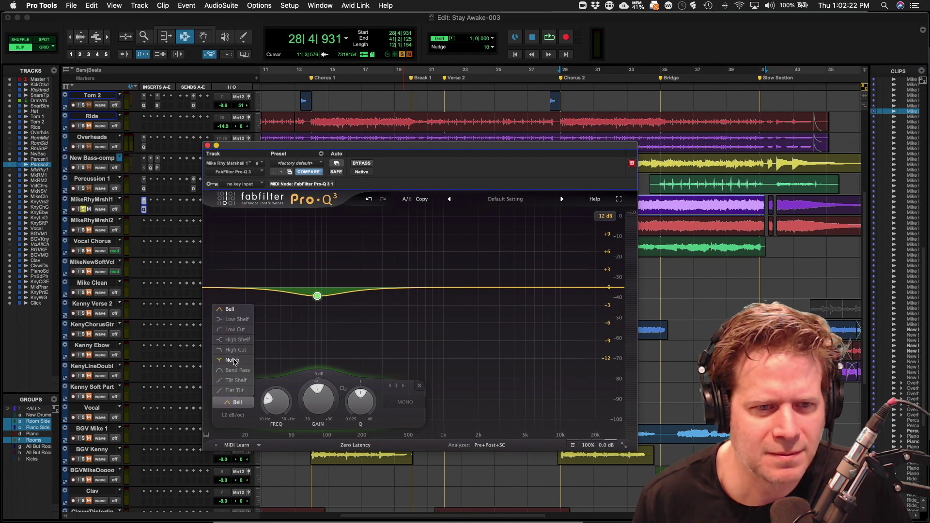
left_click(235, 330)
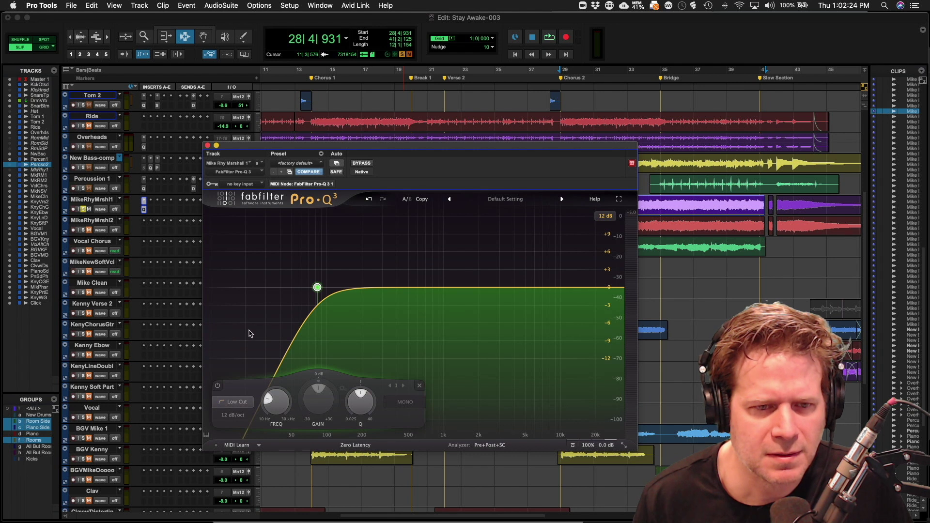
- Set the guitar's low cut to 24 dB/oct and raise its frequency to about 200 Hz during playback
key("space")
left_click(234, 416)
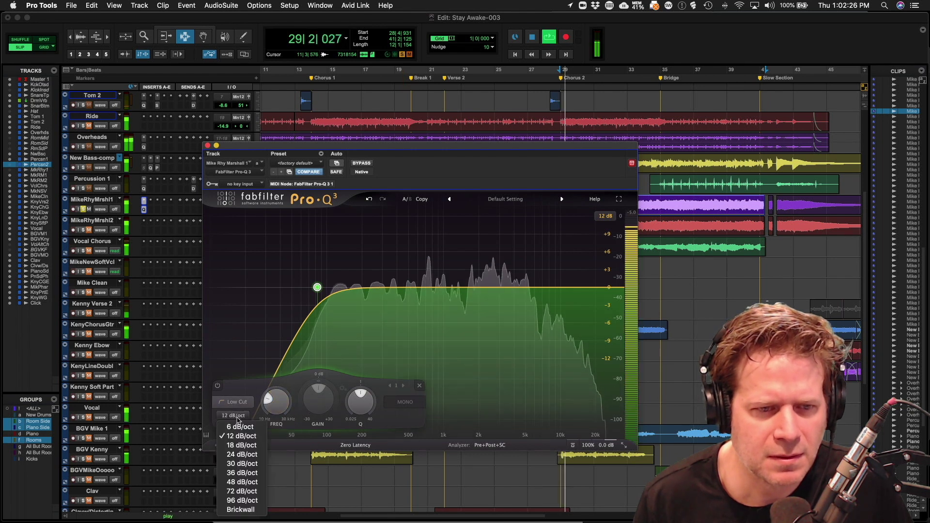
left_click(241, 454)
left_click_drag(271, 410, 287, 382)
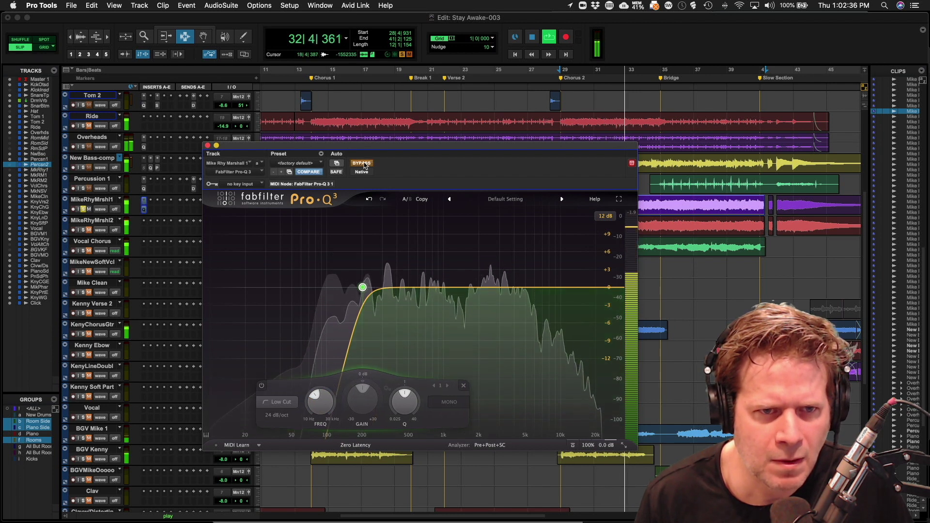
- Replay the Chorus 2 selection and take the guitar's EQ out of bypass to compare the sound
key("space")
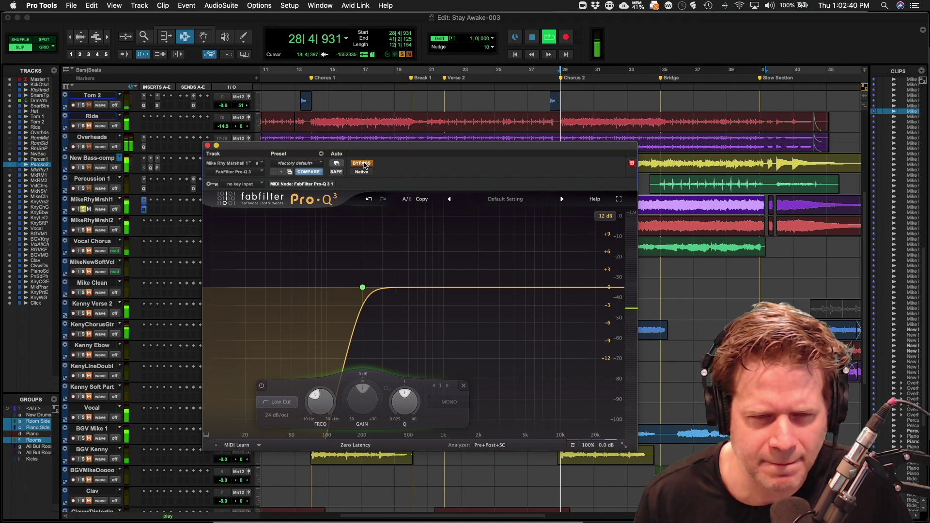
left_click(364, 165)
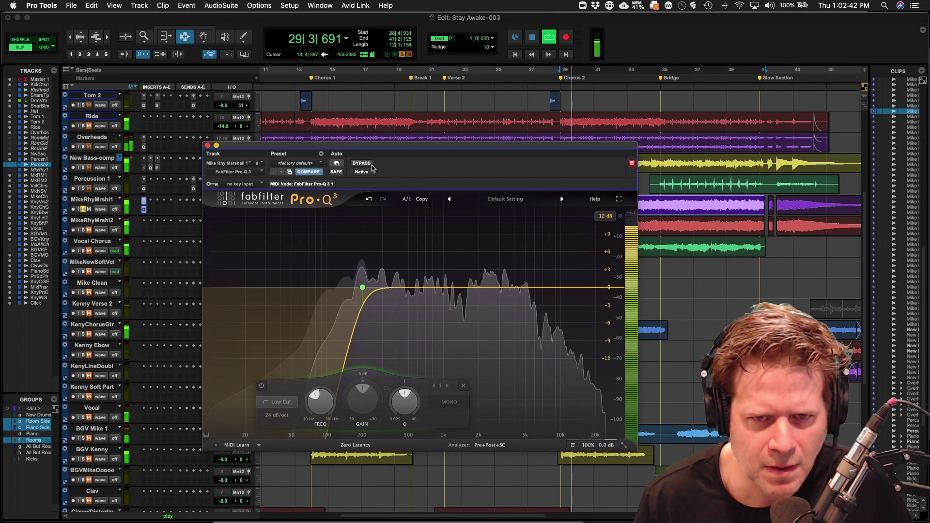
- Add a bell cut of about 2.9 dB near 826 Hz with Q about 1.47, and a gentle upper-mid bell boost, to the guitar's EQ
mouse_move(440, 288)
left_mouse_down()
mouse_move(436, 255)
mouse_move(434, 302)
left_mouse_up()
scroll(435, 301, "up", 3)
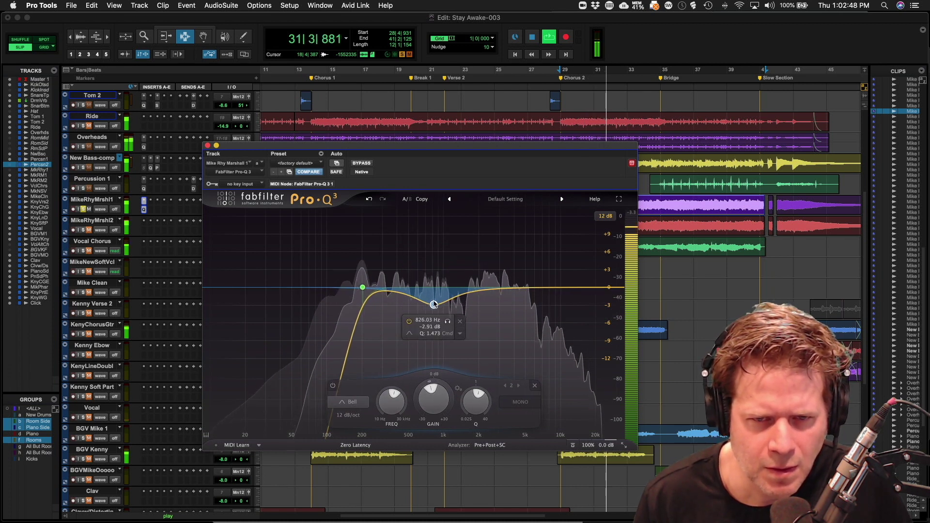
mouse_move(494, 289)
left_mouse_down()
mouse_move(491, 277)
mouse_move(500, 280)
left_mouse_up()
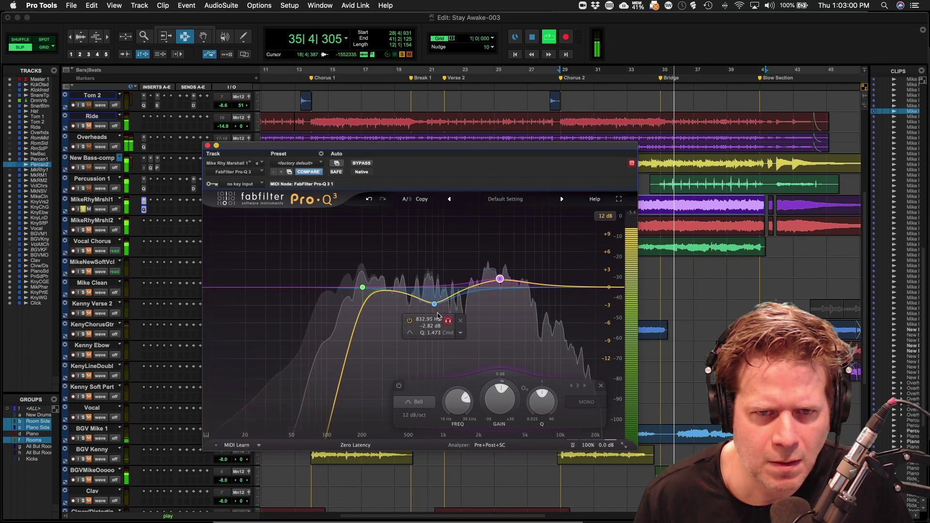
- Deepen the EQ's midrange cut, raise the 3 kHz boost to about +1.9 dB, and close the EQ
left_click_drag(436, 308, 431, 314)
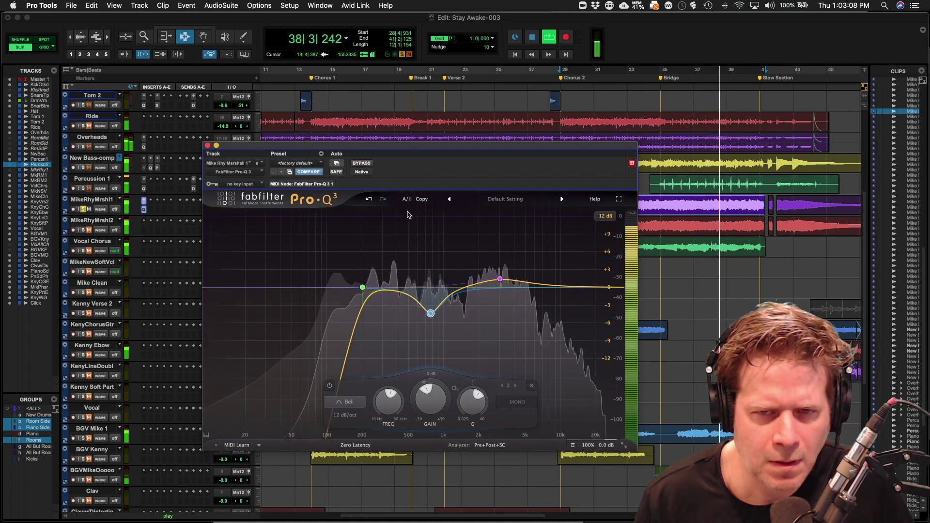
left_click_drag(500, 281, 500, 277)
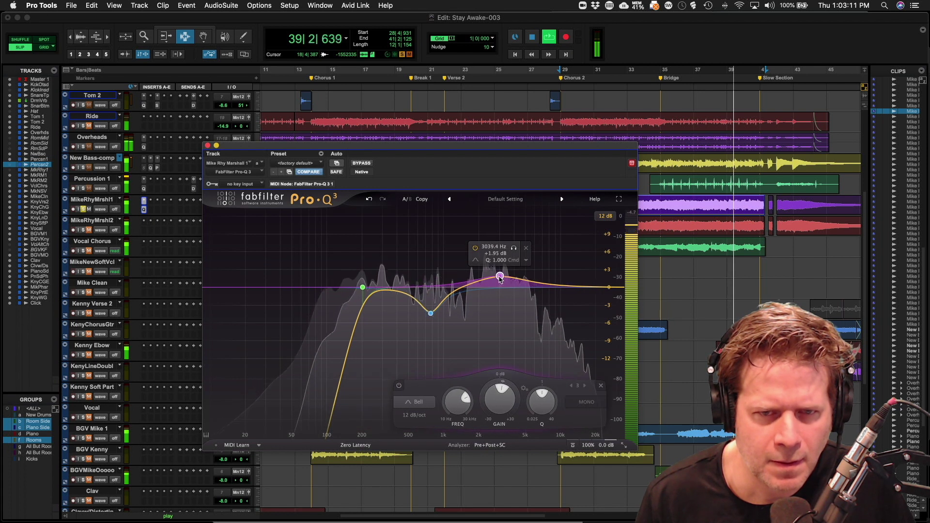
left_click(207, 145)
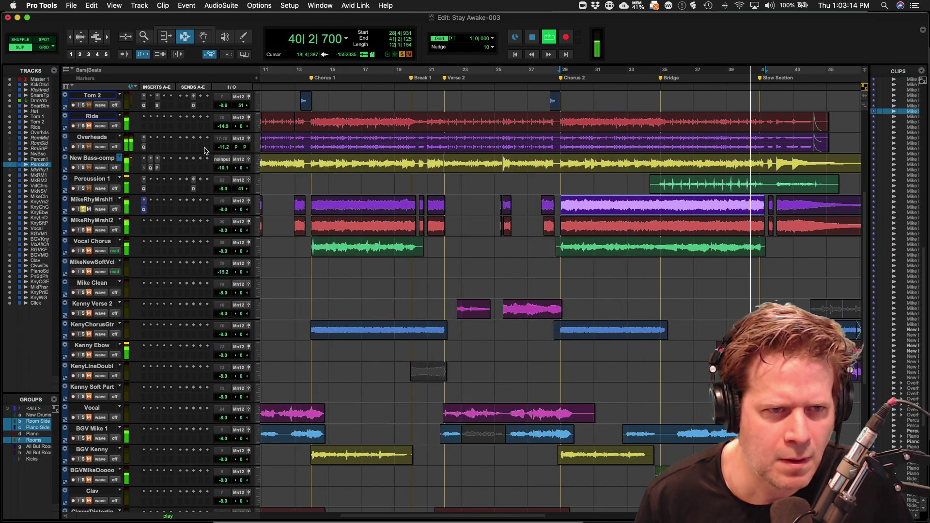
- Try the mono Lindell 254E and Lindell 354E compressors in the second insert slot of the first Marshall rhythm guitar track
left_click(151, 202)
mouse_move(177, 202)
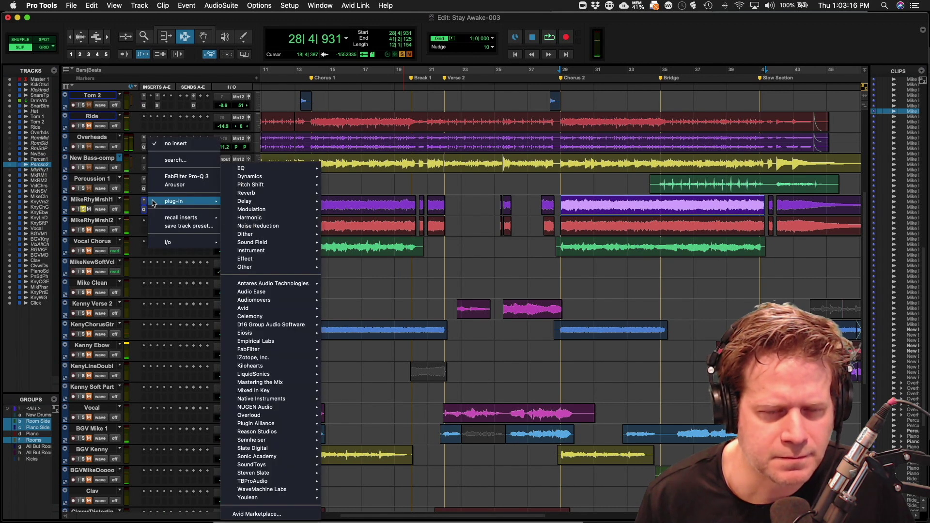
mouse_move(276, 213)
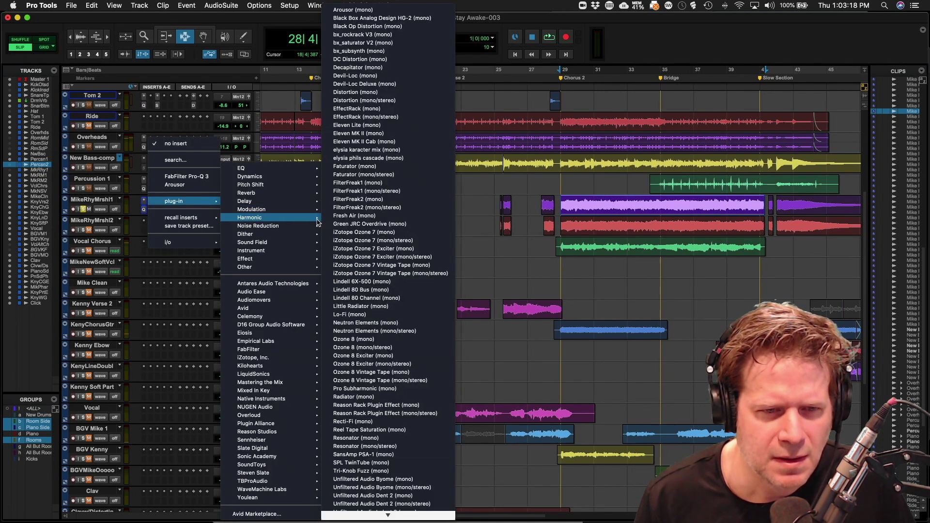
mouse_move(292, 461)
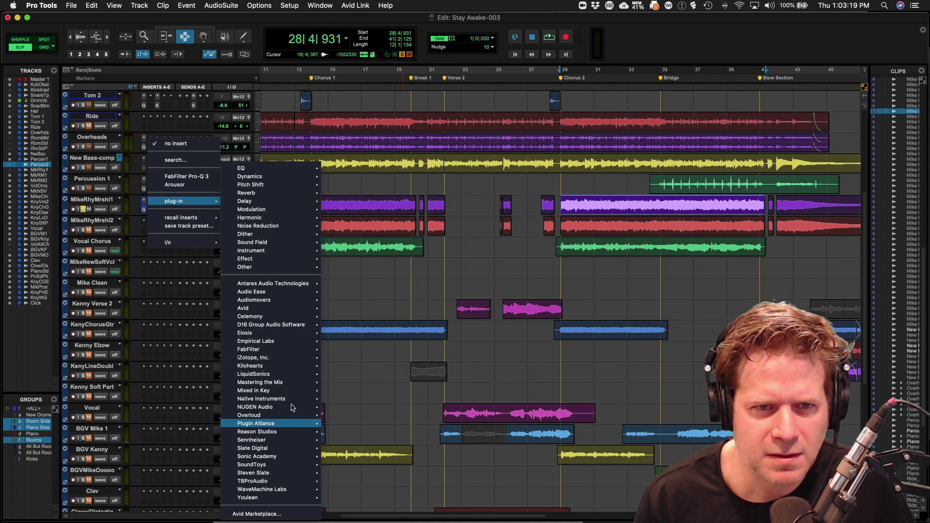
mouse_move(272, 176)
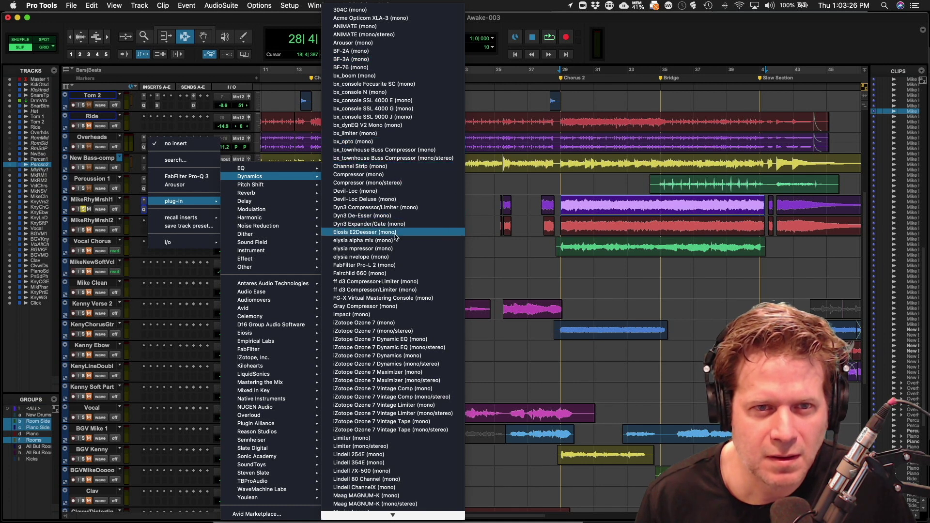
mouse_move(391, 518)
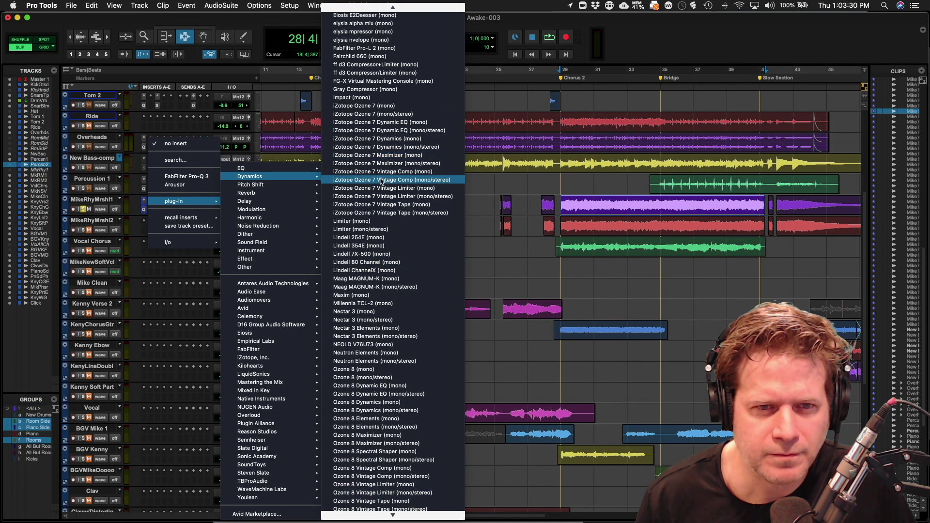
left_click(388, 237)
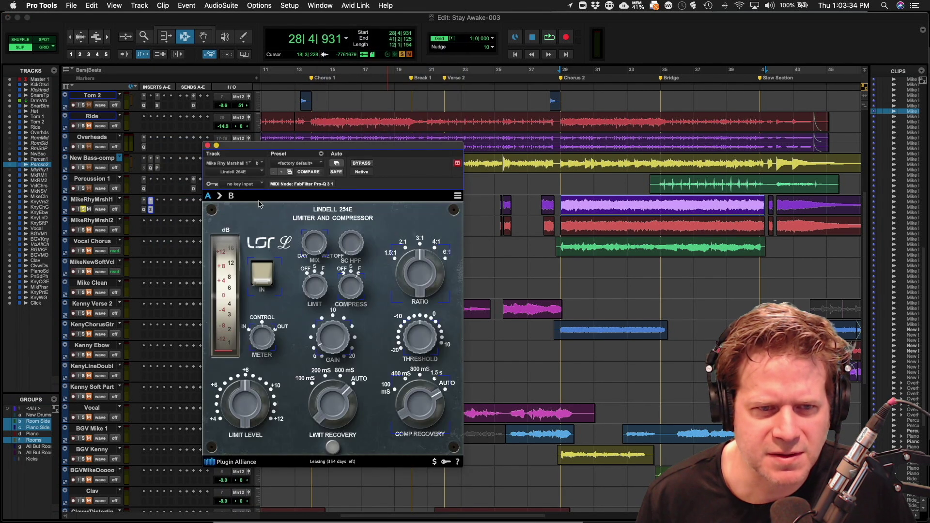
left_click(152, 204)
mouse_move(155, 201)
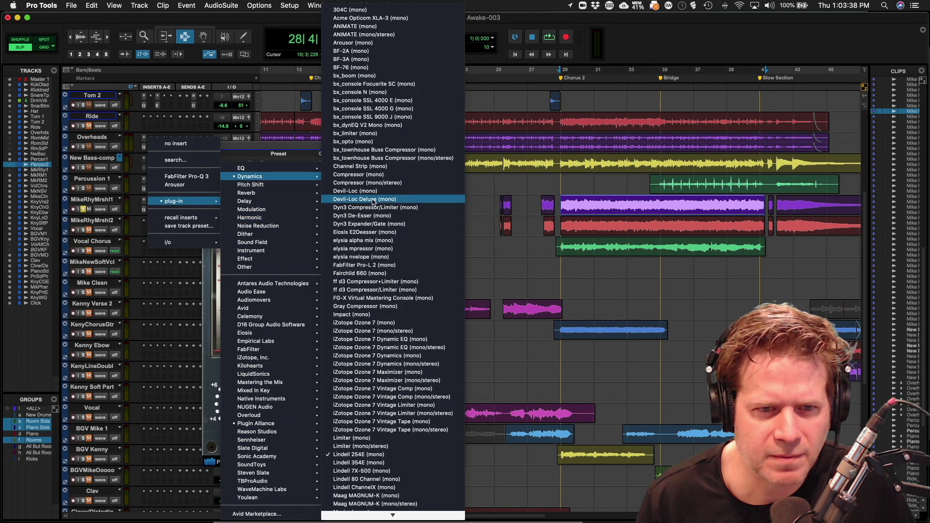
left_click(372, 456)
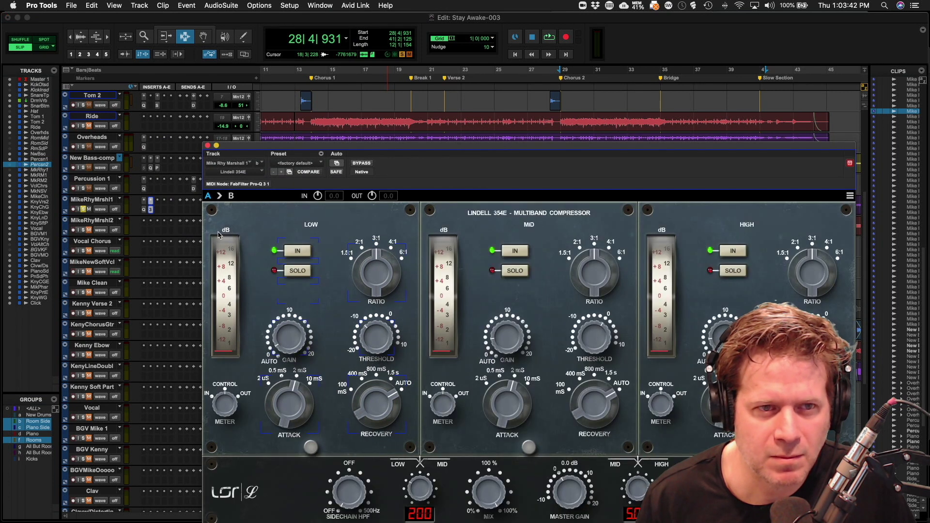
- Load the mono Lindell 7X-500 compressor in the second insert slot of the first Marshall rhythm guitar track
left_click(150, 201)
mouse_move(163, 202)
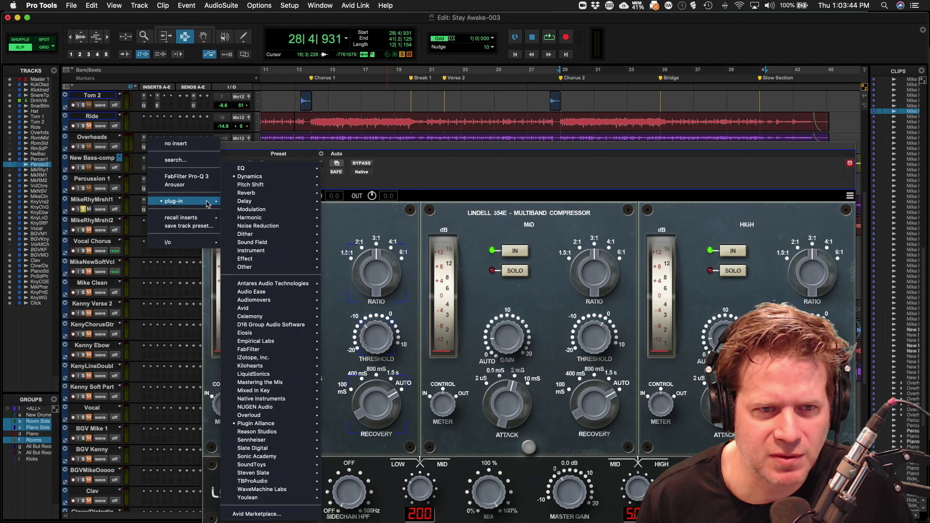
mouse_move(254, 179)
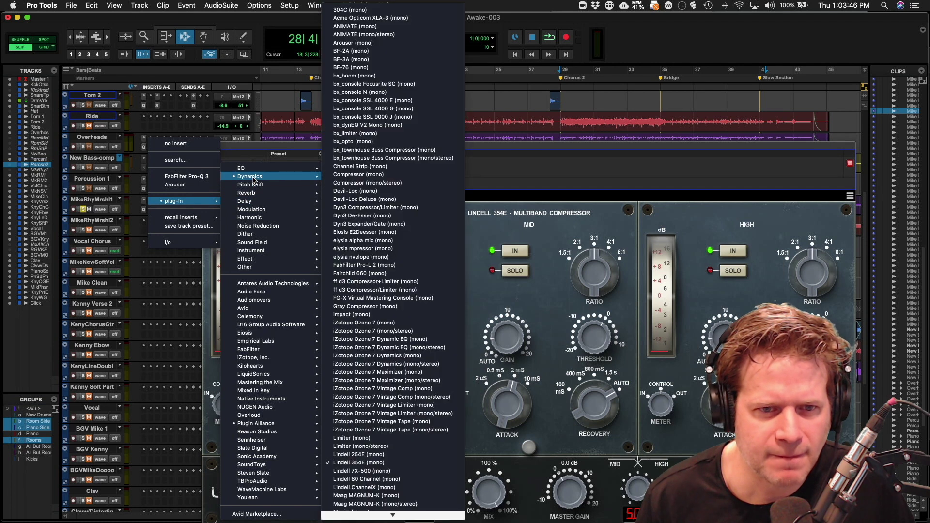
left_click(377, 471)
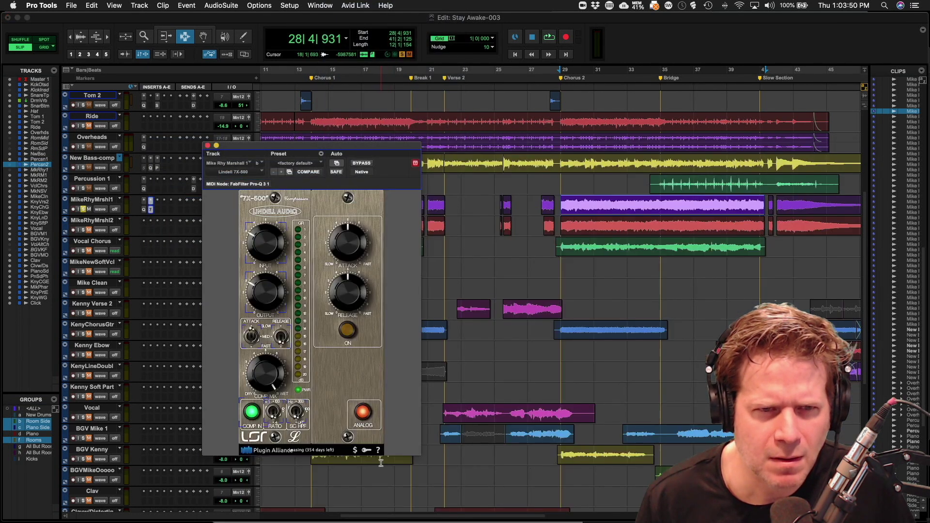
- Play the Chorus 2 selection, check the 7X-500 against bypass, and raise its input and output levels
key("space")
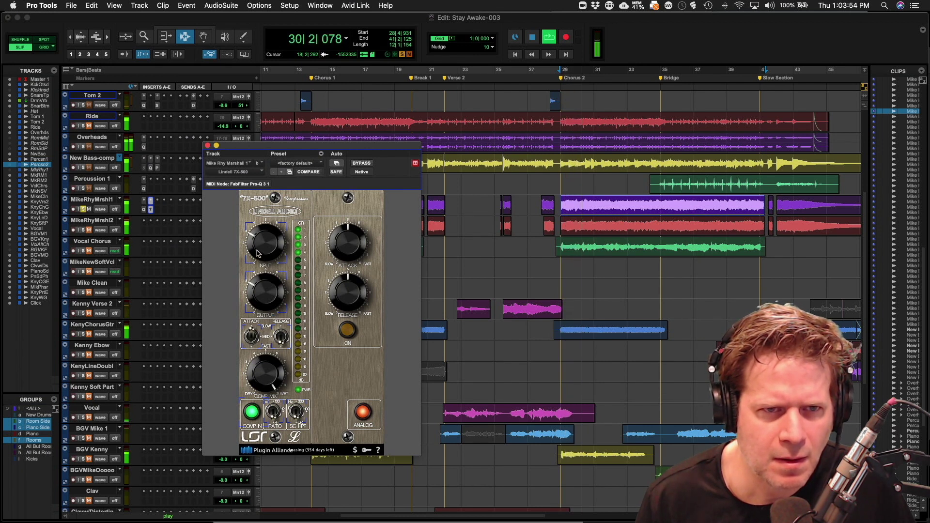
left_click(362, 163)
left_click(362, 163)
left_click_drag(255, 248, 254, 239)
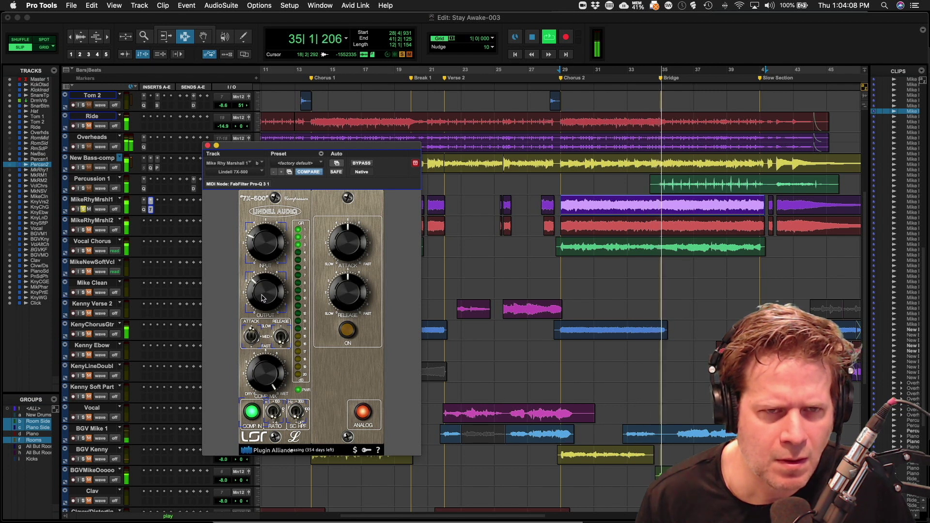
- Compare the guitar with the compressor active and bypassed, then stop playback and close the compressor
left_click(362, 164)
left_click(364, 164)
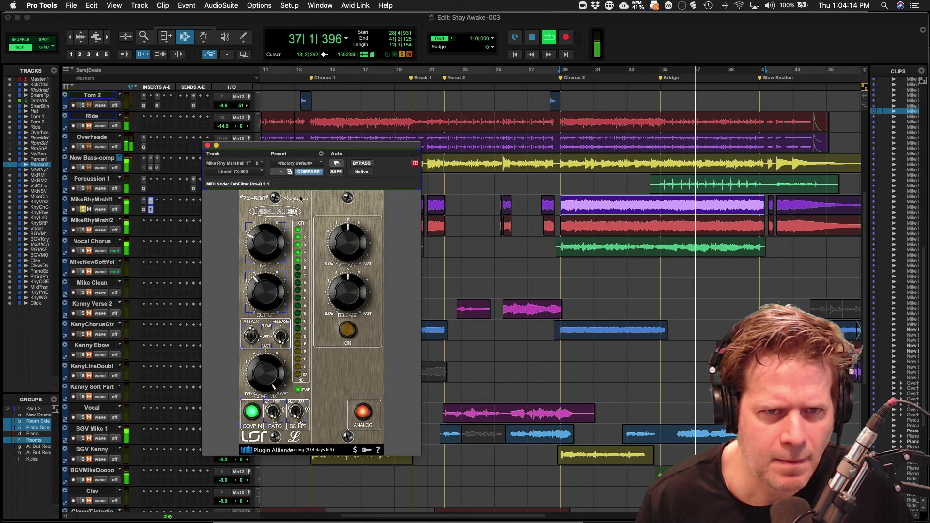
left_click(364, 165)
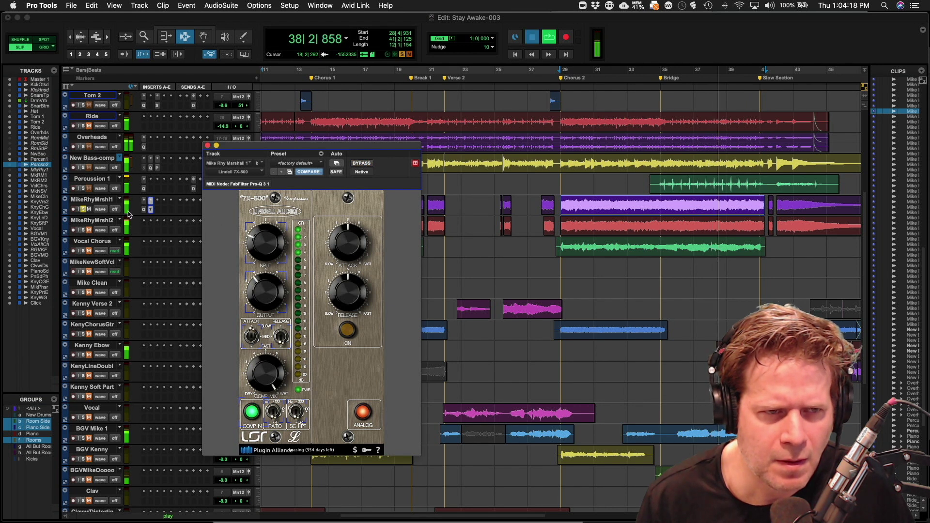
key("space")
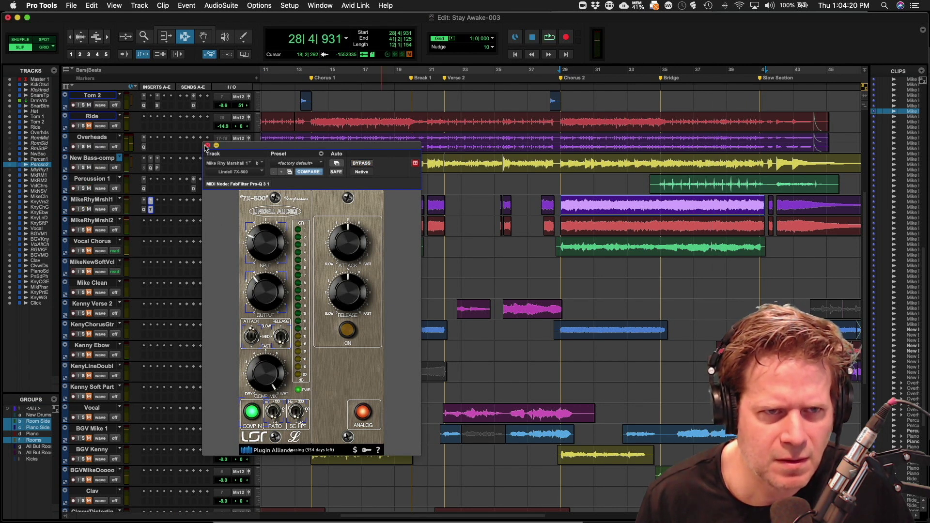
left_click(208, 145)
- Copy the EQ and compressor to the second Marshall rhythm guitar track and pan the two tracks to opposite sides at 100
key("space")
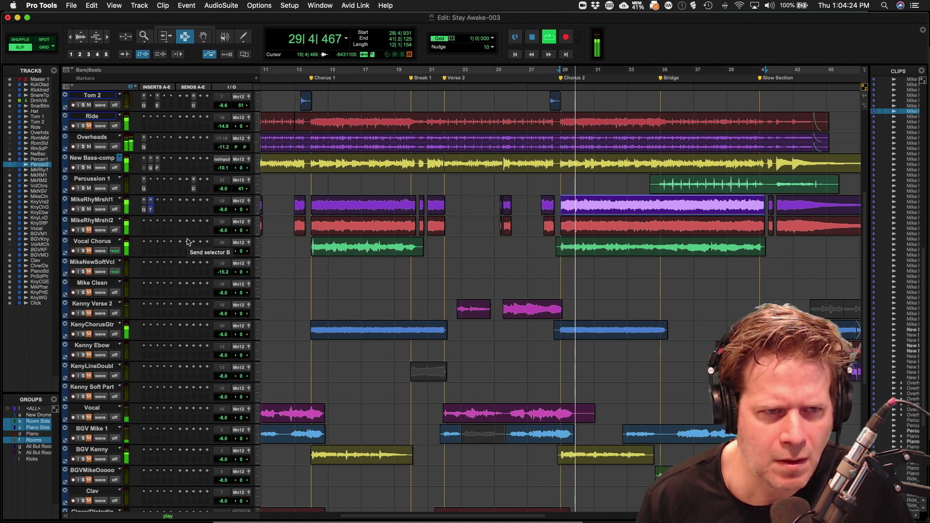
key("space")
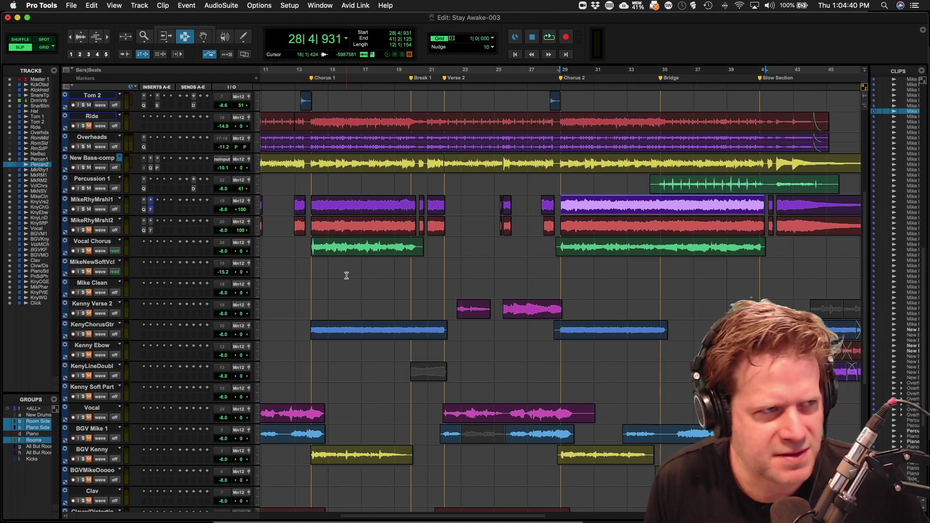
left_click(321, 234)
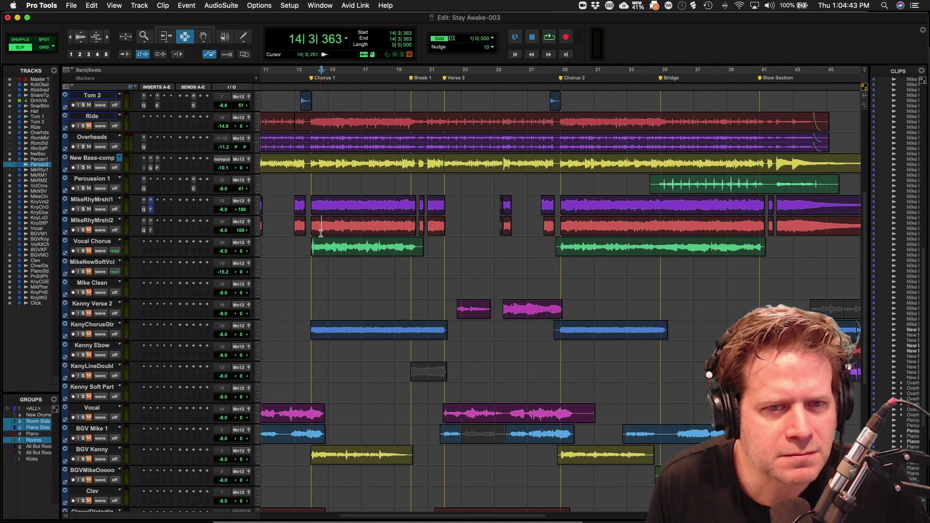
- Create a Mix/Edit group of the two Marshall rhythm guitar tracks, named with the guitarist's first name and "Rhy"
left_click(93, 200)
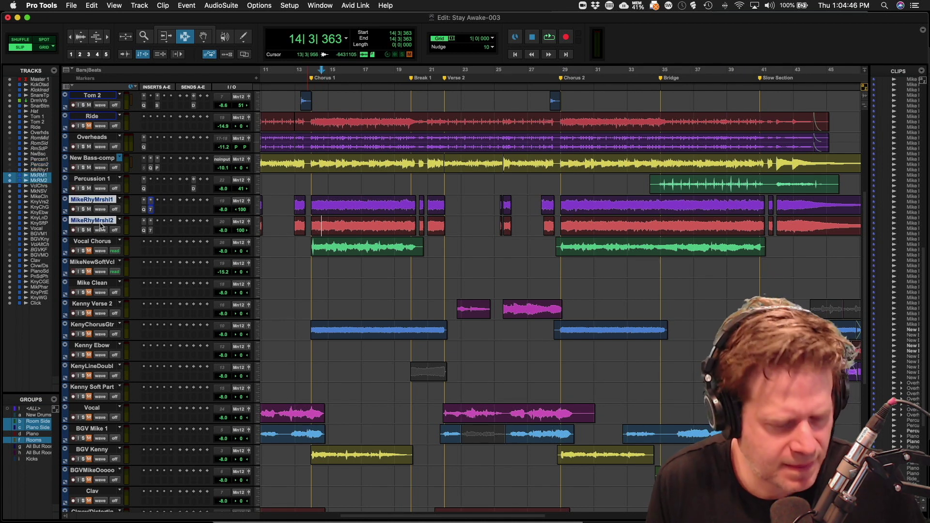
key("super+g")
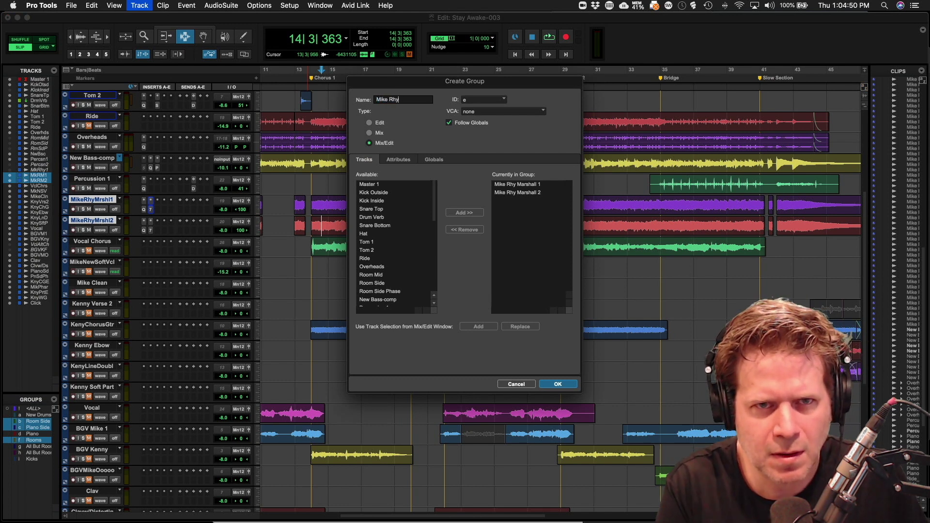
type("Mike Rhy")
key("Return")
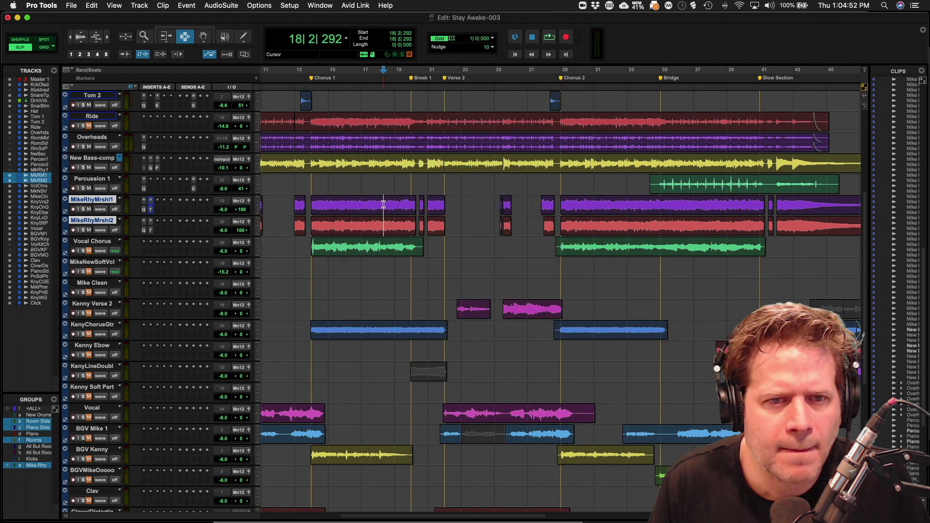
- Play the Chorus 1 clips of the grouped rhythm guitars and lower both track volumes to -11.9 dB
double_click(383, 204)
key("space")
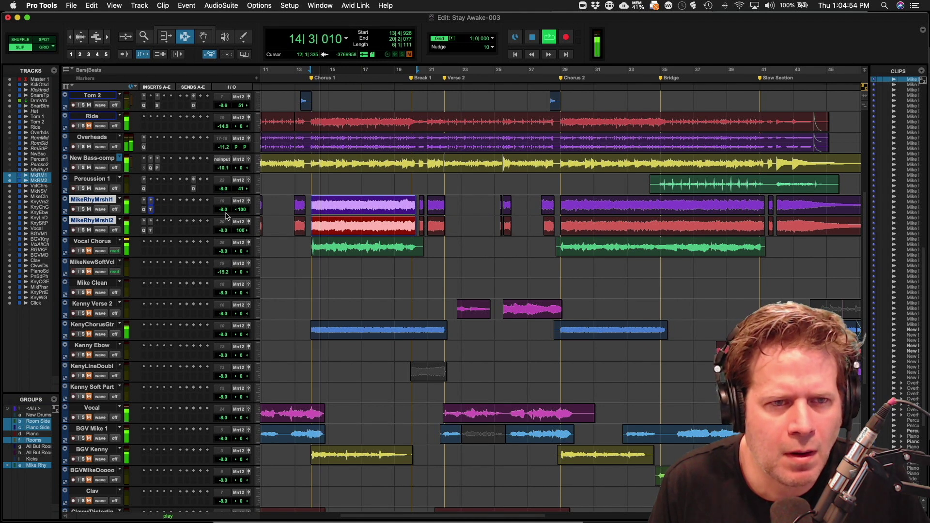
left_click_drag(226, 217, 226, 217)
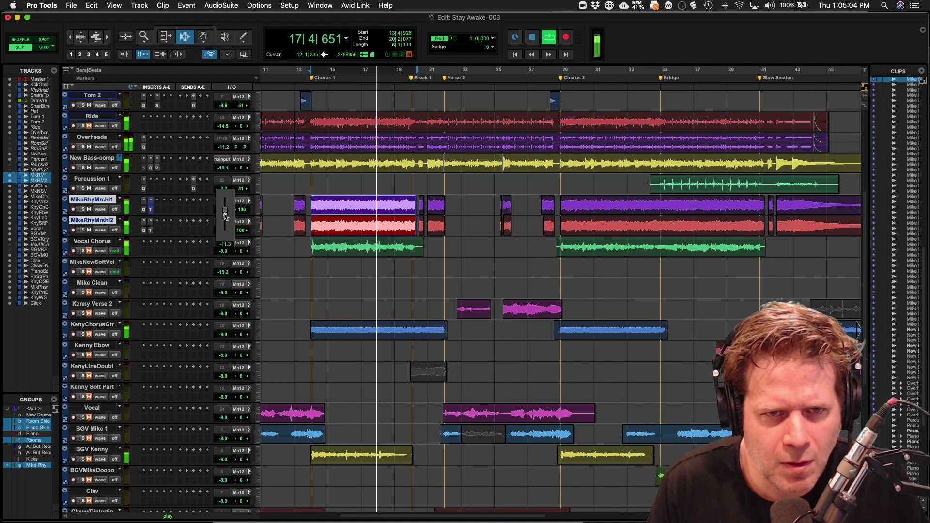
left_click_drag(225, 216, 226, 217)
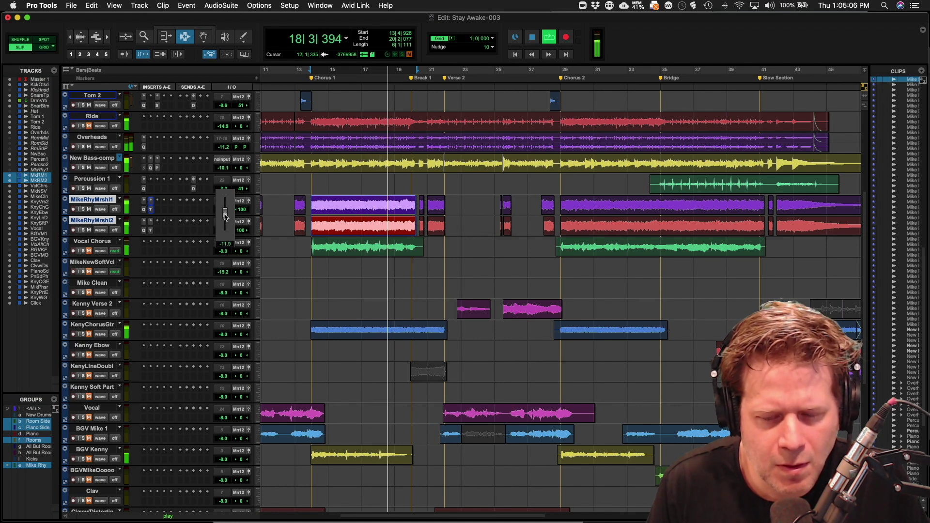
left_click_drag(225, 217, 225, 216)
key("space")
- Play the song from the rhythm guitars' first entrance in the intro and review the remaining tracks
key("r")
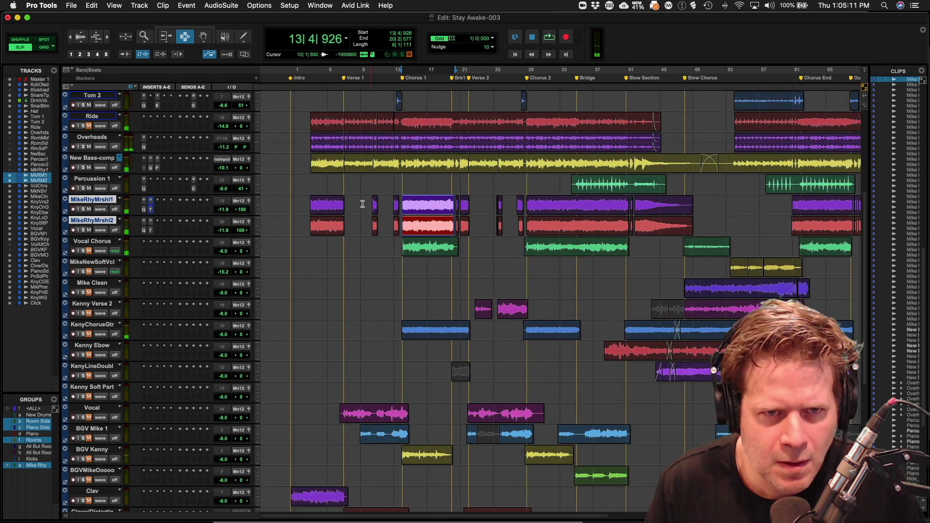
left_click(314, 193)
key("space")
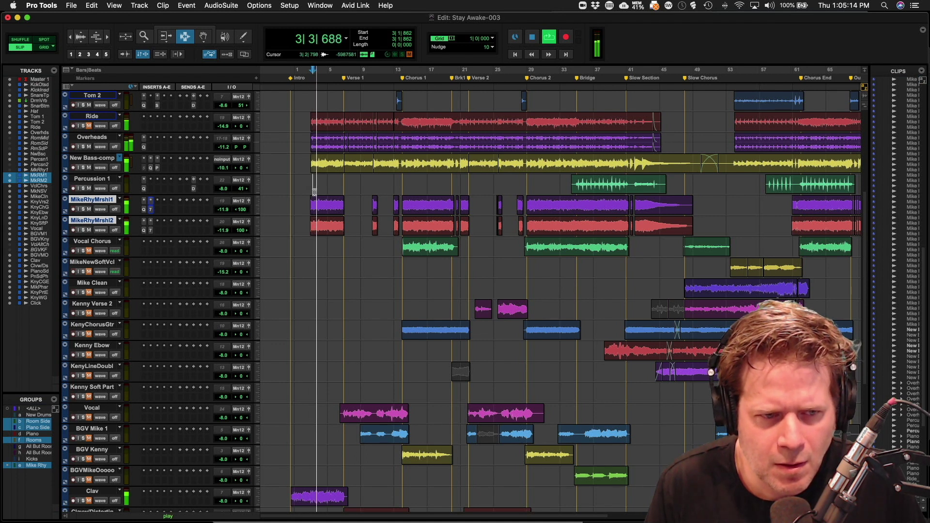
scroll(314, 193, "down", 10)
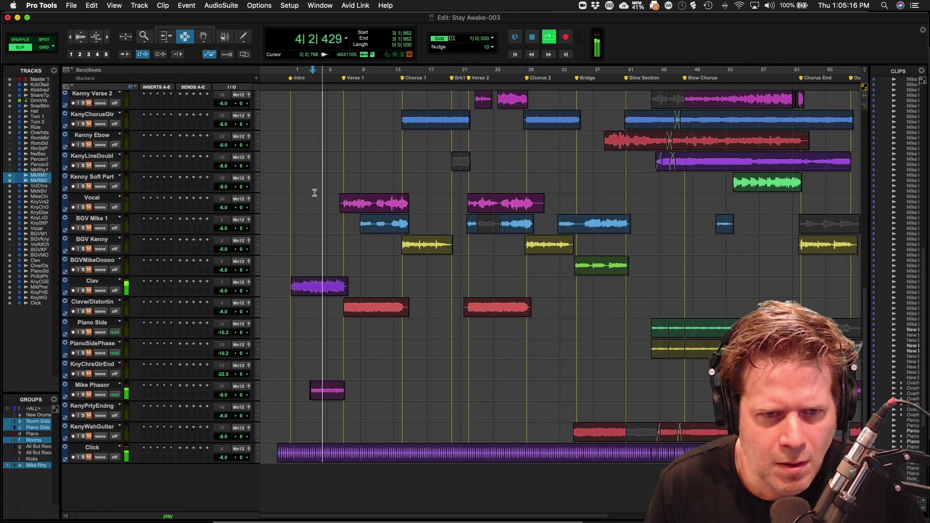
scroll(314, 193, "up", 1)
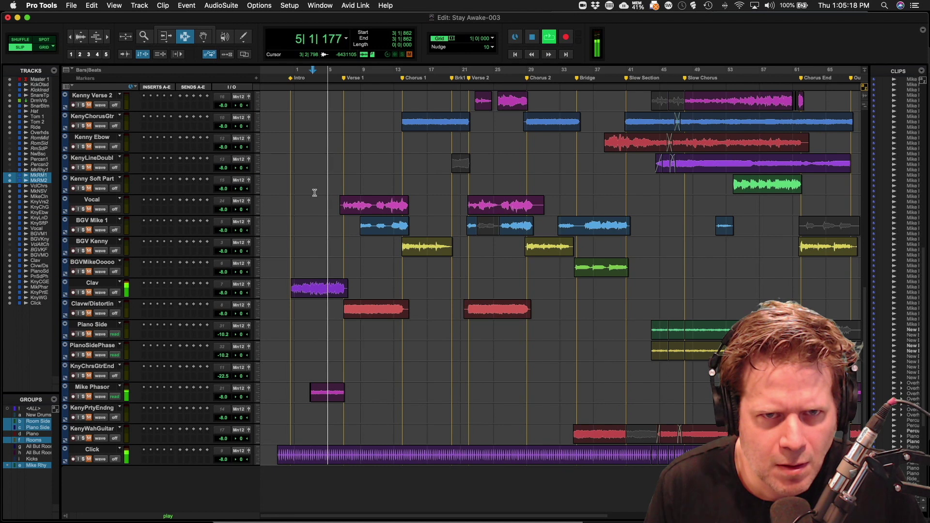
scroll(315, 193, "up", 5)
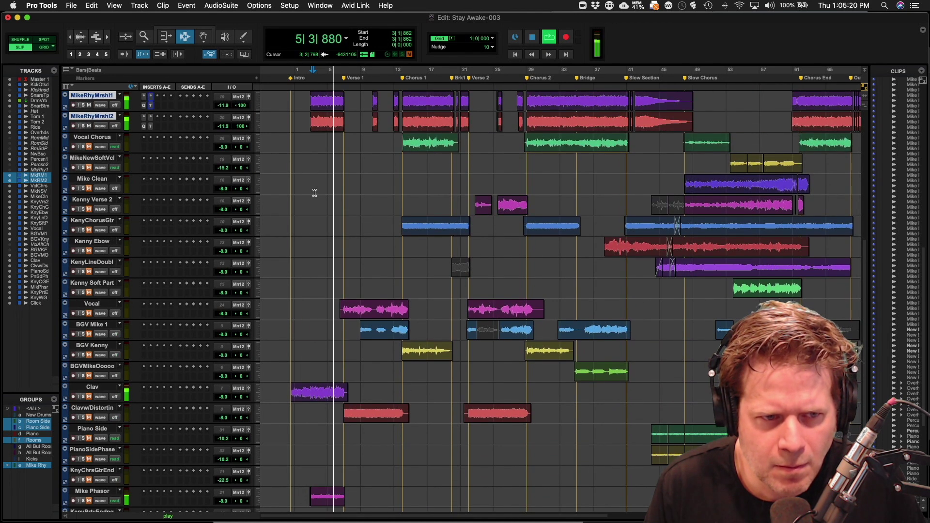
- Move the Clav w/ Distortion track directly below the two Marshall rhythm guitar tracks
scroll(314, 193, "up", 2)
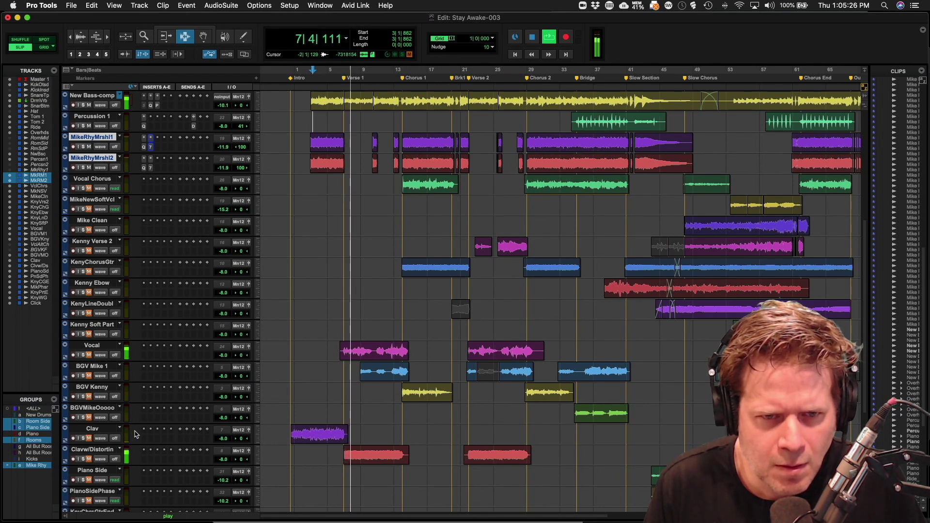
left_click(107, 450)
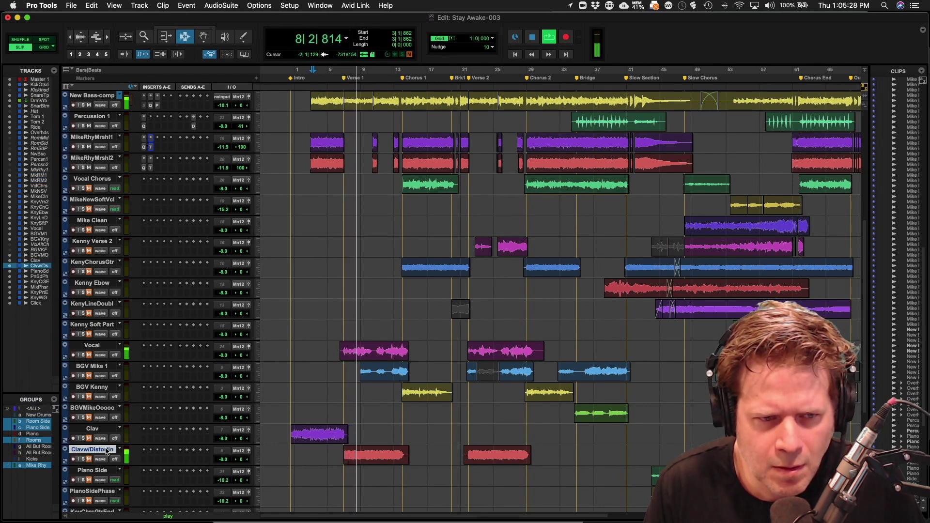
left_click_drag(107, 450, 122, 185)
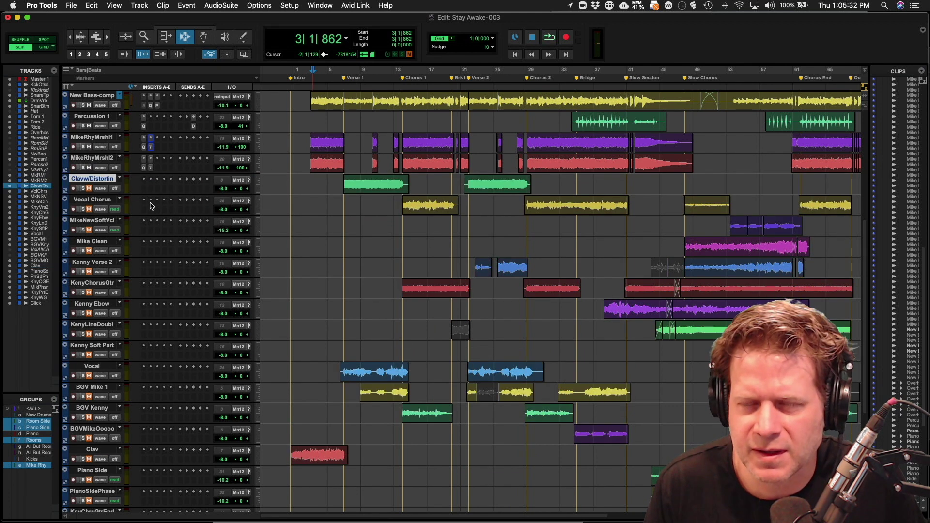
- Unmute the distorted clav track and set its volume to -9.9 dB while playing from the start of Verse 1
left_click(342, 184)
key("space")
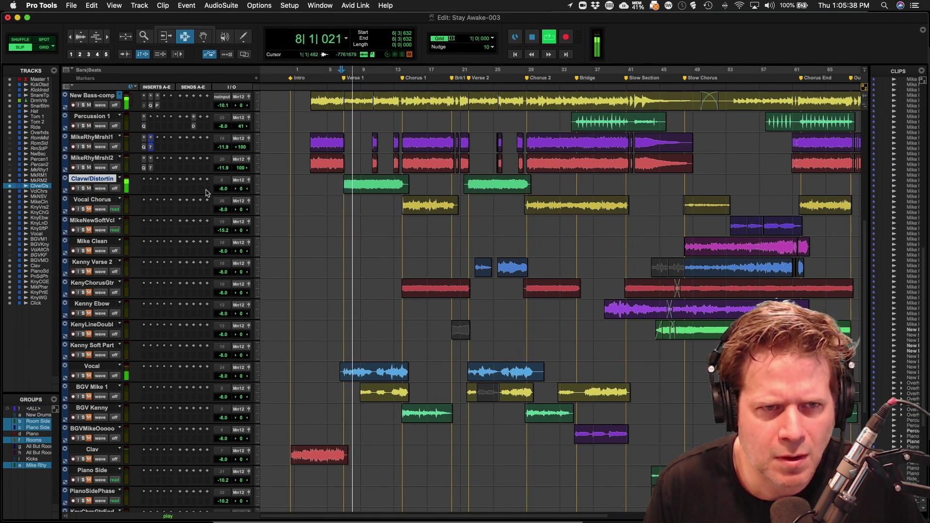
left_click_drag(218, 188, 218, 192)
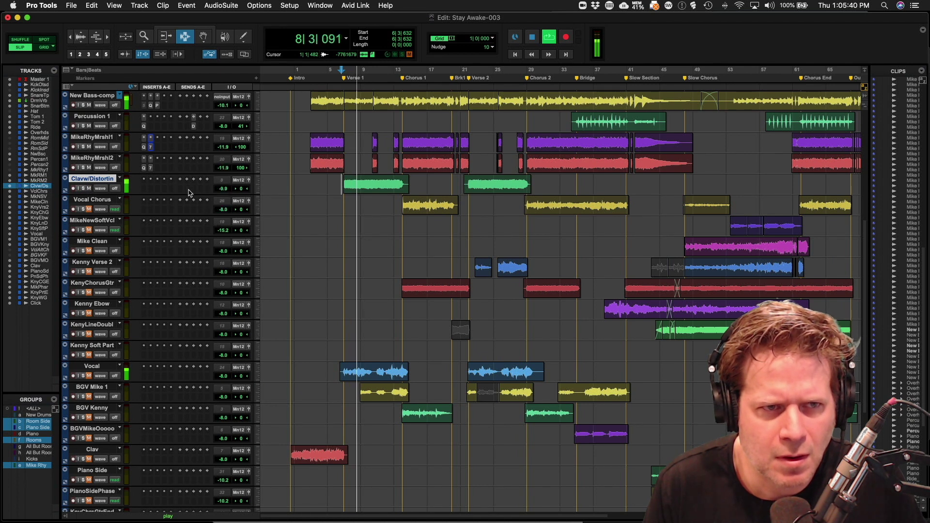
- Insert FabFilter Pro-Q 3 in the distorted clav track's first insert slot and solo the track
left_click(144, 180)
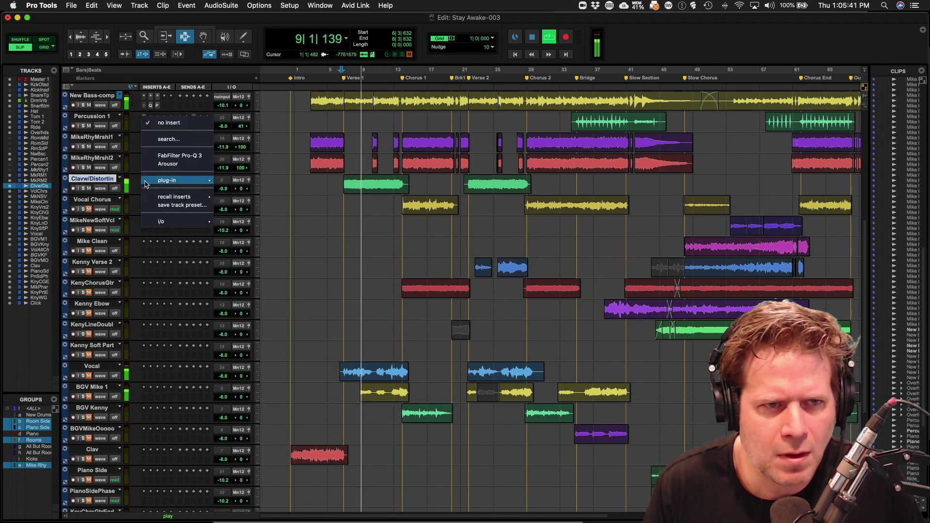
left_click(161, 156)
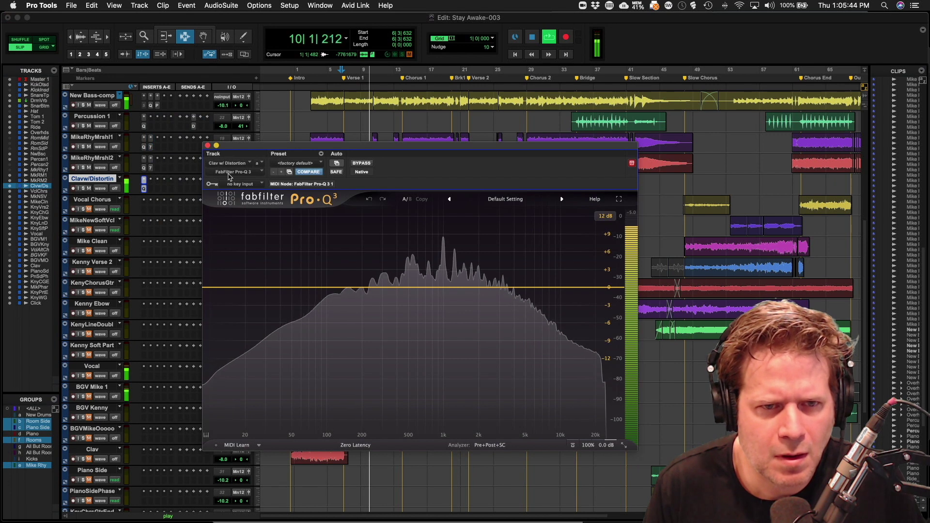
left_click_drag(233, 156, 371, 197)
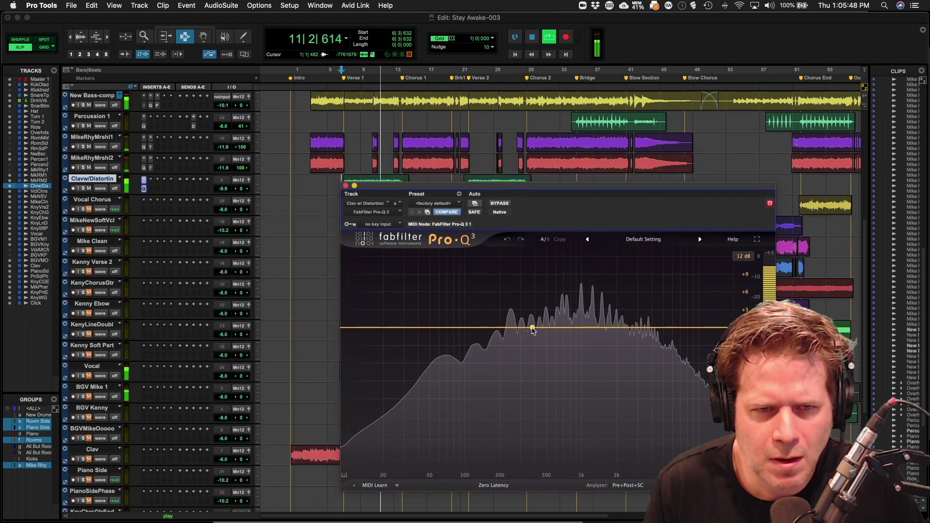
left_click(82, 189)
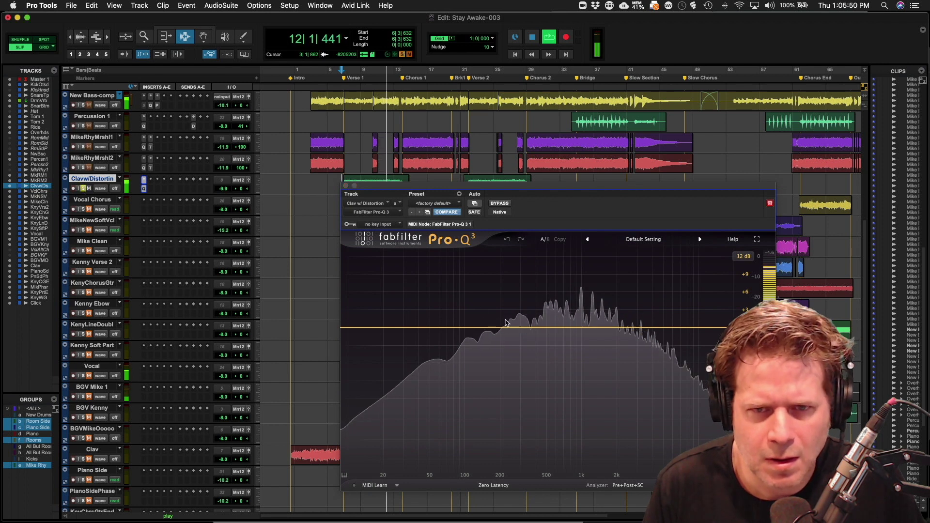
key("space")
- In the clav's EQ, add a slight bell boost near 344 Hz and a 30 dB/oct low cut at about 140 Hz
left_click_drag(527, 316, 528, 324)
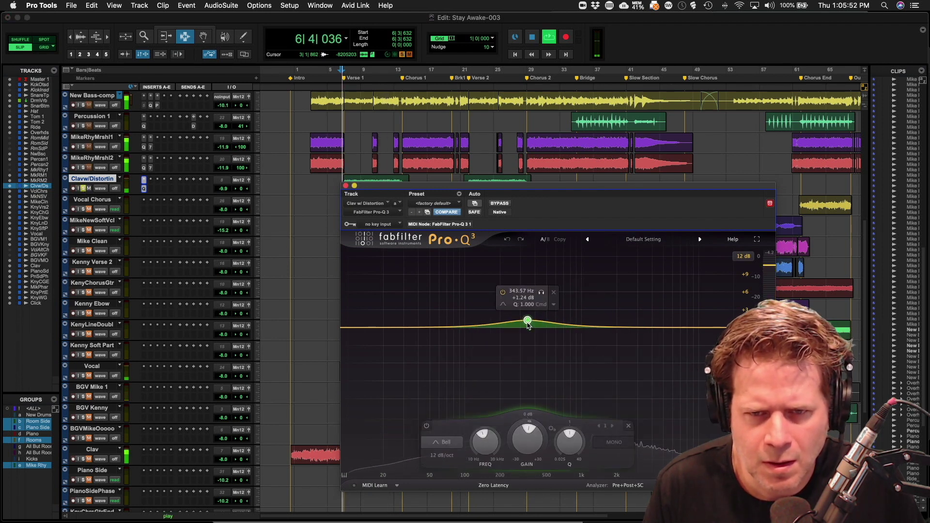
left_click_drag(435, 328, 432, 332)
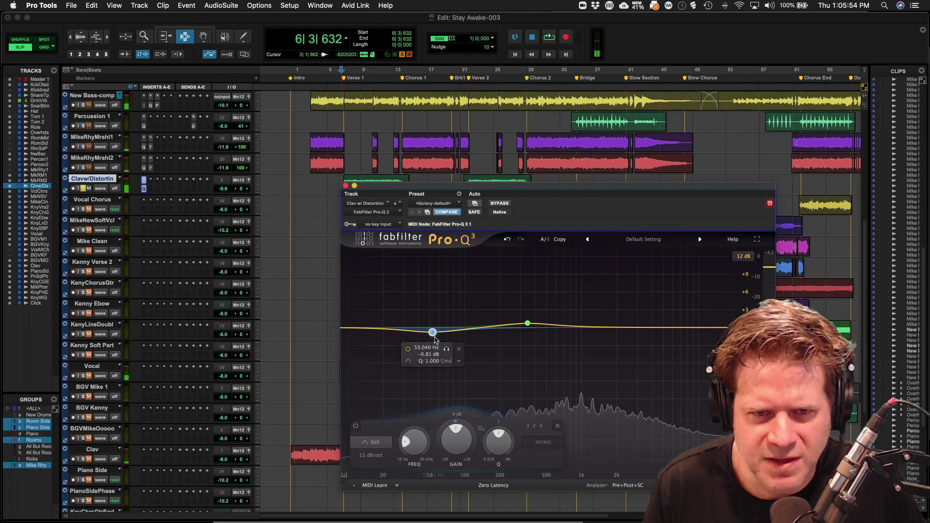
left_click(408, 362)
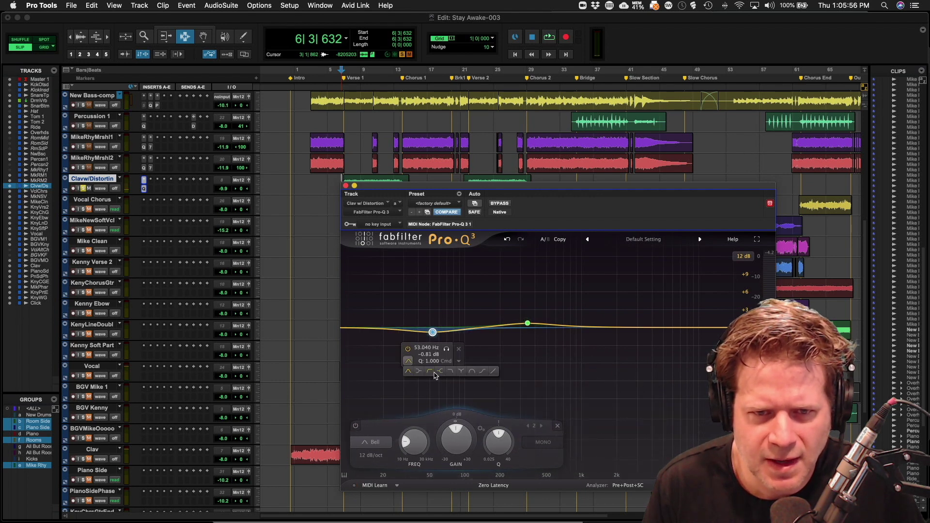
left_click(430, 372)
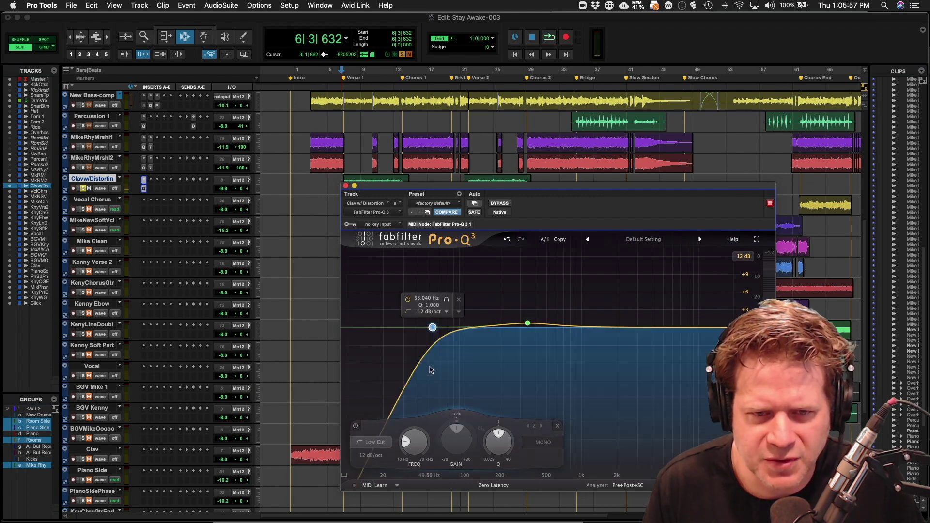
left_click(372, 456)
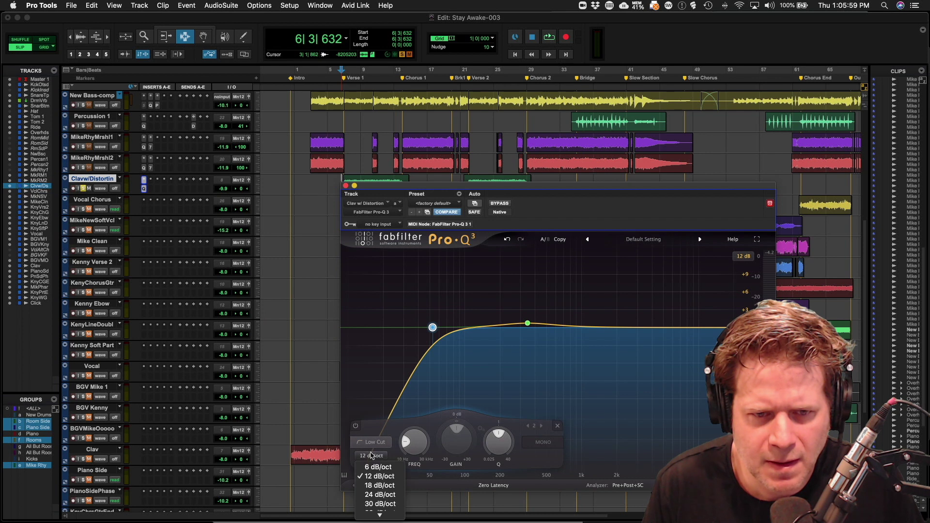
left_click(381, 504)
key("space")
left_click_drag(413, 442, 410, 443)
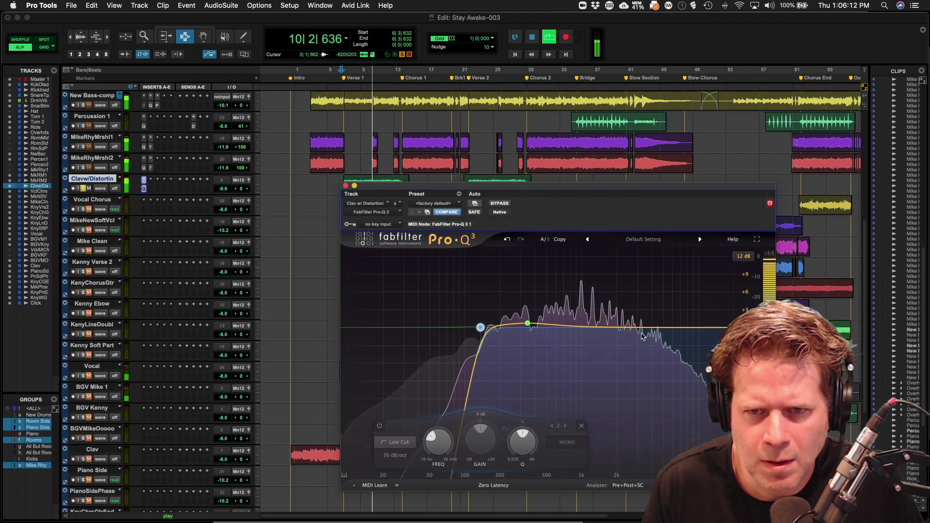
- Add a bell boost of about 1.4 dB near 1775 Hz to the clav's EQ and replay the track from Verse 1
mouse_move(622, 327)
left_mouse_down()
mouse_move(619, 315)
mouse_move(611, 320)
left_mouse_up()
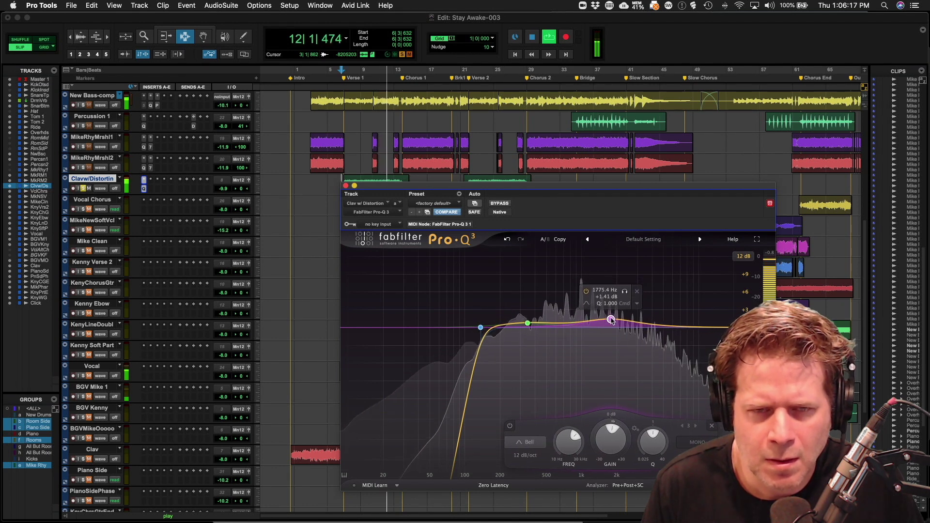
left_click(345, 186)
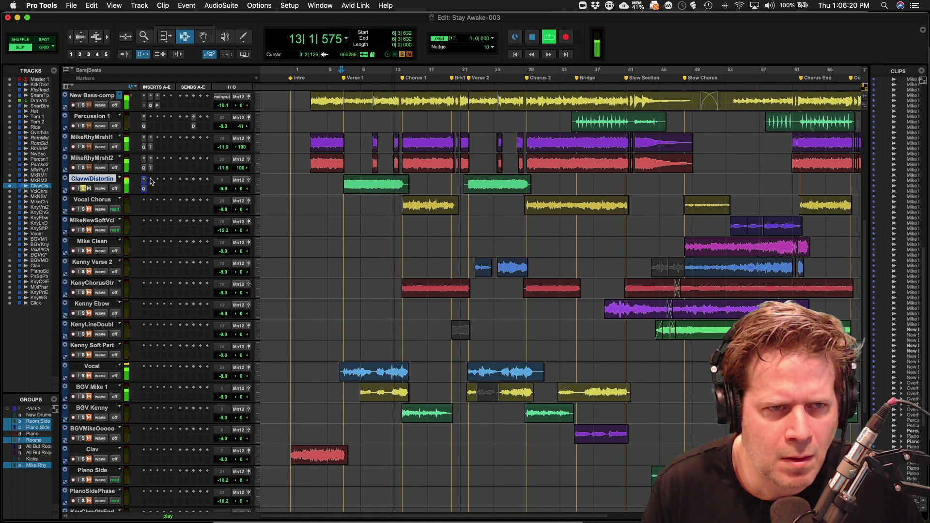
key("space")
key("space")
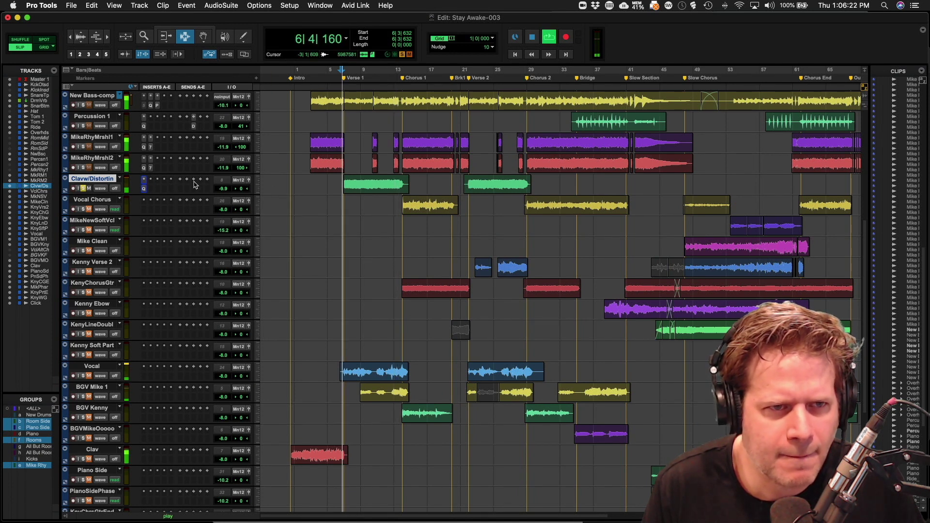
- Insert the SPL IRON (mono) compressor in the distorted clav track's second insert slot
left_click(166, 180)
mouse_move(165, 181)
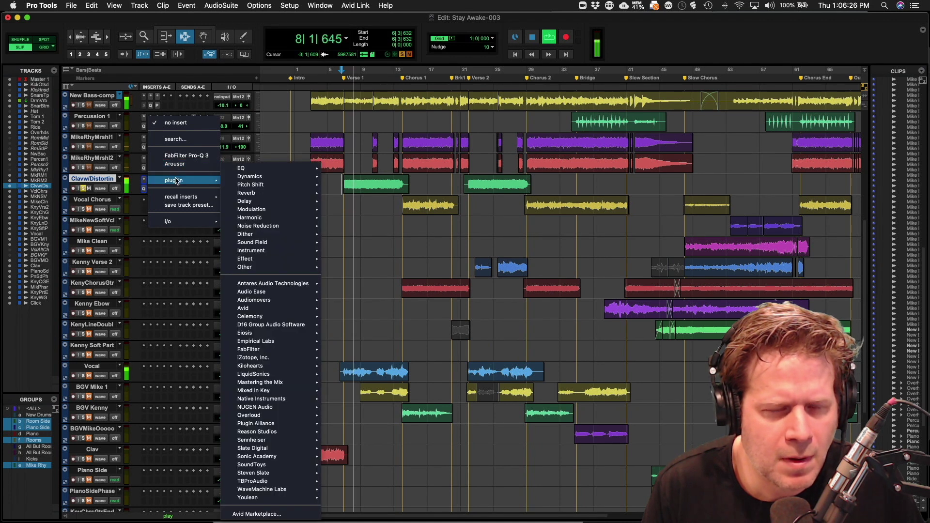
mouse_move(239, 179)
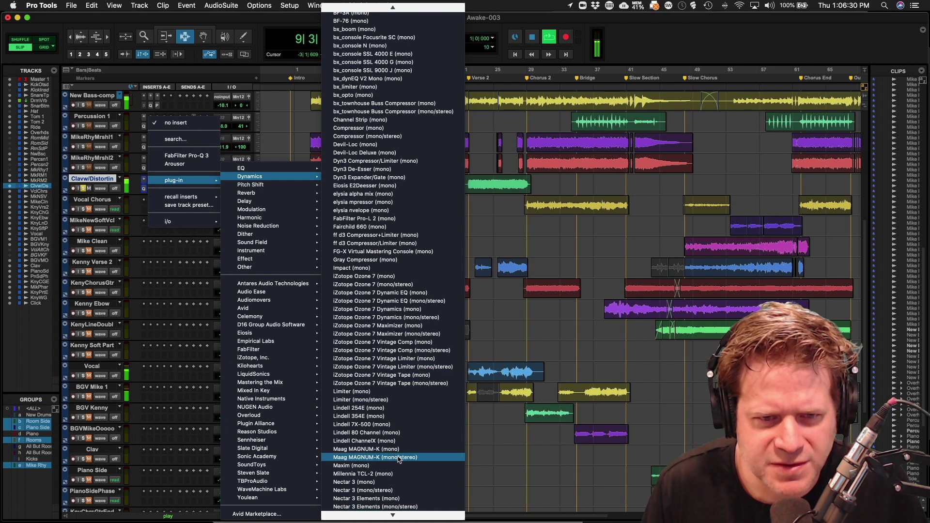
scroll(399, 425, "down", 10)
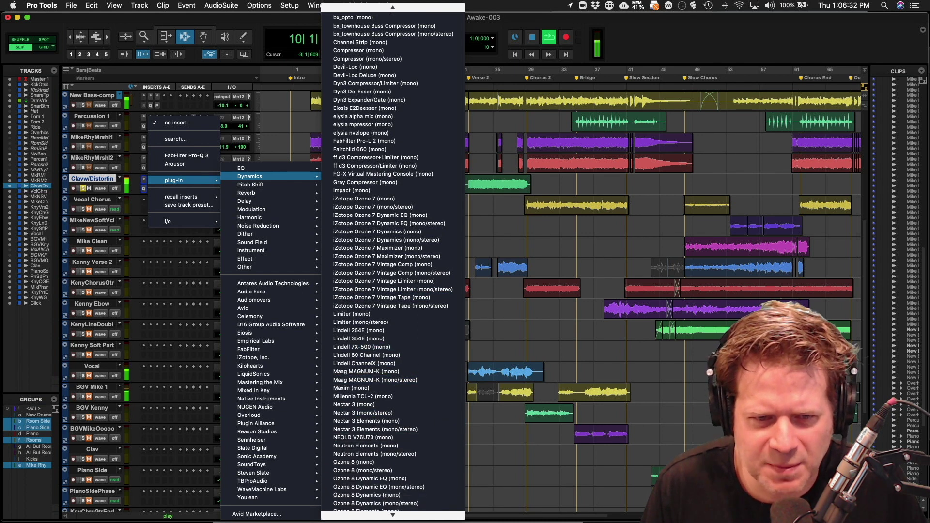
scroll(401, 466, "down", 6)
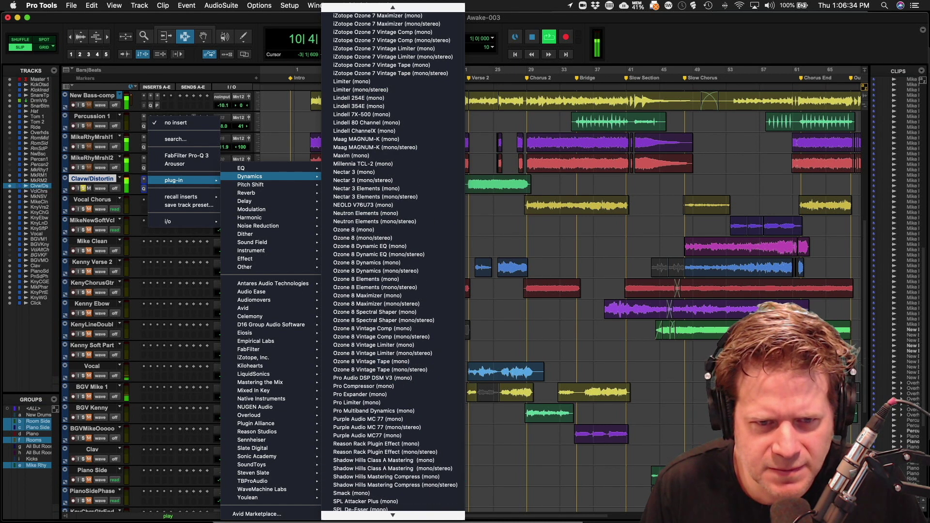
mouse_move(393, 516)
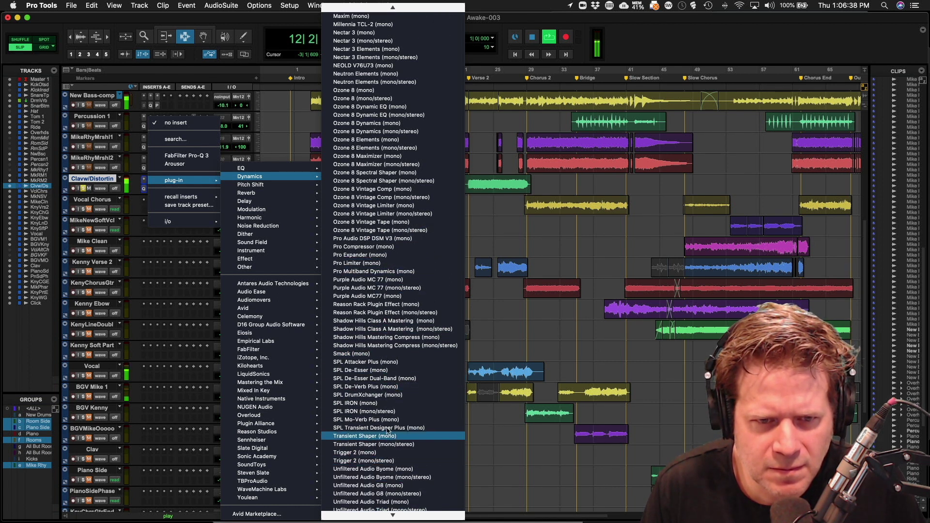
left_click(383, 396)
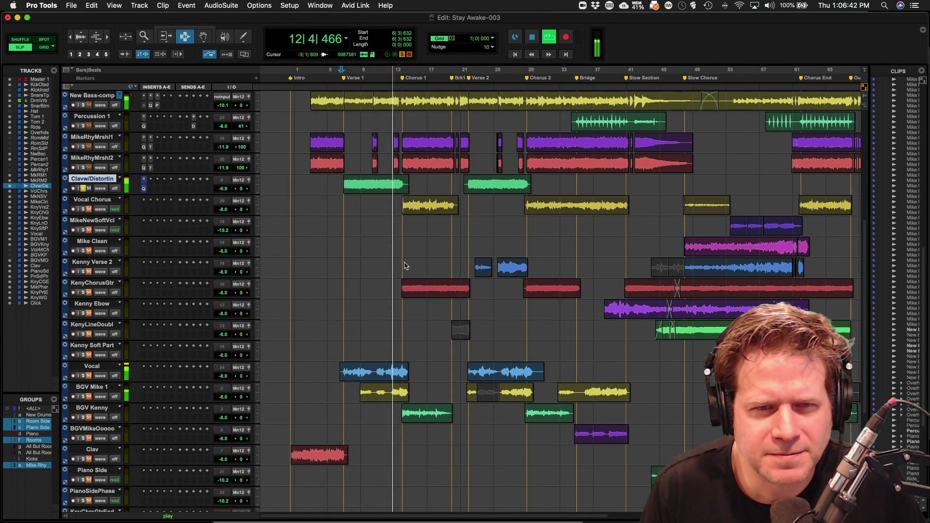
- Raise the SPL IRON compressor's threshold while playing the soloed clav from Verse 1
key("space")
left_click_drag(475, 195, 411, 120)
key("space")
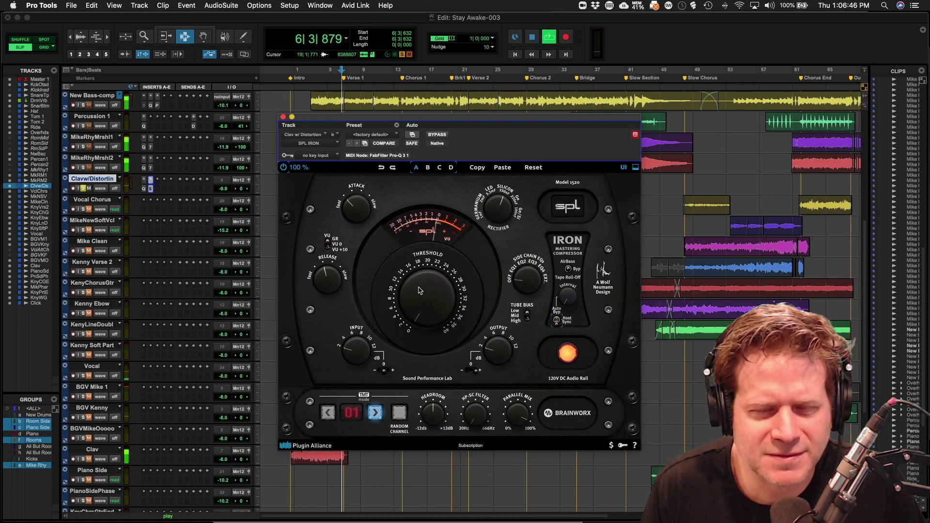
left_click_drag(420, 300, 415, 267)
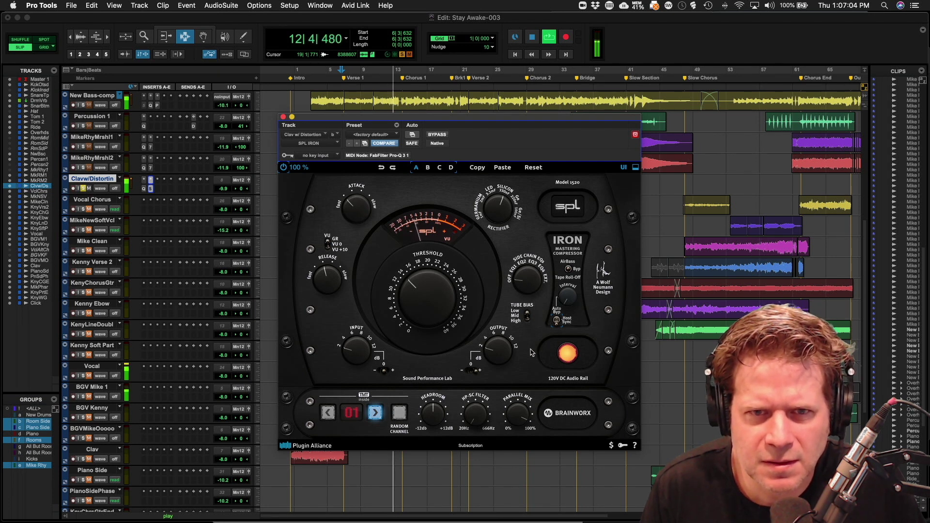
- Replay the soloed clav from Verse 1 and compare its sound with the SPL IRON bypassed and active
key("space")
key("space")
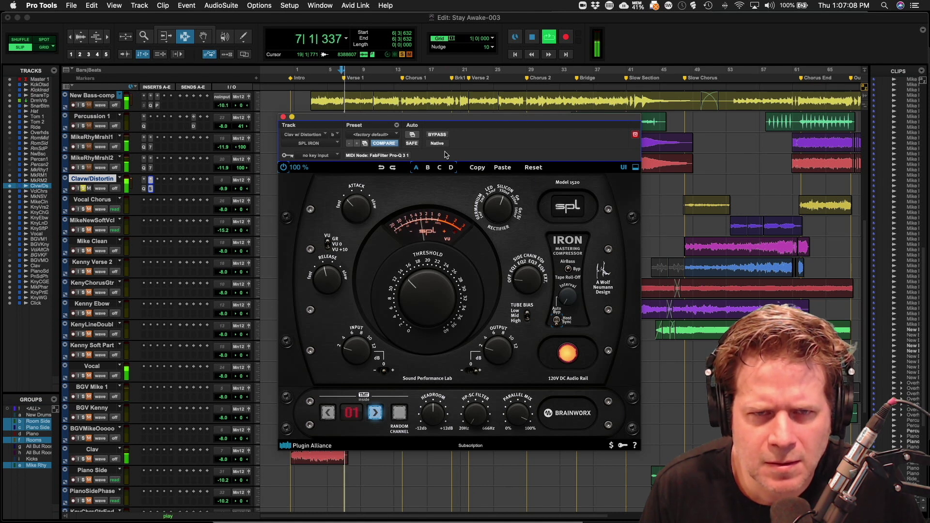
left_click(439, 135)
left_click(441, 135)
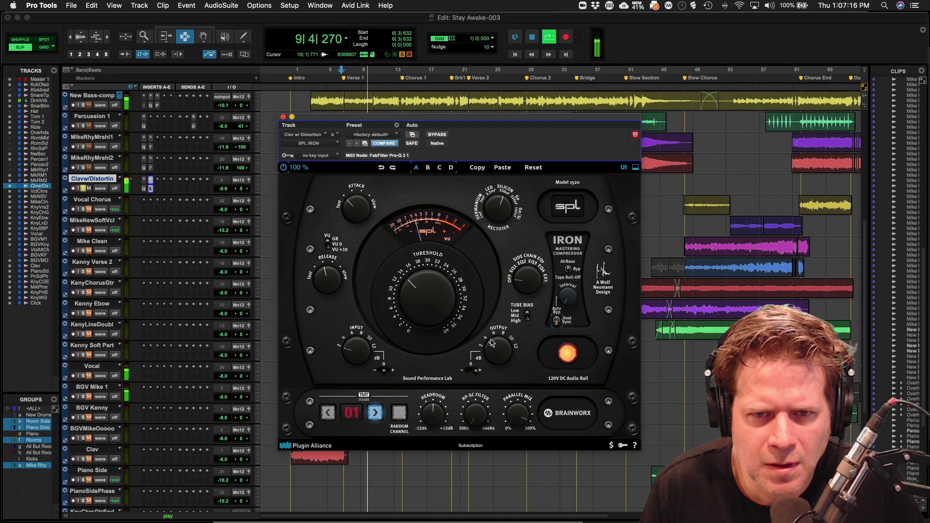
left_click(438, 135)
left_click(437, 135)
- Unsolo the distorted clav track and lower its volume to -10.6 dB against the full mix
left_click(83, 189)
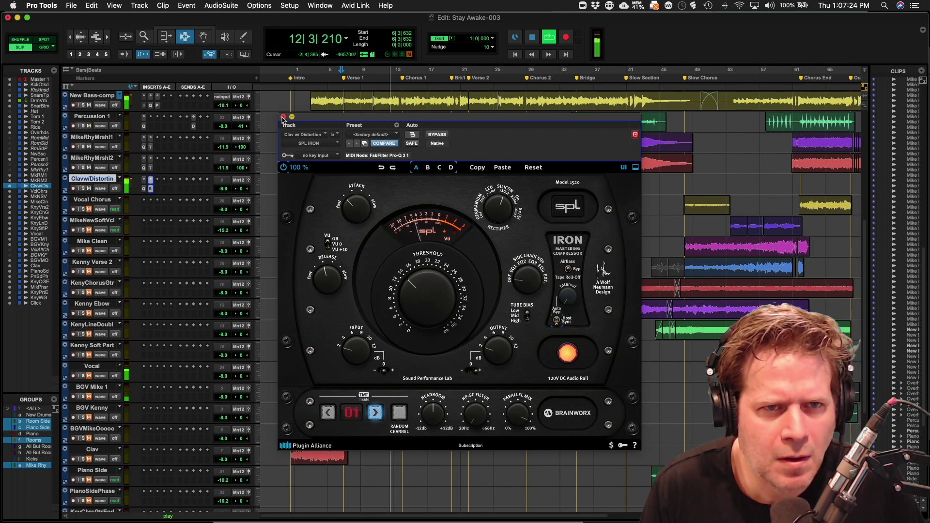
left_click(284, 117)
left_click_drag(223, 189, 223, 189)
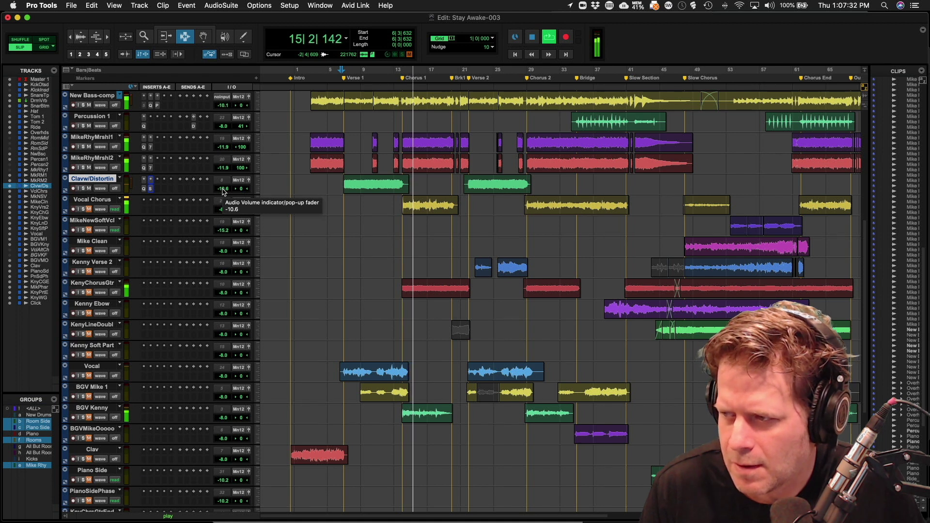
key("space")
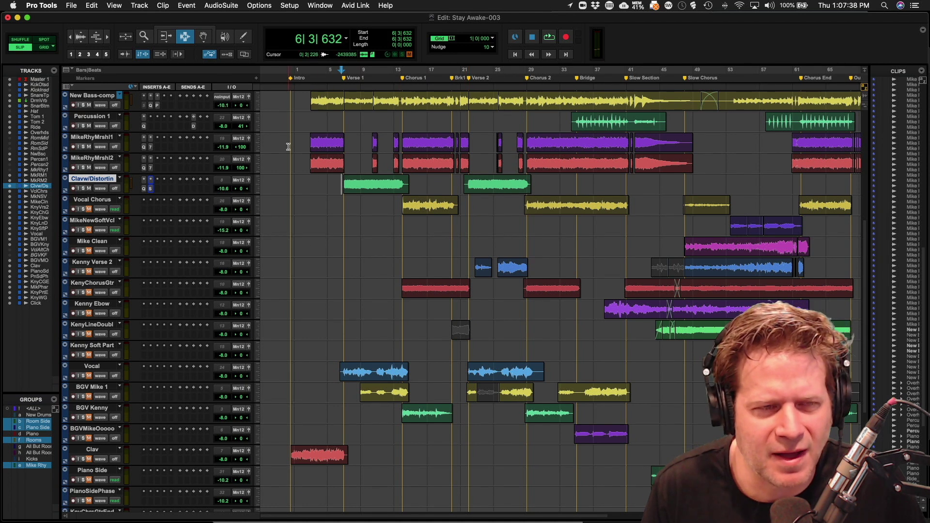
- Insert the Plugin Alliance bx_stereomaker (mono/stereo) in the distorted clav track's third insert slot
left_click(158, 182)
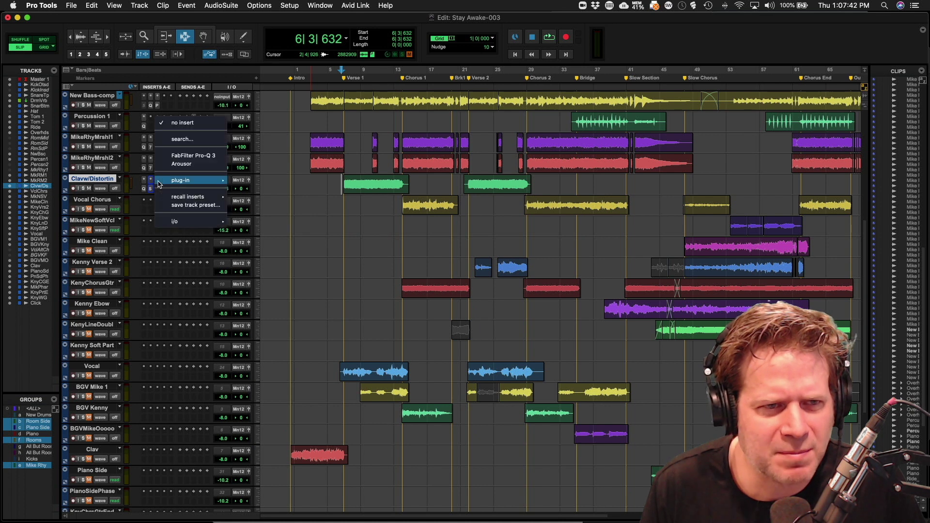
mouse_move(211, 185)
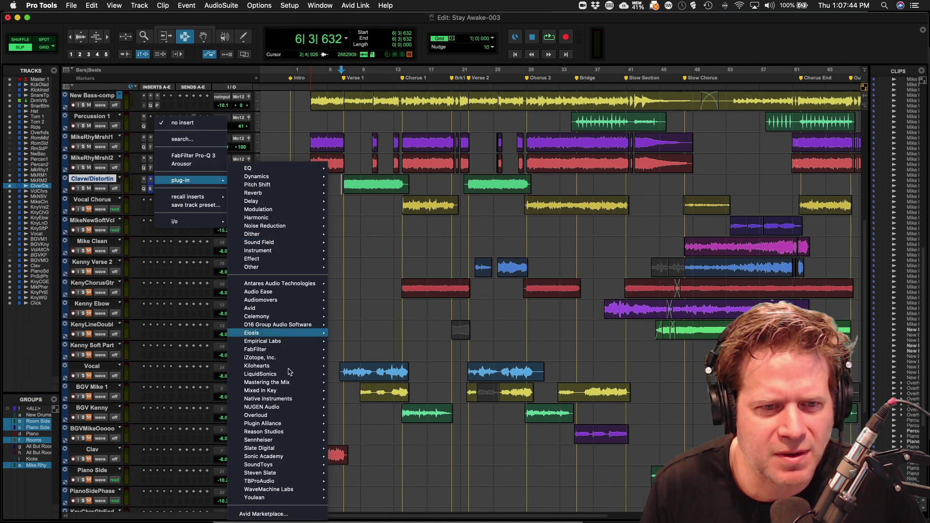
mouse_move(293, 311)
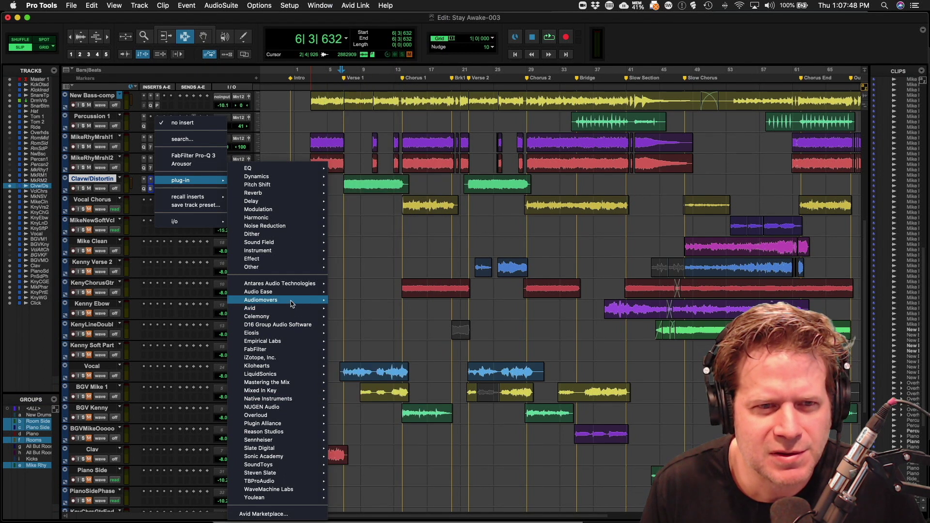
mouse_move(284, 433)
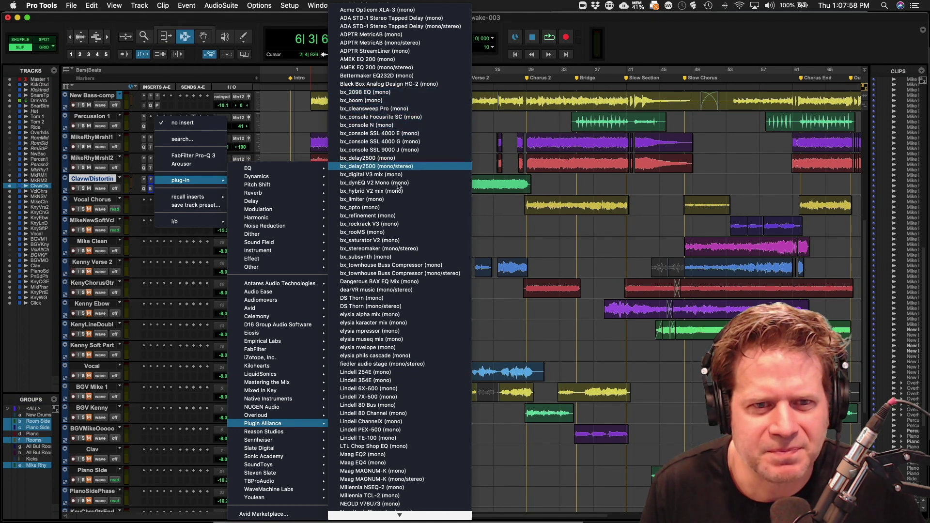
left_click(398, 250)
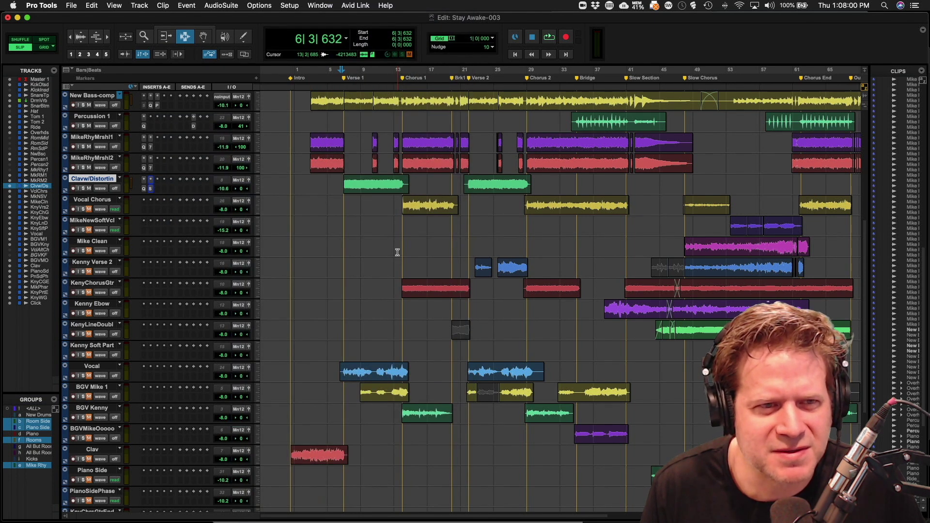
- Play the soloed distorted clav from Verse 1 and set the bx_stereomaker's Stereo-Exp to about 89%
key("space")
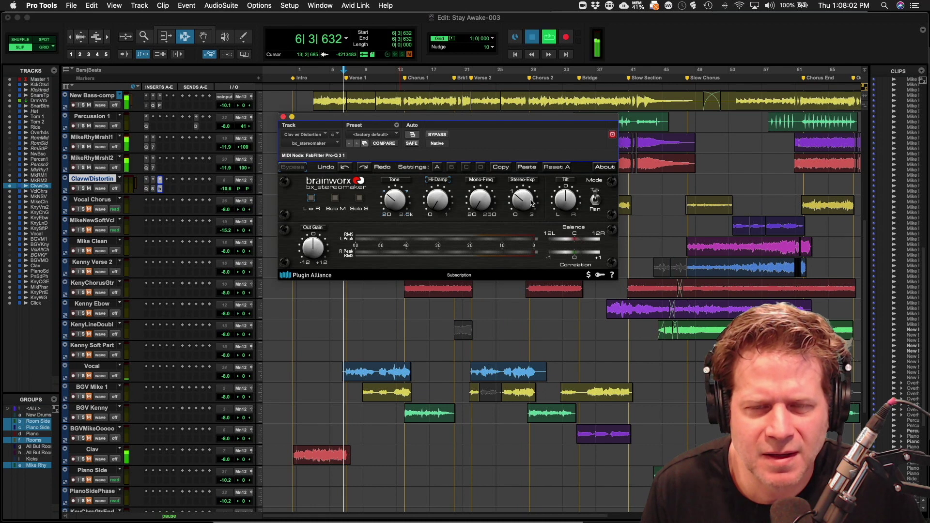
left_click(85, 189)
left_click(429, 145)
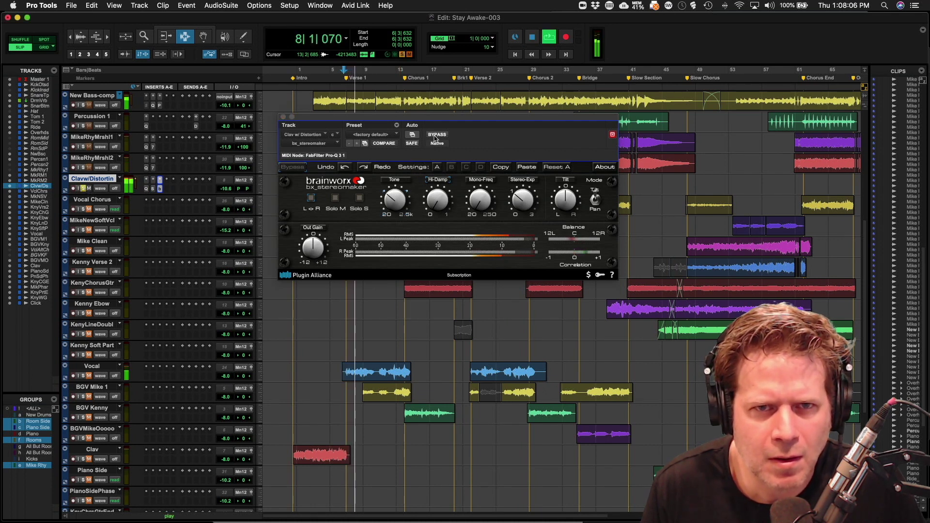
mouse_move(516, 196)
left_mouse_down()
mouse_move(514, 222)
mouse_move(522, 188)
mouse_move(517, 201)
left_mouse_up()
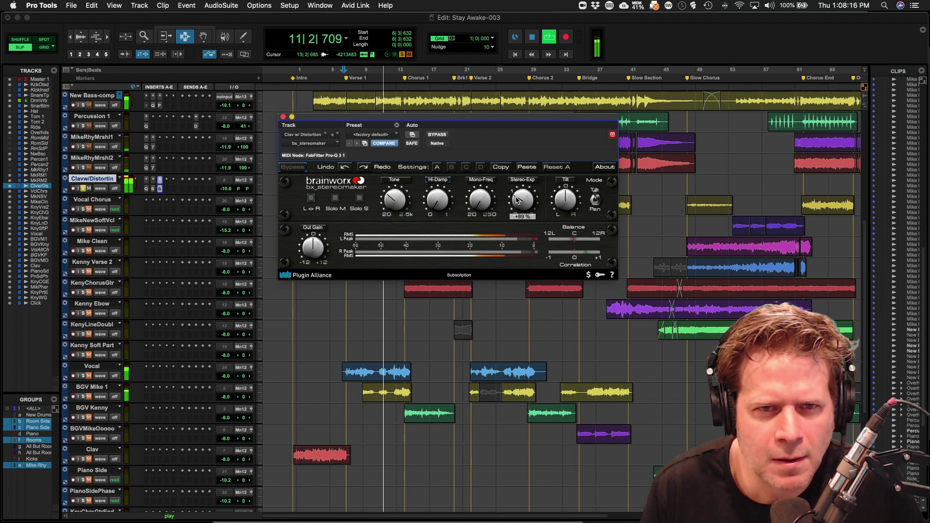
- Compare the soloed clav with the bx_stereomaker bypassed and active, and unsolo the track with playback stopped
left_click(438, 135)
left_click(437, 135)
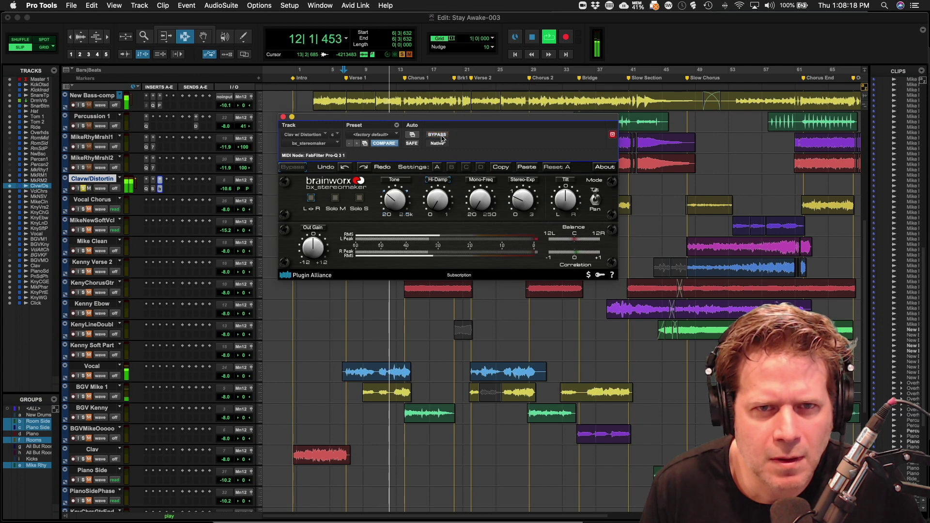
key("space")
left_click(88, 191)
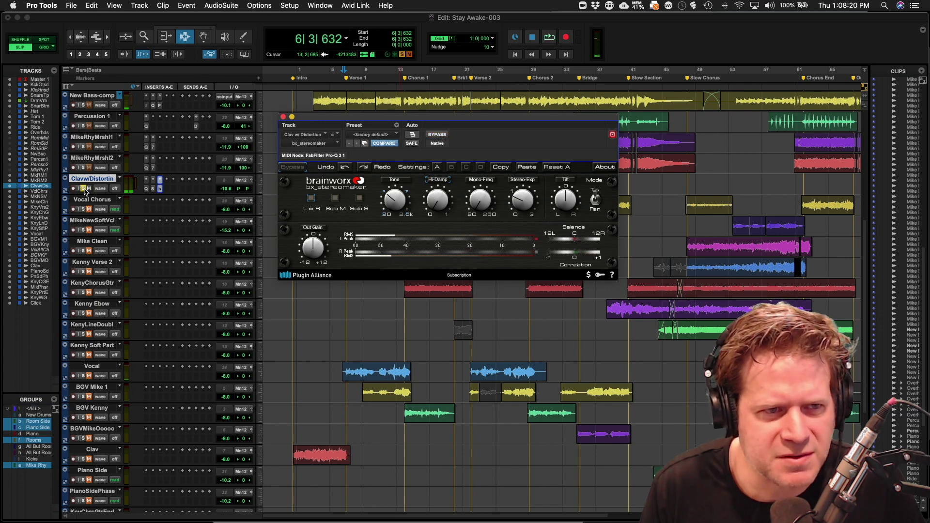
left_click(283, 118)
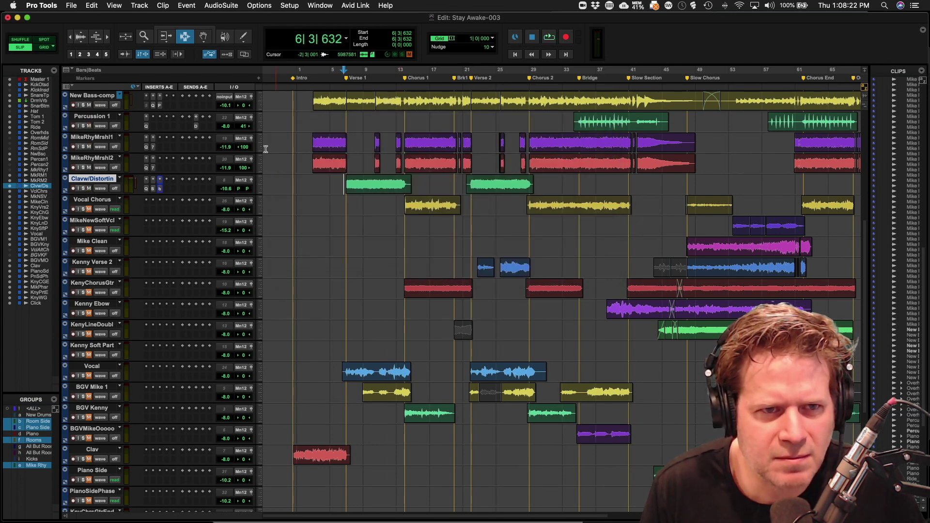
- Play the full mix from Verse 1 and lower the distorted clav track's volume to -17.2 dB
key("space")
left_click(226, 189)
left_click_drag(227, 190, 228, 195)
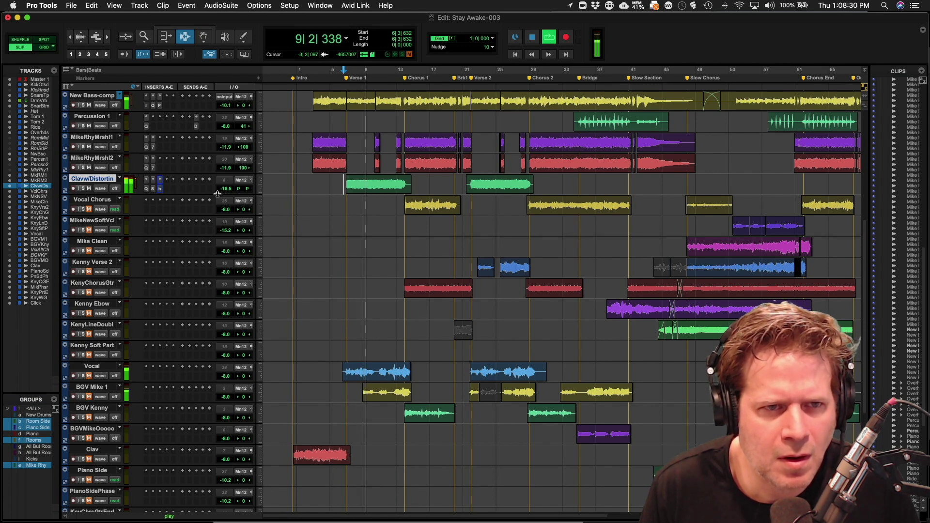
left_click_drag(227, 190, 228, 195)
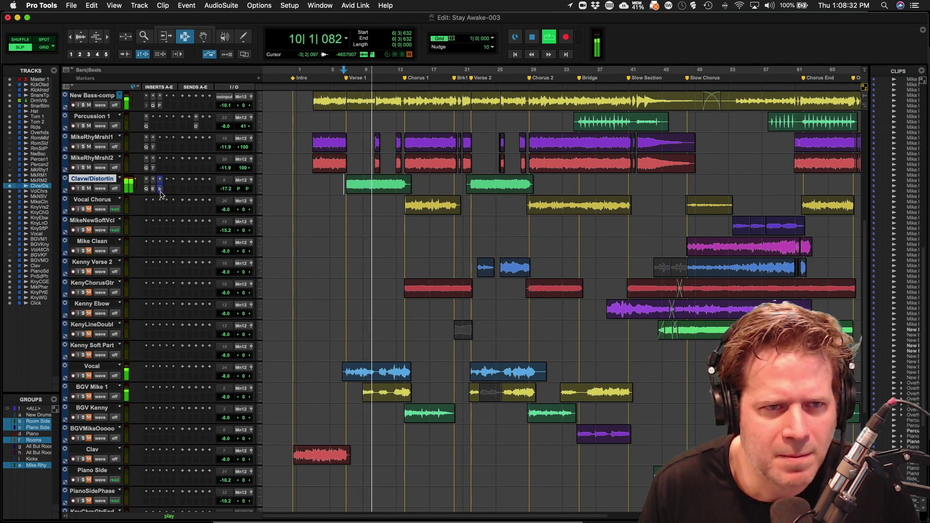
- Reduce the bx_stereomaker's Stereo-Exp to about 68% and compare the clav in the mix with the plug-in bypassed and active
left_click(160, 189)
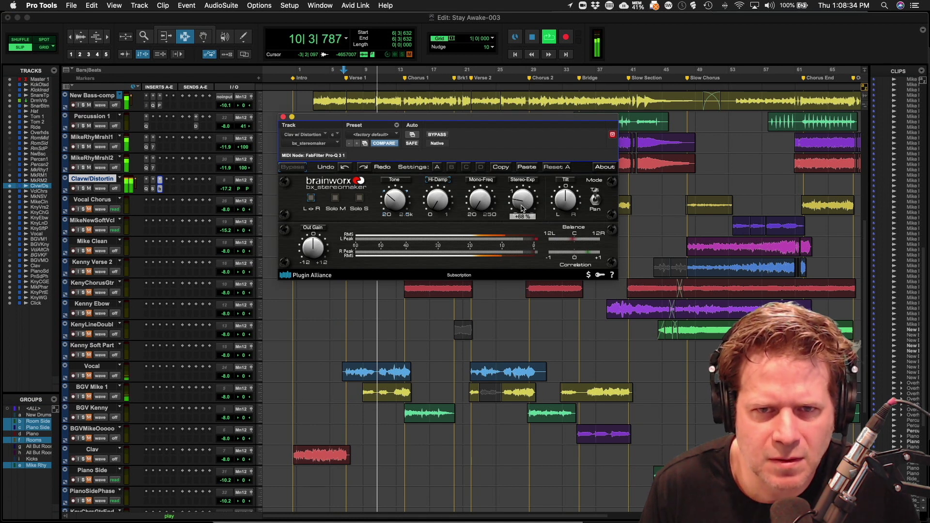
left_click(161, 190, "super")
left_click(161, 190, "super")
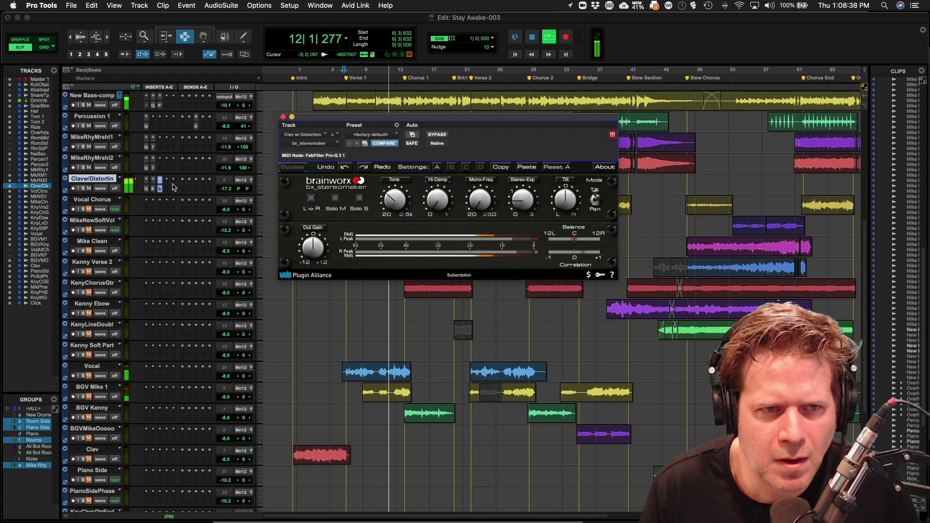
left_click(283, 118)
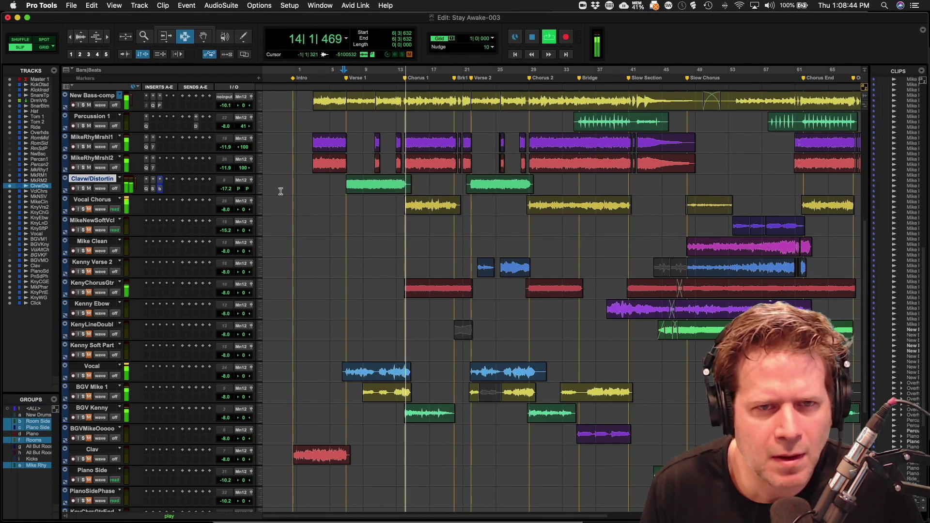
- Lower the distorted clav track to -19.2 dB and the two grouped Marshall rhythm guitar tracks to -12.6 dB during playback
left_click_drag(226, 189, 230, 195)
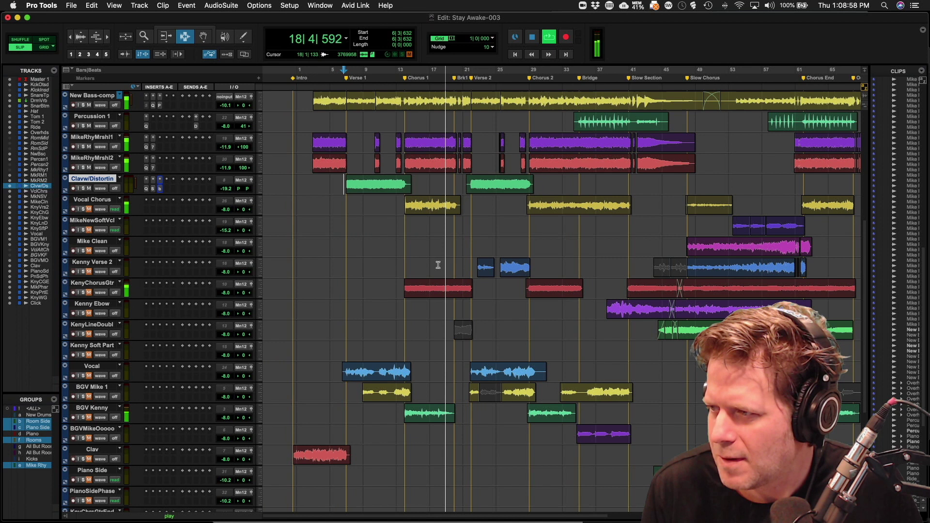
key("super+bracketleft")
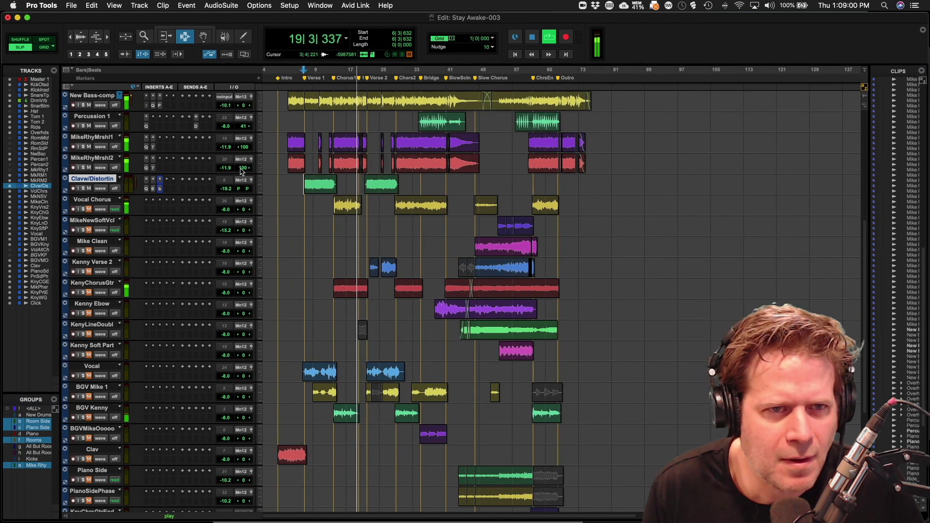
left_click(225, 169)
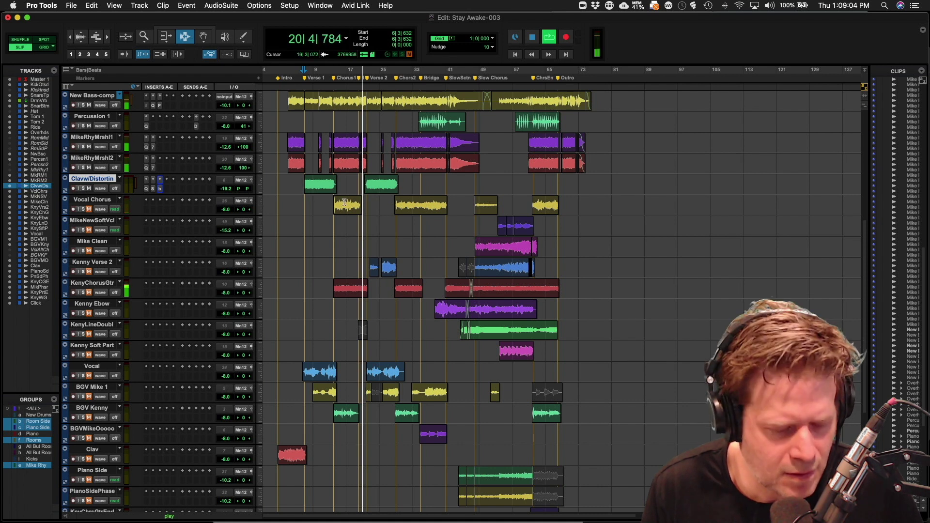
key("super+bracketright")
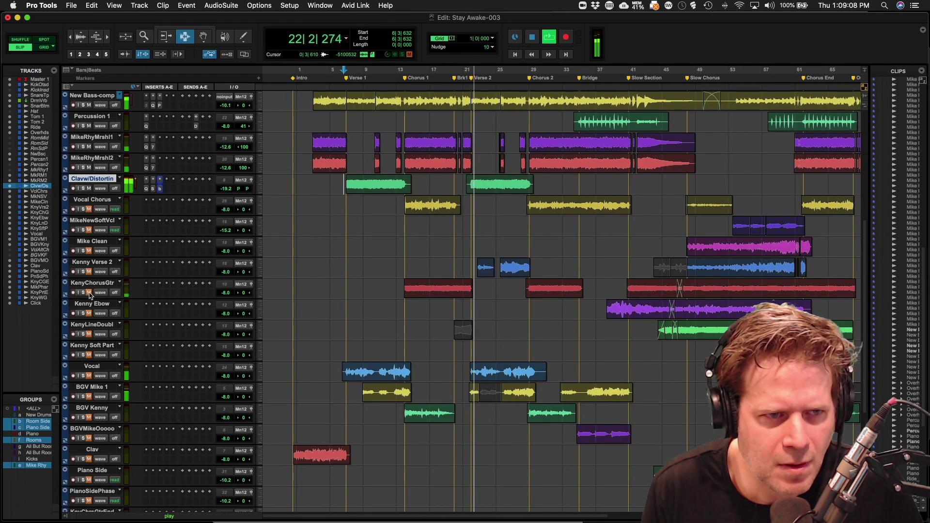
- Move the unmuted chorus guitar track directly below the distorted clav track and play it soloed from Chorus 1
key("space")
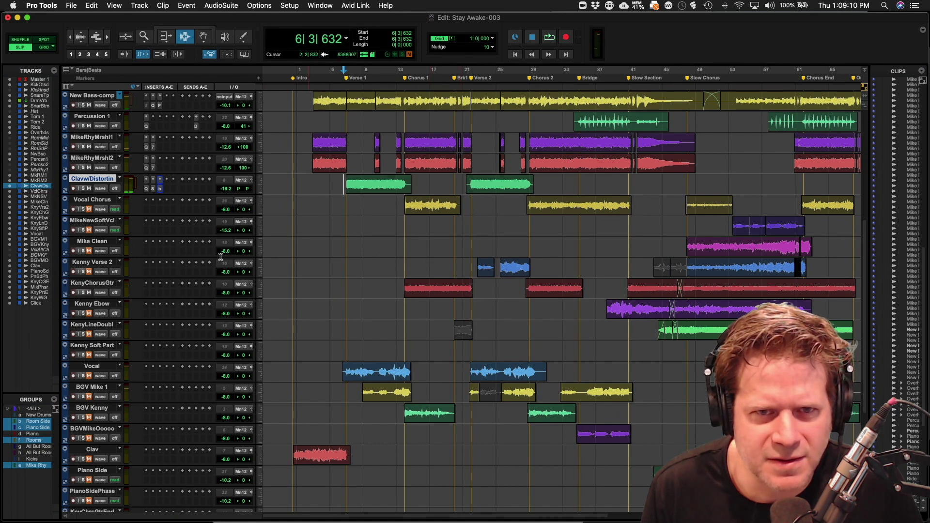
left_click_drag(95, 286, 149, 202)
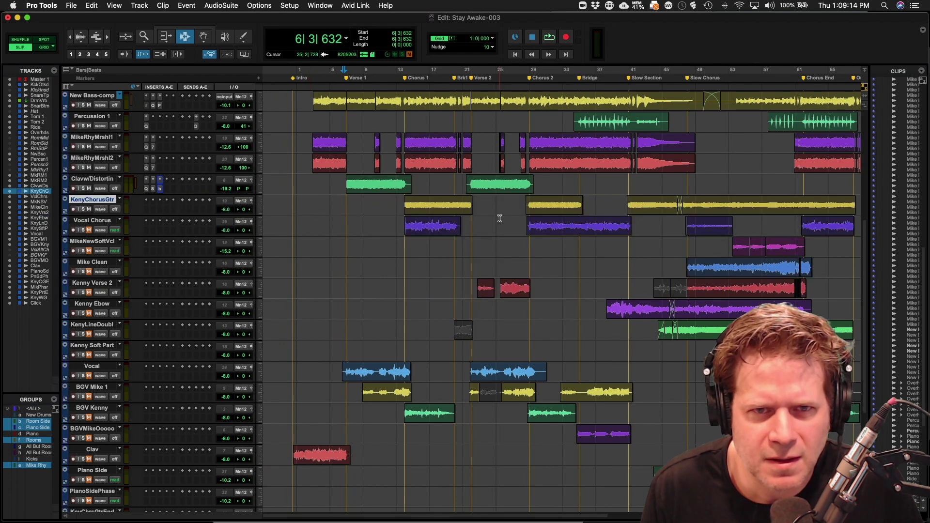
left_click(405, 205)
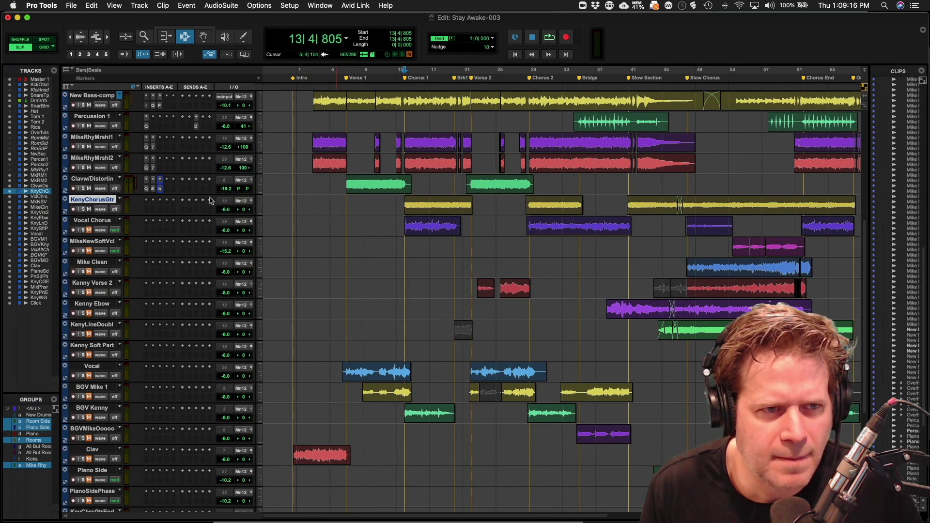
key("space")
left_click(84, 209)
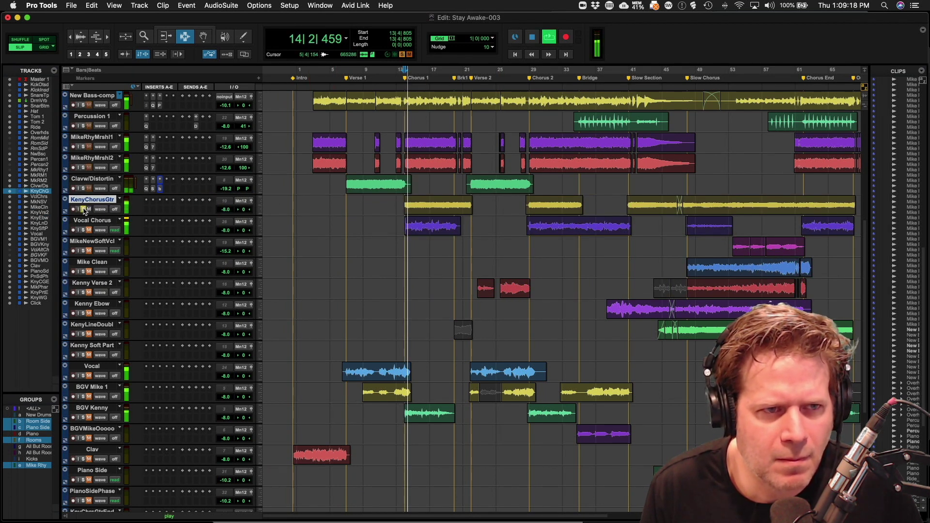
- Insert FabFilter Pro-Q 3 on the chorus guitar track and add a 24 dB/oct low cut at about 141 Hz
left_click(146, 204)
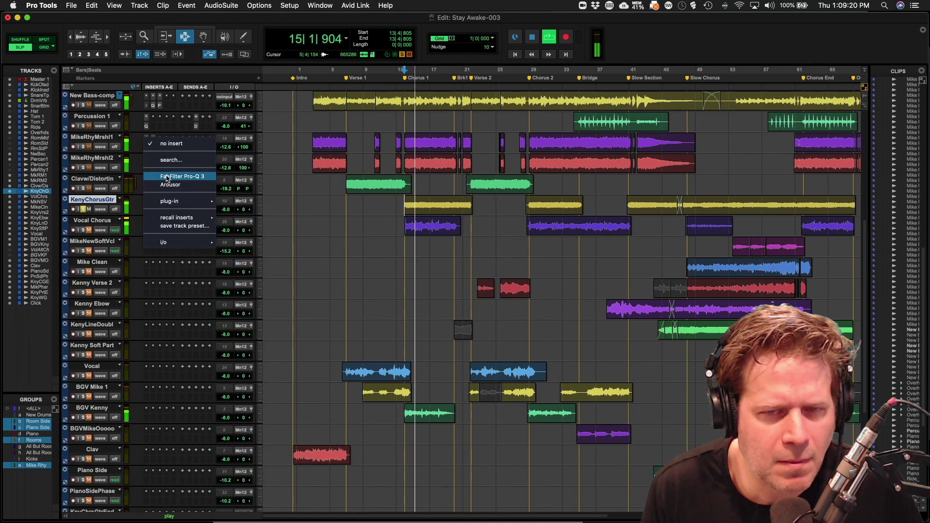
left_click(194, 183)
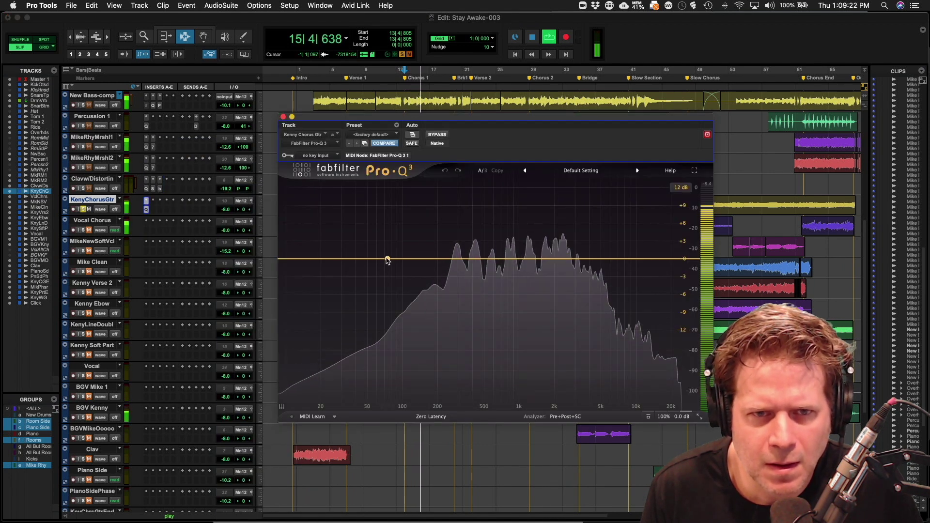
double_click(379, 263)
mouse_move(354, 294)
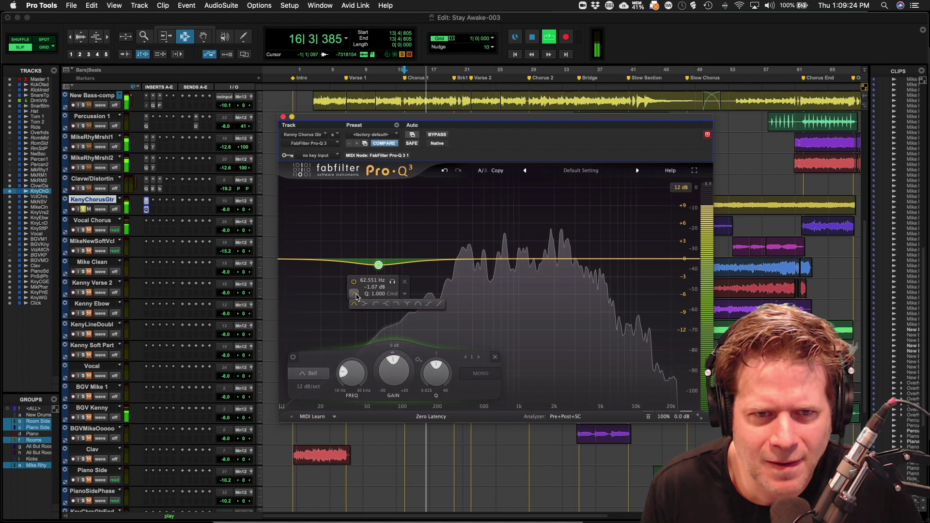
left_click(377, 304)
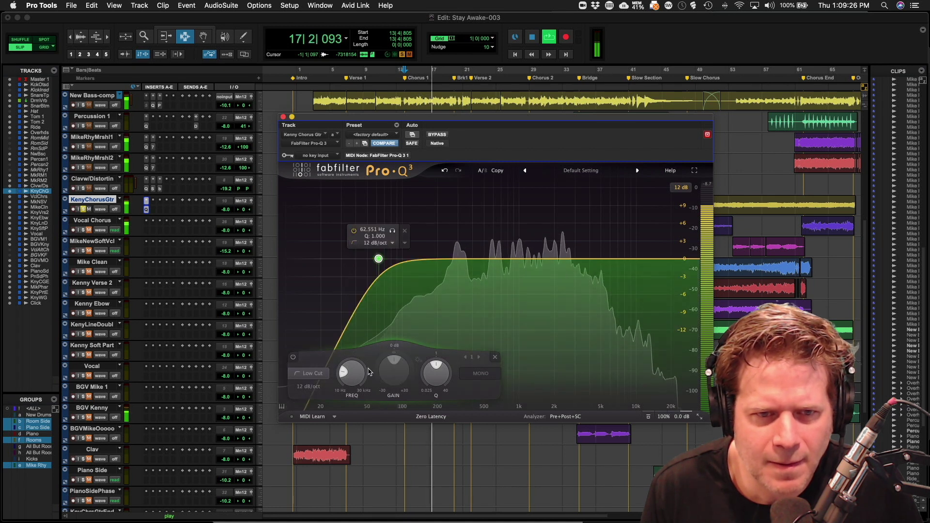
scroll(357, 370, "up", 1)
scroll(356, 369, "up", 3)
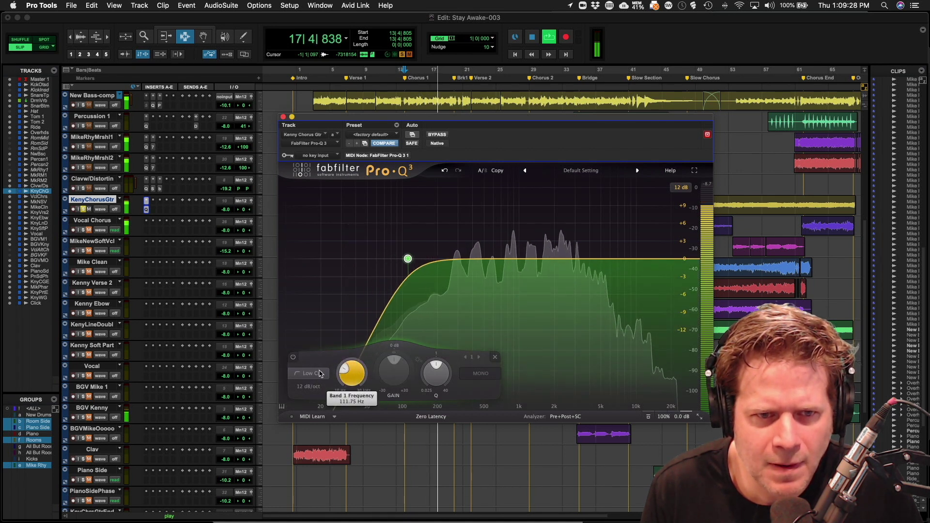
left_click(308, 387)
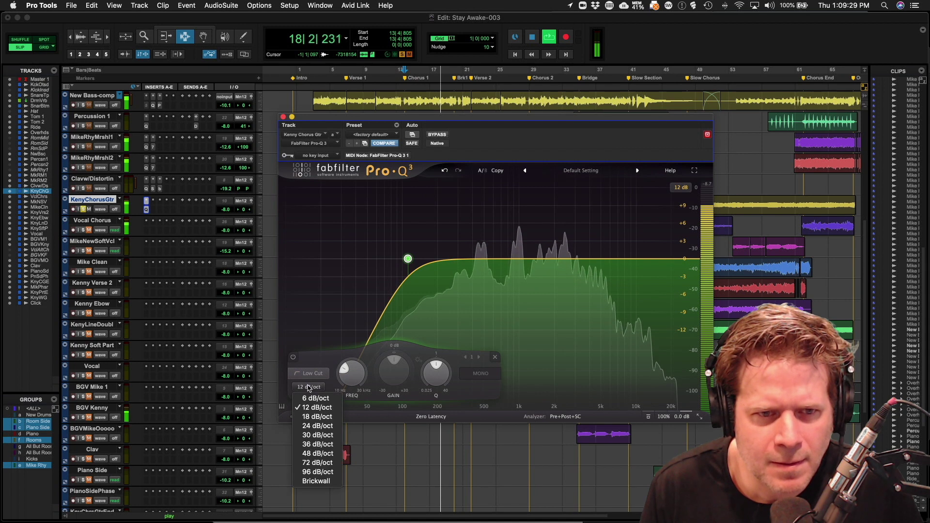
left_click(320, 425)
left_click_drag(360, 380, 366, 371)
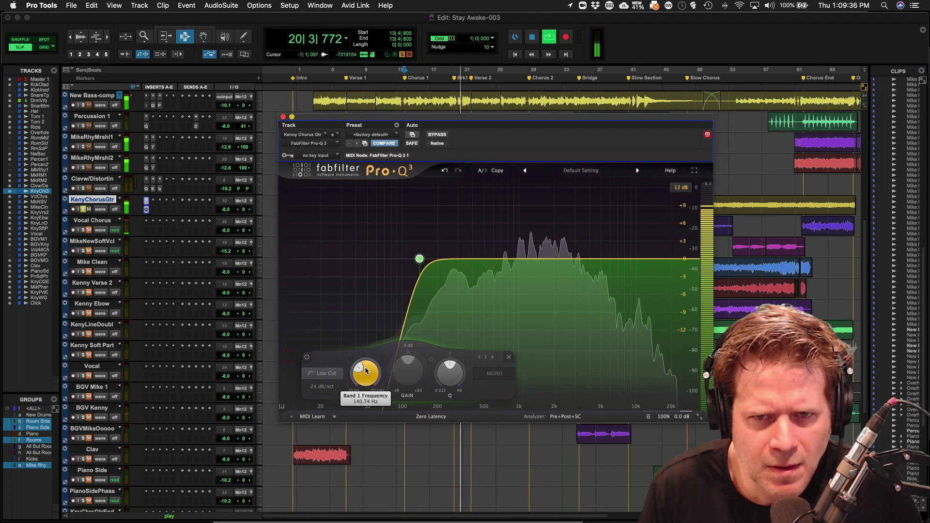
- Add a slight boost between 2 and 5 kHz and a -1.78 dB bell cut at 705.82 Hz with Q 1.706 on the chorus guitar
left_click_drag(584, 258, 586, 252)
mouse_move(502, 258)
left_mouse_down()
mouse_move(503, 244)
mouse_move(502, 269)
left_mouse_up()
key("space")
key("space")
scroll(501, 269, "up", 3)
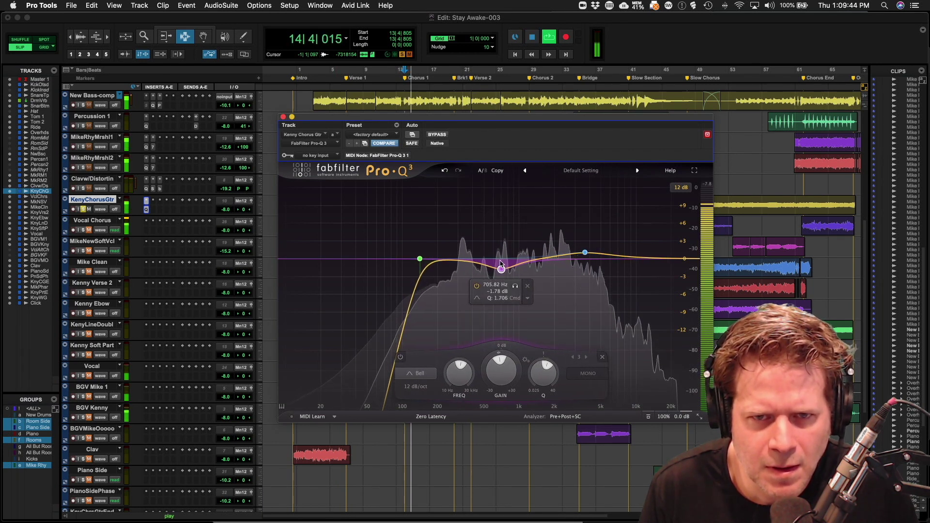
- Compare the soloed chorus guitar with Pro-Q 3 bypassed and active, and replay its Chorus 1 clip
left_click(443, 135)
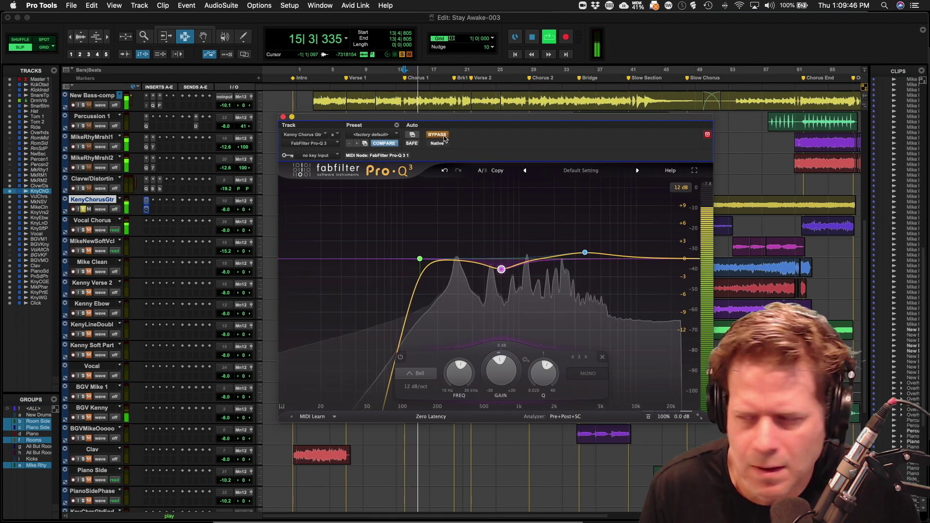
left_click(444, 136)
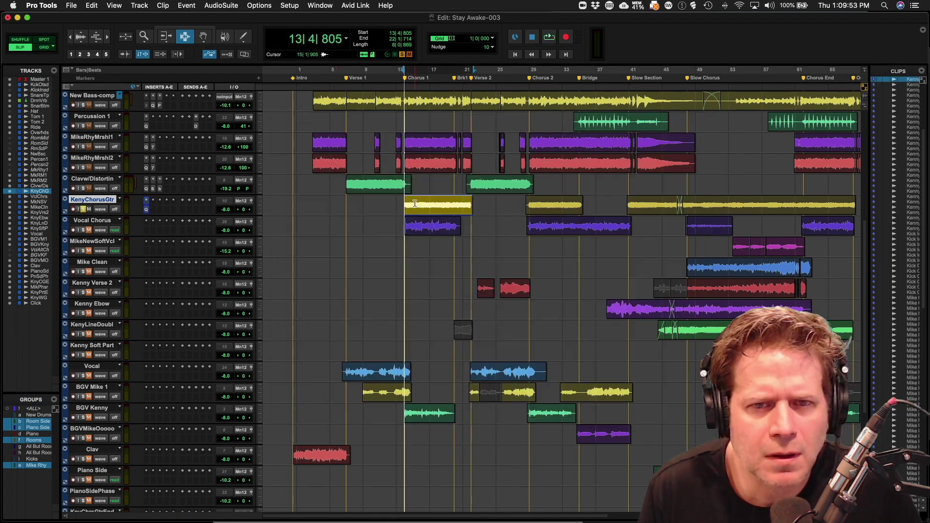
key("space")
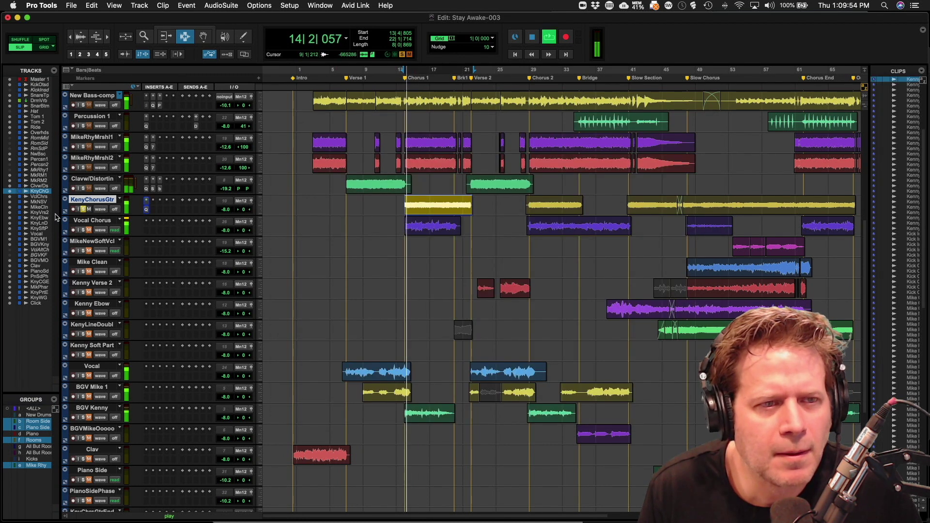
- Unsolo the chorus guitar track and listen to its level within the full mix through Chorus 1
left_click(83, 210)
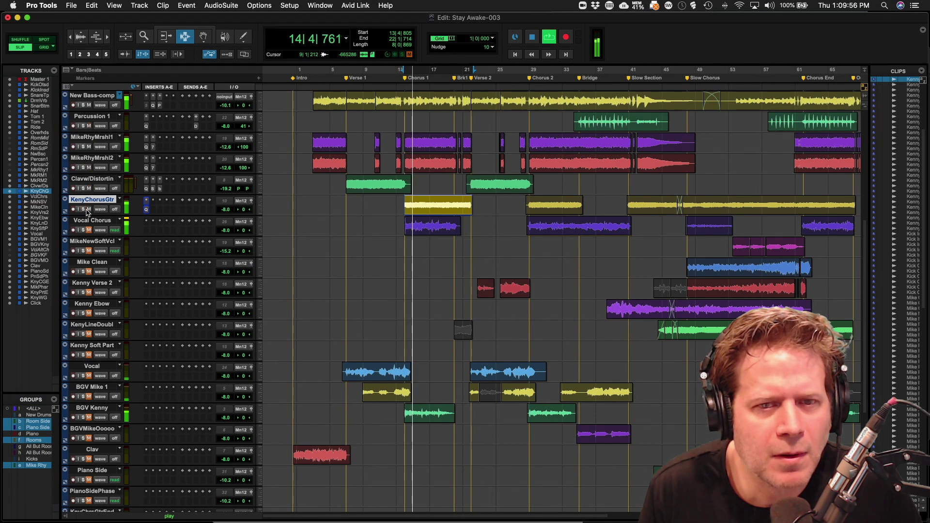
left_click(227, 210)
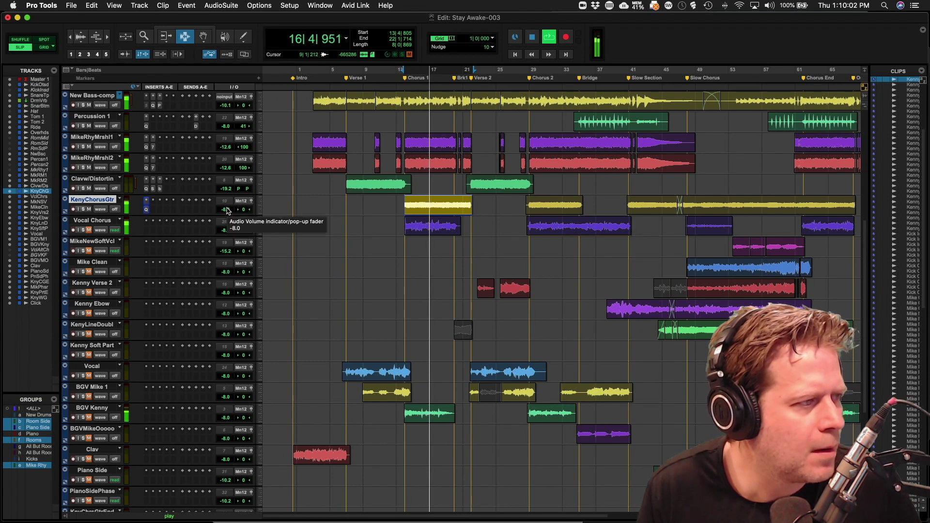
key("space")
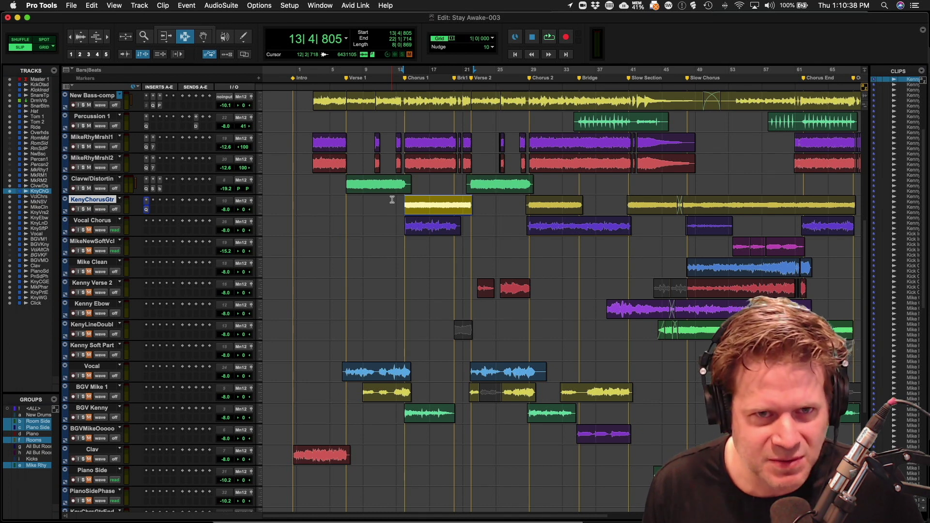
- Play the full mix from bar 8 of Verse 1 into Chorus 1, and replay a passage inside Chorus 1
left_click(419, 192)
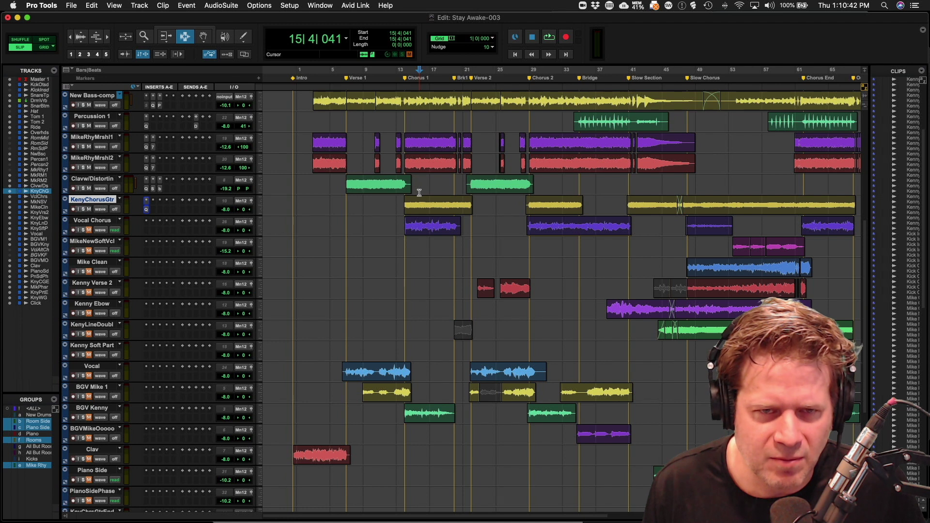
left_click(422, 189)
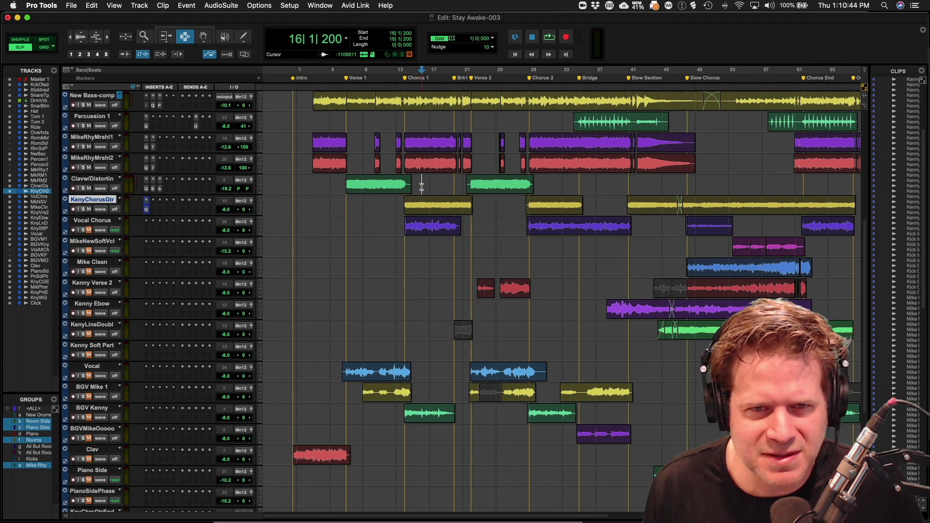
left_click(360, 157)
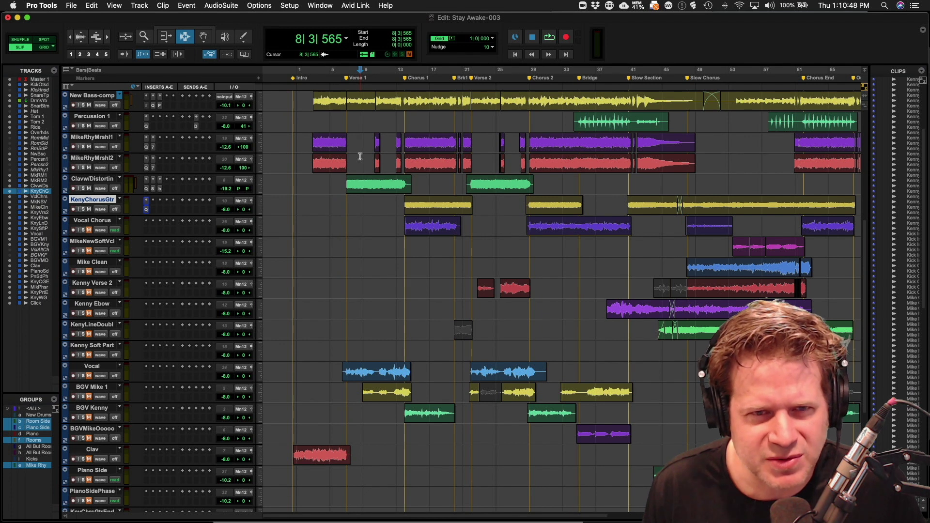
key("space")
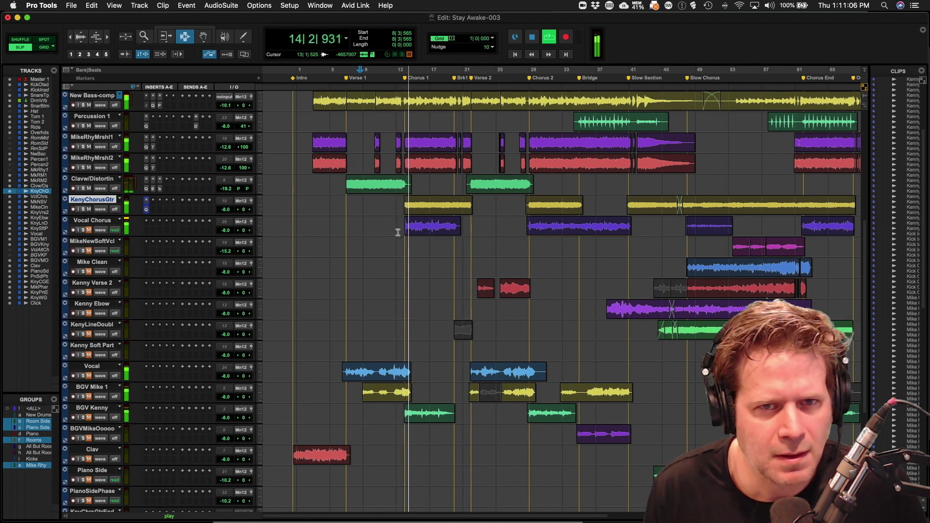
key("space")
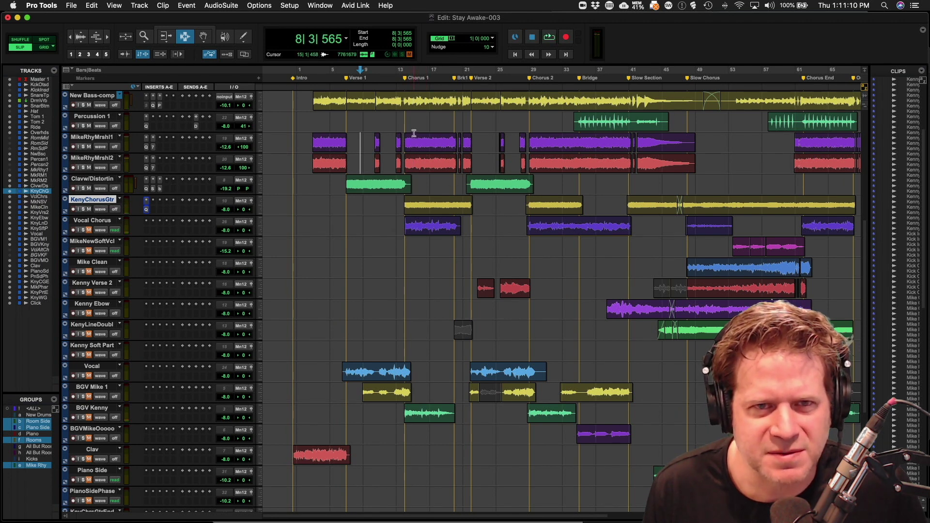
left_click(417, 144)
key("space")
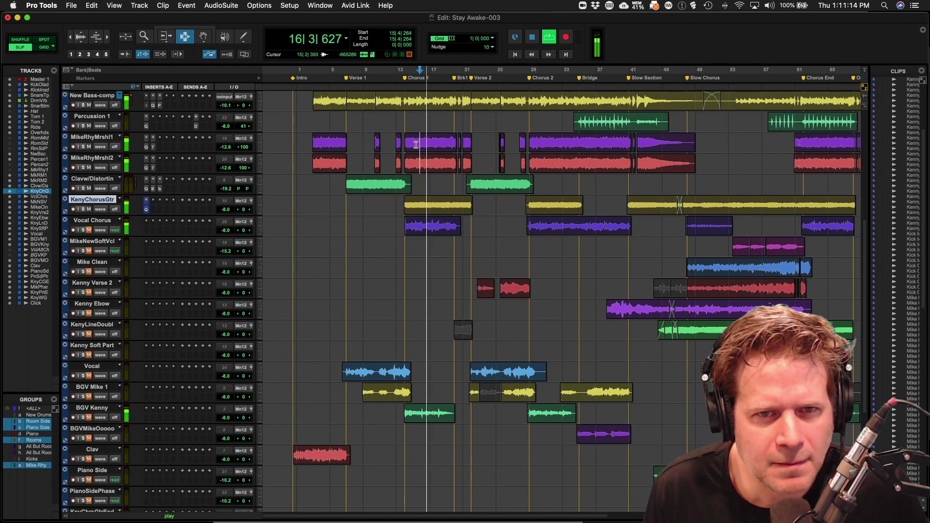
key("space")
- Replay Verse 1 several times from bar 9 to judge how the distorted clav sits in the mix
left_click(365, 169)
key("space")
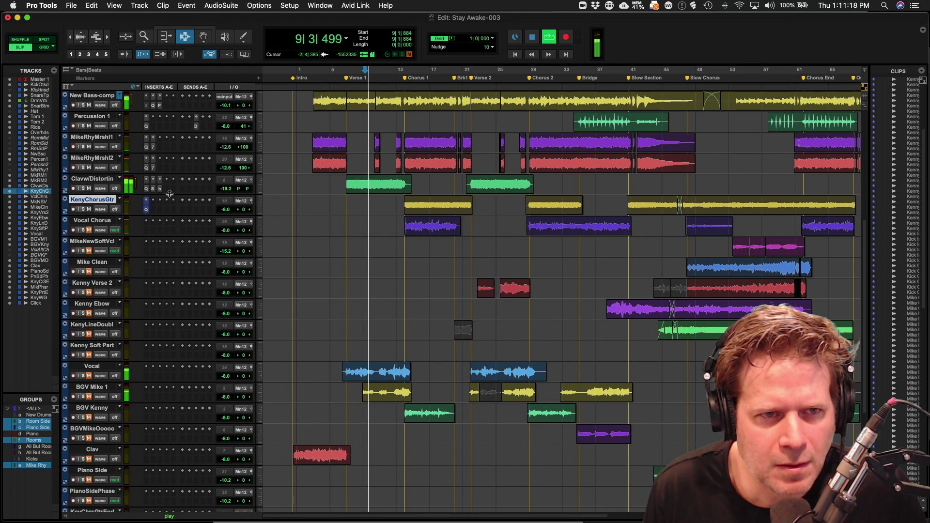
key("space")
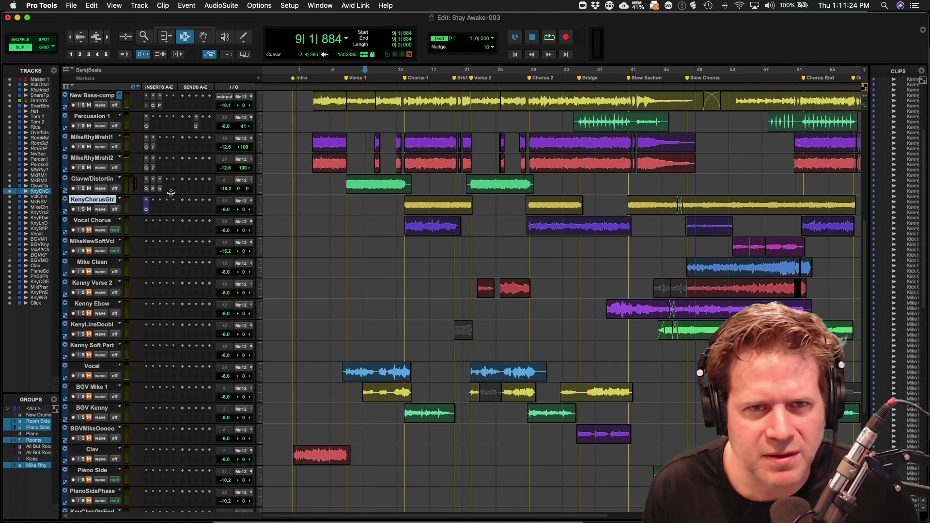
key("space")
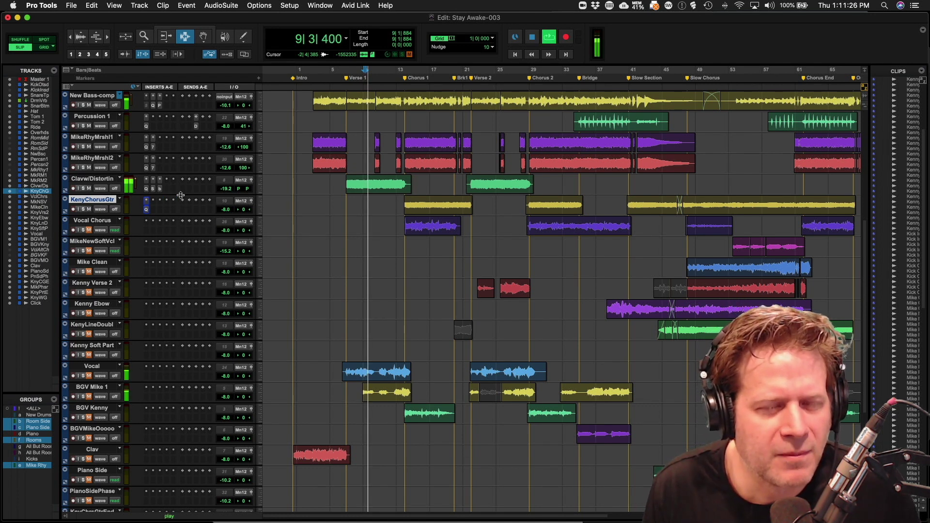
key("space")
key("space")
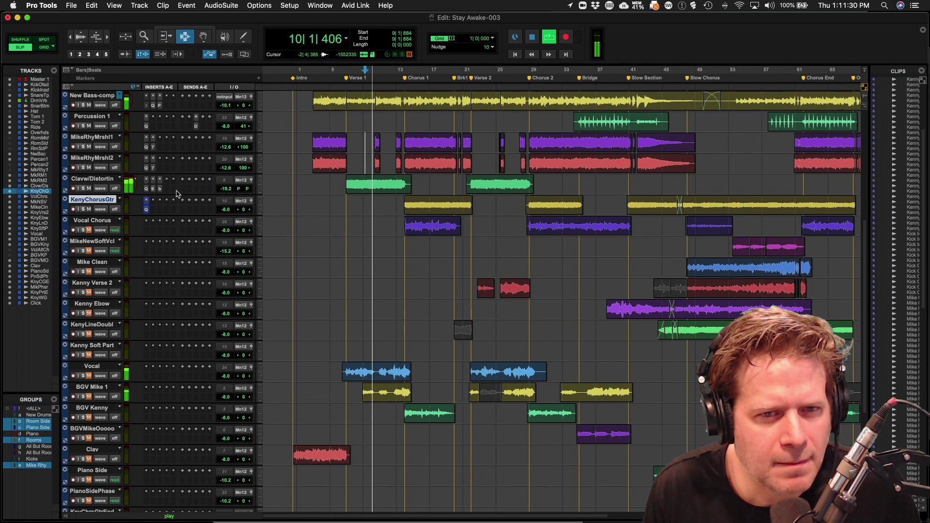
key("space")
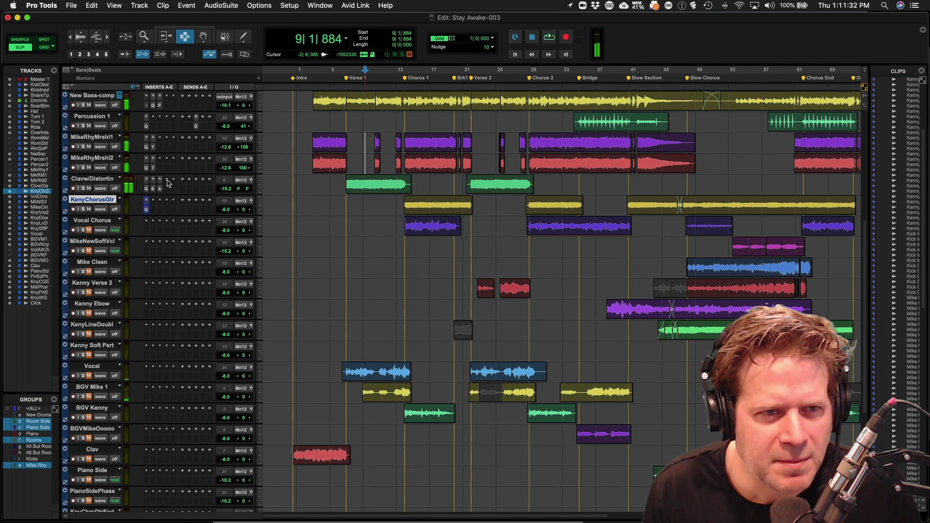
left_click(170, 183)
mouse_move(174, 182)
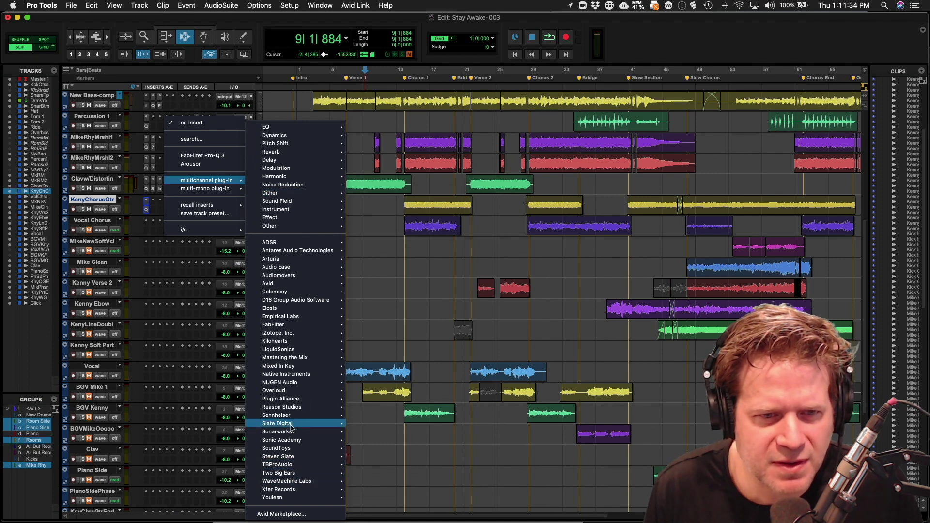
mouse_move(289, 431)
mouse_move(288, 398)
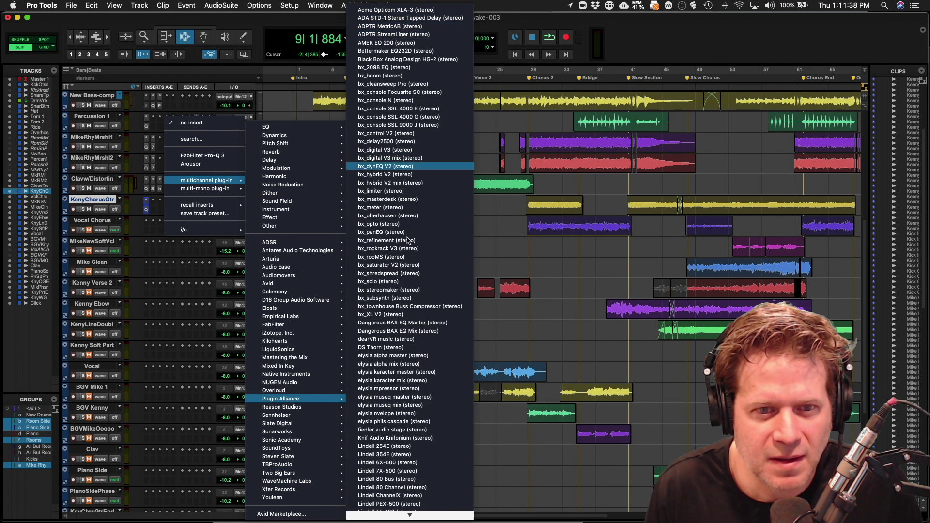
mouse_move(409, 515)
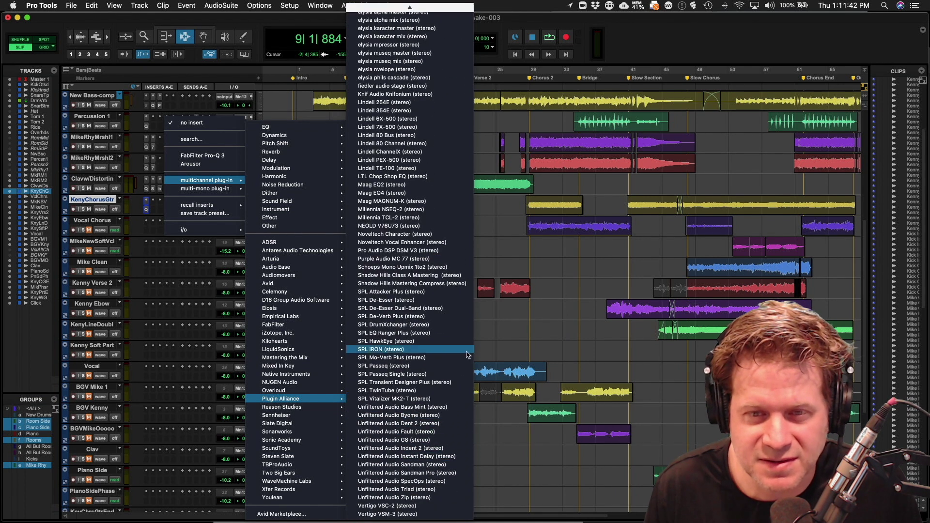
left_click(554, 298)
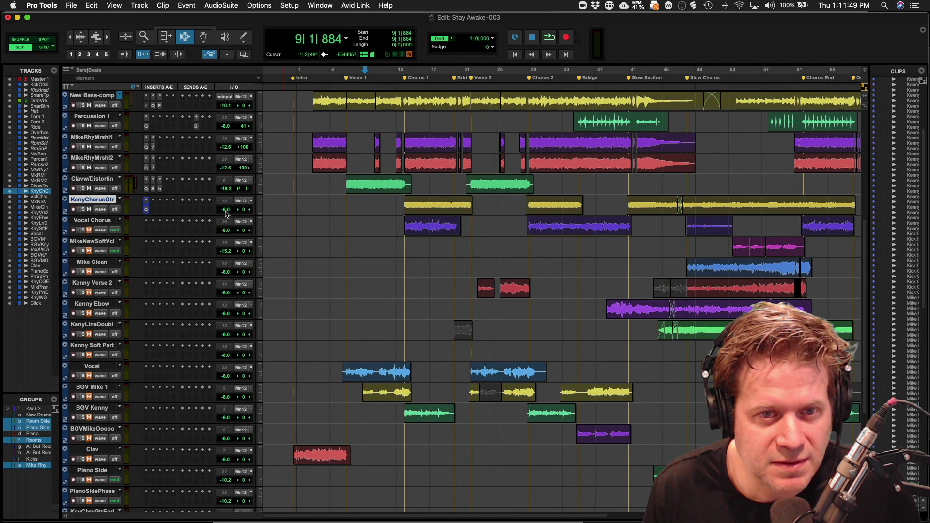
- Play the song from the start of Chorus 1 and solo the chorus guitar track
key("space")
key("space")
left_click(406, 195)
key("space")
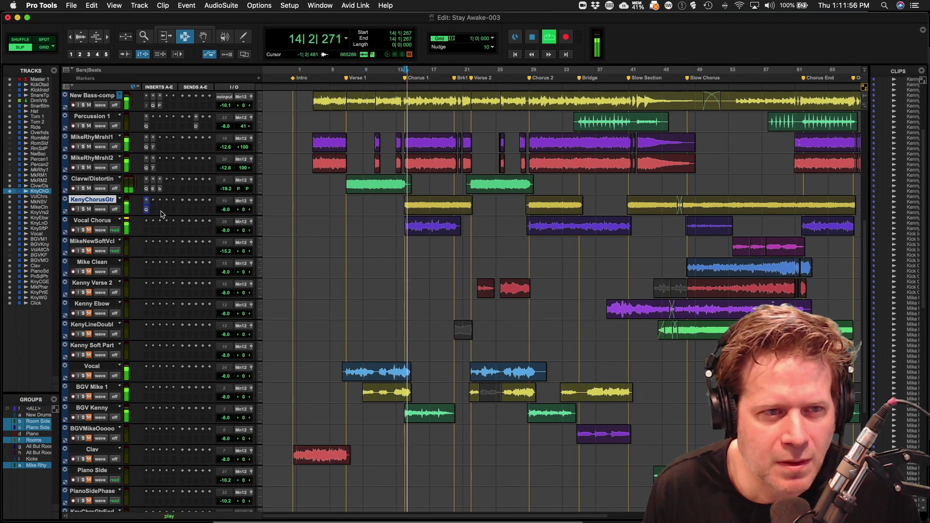
key("shift+s")
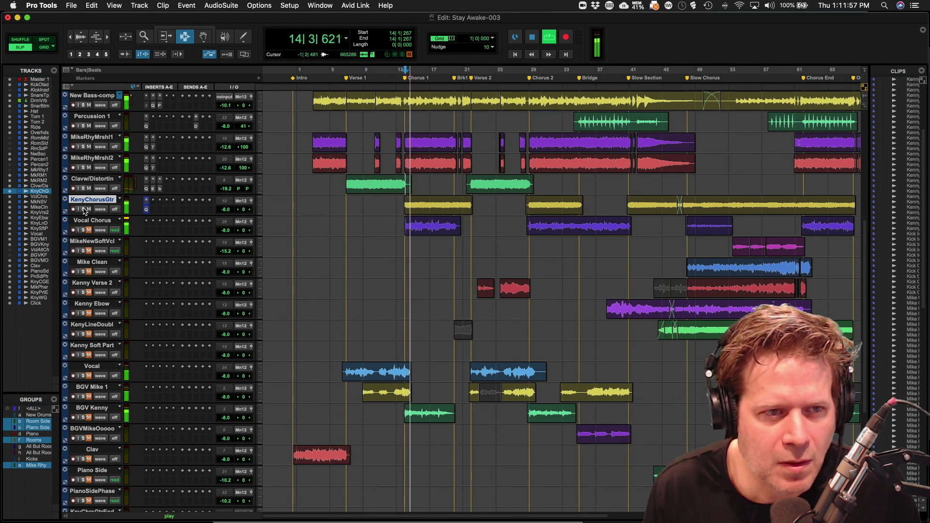
- Try the Arousor compressor in the second insert slot of the chorus guitar track while Chorus 1 plays
left_click(153, 203)
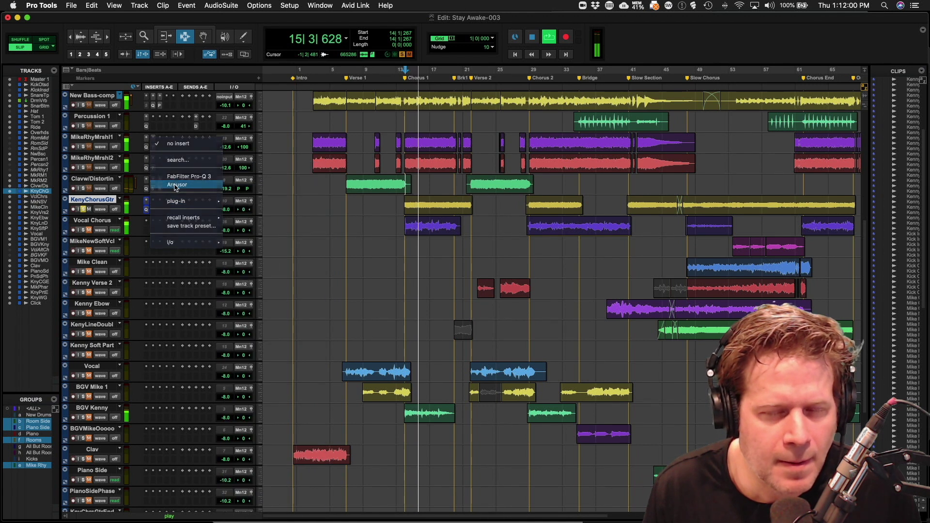
left_click(176, 187)
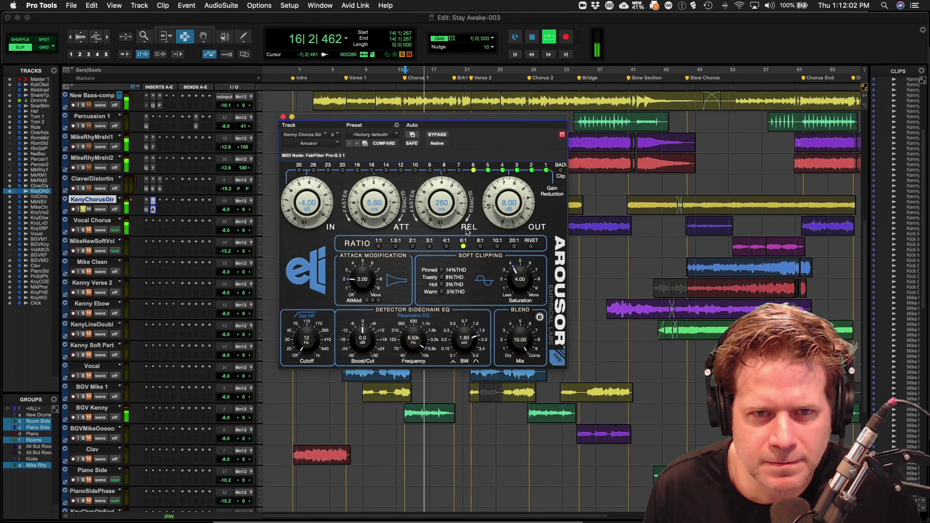
key("space")
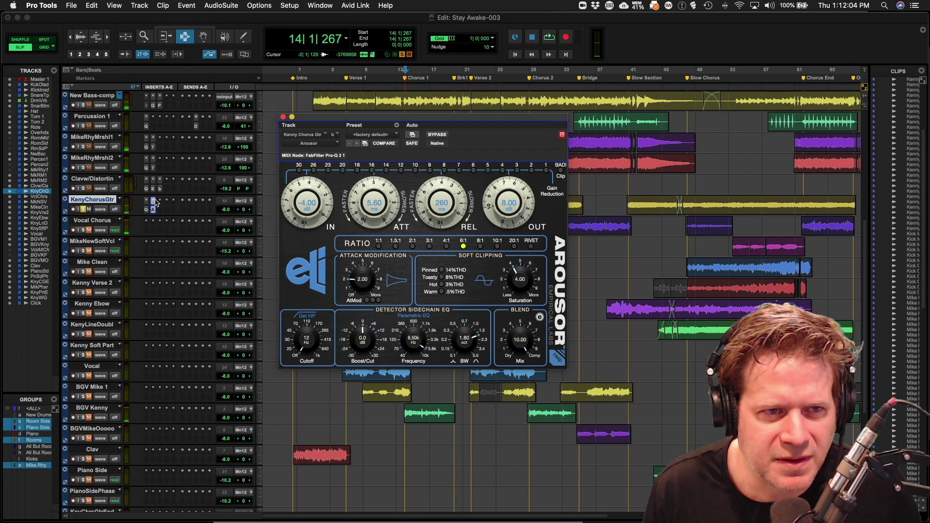
- Replace Arousor with the Lindell 254E compressor on the chorus guitar track and lower its threshold slightly while Chorus 1 plays
left_click(154, 202)
mouse_move(192, 201)
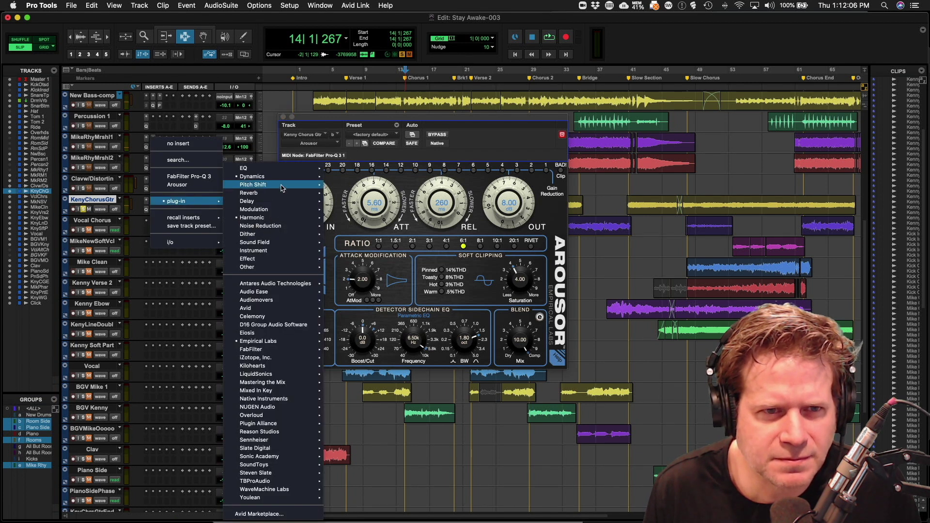
mouse_move(291, 176)
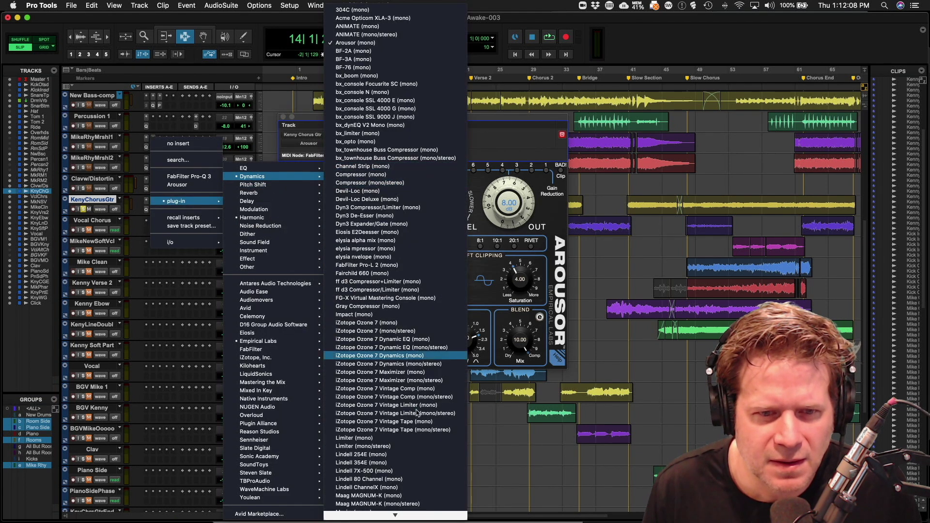
left_click(420, 456)
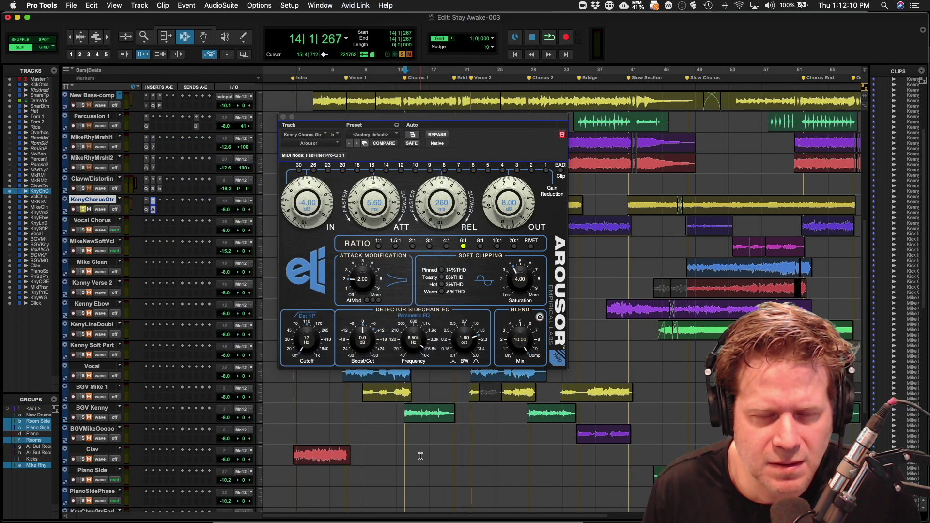
key("space")
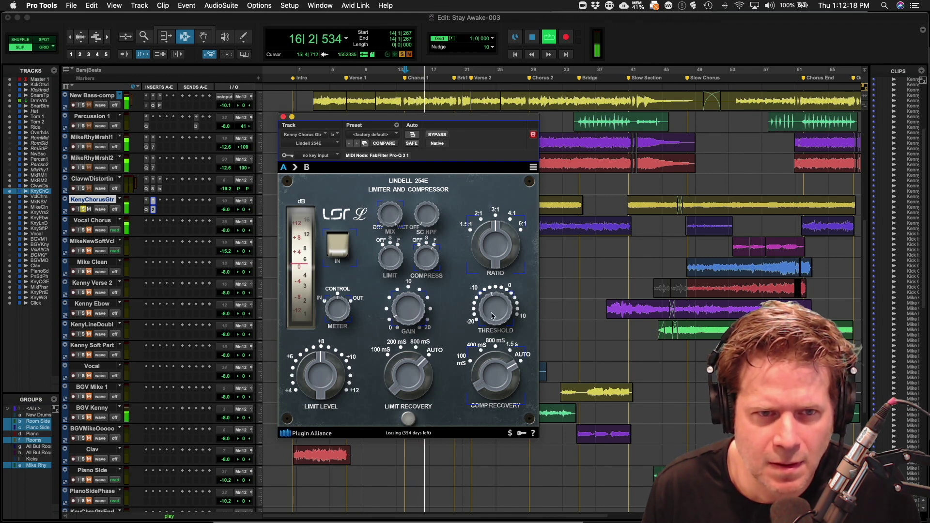
left_click_drag(489, 314, 487, 321)
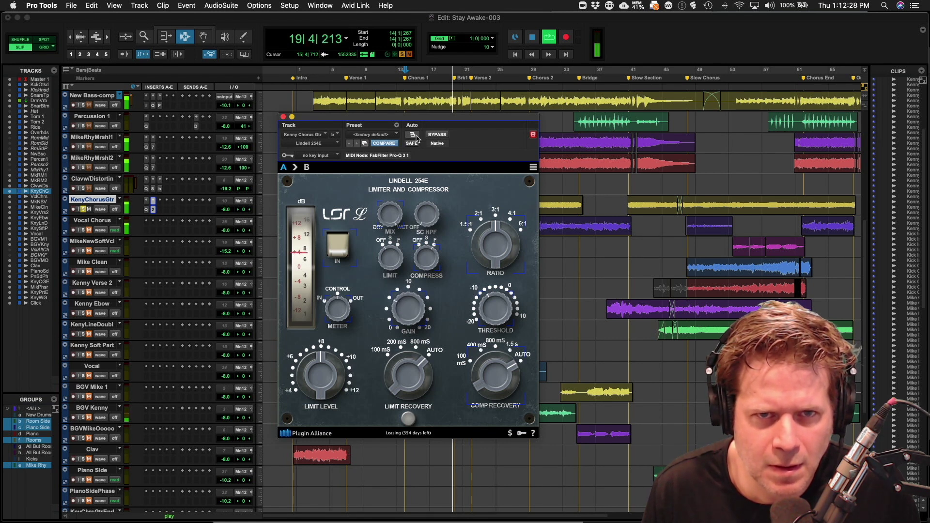
- Compare the soloed chorus guitar with the Lindell 254E bypassed and active, and stop playback
left_click(437, 134)
left_click(437, 134)
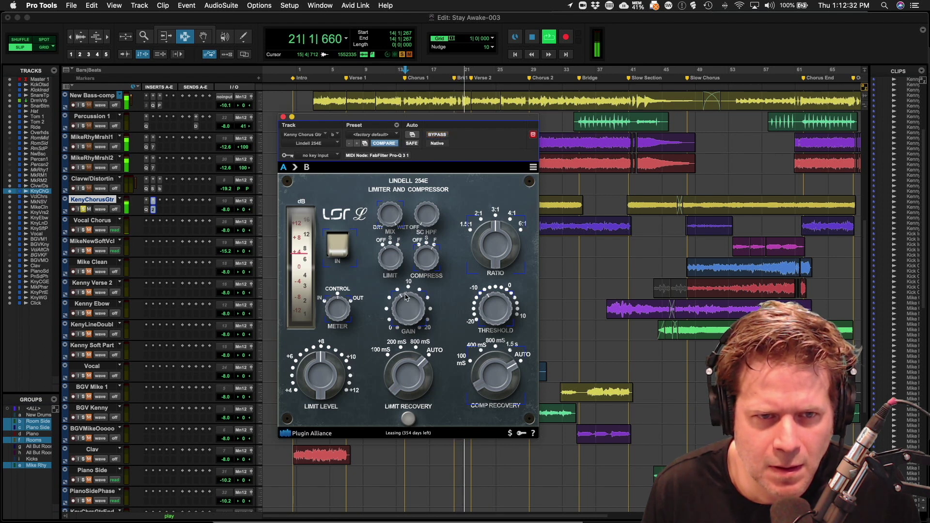
left_click(435, 135)
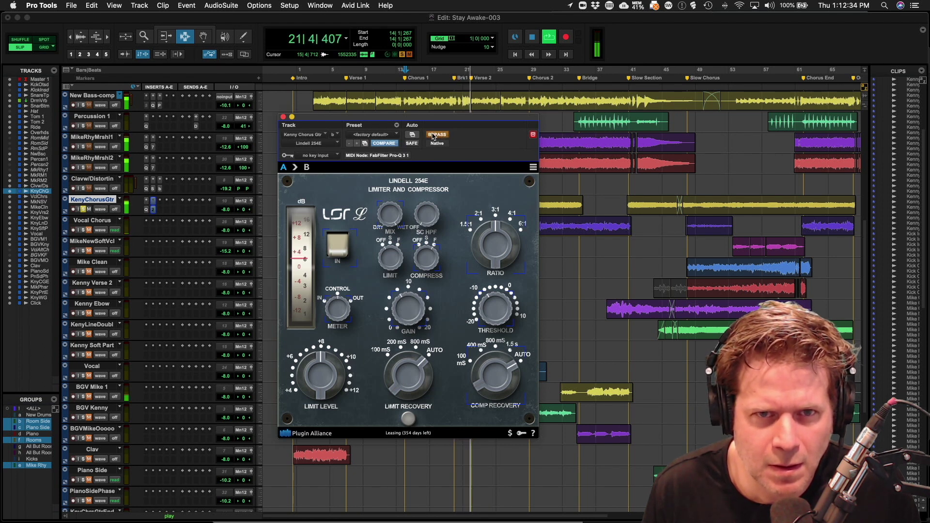
left_click(434, 135)
key("space")
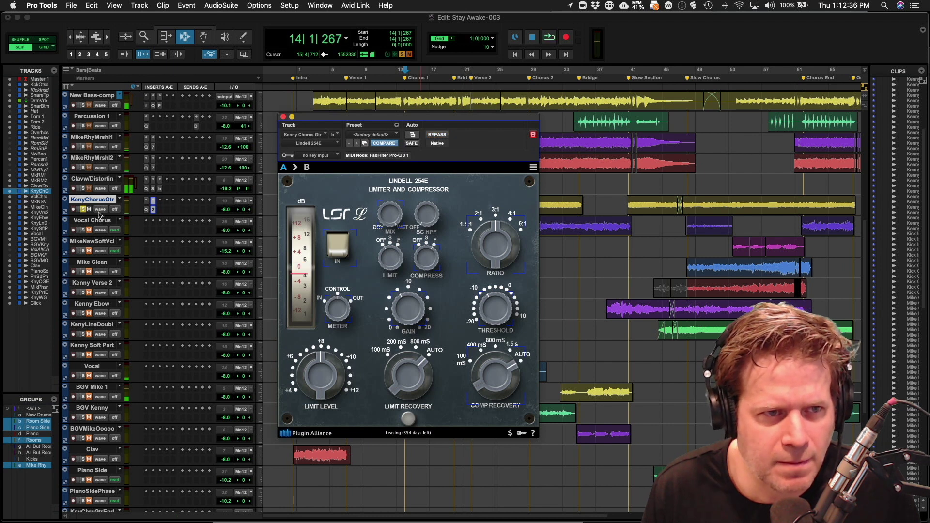
- Unsolo the chorus guitar, close its compressor window, and check its level in the full mix from Chorus 1
left_click(85, 209)
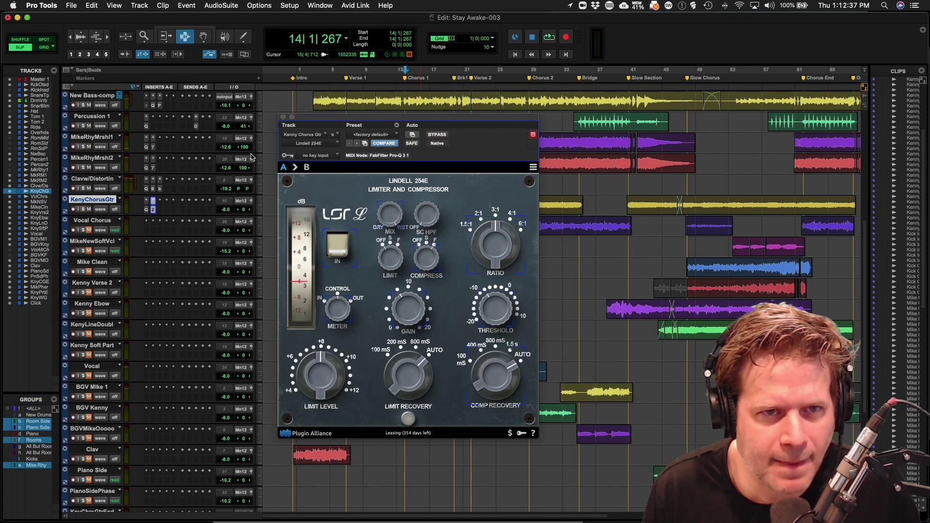
left_click(284, 118)
key("space")
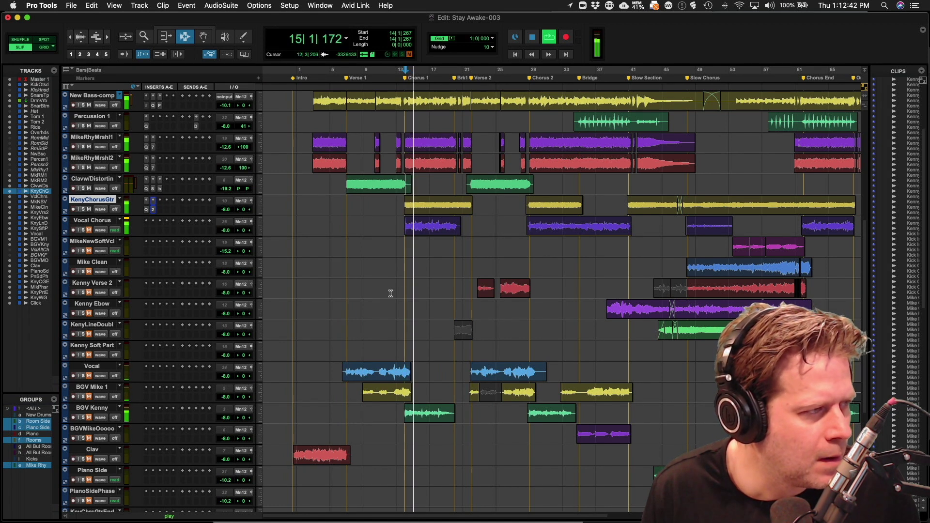
key("r")
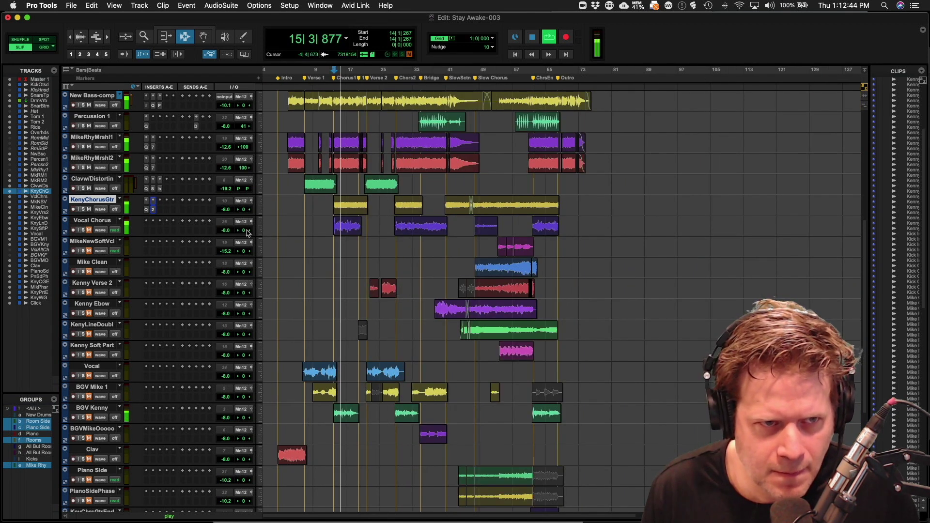
left_click(228, 214)
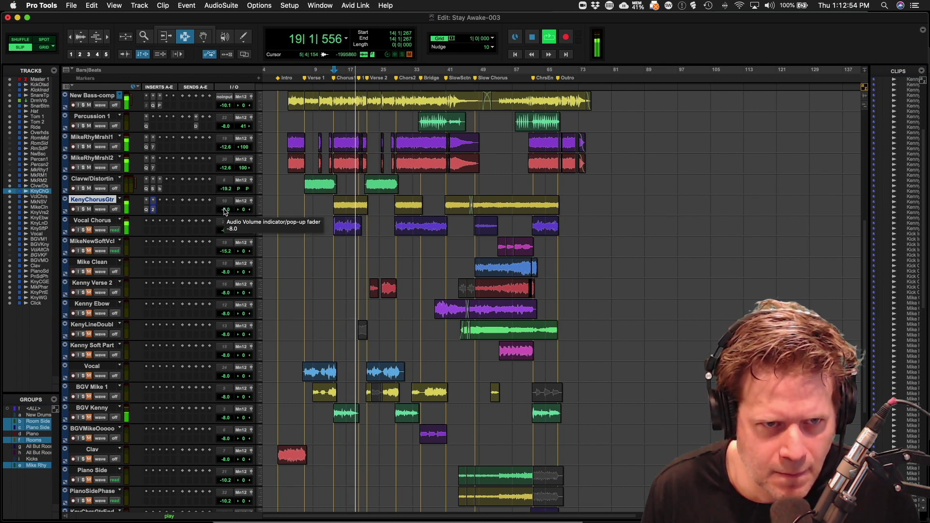
- Check the chorus guitar's level into Verse 2, replay it from Chorus 1, and mute the Vocal Chorus track
left_click(224, 211)
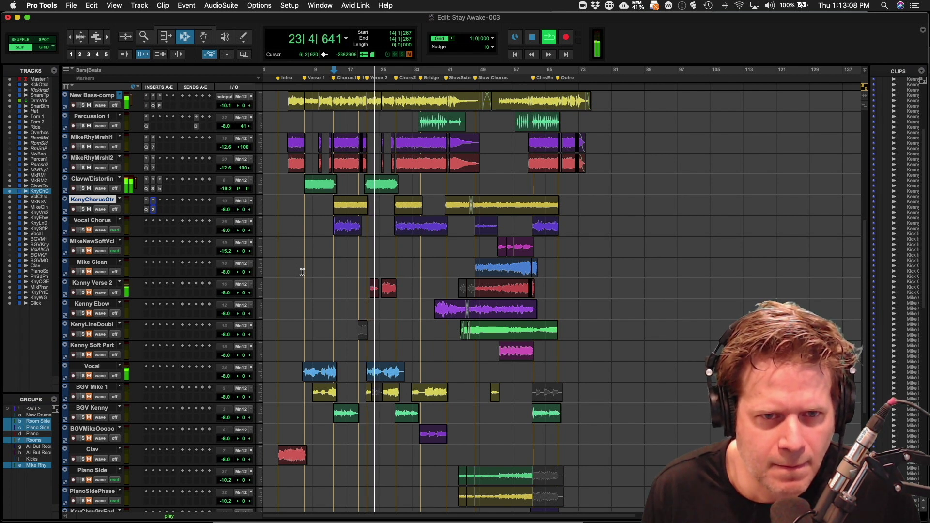
key("space")
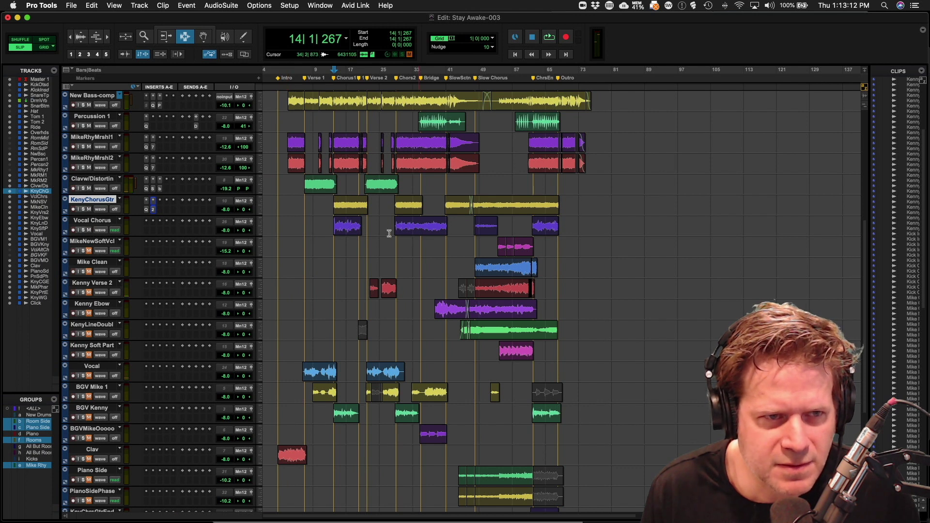
key("space")
key("space")
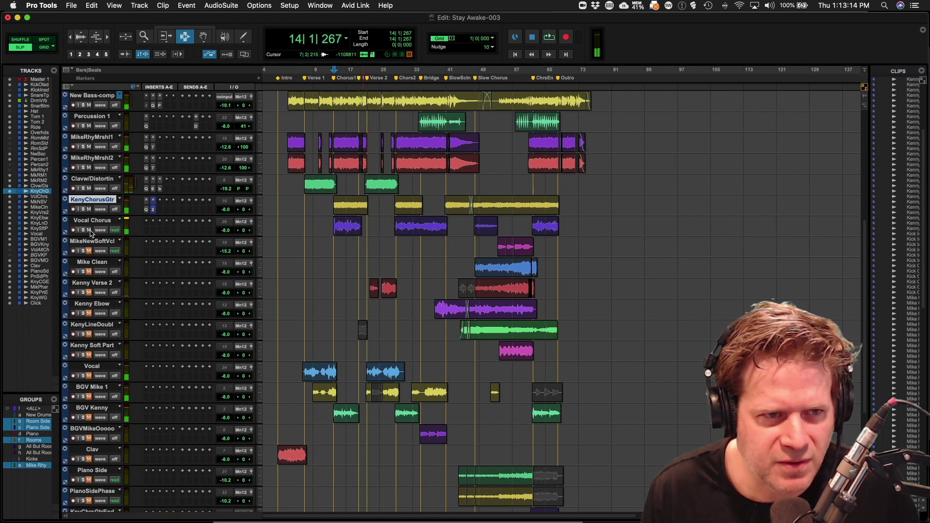
- Move the Clav track directly below the chorus guitar track, unmute it, and play it from the intro
scroll(216, 320, "down", 7)
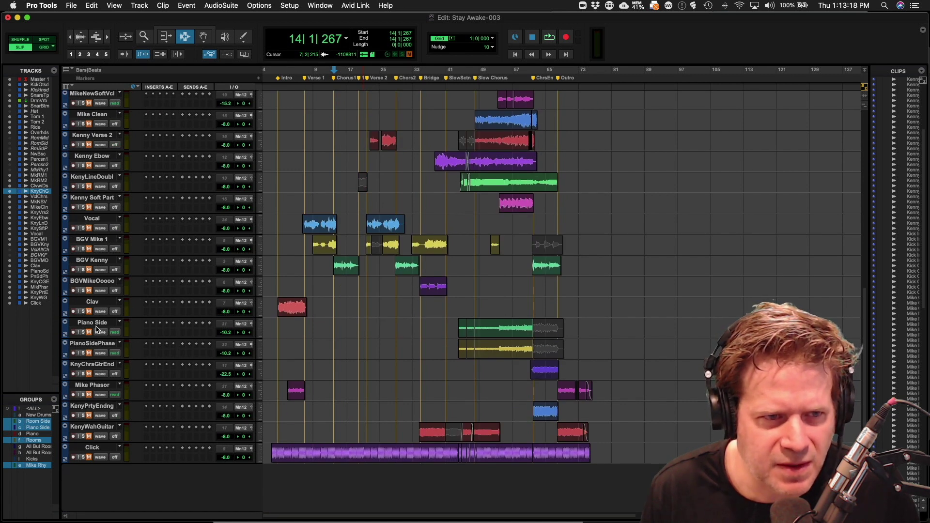
left_click_drag(94, 306, 160, 449)
scroll(317, 357, "down", 10)
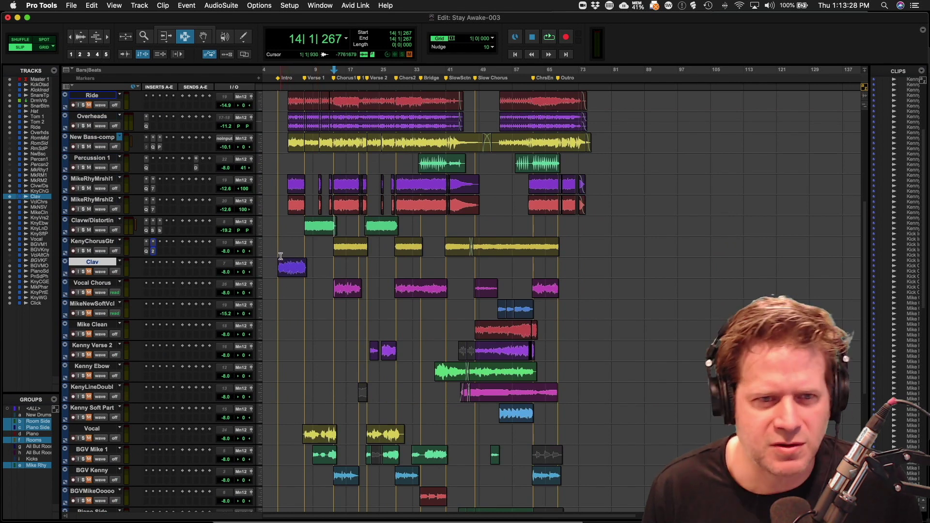
key("space")
key("space")
key("space")
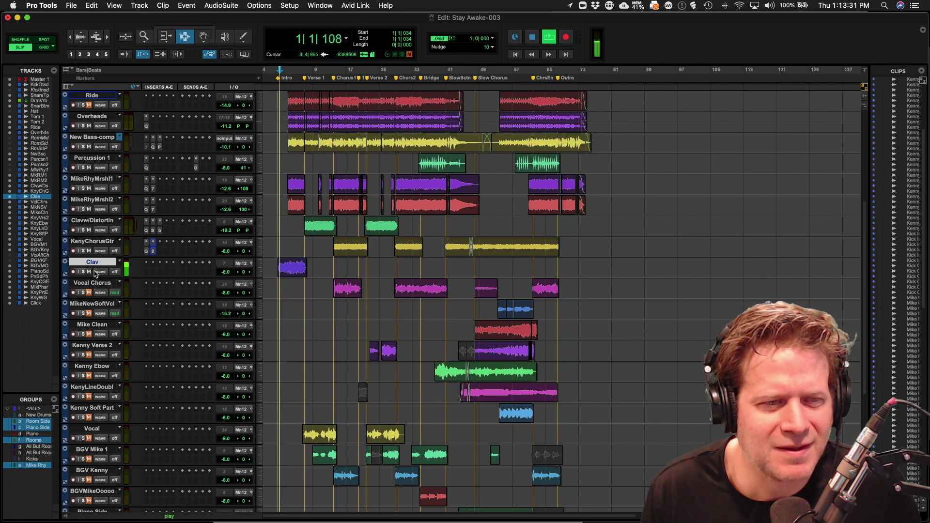
- Insert FabFilter Pro-Q 3 in the first insert slot of the Clav track and add a band at about 69 Hz
left_click(147, 263)
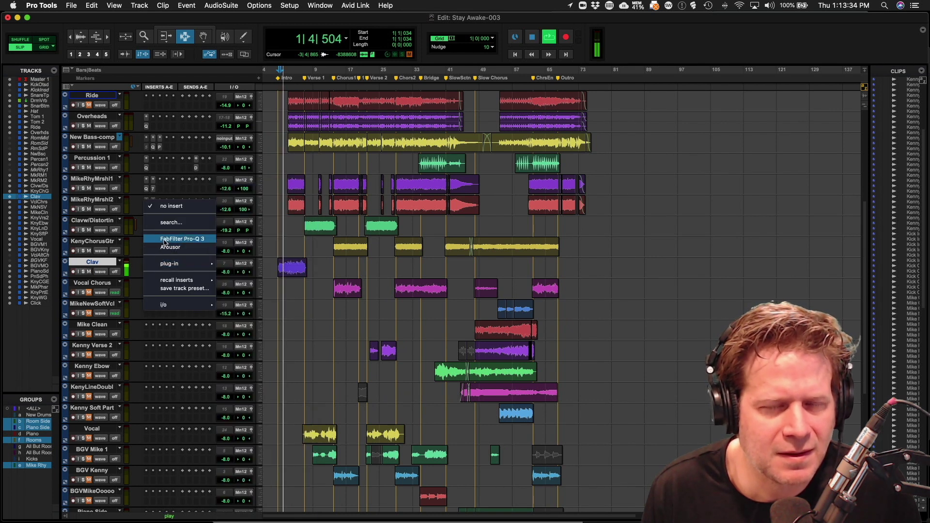
left_click(166, 239)
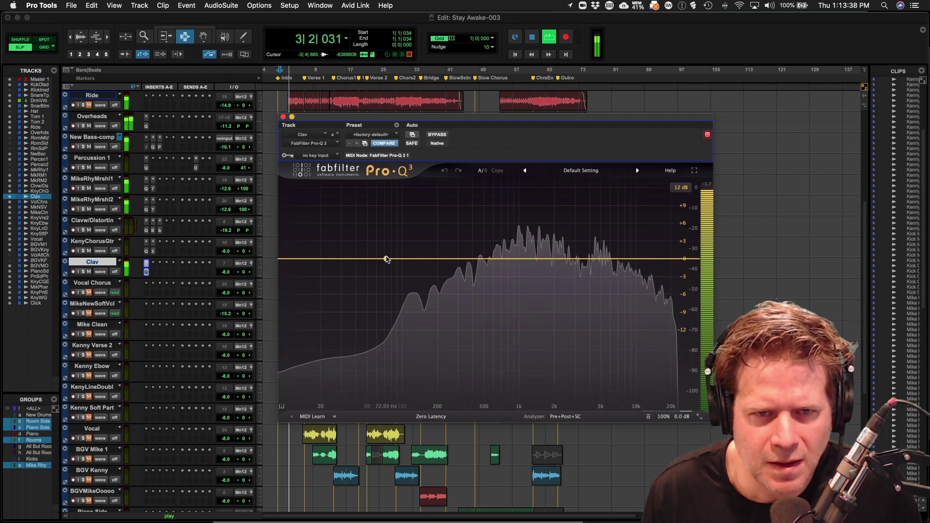
left_click_drag(385, 260, 383, 267)
key("space")
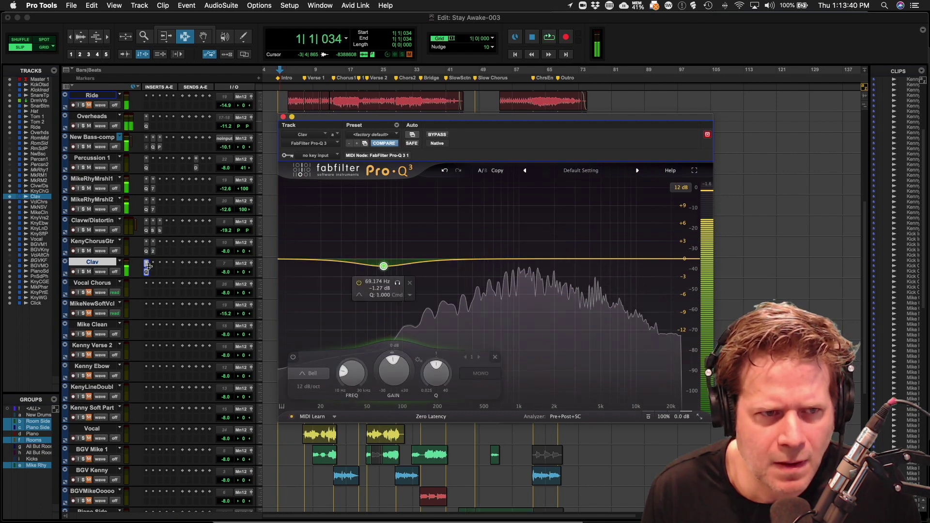
- Solo Clav and turn its EQ band into a 24 dB/oct low cut at about 140 Hz while the intro plays
key("shift+s")
key("space")
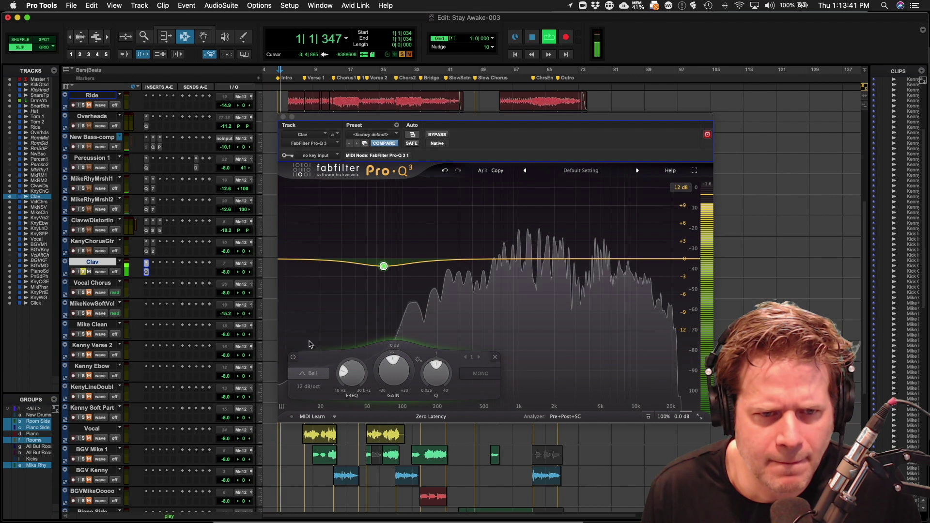
left_click(310, 376)
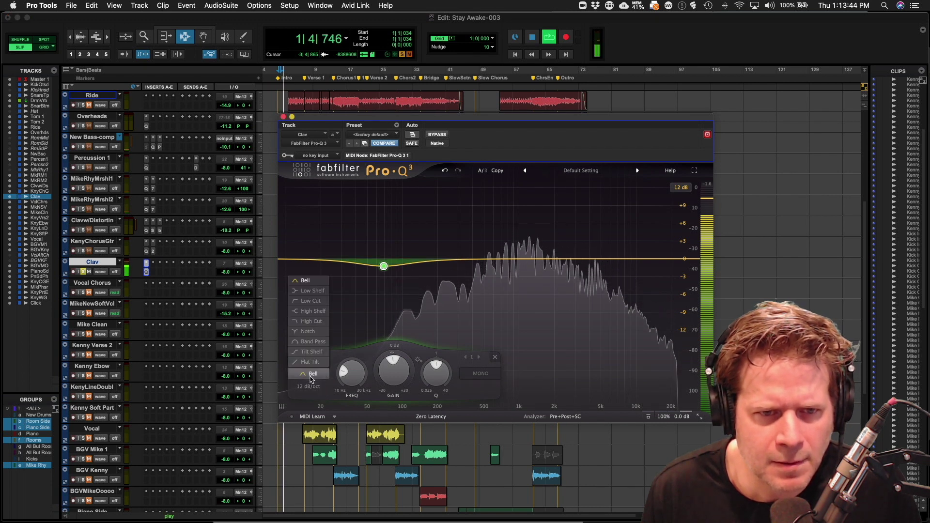
left_click(309, 302)
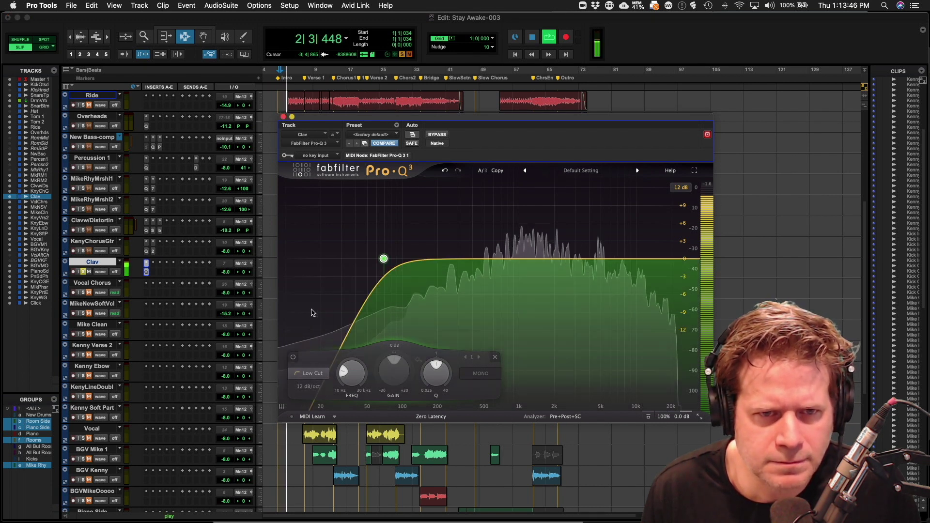
left_click(309, 387)
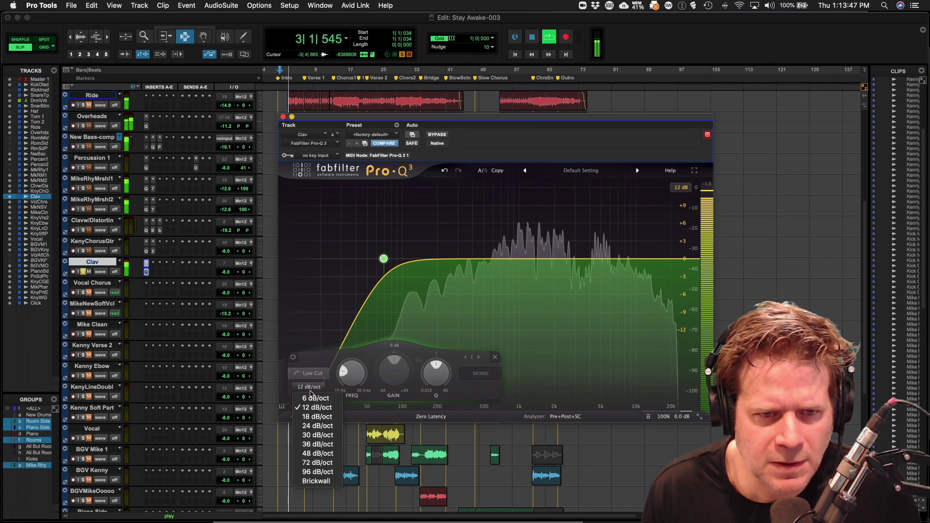
left_click(322, 424)
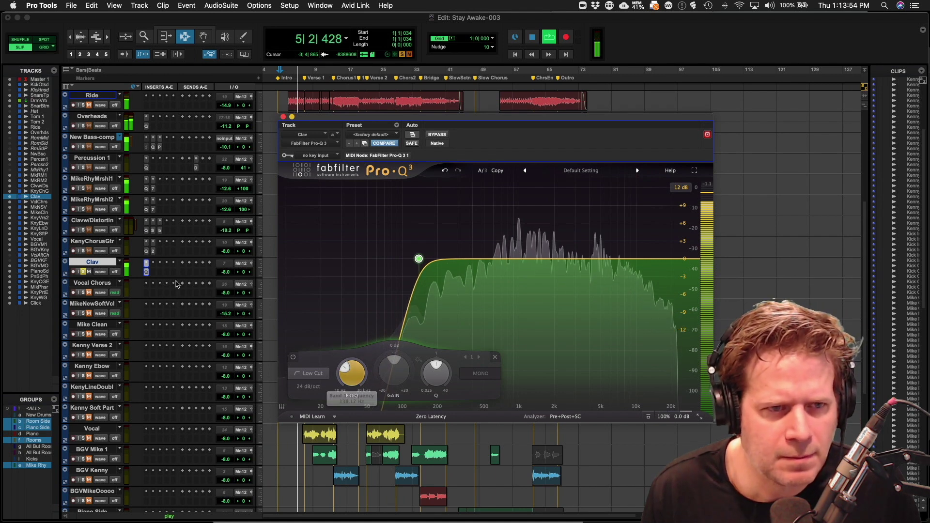
- Add the Arousor compressor in Clav's second insert slot, set its input to -7.65 and output to 9.45, and close its window
left_click(154, 264)
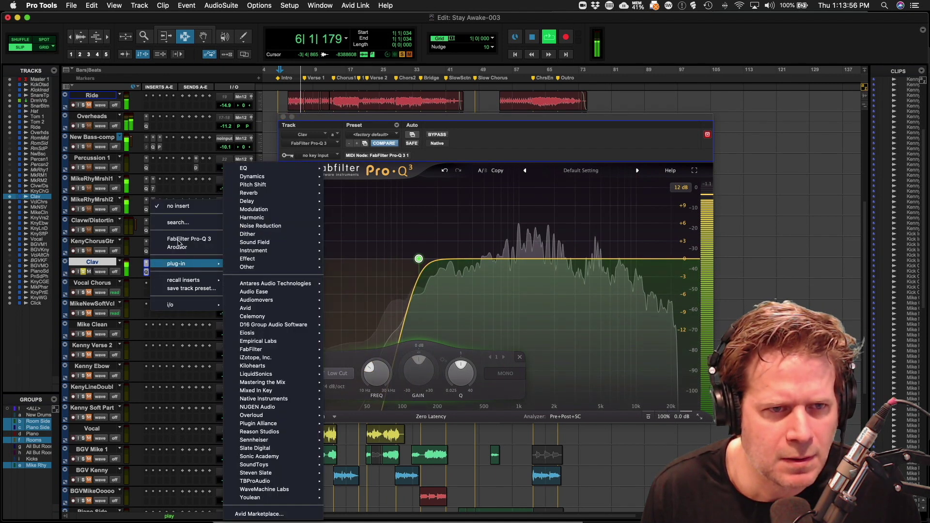
left_click(178, 248)
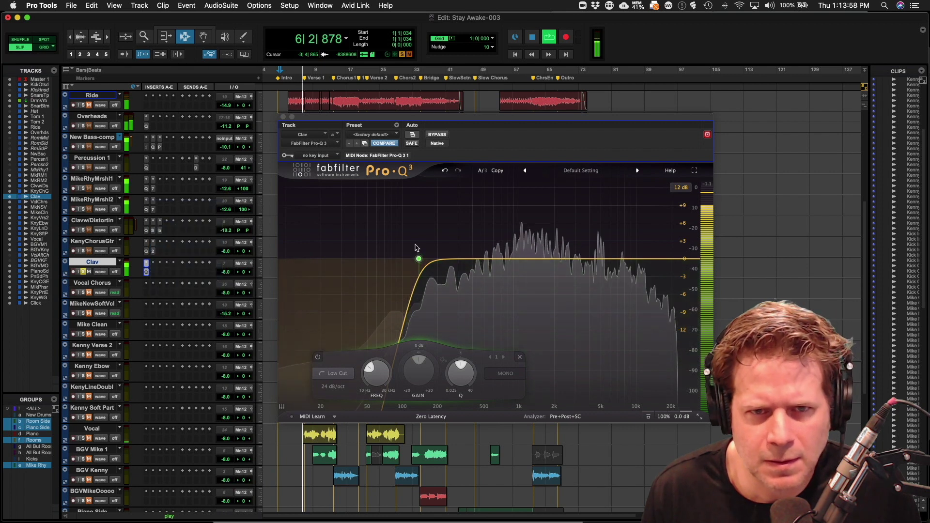
key("space")
key("space")
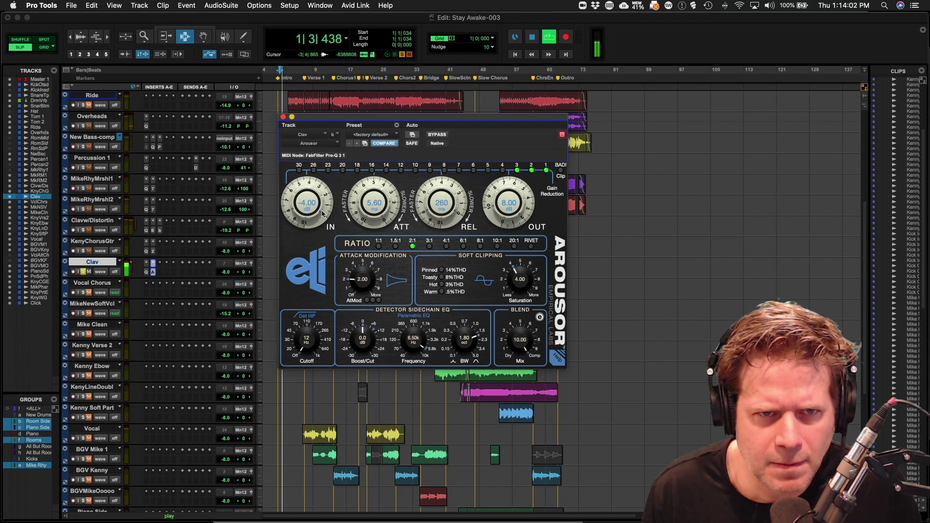
left_click_drag(301, 206, 299, 213)
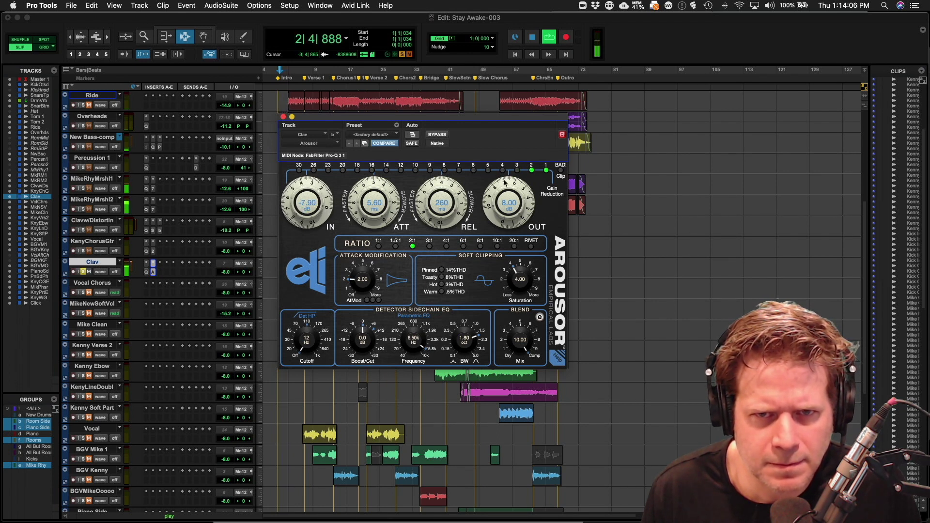
left_click_drag(502, 193, 503, 191)
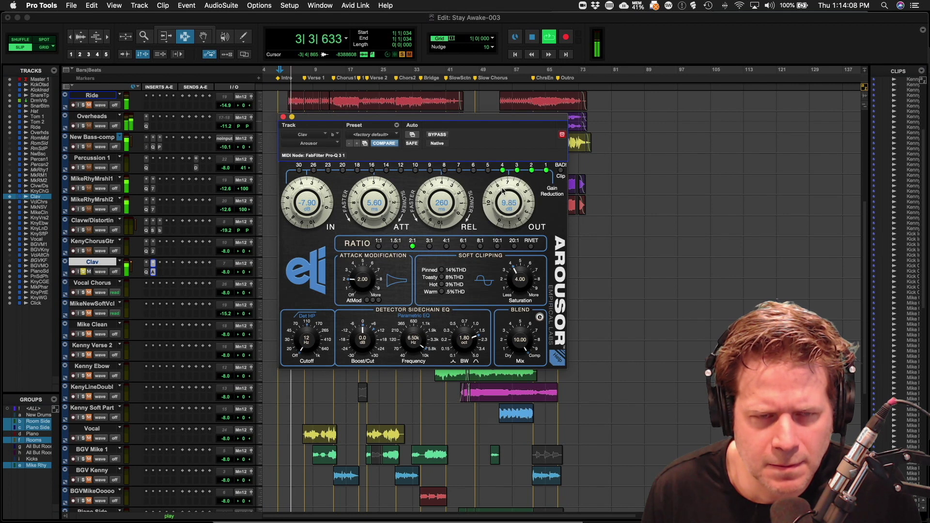
left_click_drag(294, 198, 294, 199)
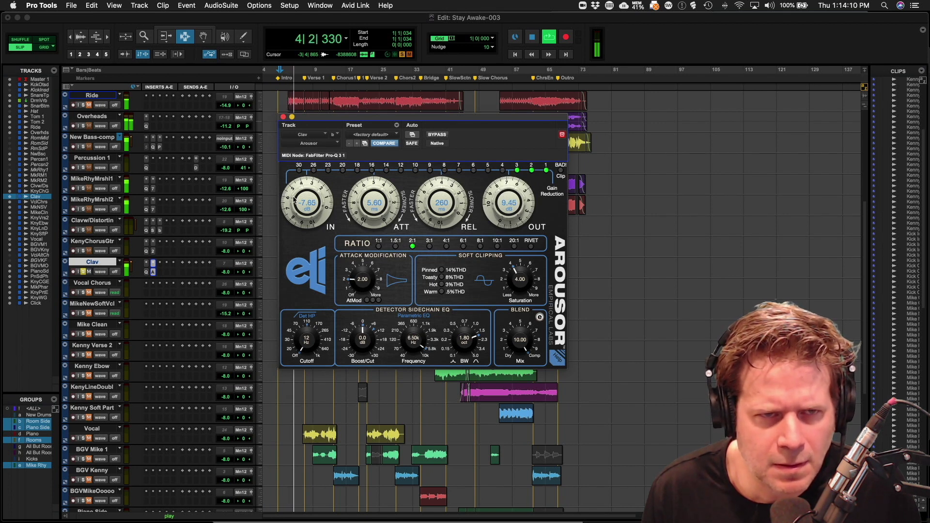
left_click(284, 117)
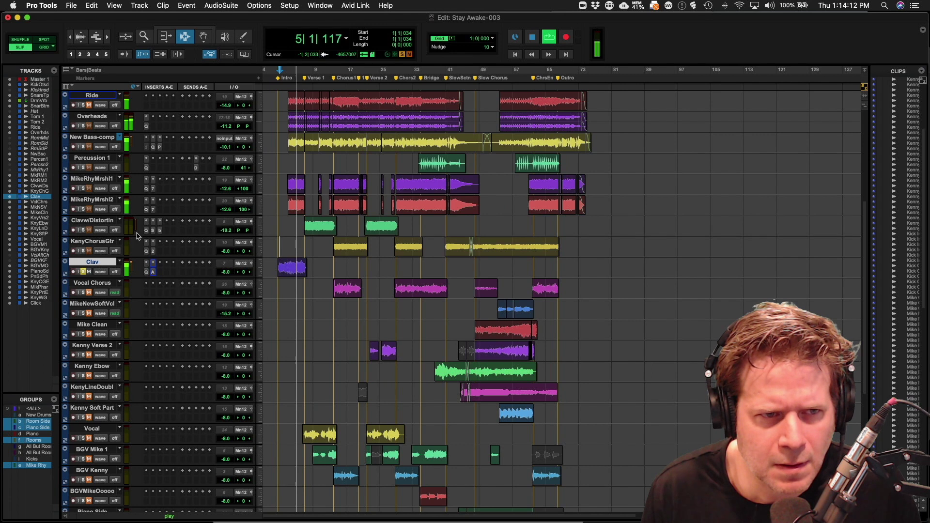
- Replay the intro, unsolo Clav, set its volume to -6.6 and pan to 27 left, and set the Clavw/Distortin volume to -18.5
key("space")
key("space")
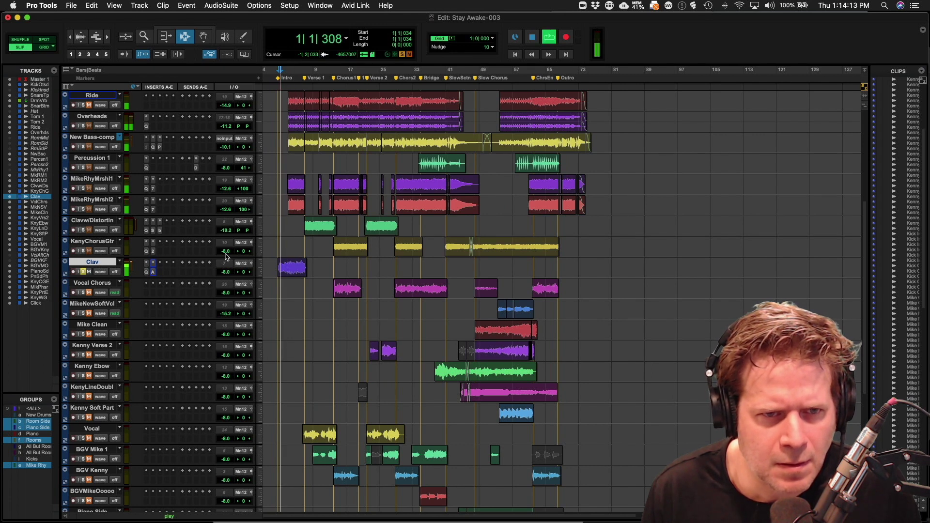
left_click(287, 247)
key("space")
key("space")
key("t")
key("t")
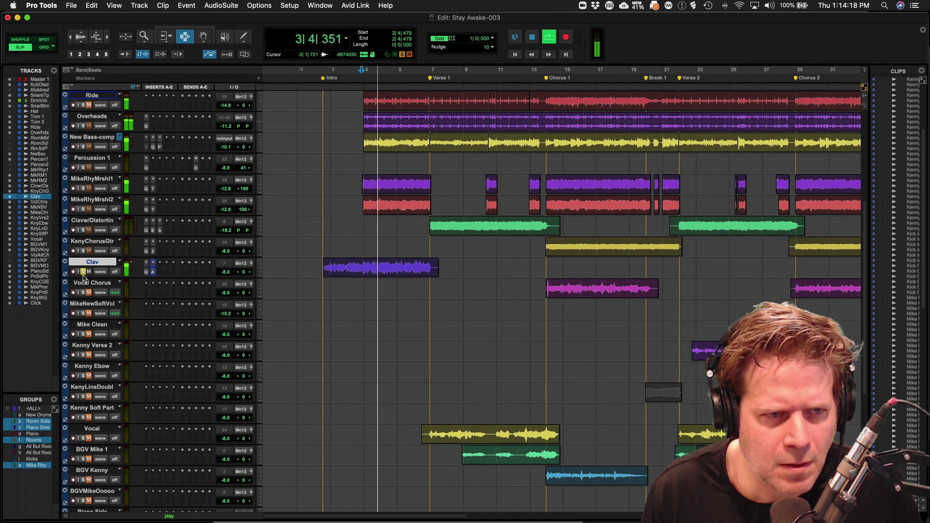
left_click(228, 273)
mouse_move(229, 276)
left_mouse_down()
mouse_move(238, 272)
mouse_move(221, 278)
left_mouse_up()
left_click_drag(227, 236, 228, 235)
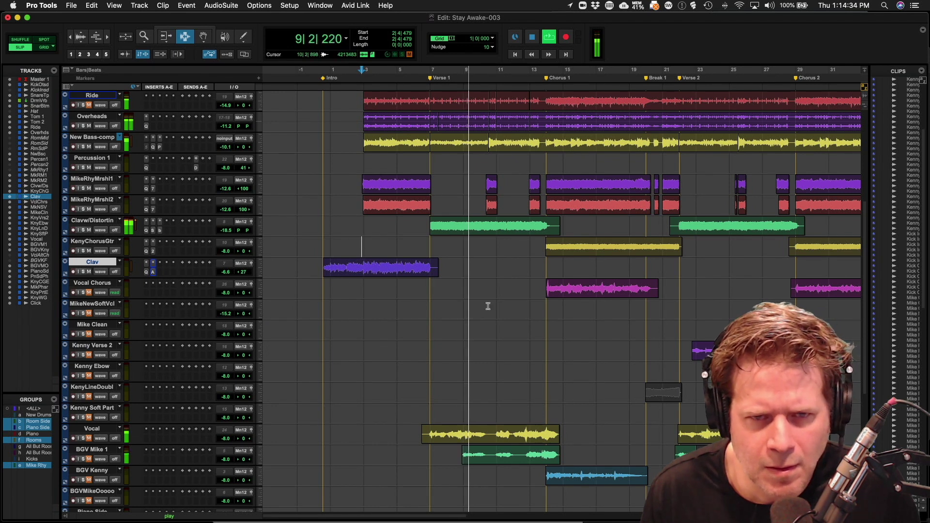
- Listen to the balance through Verse 1, and audition the Slow Chorus from bar 48
key("super+bracketleft")
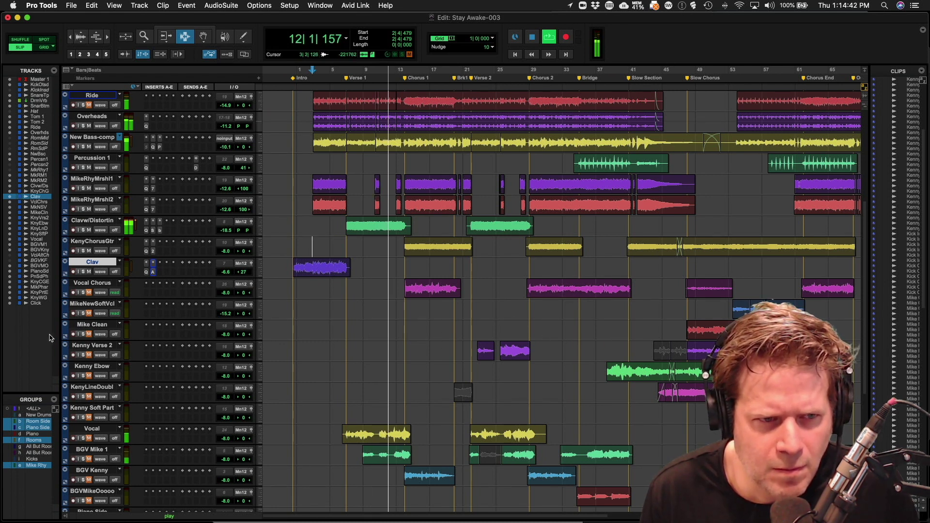
key("space")
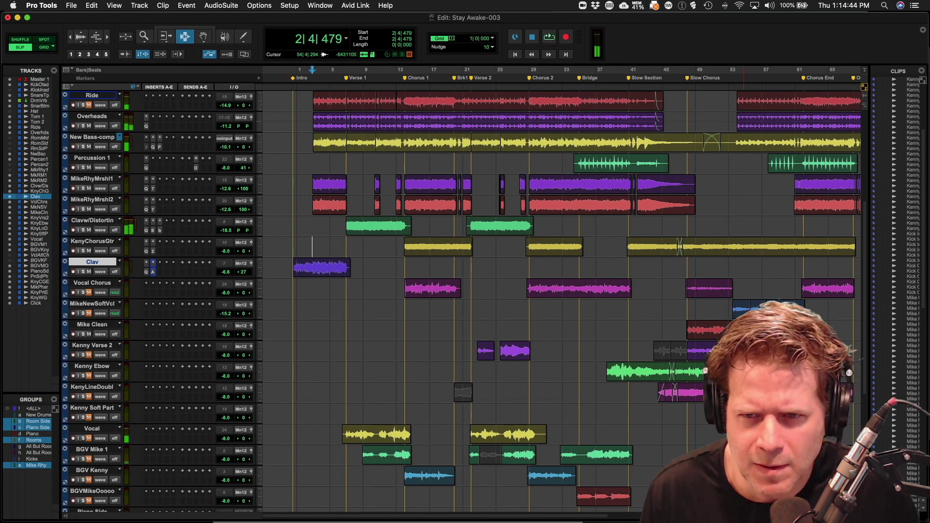
key("space")
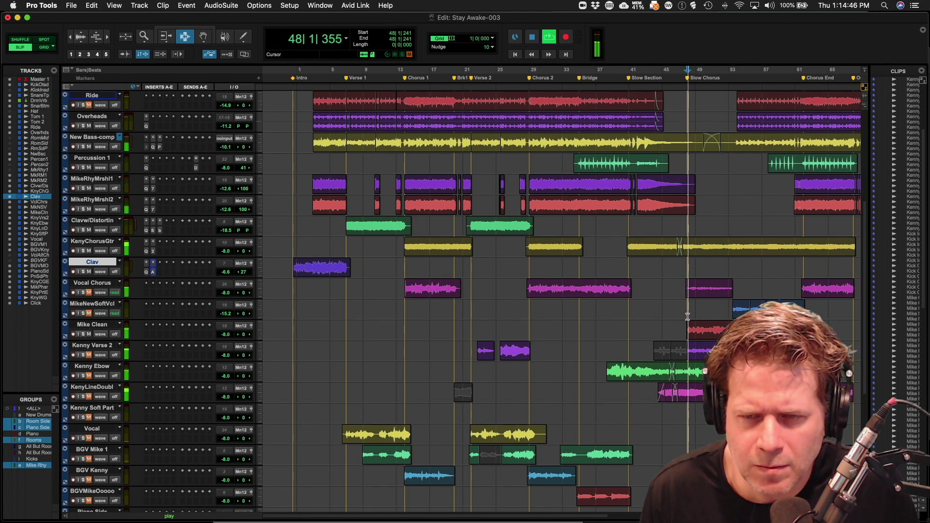
key("space")
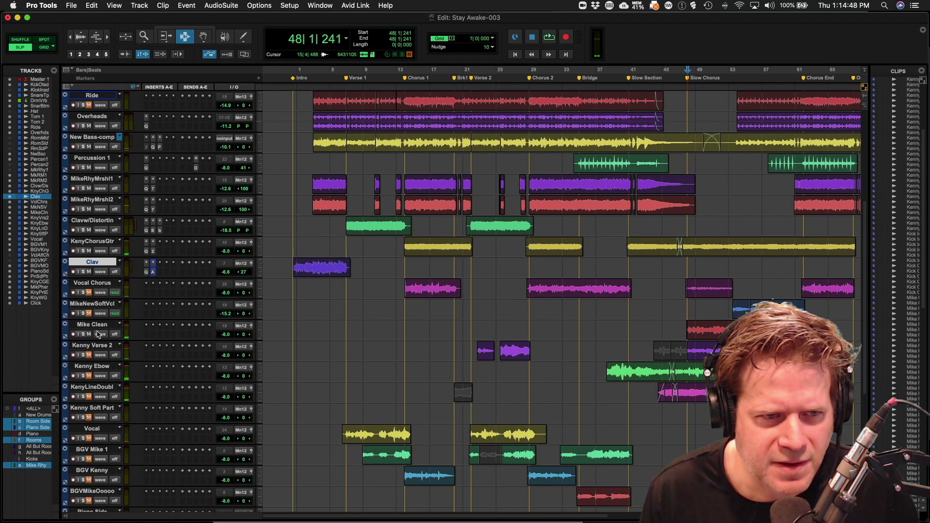
- Move the Vocal track directly below Clav, then unmute and solo it while playing from just before Verse 1
scroll(243, 333, "down", 9)
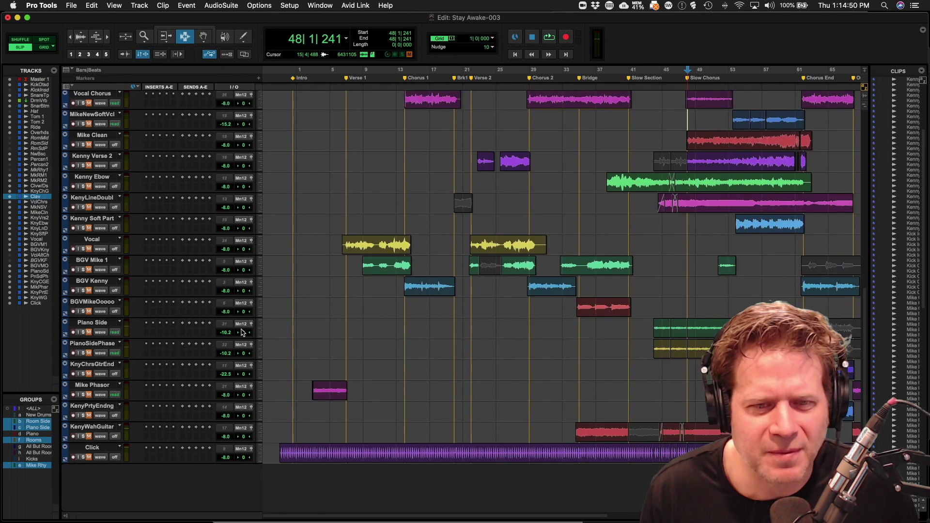
left_click_drag(88, 244, 116, 315)
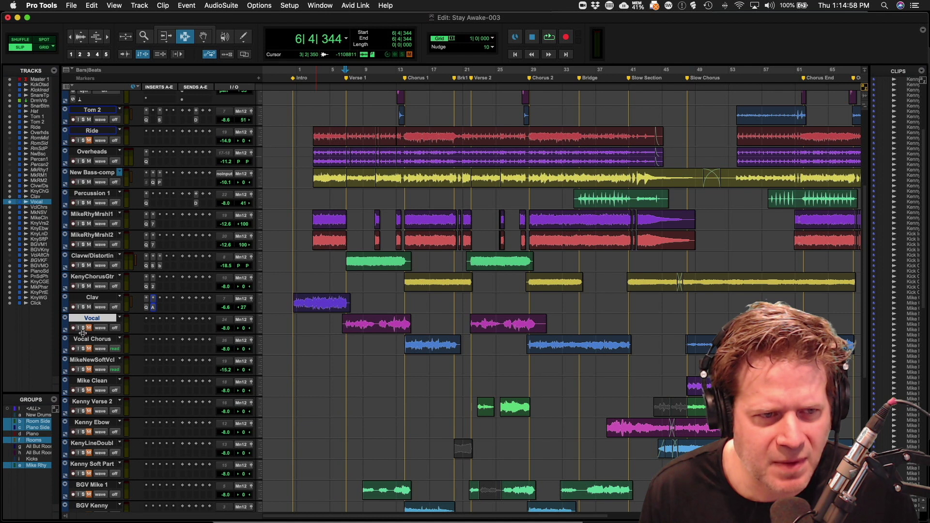
key("space")
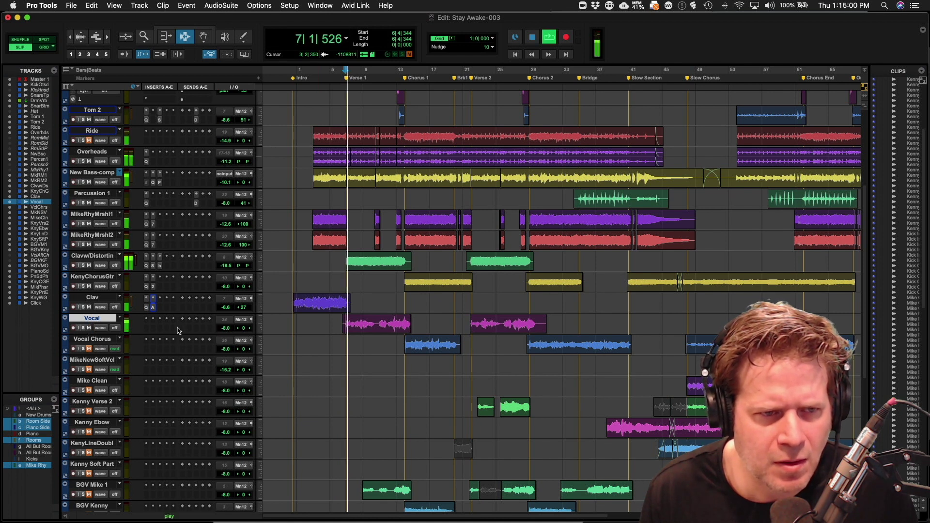
left_click(83, 328)
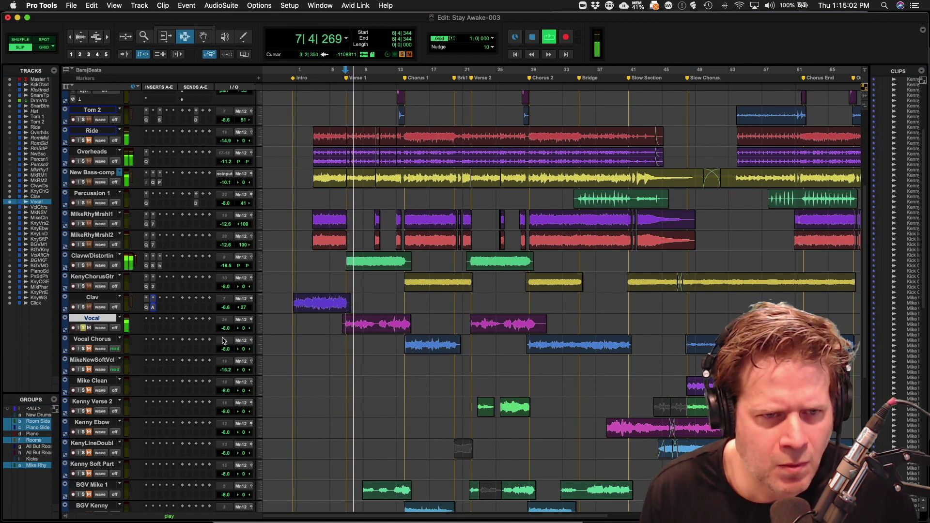
- Set the Vocal track's height to large and add FabFilter Pro-Q 3 in its first insert slot
left_click(253, 334)
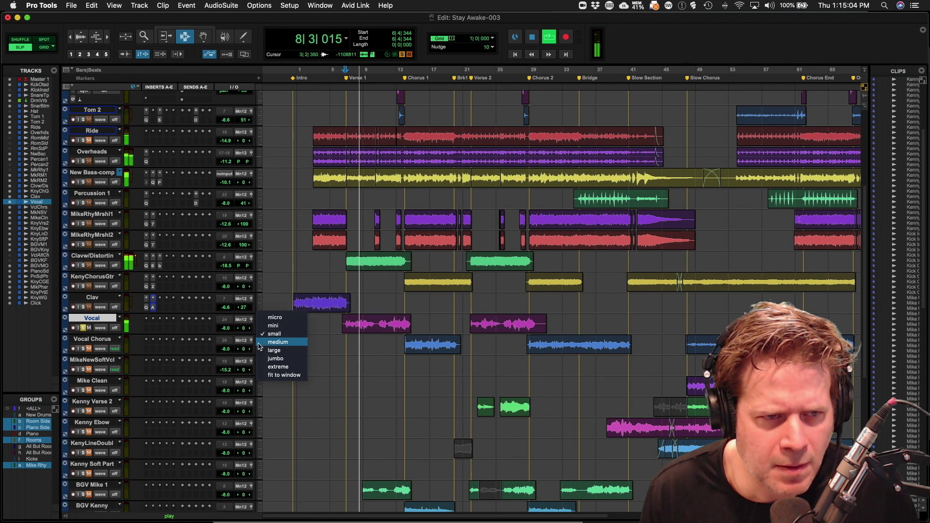
left_click(259, 351)
key("super+bracketright")
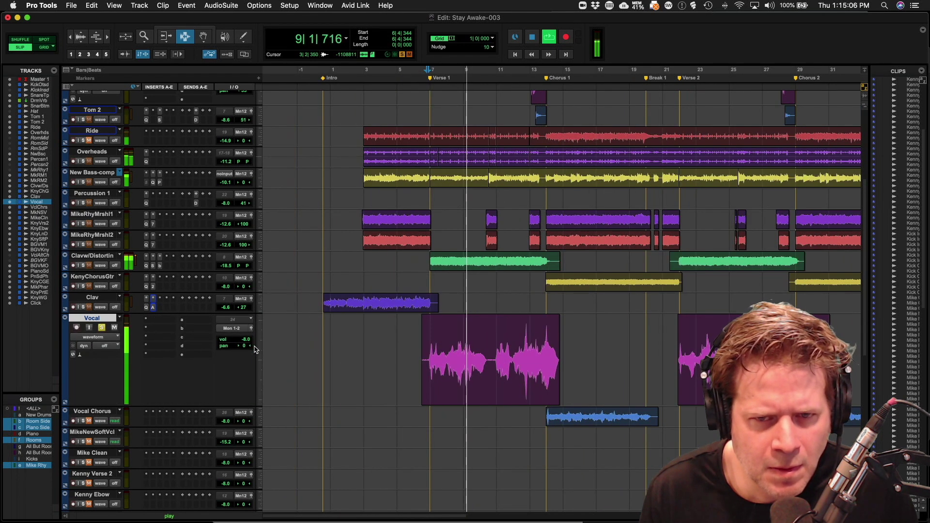
left_click(148, 330)
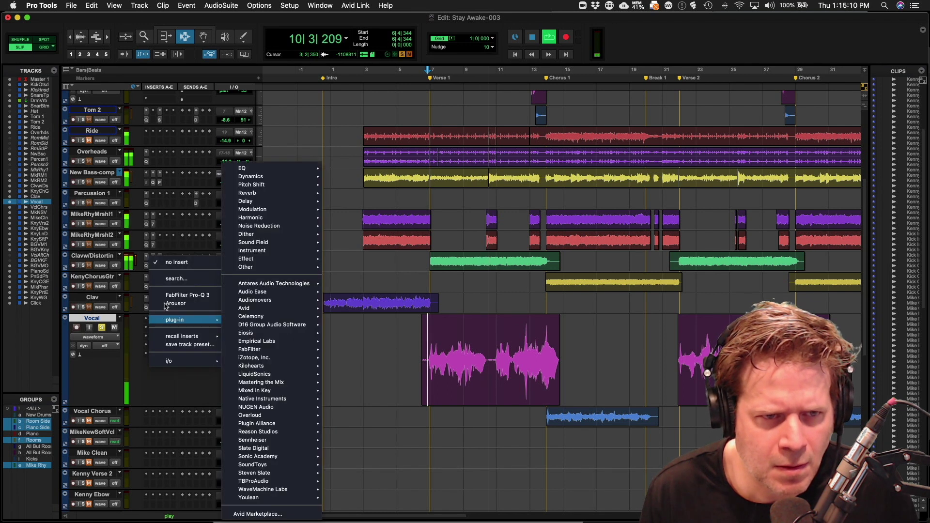
left_click(170, 296)
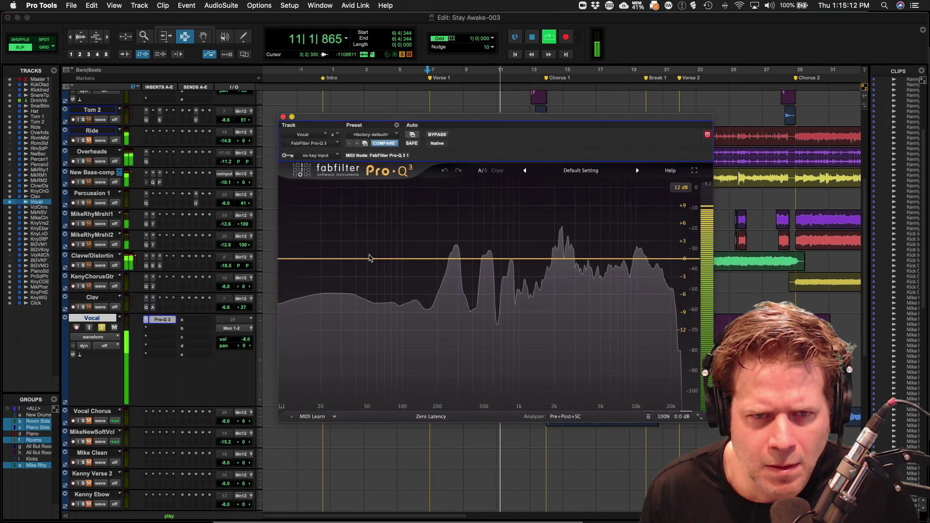
- Add a 30 dB/oct low cut at about 100 Hz and a slight high-frequency boost above 10 kHz to the Vocal EQ
left_click_drag(366, 261, 366, 270)
key("space")
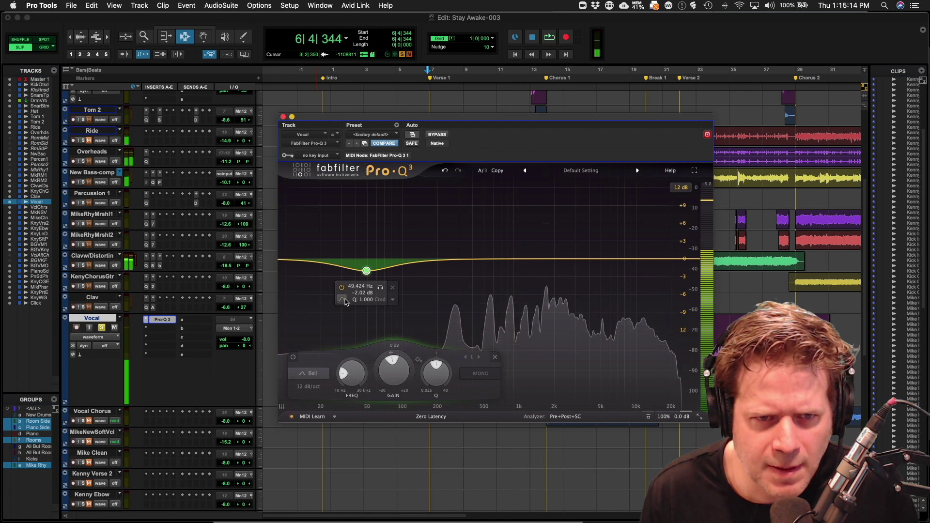
left_click(364, 310)
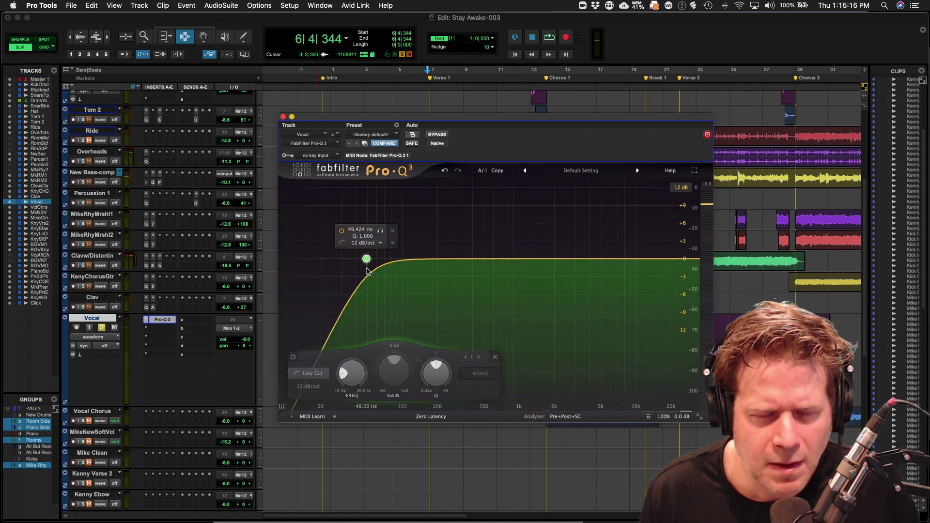
left_click(355, 245)
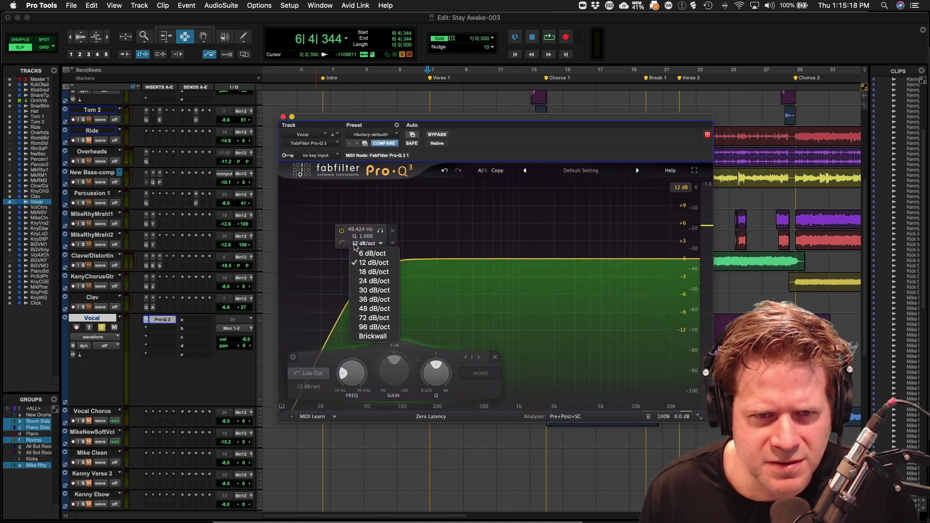
left_click(374, 289)
key("space")
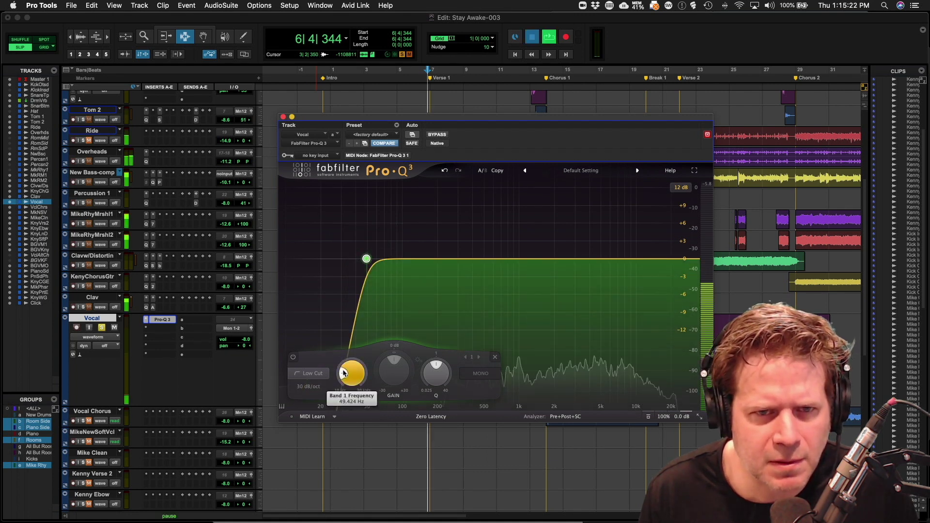
left_click_drag(343, 372, 346, 368)
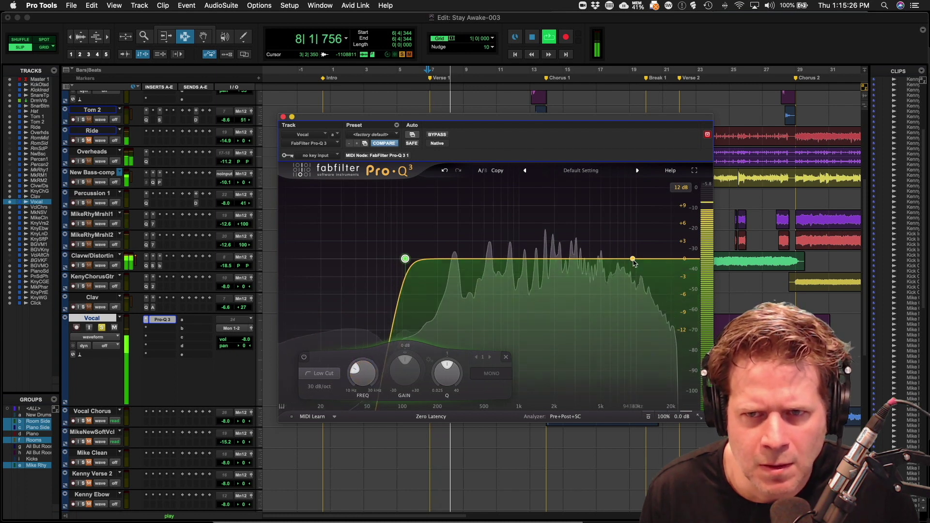
left_click_drag(633, 261, 643, 256)
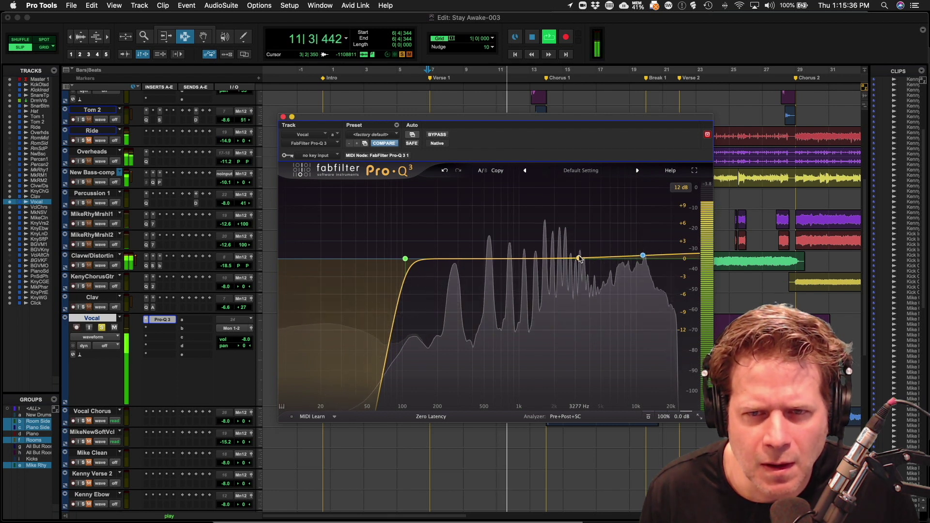
- Add a bell band at 2562.4 Hz to the Vocal EQ, boosted to +8.54 dB with a Q of 3.158, while playing the verse
key("space")
left_click_drag(567, 259, 568, 253)
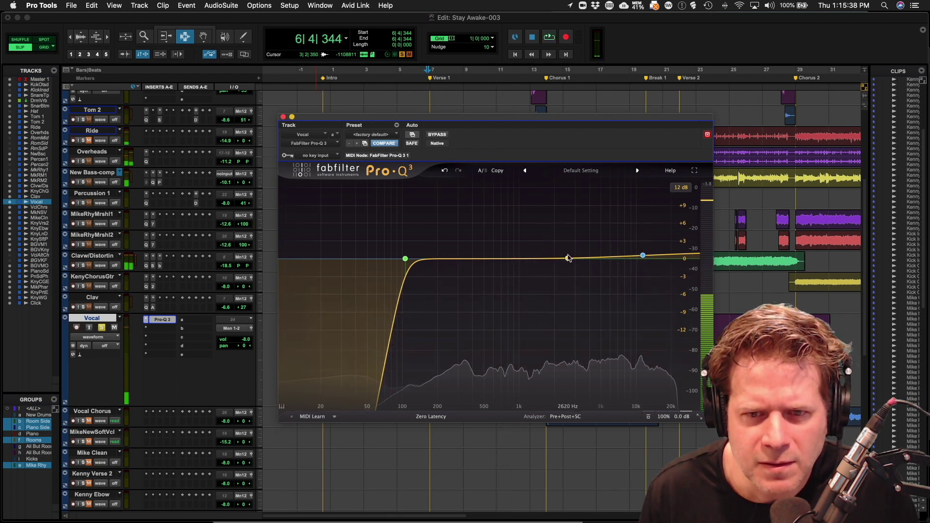
scroll(567, 252, "up", 3)
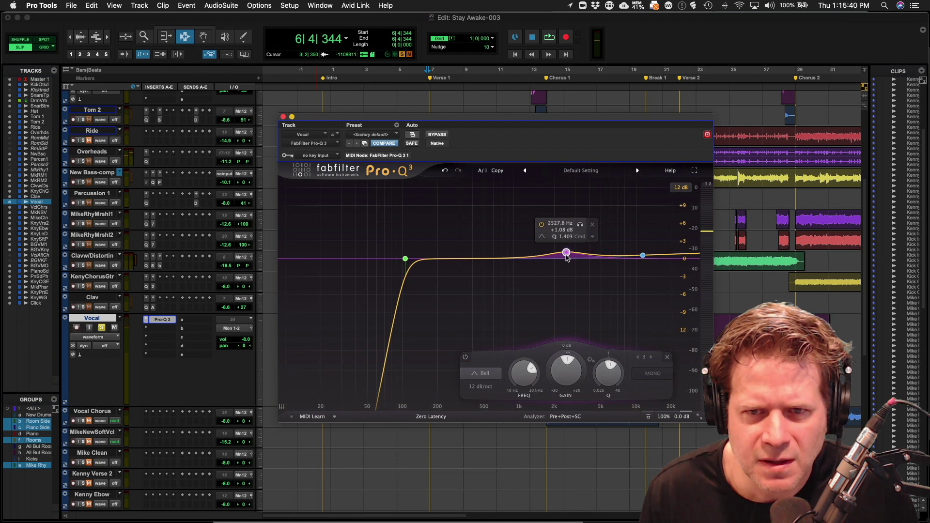
key("space")
left_click_drag(566, 256, 565, 247)
scroll(565, 247, "up", 3)
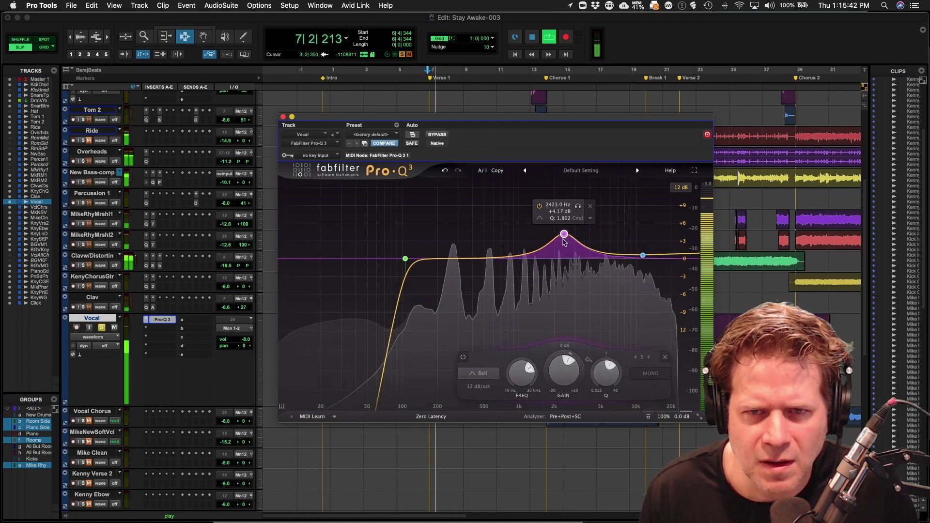
scroll(564, 247, "up", 2)
left_click_drag(564, 235, 567, 208)
key("space")
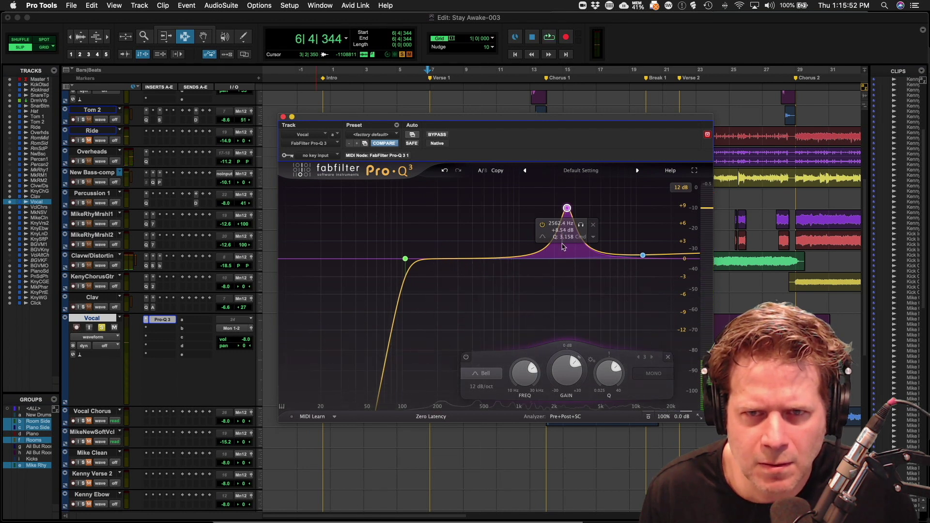
- Change the Vocal EQ's 2.5 kHz bell to a cut of about 6 dB while playing Verse 1
left_click_drag(565, 372, 556, 394)
left_click_drag(550, 425, 550, 427)
key("space")
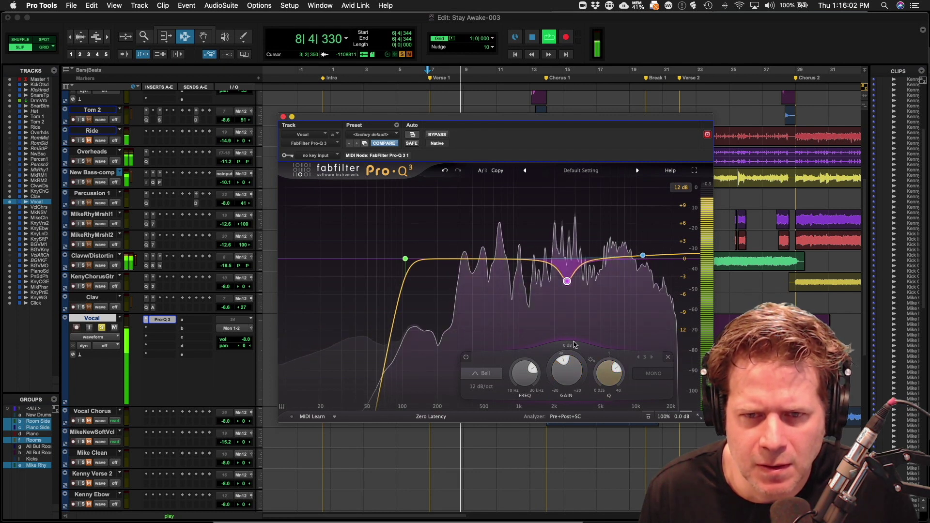
left_click_drag(562, 356, 559, 361)
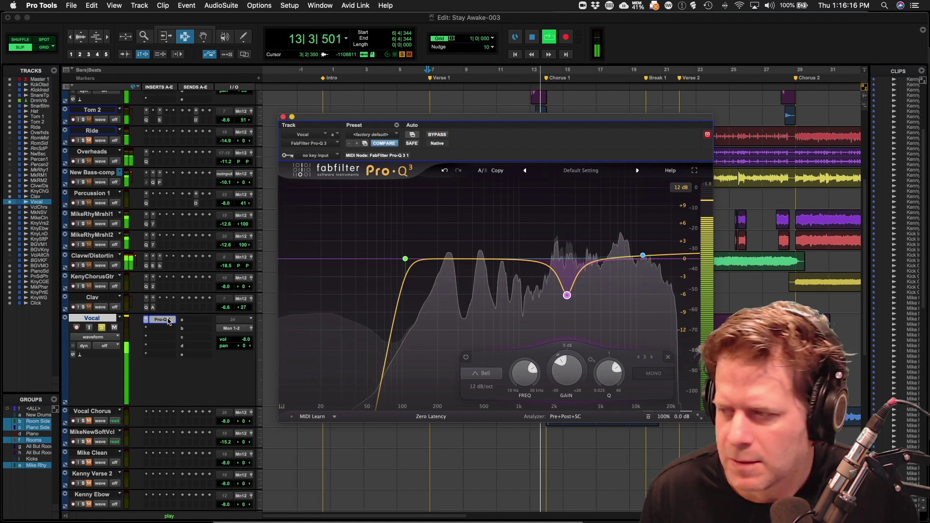
key("space")
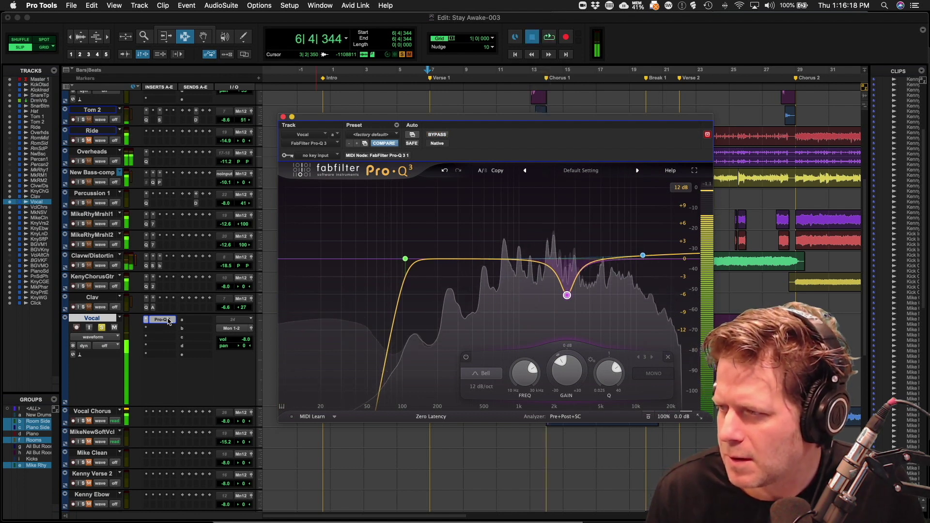
- Unsolo Vocal and listen to the equalized voice within the full mix in Verse 1
left_click(102, 328)
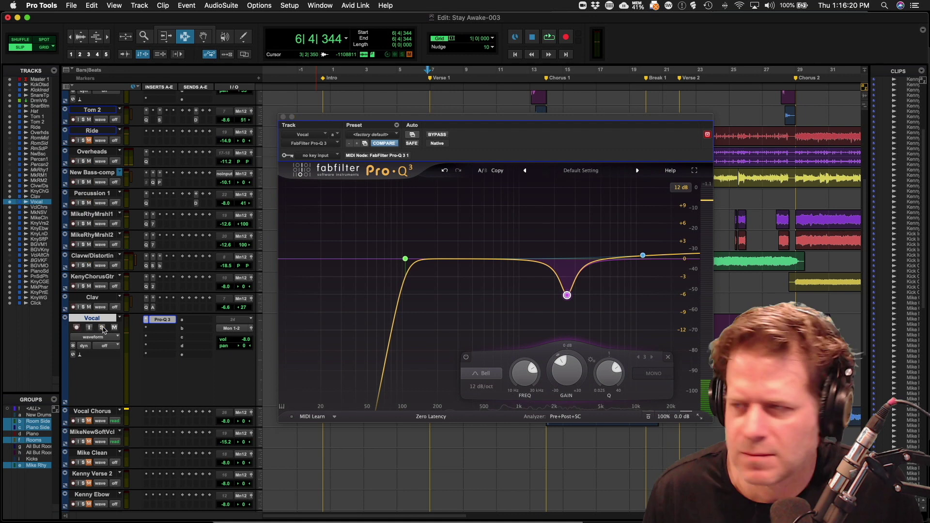
key("space")
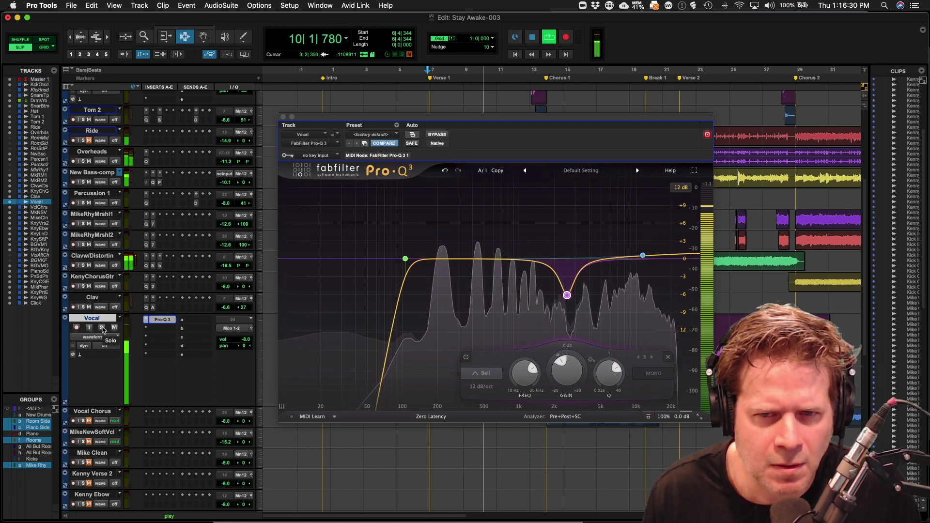
key("space")
- Solo Vocal again, add the Arousor compressor in its second insert slot, and set the input to -6.30 during playback
left_click(160, 333)
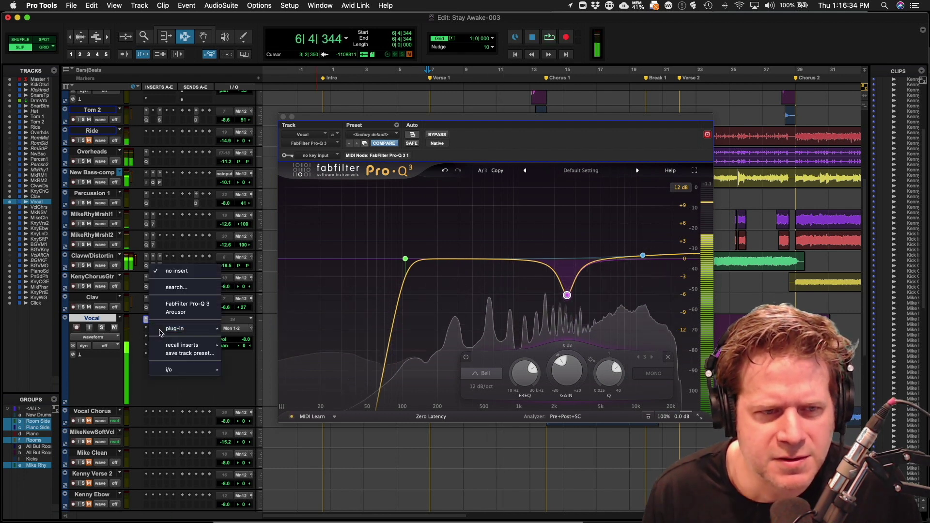
mouse_move(167, 330)
left_click(132, 339)
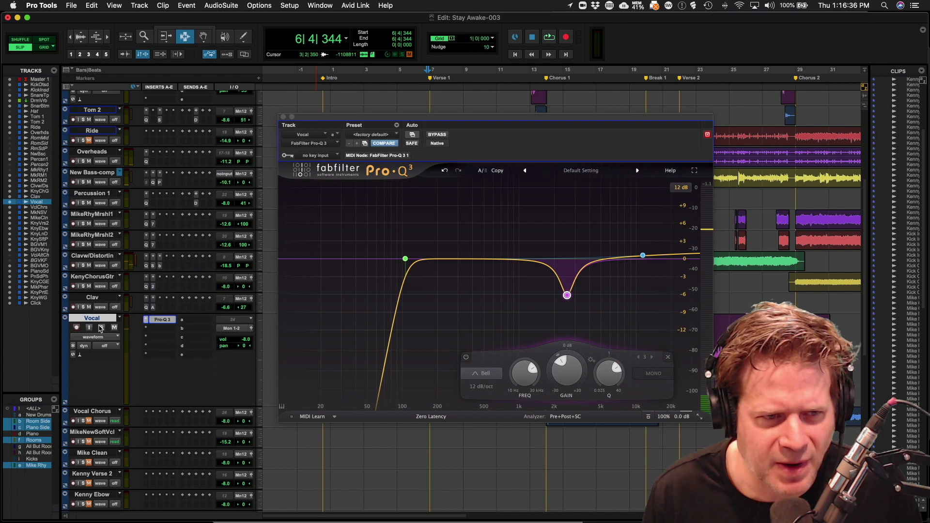
left_click(162, 329)
left_click(187, 305)
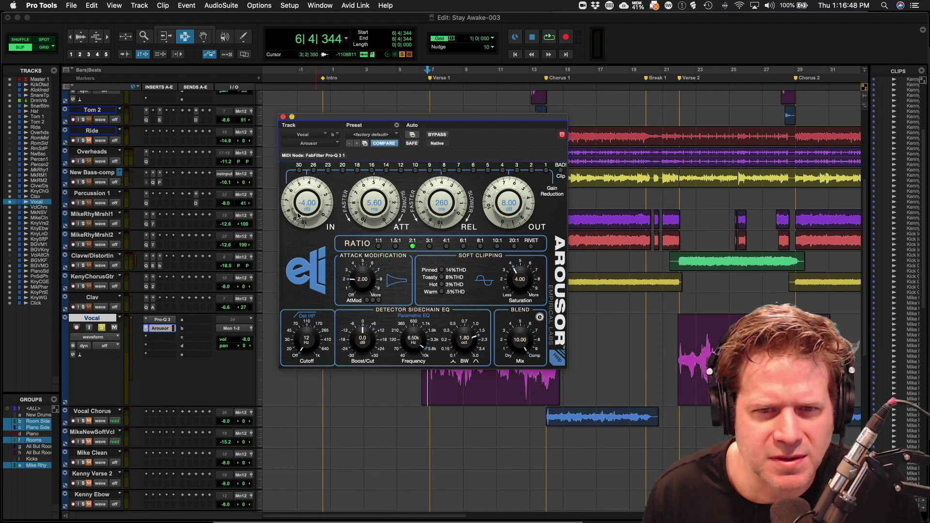
key("space")
left_click_drag(298, 216, 295, 215)
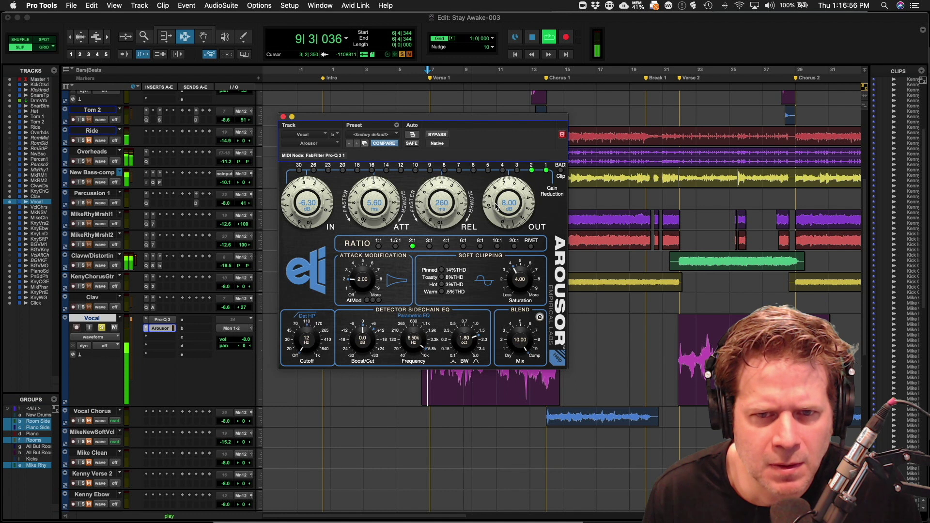
key("space")
- Play the louder vocal passage from bar 12 and set the Vocal Arousor's input to -9.35
left_click(283, 117)
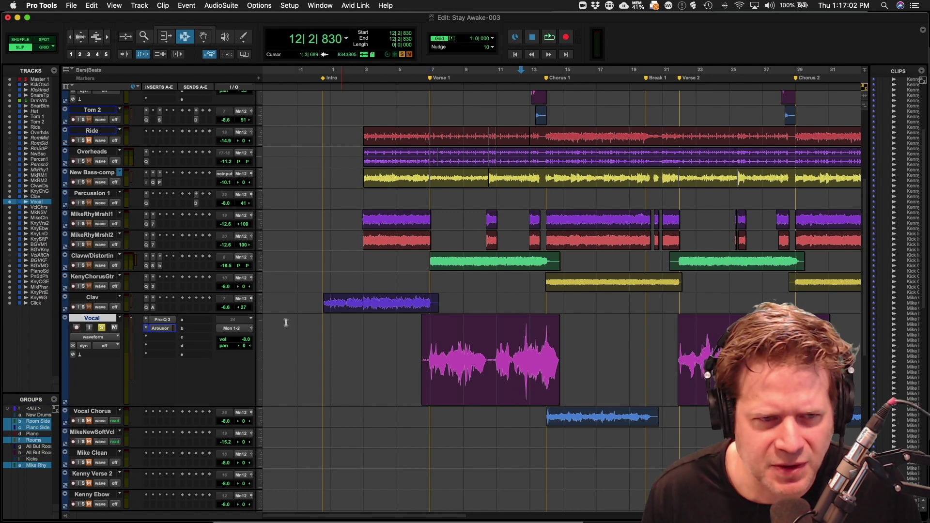
key("space")
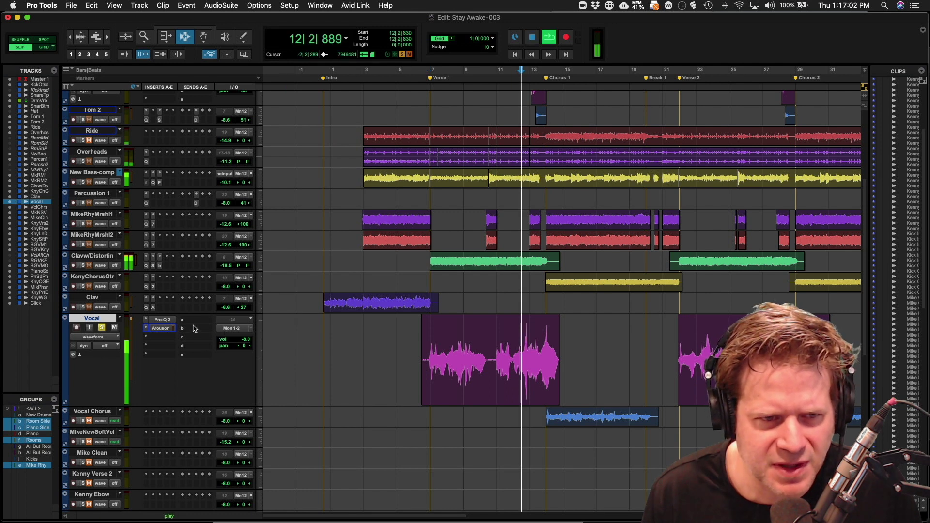
left_click(164, 328)
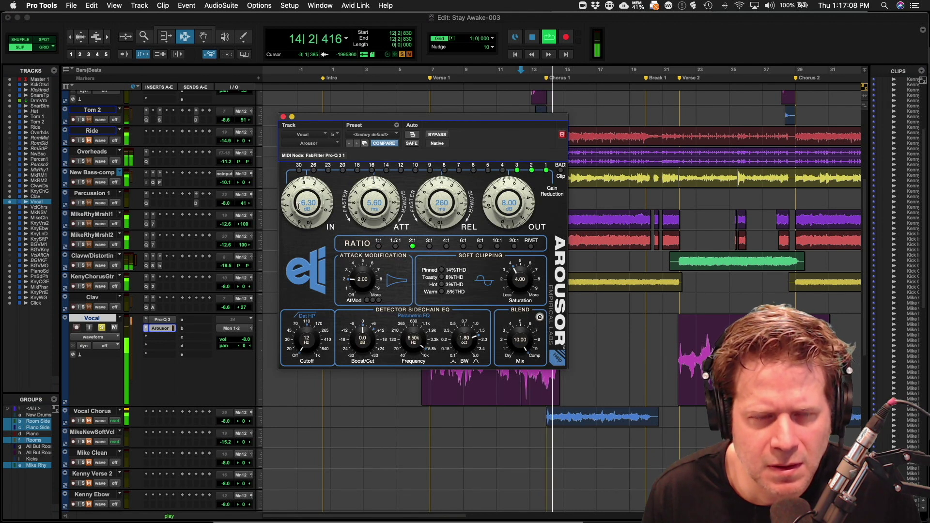
left_click_drag(298, 207, 299, 210)
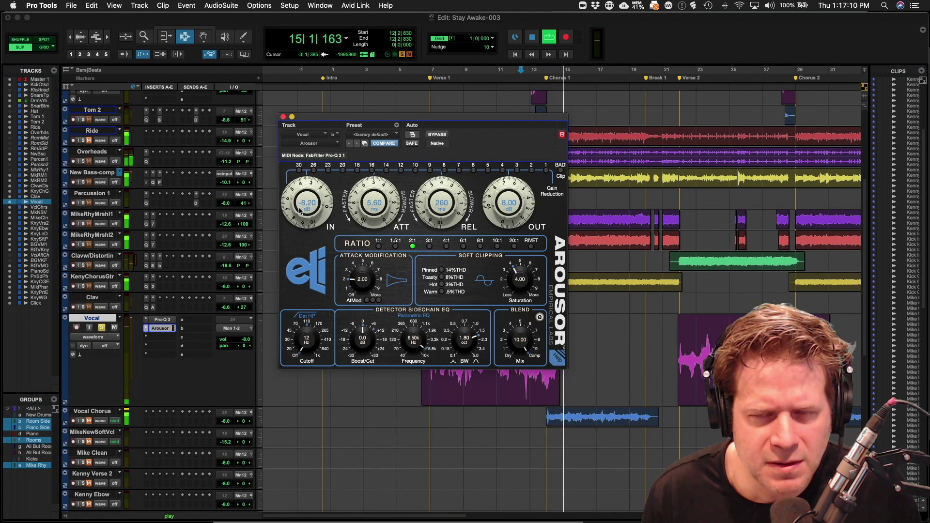
key("space")
key("space")
left_click_drag(299, 211, 299, 212)
key("space")
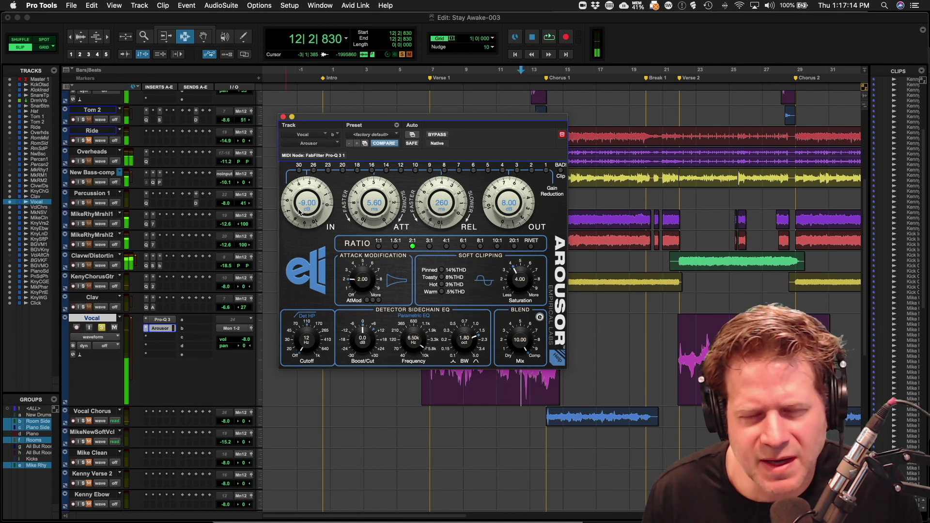
key("space")
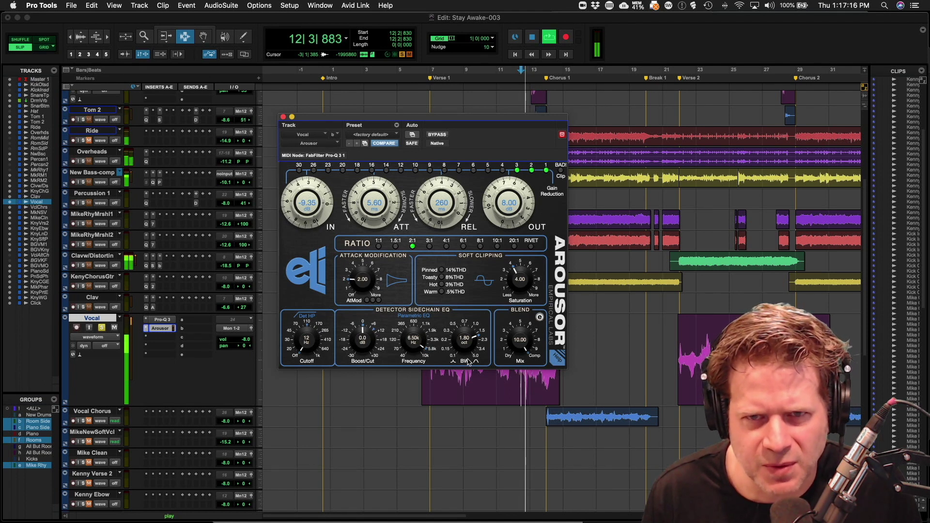
key("space")
- Play the soloed vocal from bar 7 to check the compression at the start of Verse 1
left_click(438, 386)
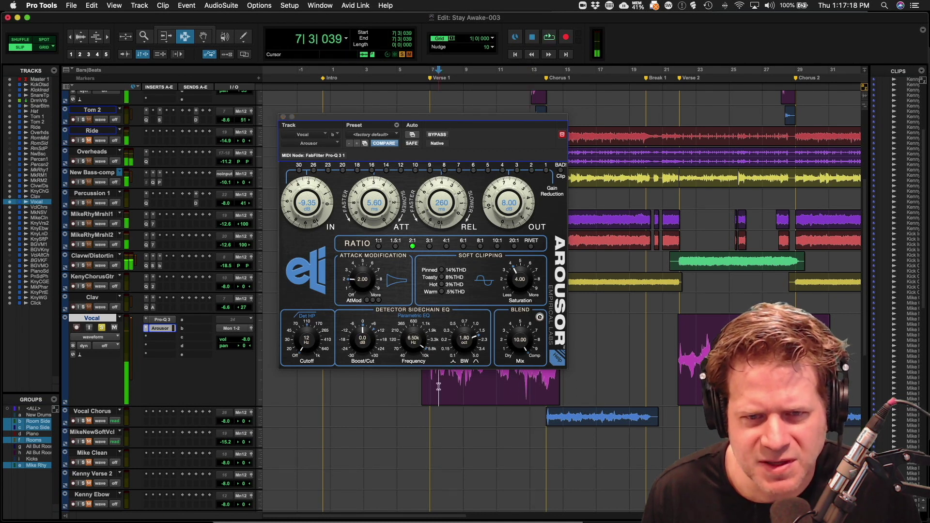
key("space")
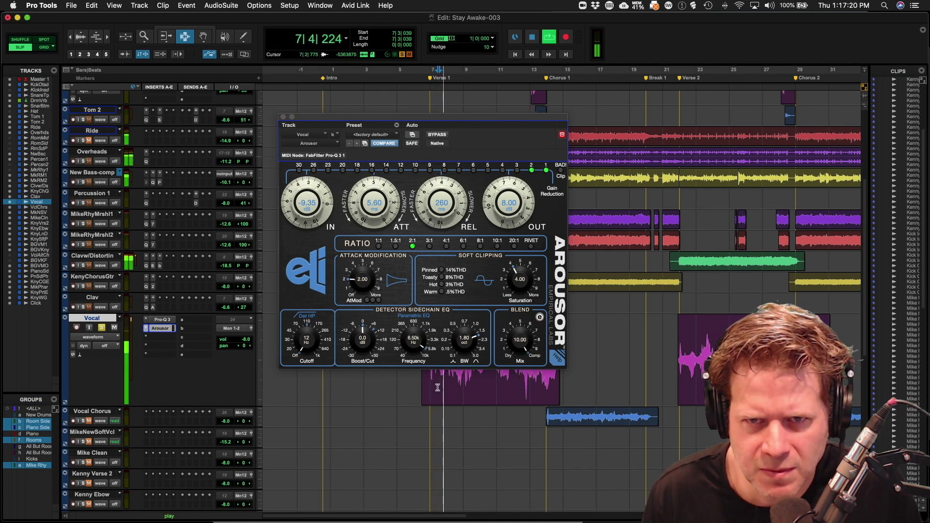
key("space")
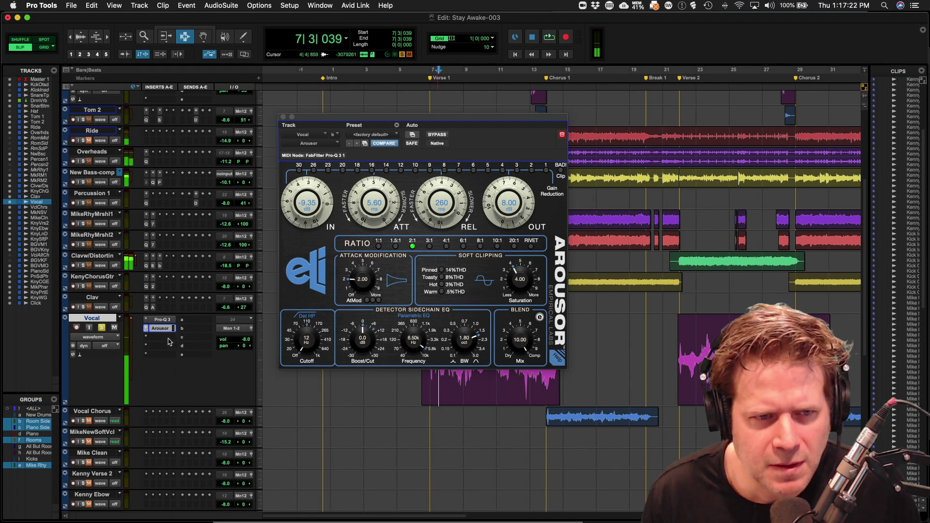
- Copy the Arousor to Vocal's third insert slot, open the copy, and play from bar 7
left_click(160, 337)
left_click(145, 334)
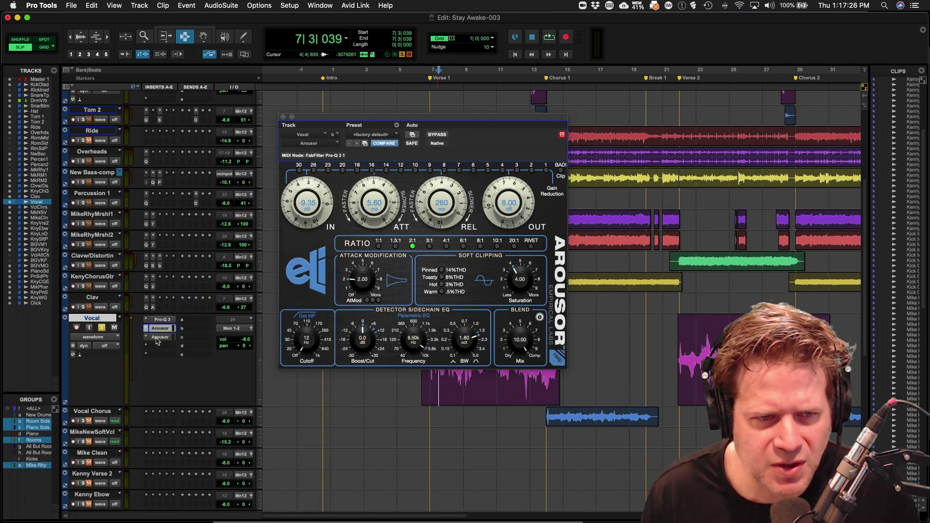
left_click(157, 339)
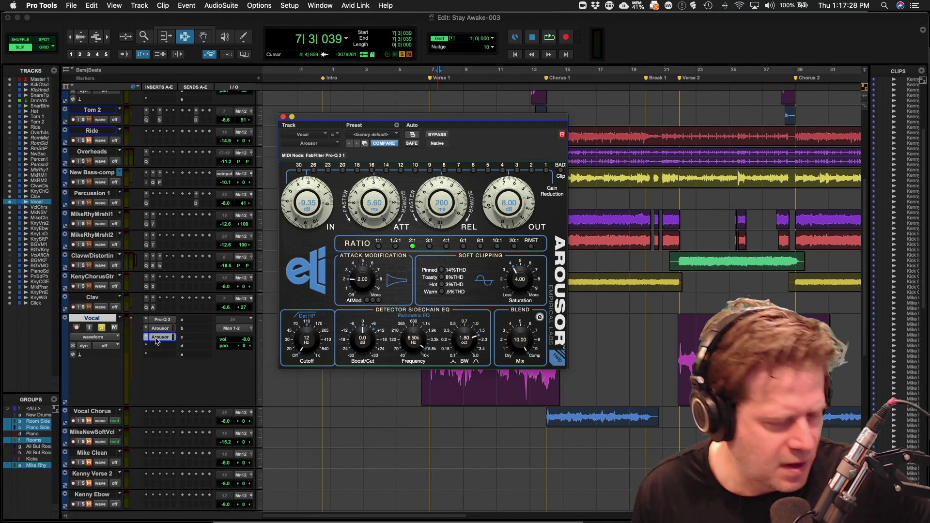
key("space")
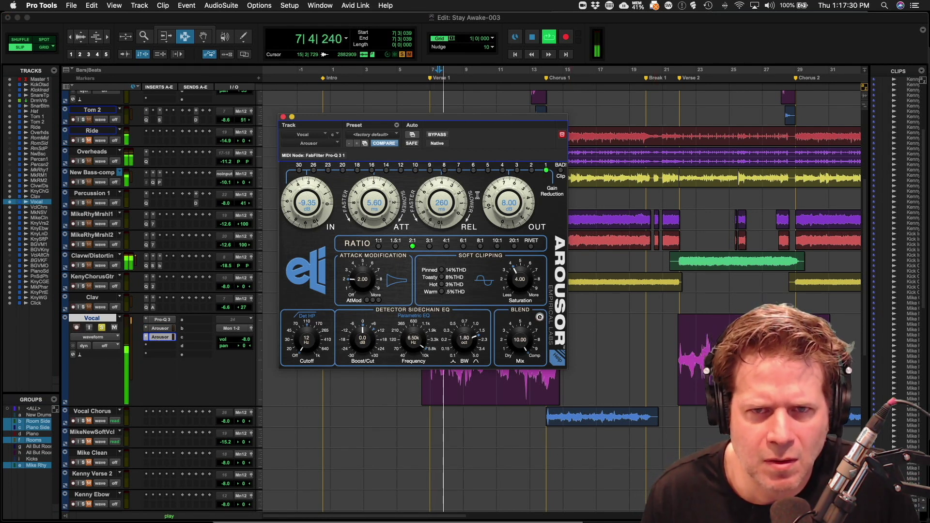
- Set the input to -3.75 and the output to 9.05 on Vocal's third-slot Arousor during playback
left_click_drag(508, 205, 508, 199)
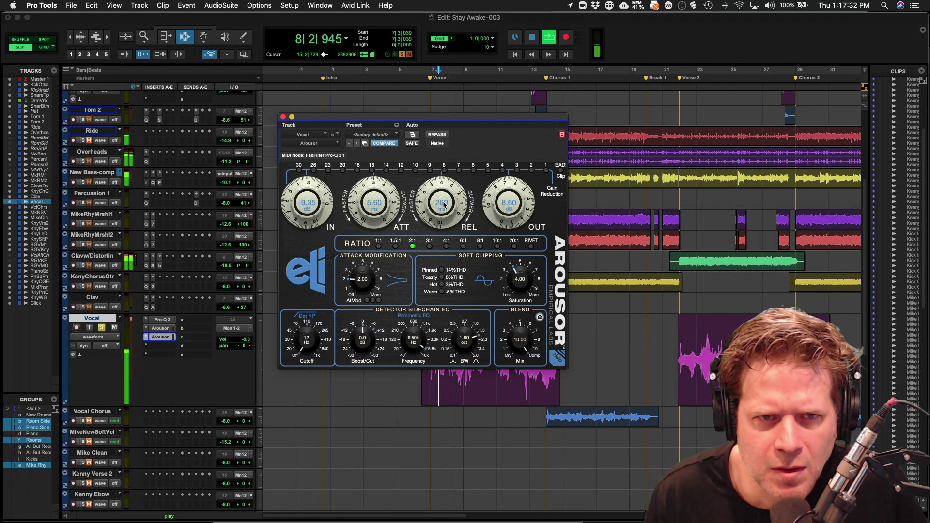
left_click_drag(297, 209, 299, 203)
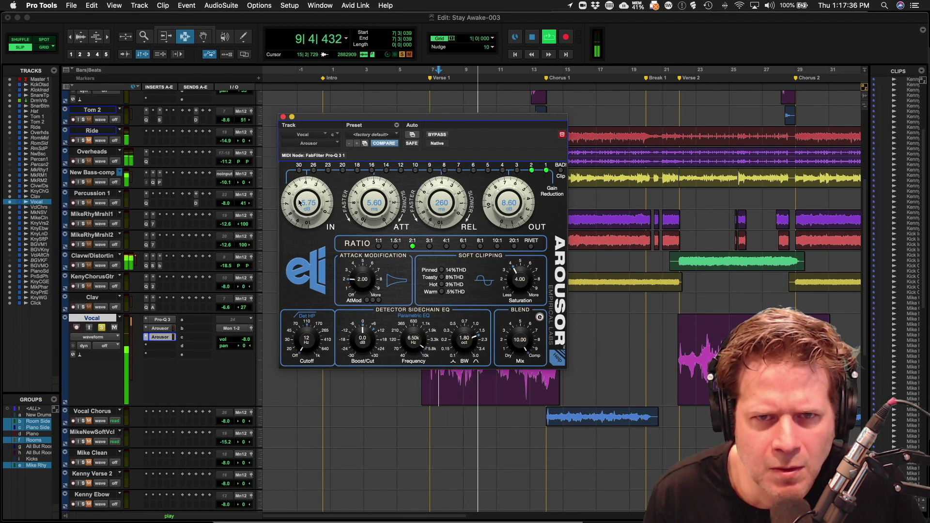
left_click_drag(500, 203, 499, 200)
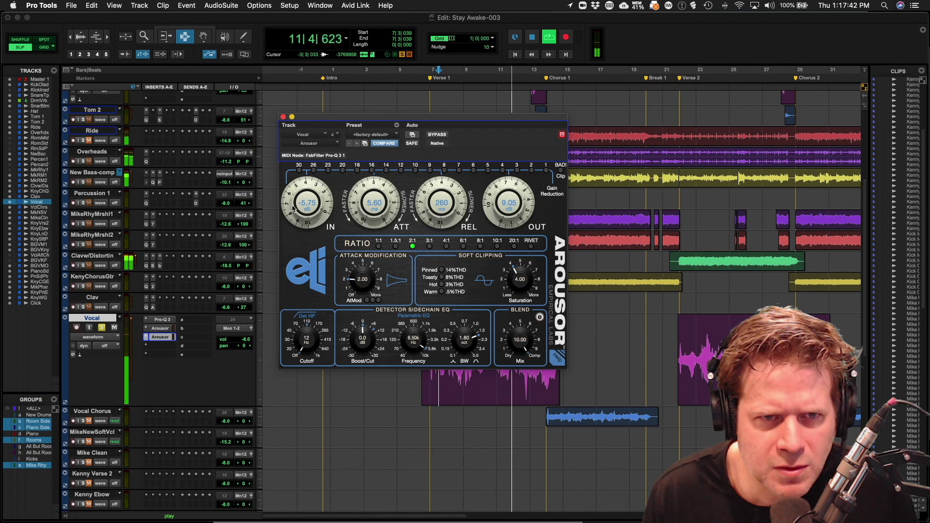
left_click_drag(296, 209, 296, 207)
key("space")
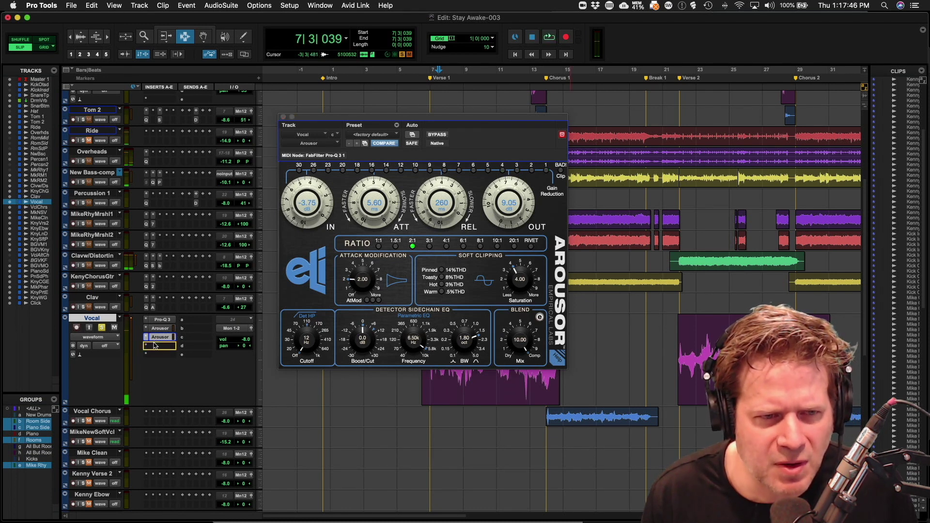
- Copy the Arousor to Vocal's fourth insert slot and set the copy's output to 9.65 during playback
left_click(160, 346)
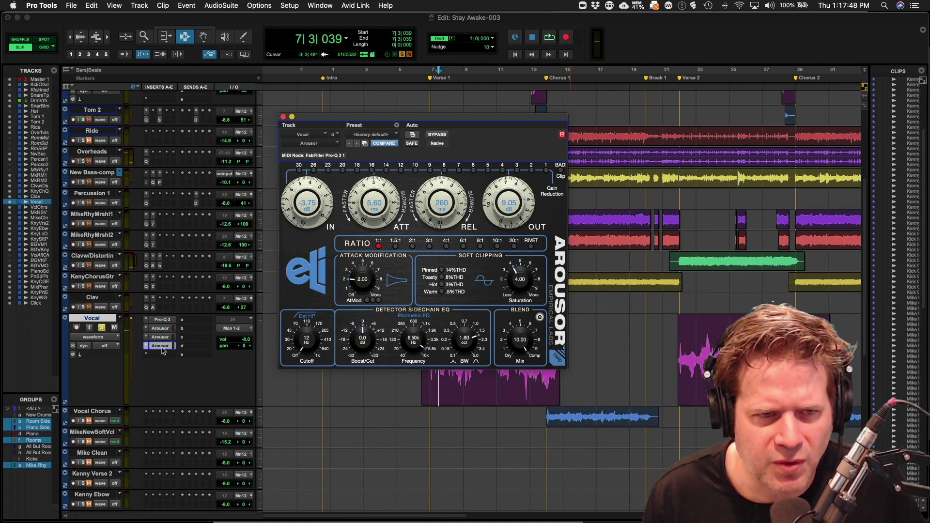
key("space")
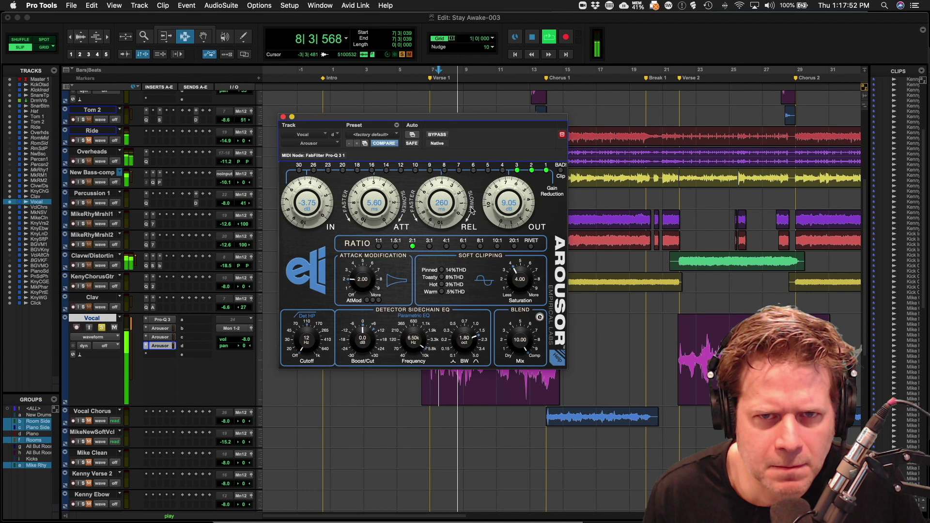
left_click_drag(495, 208, 495, 206)
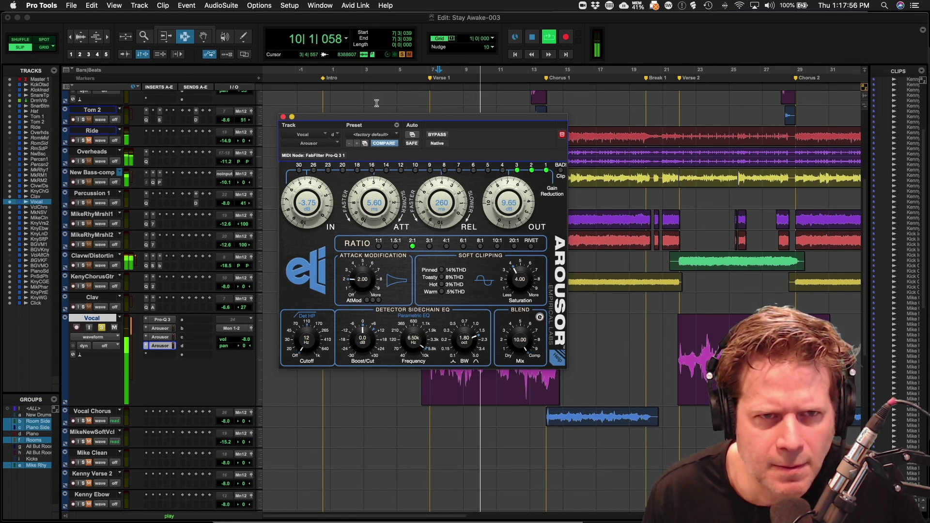
left_click(284, 118)
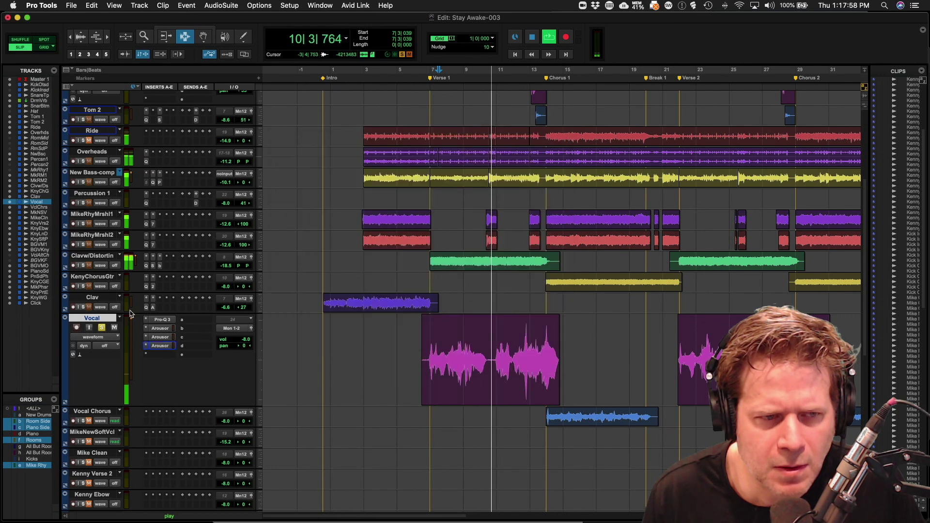
- Unsolo Vocal and set its volume to -6.6 while the full mix plays
left_click(102, 328)
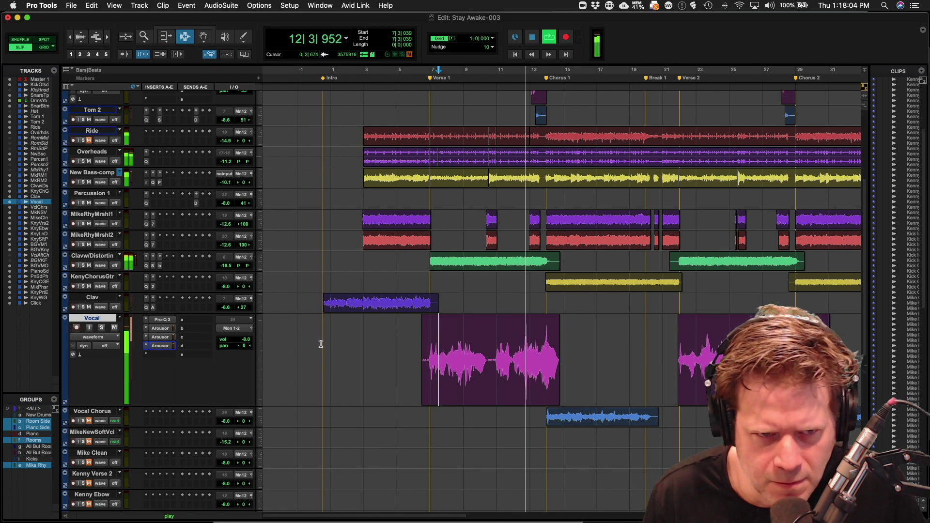
left_click(240, 340)
left_click_drag(239, 342, 239, 341)
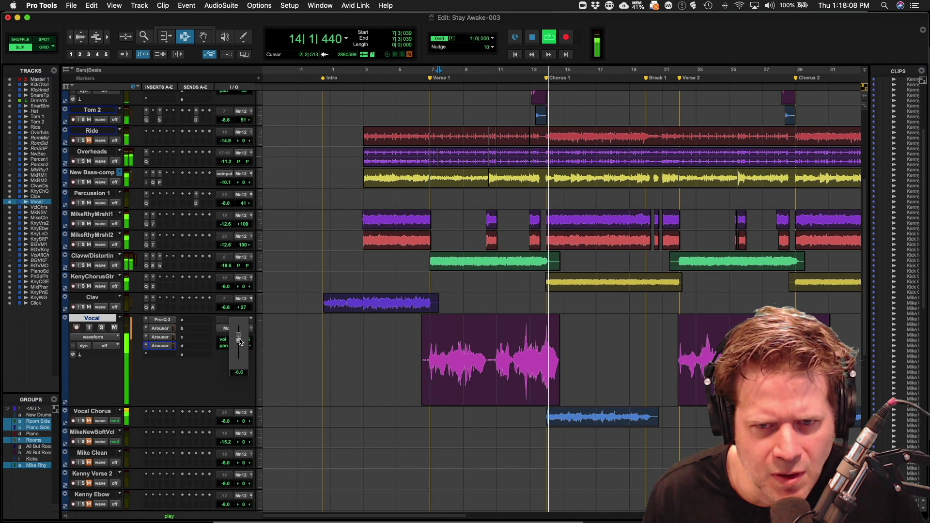
left_click_drag(240, 340, 241, 341)
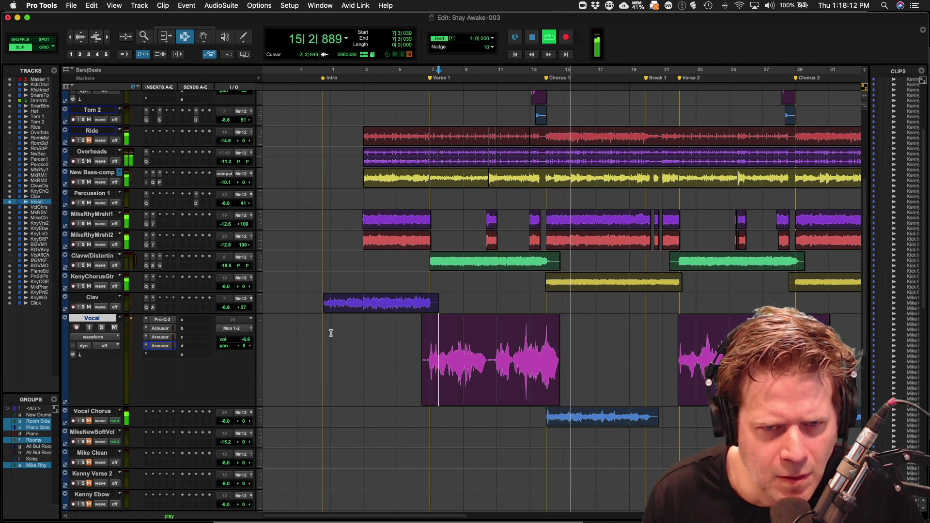
- Replay the mix from just before Verse 1 and set Vocal's volume to -5.3
key("space")
left_click(428, 340)
key("space")
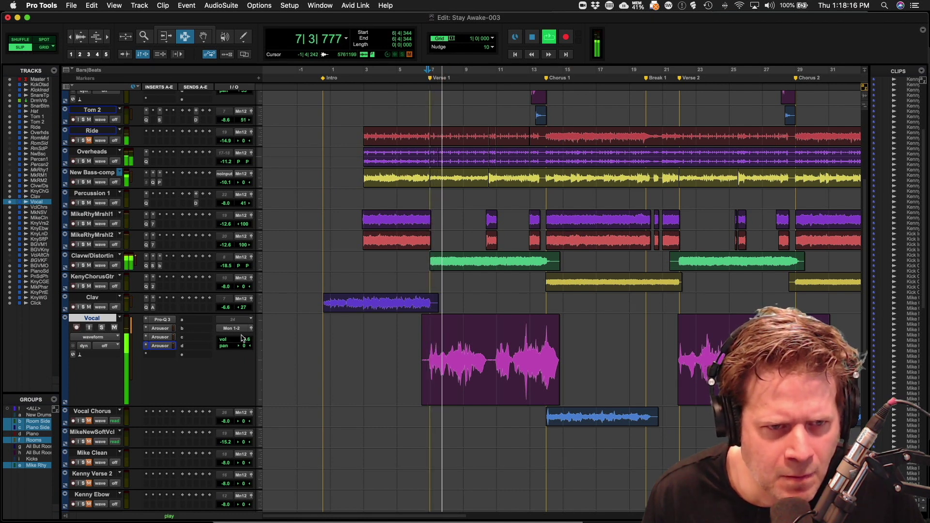
left_click_drag(245, 339, 245, 339)
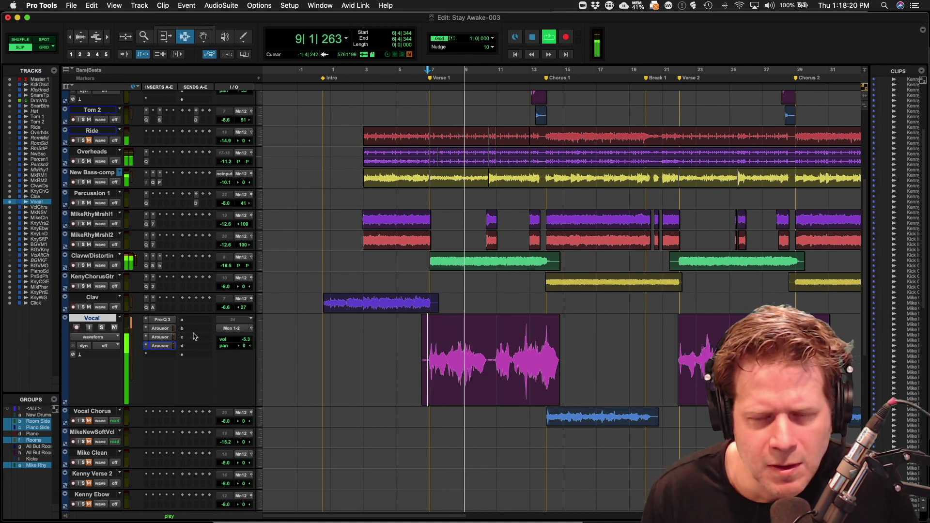
- Play the mix from the start of the first Vocal clip to check the vocal level
key("space")
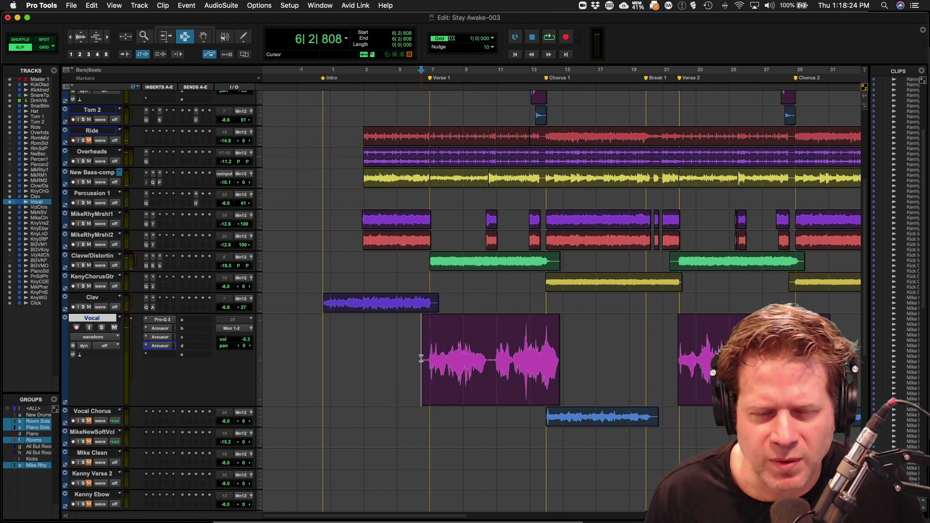
key("space")
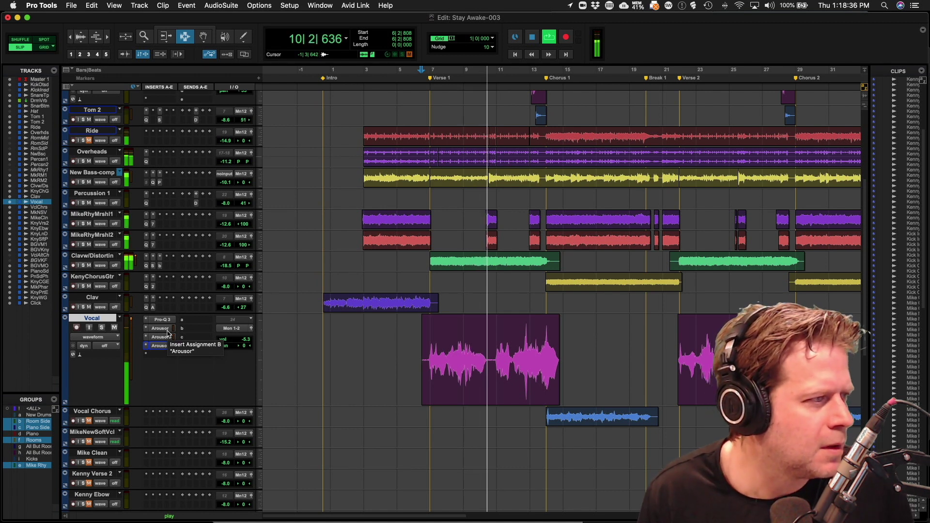
key("space")
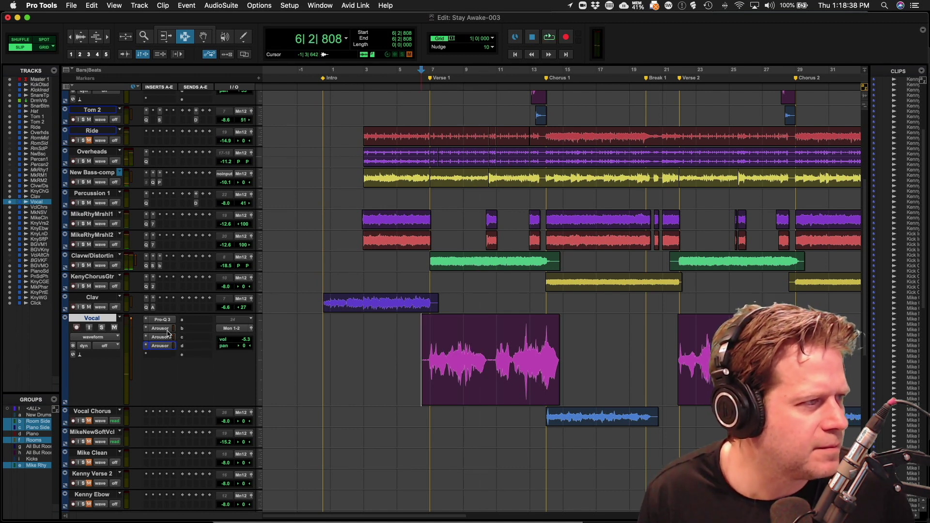
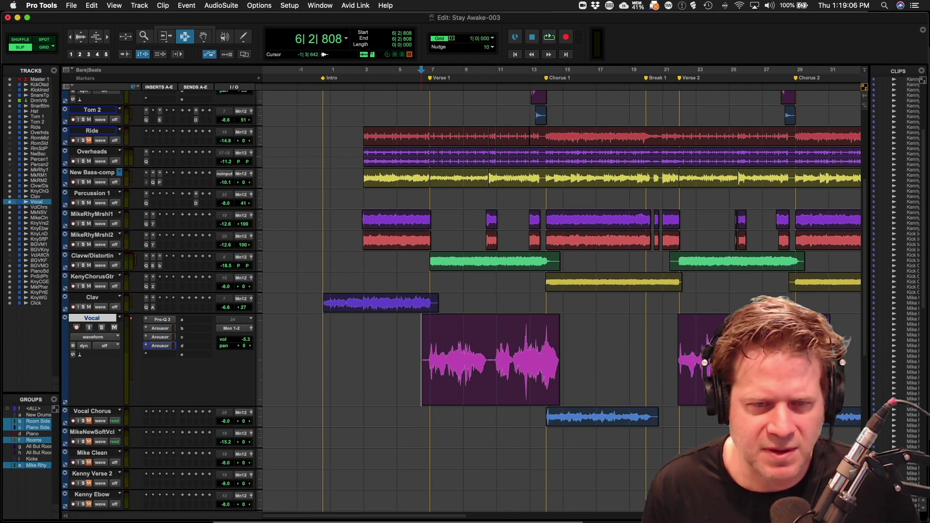
- Switch to Zoom and review the available speaker devices in its audio settings
key("super+Tab")
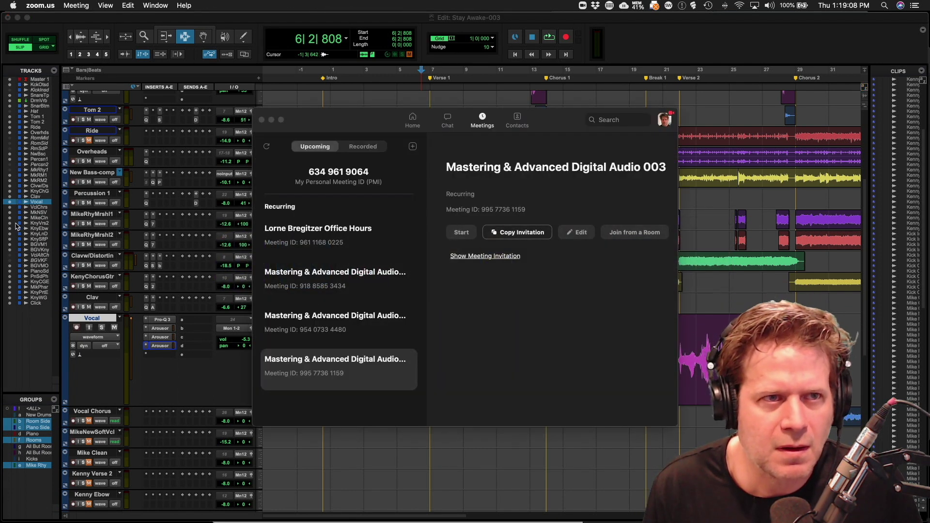
left_click(47, 4)
left_click(46, 31)
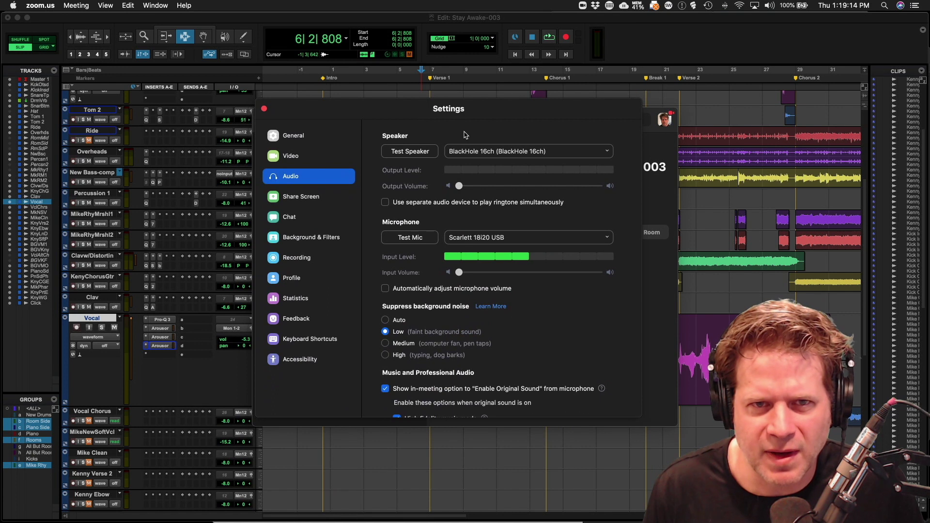
left_click(483, 156)
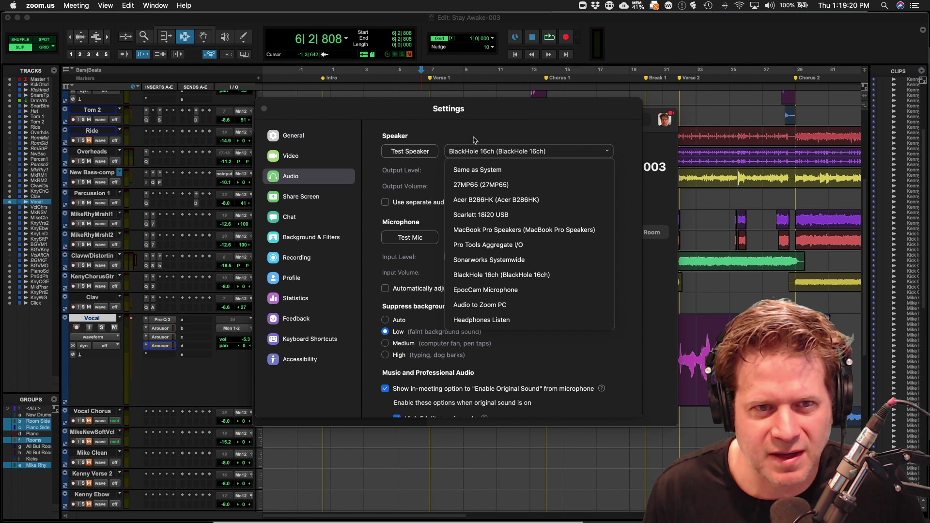
left_click(474, 140)
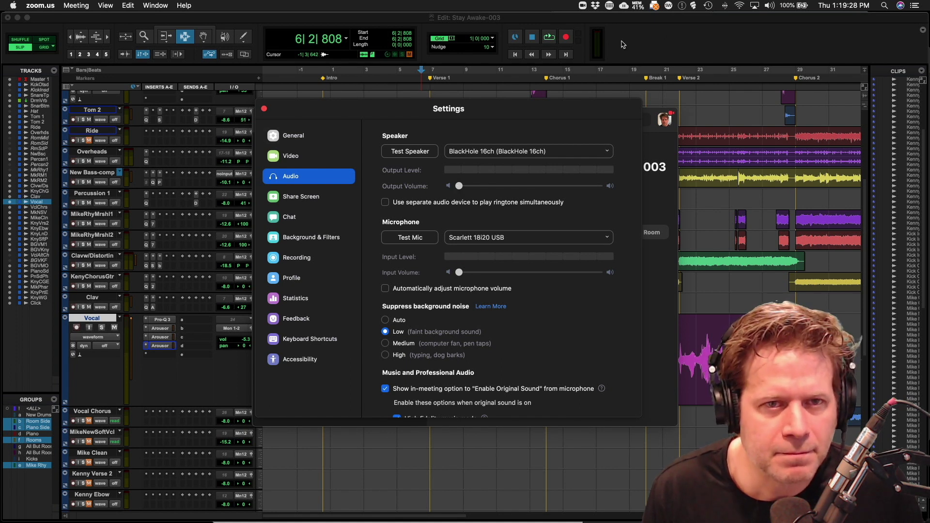
left_click(264, 109)
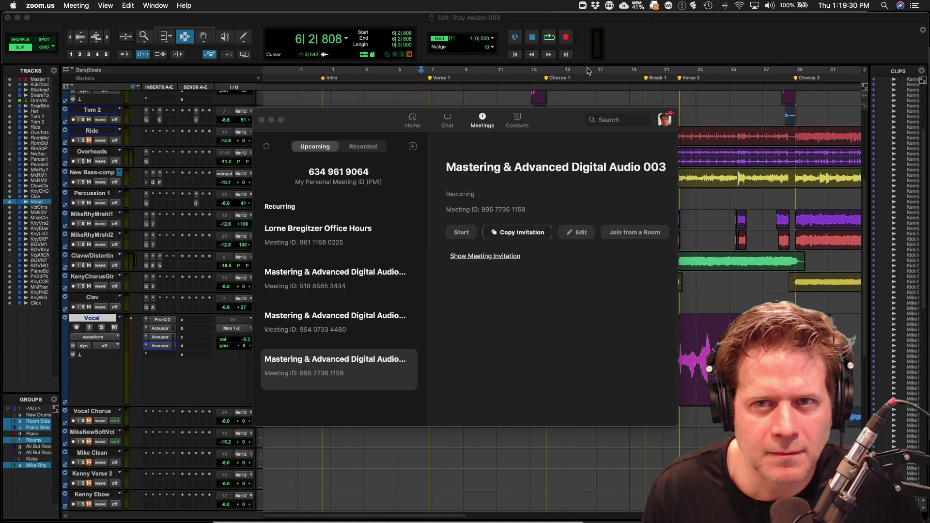
- Return to Pro Tools and briefly play the mix from bar 6 to test the audio
left_click(642, 49)
key("space")
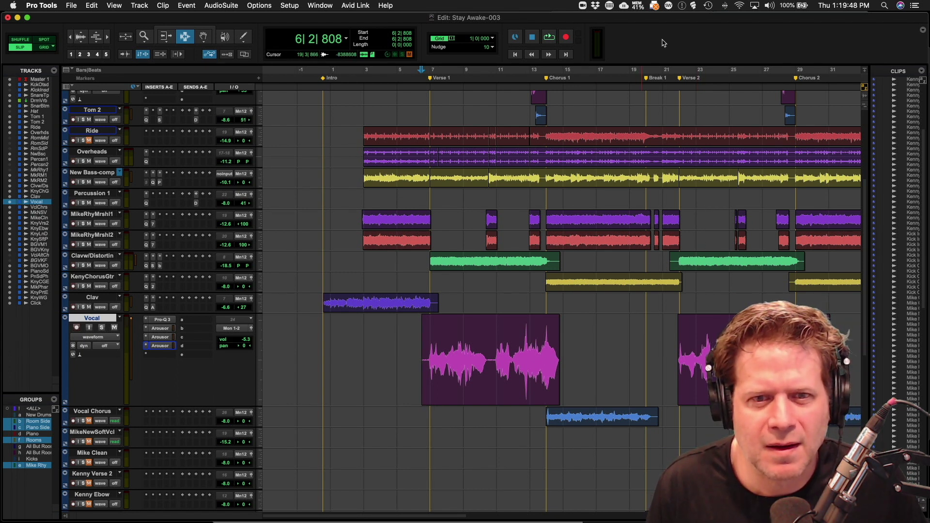
key("space")
key("space")
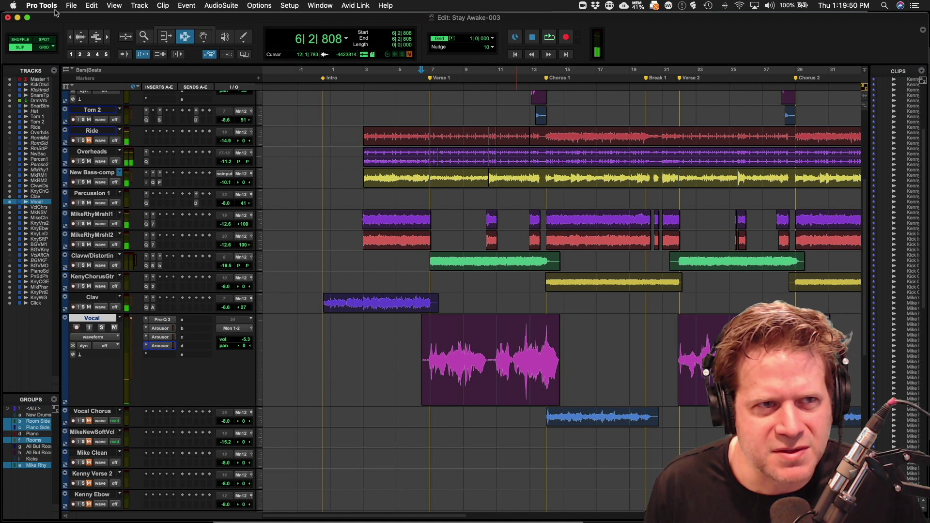
left_click(31, 5)
left_click(52, 5)
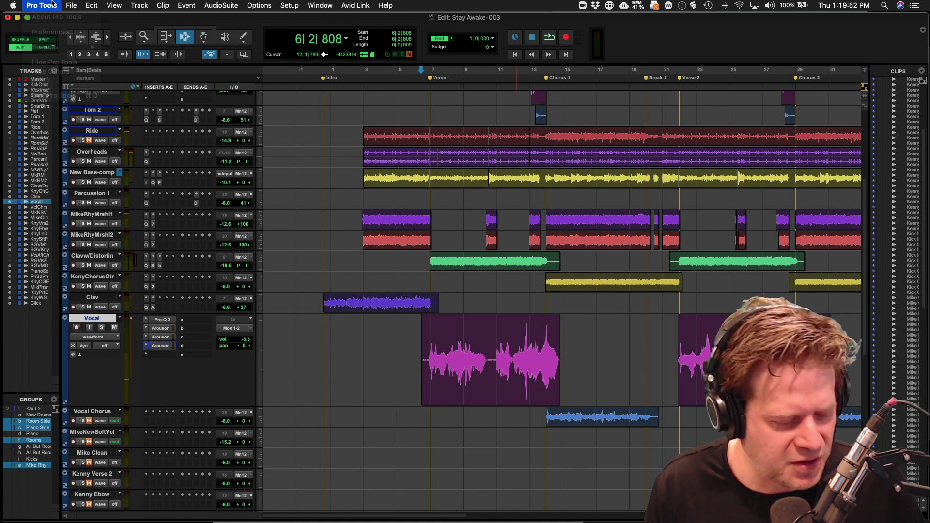
- Recheck the speaker and microphone selections in Zoom's audio settings, and return to Pro Tools
key("super+Tab")
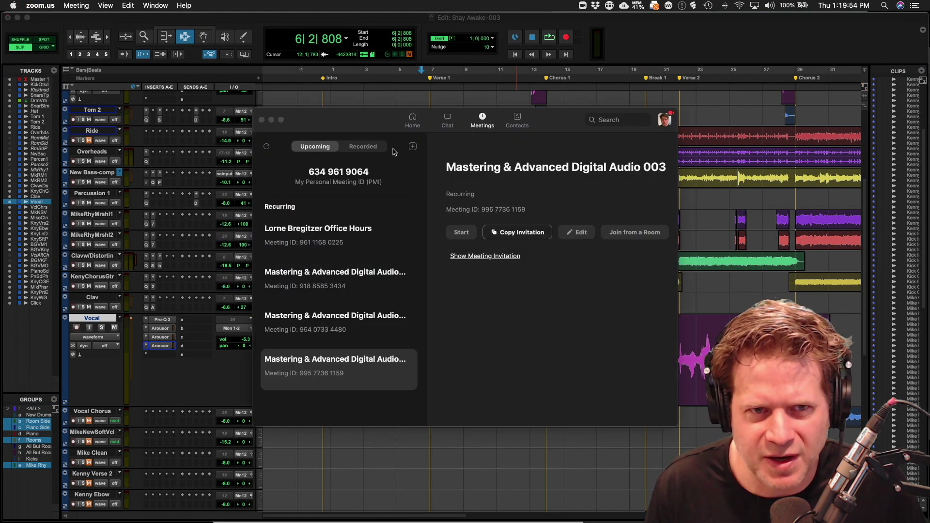
left_click(41, 5)
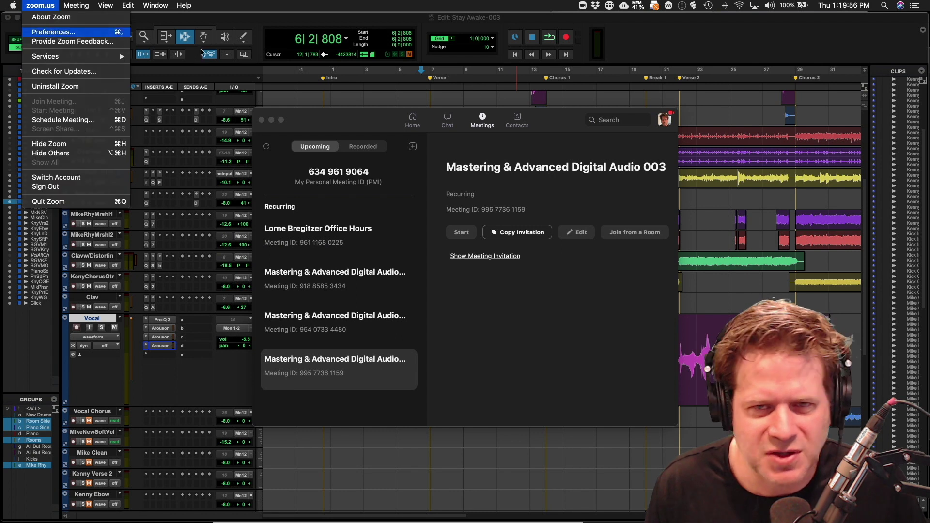
left_click(54, 32)
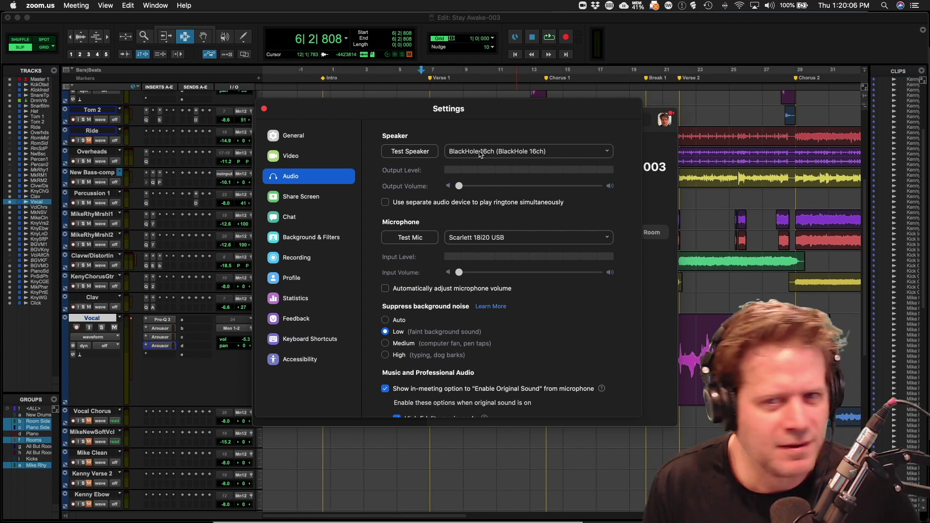
left_click(708, 50)
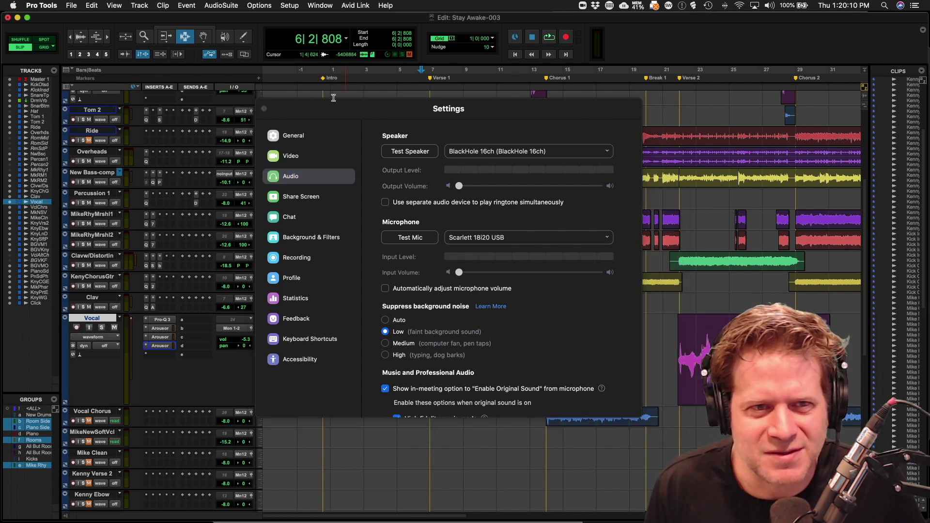
left_click(264, 111)
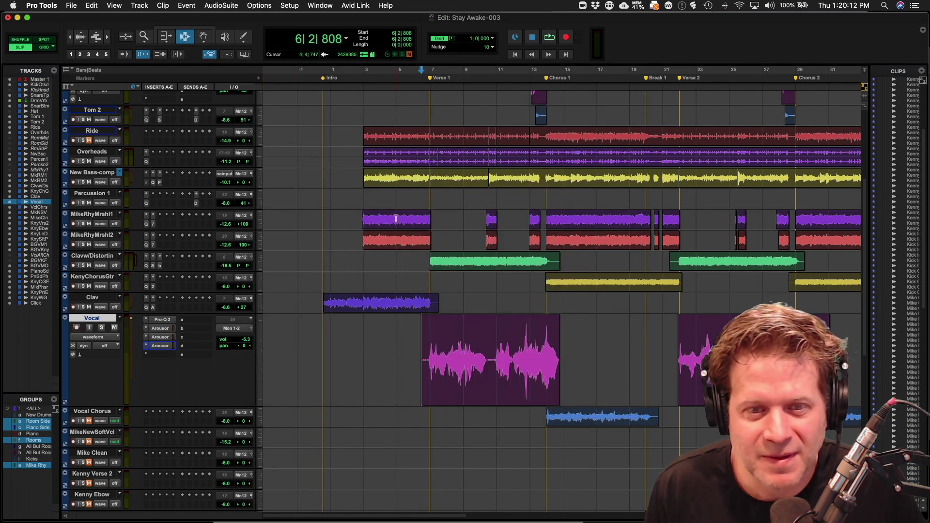
- Play the mix from bar 6 through Verse 1 to judge the compressed vocal in context
key("space")
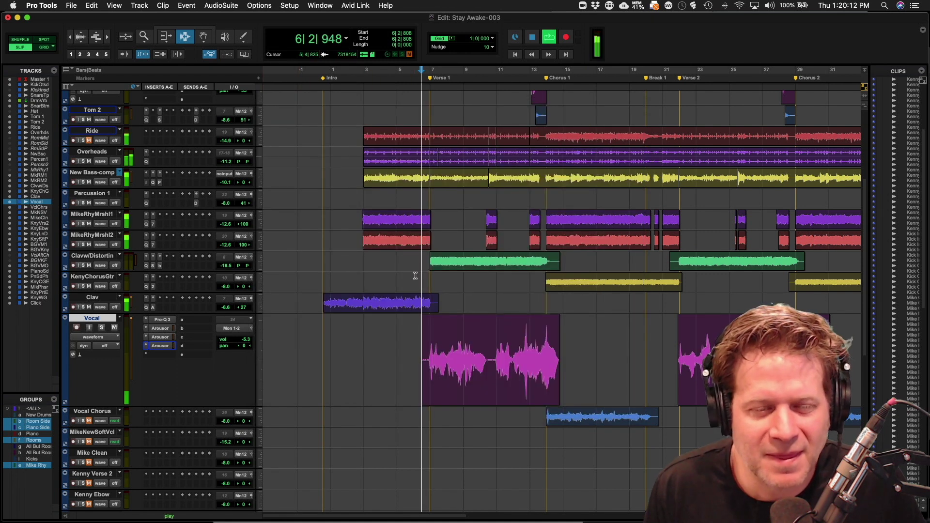
left_click(245, 344)
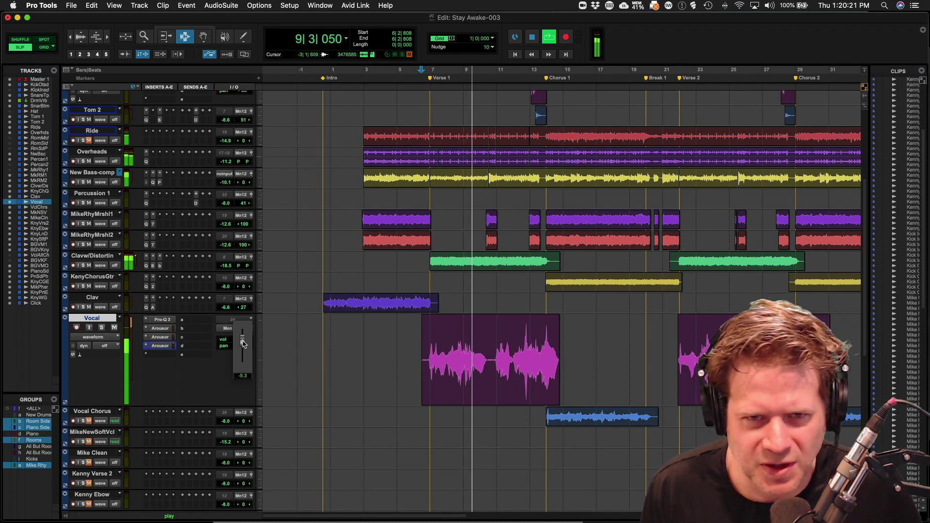
key("space")
scroll(238, 345, "up", 1)
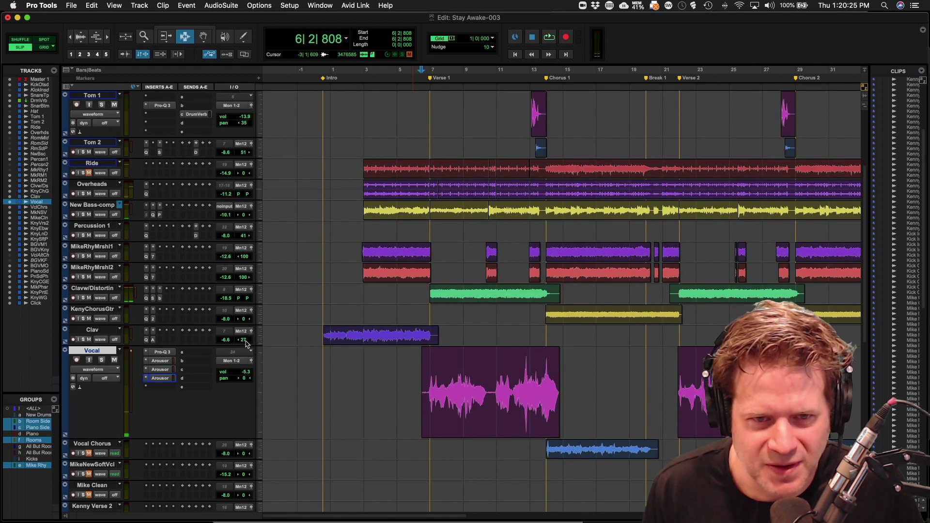
key("space")
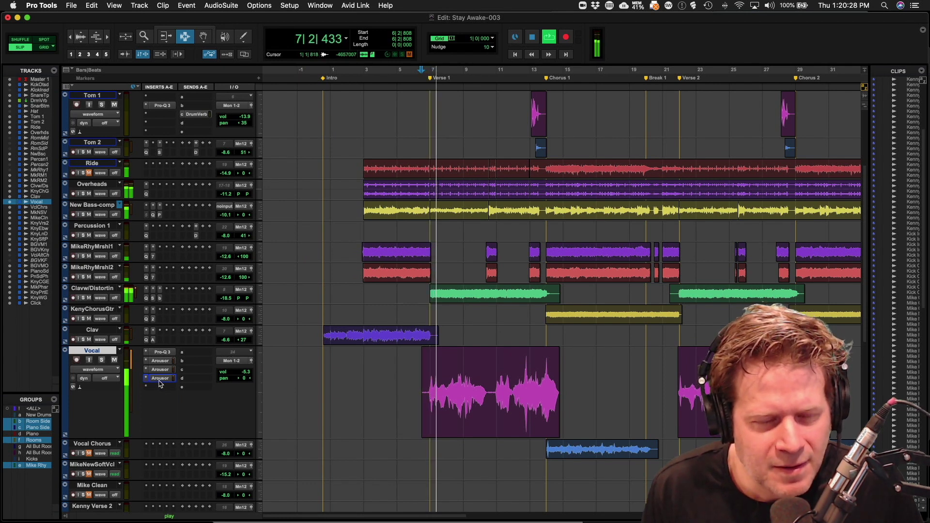
key("space")
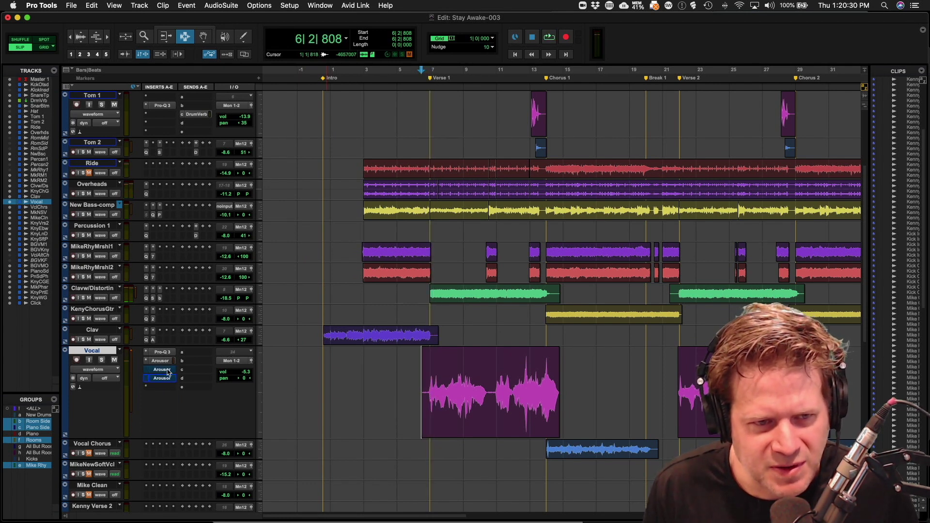
- Play Verse 1 from bar 6 into Chorus 1, and insert the mono Virtual Mix Rack in the Vocal track's empty insert slot
key("space")
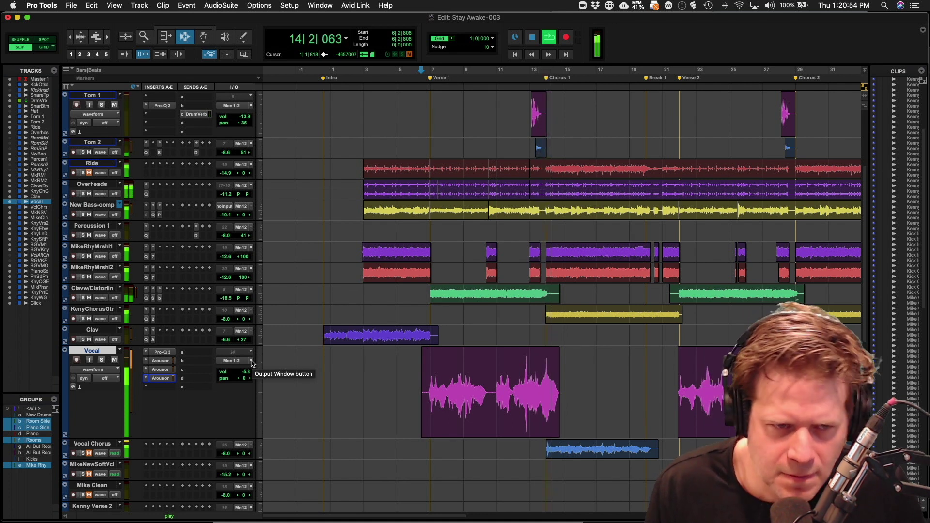
key("space")
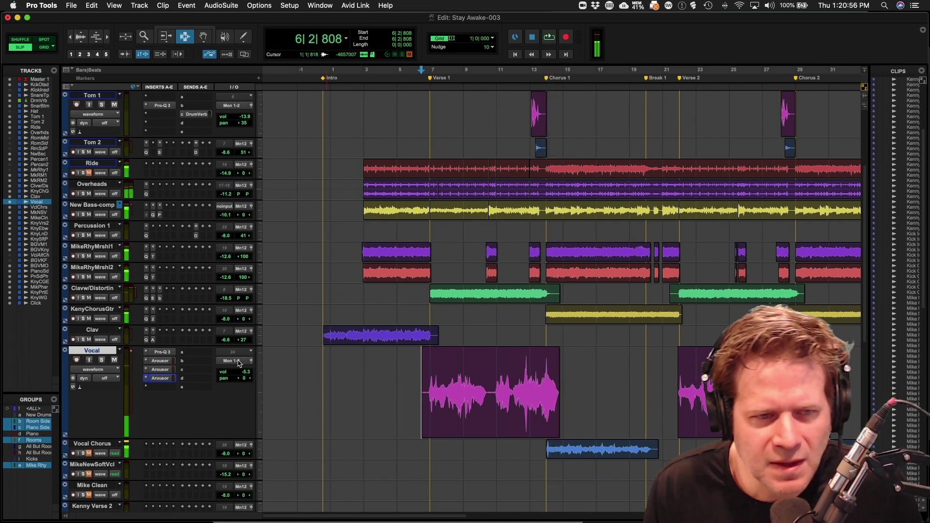
left_click(156, 389)
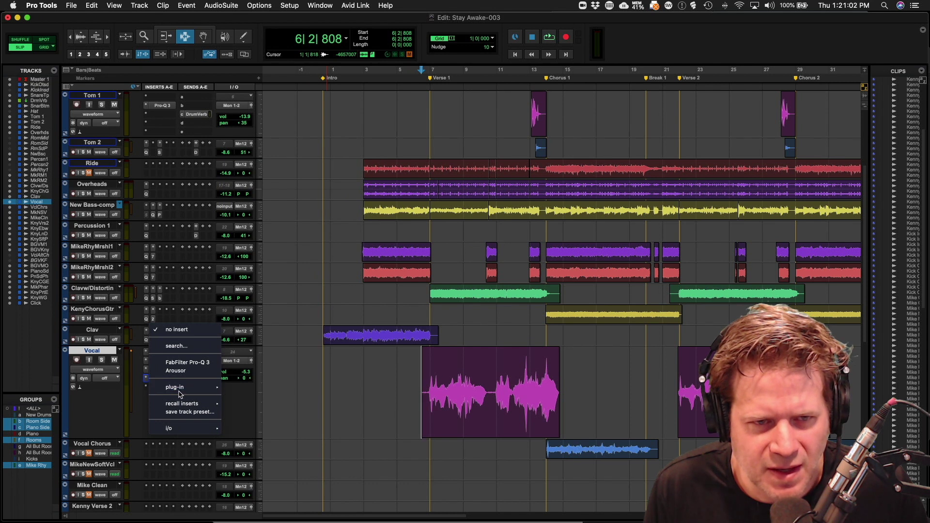
mouse_move(183, 391)
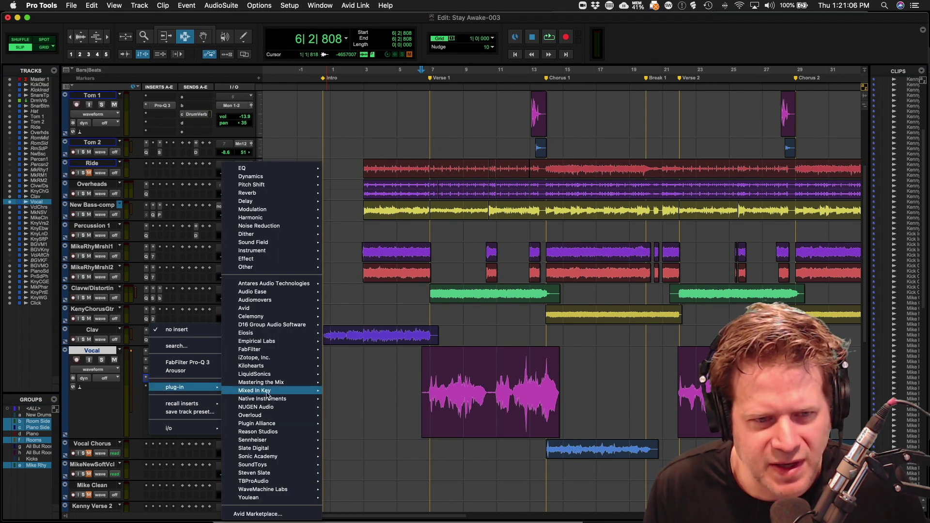
mouse_move(266, 472)
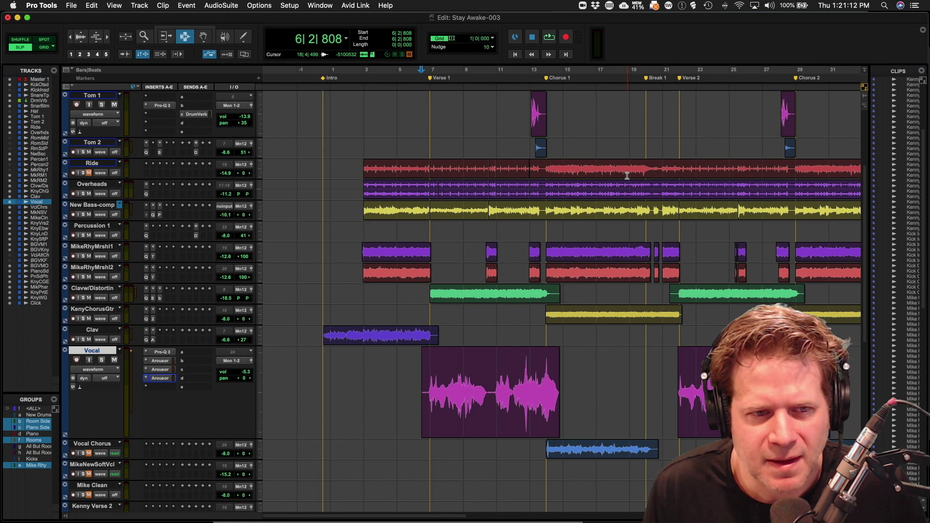
left_click(146, 389)
mouse_move(160, 387)
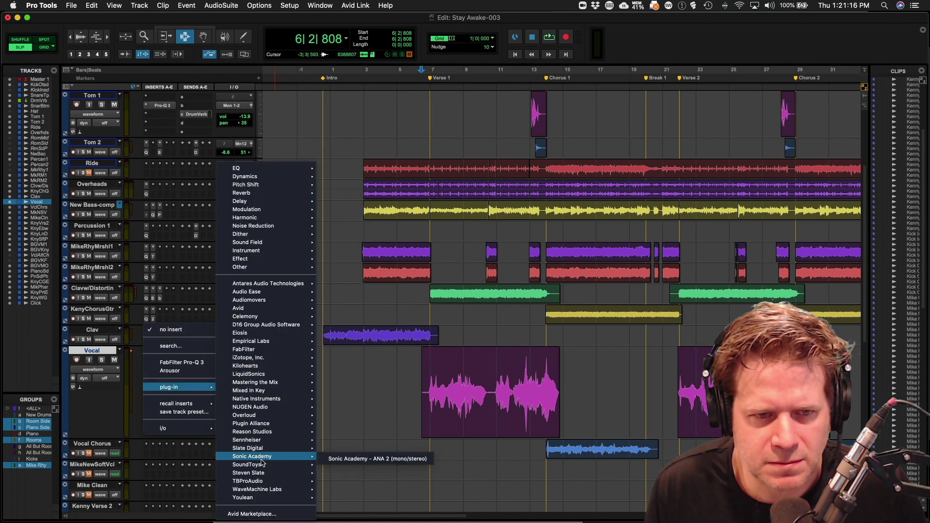
mouse_move(262, 453)
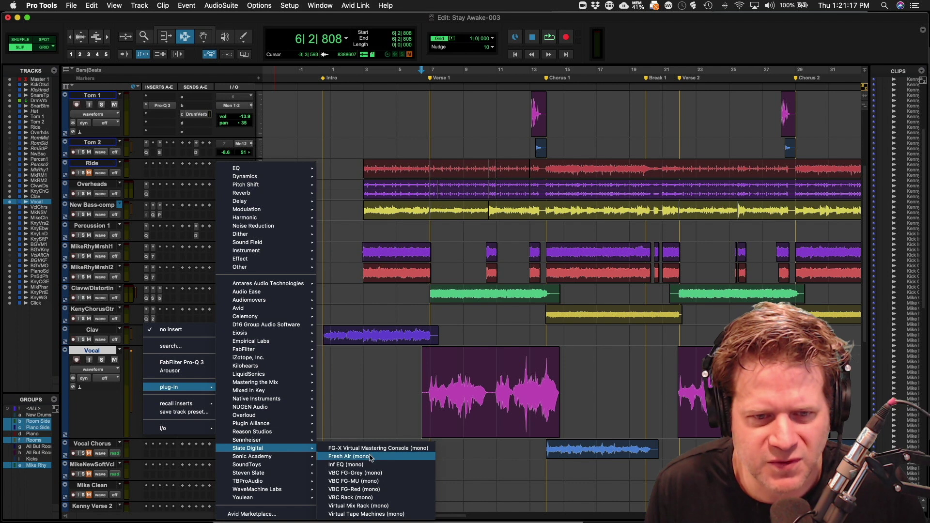
left_click(369, 506)
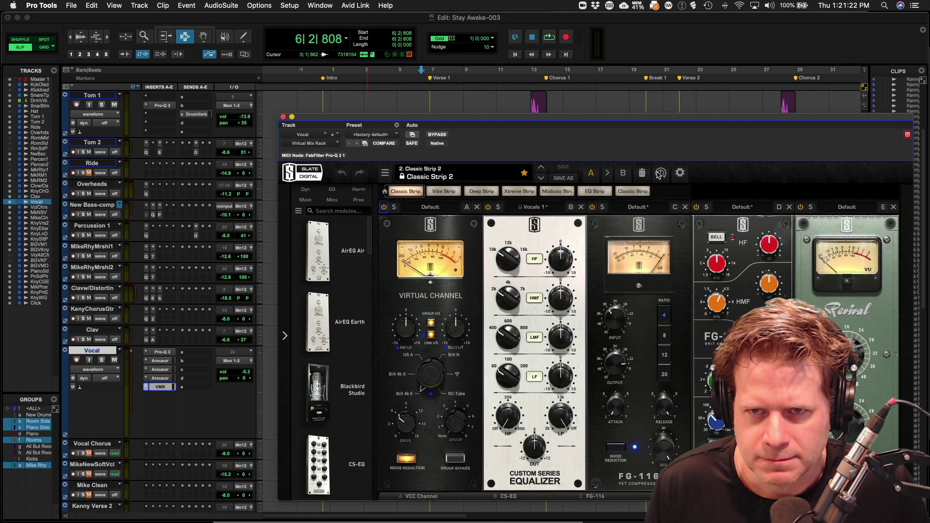
- Empty the Virtual Mix Rack, browse its modules down to the gates, and close and deactivate the plug-in
scroll(340, 319, "down", 10)
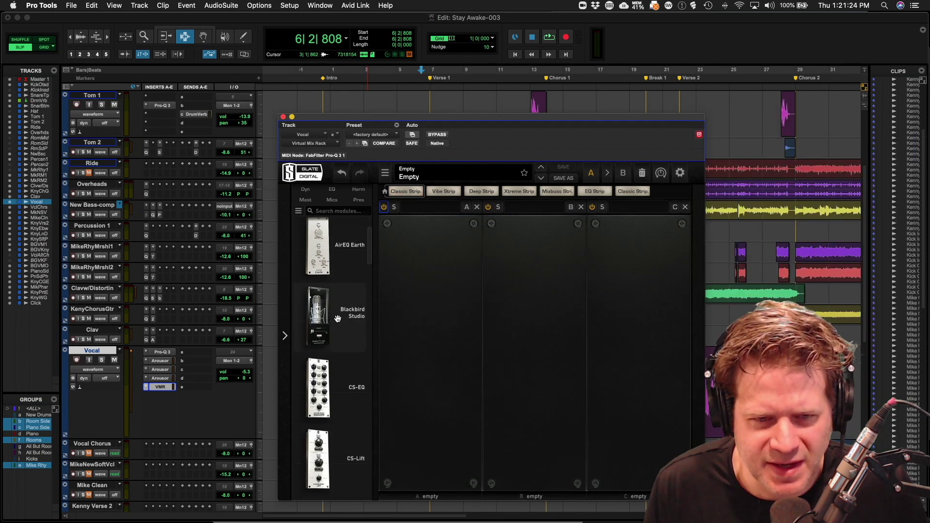
scroll(340, 318, "down", 10)
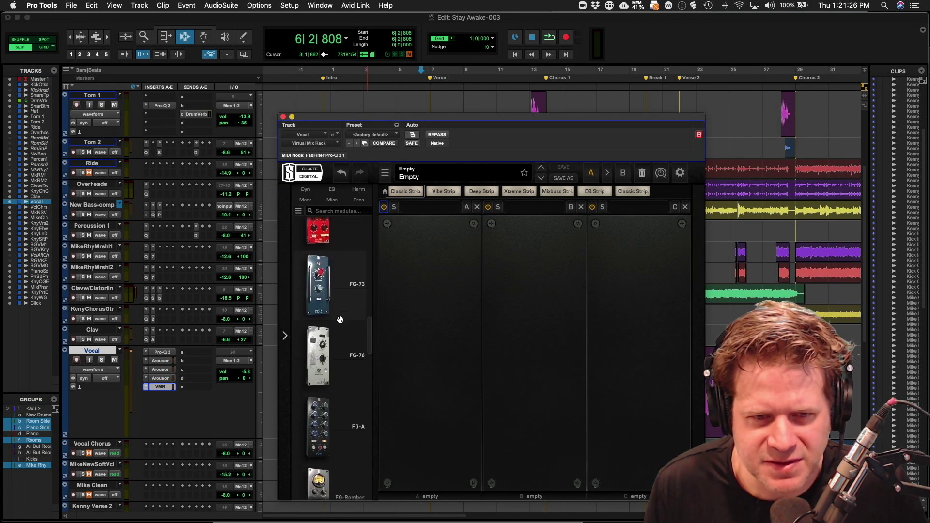
scroll(340, 320, "down", 3)
left_click_drag(337, 321, 431, 305)
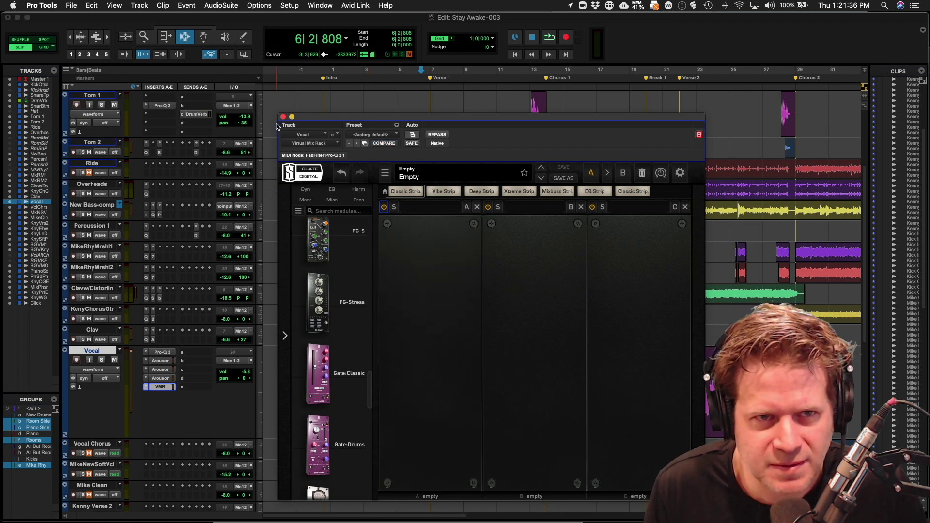
left_click(284, 117)
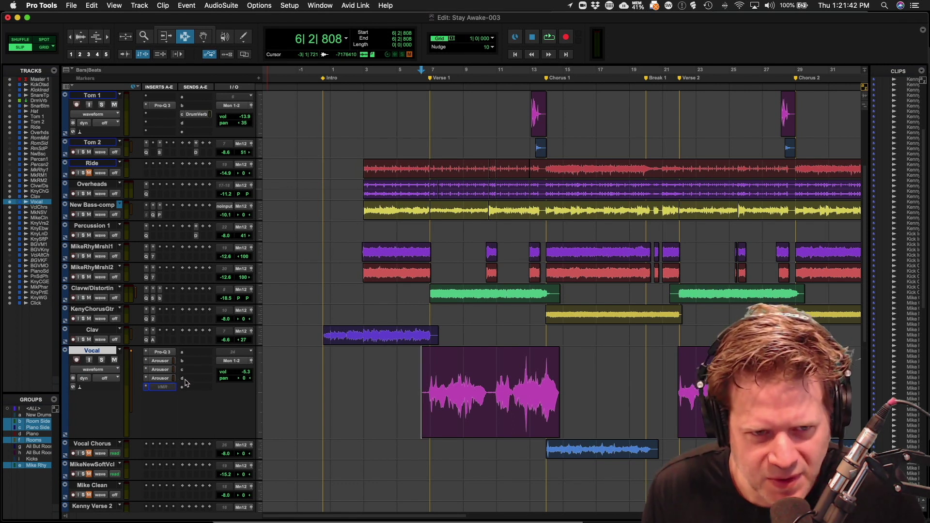
- Set the Vocal track's volume to -4.6 dB while playing the mix from bar 6 into Chorus 1
key("space")
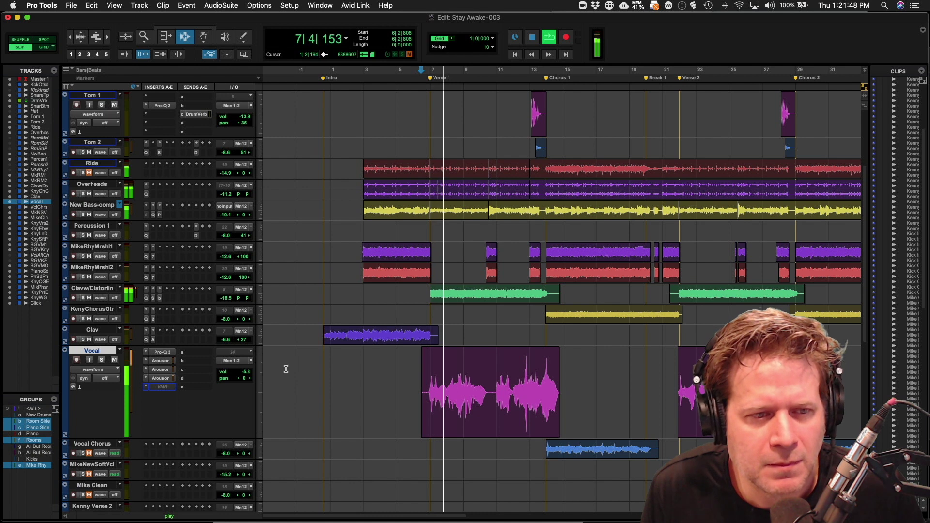
left_click(242, 372)
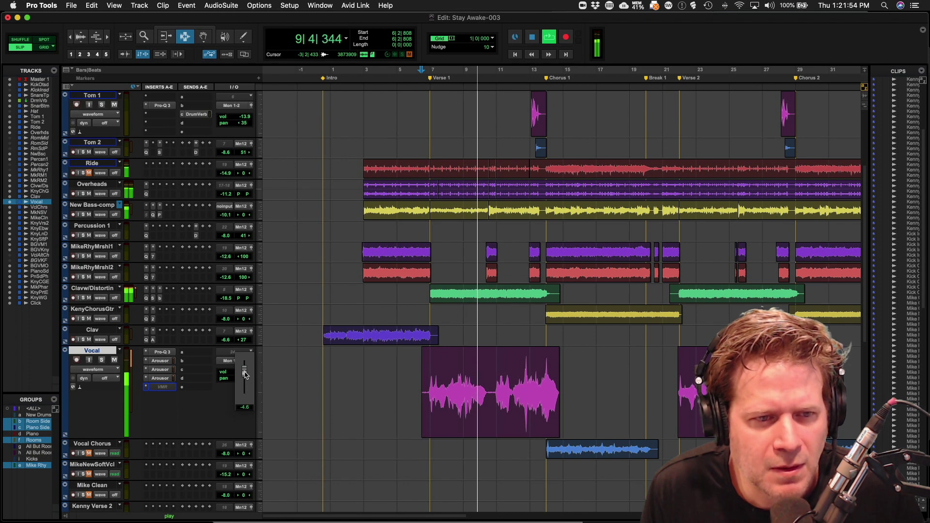
left_click(245, 373)
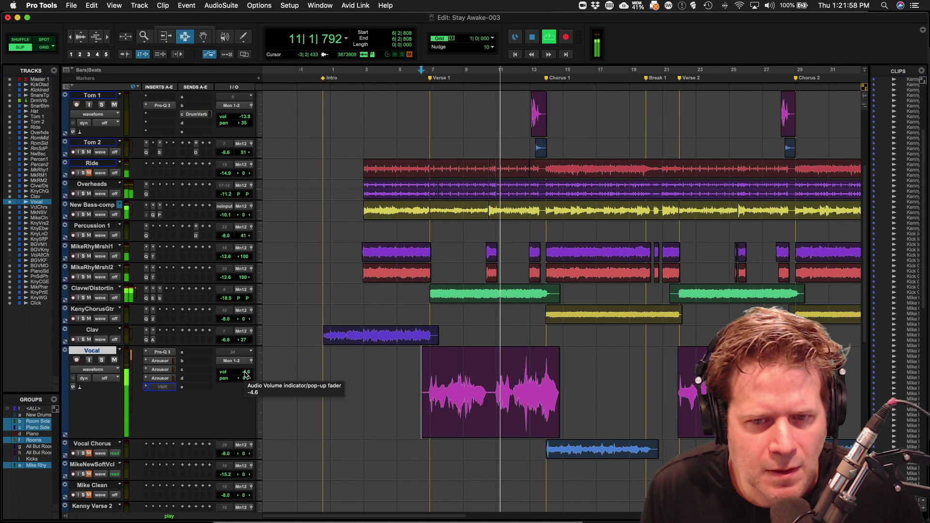
scroll(412, 392, "down", 5)
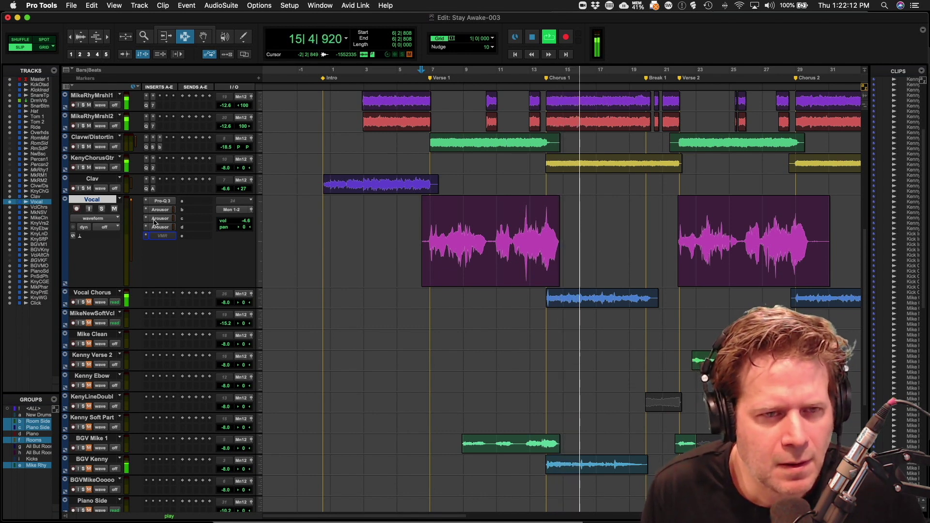
key("space")
- Route the Vocal track's first send to a new stereo Aux Input named Lead Vox Plate, created next to the current track
left_click(185, 202)
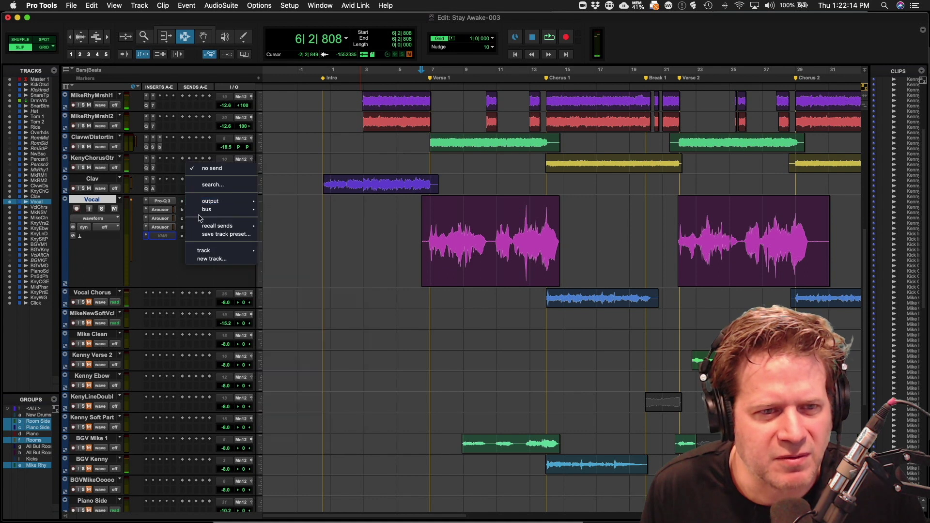
left_click(208, 260)
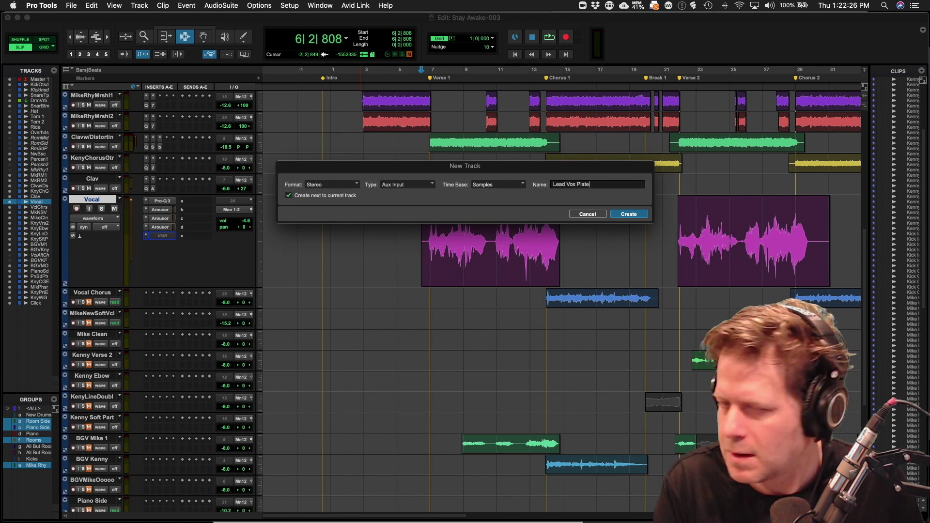
key("Return")
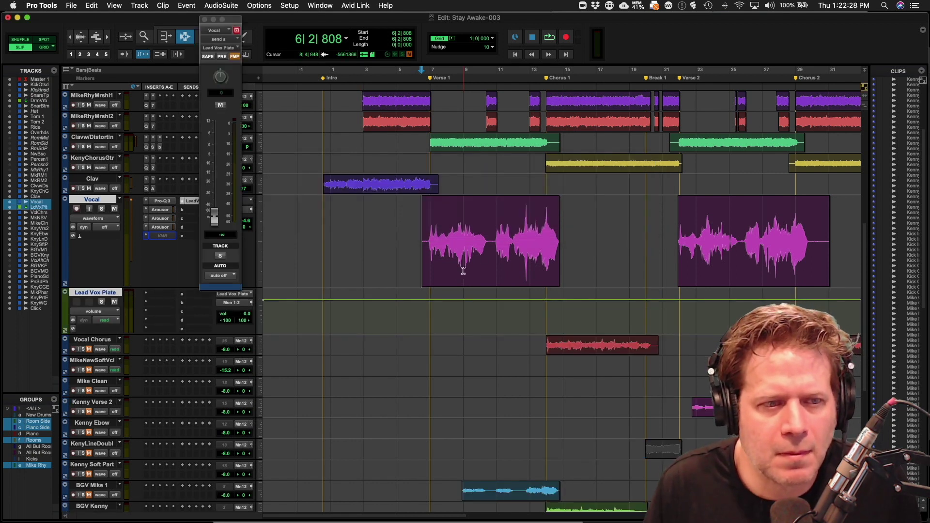
- Briefly play the mix from bar 6, and insert the stereo Lustrous Plates reverb in the Lead Vox Plate track's first slot
key("space")
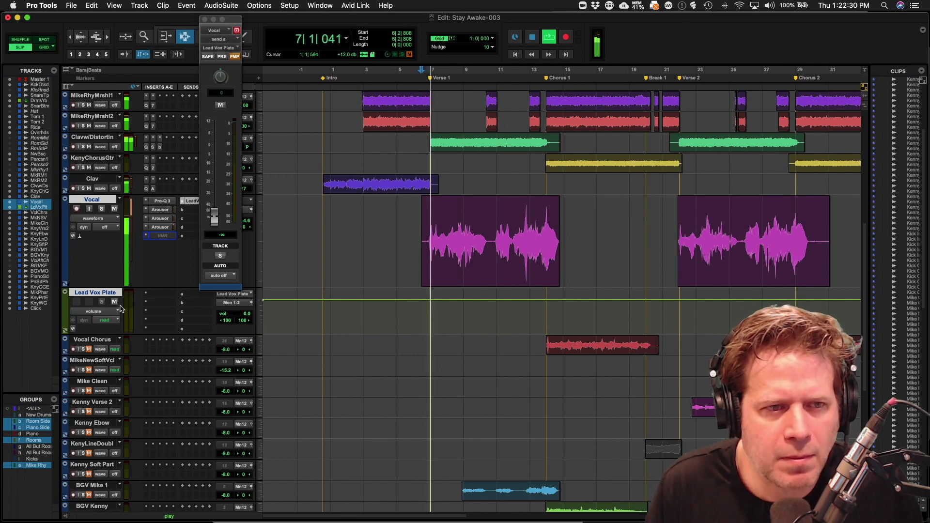
key("space")
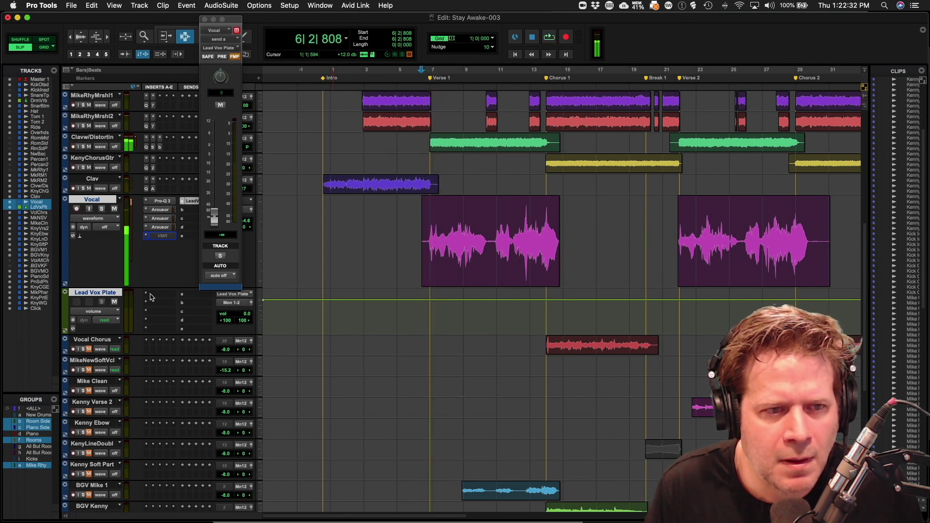
left_click(151, 297)
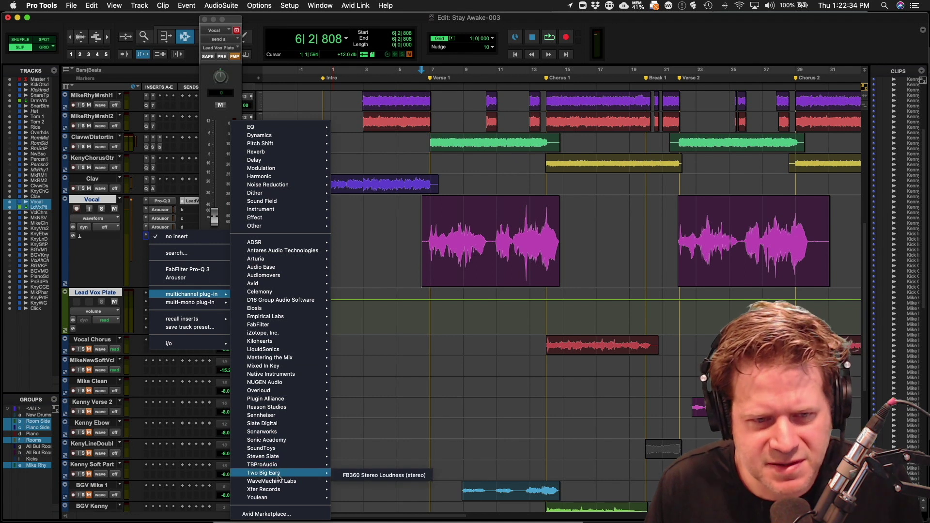
mouse_move(279, 445)
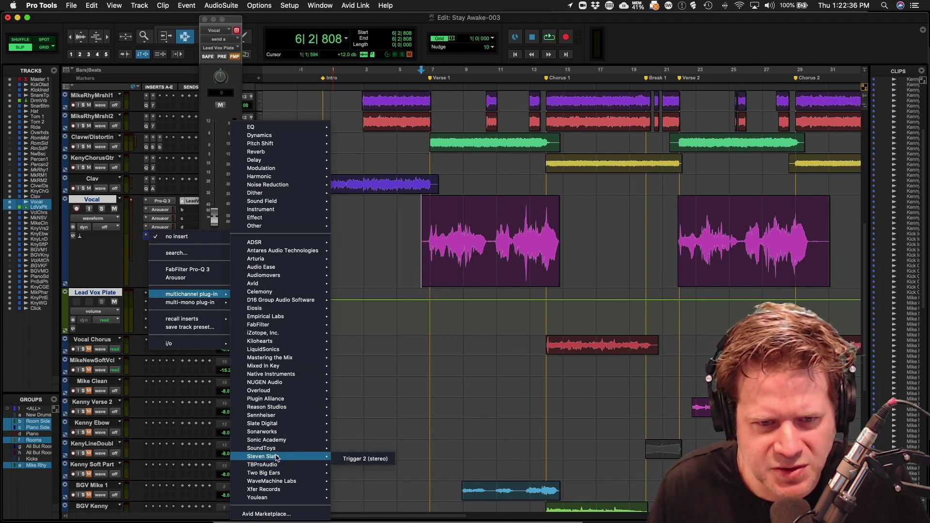
mouse_move(278, 426)
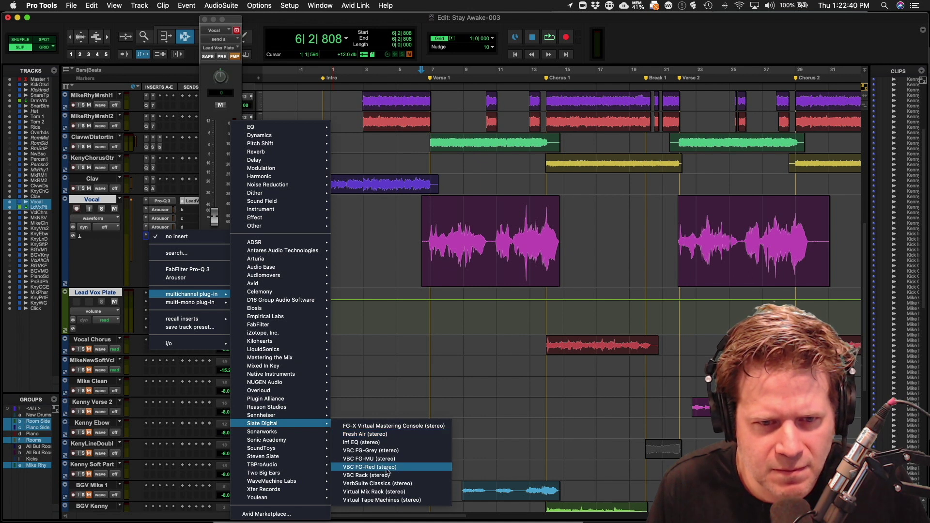
mouse_move(285, 153)
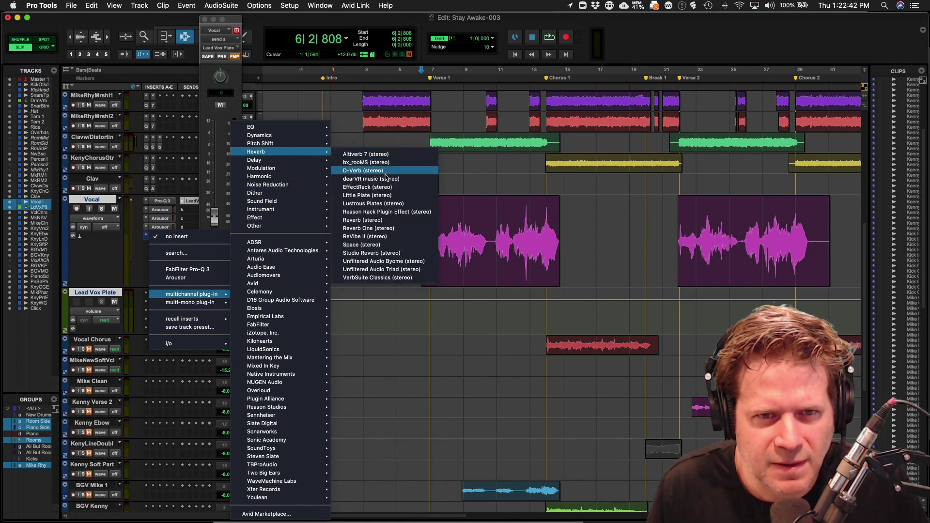
left_click(388, 204)
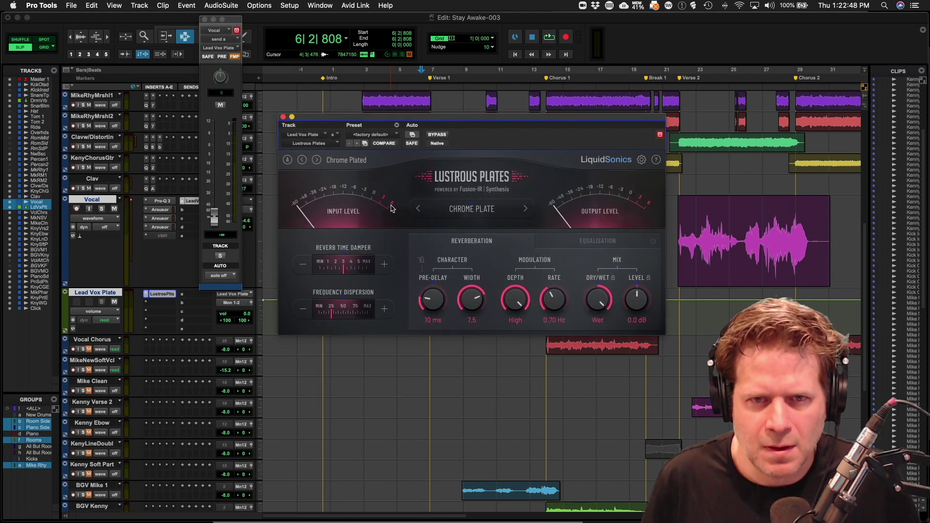
- Raise Vocal's send to Lead Vox Plate to -14.0 dB during playback, with Vocal soloed
key("space")
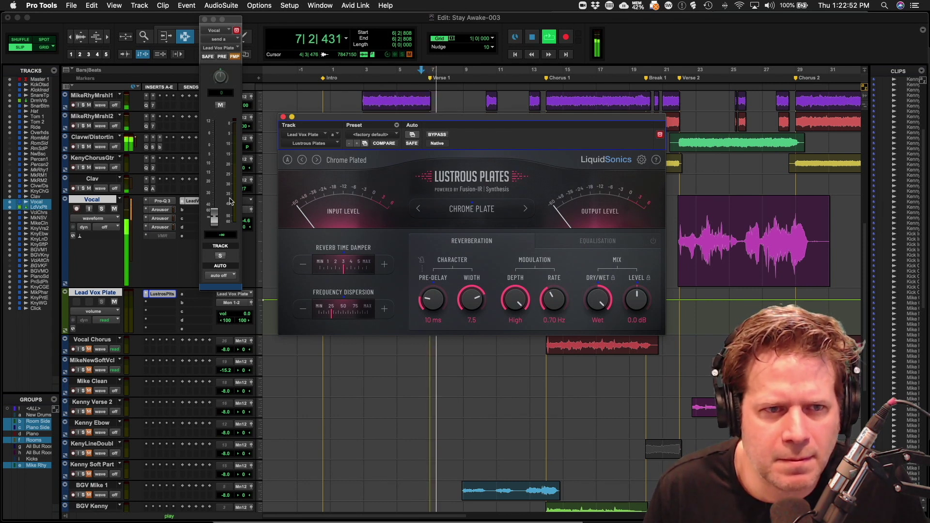
left_click_drag(214, 219, 217, 188)
left_click_drag(216, 178, 216, 172)
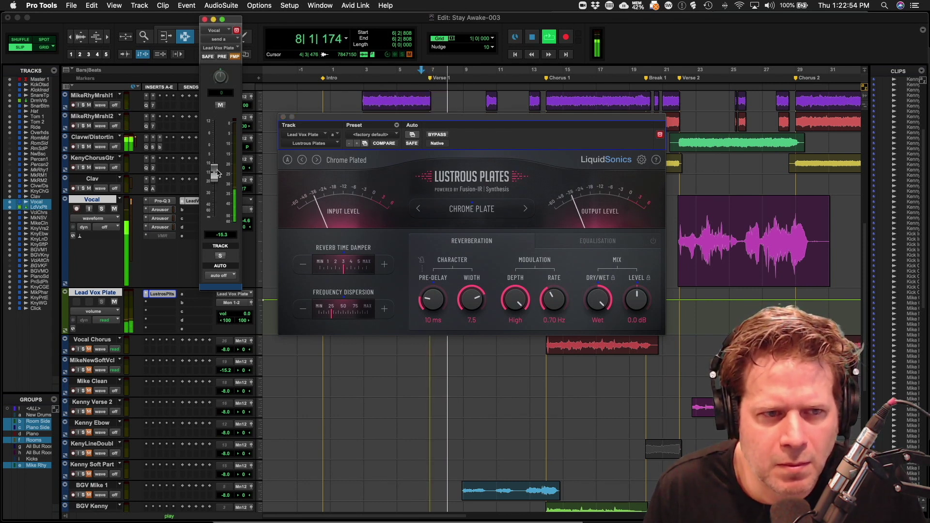
left_click(101, 209)
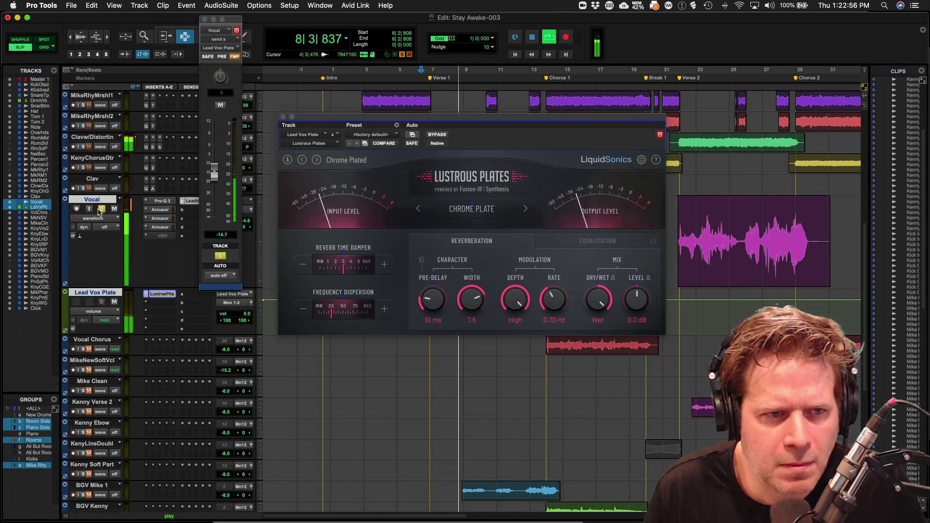
left_click_drag(216, 179, 217, 178)
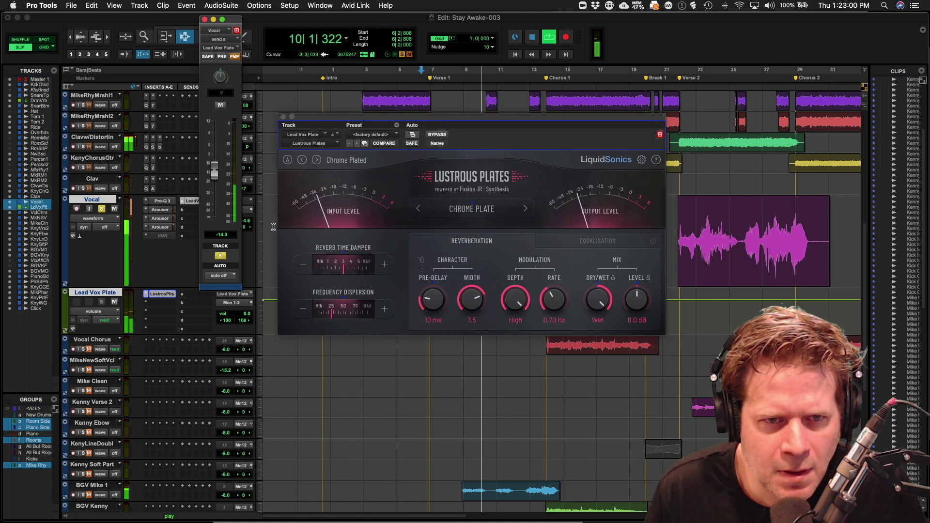
- Lower the Reverb Time Damper in Lustrous Plates by one notch and stop playback
left_click(301, 264)
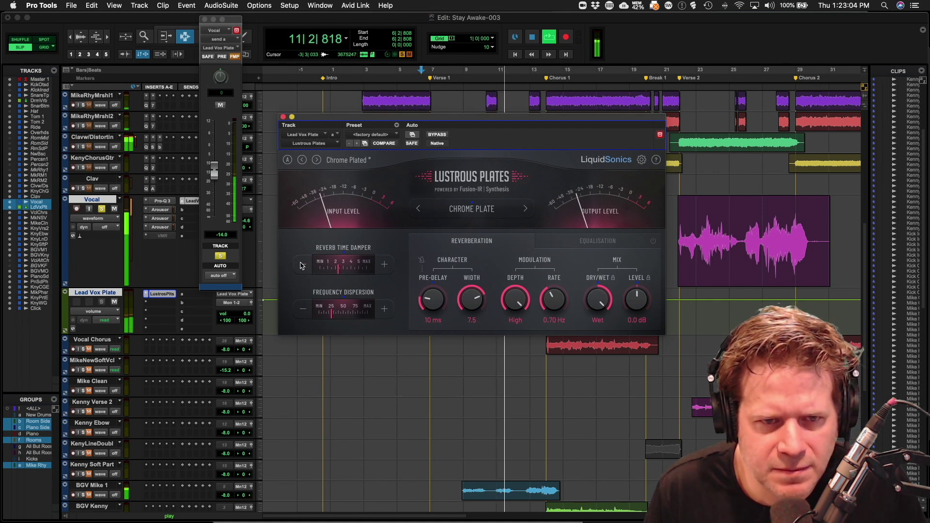
key("space")
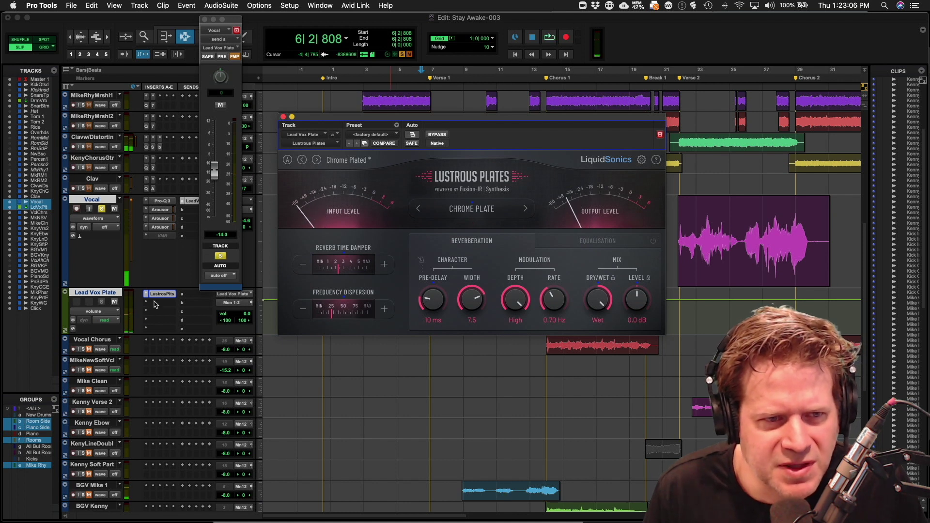
- Insert Pro-Q 3 on Lead Vox Plate with a bell cut of about 4 dB at 585 Hz and a high-shelf boost around 12 kHz
left_click(154, 303)
left_click(172, 279)
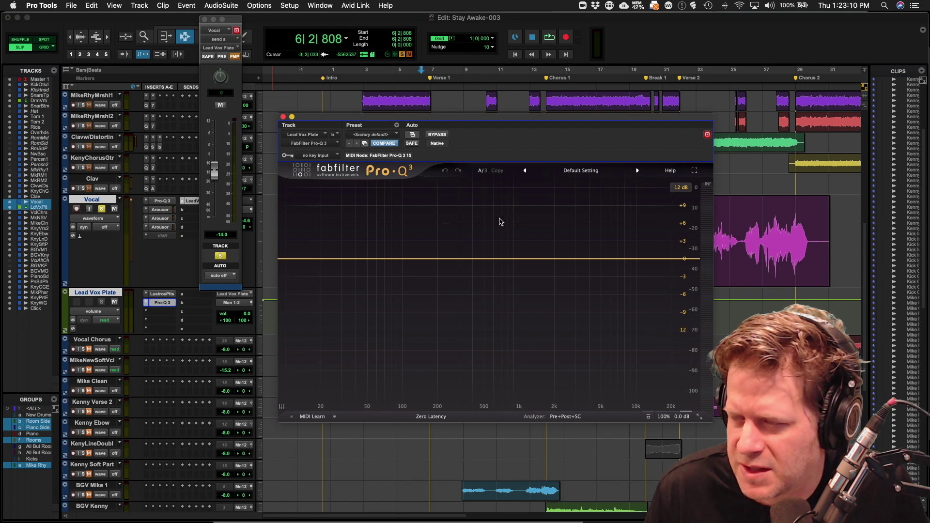
key("space")
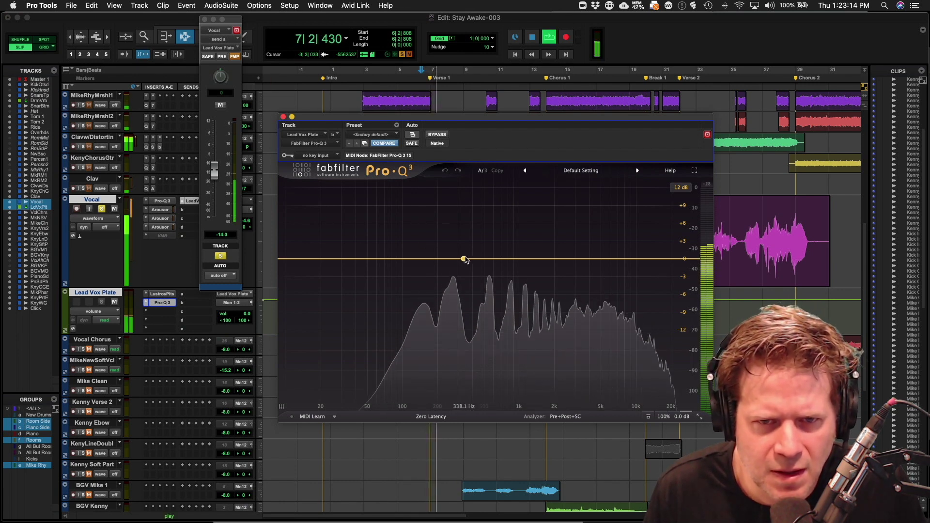
left_click_drag(461, 259, 491, 281)
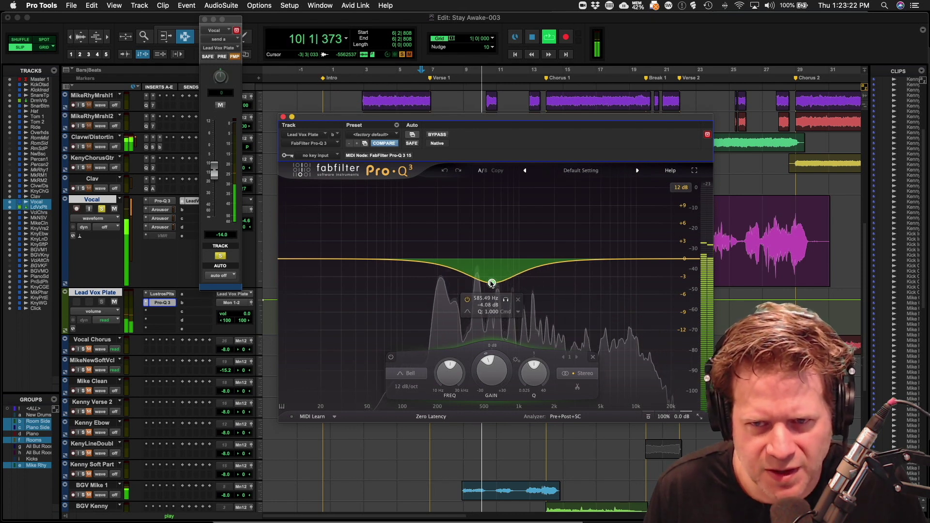
left_click(677, 254)
left_click_drag(677, 253, 645, 247)
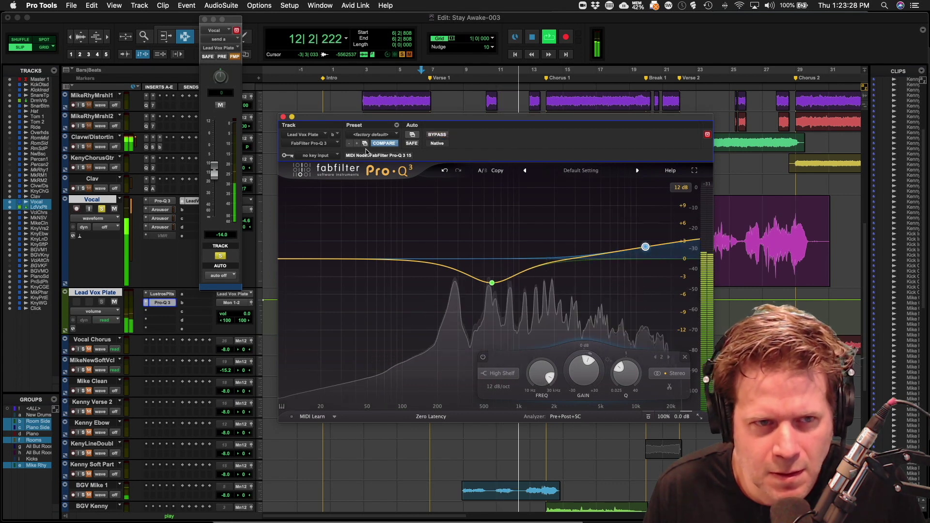
- Unsolo Vocal and audition its plate reverb in the full mix, closing the EQ and send windows
left_click(102, 209)
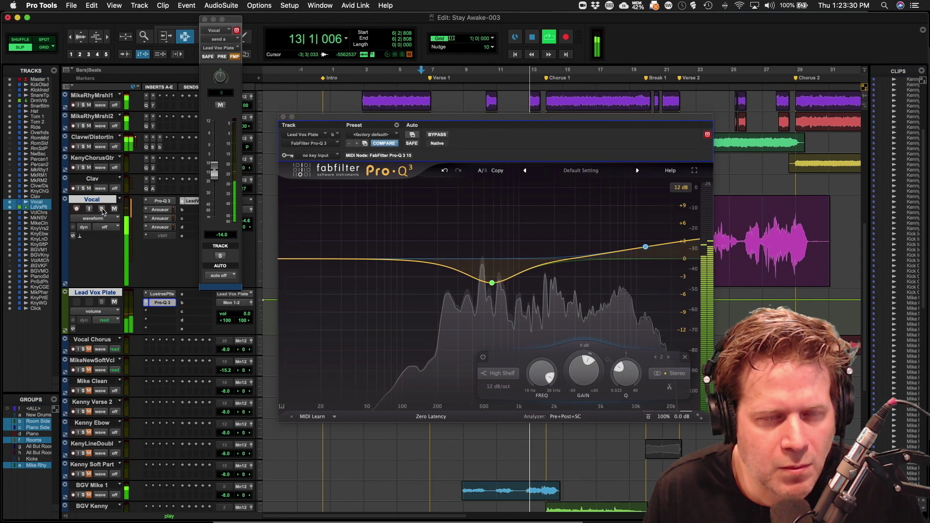
left_click(284, 117)
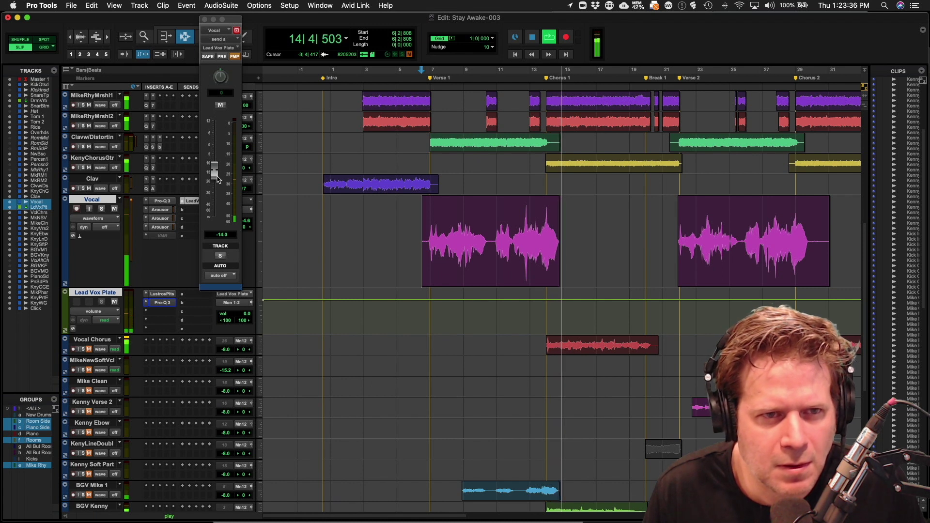
left_click(217, 174)
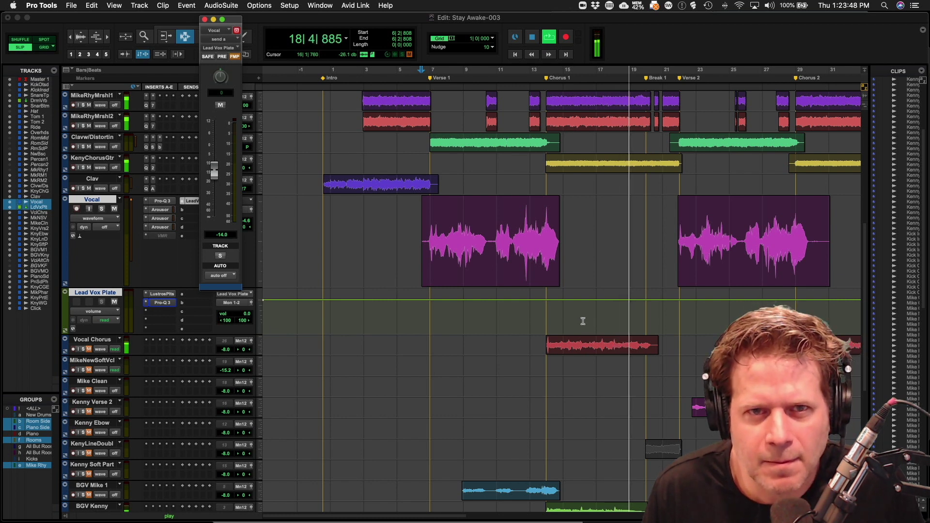
left_click(204, 20)
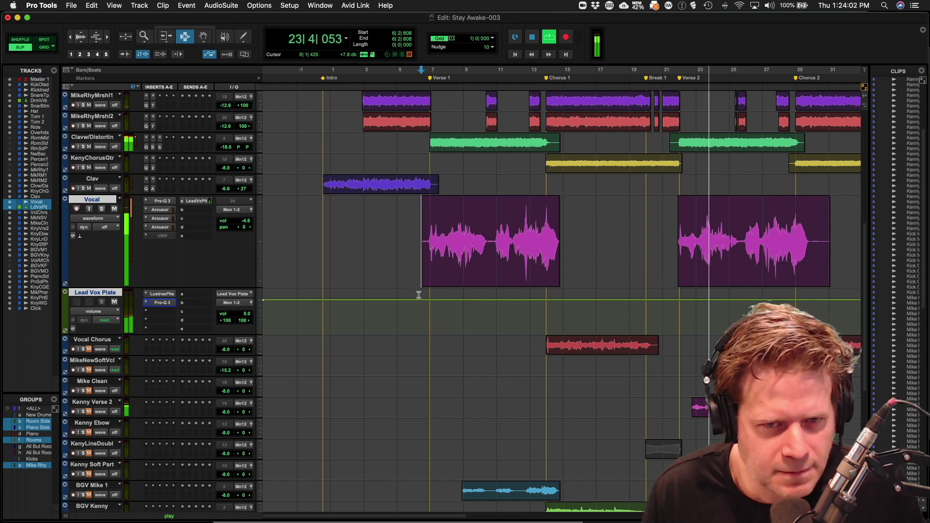
left_click(246, 222)
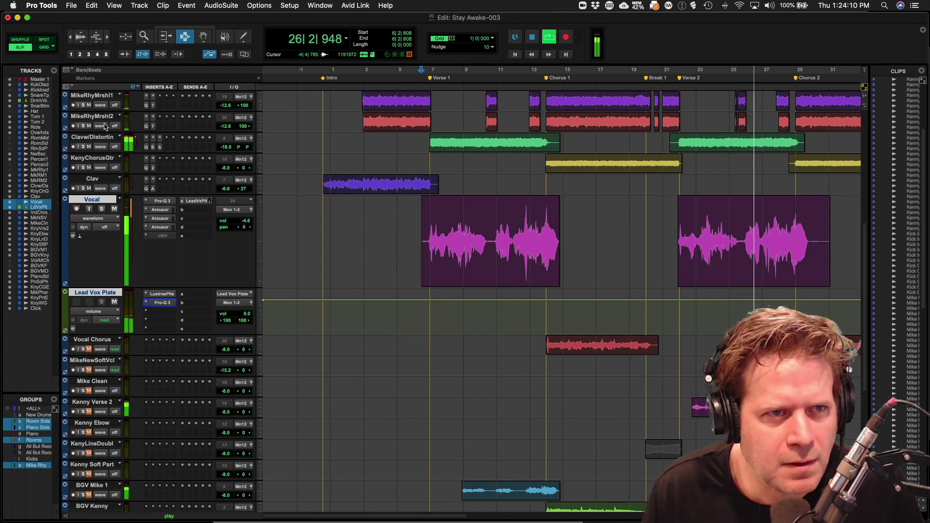
key("space")
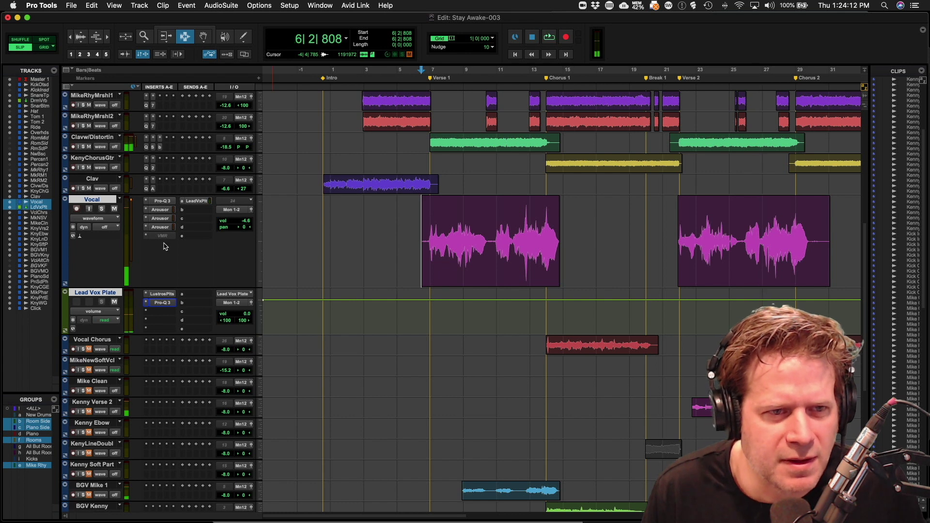
- Remove the inactive plug-in from the Vocal track's fifth insert slot
left_click(147, 237)
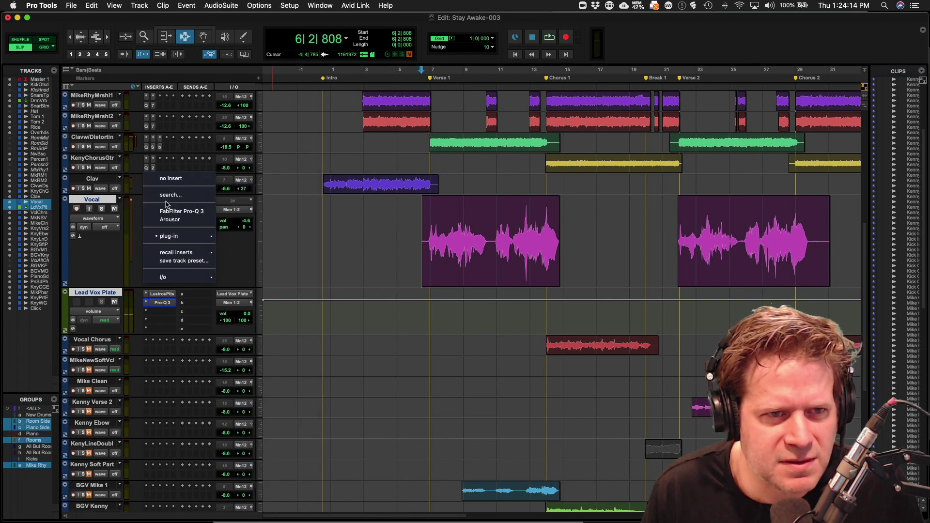
left_click(189, 181)
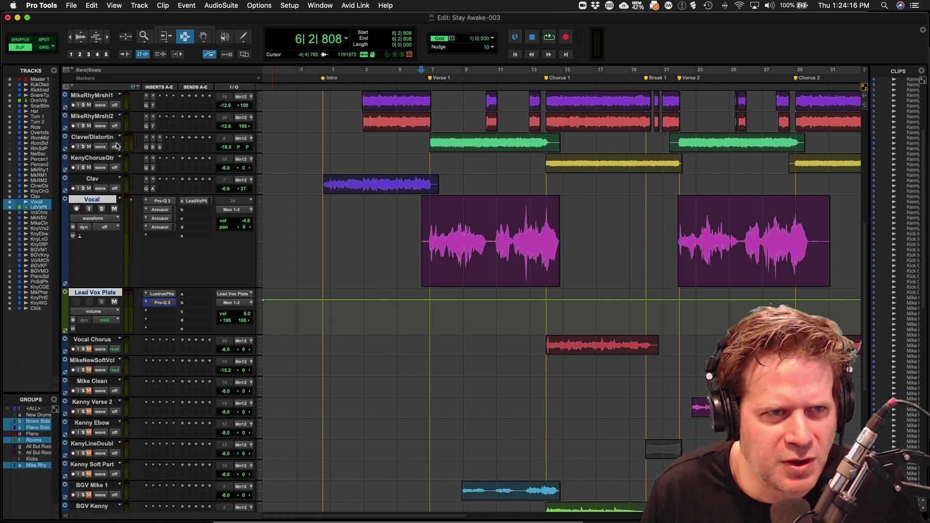
- Show the Inserts F-J column and move Vocal's Pro-Q 3 and Arousor inserts down one slot to free the first
left_click(68, 86)
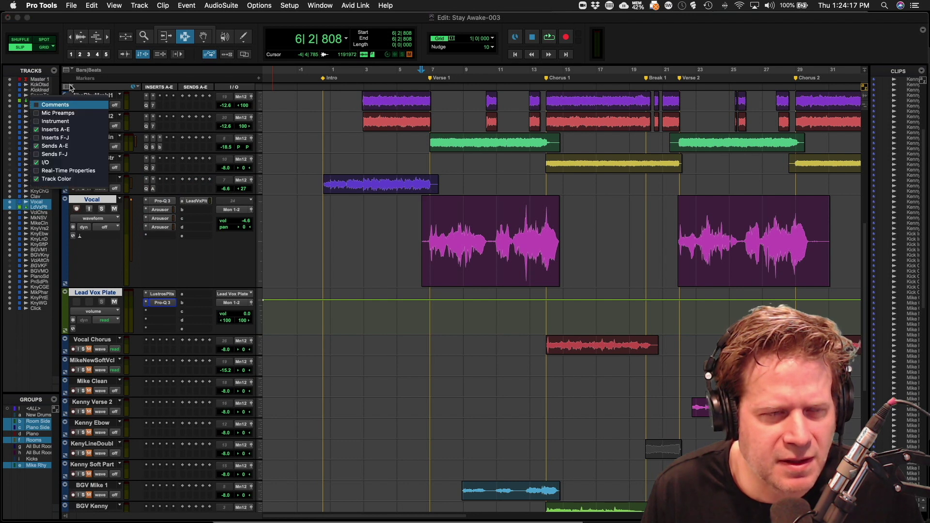
left_click(66, 138)
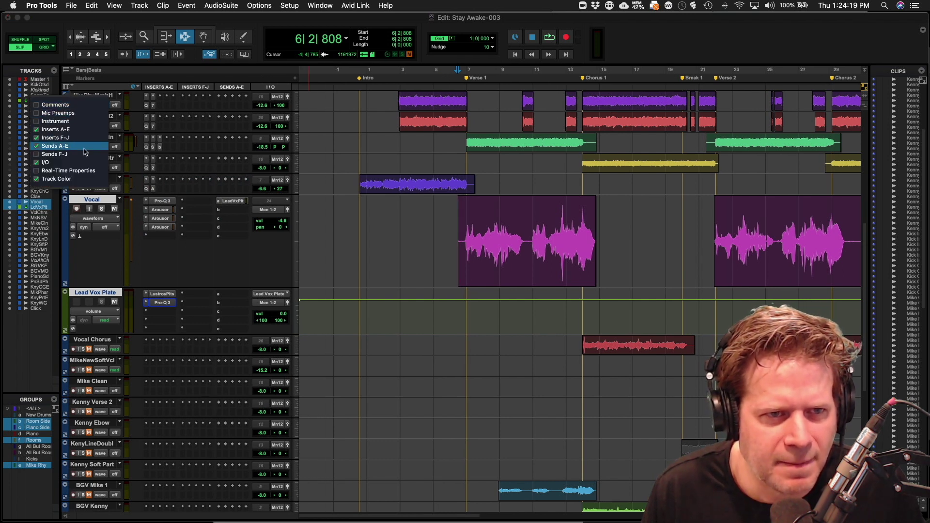
left_click(201, 238)
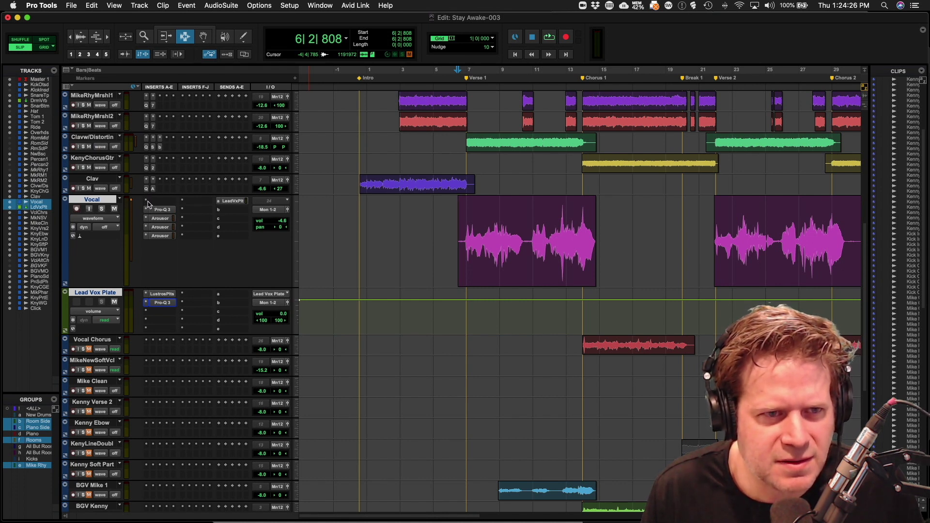
- Insert Auto-Tune 8.1 (mono) in Vocal's first insert slot and shift its window clear of the view
left_click(149, 203)
mouse_move(191, 205)
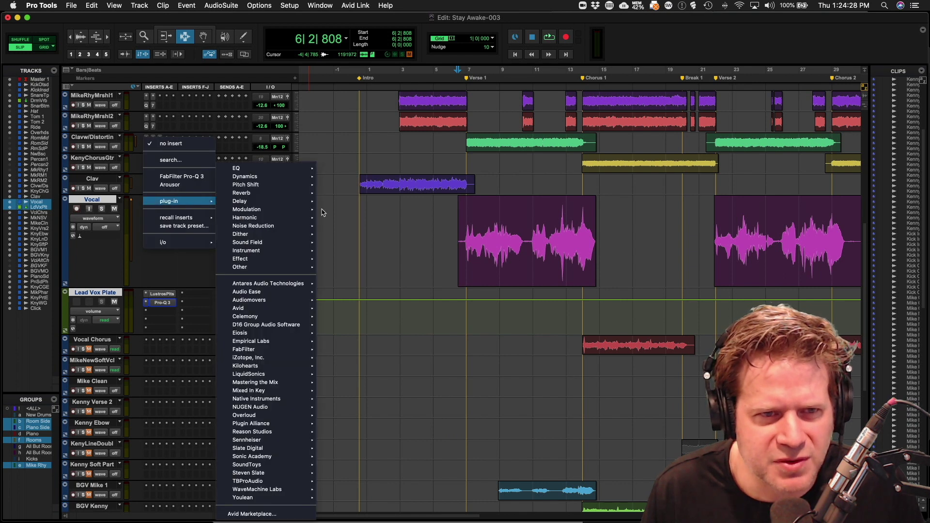
mouse_move(286, 185)
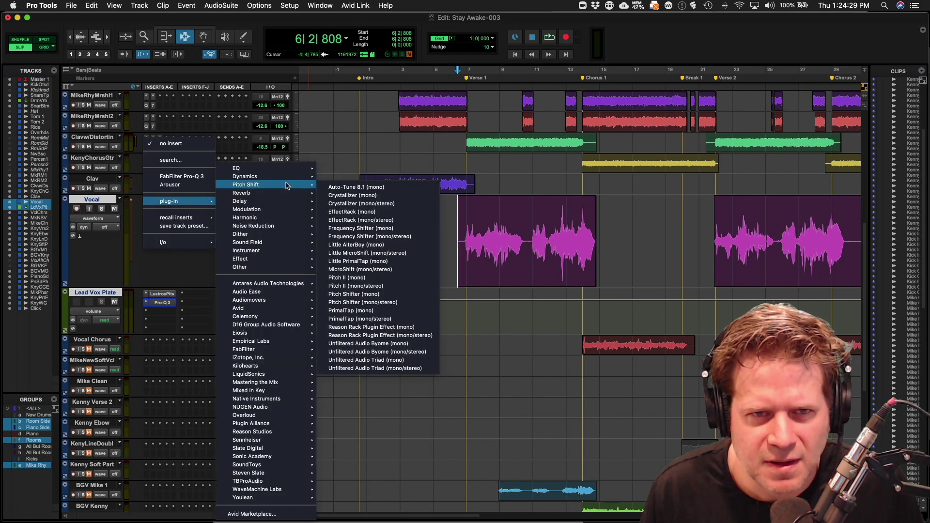
left_click(350, 190)
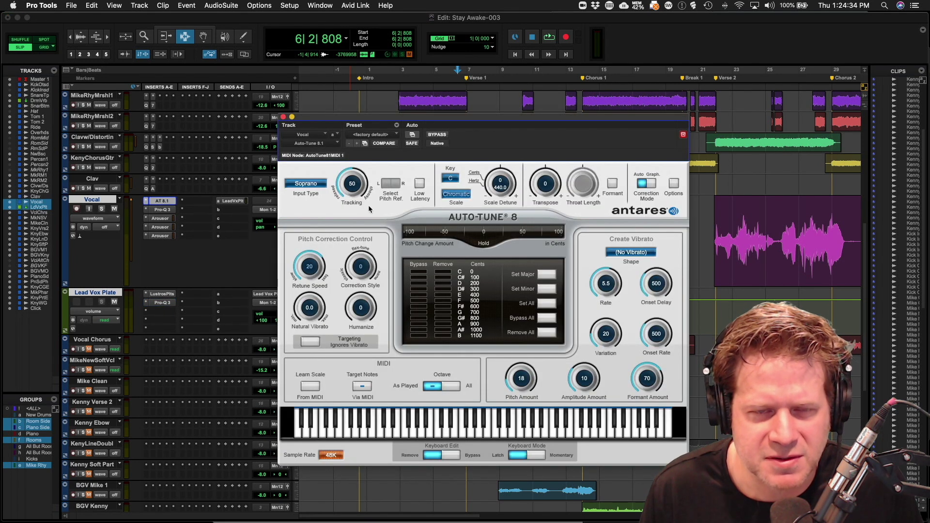
left_click_drag(427, 124, 394, 109)
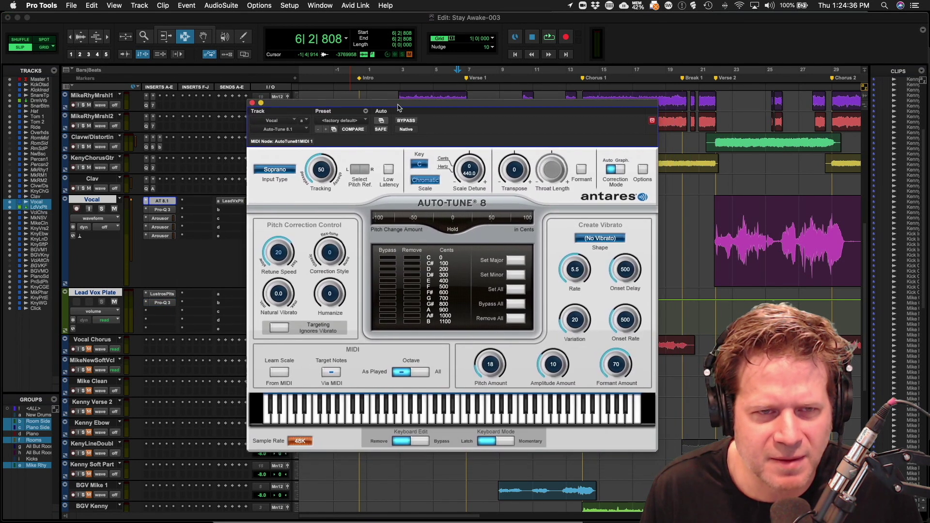
- Set Auto-Tune's Input Type to Alto/Tenor and Retune Speed to 72, audition the vocal and close the plug-in
left_click(280, 170)
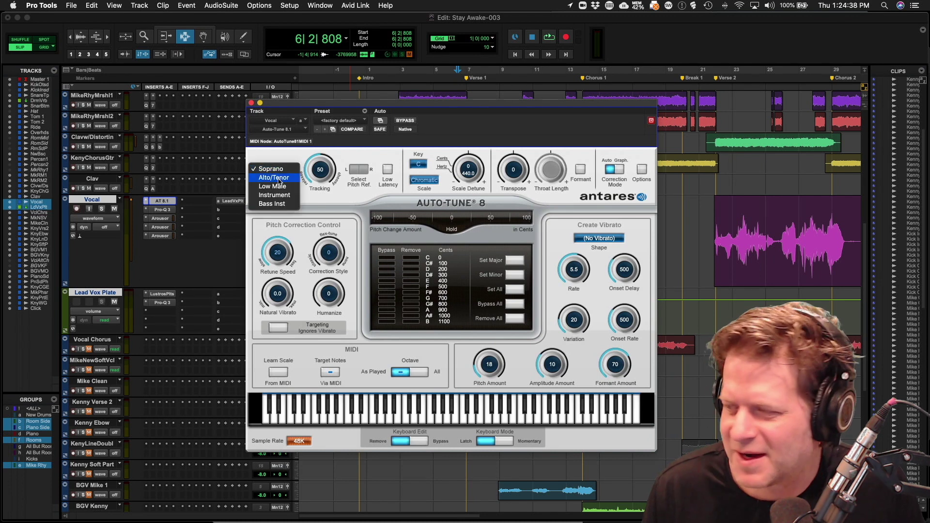
left_click(279, 182)
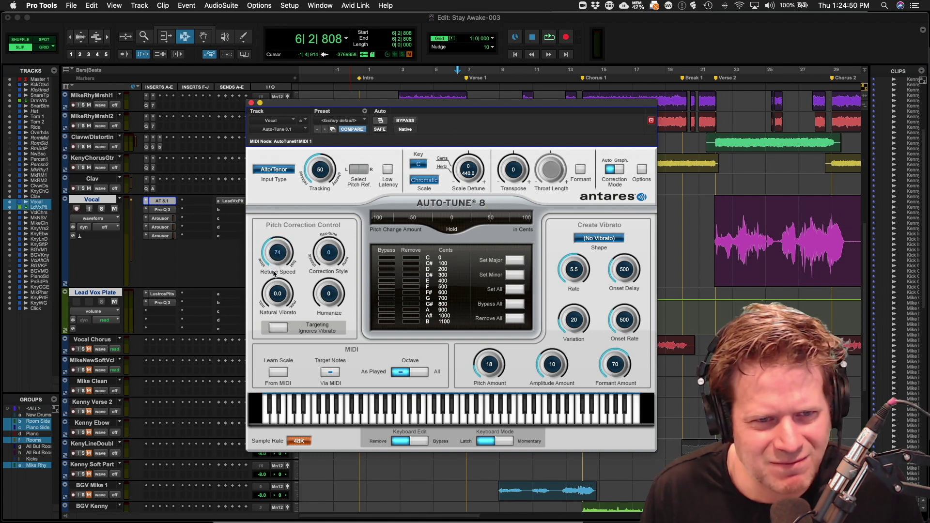
key("space")
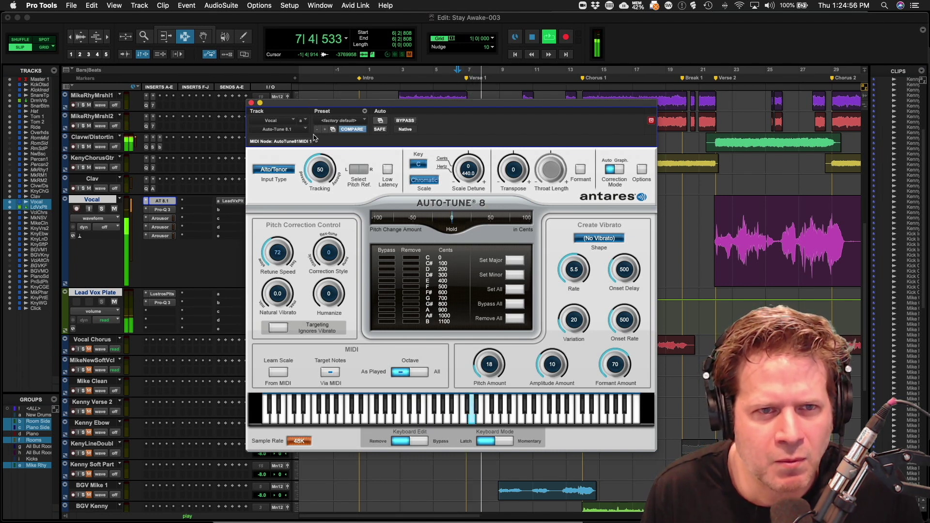
left_click(251, 103)
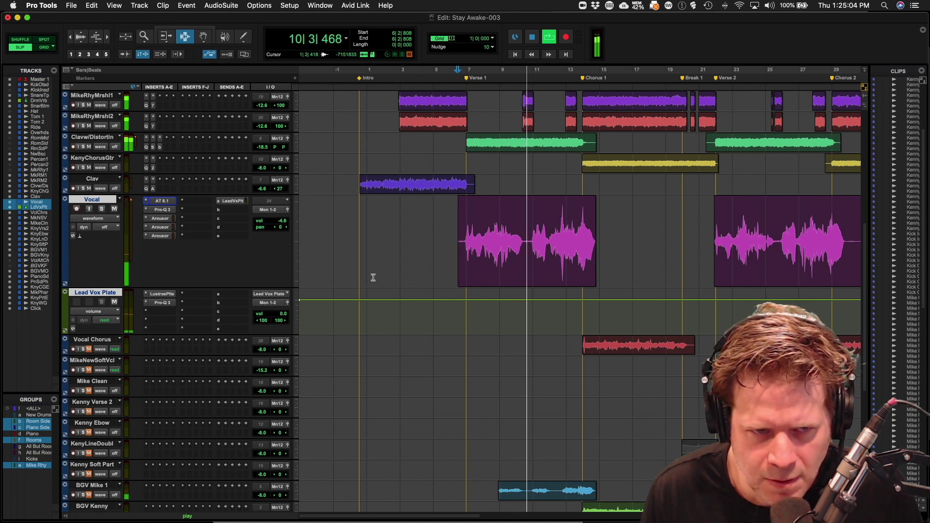
- Enlarge the height of the Vocal Chorus track and bring its first chorus clip into view
key("r")
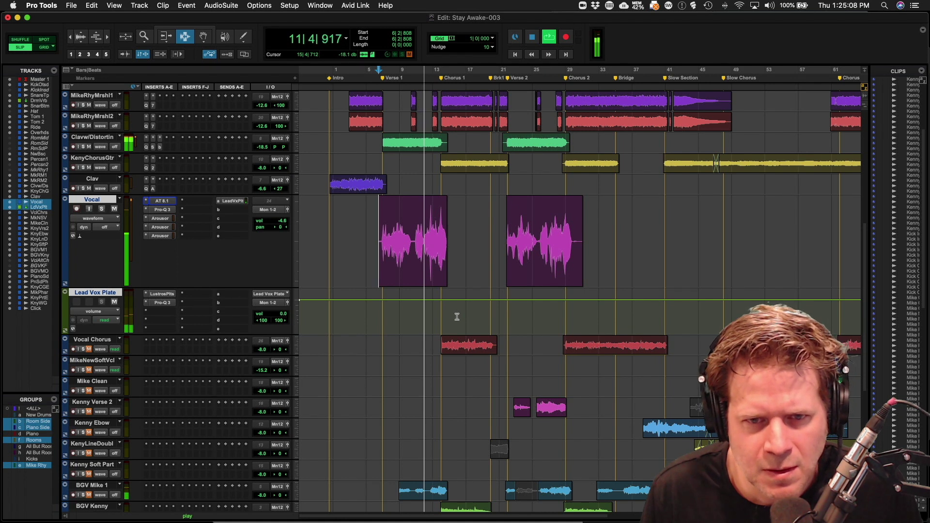
left_click(298, 354)
left_click(299, 363)
key("t")
key("t")
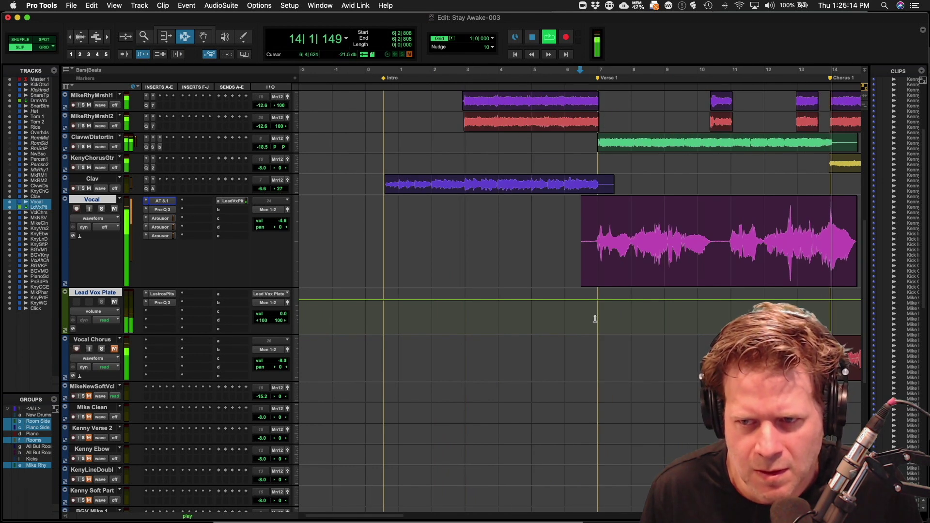
key("r")
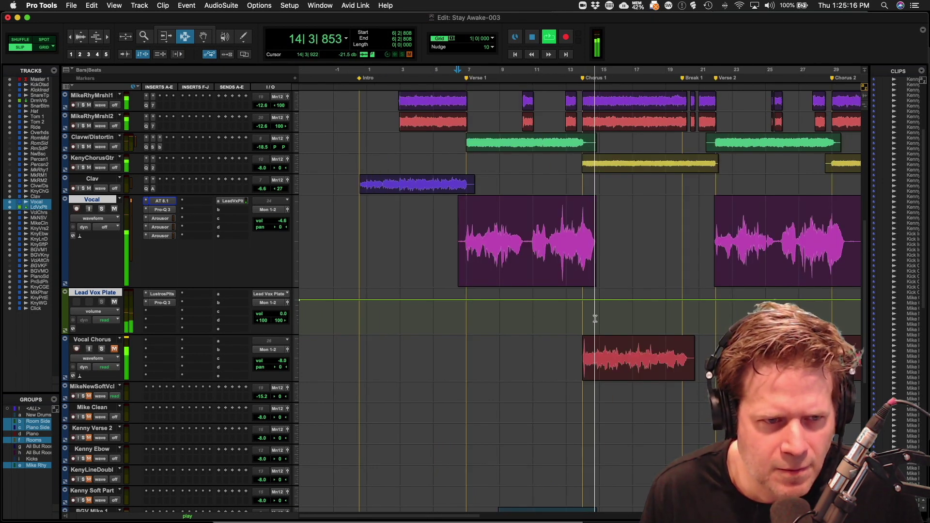
- Unmute and solo Vocal Chorus, copy Vocal's insert chain and Lead Vox Plate send to it, and open that send
left_click(102, 349)
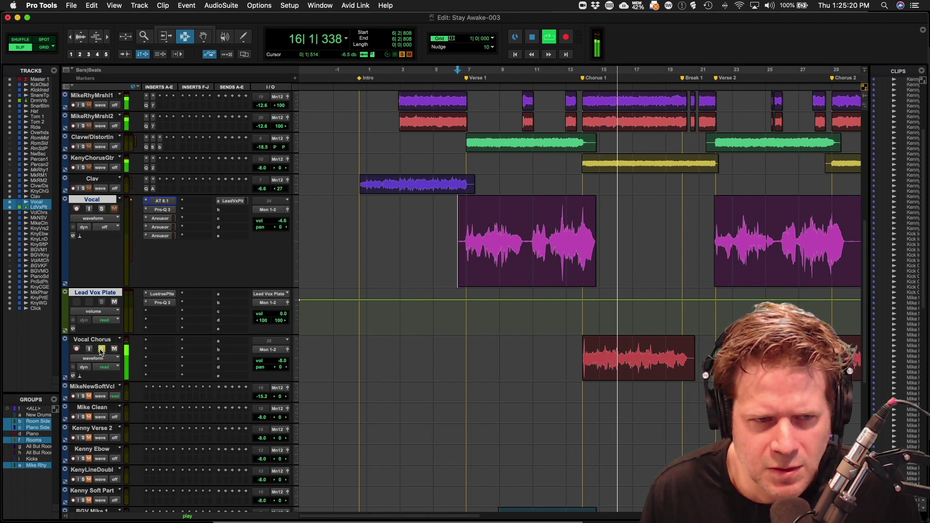
key("space")
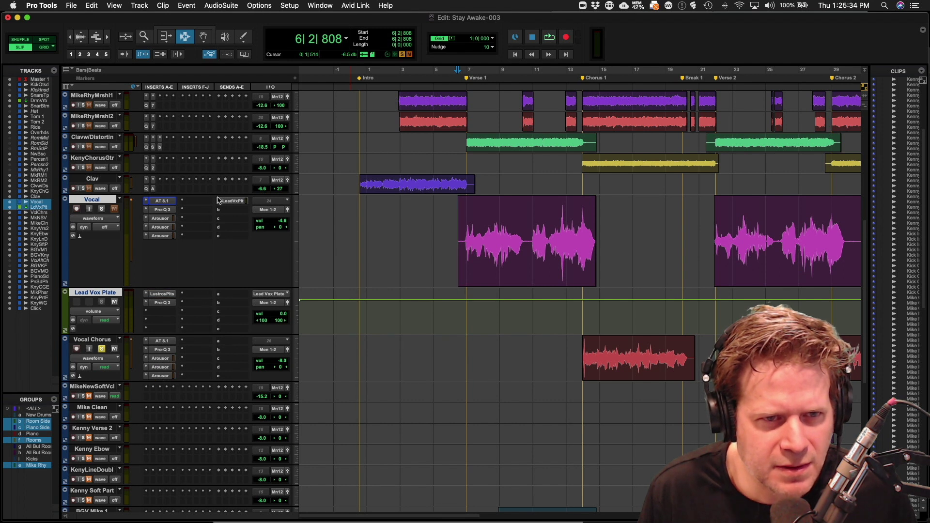
left_click(233, 341)
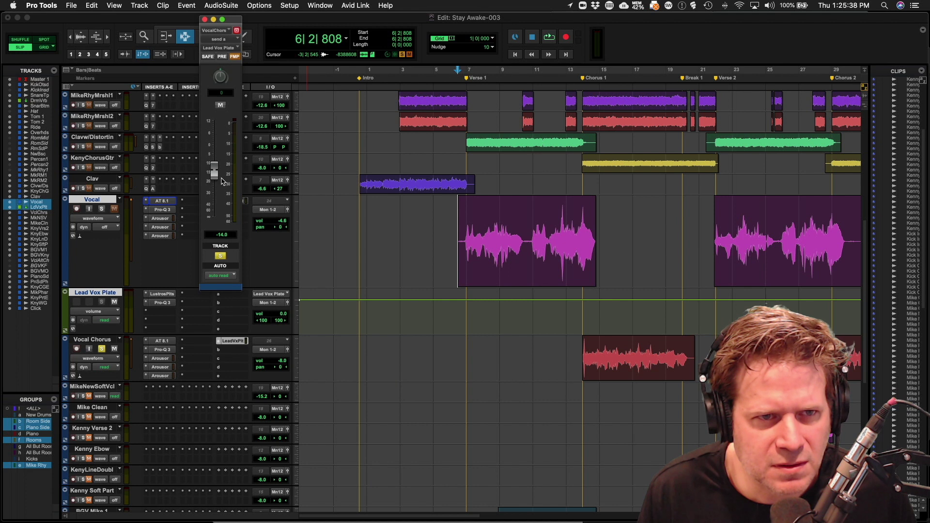
- Set Vocal Chorus's Lead Vox Plate send to -12.3 dB, take the track out of solo and close the send while playing from bar 12
left_click(551, 280)
key("space")
key("space")
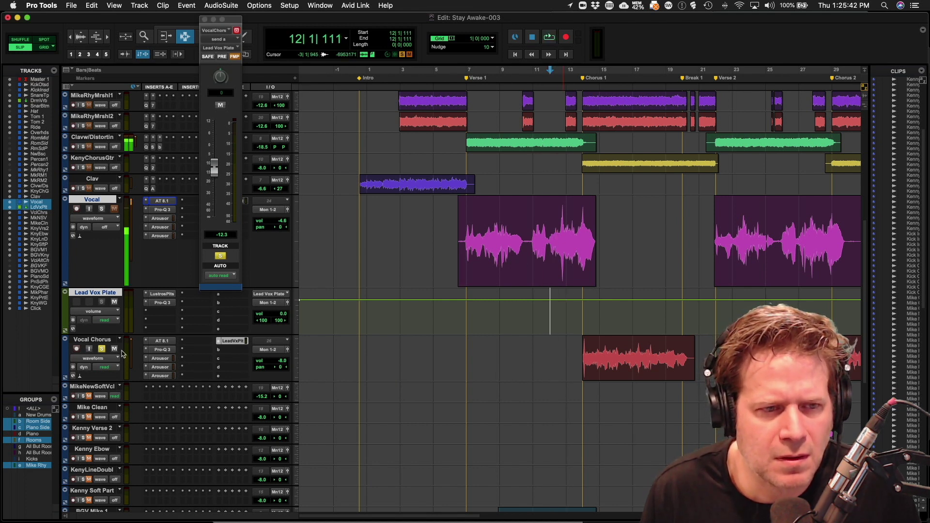
key("space")
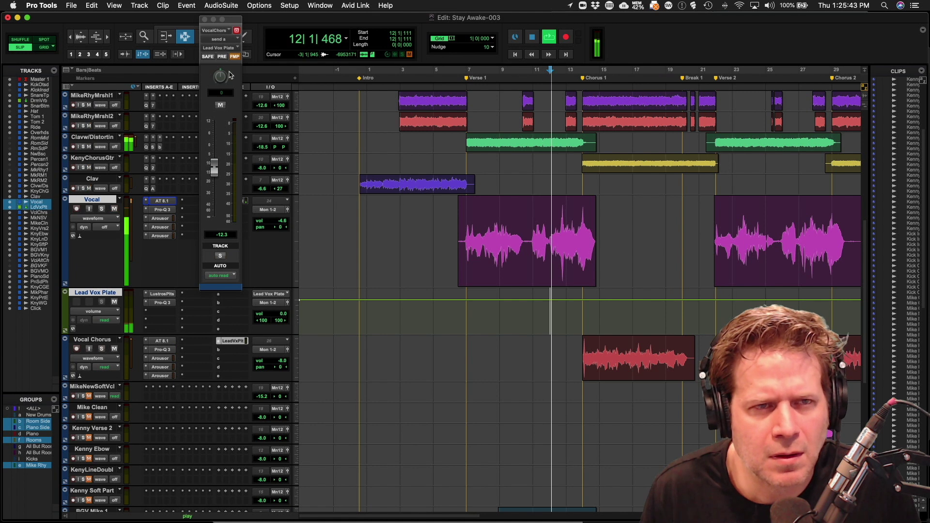
left_click(204, 20)
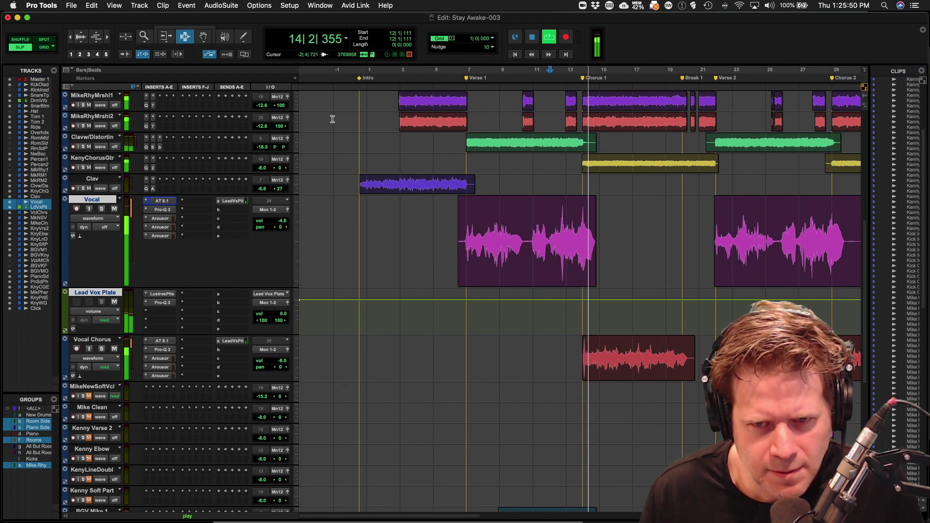
- Set the Vocal Chorus track's volume to -3.4 dB while the first chorus plays
left_click_drag(283, 362, 284, 359)
key("super+bracketleft")
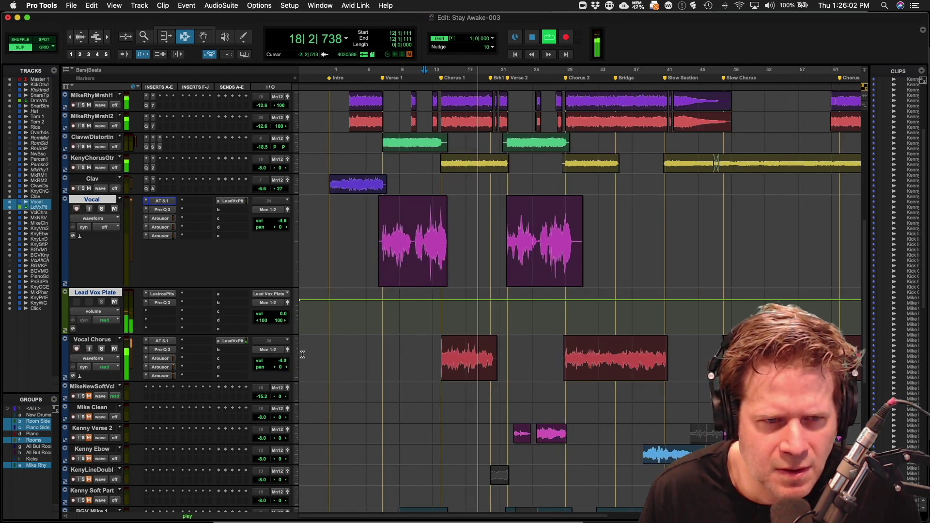
left_click_drag(284, 363, 285, 364)
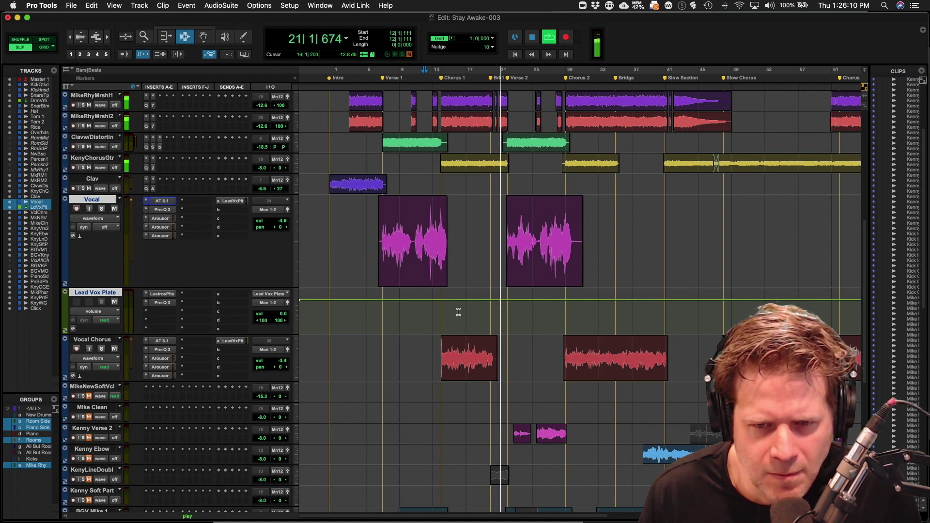
- Resume playback around bar 35, at the start of the bridge, with the whole song in view
key("r")
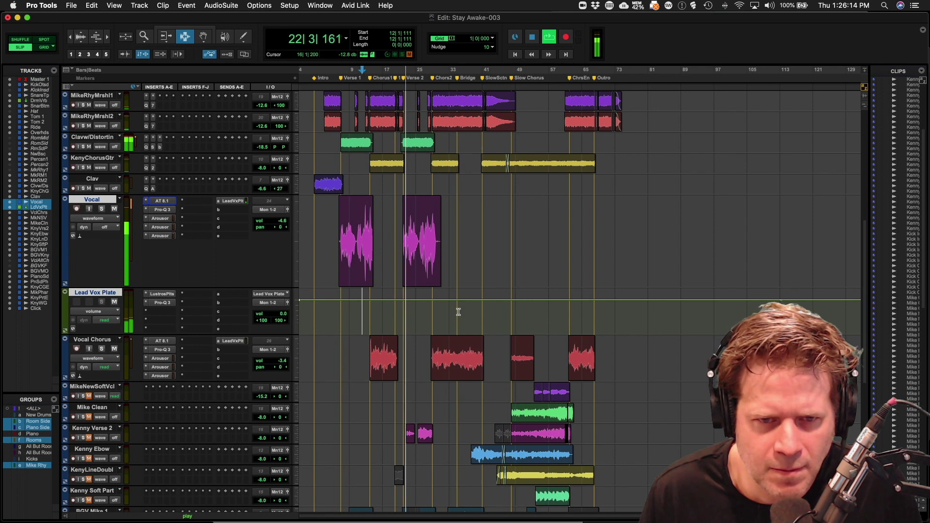
key("super+]")
key("super+]")
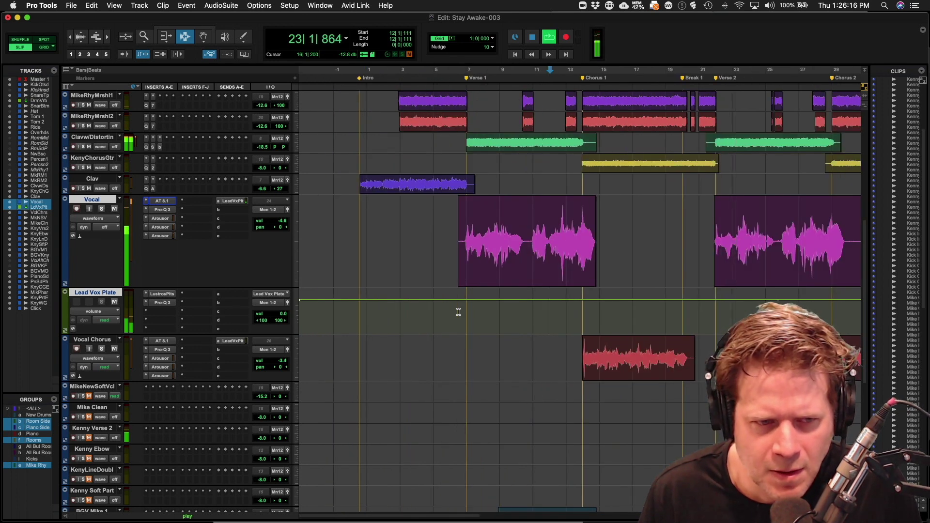
key("super+[")
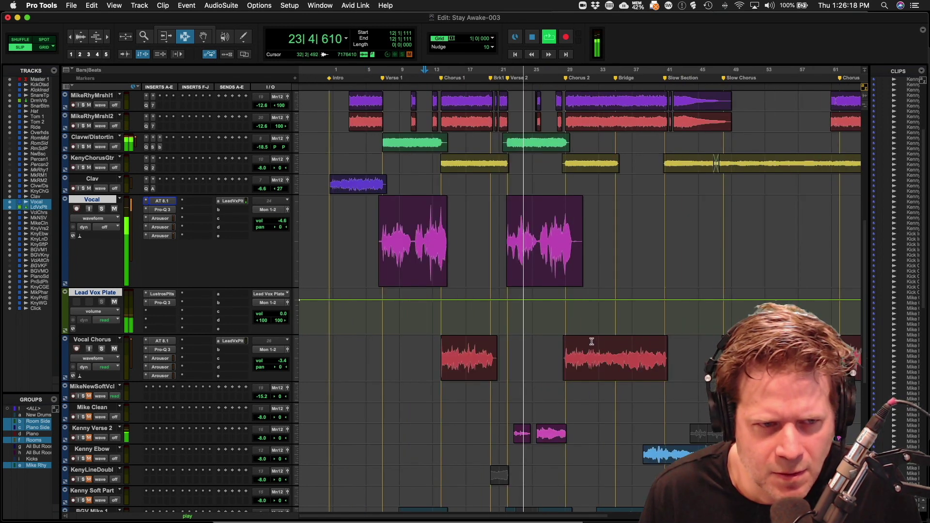
left_click(621, 330)
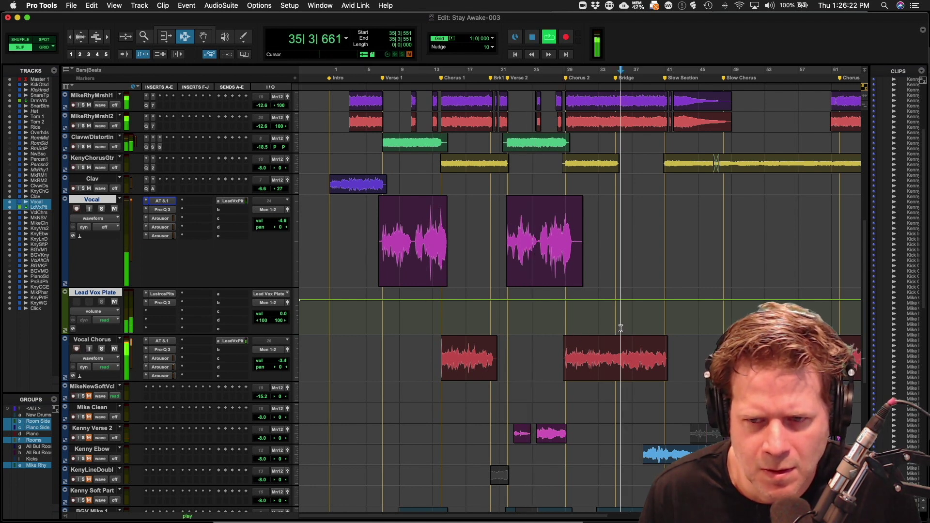
key("super+[")
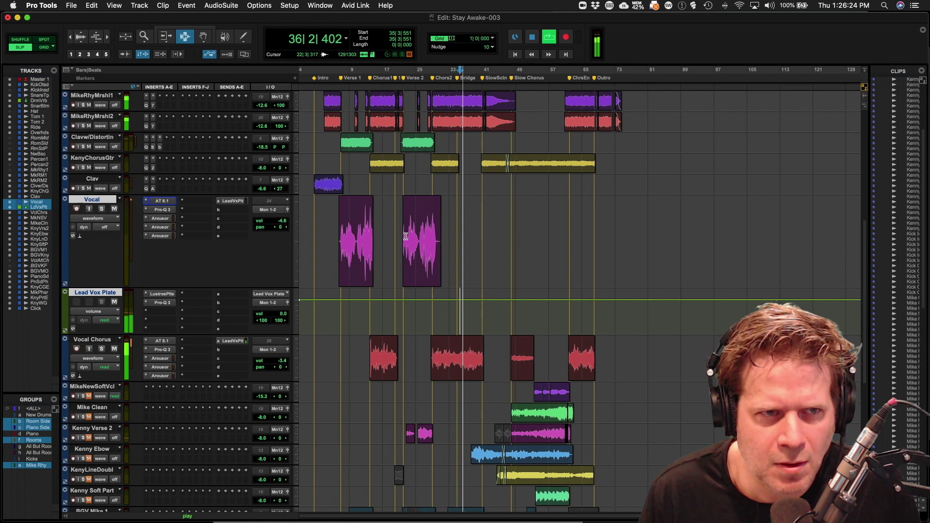
- Set the Percussion 1 track's volume to -13.9 dB and replay the bridge
scroll(405, 236, "up", 8)
left_click_drag(259, 217, 259, 221)
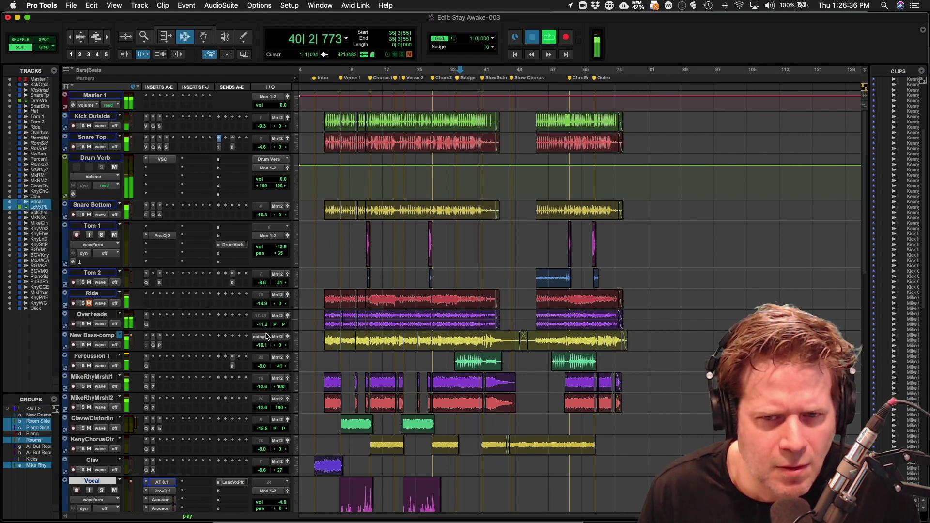
key("space")
left_click_drag(264, 370, 262, 372)
key("space")
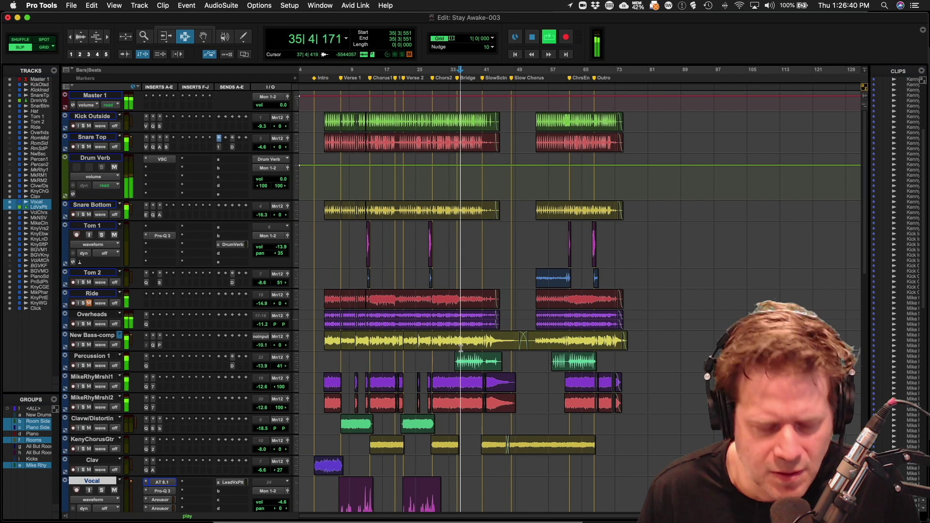
- Move the KenyWahGuitar track between Lead Vox Plate and Vocal Chorus, unmute it and play from just before the bridge
scroll(453, 349, "down", 10)
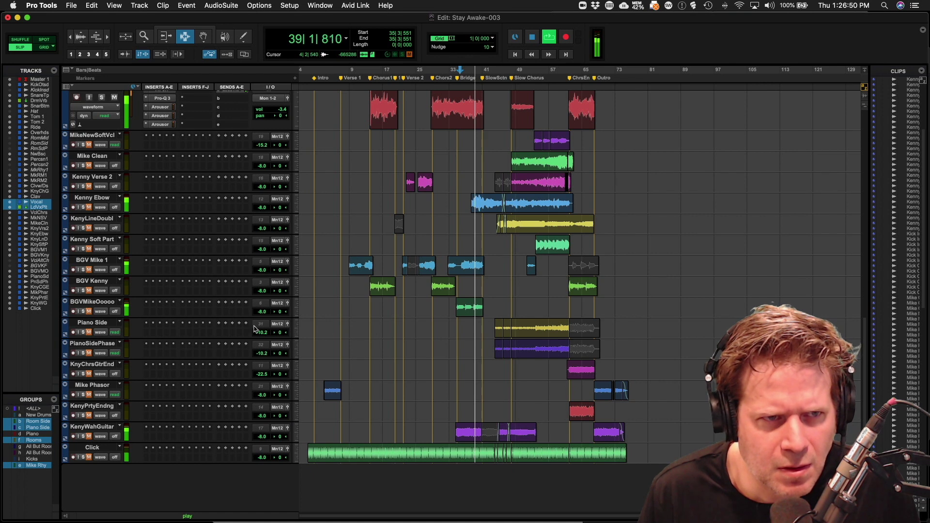
key("space")
left_click_drag(103, 430, 134, 240)
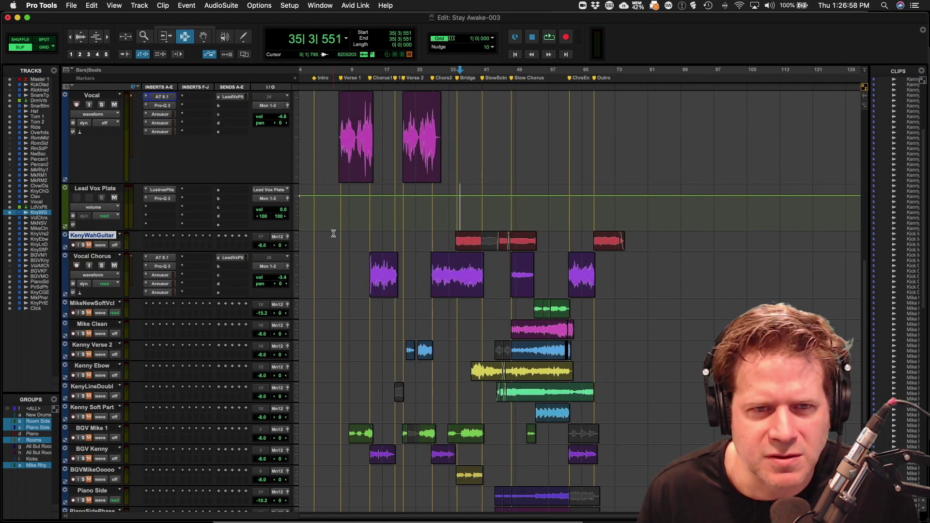
left_click(451, 225)
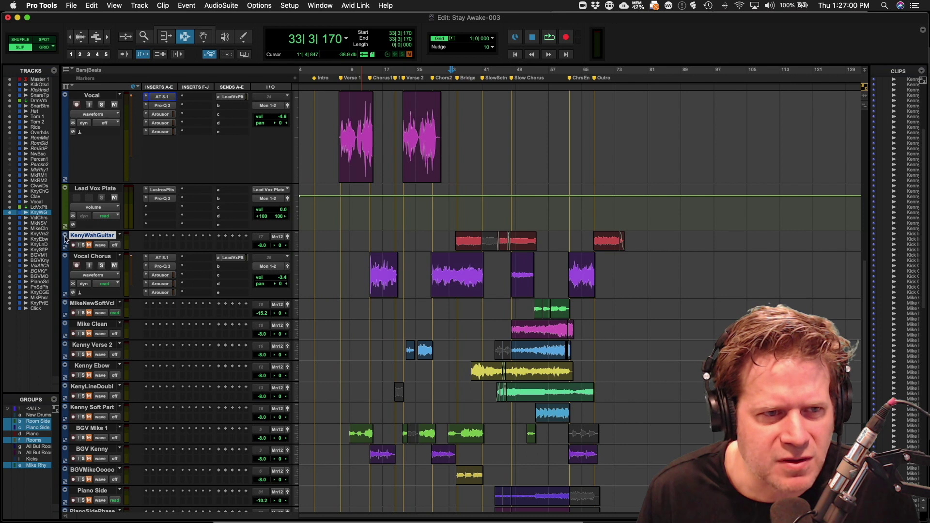
key("space")
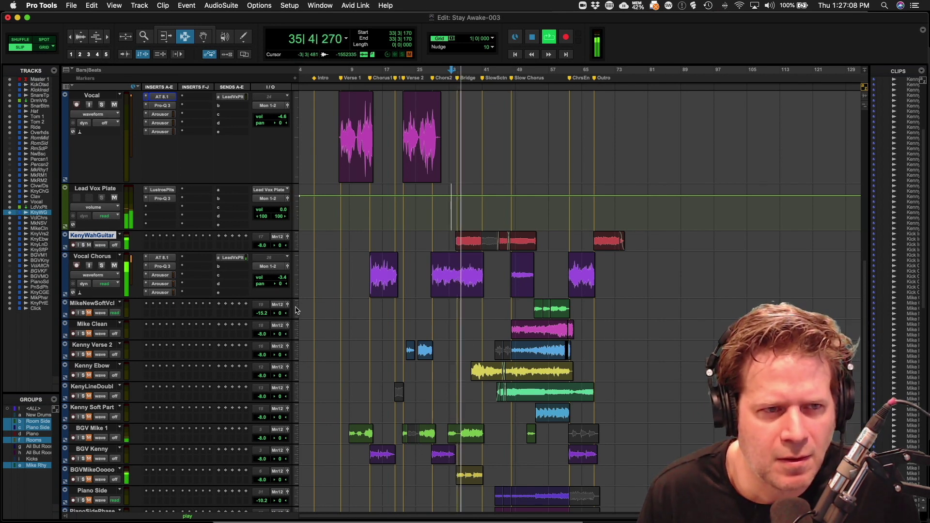
- Solo KenyWahGuitar and insert FabFilter Pro-Q 3 in its first insert slot
left_click(84, 245)
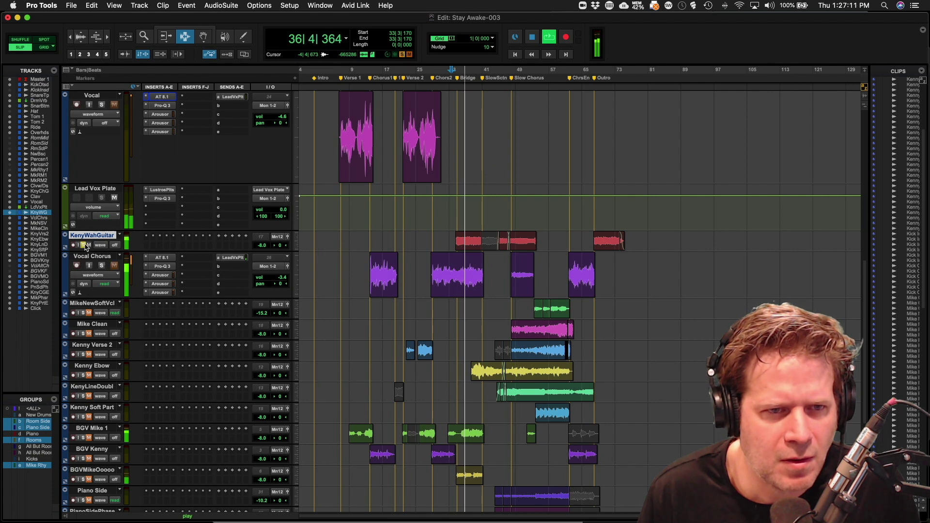
key("space")
left_click(147, 238)
left_click(180, 214)
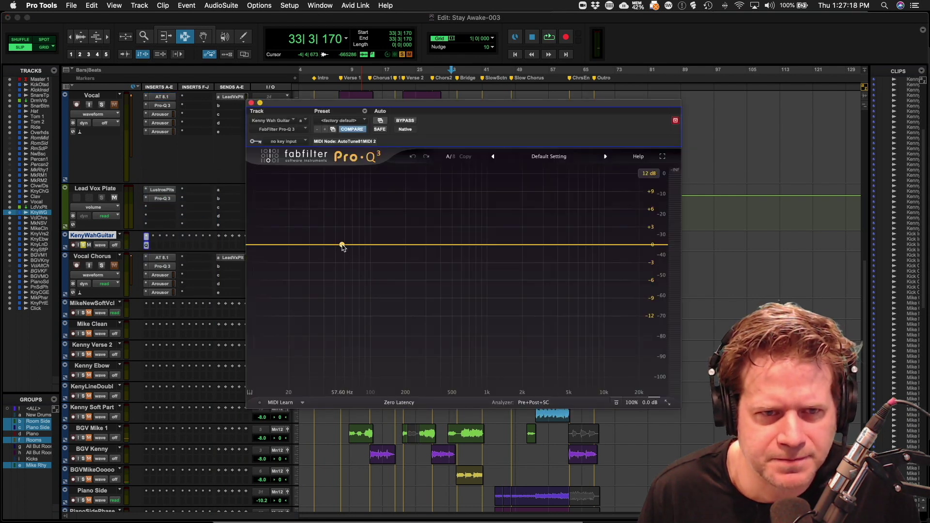
- Add a band near 56 Hz in KenyWahGuitar's Pro-Q 3 and make it a 24 dB/oct Low Cut
left_click_drag(342, 246, 341, 265)
left_click(278, 360)
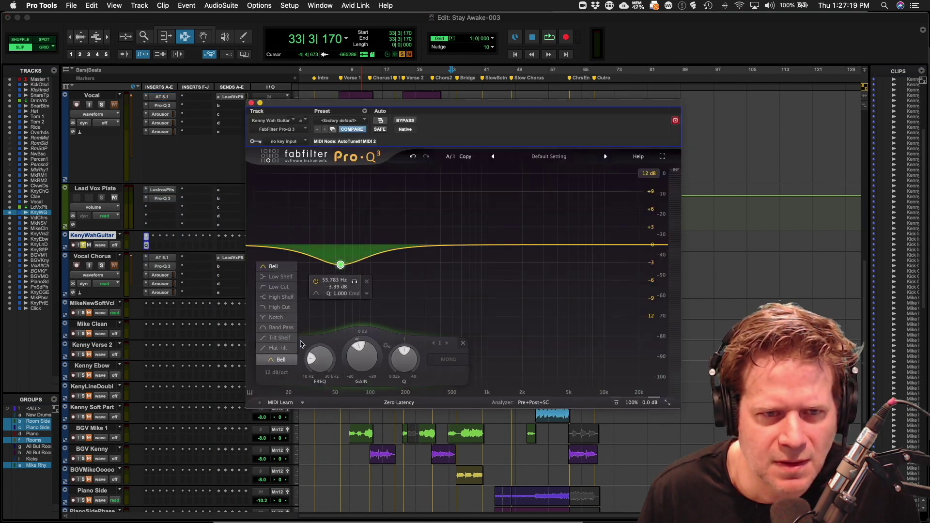
left_click(275, 287)
key("space")
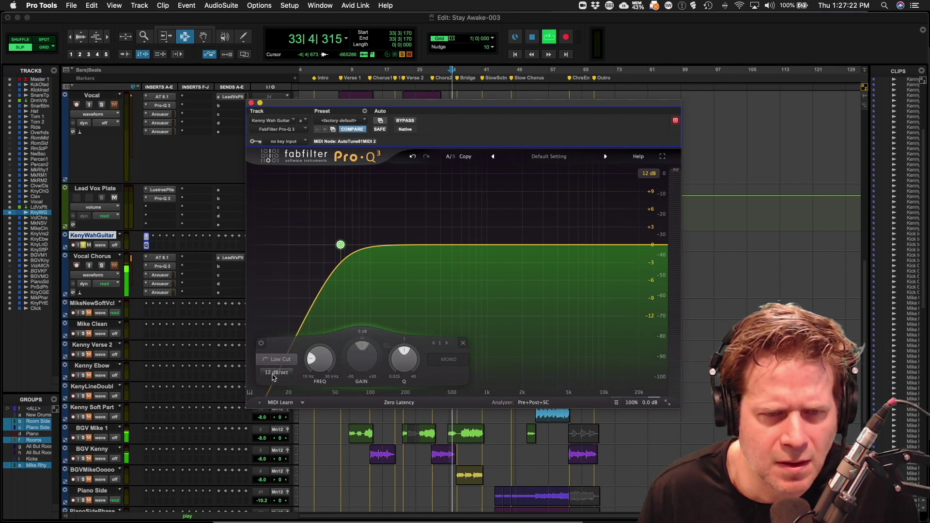
left_click(276, 373)
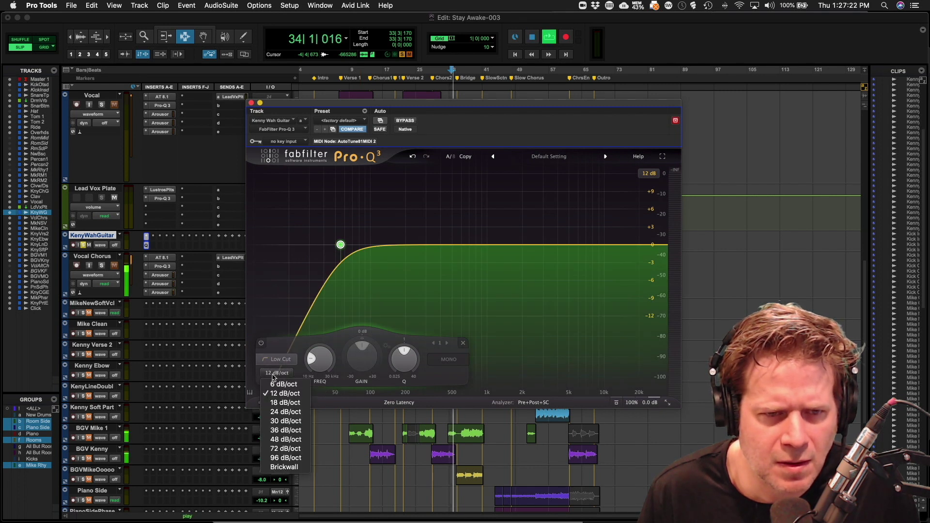
left_click(286, 412)
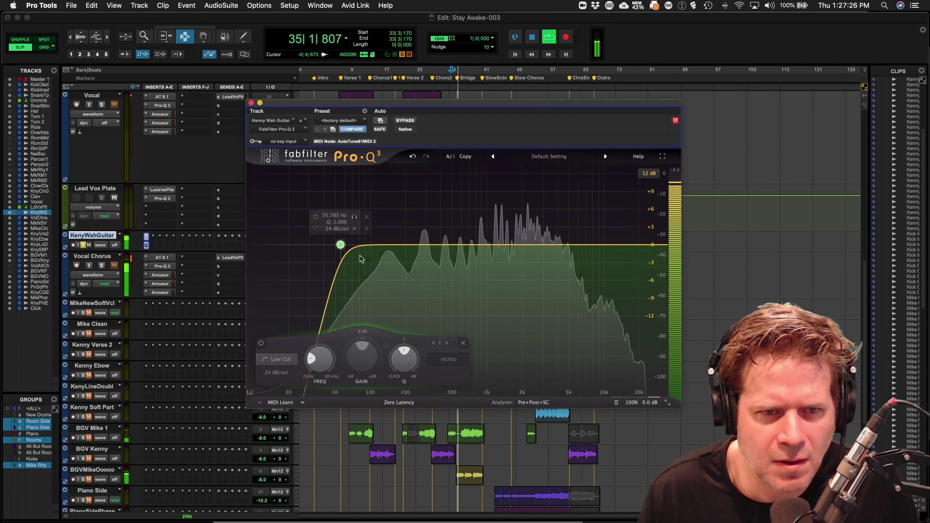
- Raise the low cut to 112.60 Hz, boost slightly around 2 kHz and cut about 6 dB around 400 Hz
left_click_drag(319, 359, 334, 334)
left_click_drag(442, 246, 522, 242)
left_click_drag(442, 268, 443, 281)
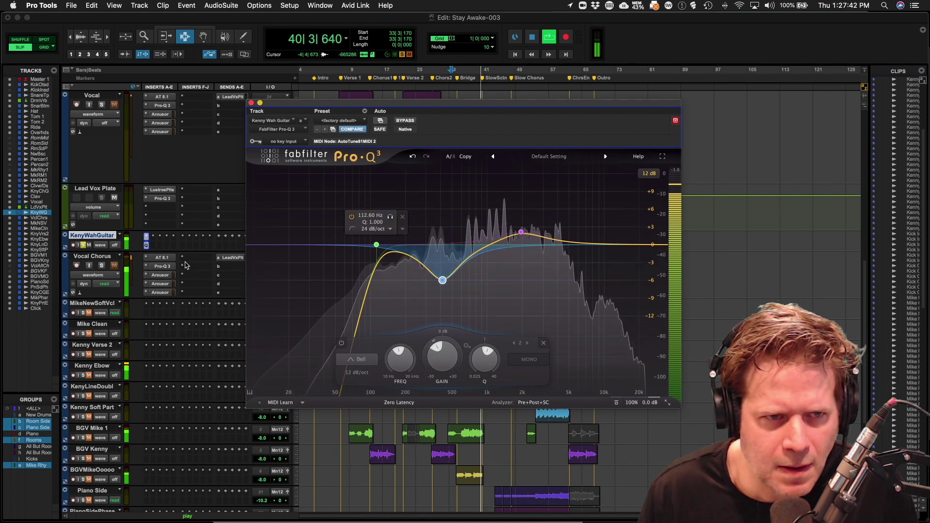
key("space")
- Insert Arousor in KenyWahGuitar's second insert slot, set its ratio to 2:1 and start playback
left_click(157, 241)
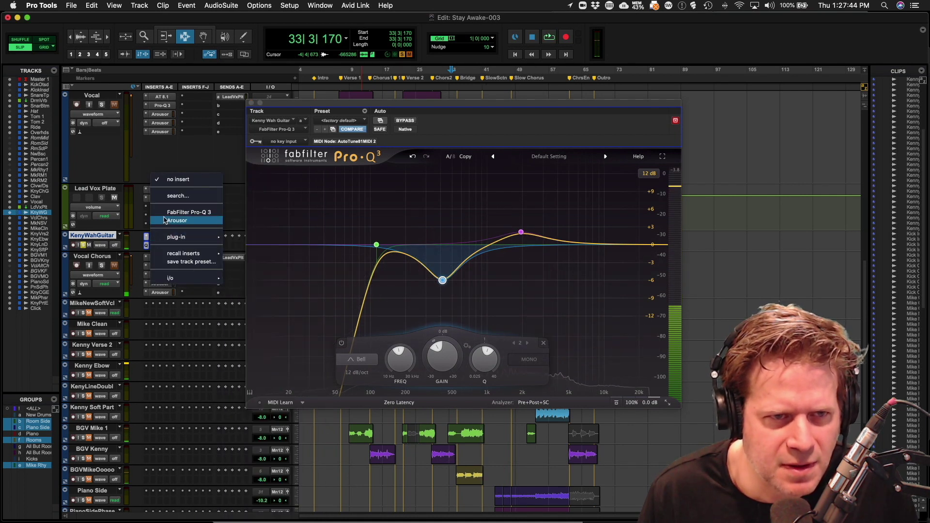
left_click(168, 222)
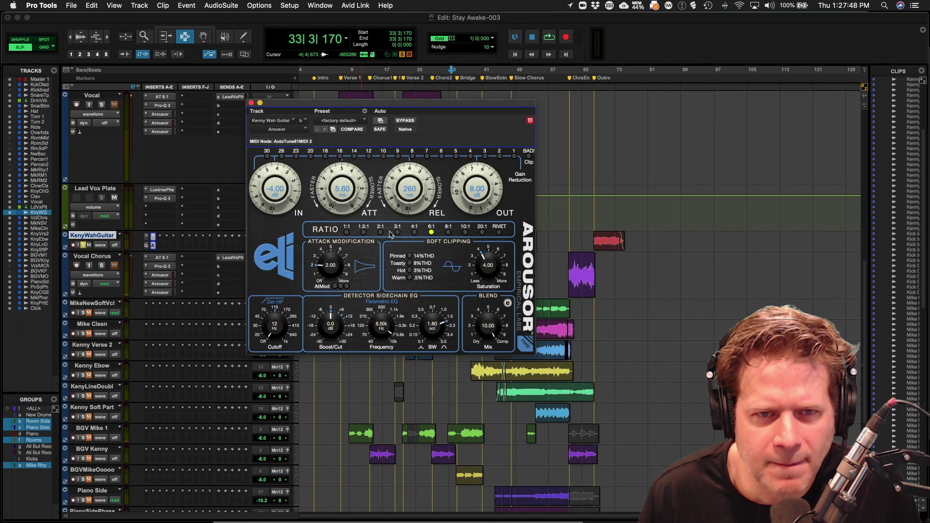
left_click(381, 232)
key("space")
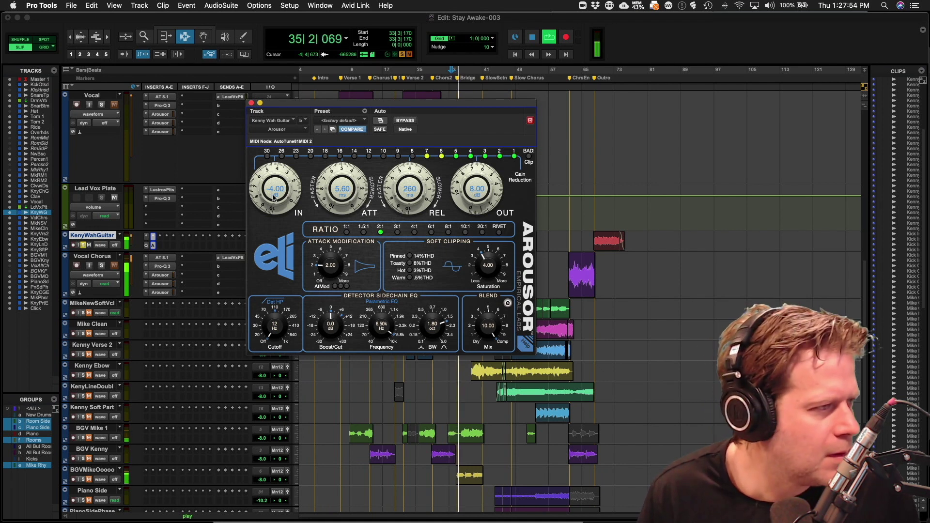
- Set Arousor's input to -9.30 and output to 12.60 dB while comparing against bypass
left_click_drag(274, 198, 271, 205)
left_click_drag(470, 195, 470, 189)
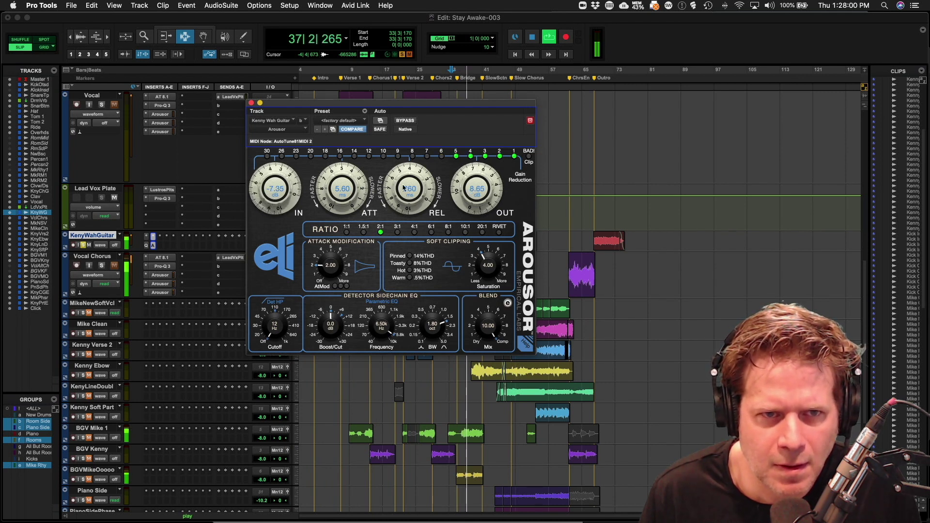
left_click_drag(273, 182, 272, 186)
left_click_drag(472, 187, 473, 185)
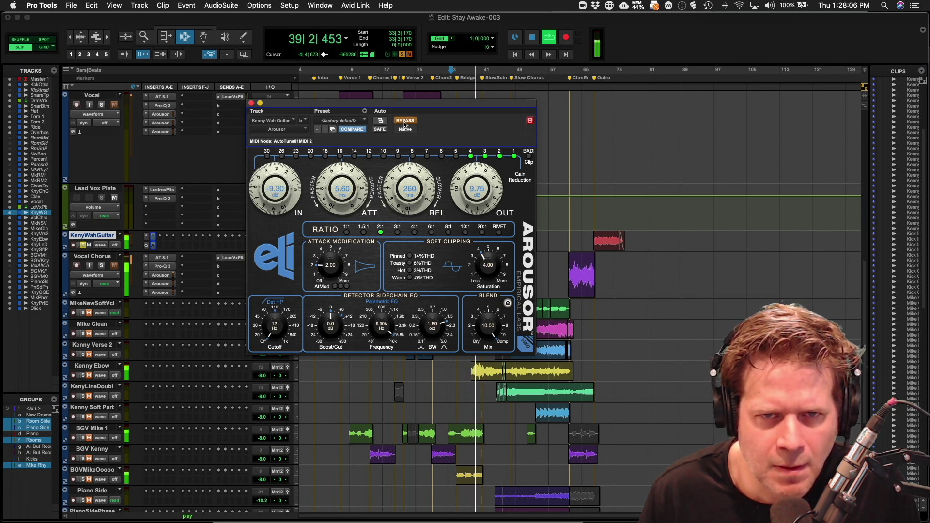
left_click_drag(457, 173, 466, 178)
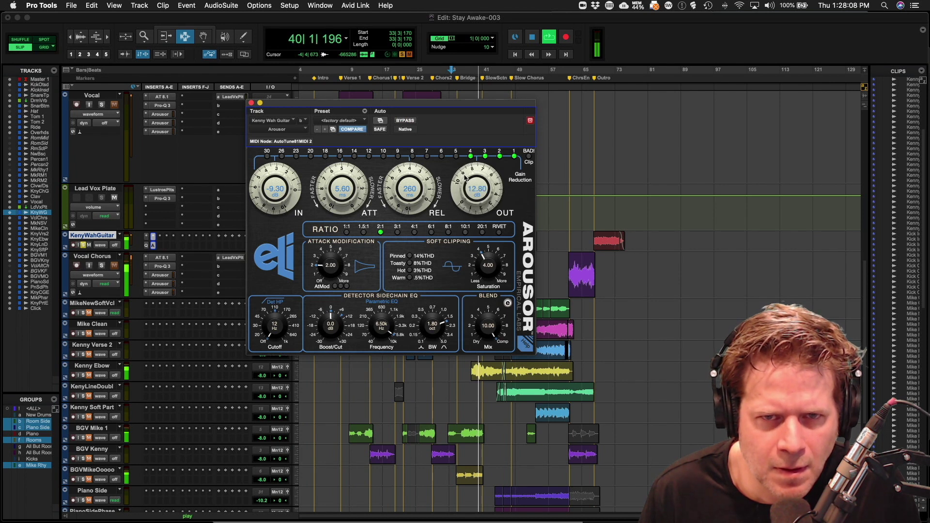
- Bypass Arousor on KenyWahGuitar, close the plug-in and take the track out of solo
left_click(405, 121)
key("space")
left_click(252, 104)
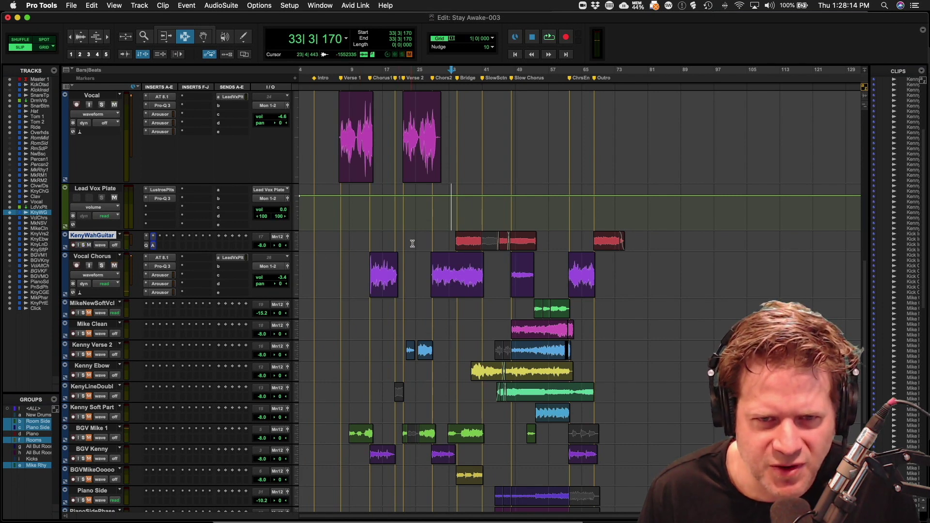
- Pan KenyWahGuitar 14 to the right and set its volume to -8.7 dB while the bridge plays
key("space")
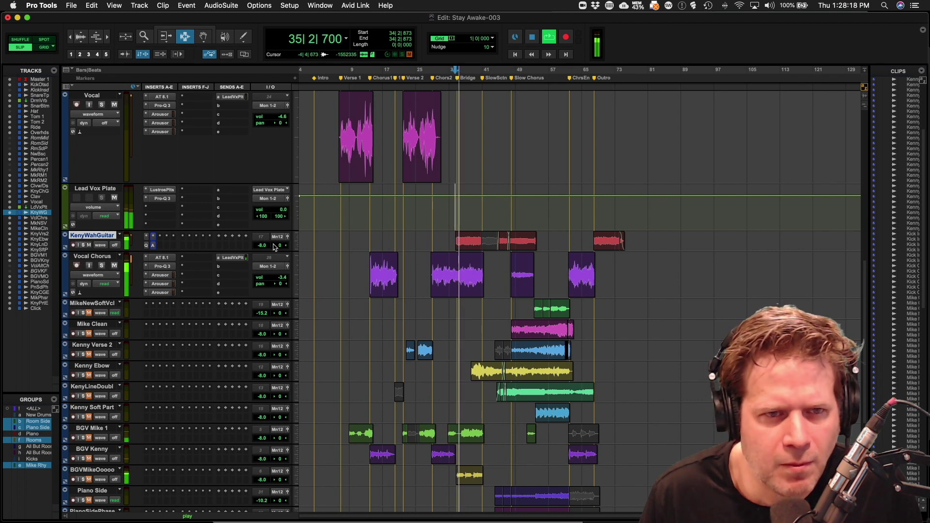
left_click(279, 246)
left_click_drag(278, 246, 281, 247)
scroll(448, 223, "down", 5)
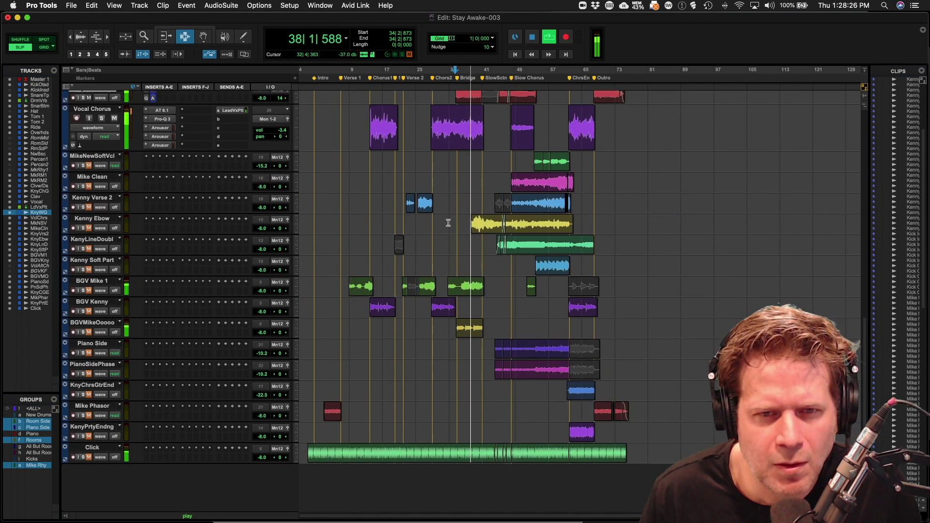
scroll(448, 223, "up", 6)
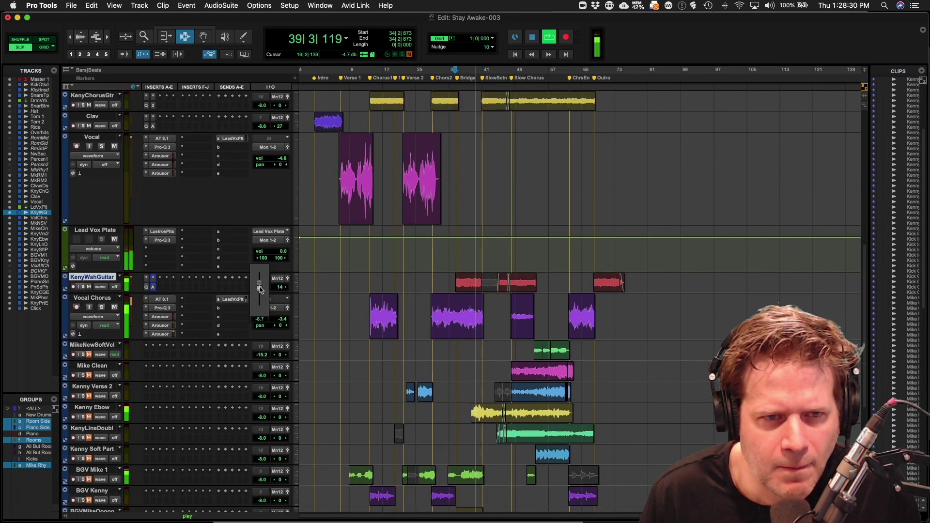
scroll(422, 289, "down", 1)
- Solo the Kenny Ebow track and audition its clip around the start of the slow section
scroll(421, 289, "down", 7)
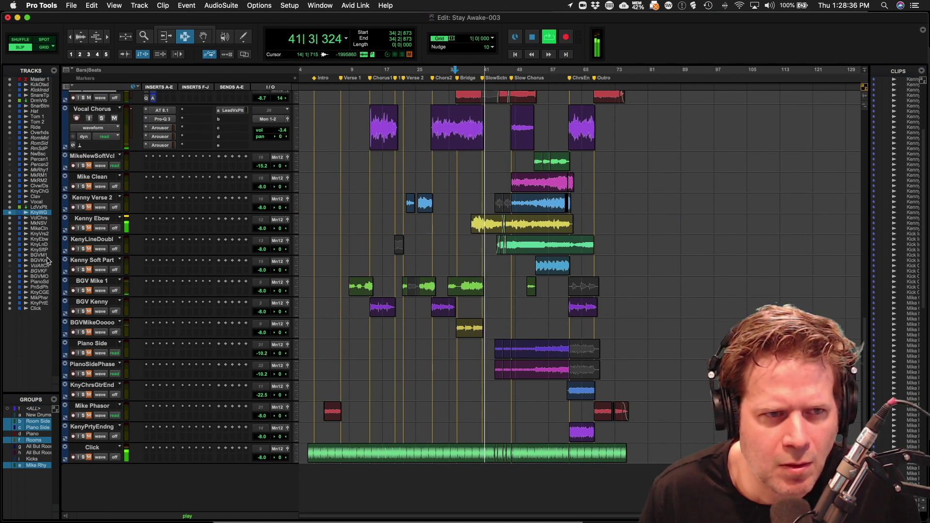
left_click(83, 229)
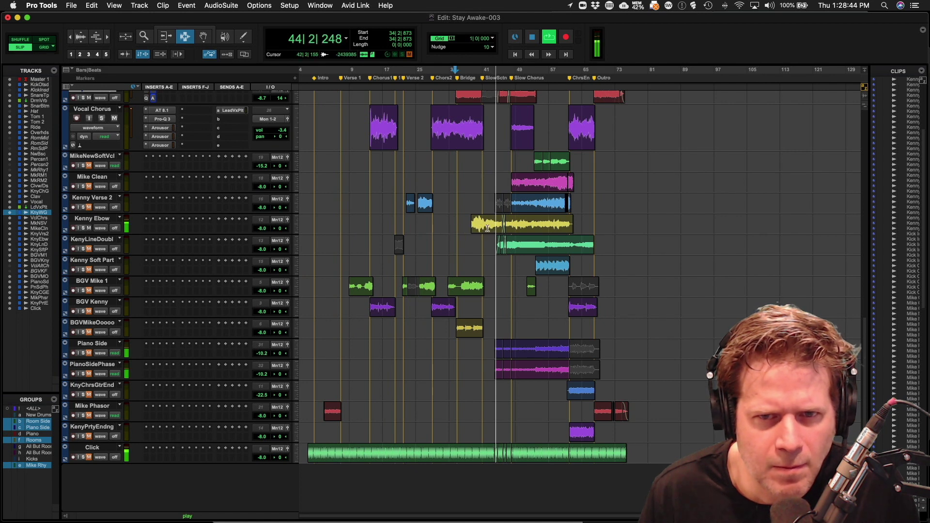
key("space")
left_click(508, 226)
key("space")
- Trim the start of the Kenny Ebow clip to 40|3|942, add a short fade-in there and play it back
key("t")
key("t")
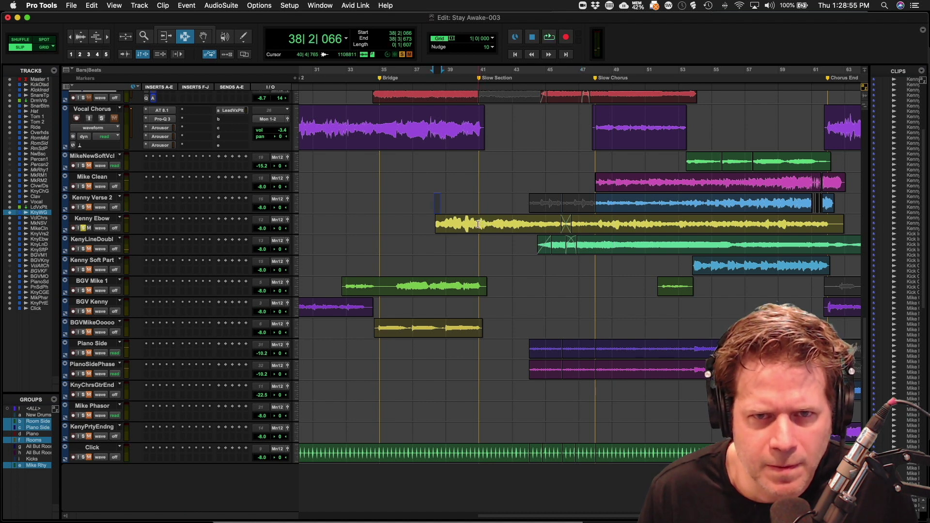
left_click(476, 224)
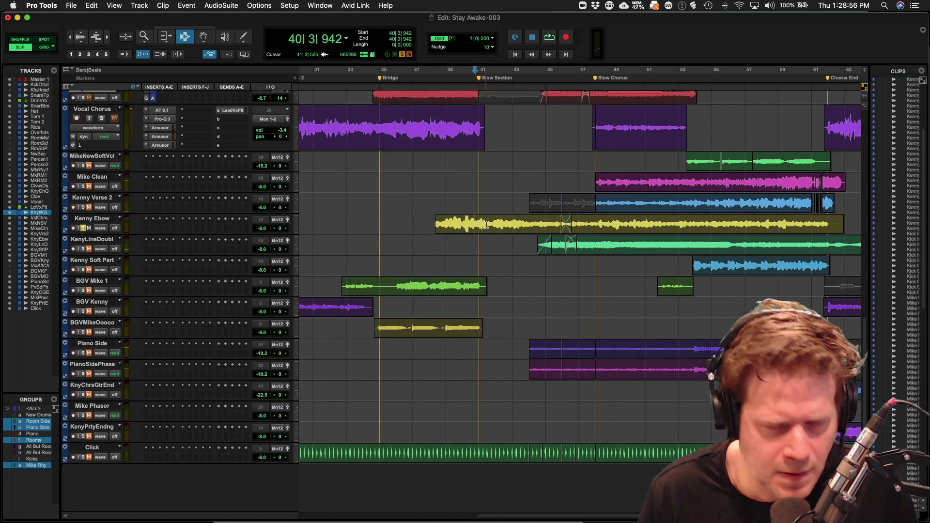
key("a")
left_click_drag(496, 224, 456, 225)
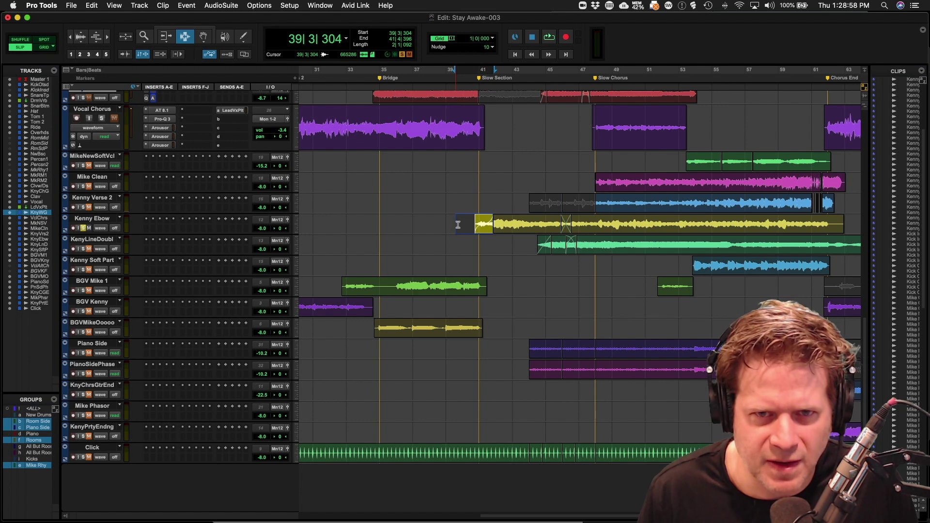
left_click(466, 224)
key("space")
key("space")
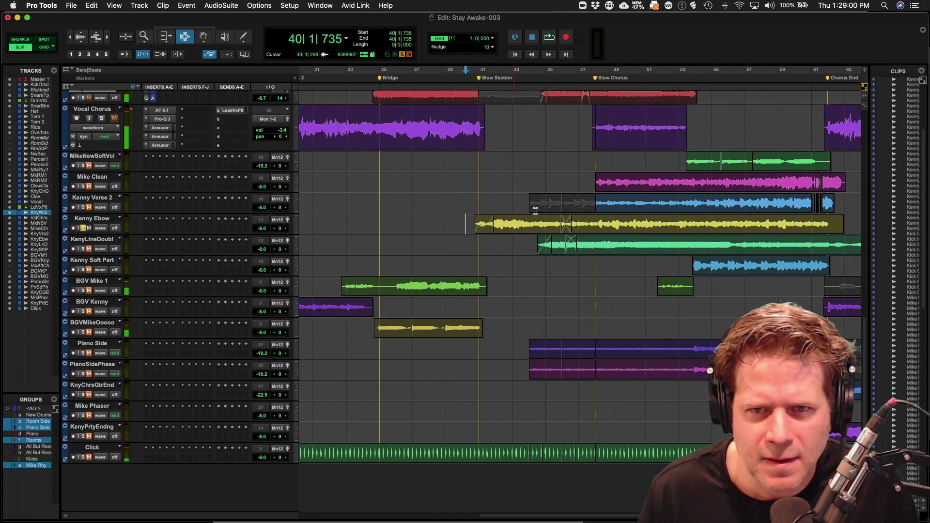
- Play from 46|4|339 and move the Kenny Ebow track directly below KenyWahGuitar
left_click(576, 200)
key("space")
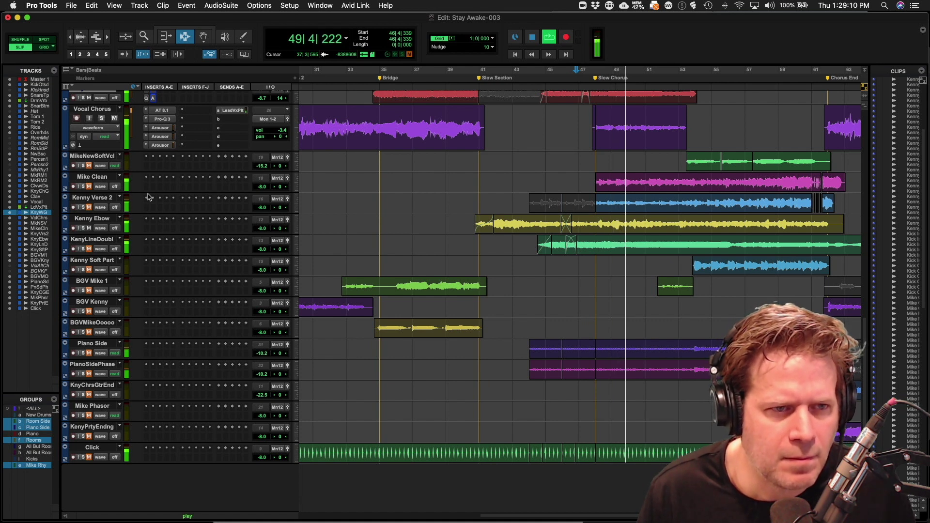
left_click_drag(112, 214, 111, 122)
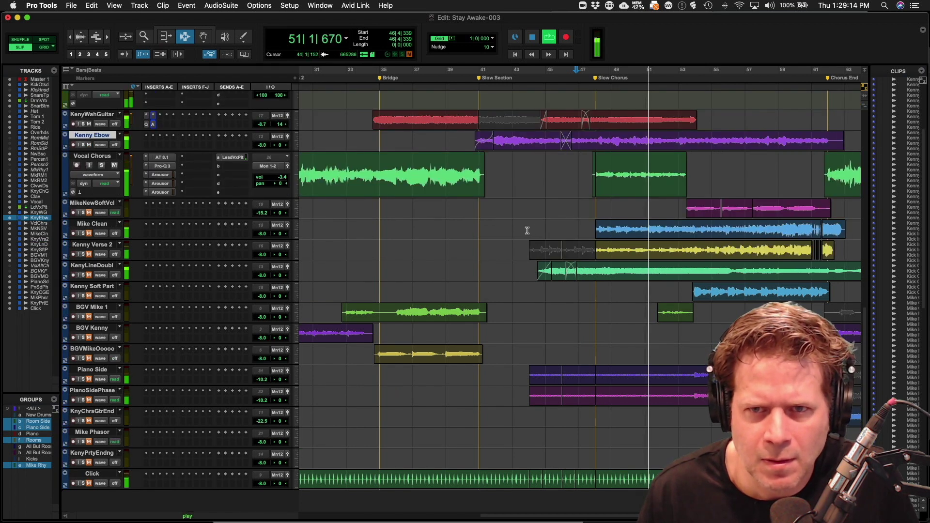
key("space")
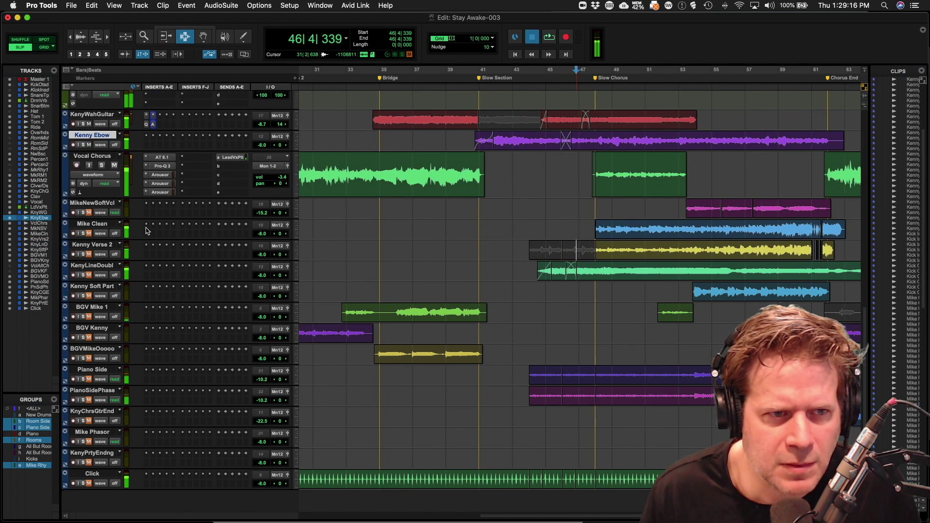
- Move the Mike Clean track directly below Kenny Ebow and unmute it while its slow chorus clip plays
left_click_drag(99, 227, 90, 166)
key("space")
key("space")
double_click(654, 160)
key("space")
left_click(85, 166)
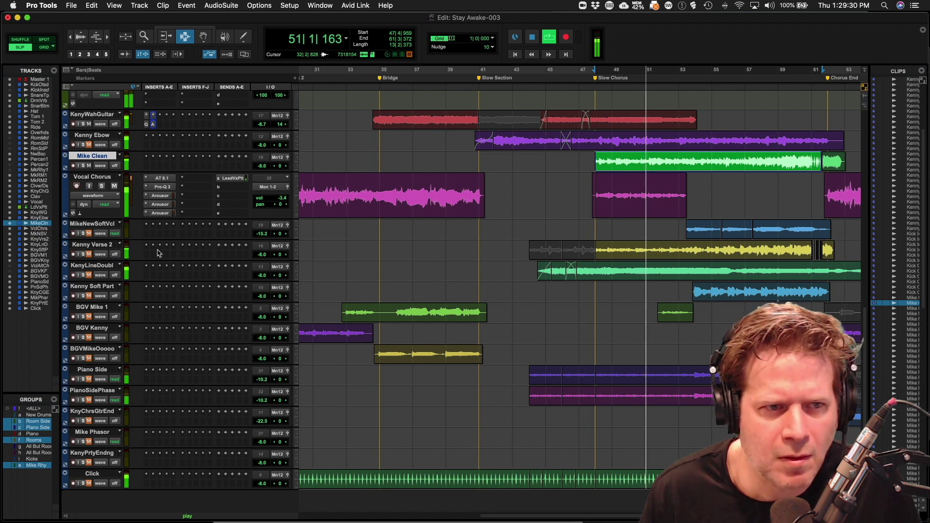
- Replay the slow chorus and mute the KenyWahGuitar and KenyChorusGtr tracks
key("space")
key("r")
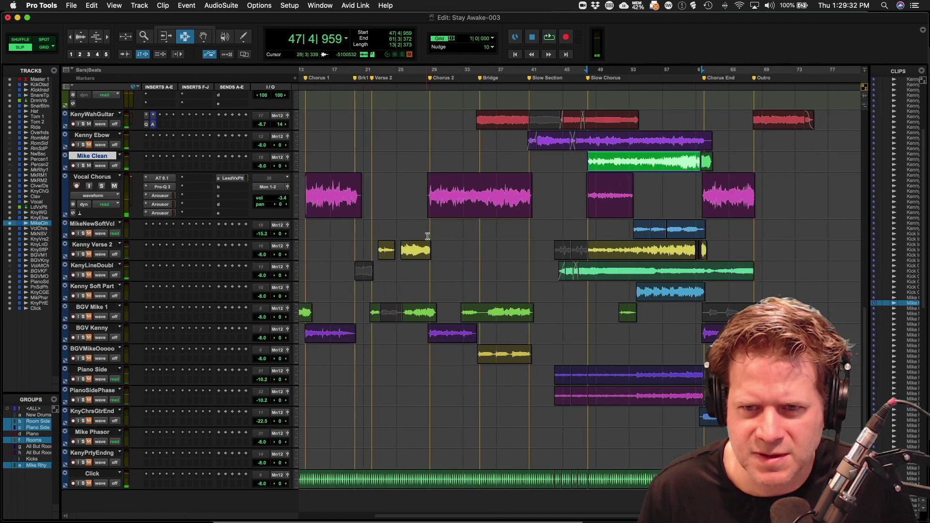
scroll(428, 236, "up", 6)
key("space")
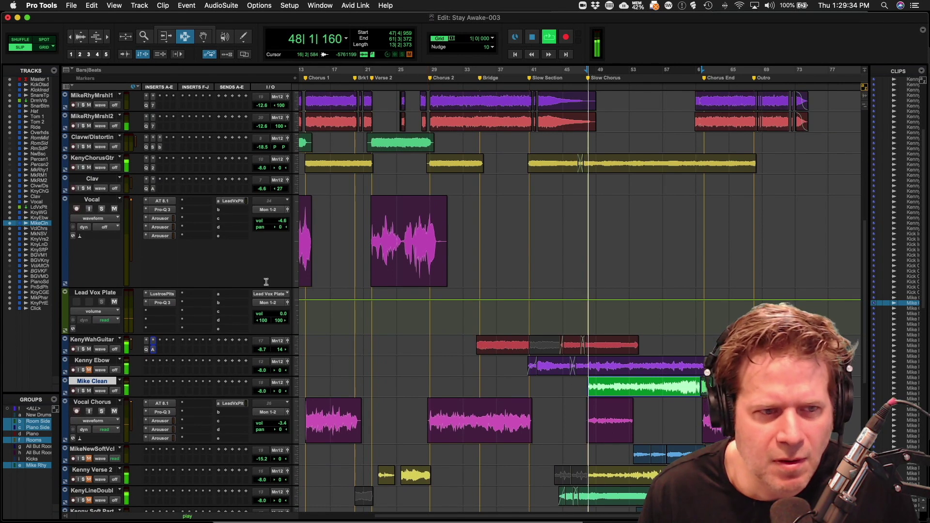
left_click(89, 349)
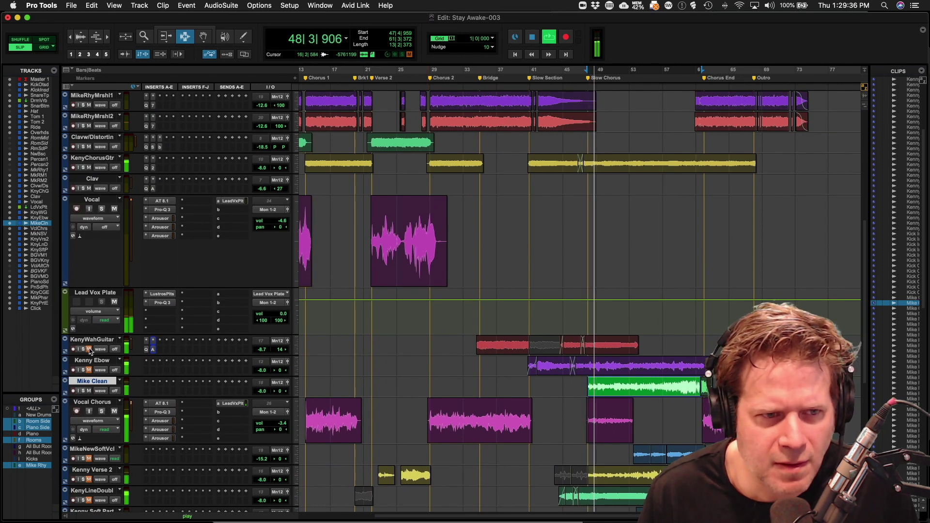
left_click(90, 167)
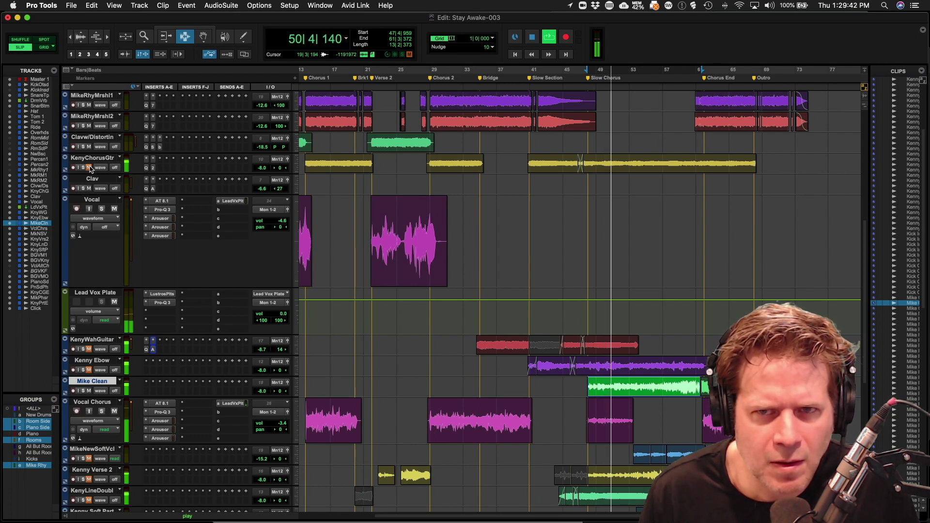
- Audition KenyChorusGtr in solo near the end of the slow chorus and mute its clip spanning slow chorus to outro
key("r")
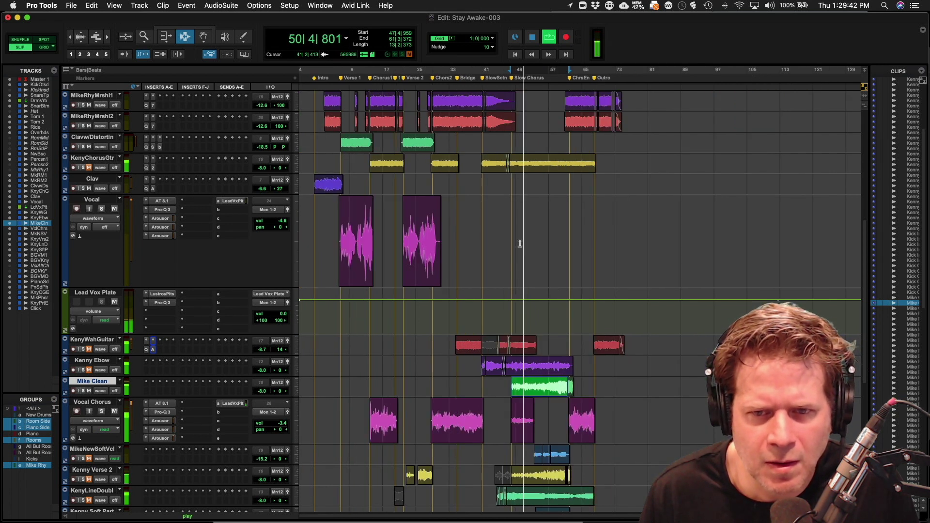
double_click(540, 167)
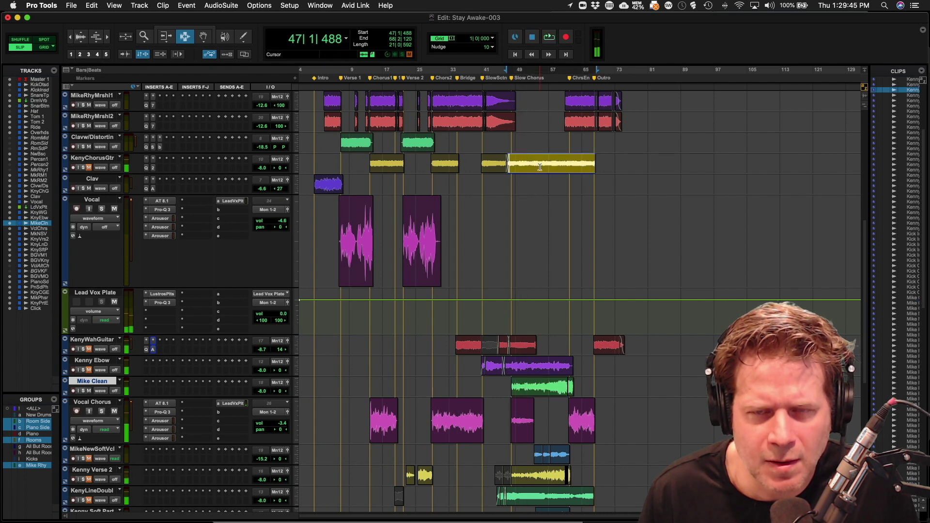
left_click(566, 163)
key("t")
key("space")
left_click(84, 167)
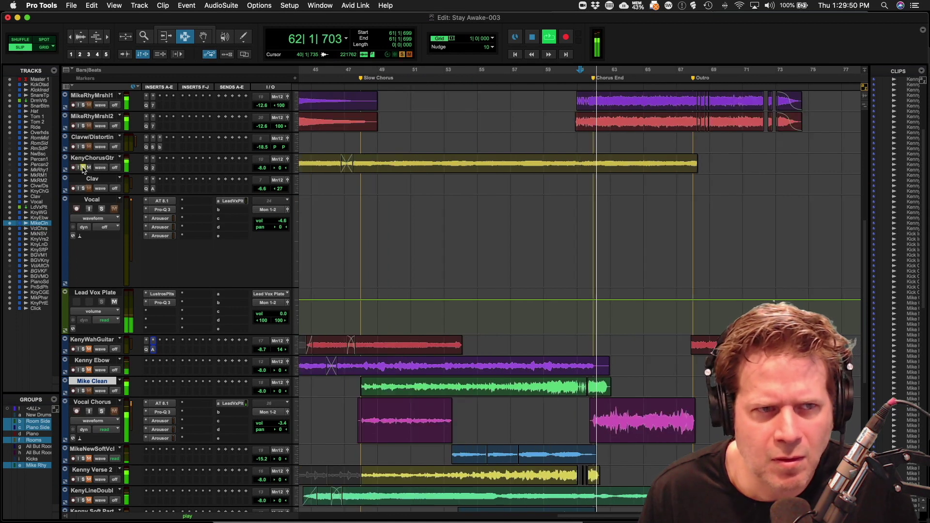
key("r")
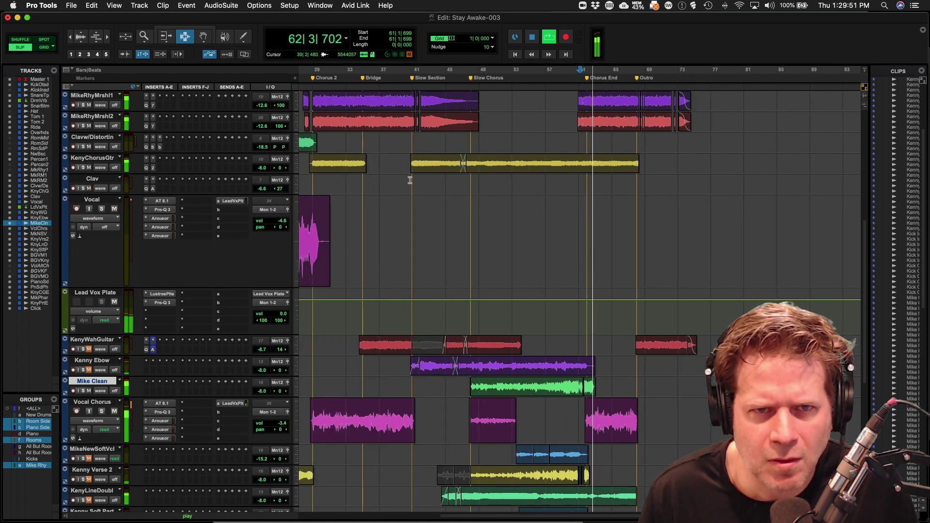
double_click(555, 170)
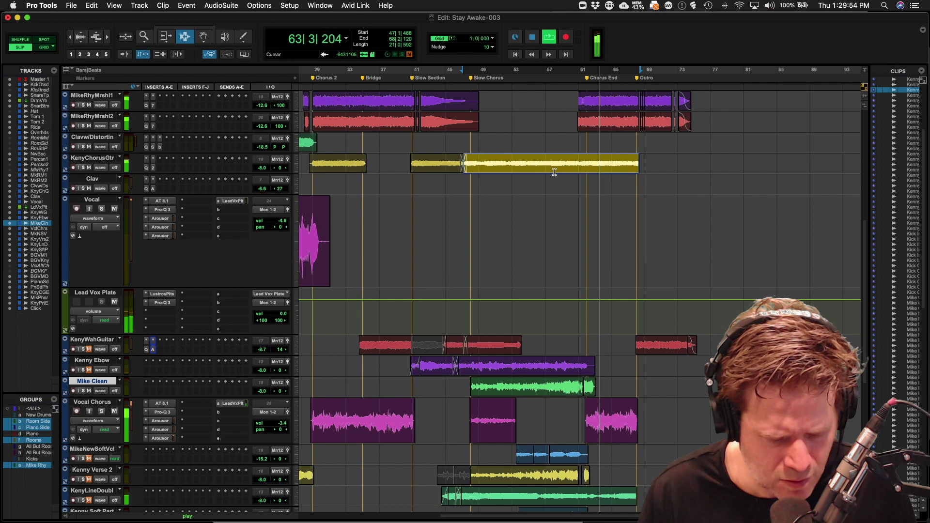
key("super+m")
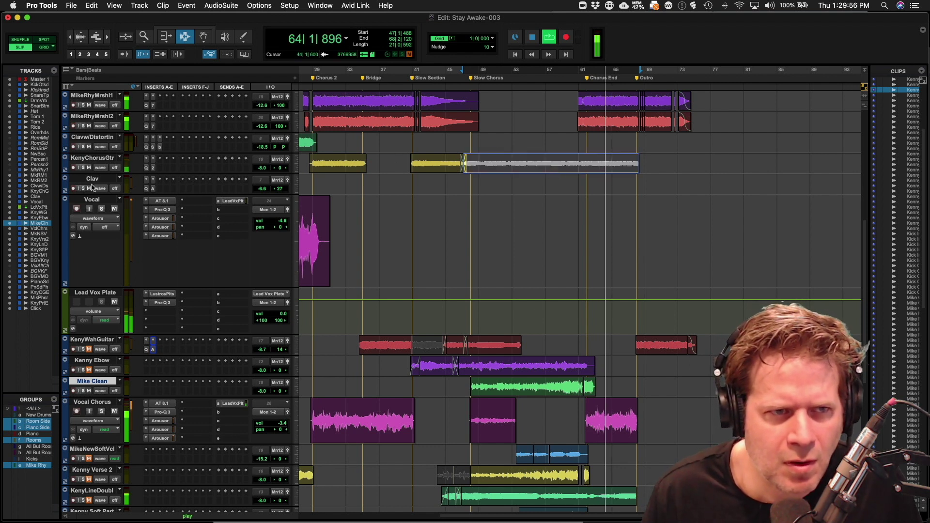
- Play from the start of the slow chorus and pan Mike Clean 43 to the right
scroll(368, 268, "down", 5)
key("space")
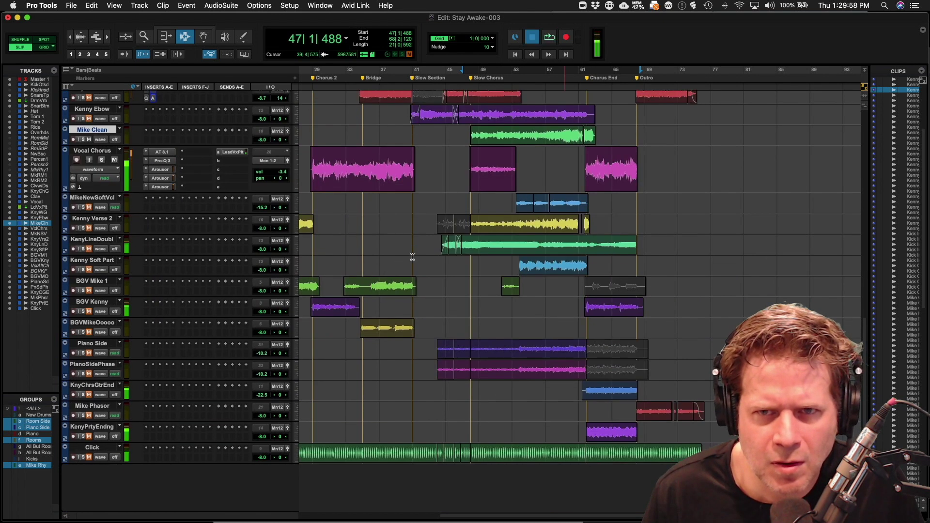
left_click(470, 175)
key("space")
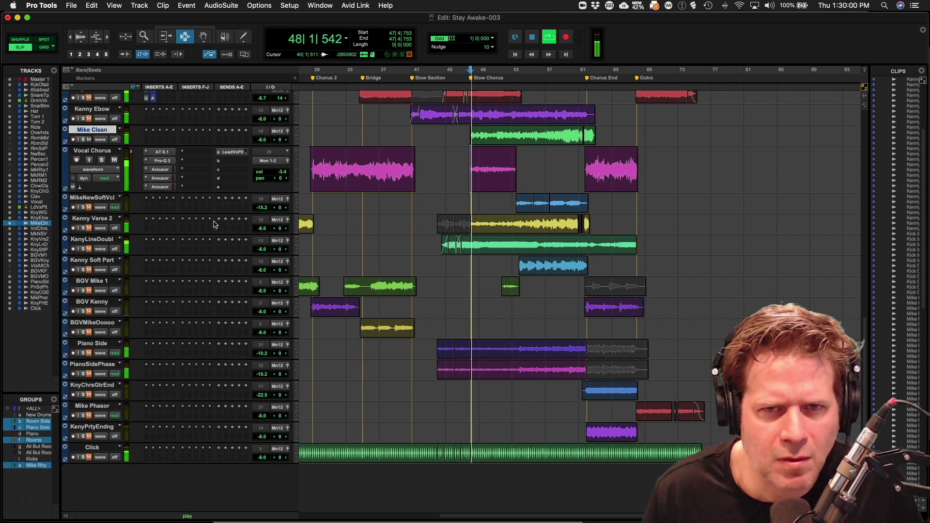
scroll(215, 223, "up", 3)
scroll(180, 244, "up", 1)
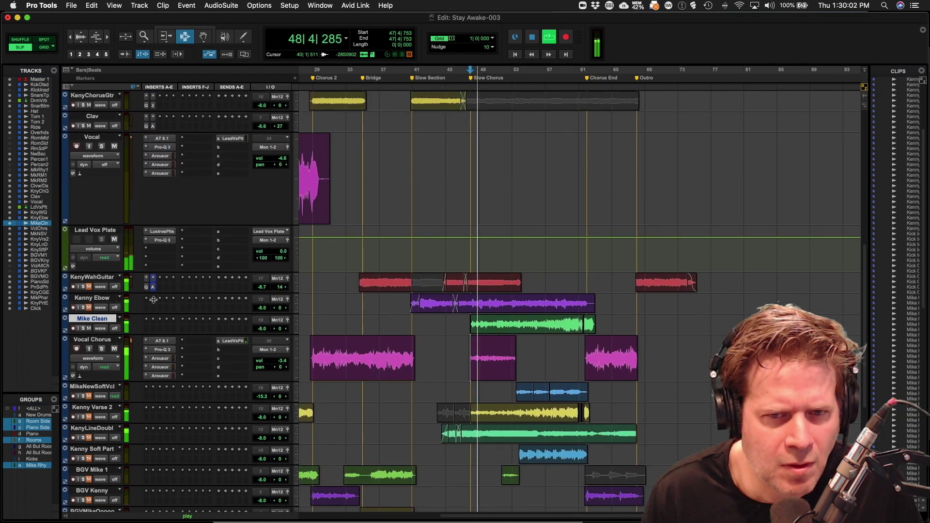
left_click_drag(277, 330, 282, 331)
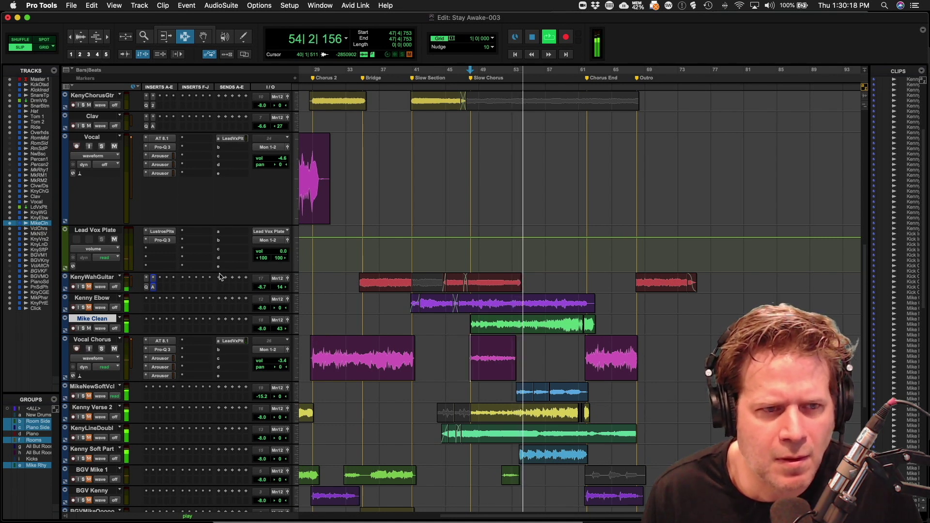
- Solo Mike Clean and insert FabFilter Pro-Q 3 in its first insert slot
scroll(219, 277, "down", 5)
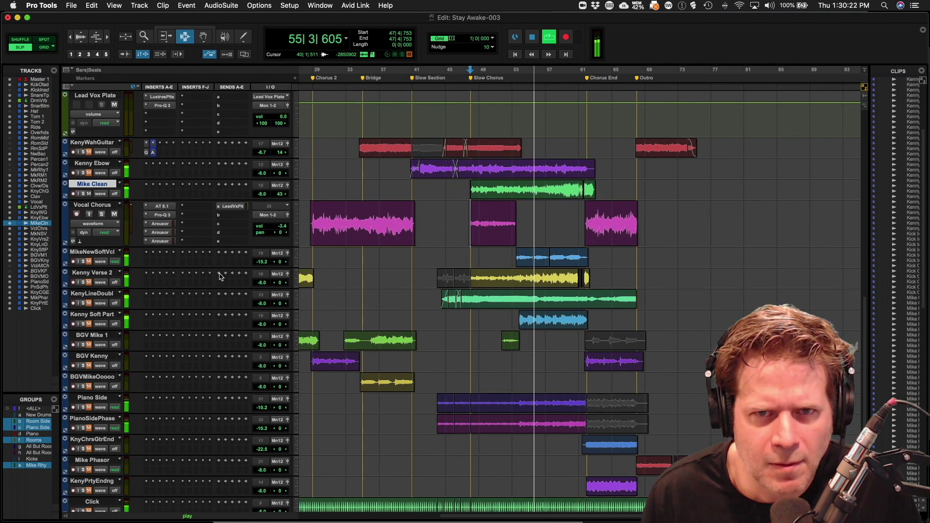
scroll(220, 276, "up", 6)
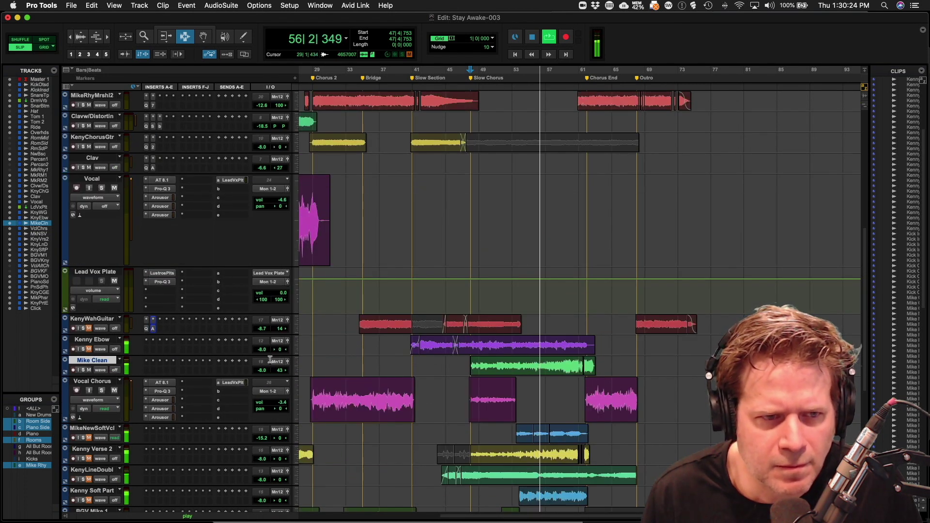
left_click(83, 370)
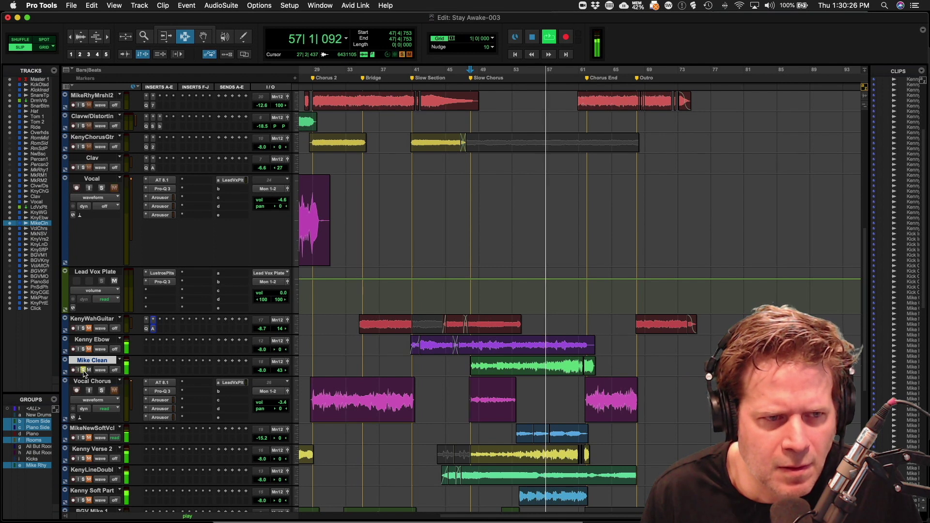
left_click(145, 363)
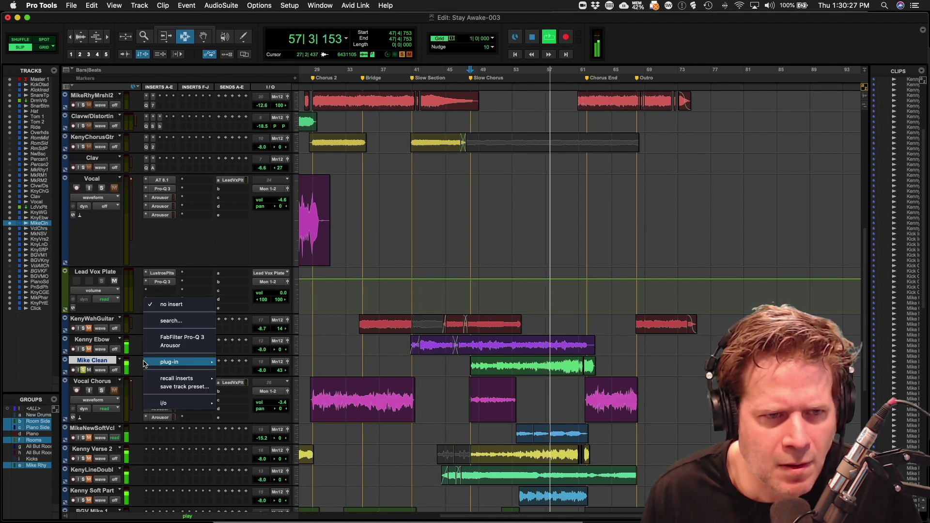
left_click(166, 339)
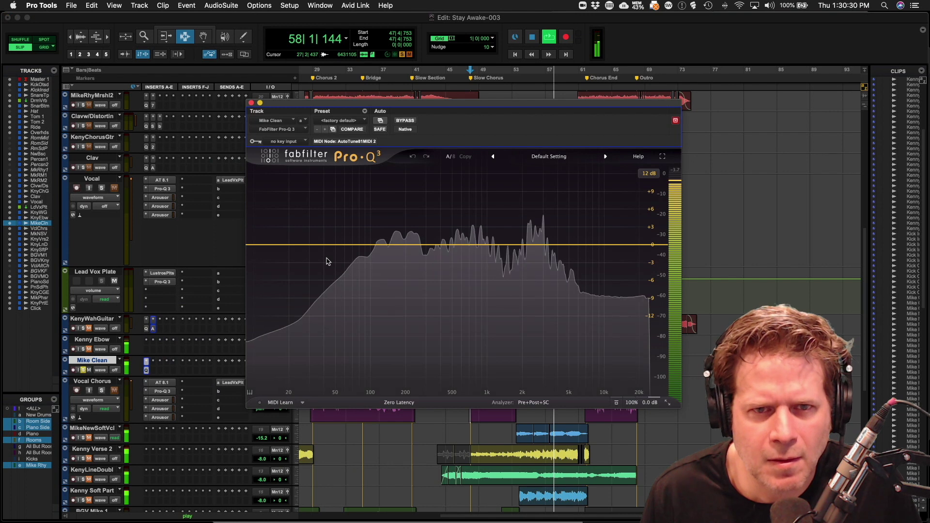
- Add a Low Cut band with a 48 dB/oct slope at about 106 Hz to Mike Clean's EQ
key("space")
double_click(374, 252)
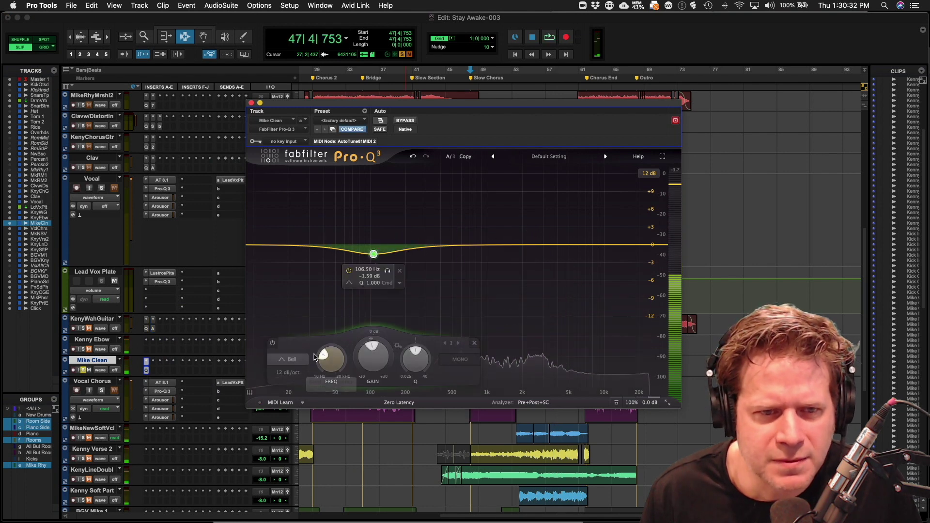
left_click(289, 373)
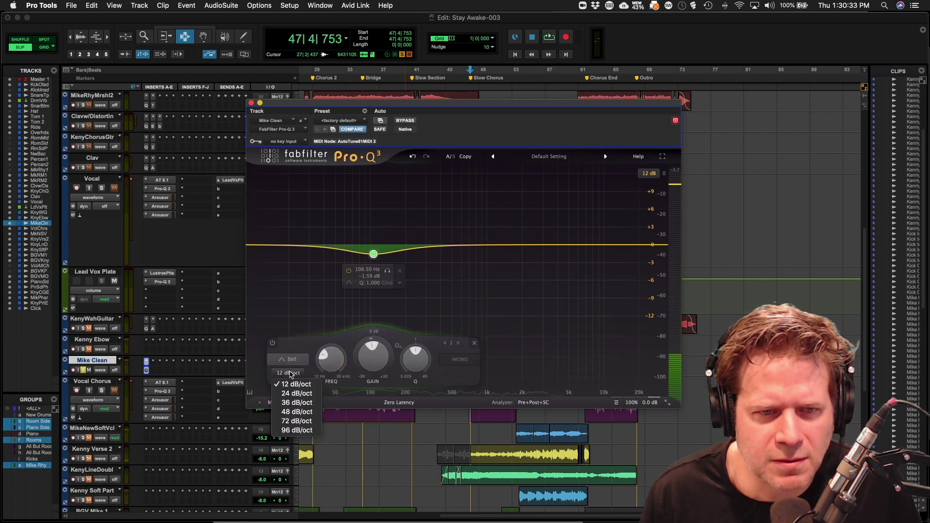
left_click(297, 412)
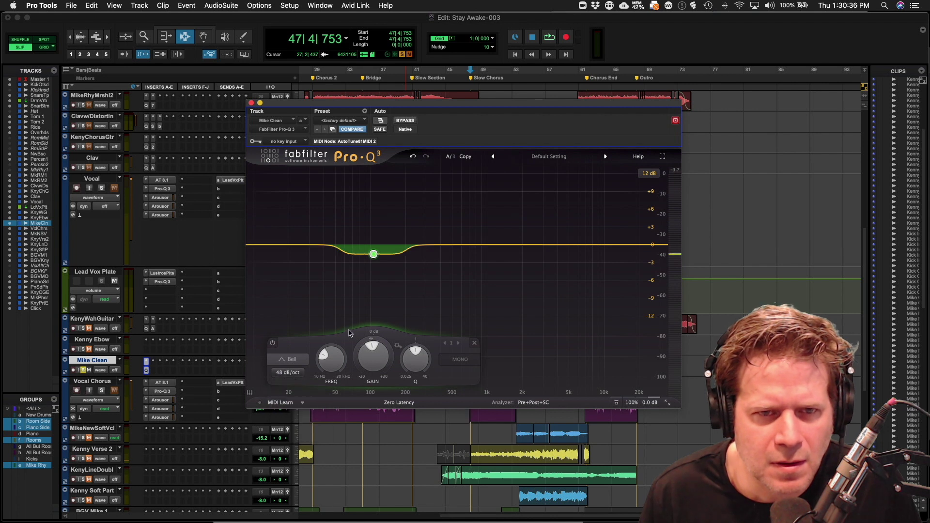
left_click(291, 361)
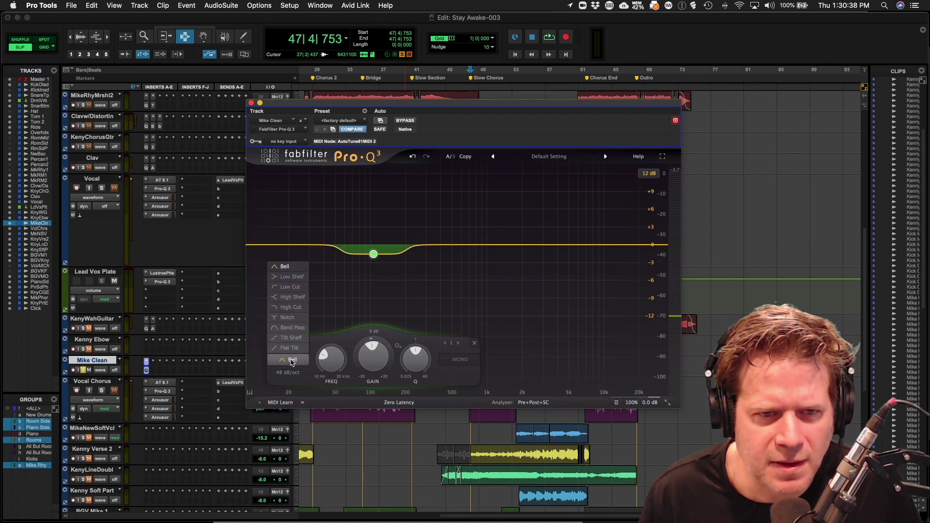
left_click(291, 288)
- Play the slow chorus and set Mike Clean's low cut to 24 dB/oct at about 140 Hz
key("space")
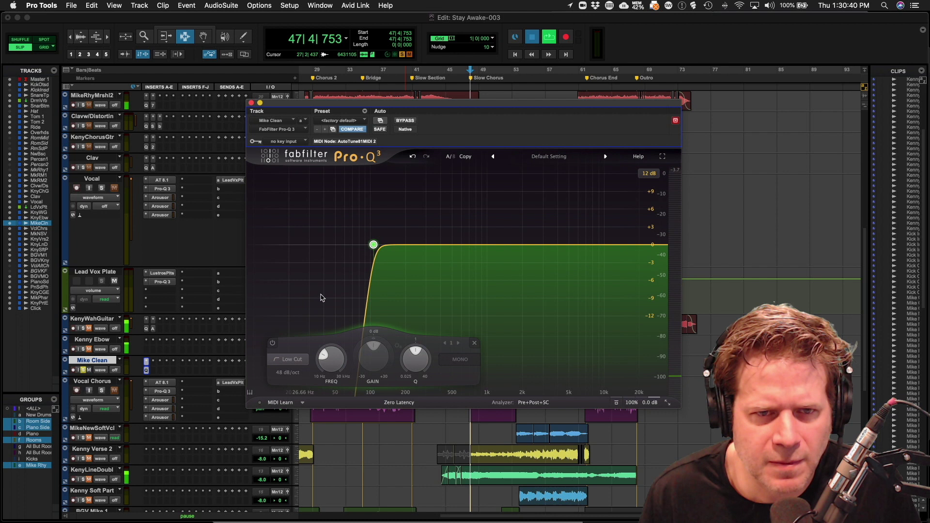
left_click(292, 372)
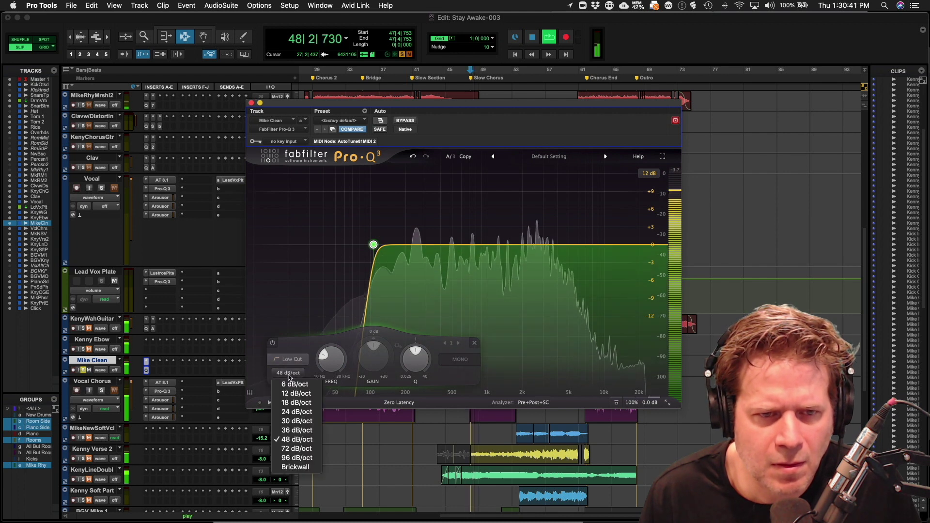
left_click(298, 411)
left_click_drag(337, 365, 338, 362)
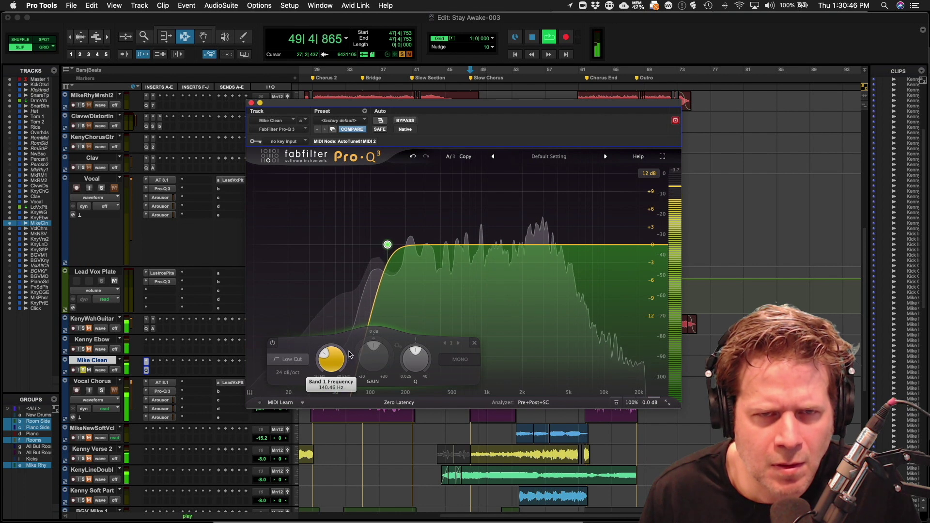
left_click(412, 122)
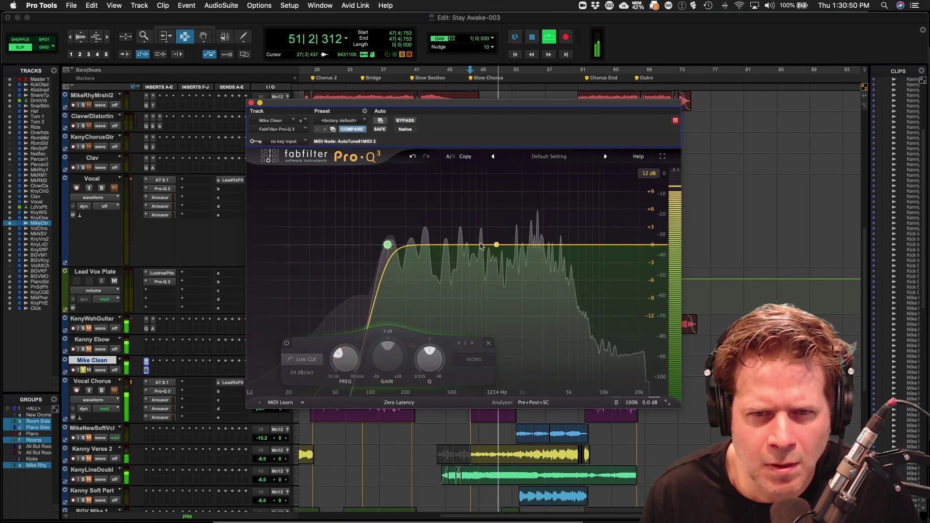
- Cut Mike Clean's EQ about 3 dB near 431 Hz with Q about 2.4, and boost about 1.6 dB near 1.8 kHz
left_click_drag(465, 245, 445, 262)
scroll(444, 258, "up", 5)
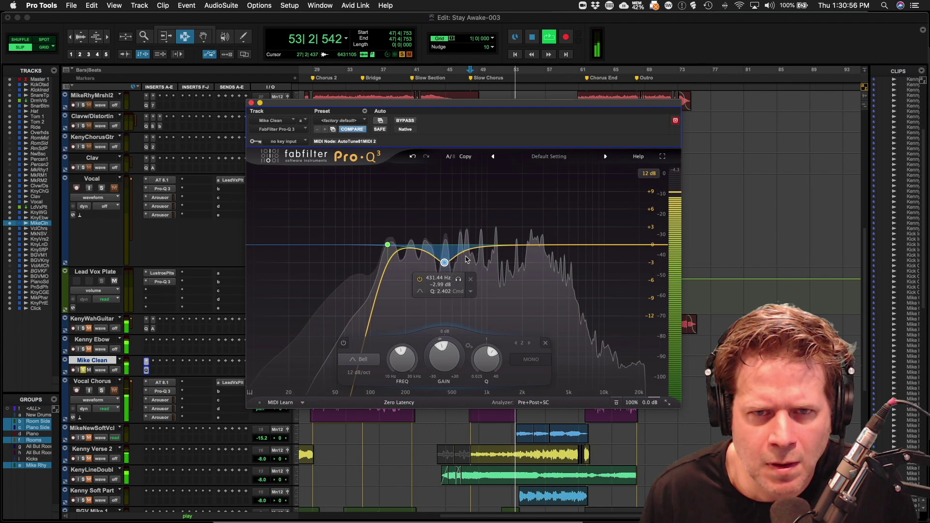
mouse_move(504, 245)
left_mouse_down()
mouse_move(504, 235)
mouse_move(517, 235)
left_mouse_up()
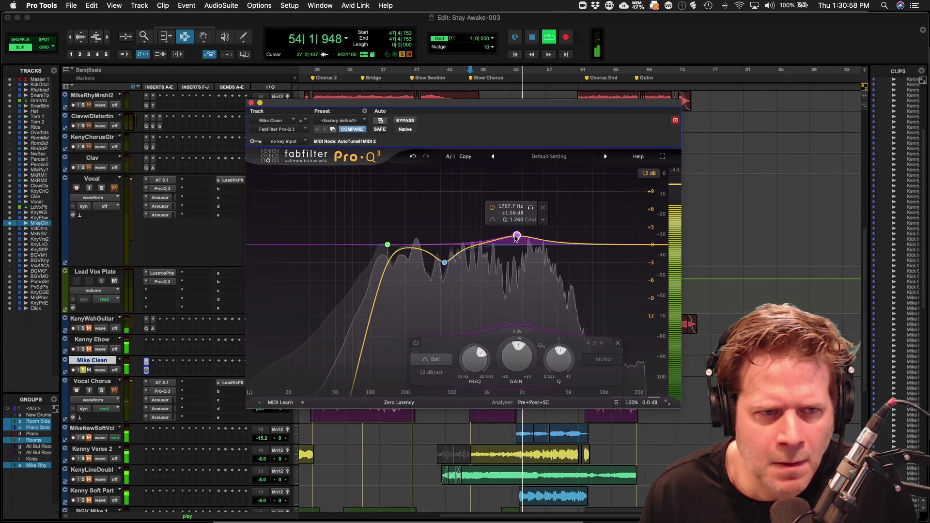
key("space")
- Insert Arousor after the EQ on Mike Clean and set ratio 2:1, input about -4.10 and output 8.20 during playback
left_click(162, 372)
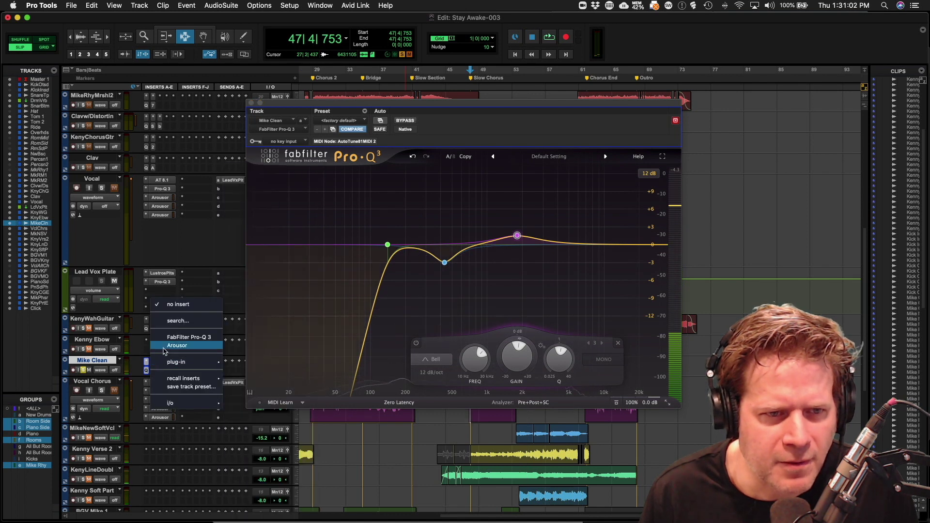
left_click(177, 346)
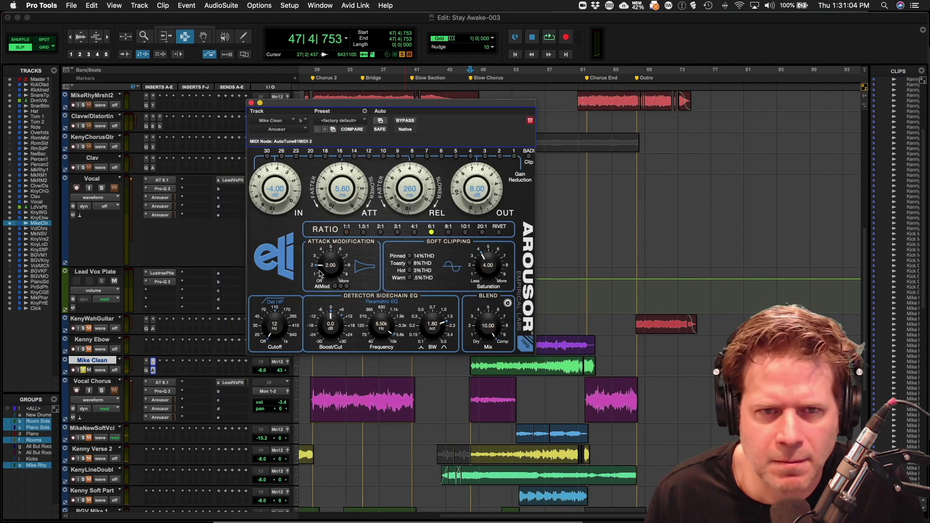
left_click(380, 232)
key("space")
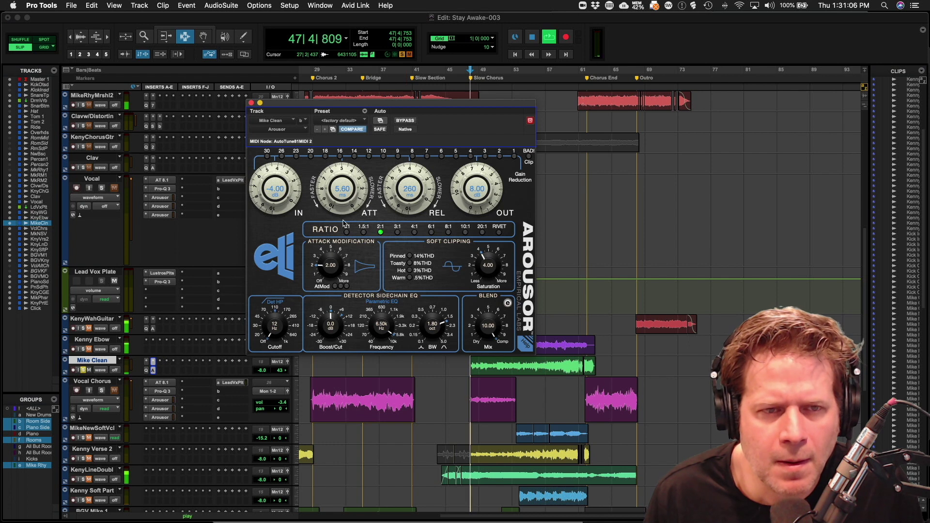
scroll(264, 200, "up", 2)
left_click_drag(264, 200, 264, 202)
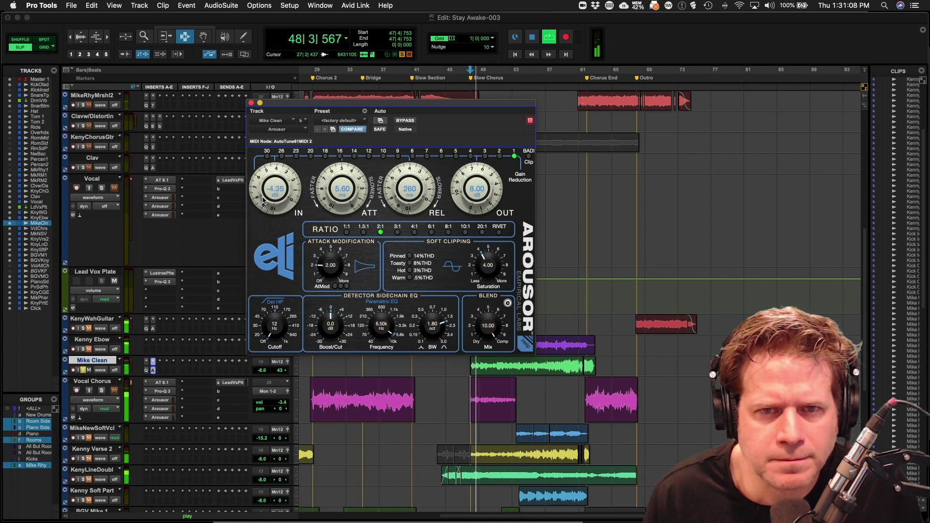
left_click_drag(479, 190, 479, 188)
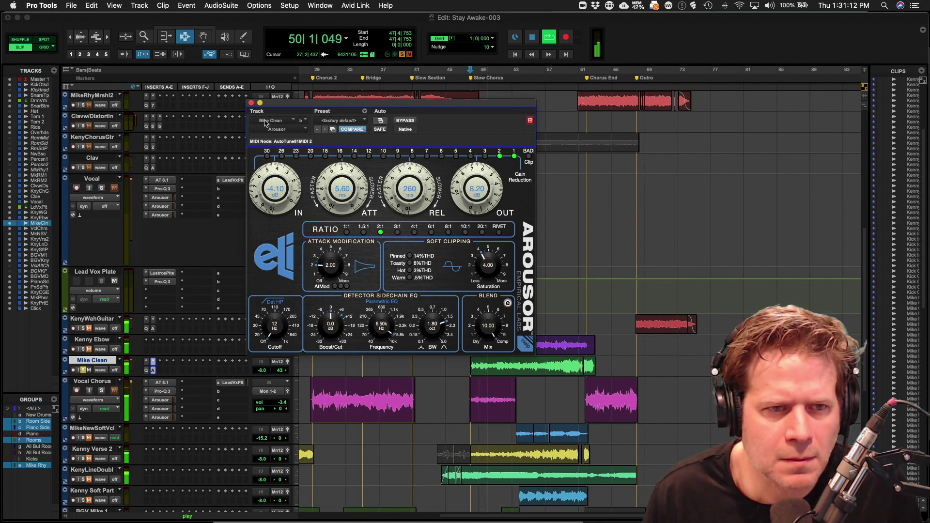
left_click(251, 103)
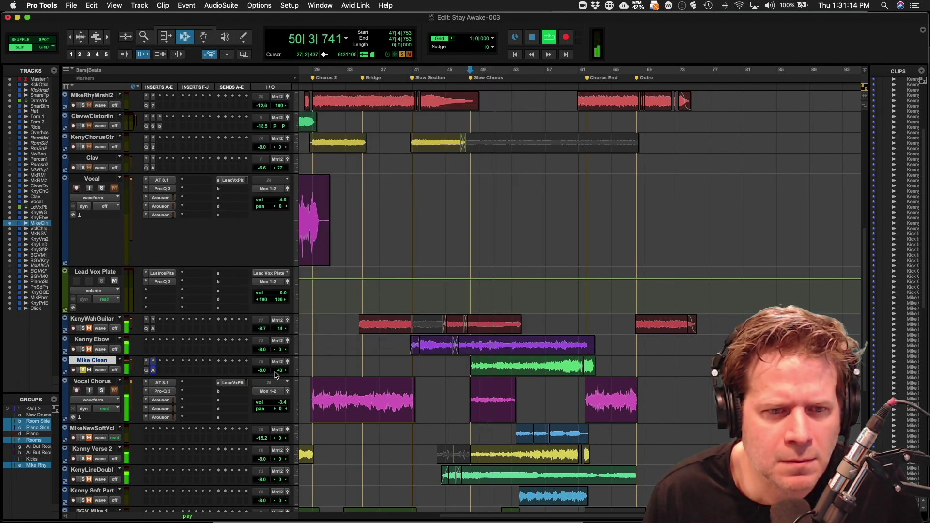
- Take Mike Clean out of solo and lower its volume to -9.4 dB against the full mix
left_click_drag(262, 370, 268, 375)
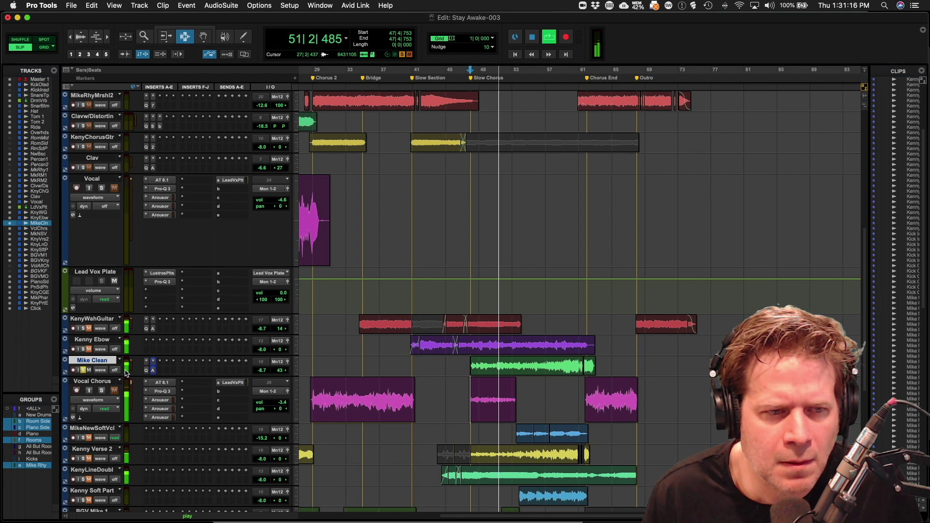
left_click(82, 371)
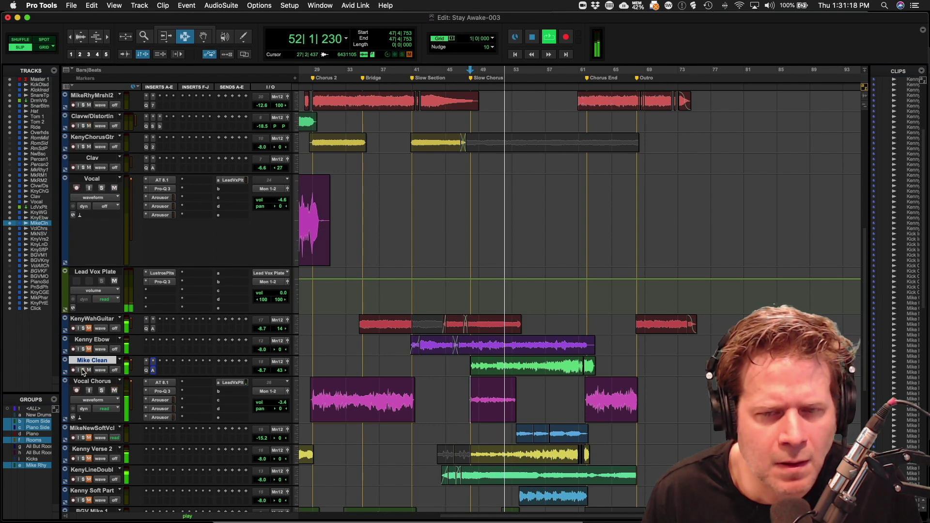
key("r")
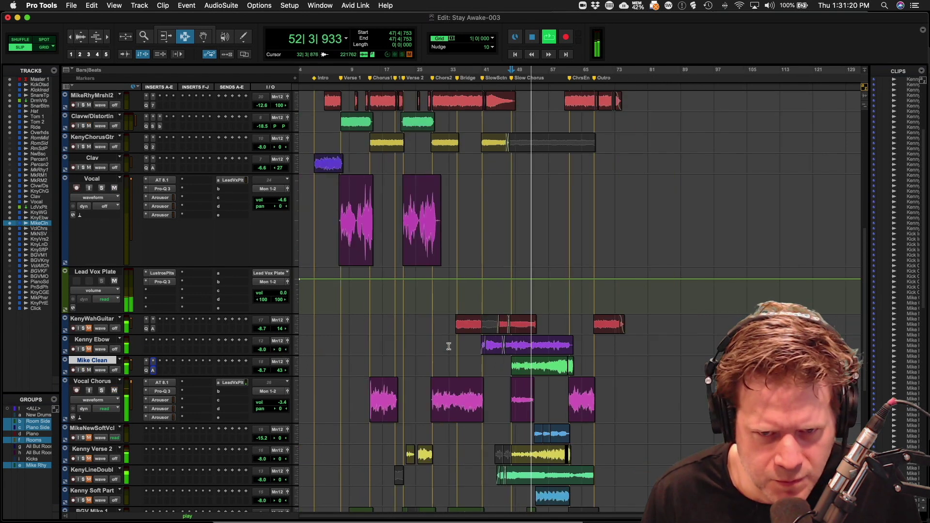
left_click_drag(263, 371, 264, 372)
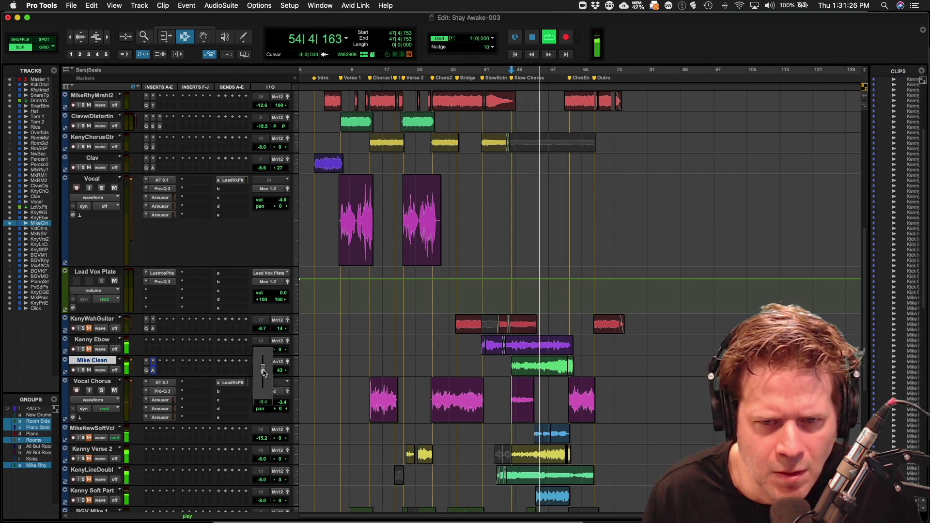
left_click_drag(263, 372, 267, 372)
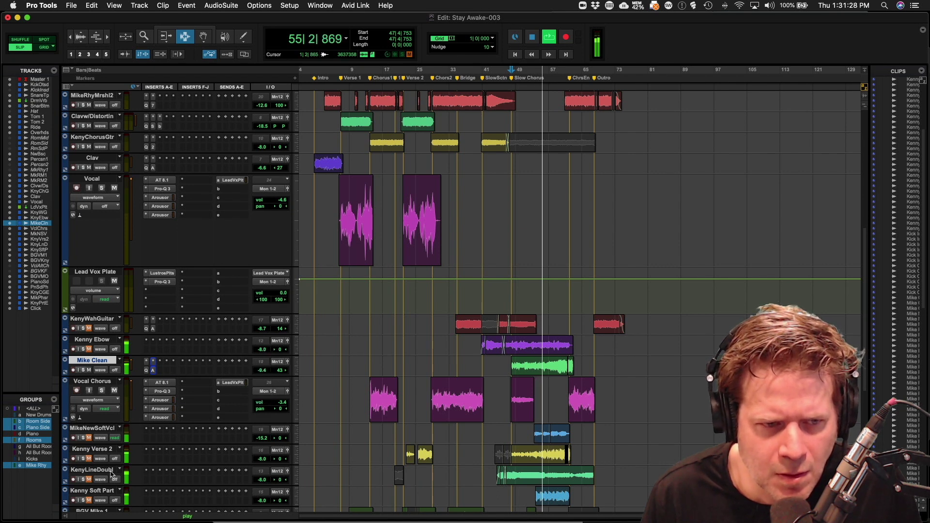
- Solo Kenny Soft Part and move its track directly above KenyWahGuitar
left_click(89, 480)
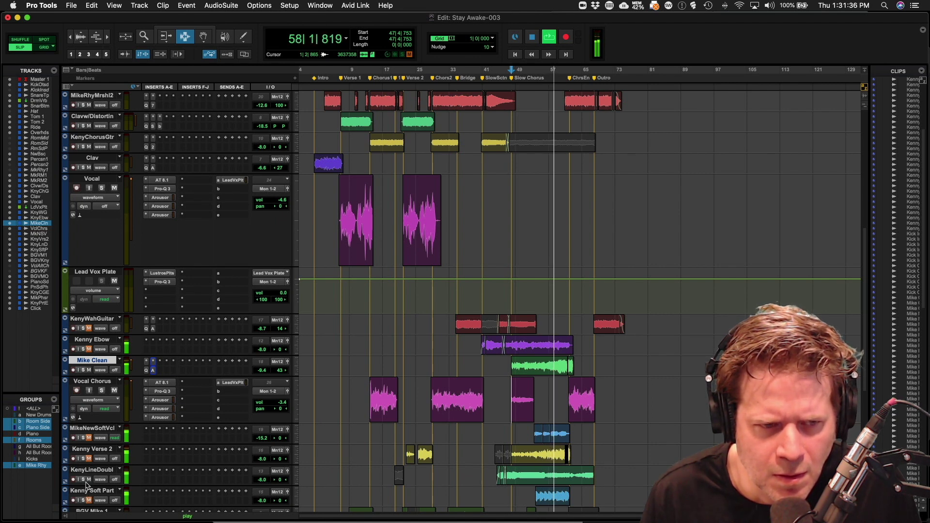
left_click(83, 501)
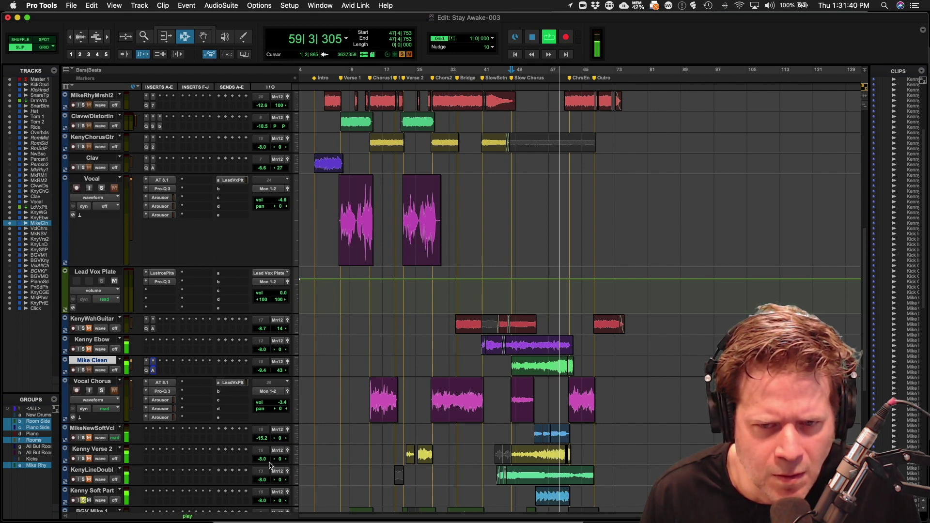
scroll(276, 463, "down", 4)
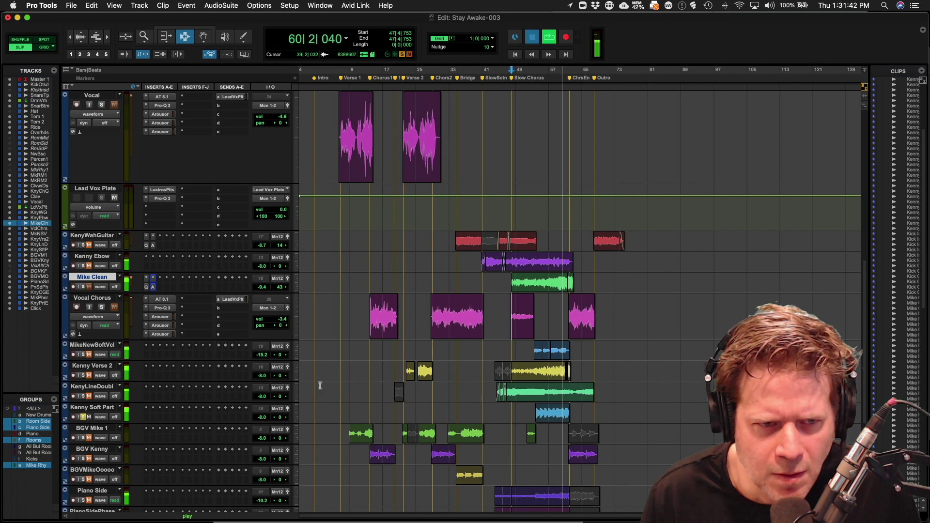
key("space")
left_click_drag(81, 415, 98, 236)
left_click_drag(180, 279, 181, 280)
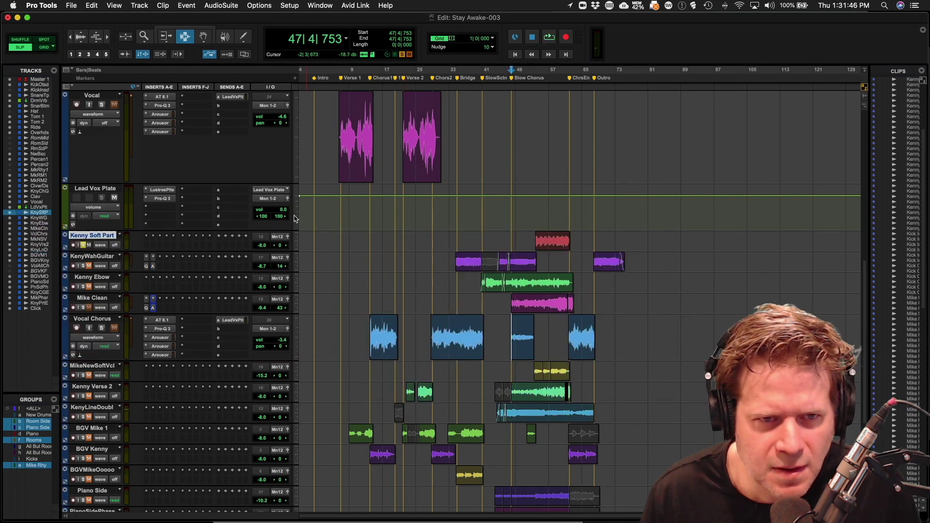
- Pan Kenny Soft Part 57 to the right and insert FabFilter Pro-Q 3 in its first insert slot
left_click(281, 246)
left_click_drag(274, 248, 262, 246)
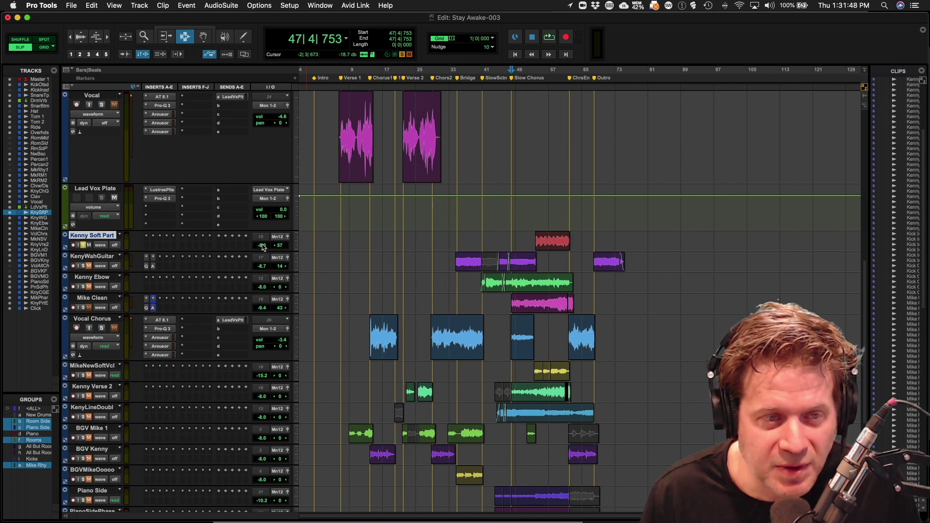
left_click(148, 240)
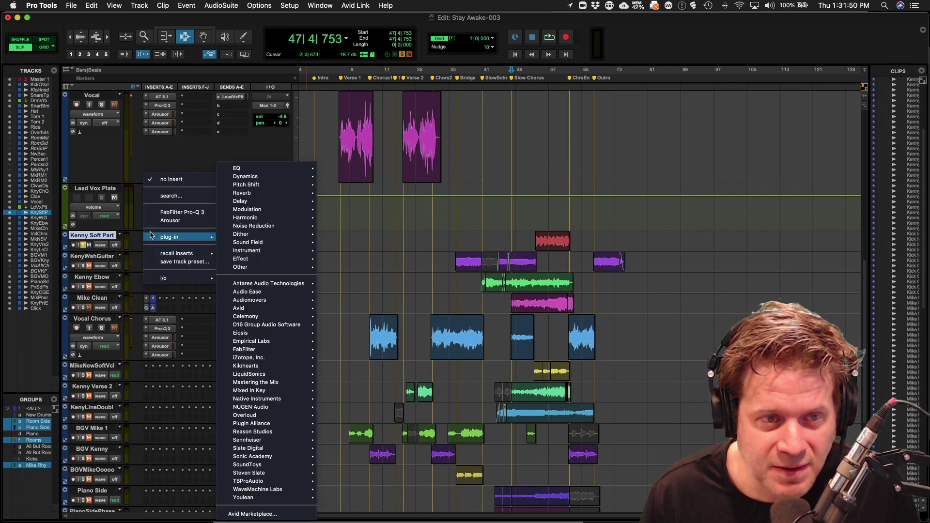
left_click(231, 229)
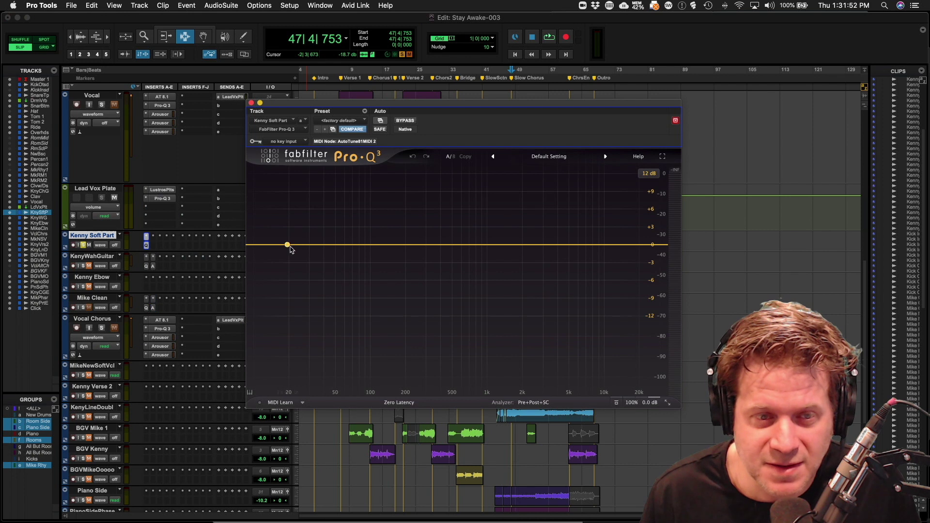
- Add a Low Cut band with a 36 dB/oct slope at about 106 Hz to Kenny Soft Part's EQ
left_click_drag(335, 246, 331, 254)
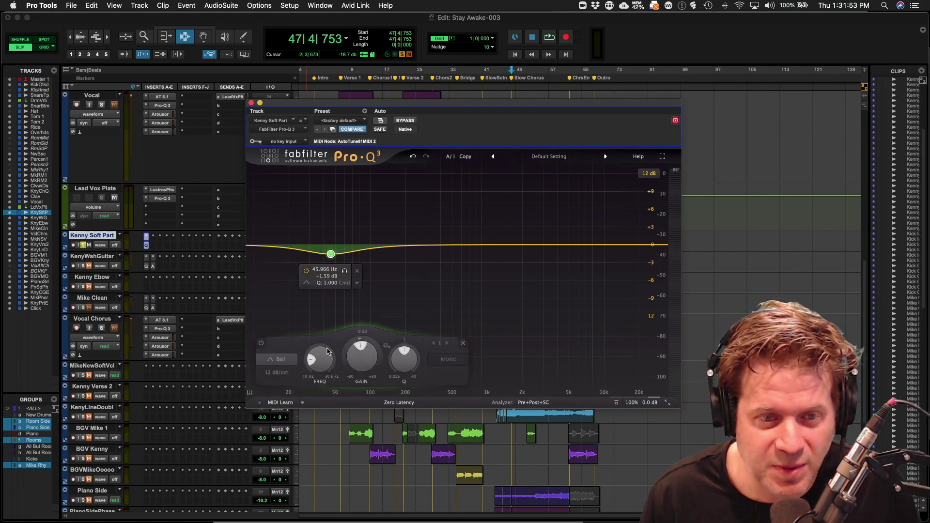
left_click(277, 373)
left_click(288, 403)
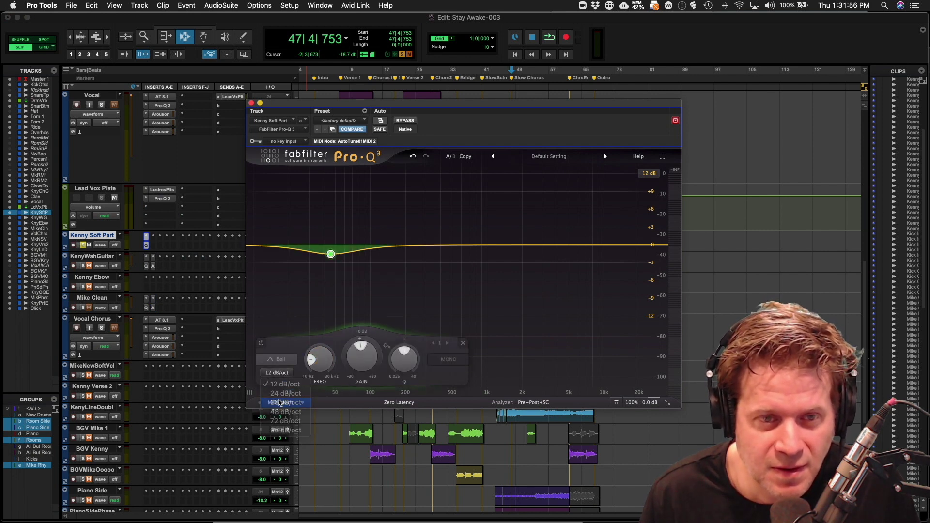
left_click(280, 359)
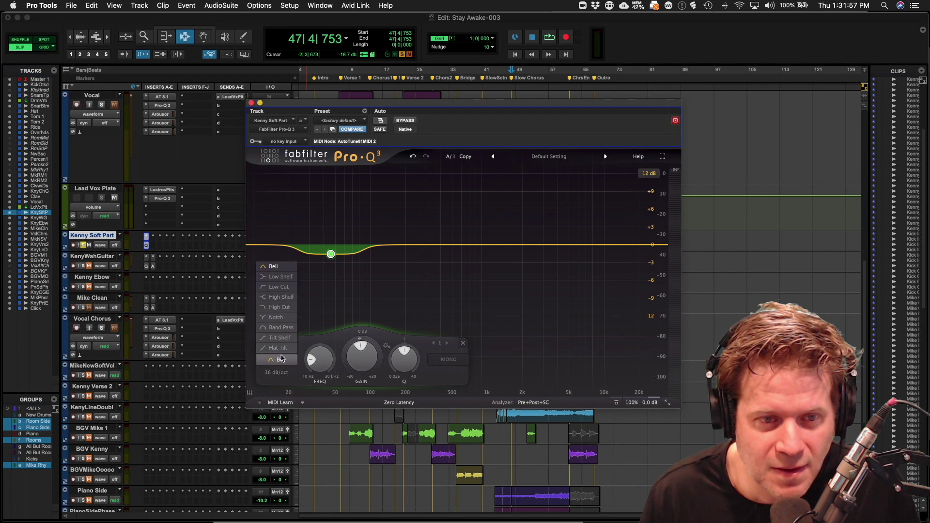
left_click(279, 288)
key("space")
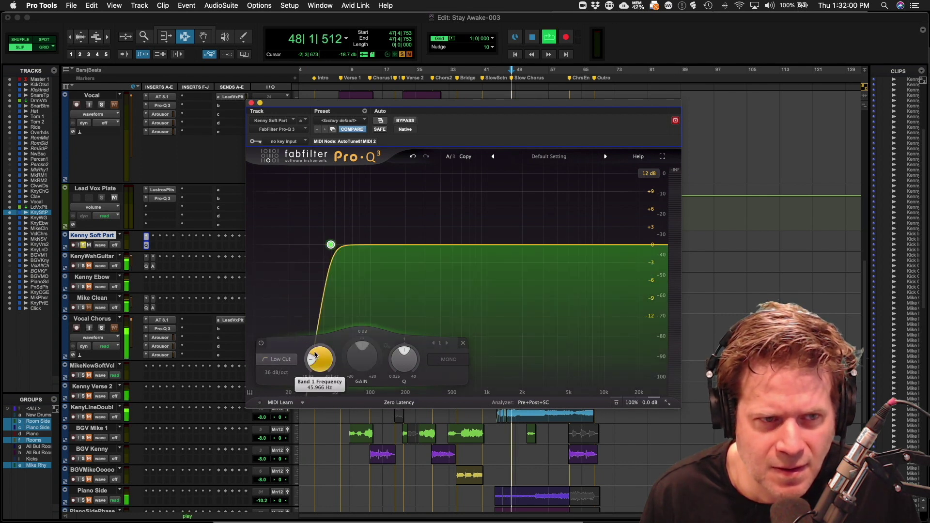
left_click_drag(318, 351, 318, 339)
- Move the EQ window clear of the timeline, select the Kenny Soft Part clip and play it
left_click_drag(402, 106, 185, 139)
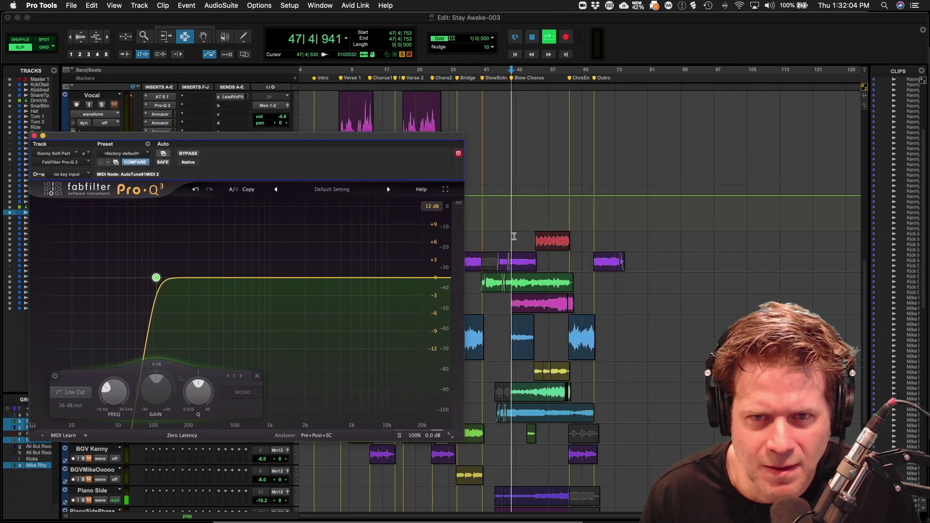
left_click(546, 241)
double_click(546, 240)
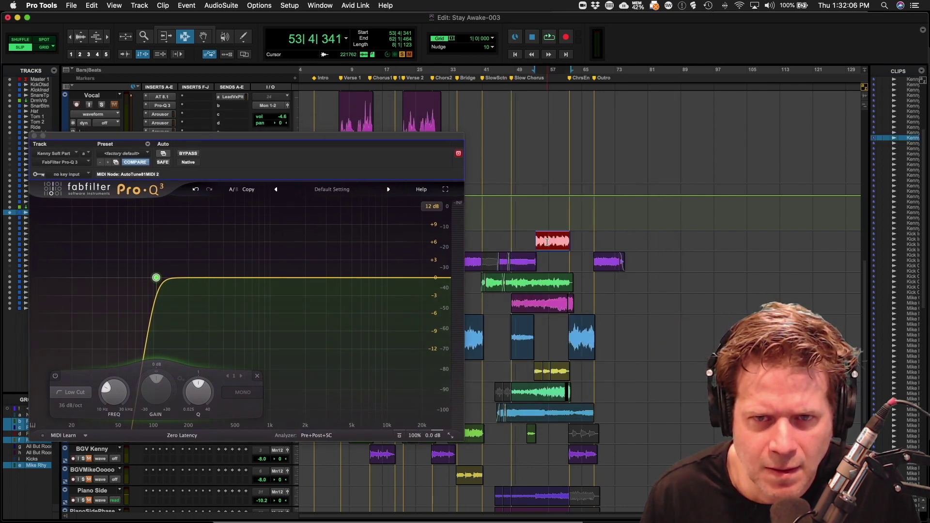
key("space")
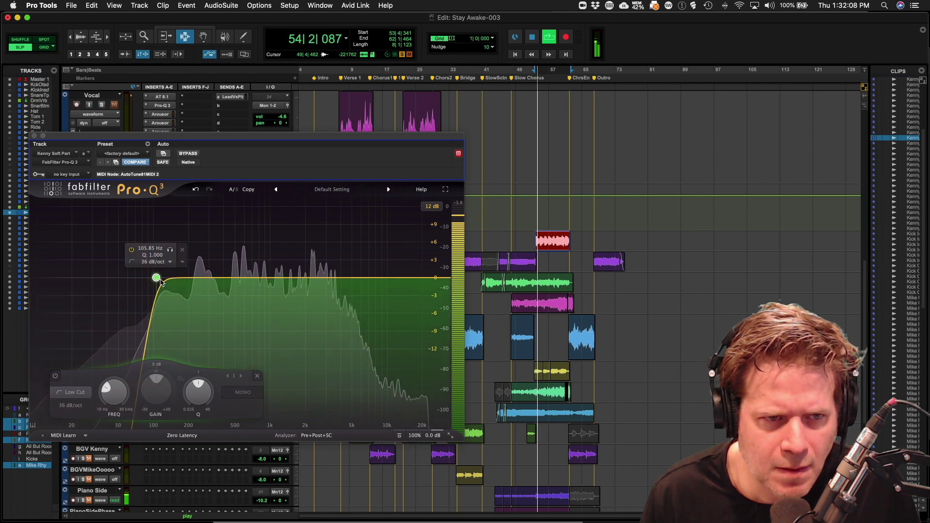
- Raise Kenny Soft Part's low cut slightly and add a Bell cut of about 3 dB between 500 Hz and 1 kHz
left_click_drag(156, 278, 162, 277)
mouse_move(258, 278)
left_mouse_down()
mouse_move(261, 266)
mouse_move(256, 294)
left_mouse_up()
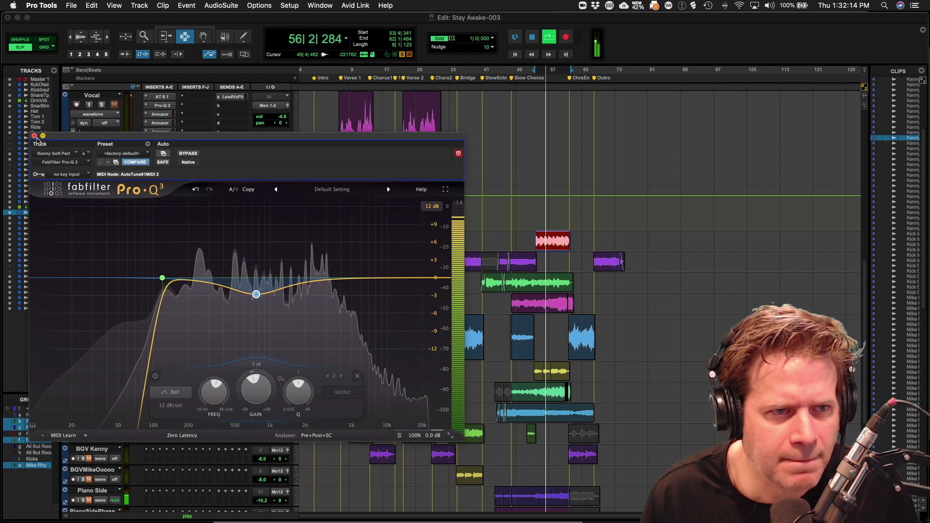
key("super+w")
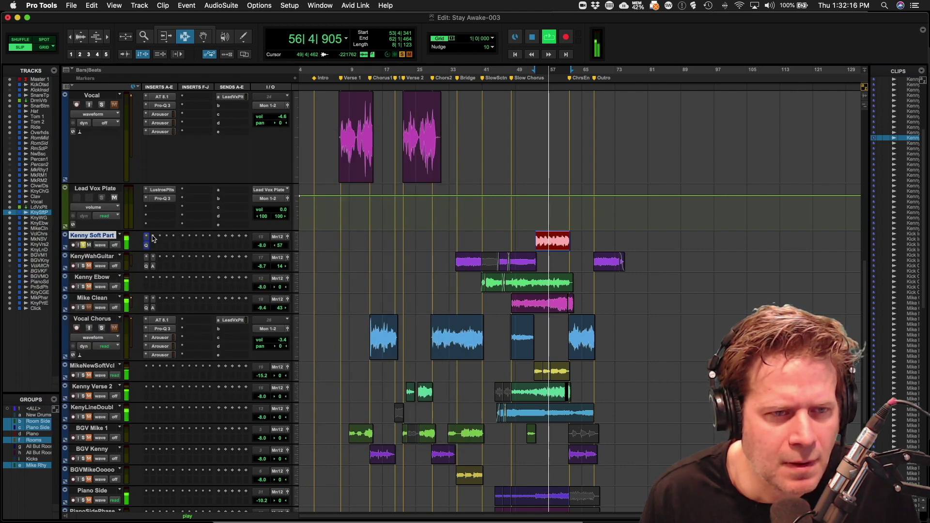
- Insert Arousor in Kenny Soft Part's second insert slot with a 2:1 ratio and input at -8.40 dB
left_click(153, 238)
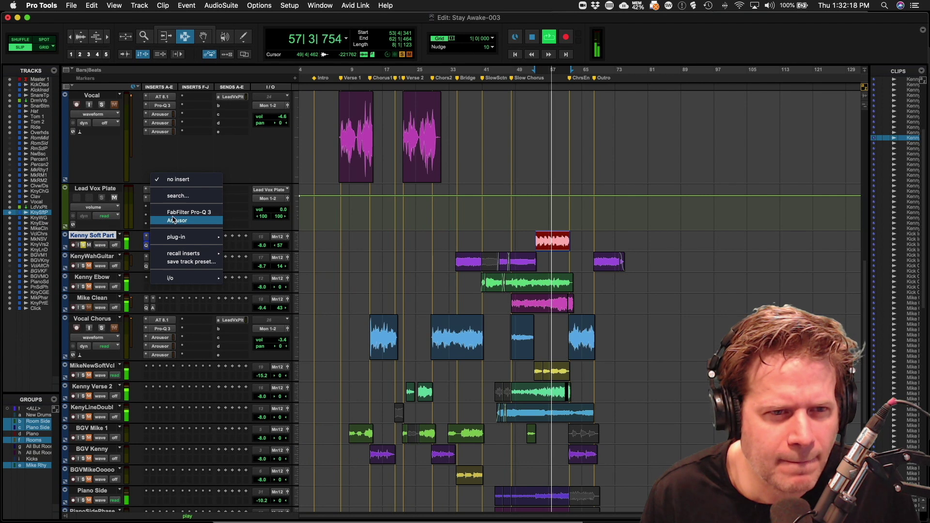
left_click(174, 221)
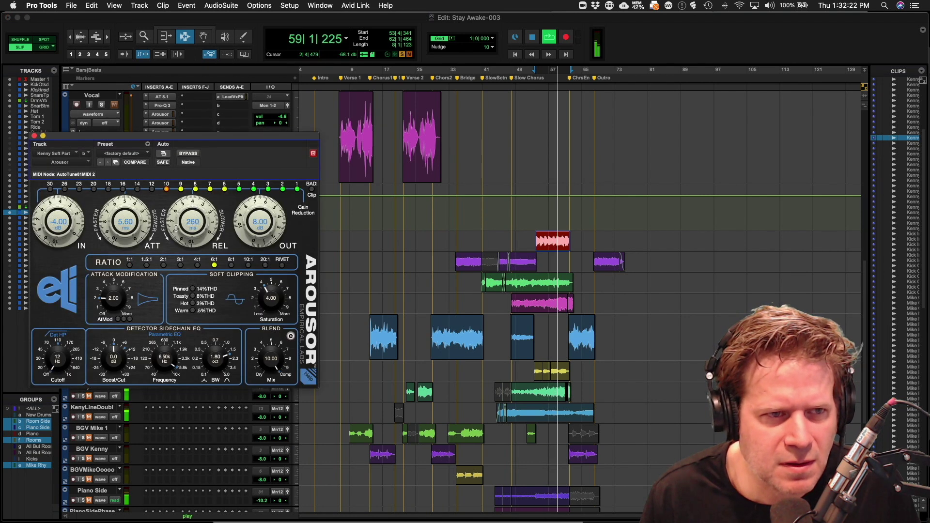
left_click(162, 264)
left_click_drag(49, 221, 45, 231)
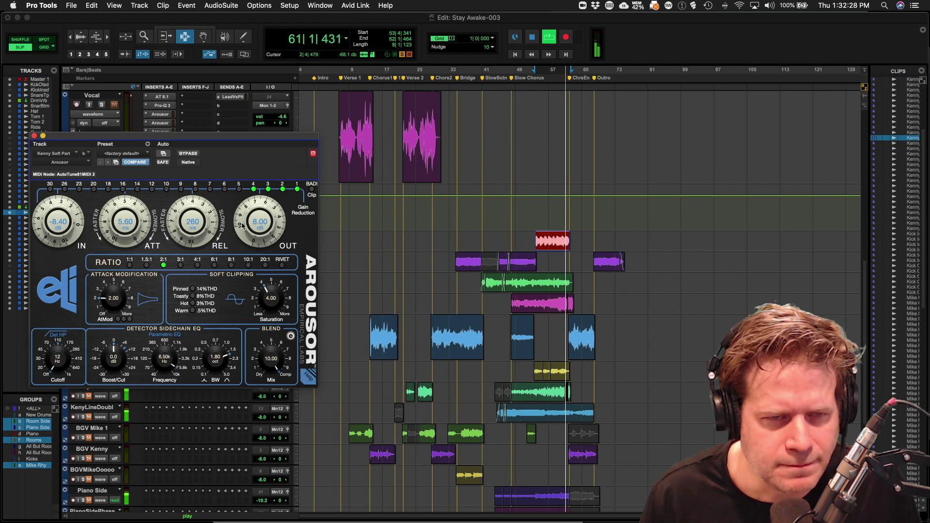
left_click(33, 136)
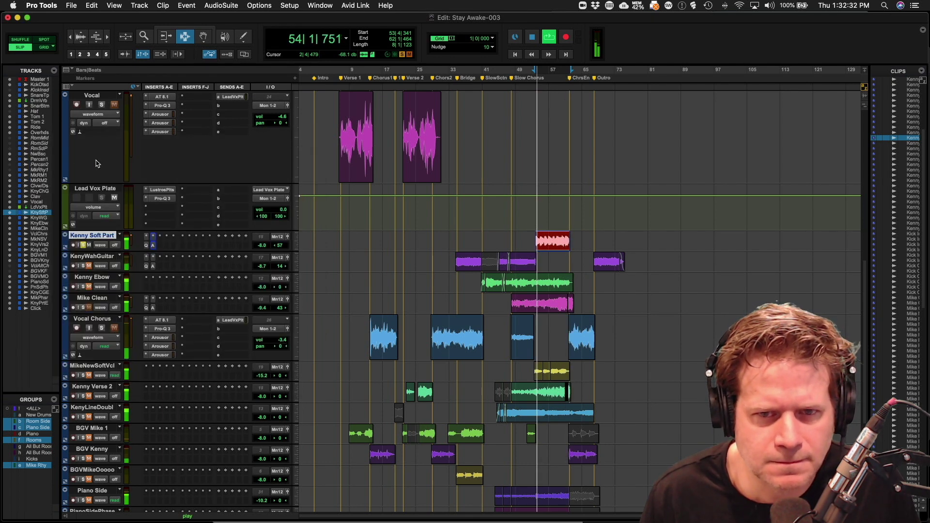
- Unsolo Kenny Soft Part and lower its volume to -12.6 dB
left_click(83, 245)
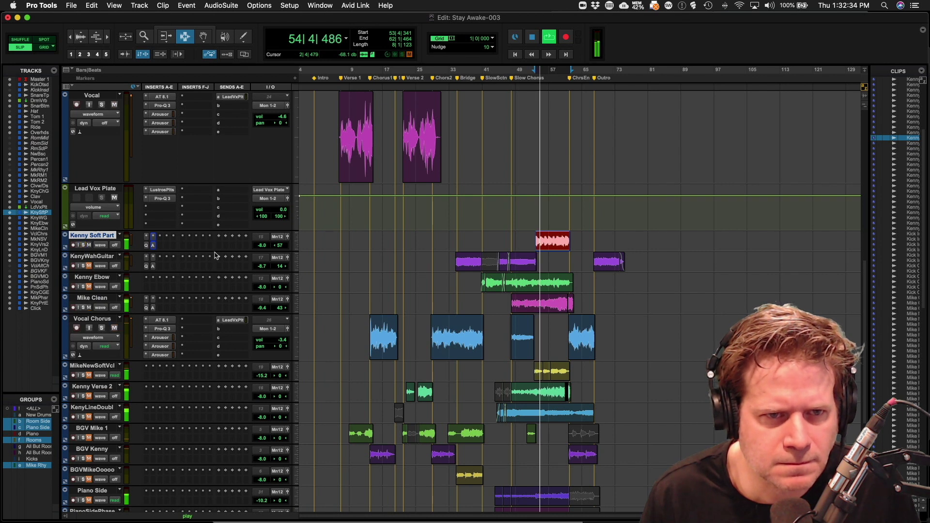
left_click_drag(261, 250, 261, 253)
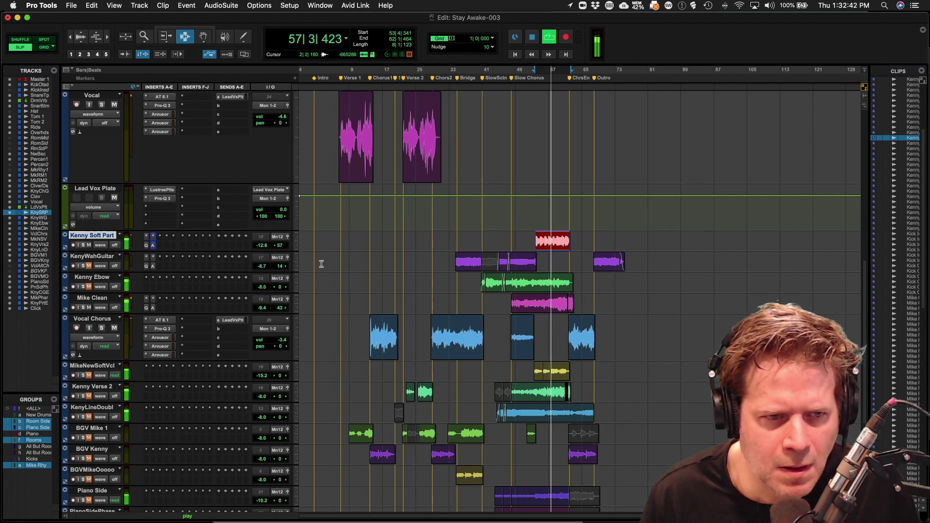
- Solo Piano Side and PianoSidePhase, raise both volumes to +0.6 dB and audition them
scroll(321, 264, "down", 5)
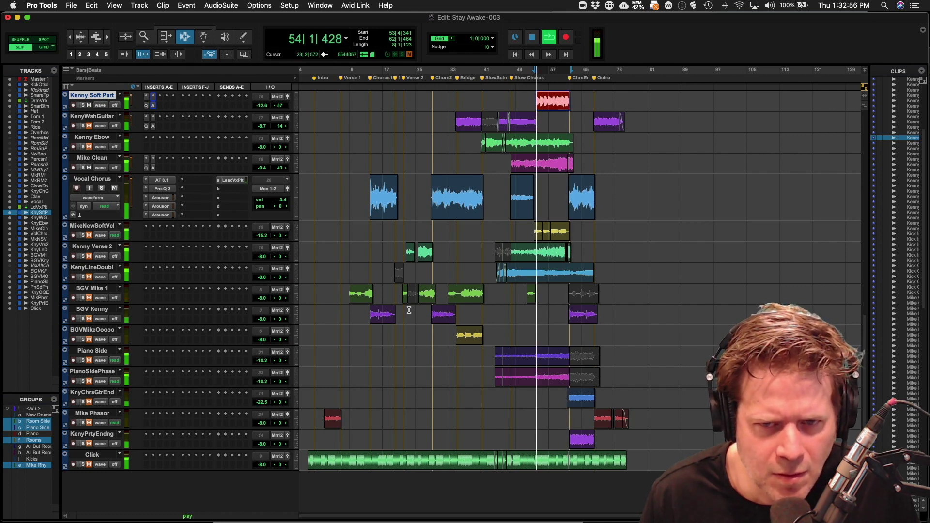
left_click(90, 363)
key("space")
left_click(83, 381)
key("space")
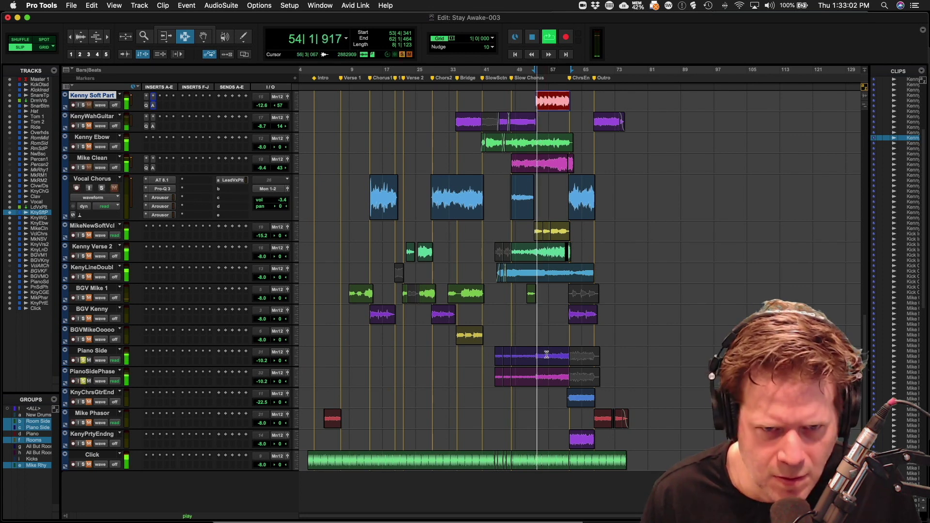
left_click_drag(258, 360, 259, 356)
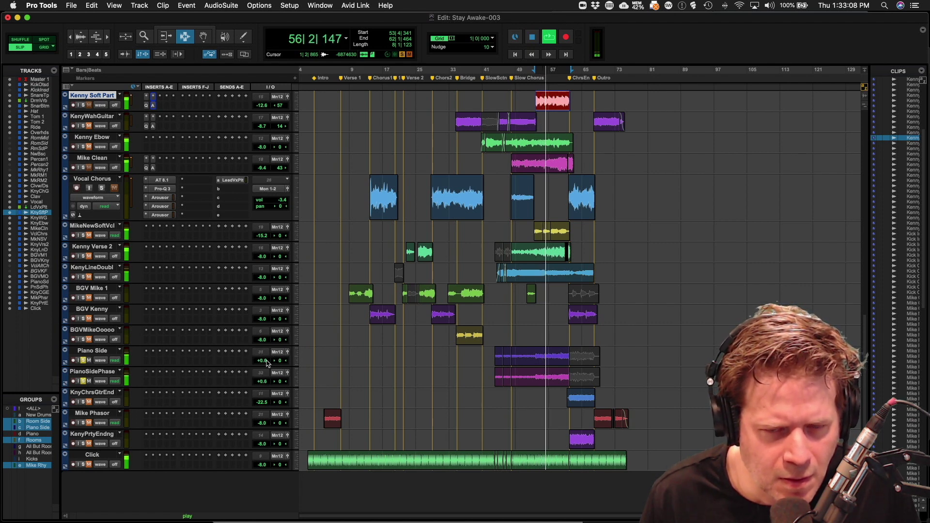
key("space")
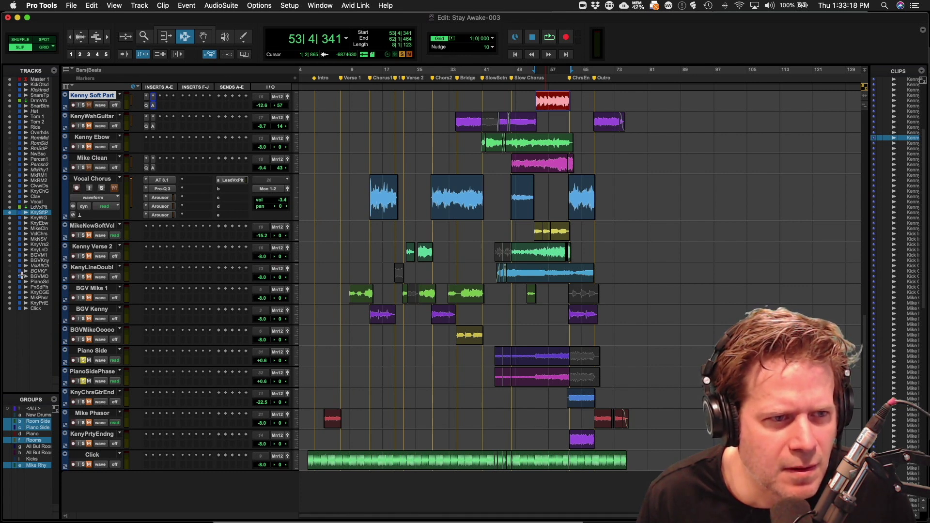
key("space")
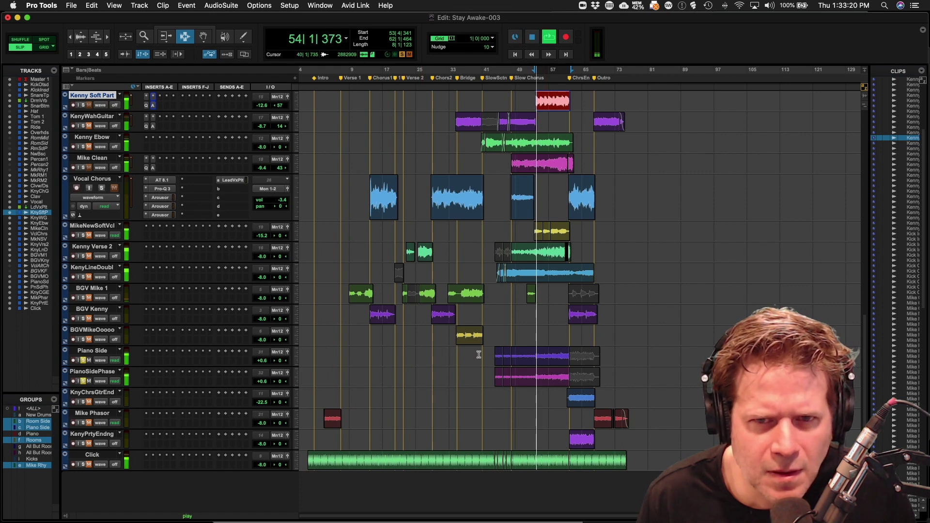
key("space")
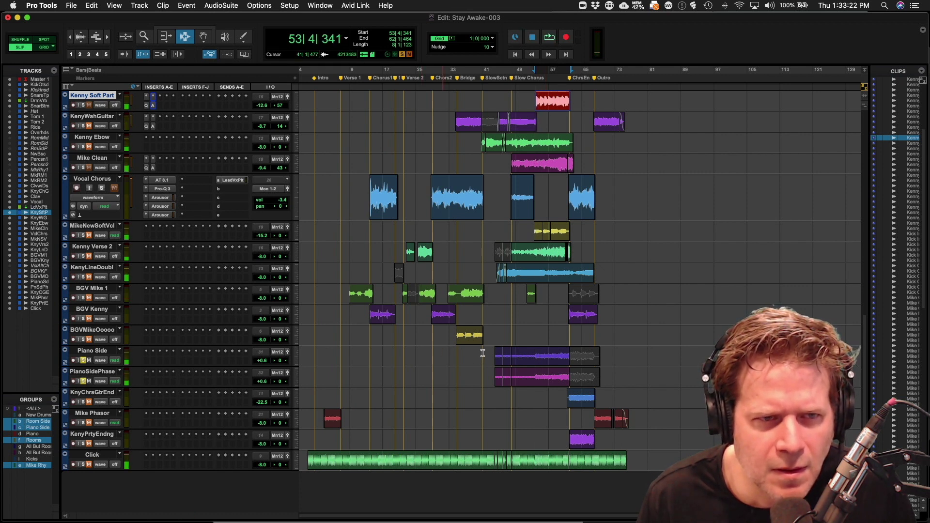
- Return Piano Side to the full mix unsoloed, and hide and make inactive the PianoSidePhase track
scroll(483, 353, "up", 10)
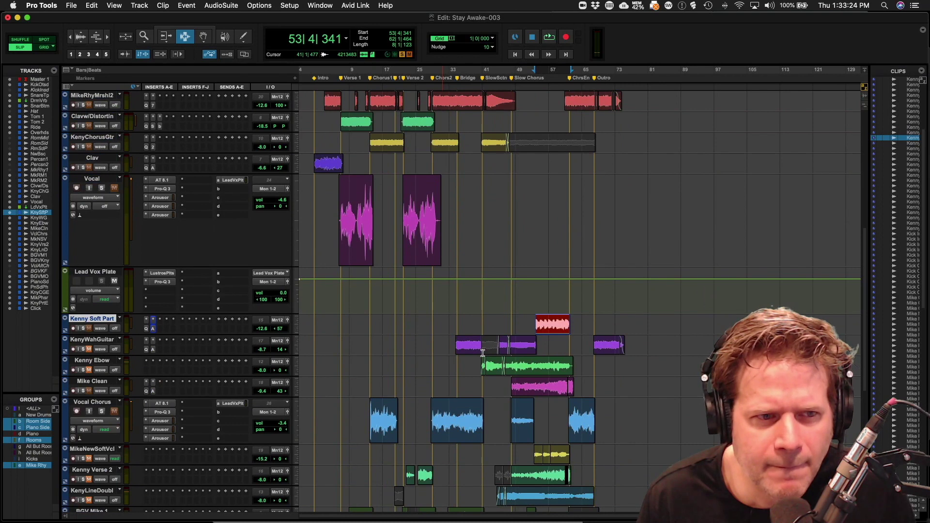
scroll(482, 353, "up", 14)
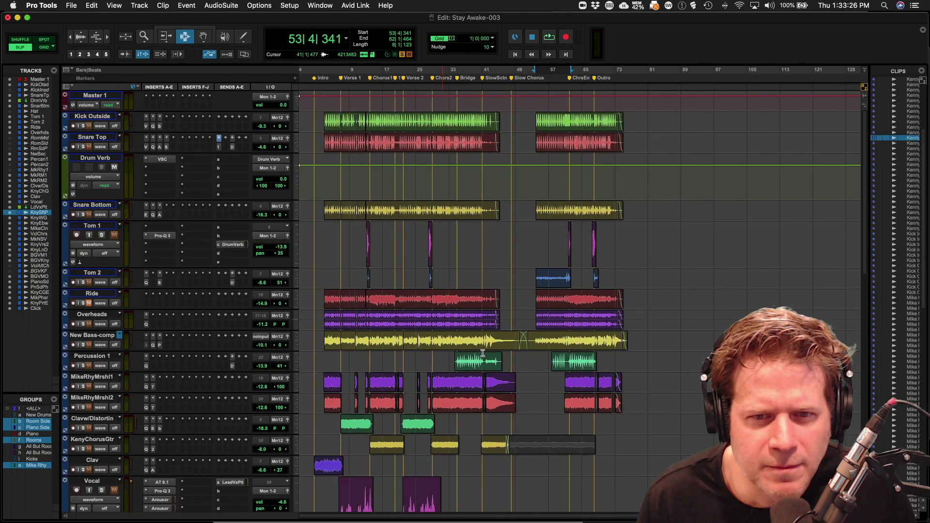
scroll(482, 353, "down", 20)
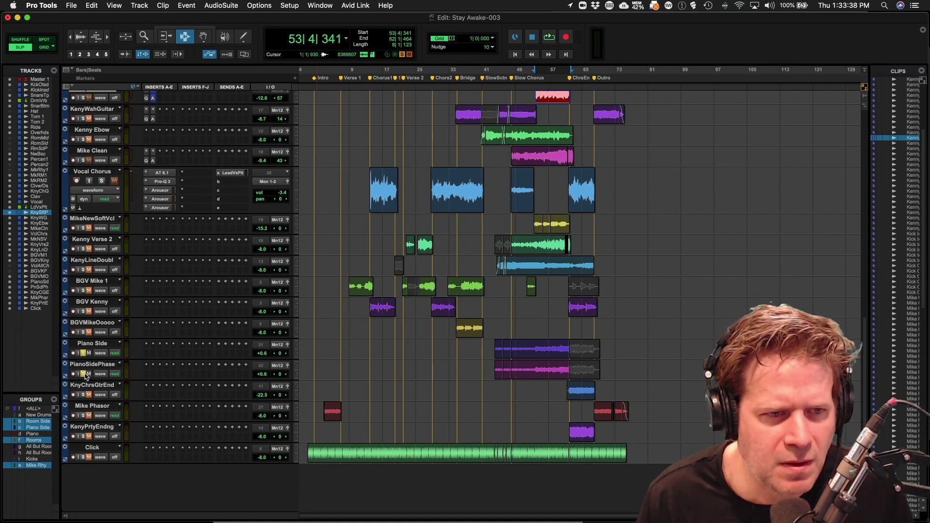
key("space")
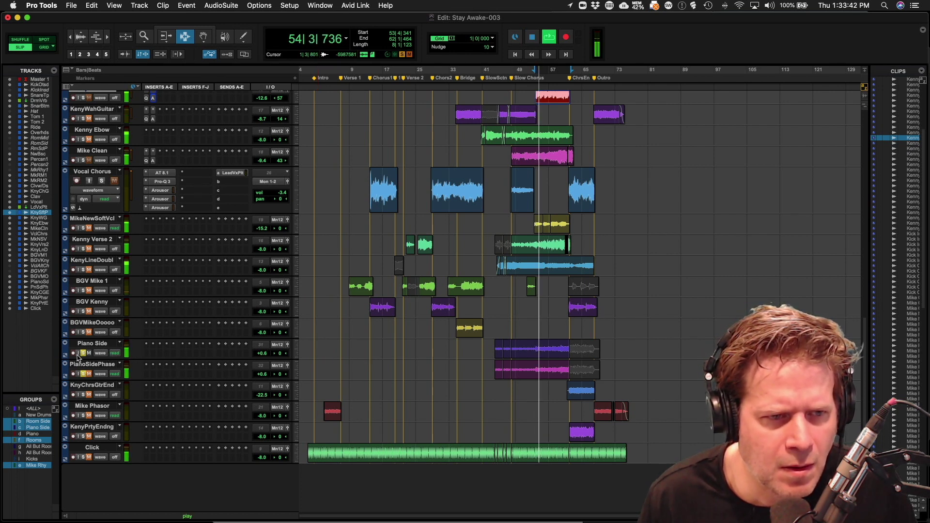
left_click(83, 374)
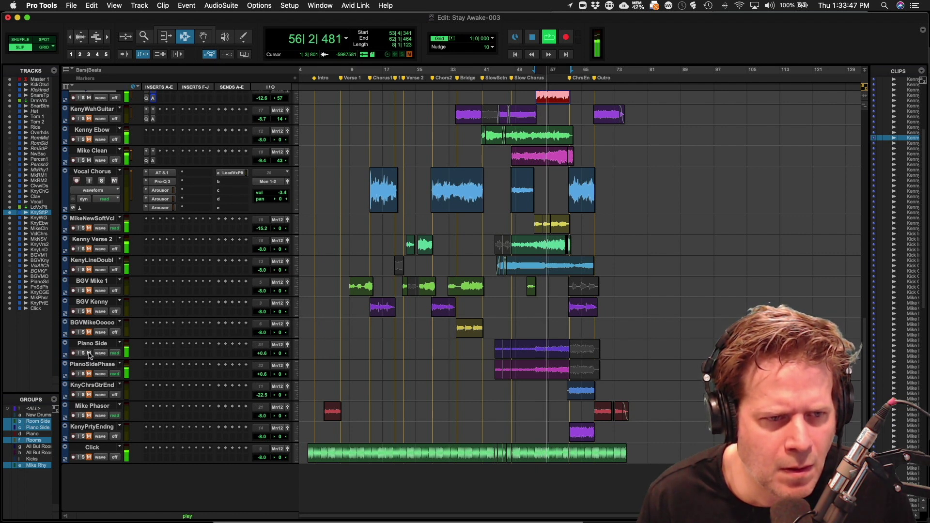
right_click(94, 364)
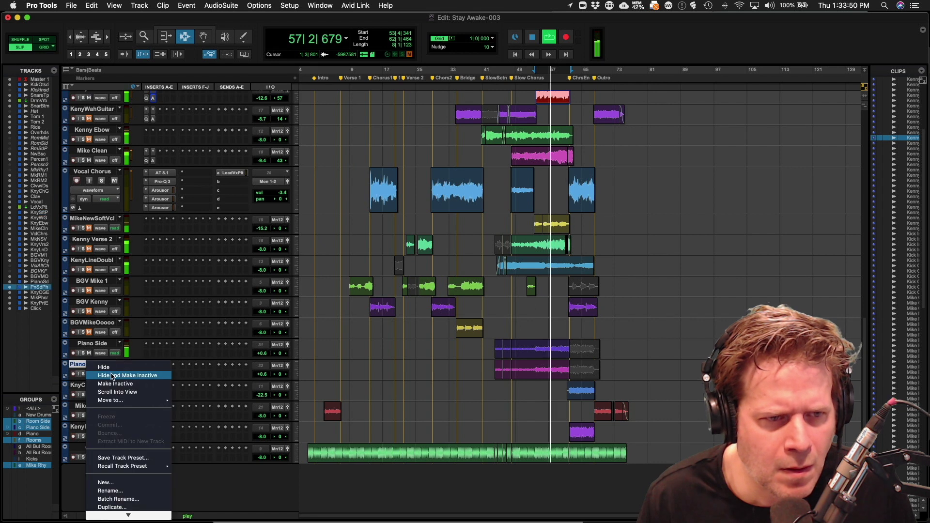
left_click(144, 372)
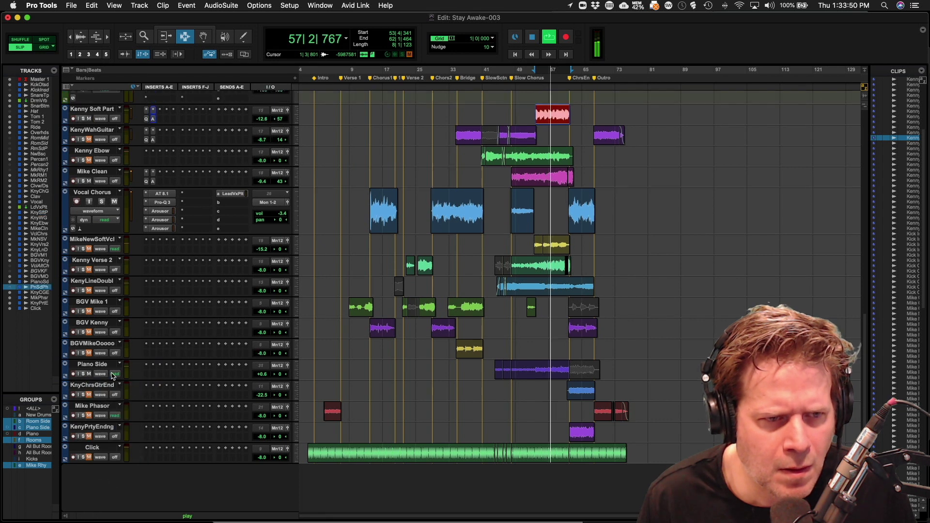
- Insert FabFilter Pro-Q 3 in Piano Side's first insert slot and add a 12 dB/oct Low Cut at about 153 Hz
left_click(145, 368)
left_click(168, 342)
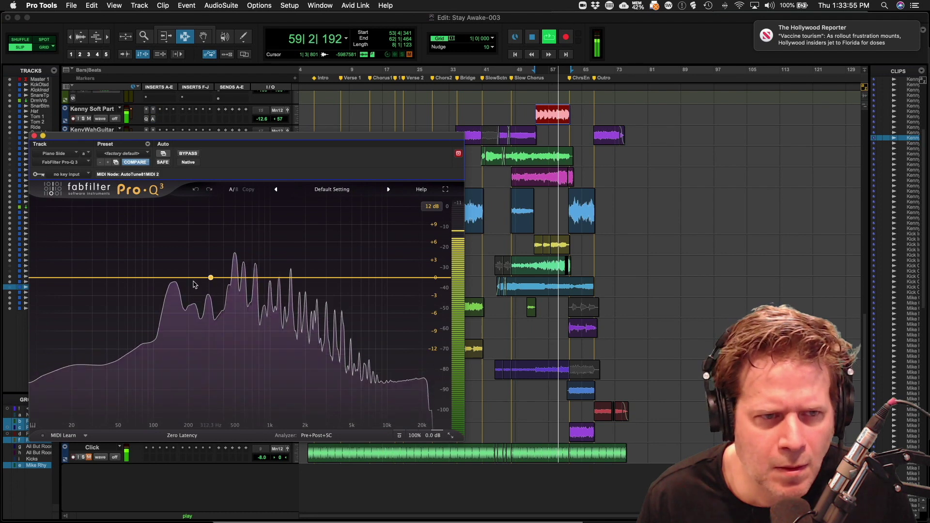
left_click(141, 284)
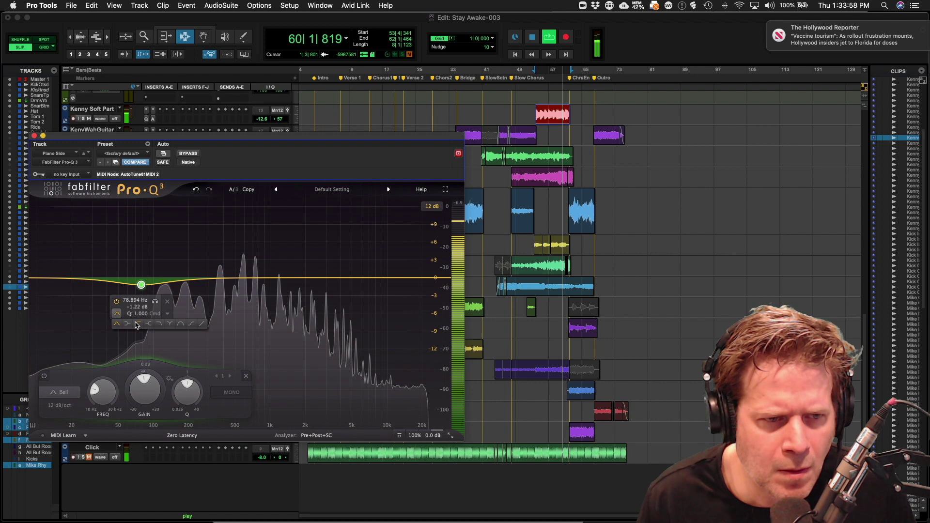
left_click(138, 324)
left_click_drag(141, 277, 174, 276)
- Add a Bell boost of about 3 dB near 5 kHz and a slight cut near 600 Hz to Piano Side's EQ, ending playback
left_click_drag(321, 276, 356, 257)
left_click_drag(245, 277, 247, 289)
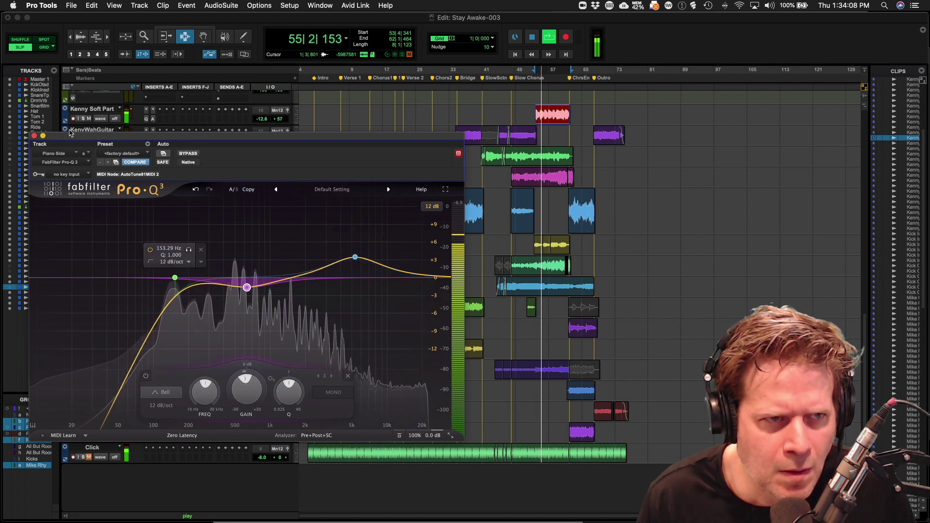
left_click(34, 137)
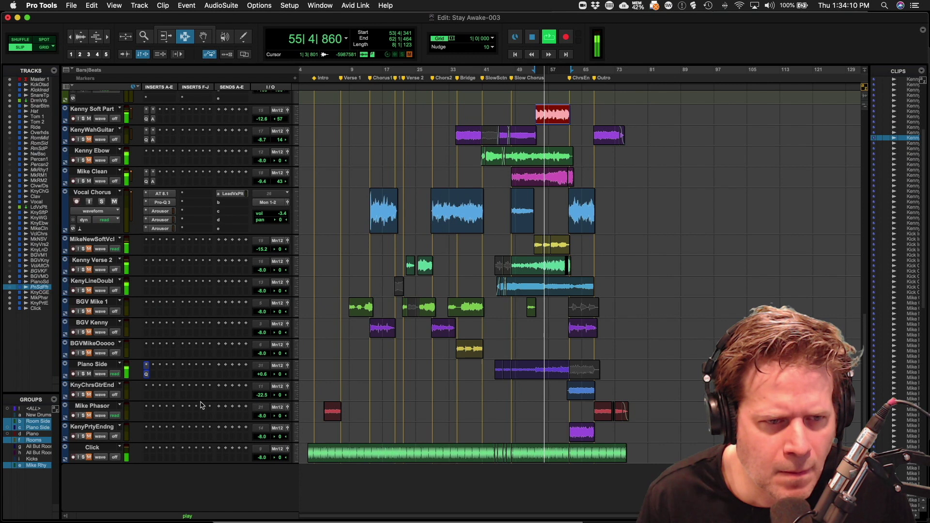
key("space")
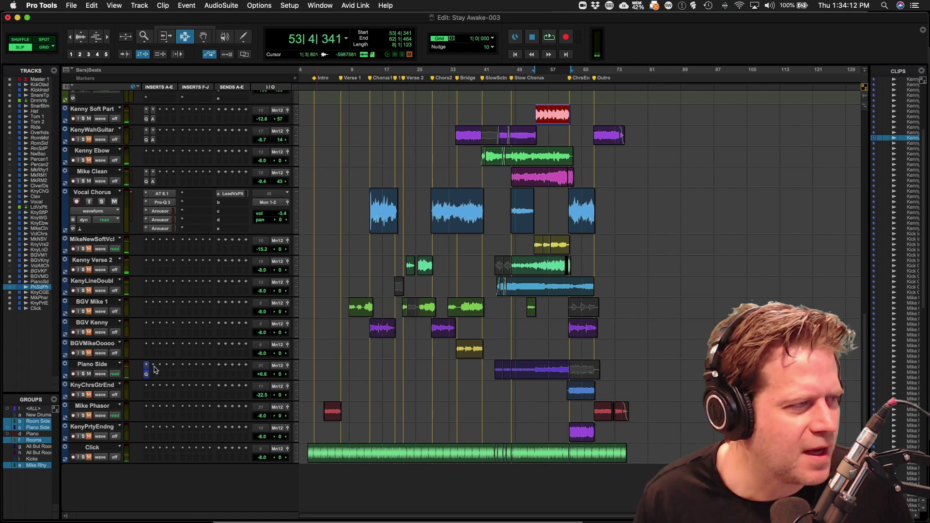
- Insert Plugin Alliance's bx_stereomaker (mono/stereo) in Piano Side's second insert slot
left_click(155, 369)
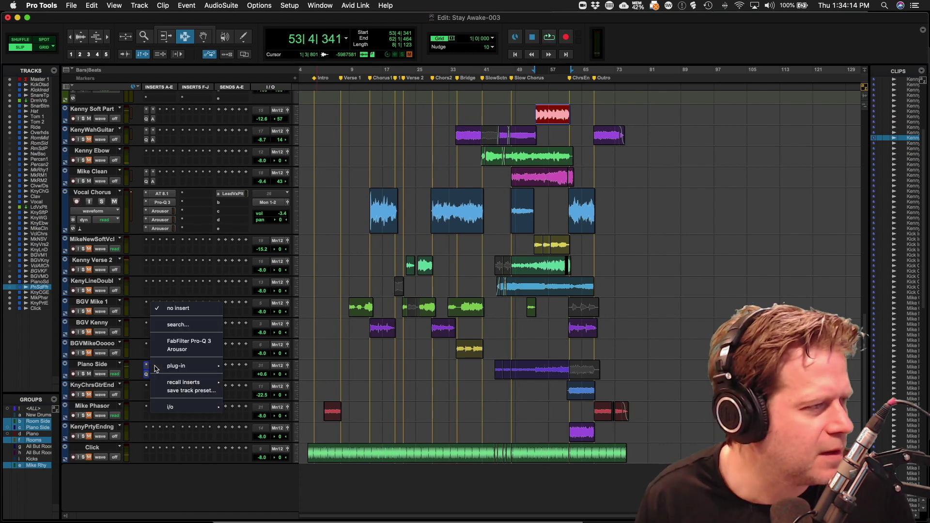
mouse_move(189, 366)
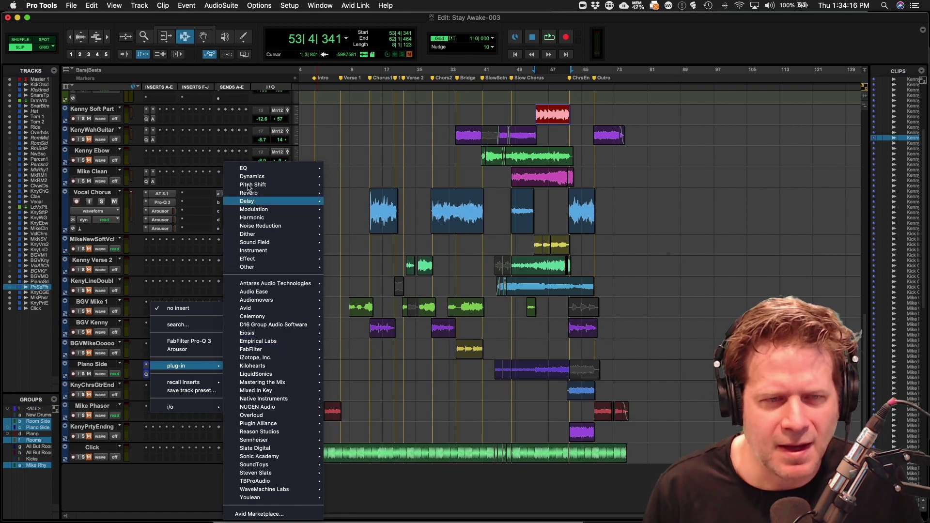
mouse_move(249, 179)
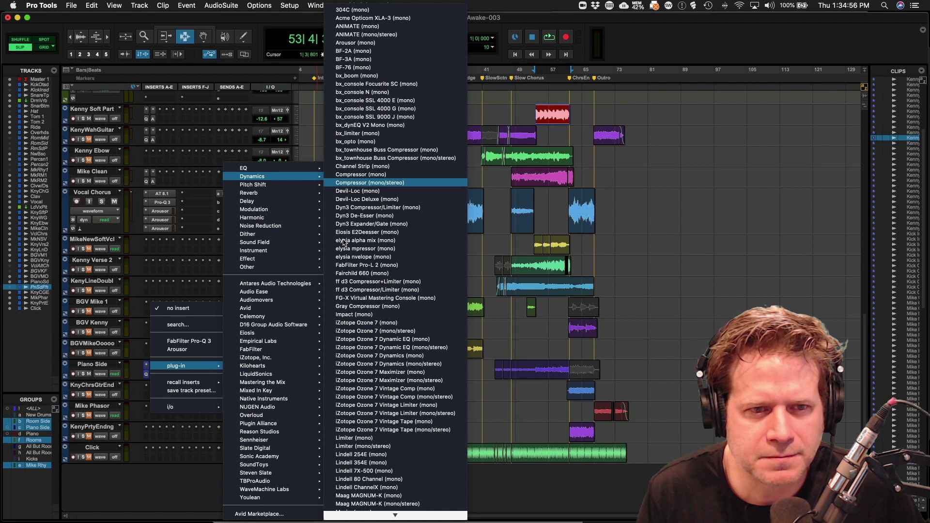
mouse_move(286, 423)
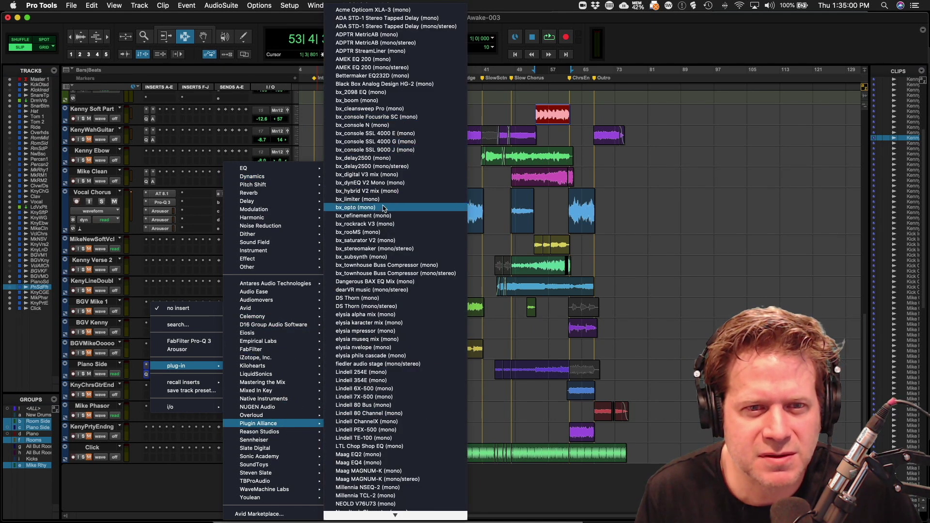
left_click(381, 249)
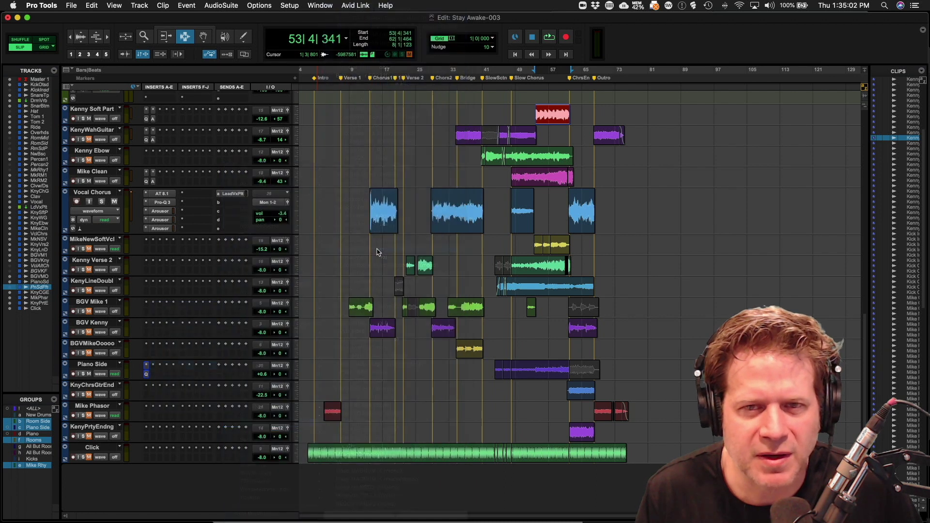
- With Piano Side soloed and playing, set bx_stereomaker's Stereo-Exp to 116% and bypass the plug-in for comparison
key("space")
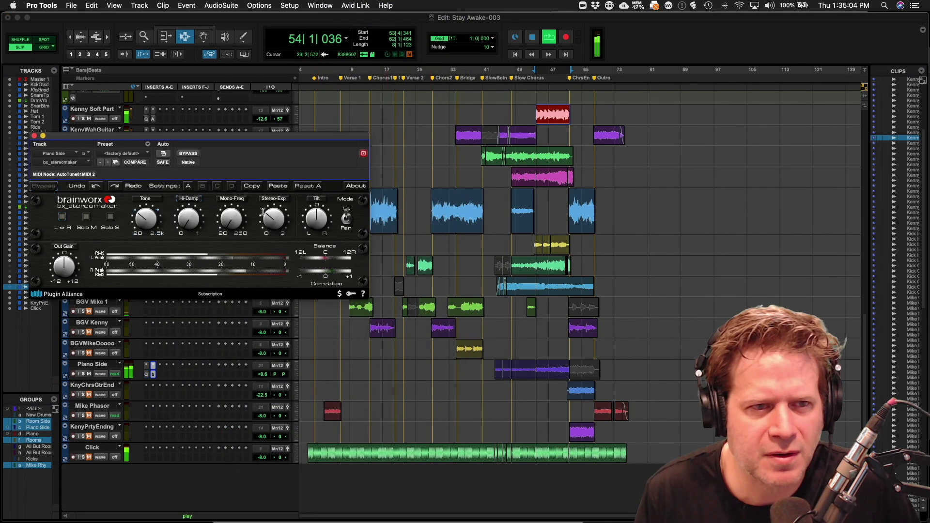
left_click(83, 374)
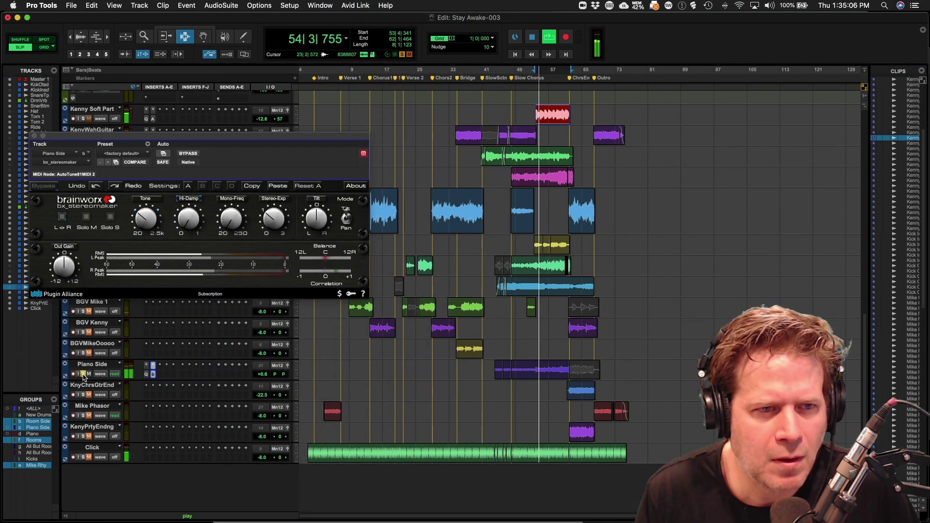
left_click_drag(275, 226, 276, 226)
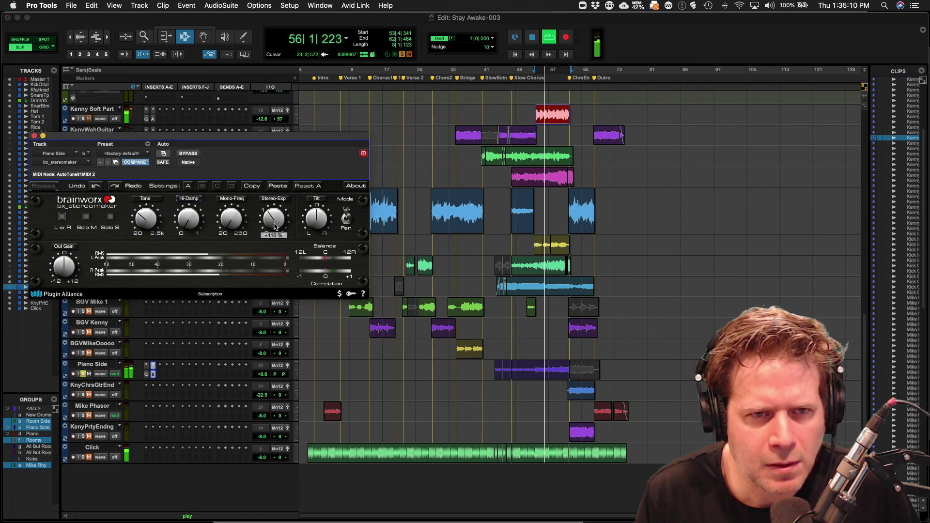
left_click(188, 154)
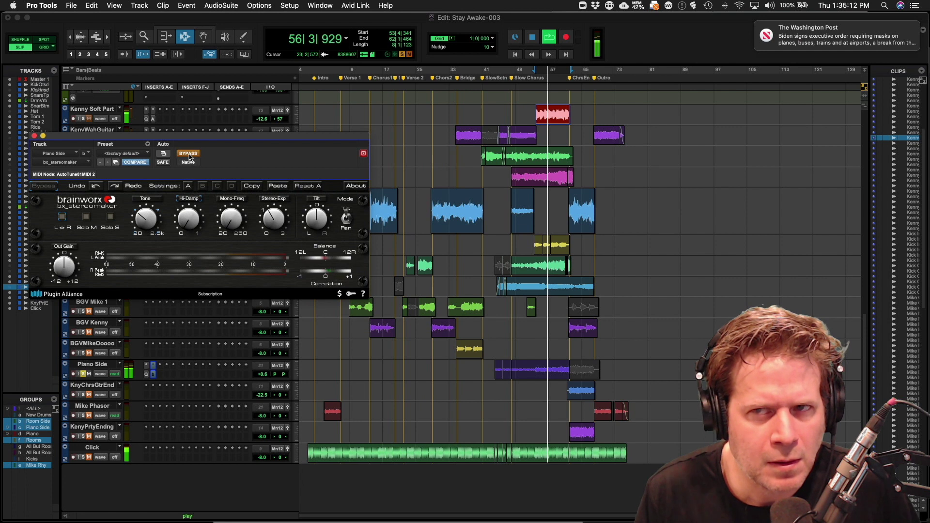
- Re-enable bx_stereomaker on Piano Side, return the track to the full mix and set its volume to -6.6 dB
left_click(189, 154)
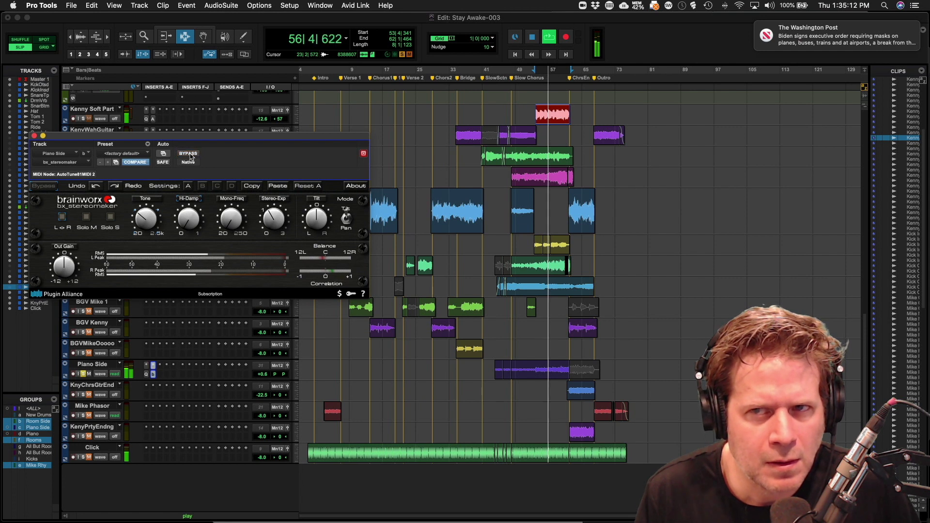
left_click(34, 136)
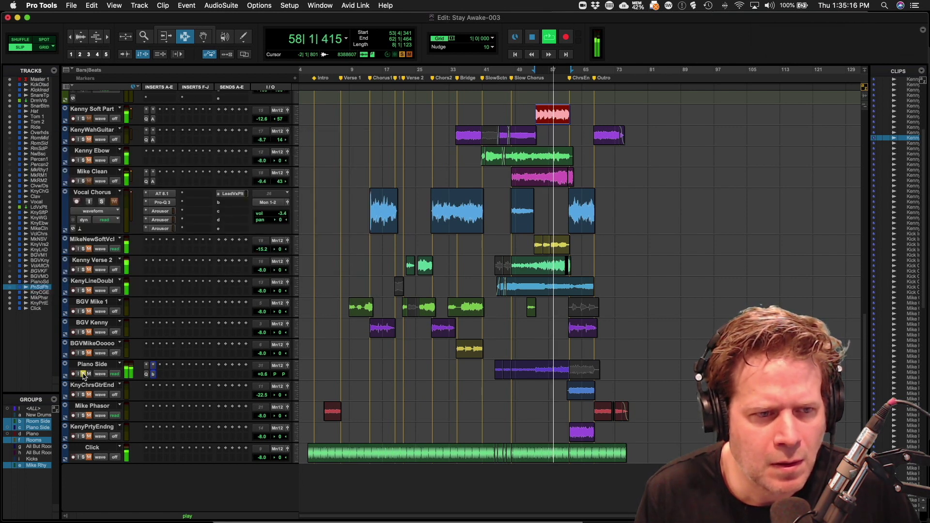
left_click(83, 375)
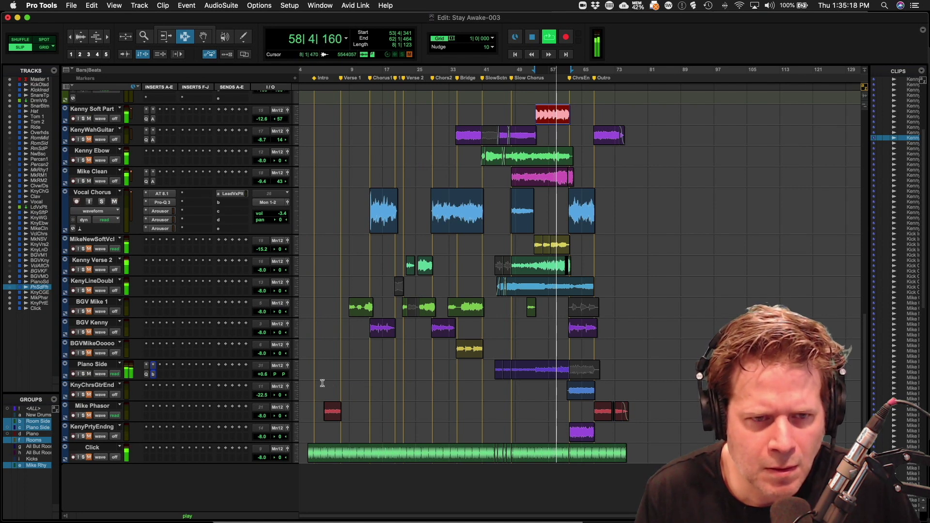
left_click(265, 377)
left_click(266, 378, "alt")
left_click_drag(264, 381, 265, 385)
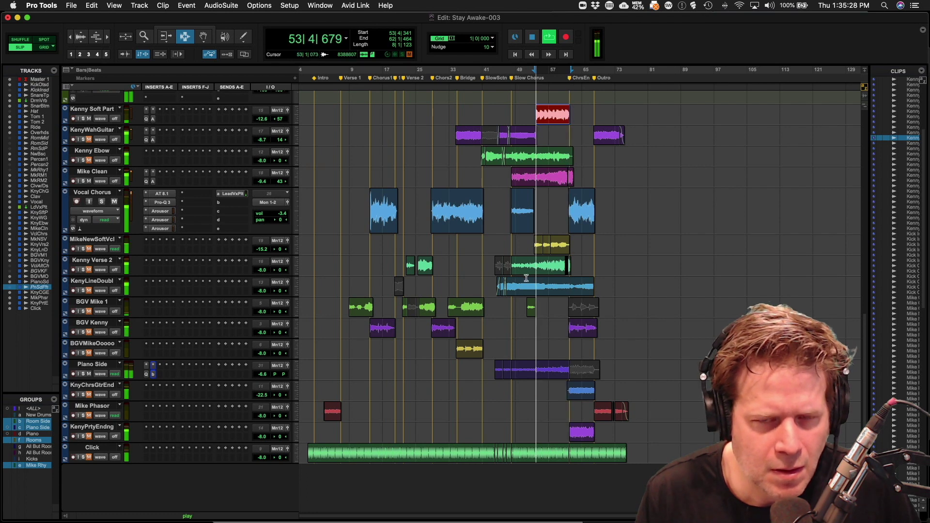
- Restart playback from about bar 60, just before the ending chorus, and set Snare Top's volume to -3.9 dB
key("space")
left_click(561, 225)
key("space")
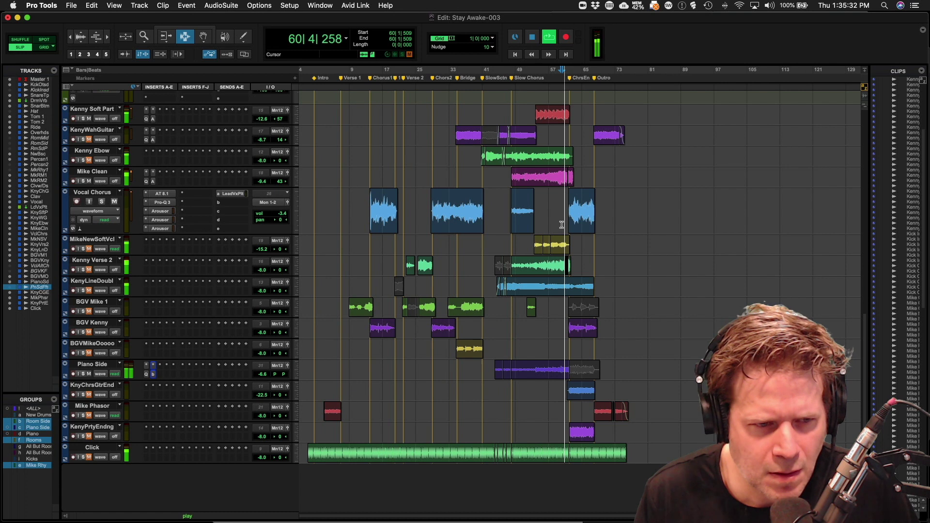
scroll(481, 284, "up", 10)
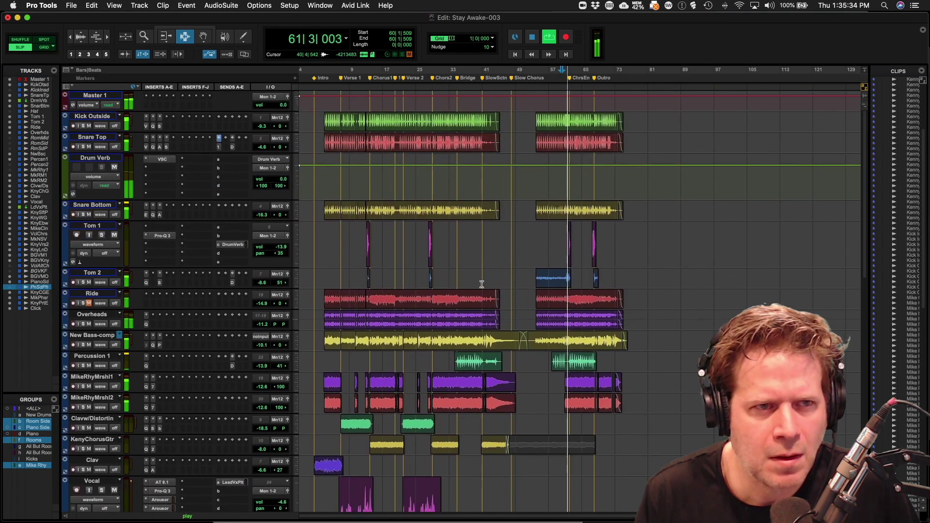
left_click(261, 147)
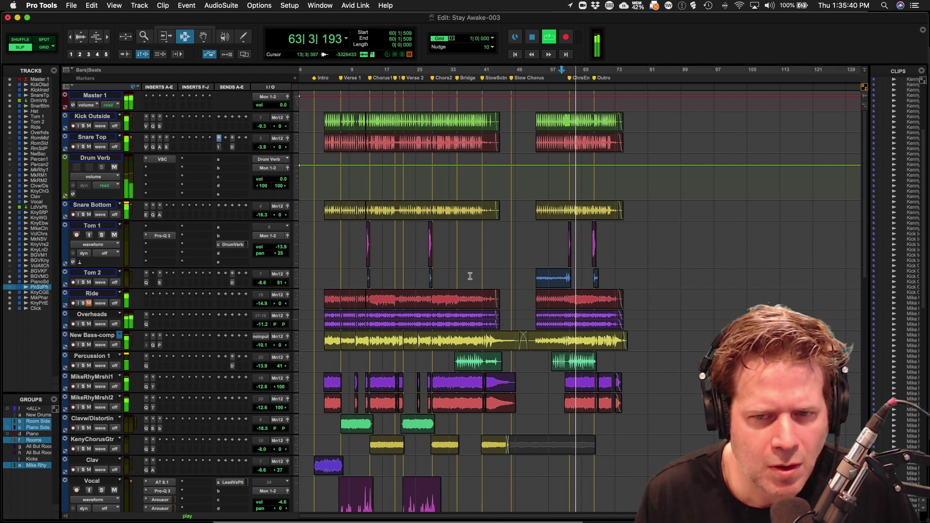
- Review the track list while the ending chorus plays and unmute the Mike Phasor track for the outro
scroll(467, 276, "down", 15)
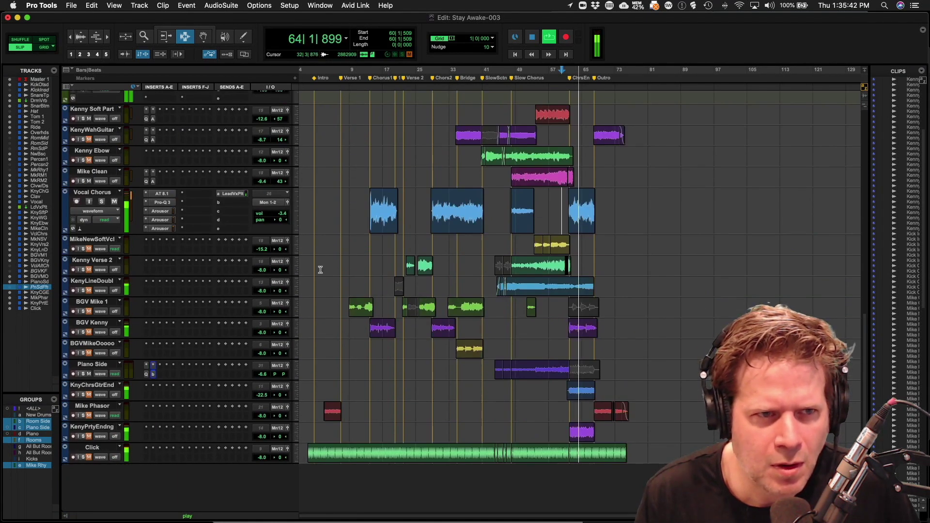
scroll(536, 279, "up", 15)
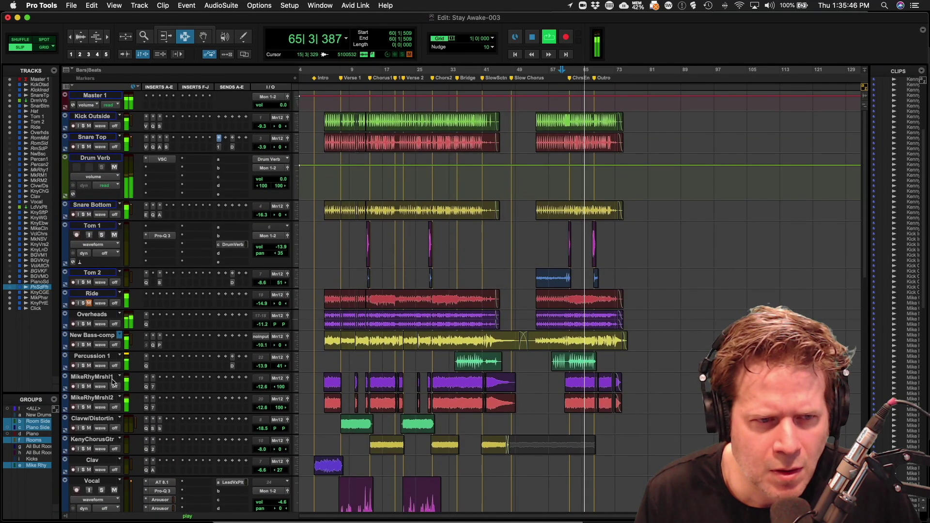
scroll(454, 357, "down", 15)
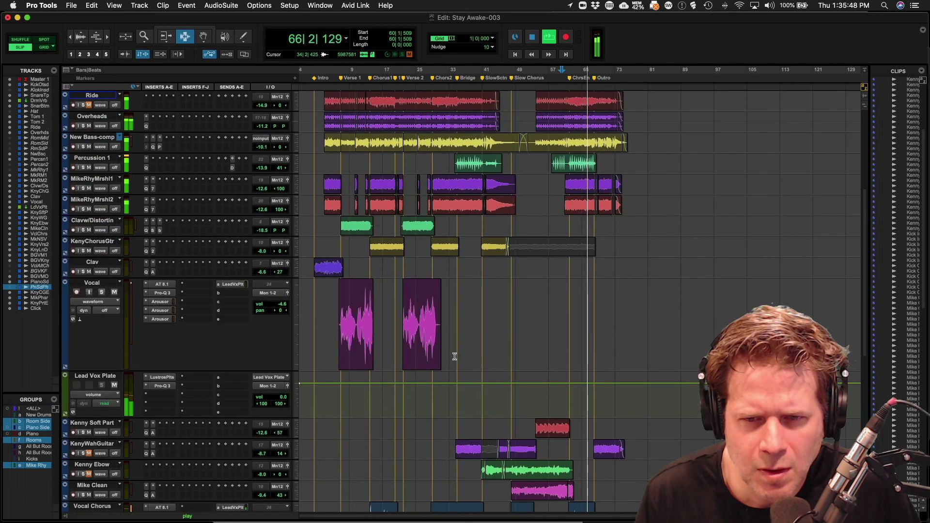
scroll(455, 357, "down", 5)
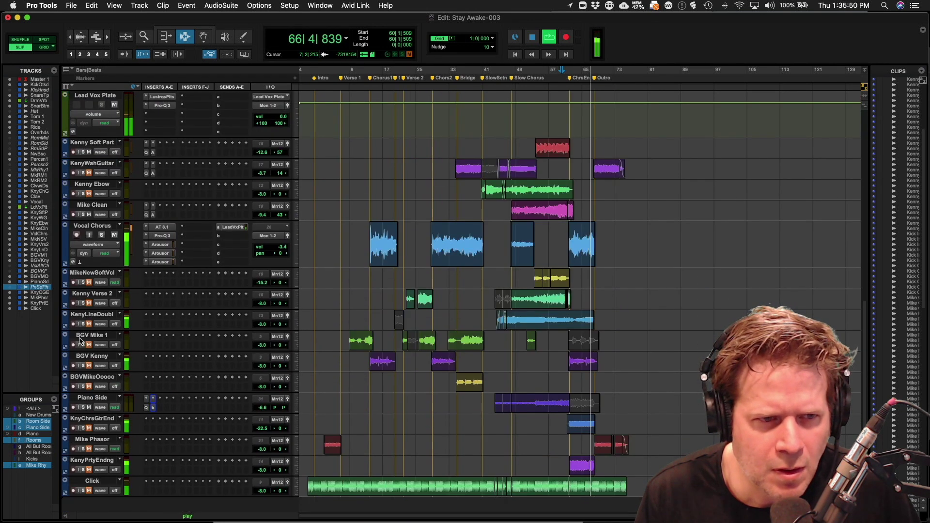
left_click(89, 324)
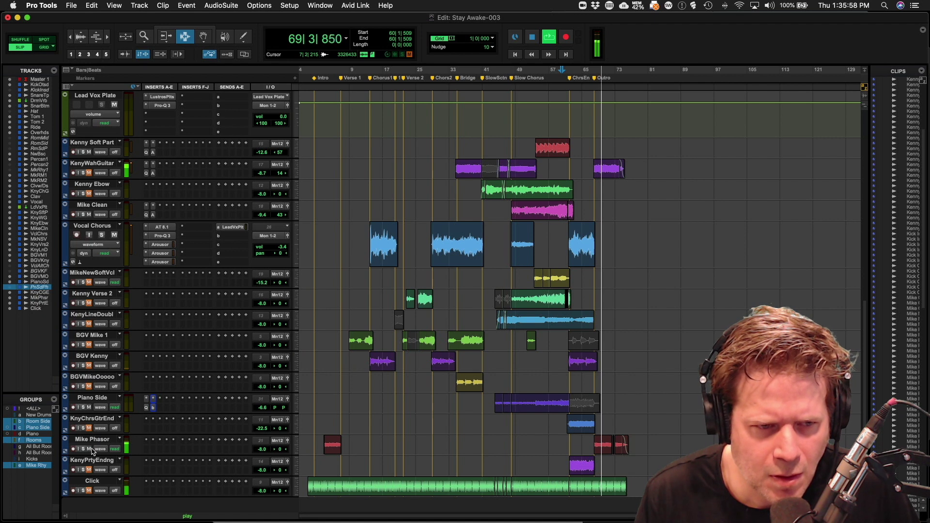
- Unmute and solo KenyPrtyEndng, playing from the start of its clip at the ending chorus
key("space")
left_click(569, 446)
double_click(98, 465)
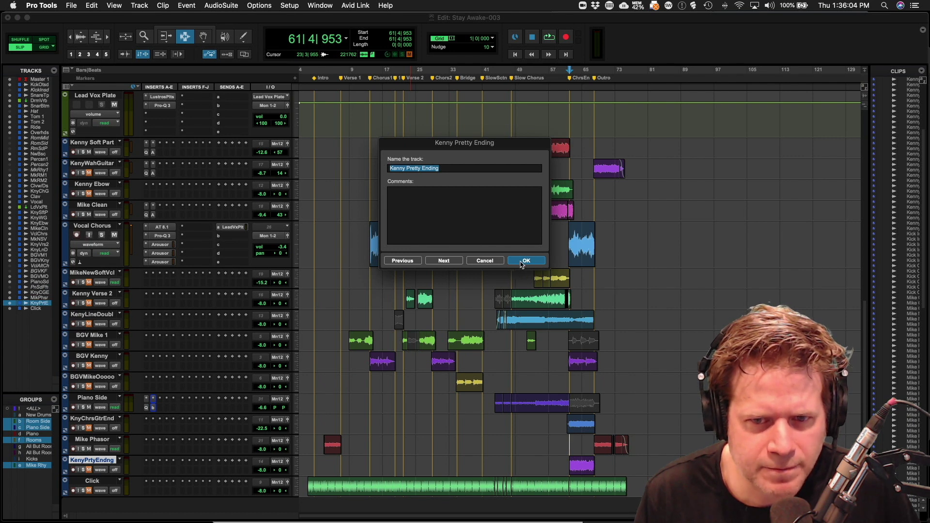
left_click(525, 261)
left_click(85, 470)
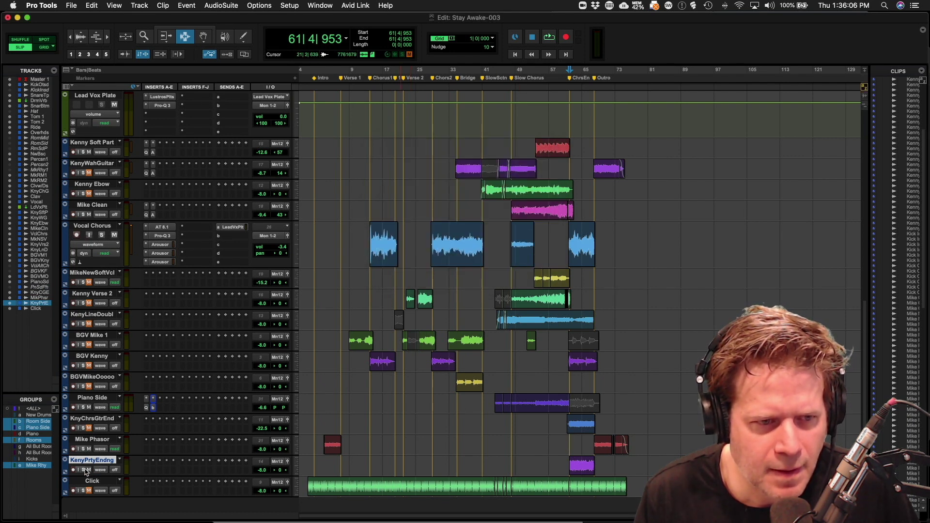
key("space")
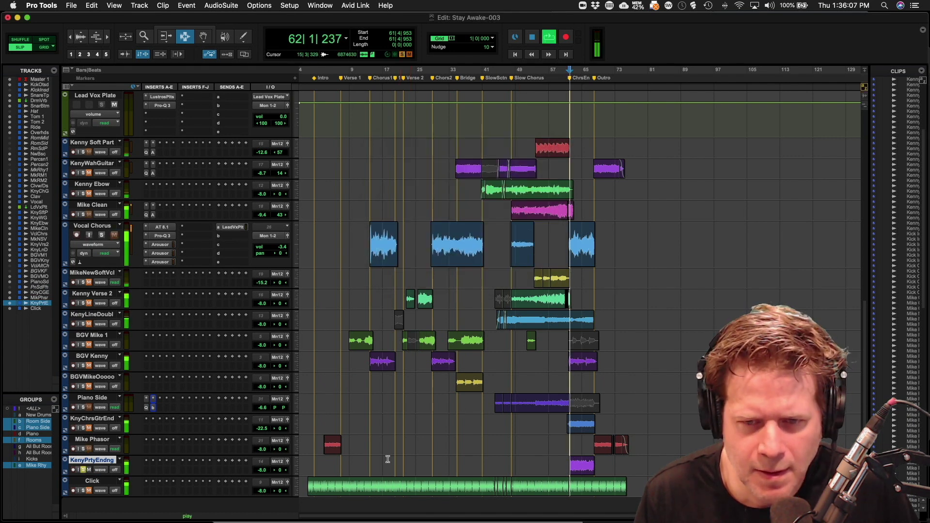
- Insert FabFilter Pro-Q 3 in KenyPrtyEndng's first insert slot and add a 24 dB/oct Low Cut at about 170 Hz
left_click(148, 461)
left_click(162, 439)
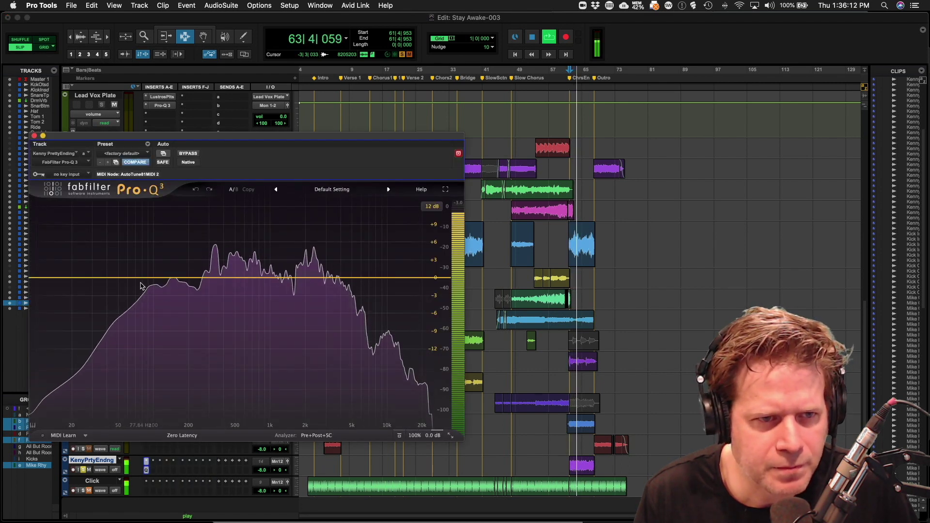
left_click_drag(141, 280, 138, 286)
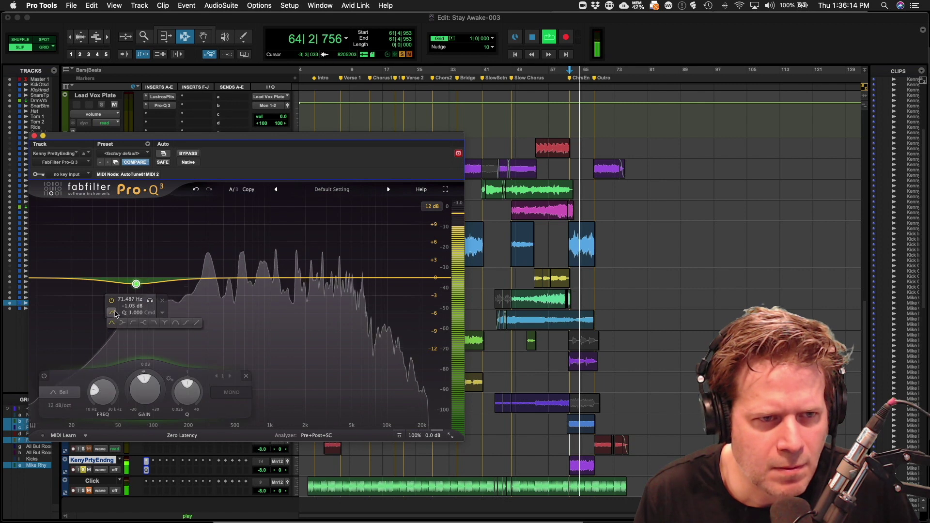
left_click(134, 322)
left_click_drag(117, 394, 118, 374)
left_click(63, 406)
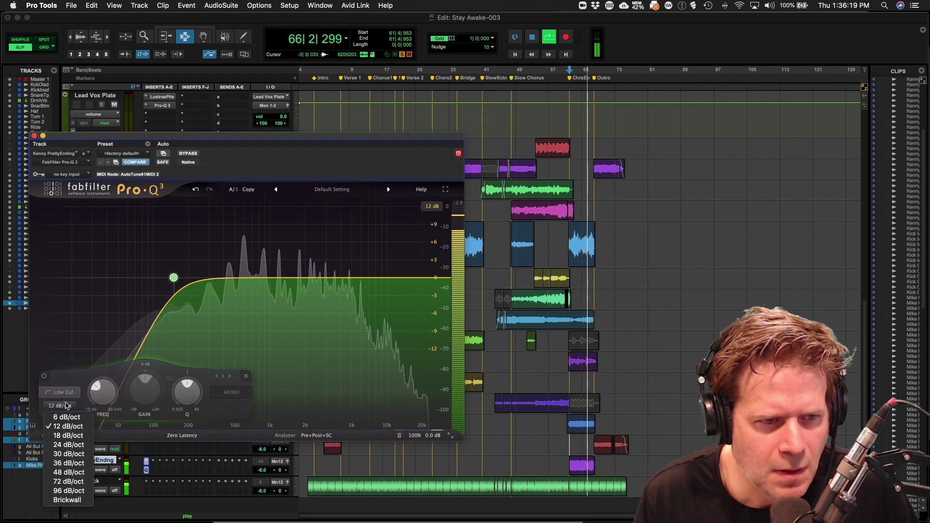
left_click(68, 445)
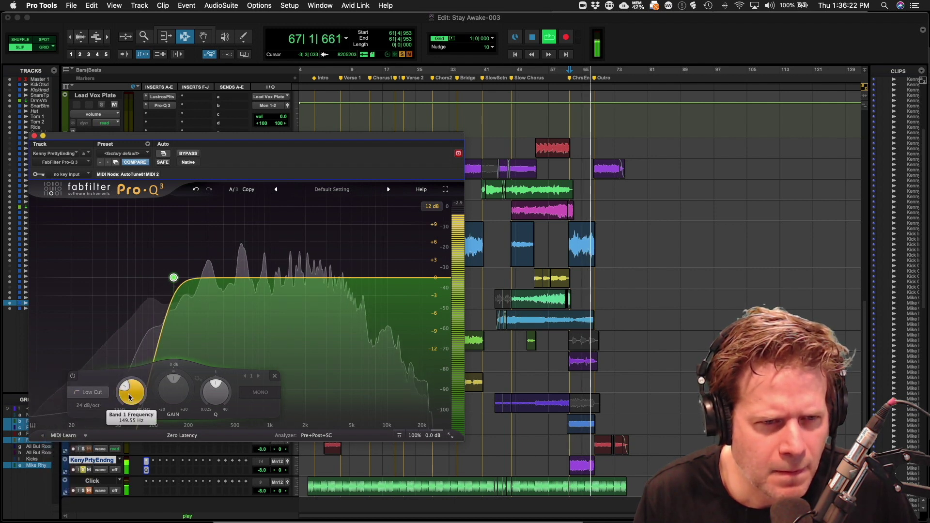
left_click_drag(133, 392, 135, 391)
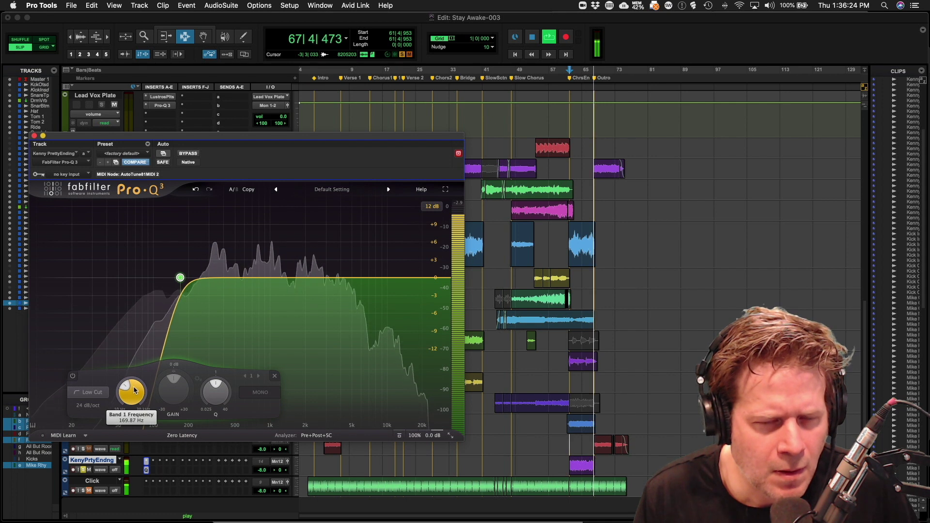
- Add a Bell boost of about 3 dB near 4 kHz and a 2.9 dB cut at about 759 Hz with Q 1.513
left_click_drag(329, 280, 344, 261)
left_click_drag(274, 279, 254, 295)
scroll(255, 291, "up", 2)
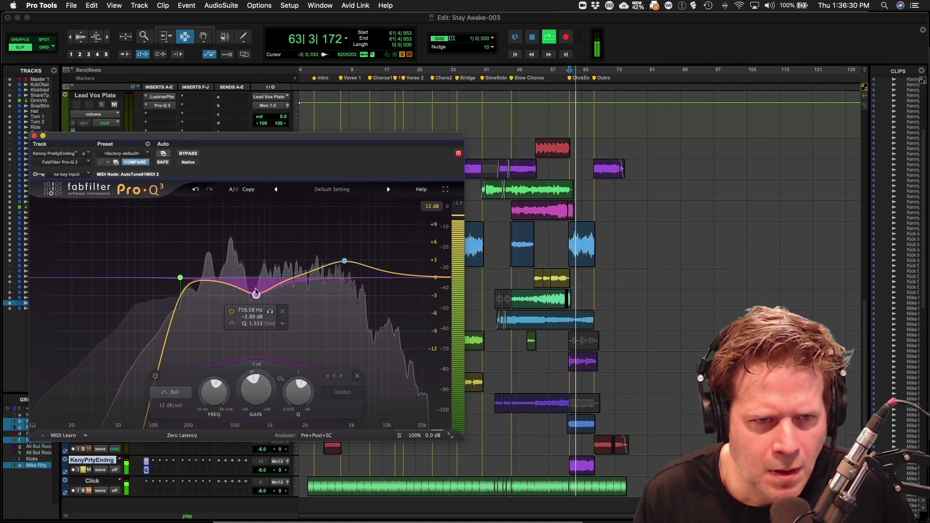
- Unsolo KenyPrtyEndng, close its EQ, pan the track 38 left and set its volume to -11.9 dB
left_click(83, 470)
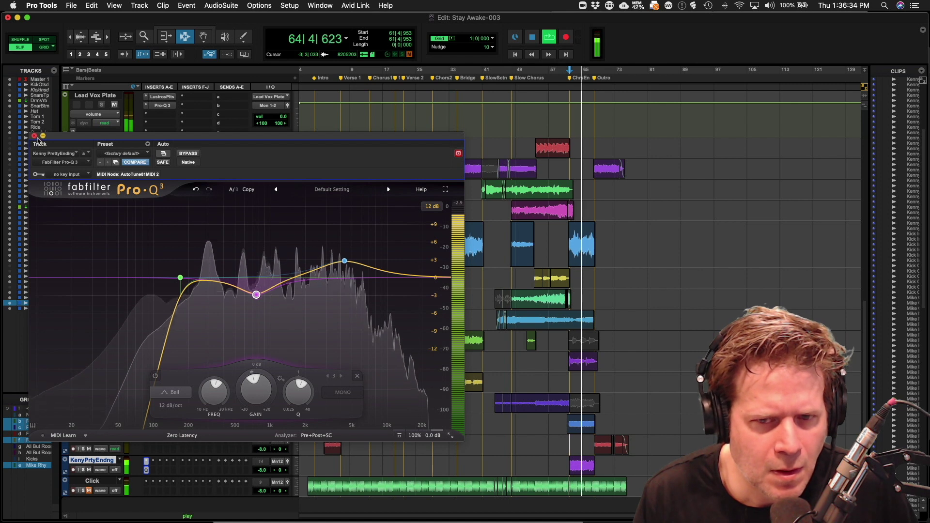
left_click(38, 140)
left_click(34, 136)
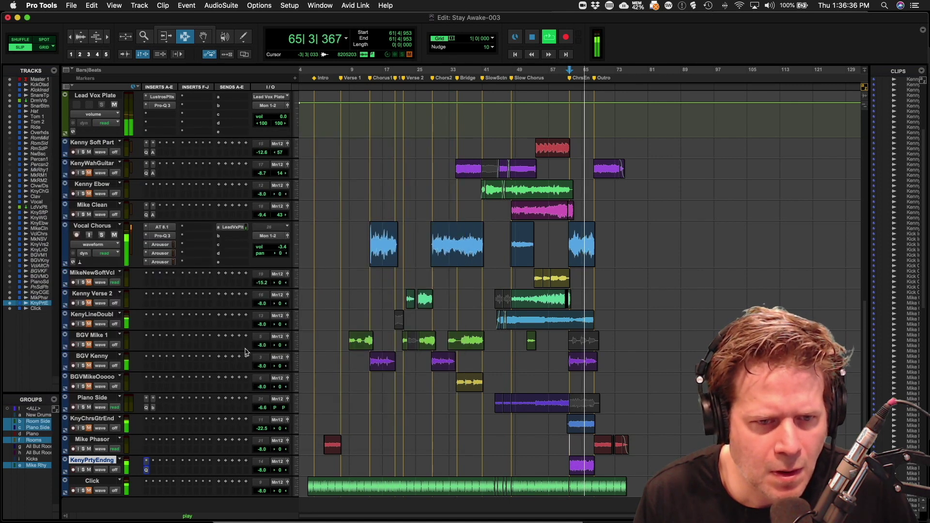
left_click_drag(279, 473, 264, 474)
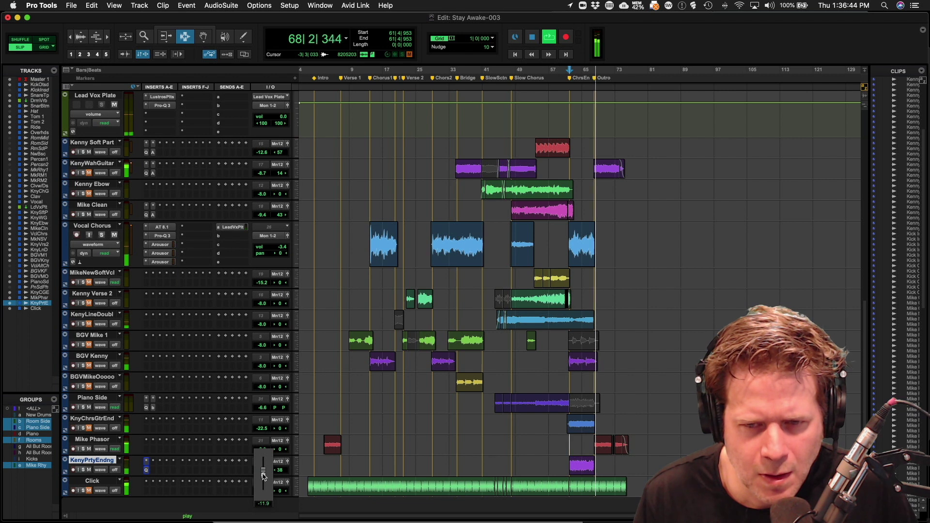
left_click_drag(264, 477, 264, 477)
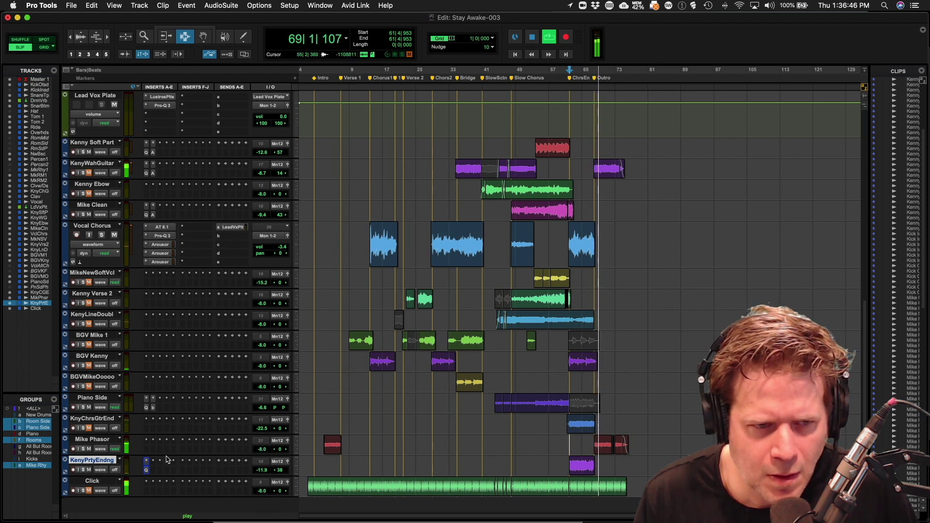
- Solo Mike Phasor, set its volume to -4.6 dB and insert FabFilter Pro-Q 3 in its first slot with playback stopped
left_click(83, 450)
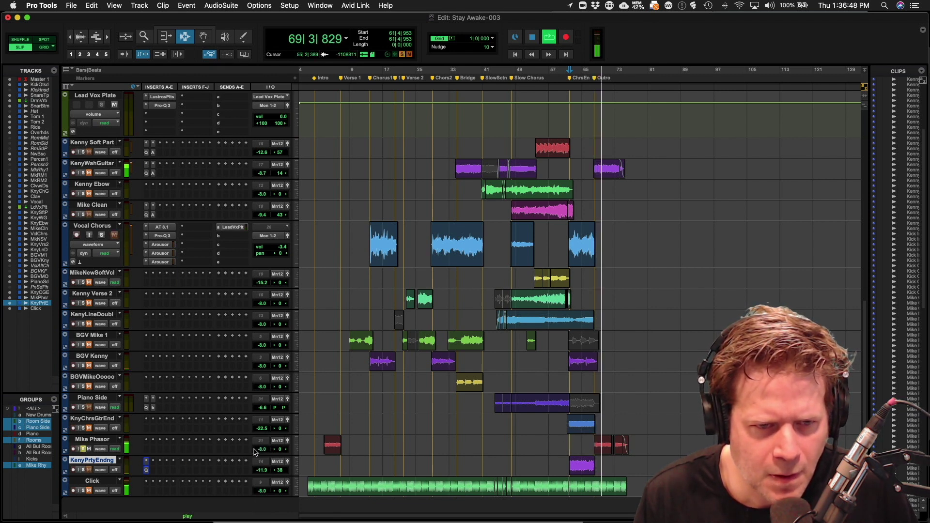
left_click_drag(262, 450, 265, 451)
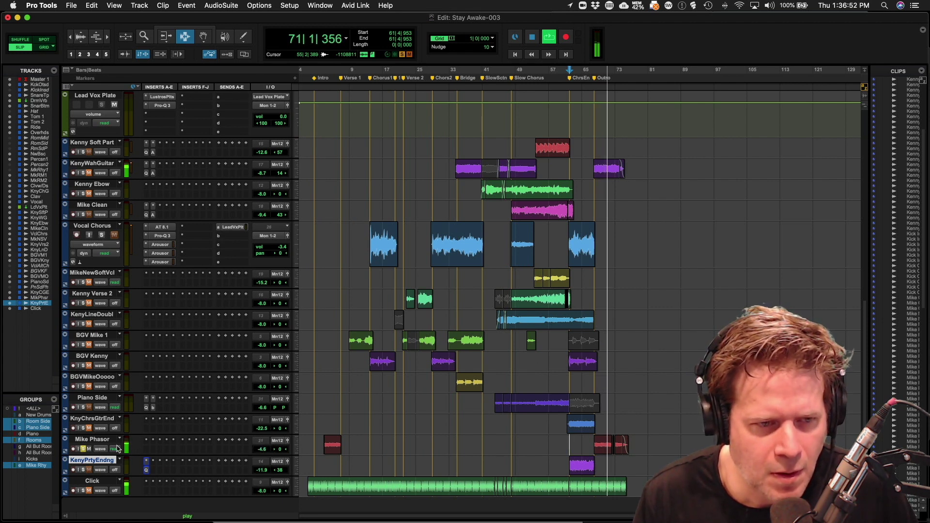
key("space")
left_click(147, 441)
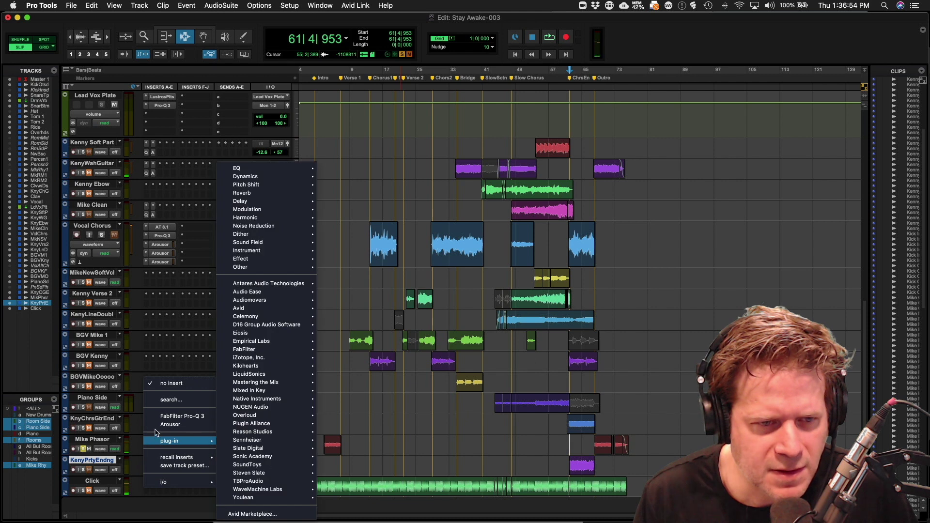
left_click(166, 419)
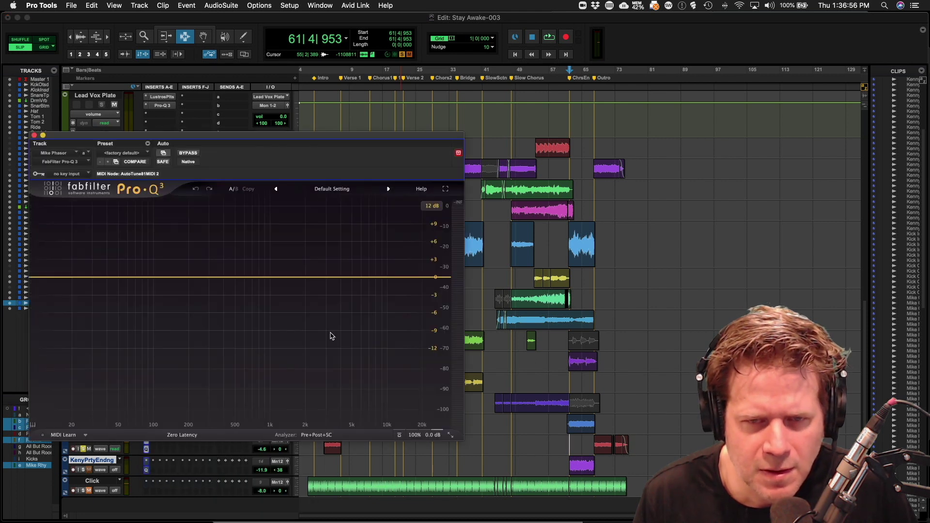
- Play Mike Phasor's first outro clip and add a 12 dB/oct Low Cut at about 55 Hz to its EQ
key("space")
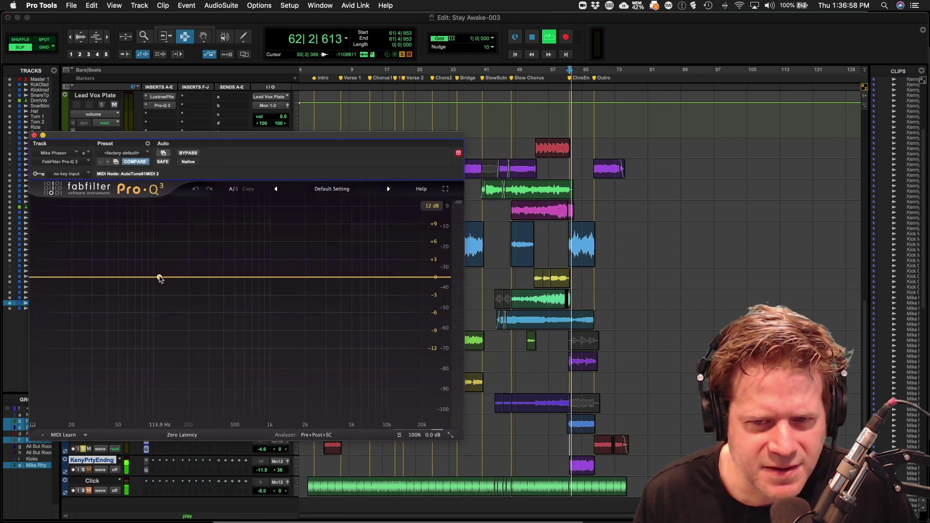
key("space")
double_click(597, 441)
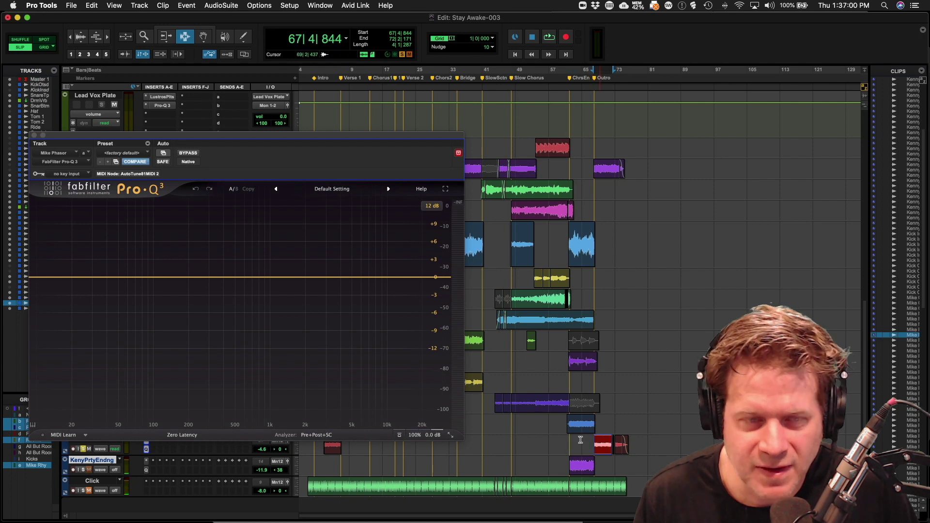
key("space")
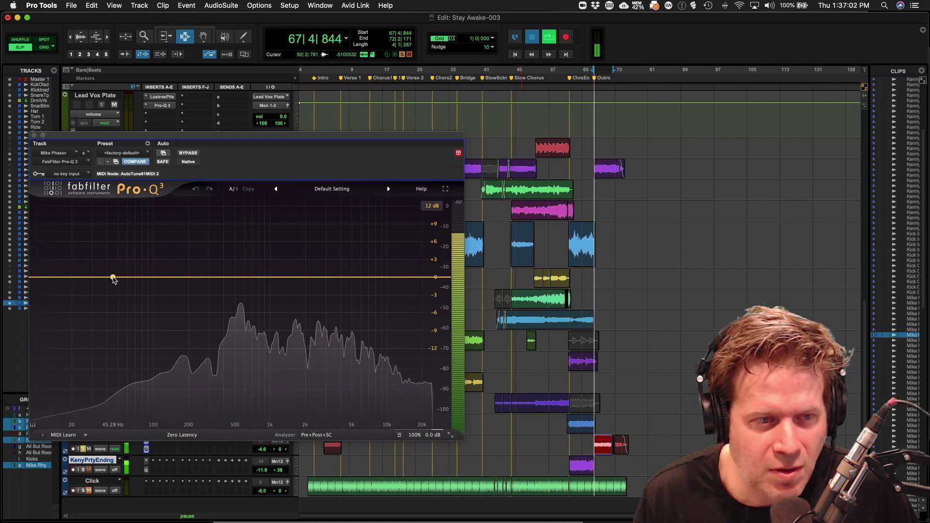
left_click(120, 276)
left_click_drag(121, 276, 122, 291)
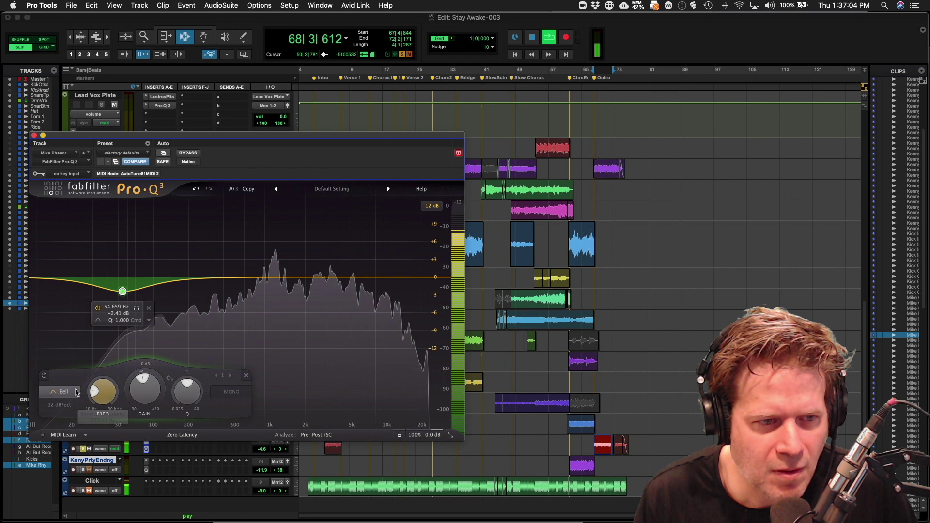
left_click(60, 391)
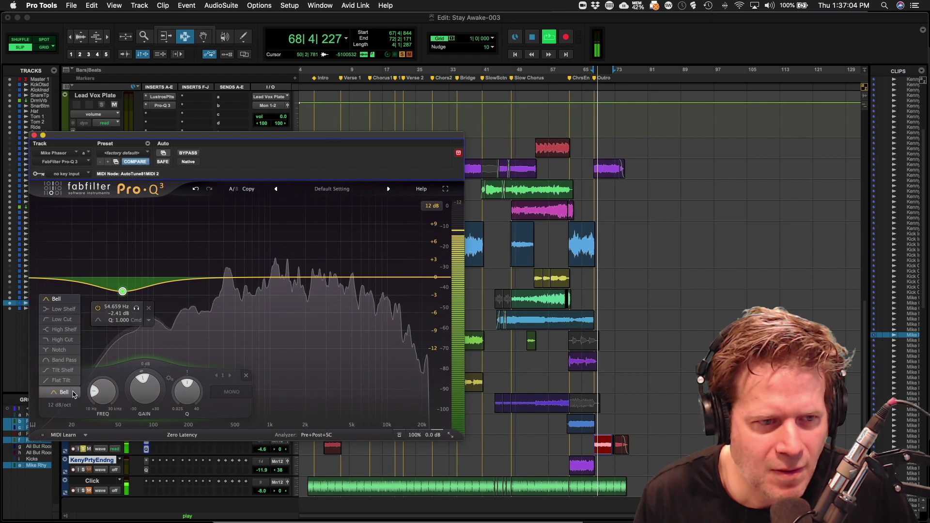
left_click(62, 319)
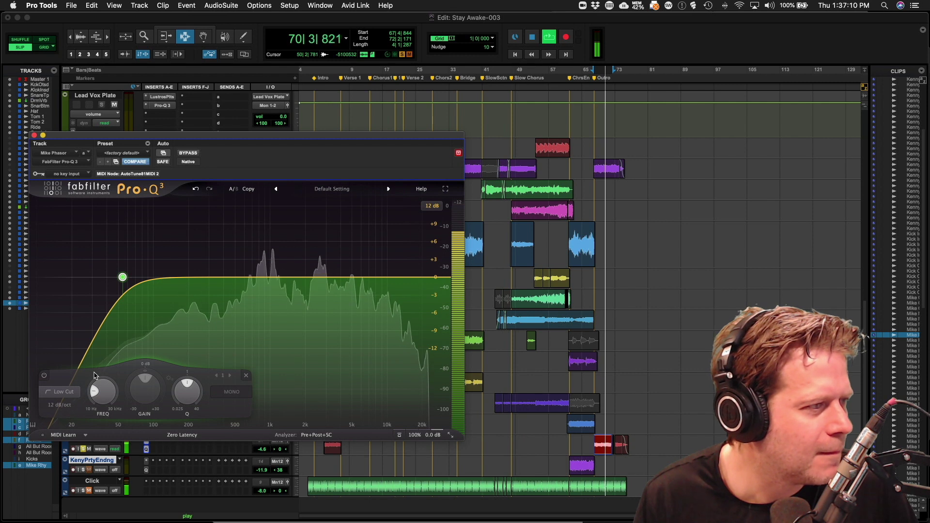
- Steepen Mike Phasor's Low Cut to 24 dB/oct, raise its frequency to about 128 Hz and audition the result
key("space")
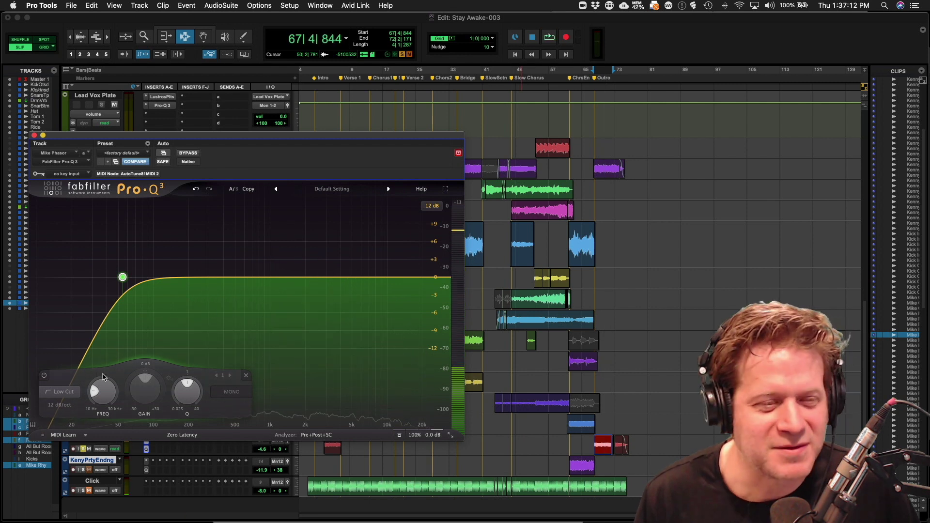
left_click(67, 405)
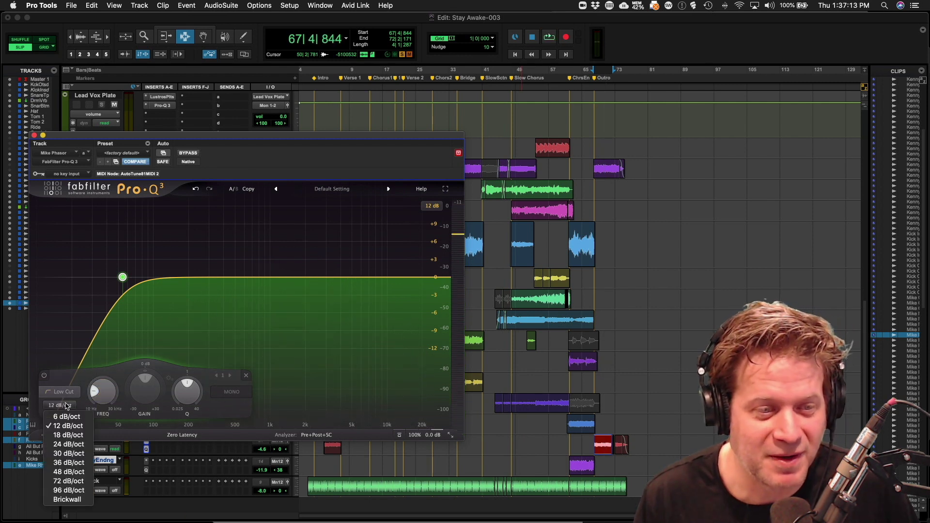
left_click(68, 444)
left_click_drag(105, 398, 110, 381)
key("space")
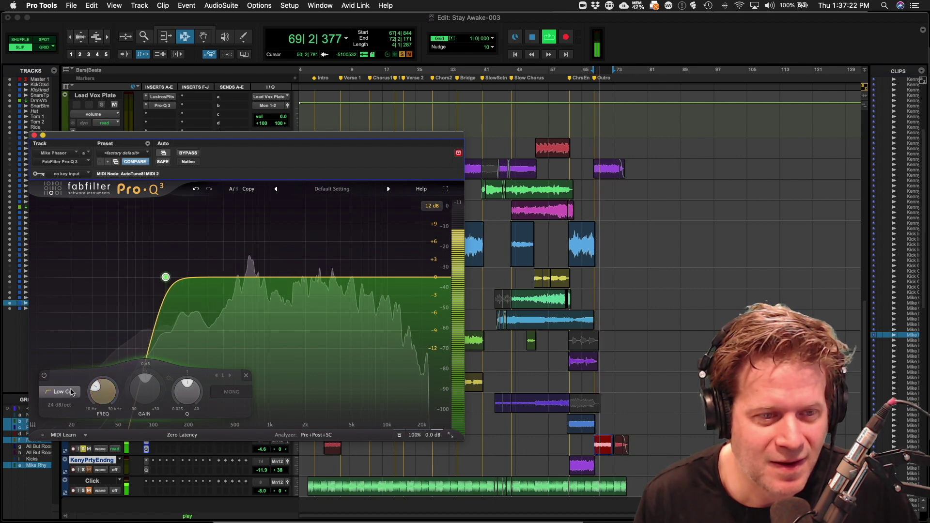
key("space")
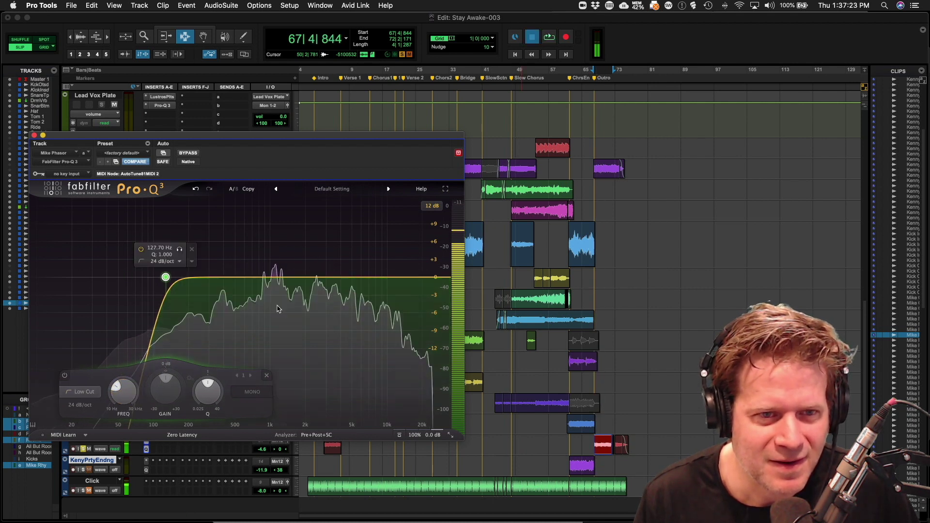
- Add a Bell cut of about 2.2 dB near 720 Hz and a Bell boost of about 1.85 dB at 5850 Hz
left_click(256, 279)
left_click_drag(256, 279, 255, 296)
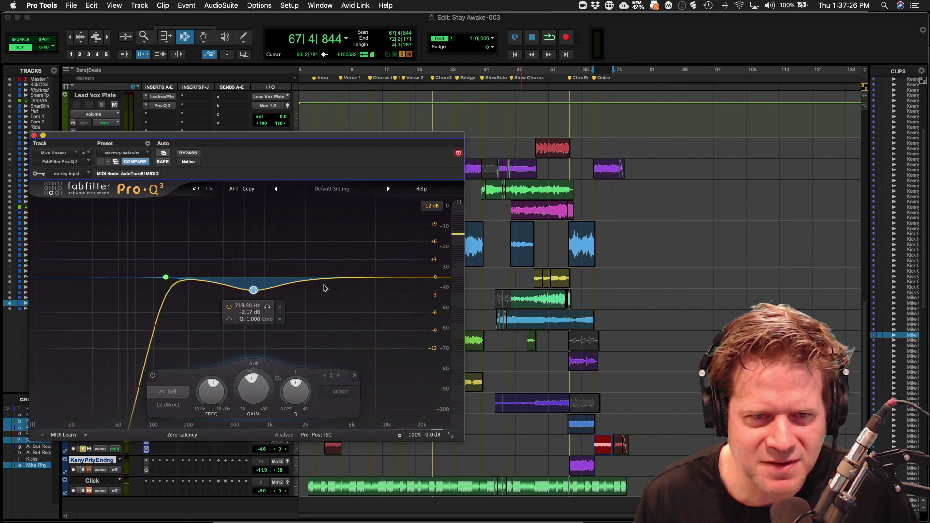
key("space")
left_click_drag(323, 280, 360, 266)
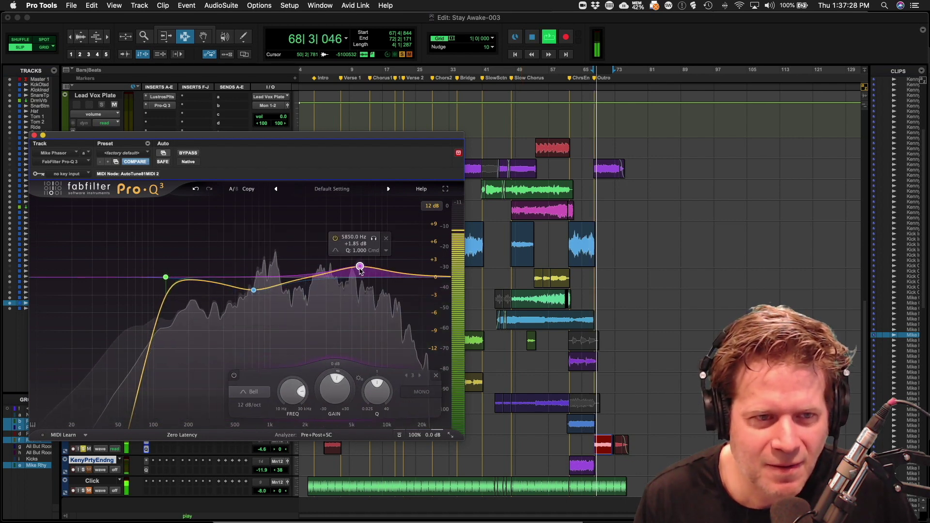
- Close Mike Phasor's EQ, unsolo the track and play the full mix around the outro and the ending chorus
left_click(34, 135)
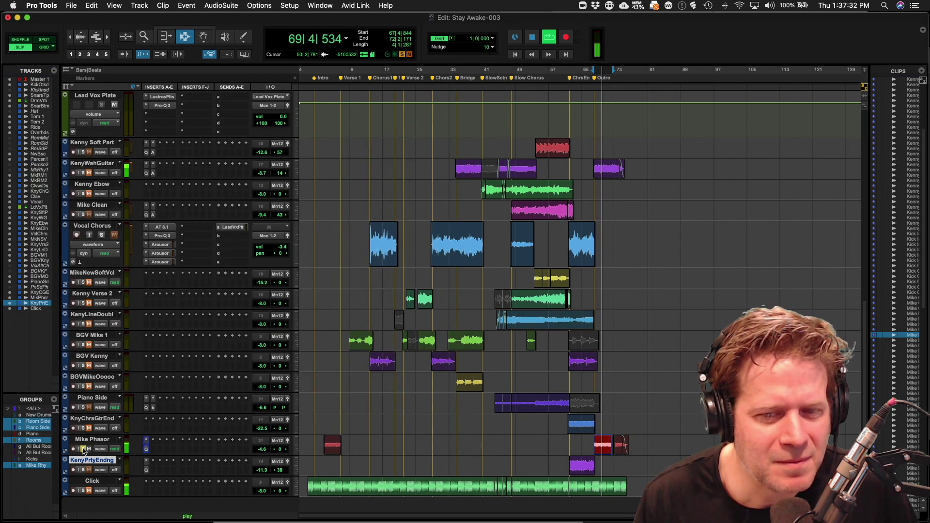
left_click(605, 429)
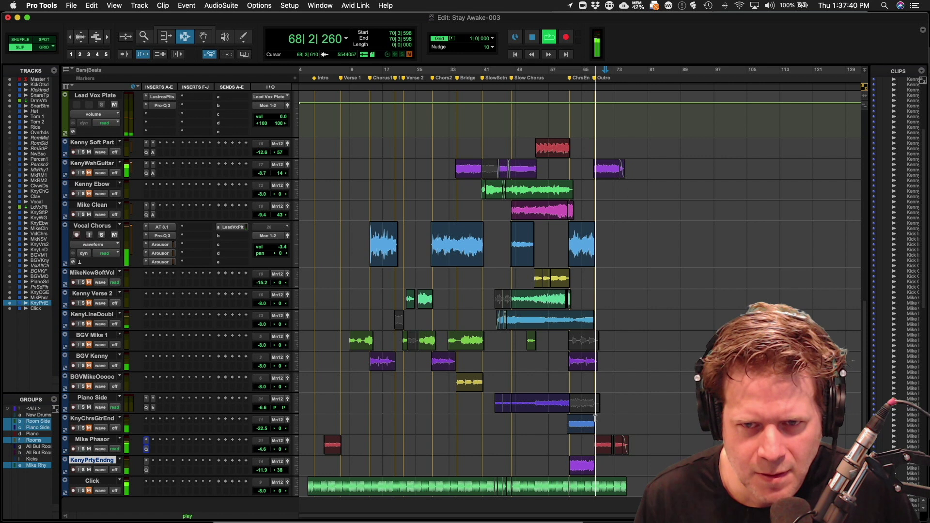
key("space")
left_click(565, 365)
key("space")
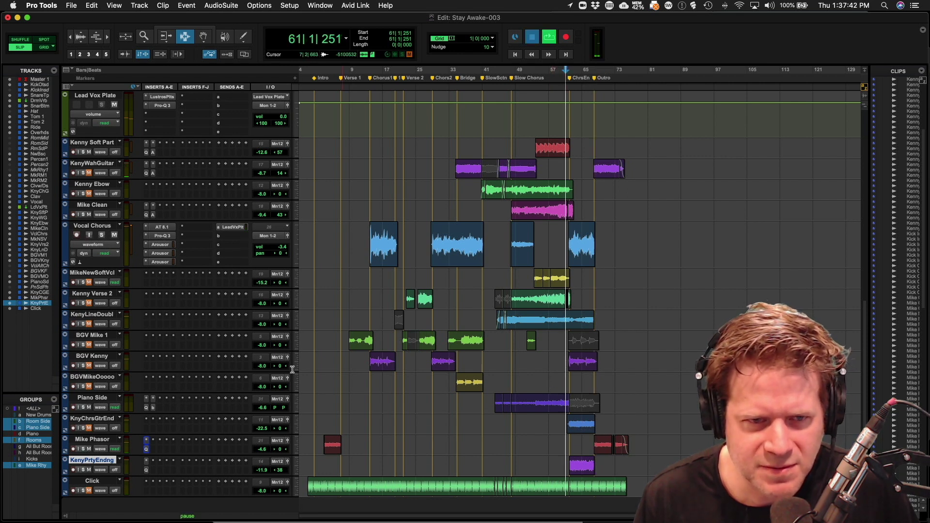
- Play BGV Kenny's Chorus 1 clip, solo the track and insert FabFilter Pro-Q 3 in its second slot with playback stopped
double_click(372, 364)
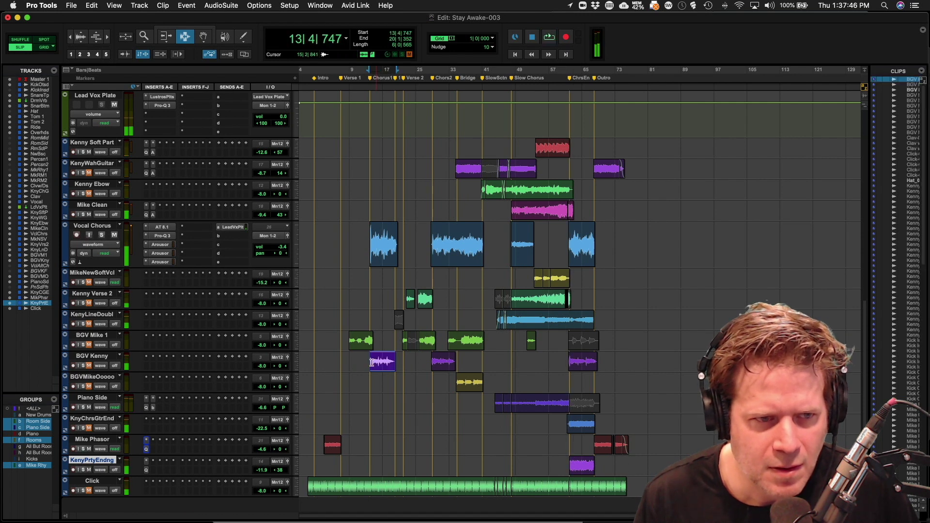
key("space")
left_click(83, 366)
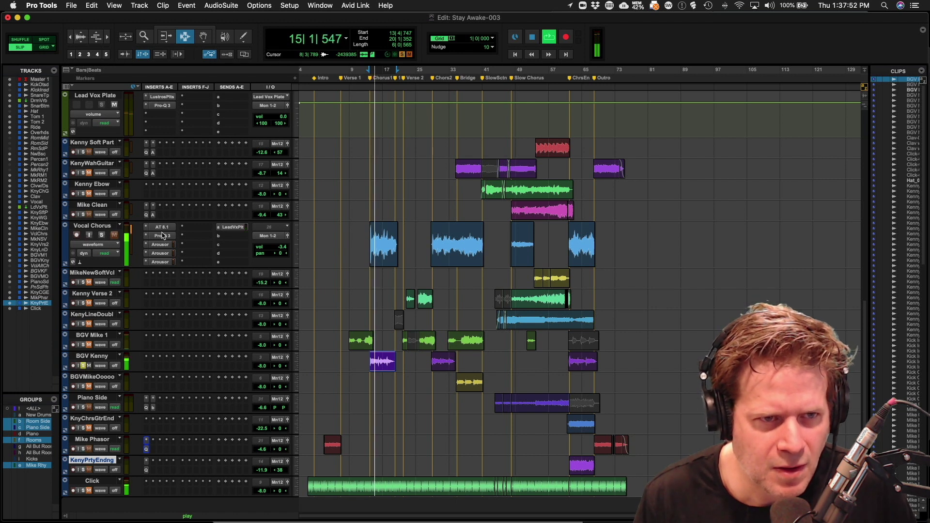
key("space")
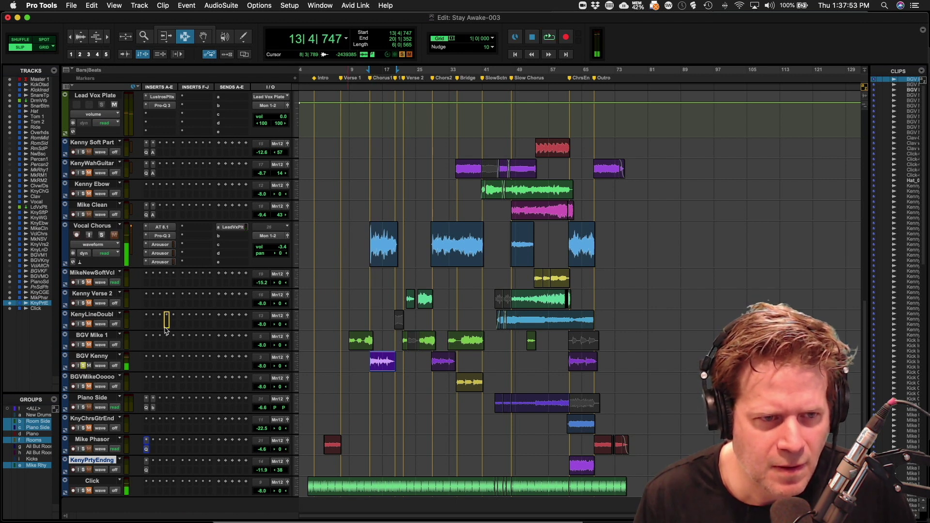
left_click(153, 359)
left_click(187, 333)
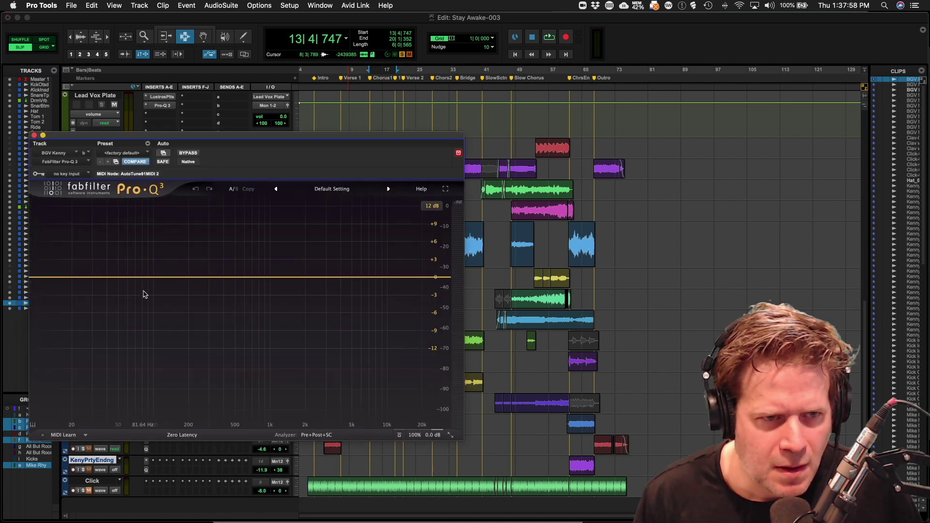
- Play the BGV Kenny clip and add a 24 dB/oct Low Cut at about 145 Hz to its EQ
key("space")
left_click(139, 281)
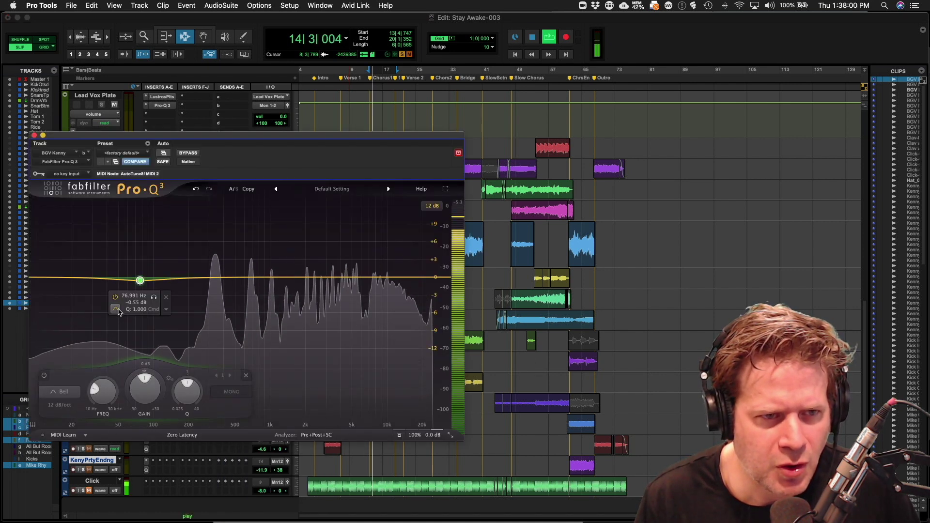
left_click(138, 320)
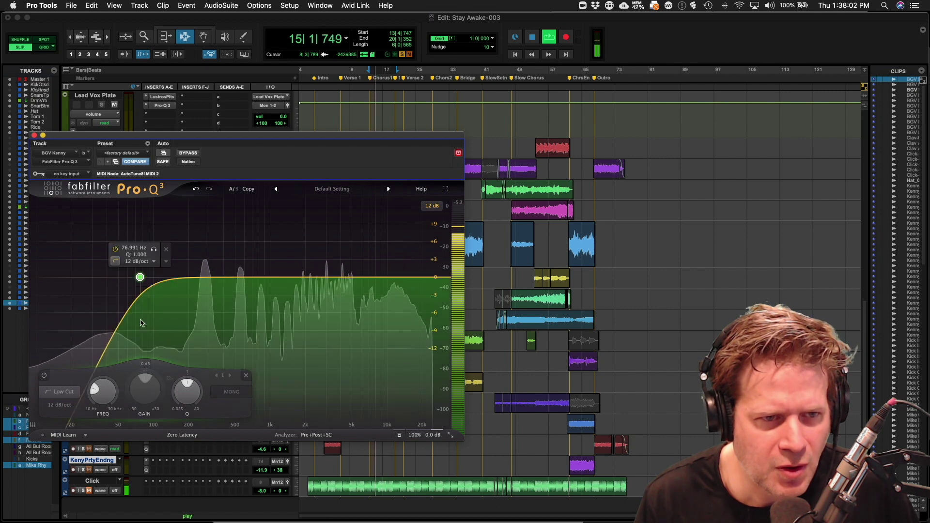
left_click(60, 405)
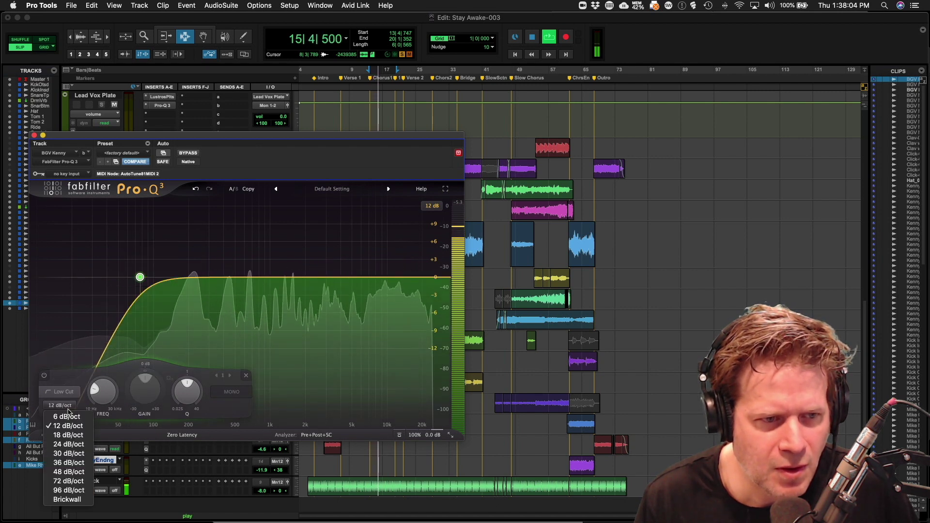
left_click(68, 444)
left_click_drag(103, 397, 114, 382)
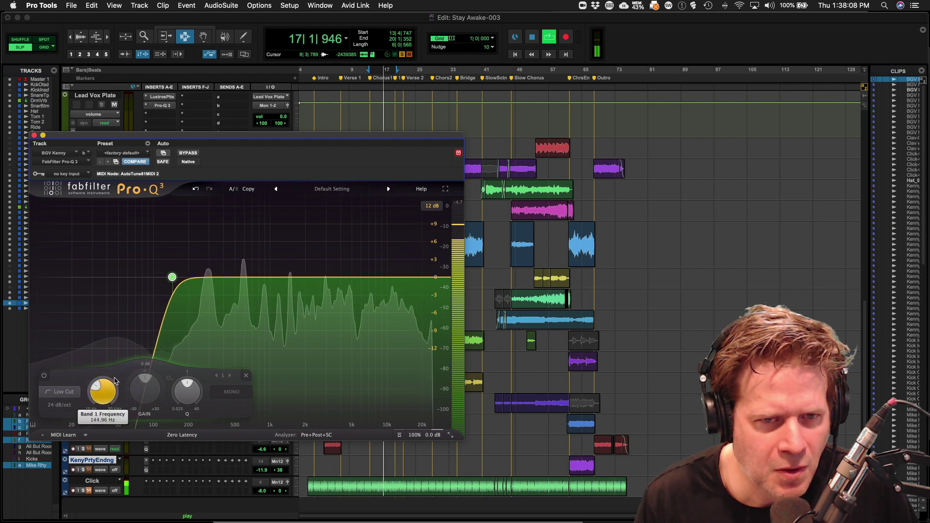
- Add a Bell cut of about 2 dB near 1 kHz and a 1.49 dB boost near 16 kHz, and close the EQ
left_click_drag(258, 268, 268, 295)
left_click_drag(372, 279, 409, 271)
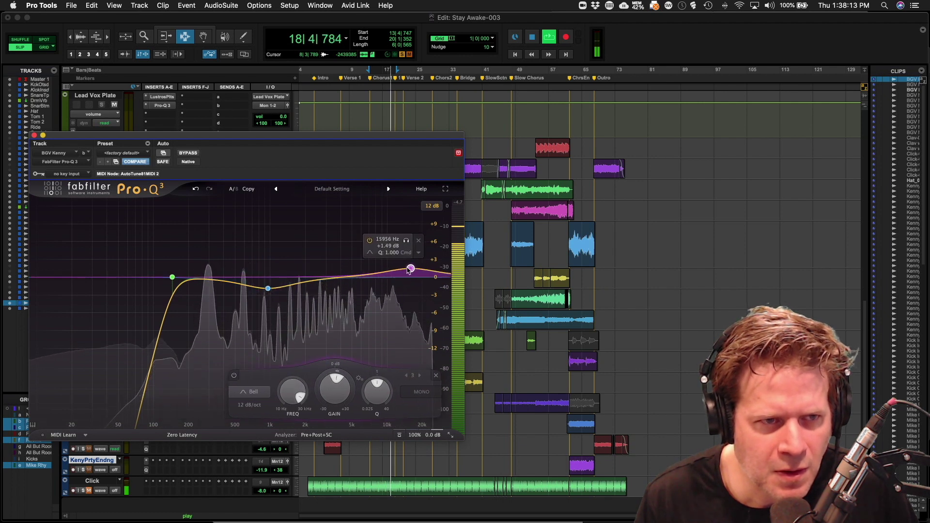
left_click_drag(29, 139, 29, 138)
left_click(34, 134)
- Insert Arousor in BGV Kenny's third slot, set its ratio to 4:1 and input to -4.80 dB, close it and check the volume fader
key("space")
left_click(159, 357)
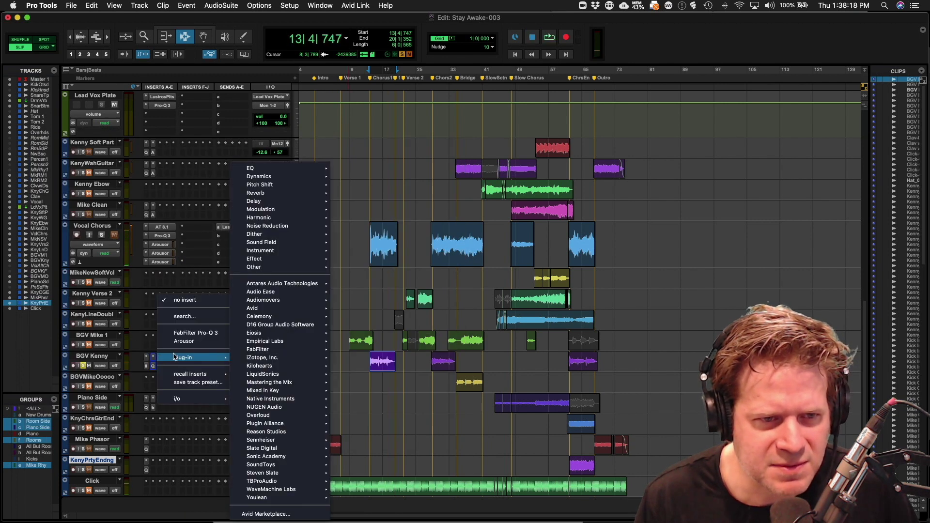
left_click(188, 344)
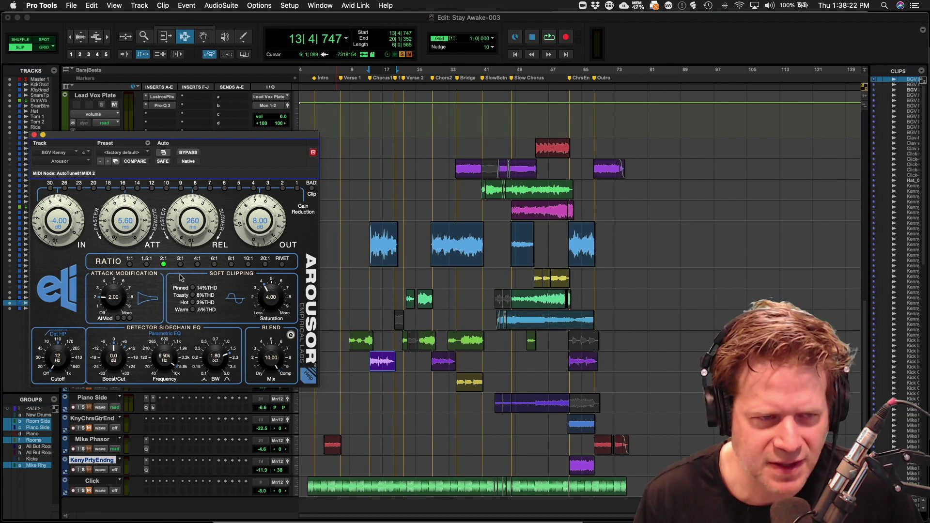
key("space")
left_click_drag(55, 232, 54, 234)
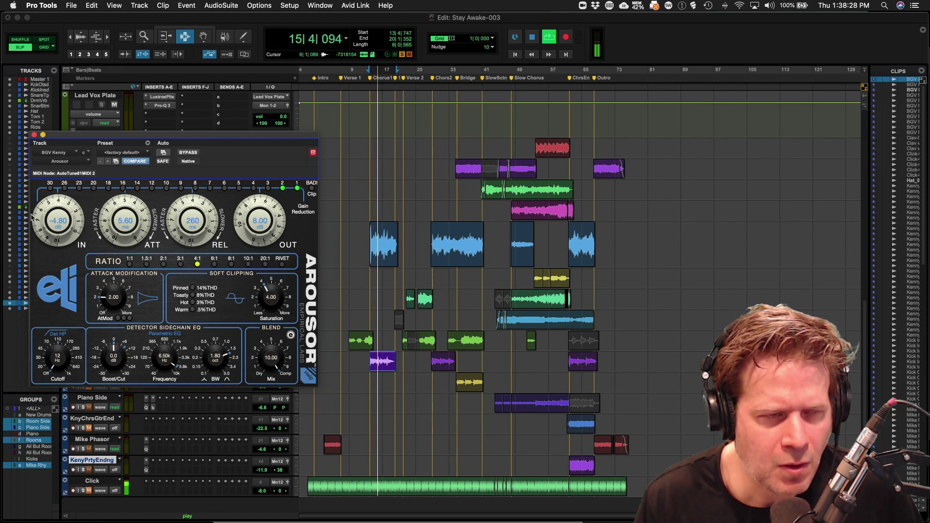
left_click(34, 135)
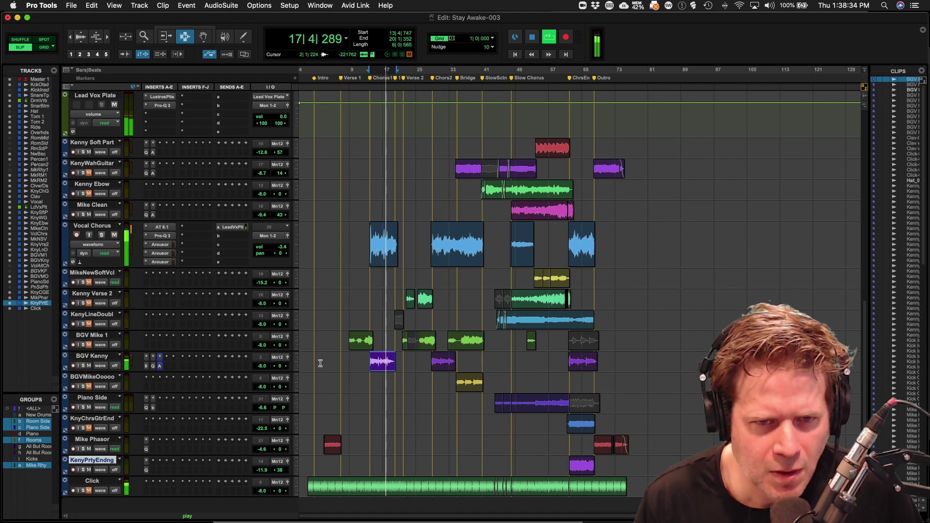
left_click(259, 371)
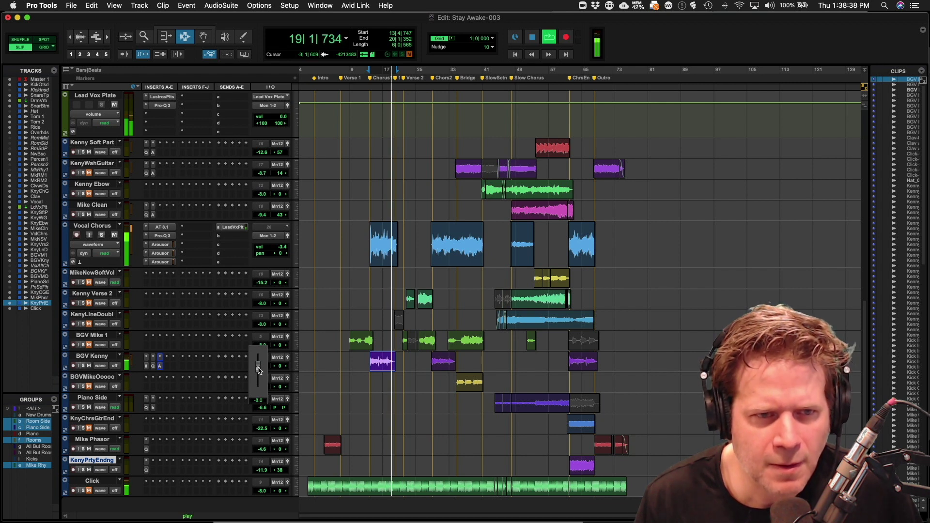
- Play the mix from the start of Verse 2, solo Kenny Verse 2 and stop playback
left_click(405, 282)
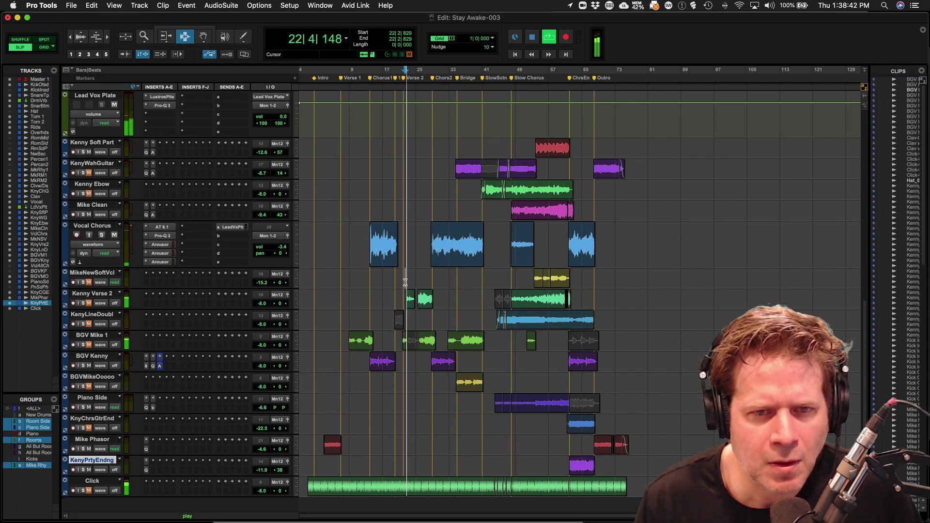
key("super+bracketright")
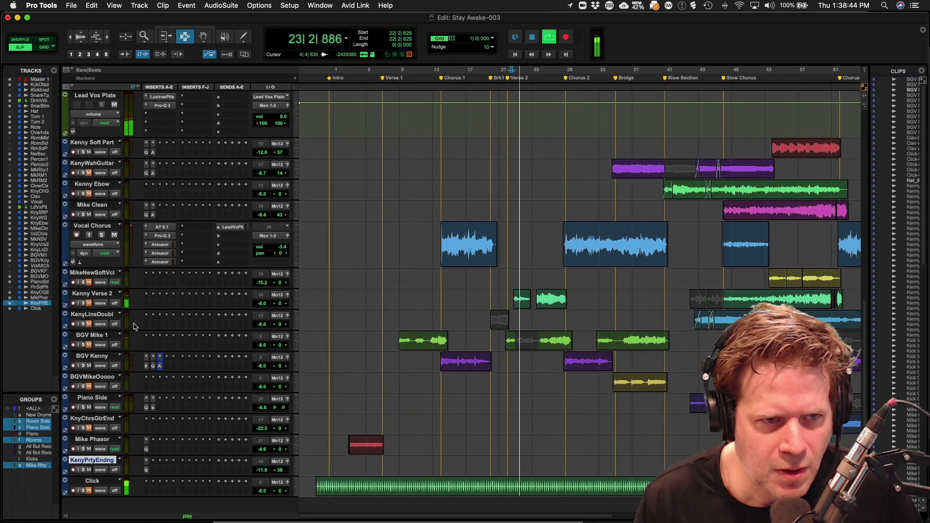
left_click(89, 303)
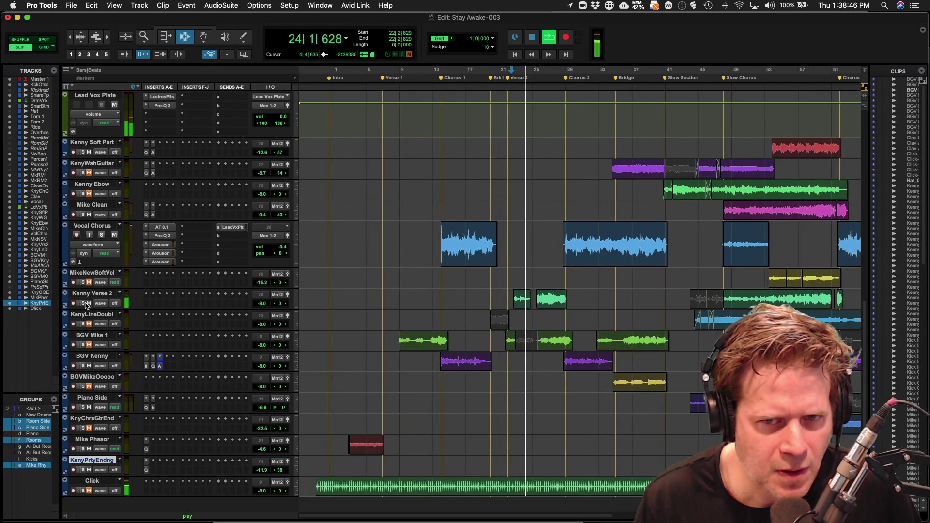
key("space")
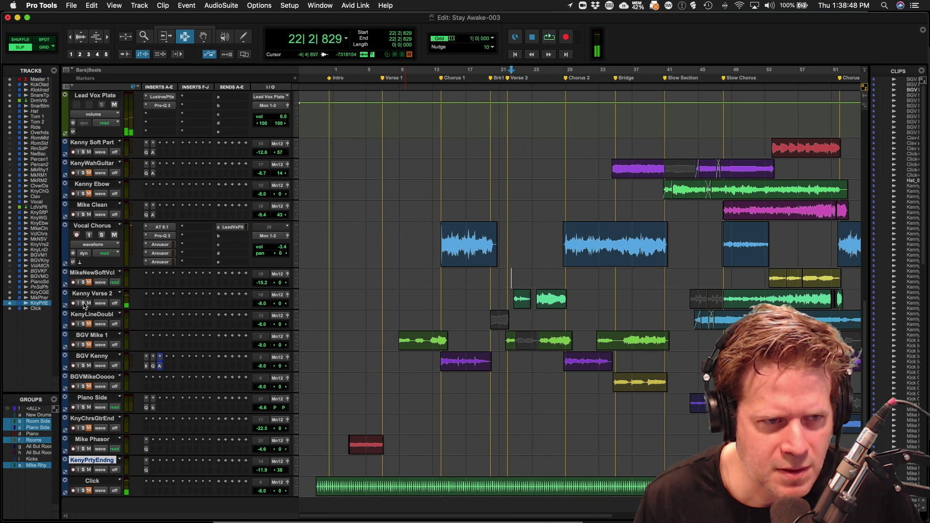
- Play Kenny Verse 2's second clip and insert FabFilter Pro-Q 3 in the track's first slot
double_click(544, 304)
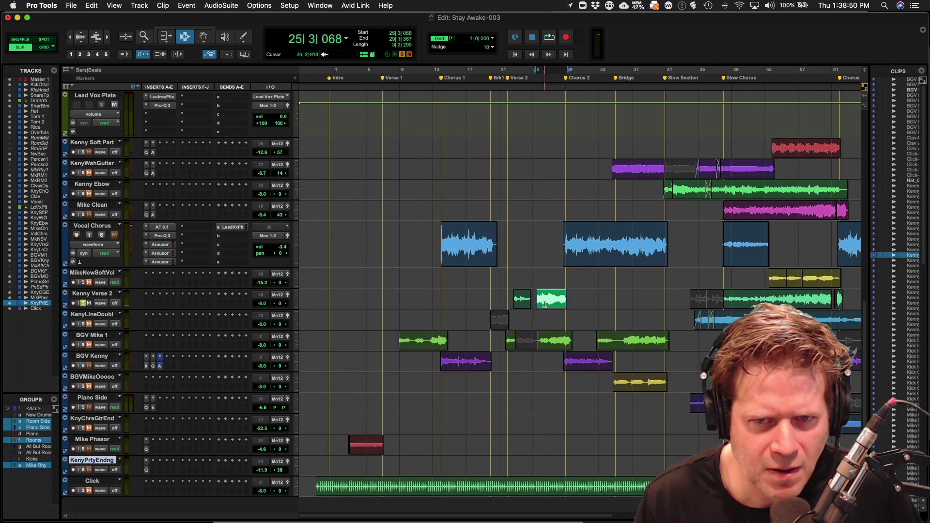
key("space")
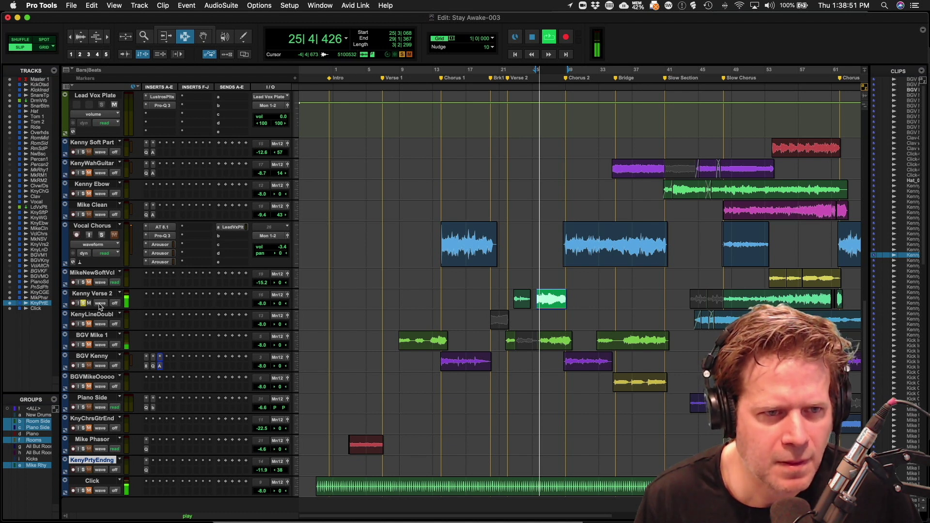
left_click(147, 294)
left_click(180, 273)
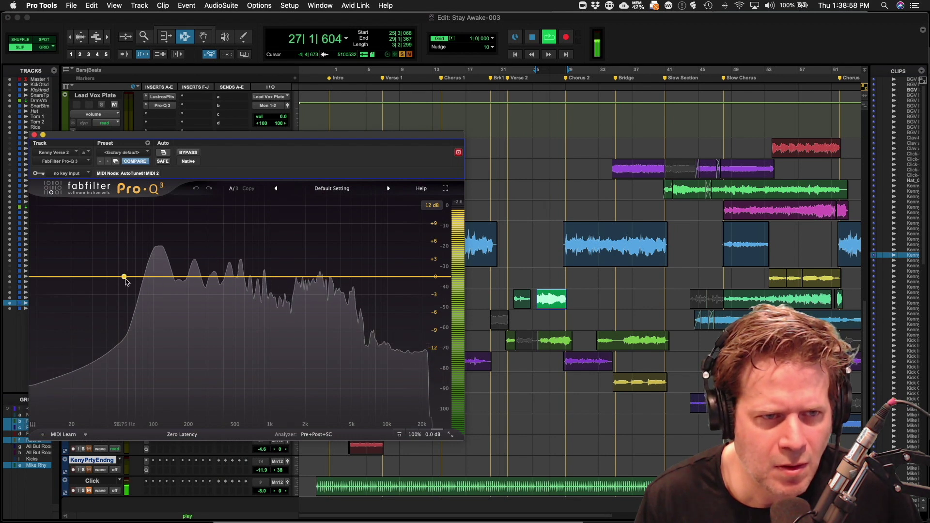
- Add a 12 dB/oct Low Cut at about 109 Hz and a Bell cut of about 1.95 dB near 499 Hz to Kenny Verse 2
left_click_drag(125, 282, 131, 283)
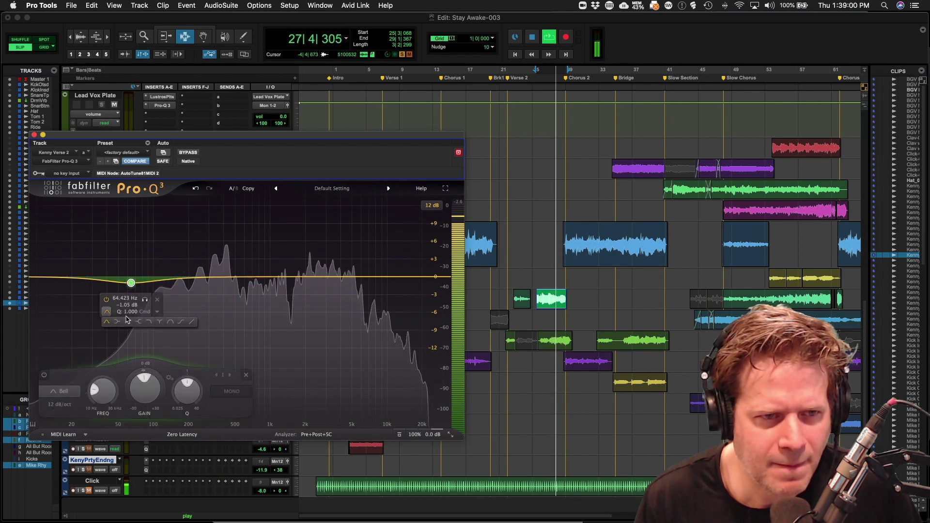
left_click(127, 321)
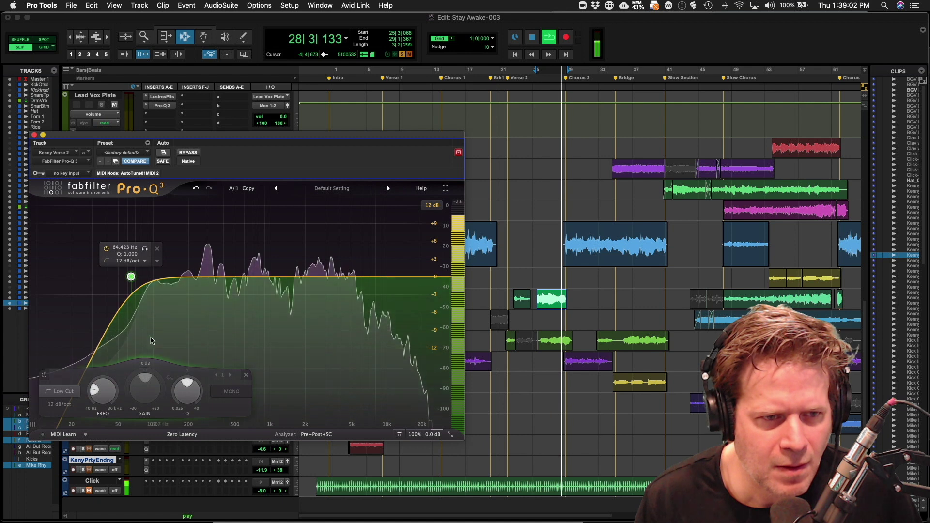
left_click_drag(107, 391, 113, 378)
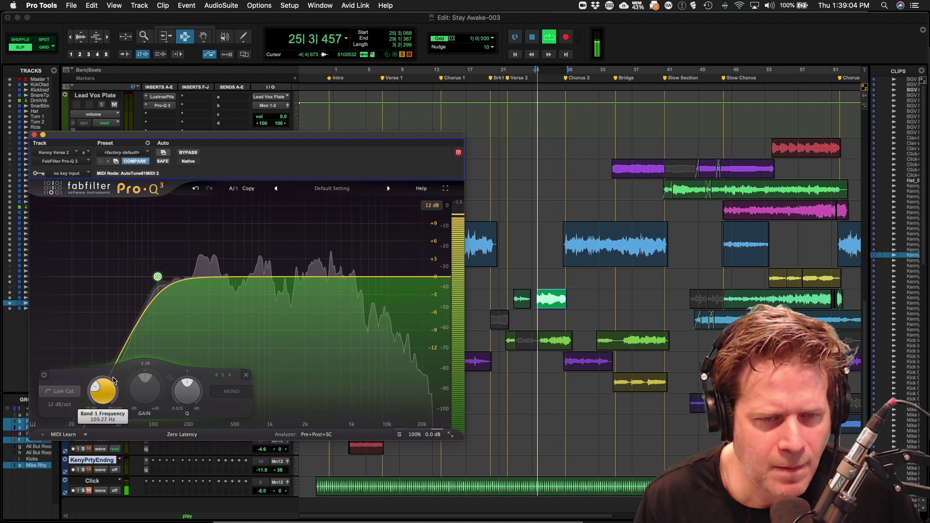
mouse_move(240, 279)
left_mouse_down()
mouse_move(241, 262)
mouse_move(236, 288)
left_mouse_up()
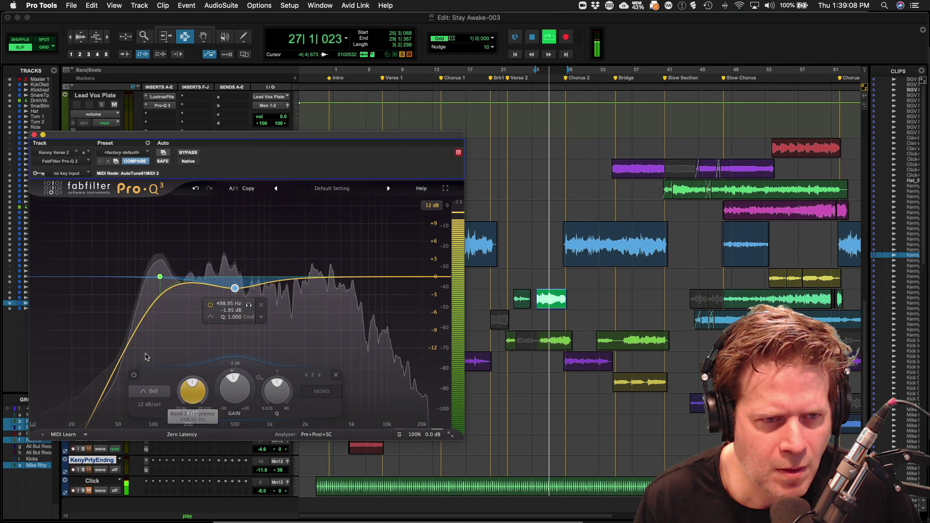
- Move Kenny Verse 2's Low Cut to about 129 Hz at 24 dB/oct, add a slight Bell boost above 3 kHz and close Pro-Q 3
left_click_drag(160, 277, 167, 278)
left_click(165, 261)
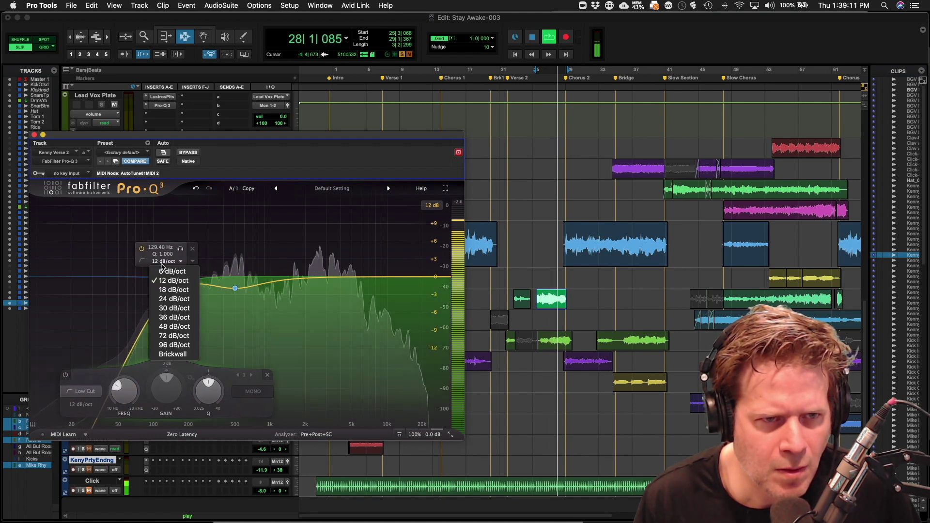
left_click(170, 299)
left_click(330, 275)
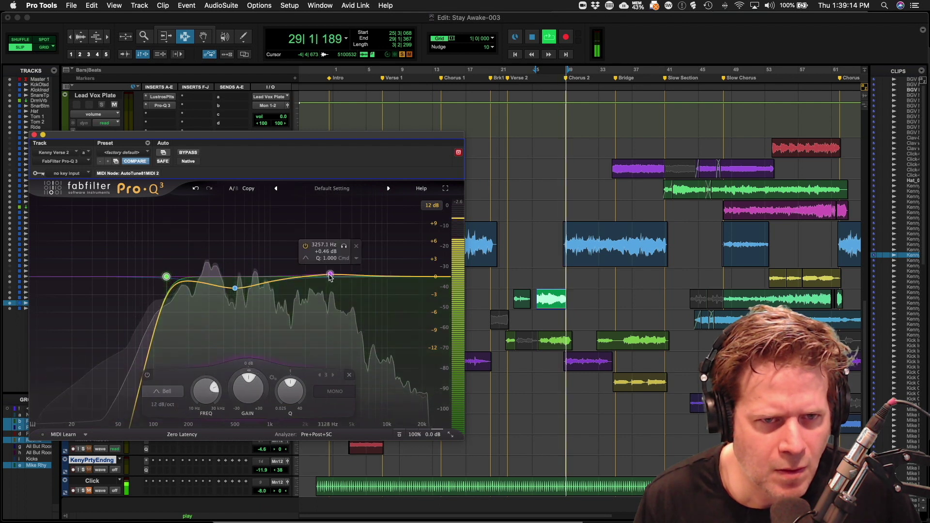
left_click_drag(330, 275, 336, 273)
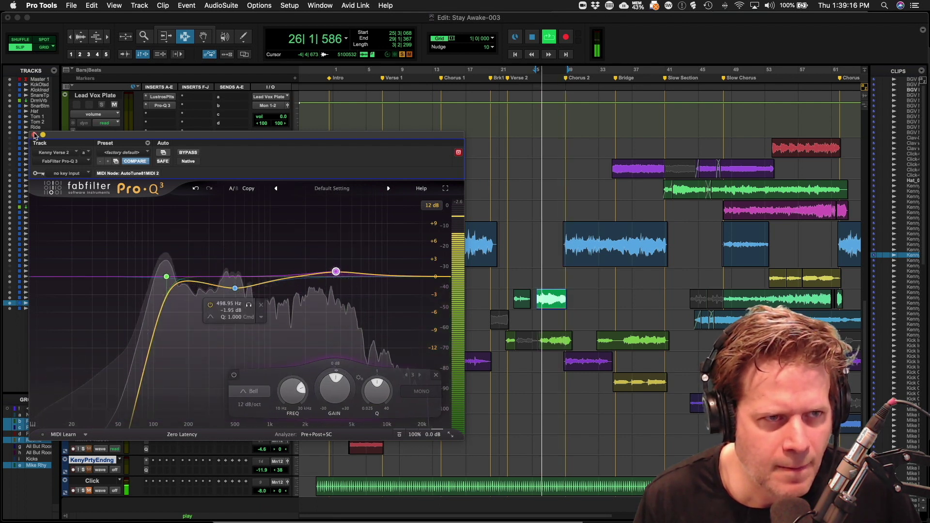
left_click(34, 135)
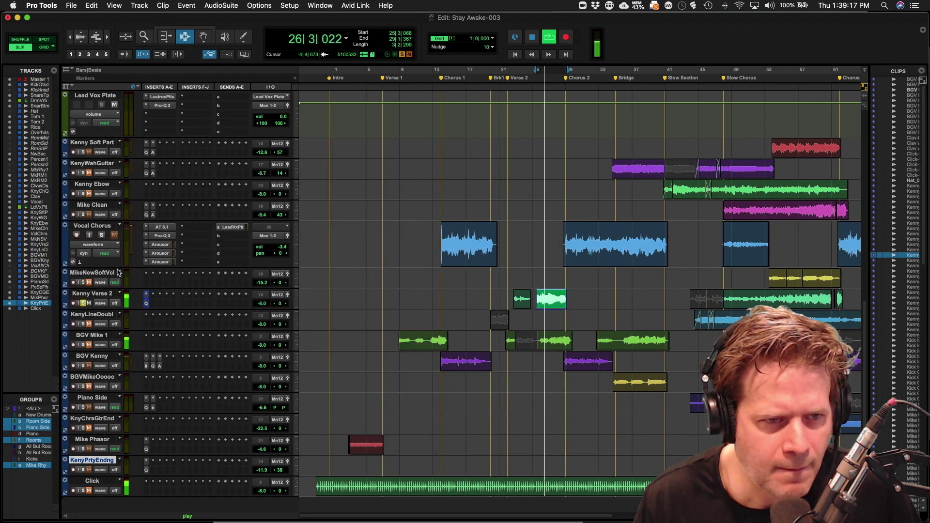
- Insert Arousor in Kenny Verse 2's second slot, set a 2:1 ratio, lower the input, set the output to 8.45 dB and close it
left_click(157, 296)
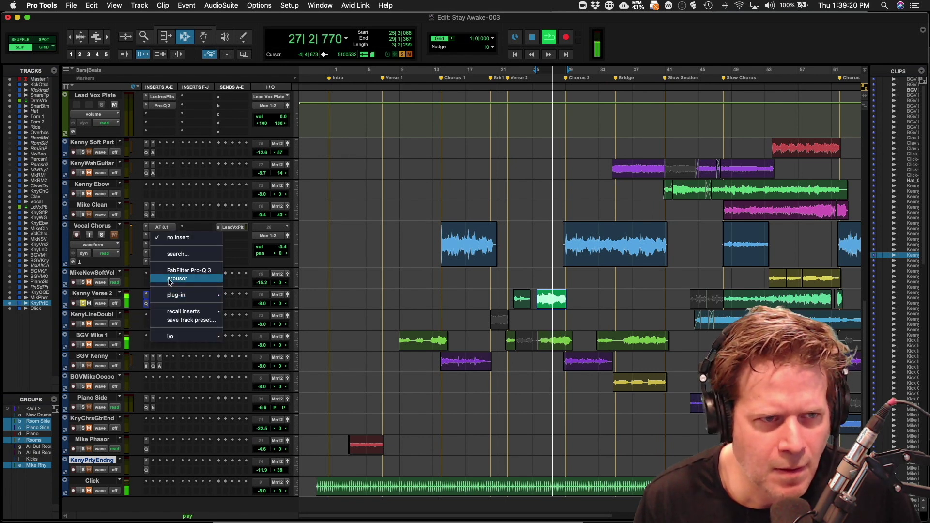
left_click(177, 279)
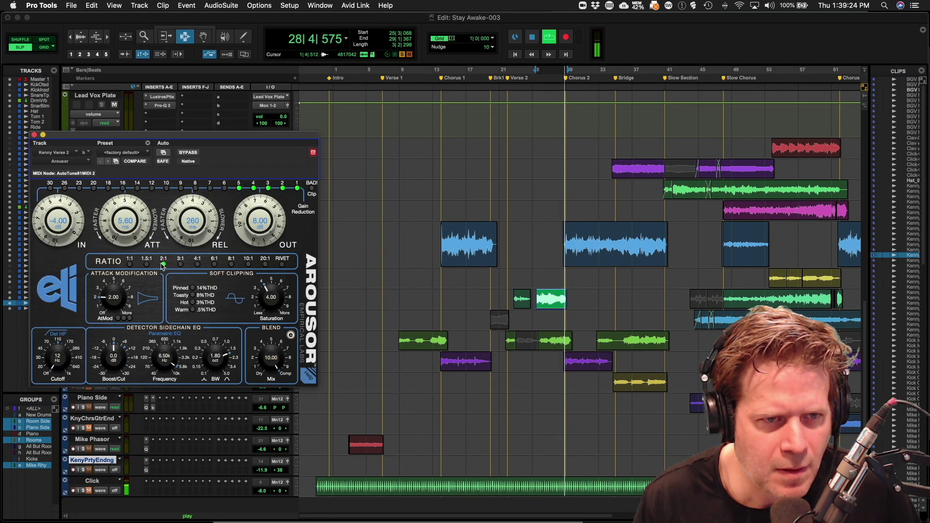
left_click_drag(58, 227, 57, 245)
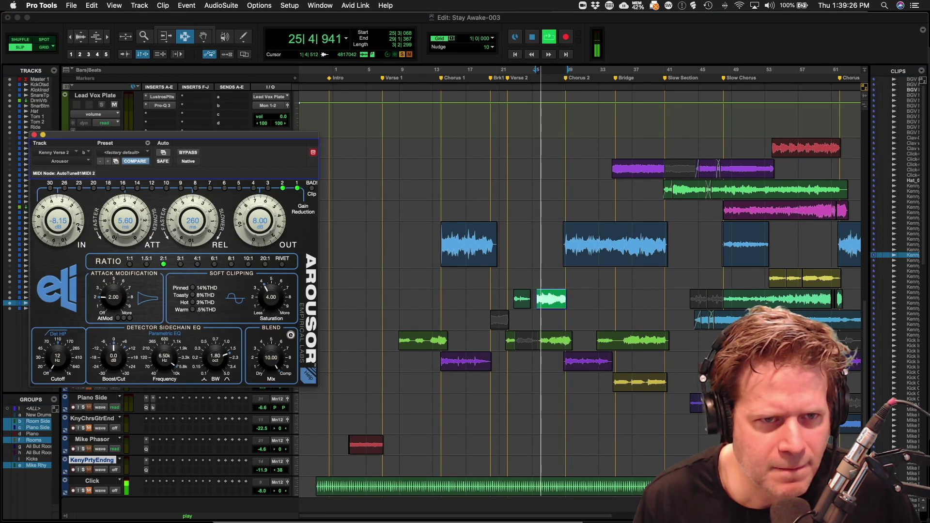
left_click_drag(259, 226, 257, 224)
left_click_drag(57, 219, 56, 221)
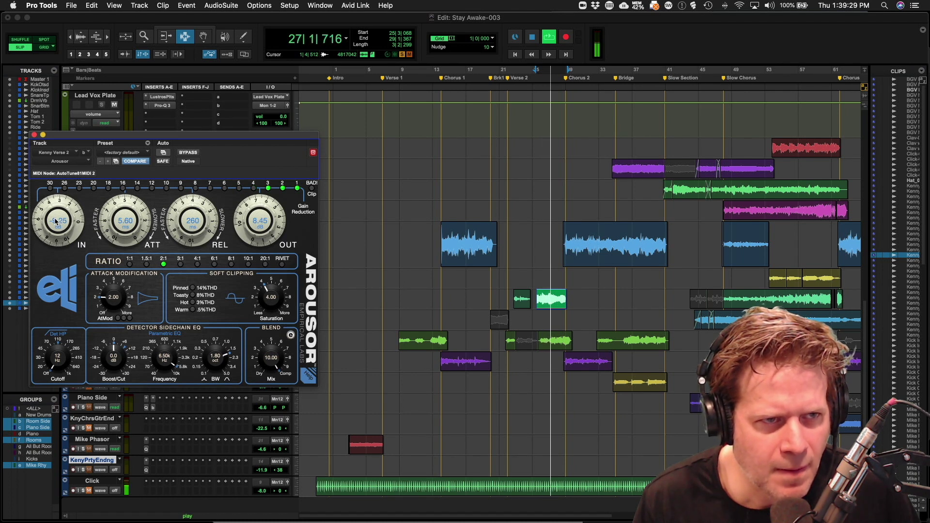
left_click(34, 135)
- Unsolo Kenny Verse 2, pan it 49 to the right and adjust its volume against the mix during playback
left_click(84, 303)
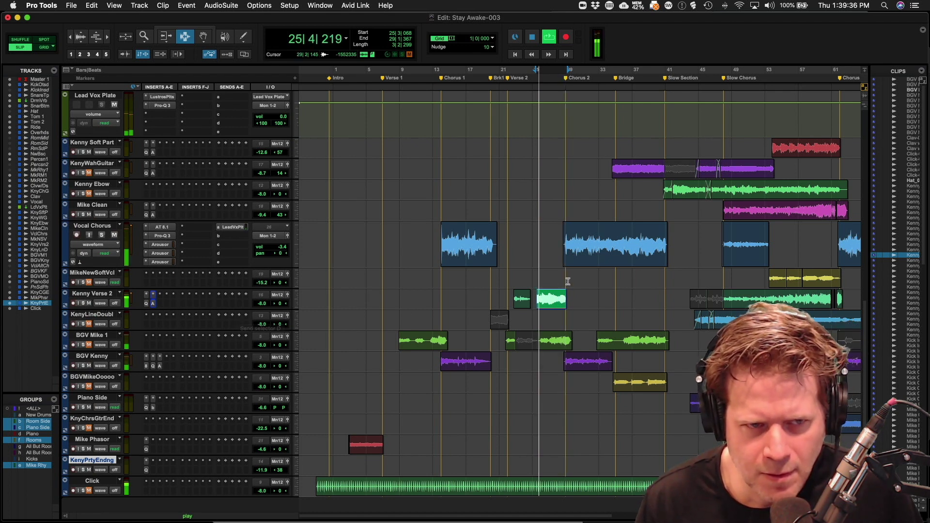
left_click_drag(275, 304, 286, 305)
left_click(265, 305)
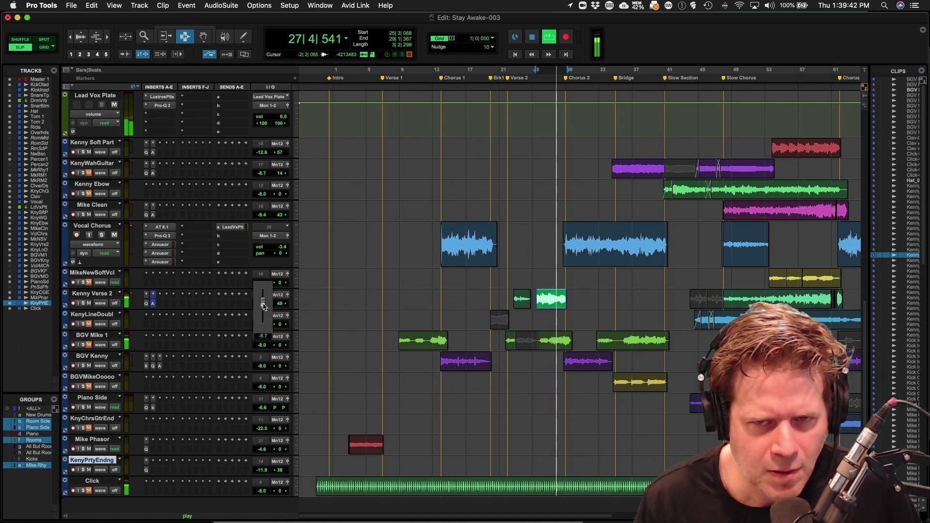
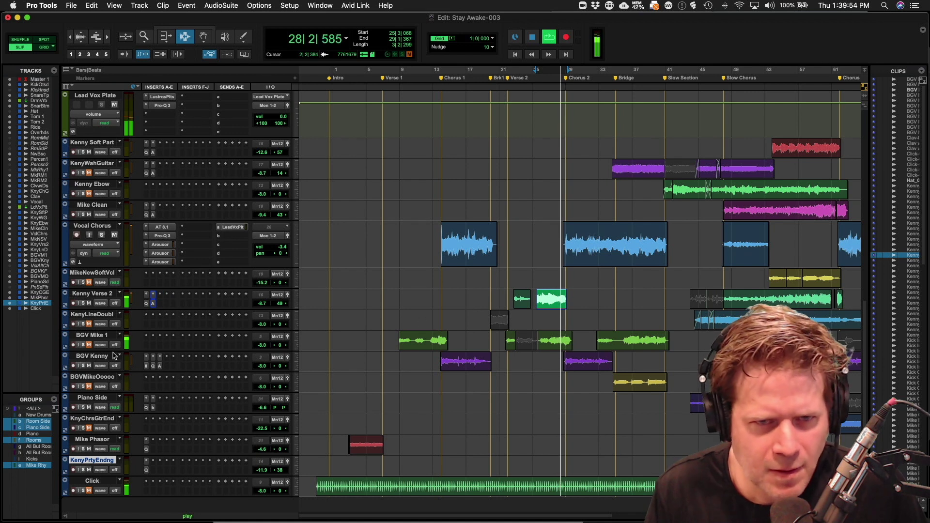
key("space")
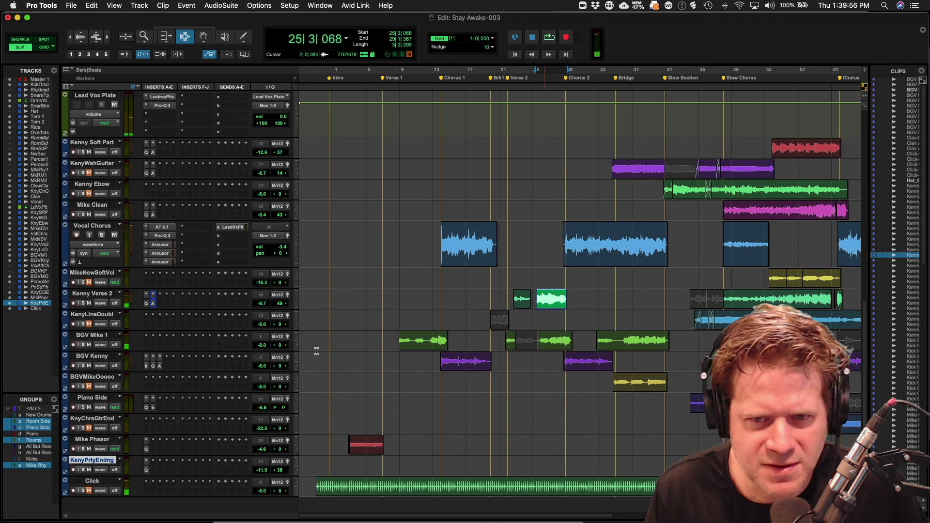
- Play BGV Mike 1's later Verse 2 clip, solo the track and stop playback
left_click(544, 343)
key("space")
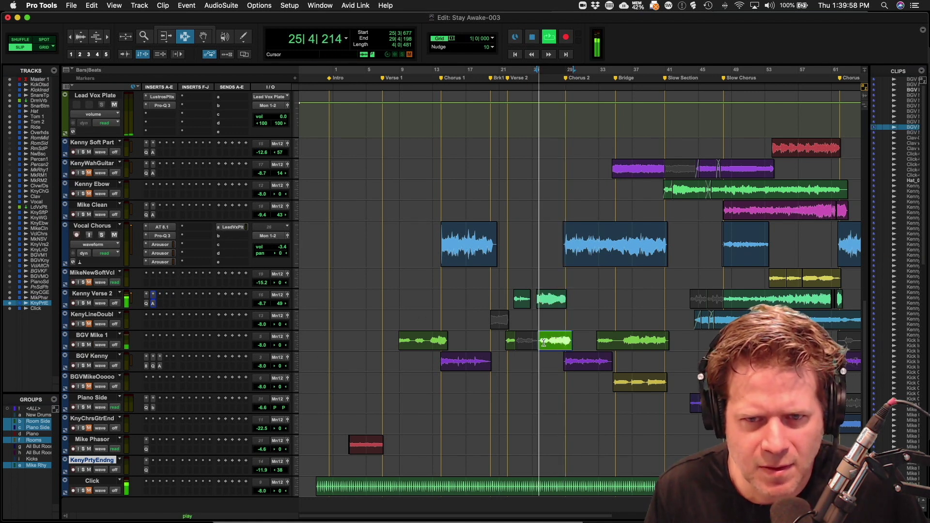
key("super+bracketright")
left_click(83, 345)
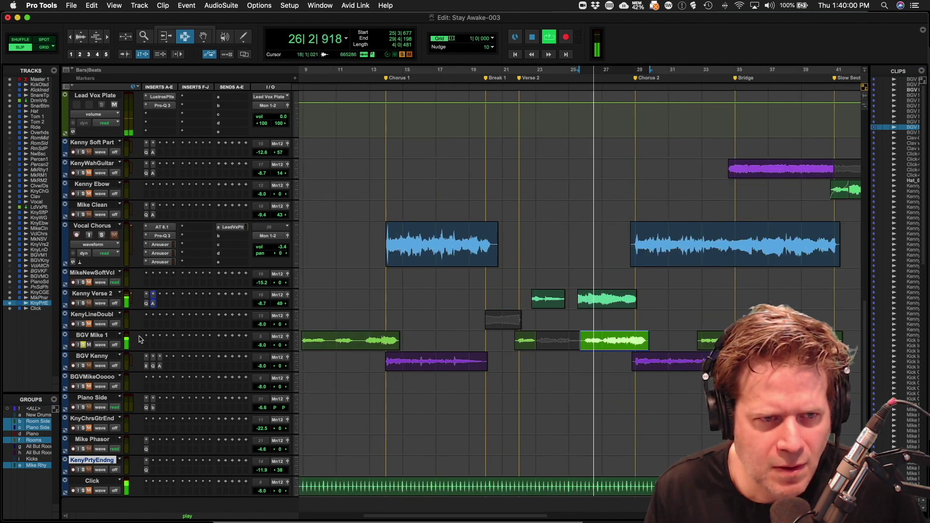
key("space")
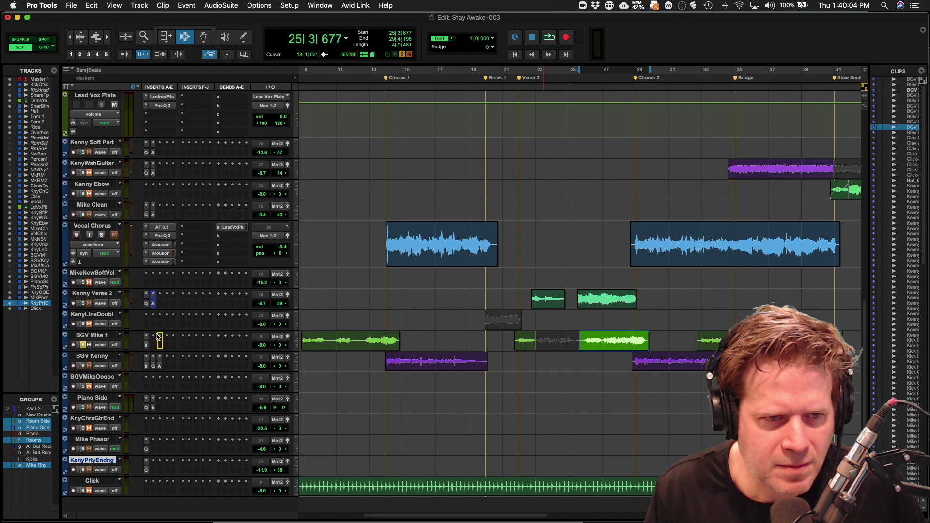
- Add a Bell cut of about 3 dB around 400 Hz in BGV Mike 1's Pro-Q 3, audition it and close the plug-in
left_click(155, 346)
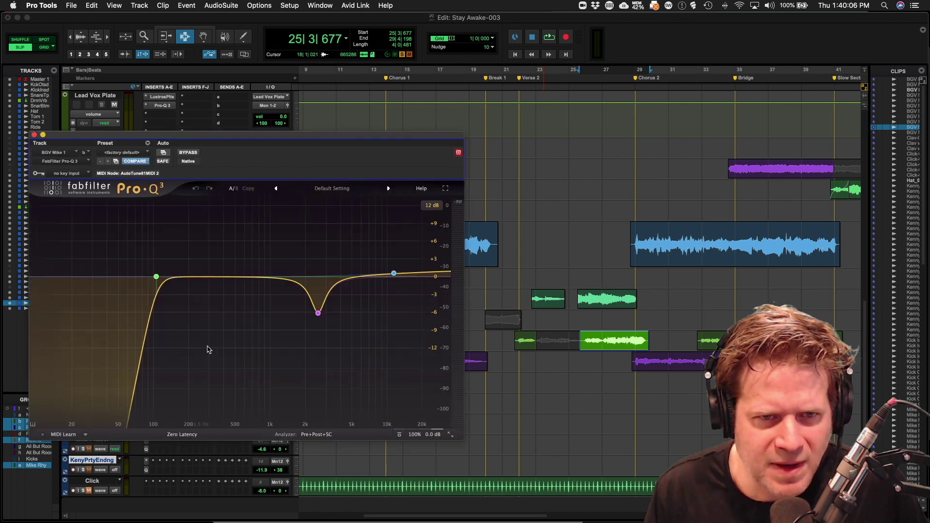
left_click_drag(230, 278, 225, 296)
key("space")
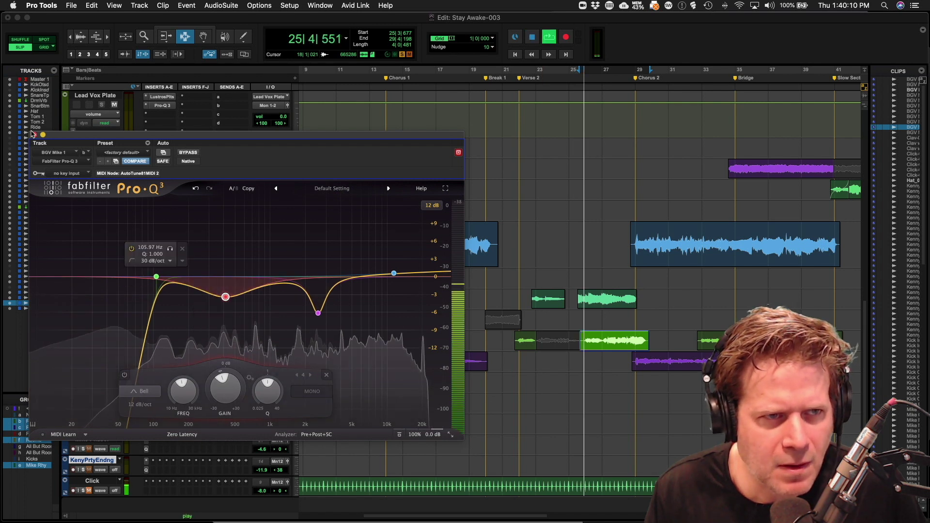
left_click(44, 134)
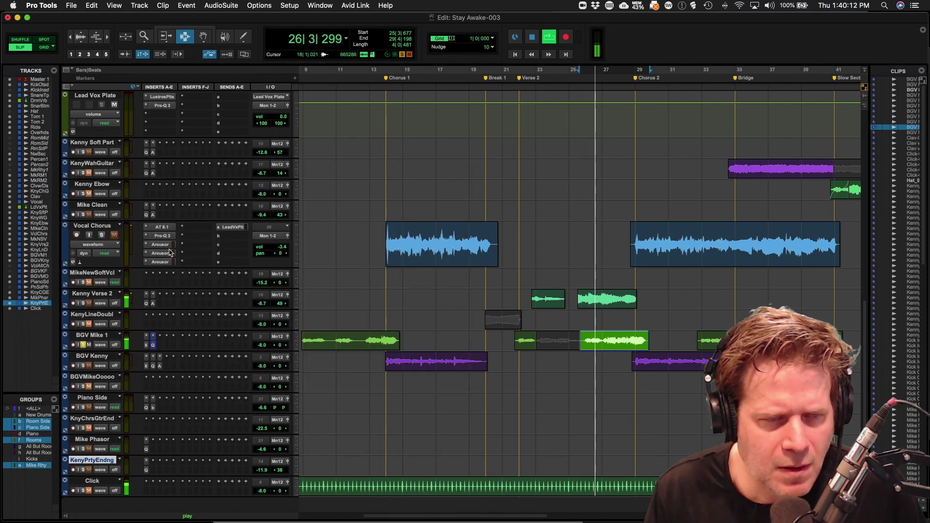
key("space")
- Insert Arousor in BGV Mike 1's third slot, set the input to -1.20 dB and output to 3.35 dB, and close it
left_click(160, 336)
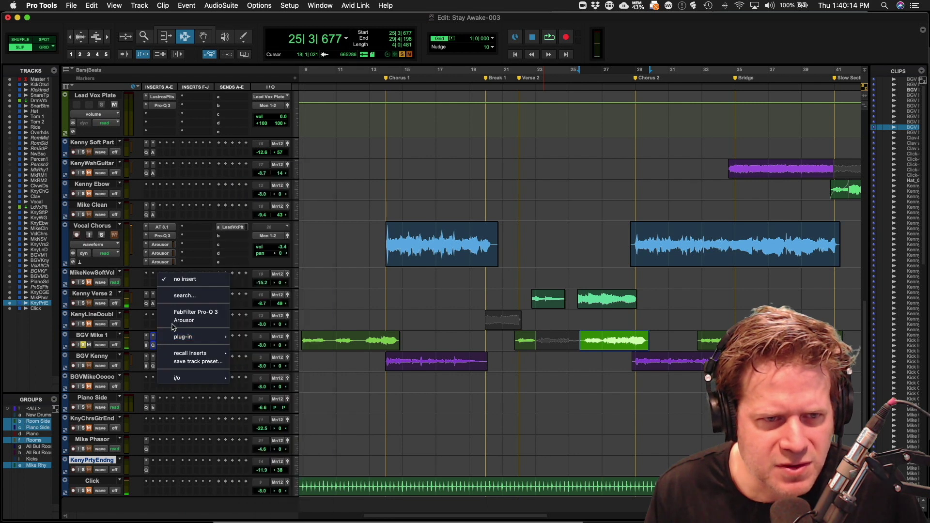
left_click(180, 321)
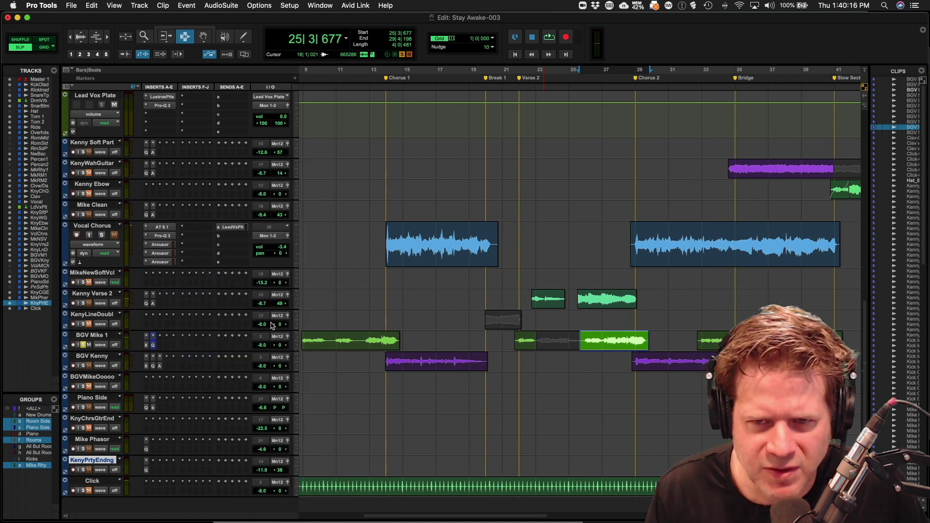
key("space")
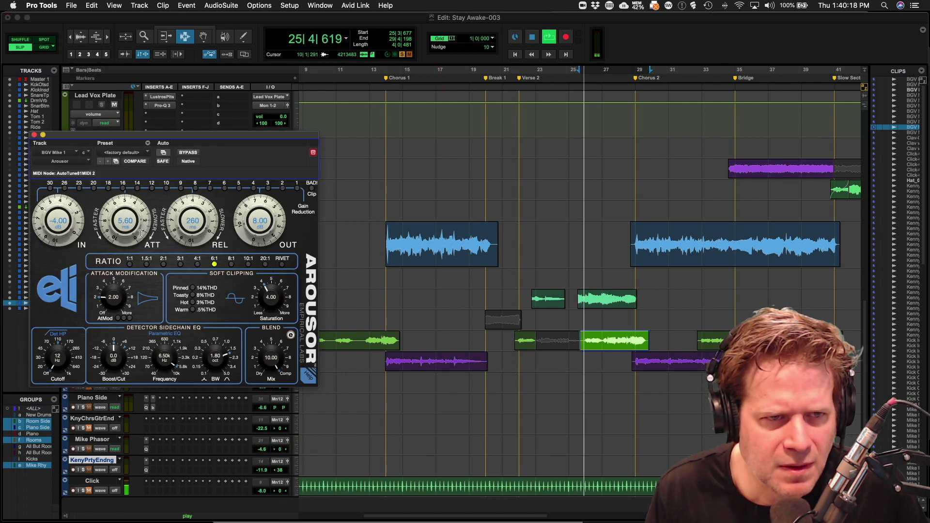
left_click_drag(66, 226, 158, 234)
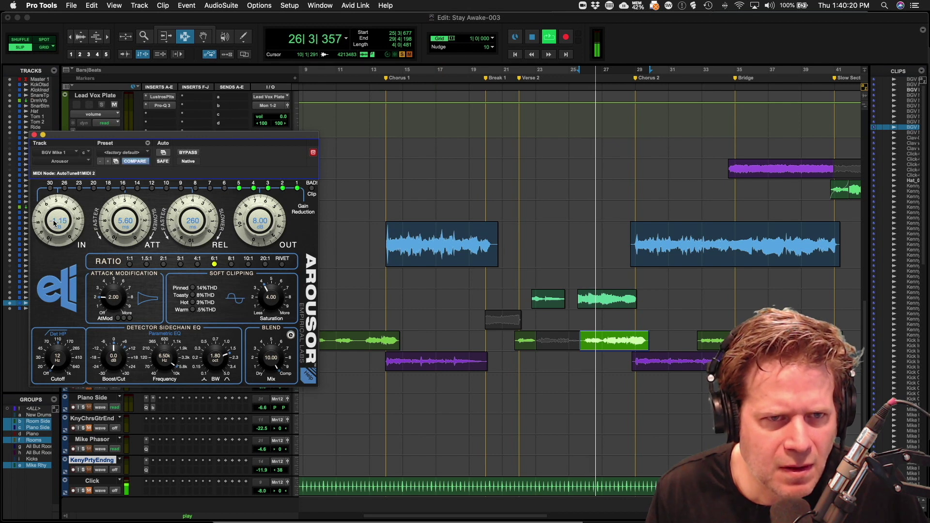
left_click_drag(256, 232, 256, 240)
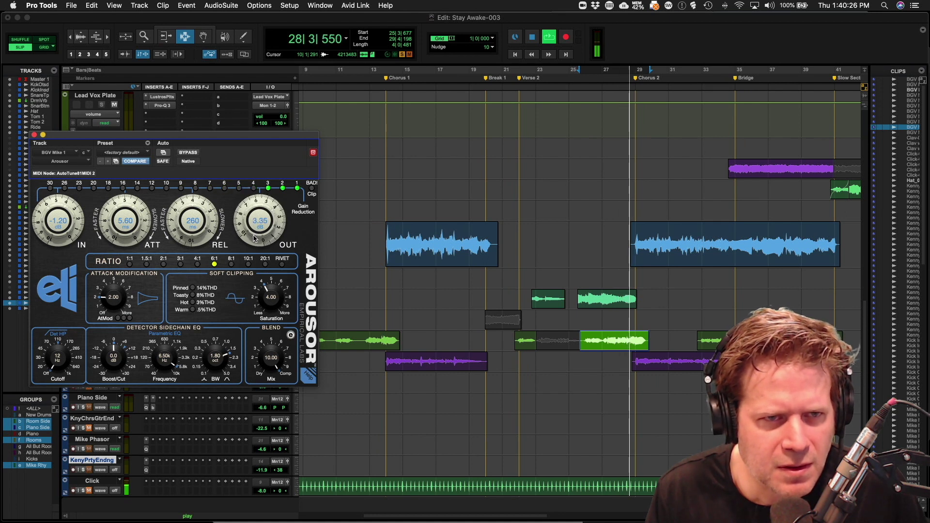
left_click(34, 135)
key("space")
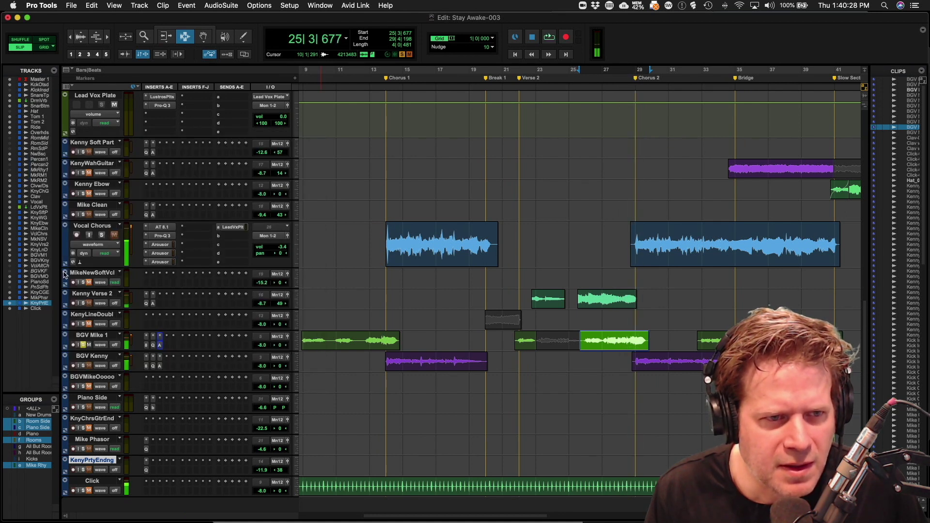
- Unsolo BGV Mike 1, play the mix from bar 25 and set the track's volume to -6.6 dB
left_click(82, 345)
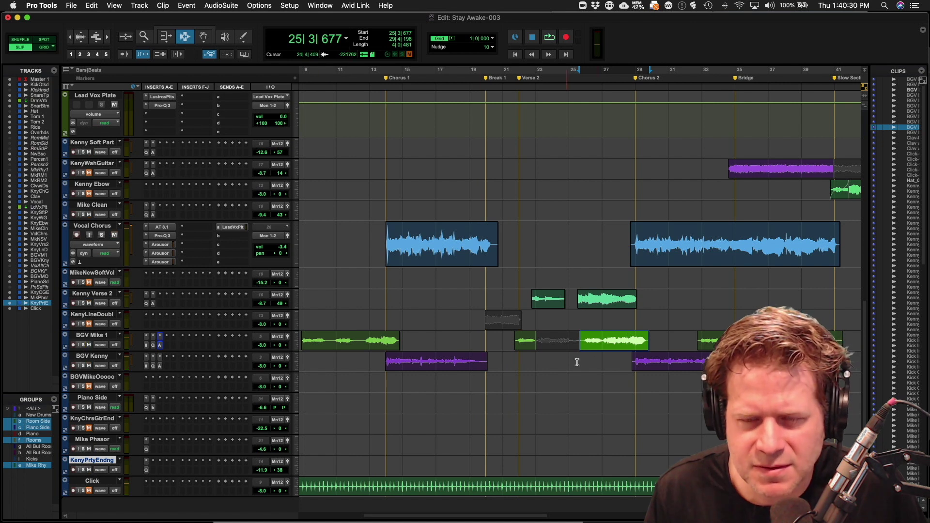
left_click(575, 328)
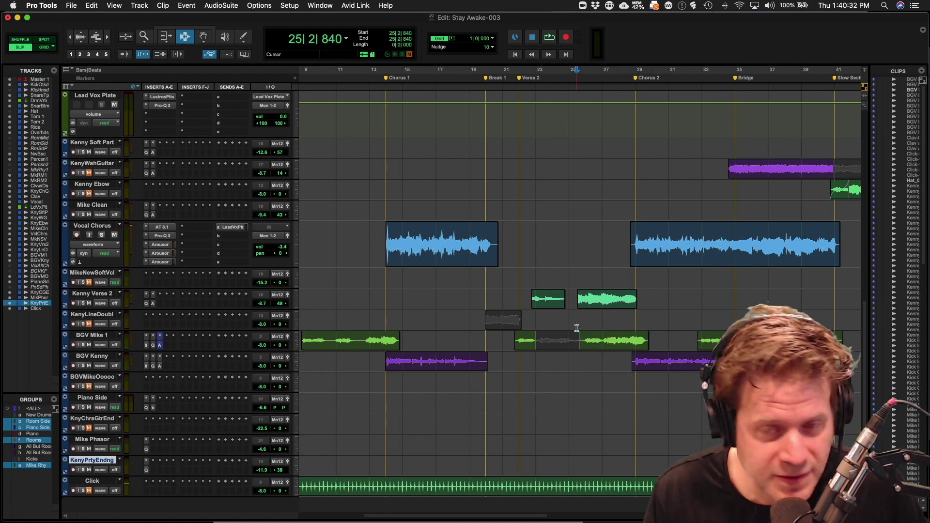
key("space")
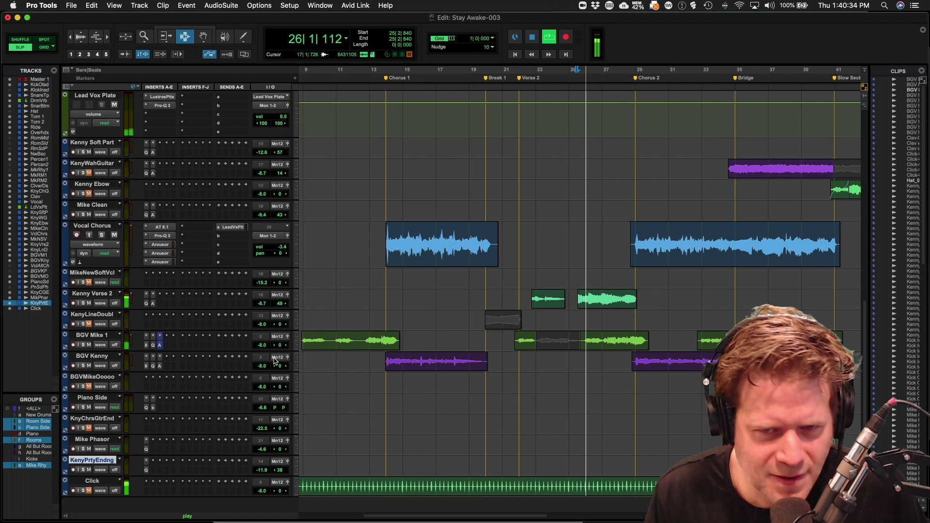
key("r")
left_click_drag(261, 349, 263, 348)
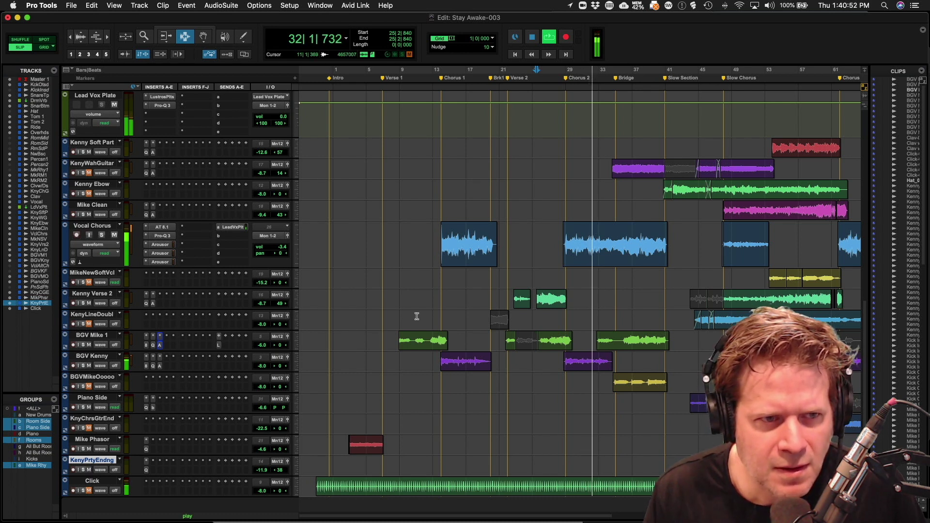
key("r")
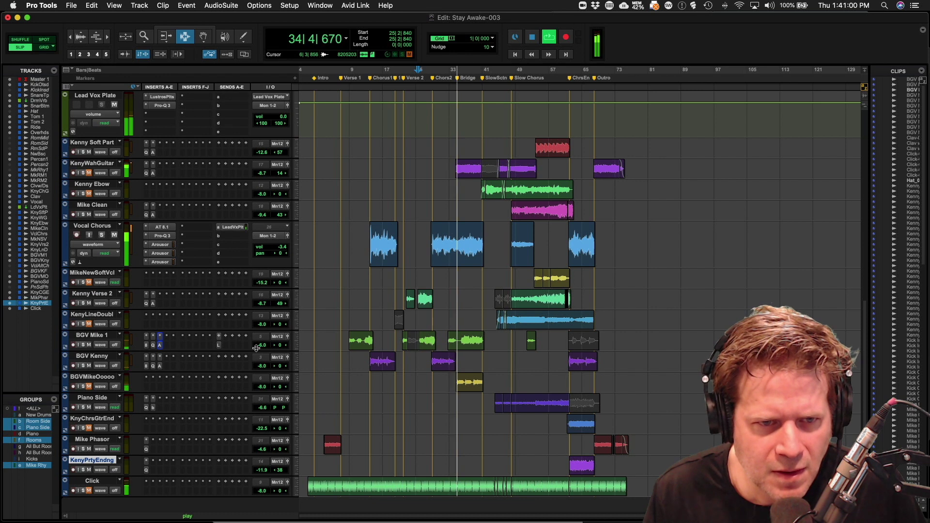
left_click_drag(262, 346, 262, 344)
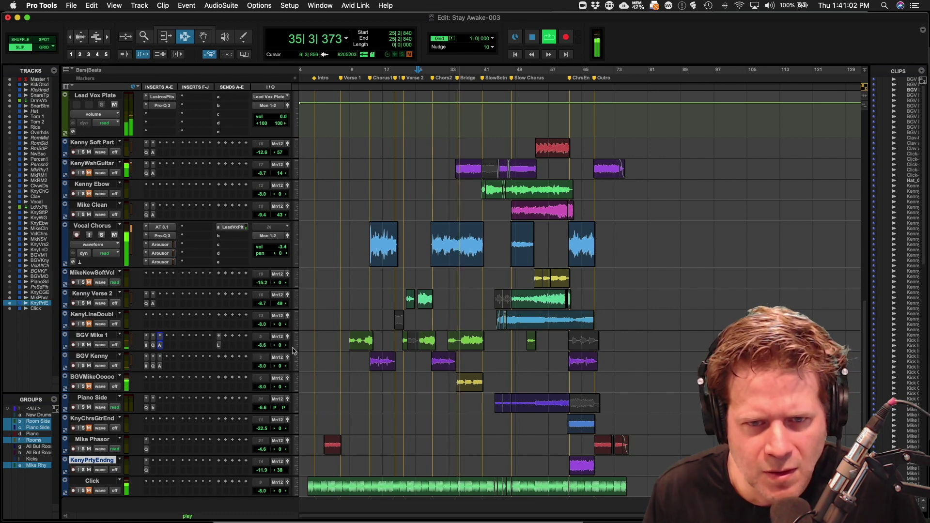
- Audition BGVMikeOoooo in solo during the Bridge, unsolo it and play the mix from bar 49 in the Slow Chorus
left_click(84, 387)
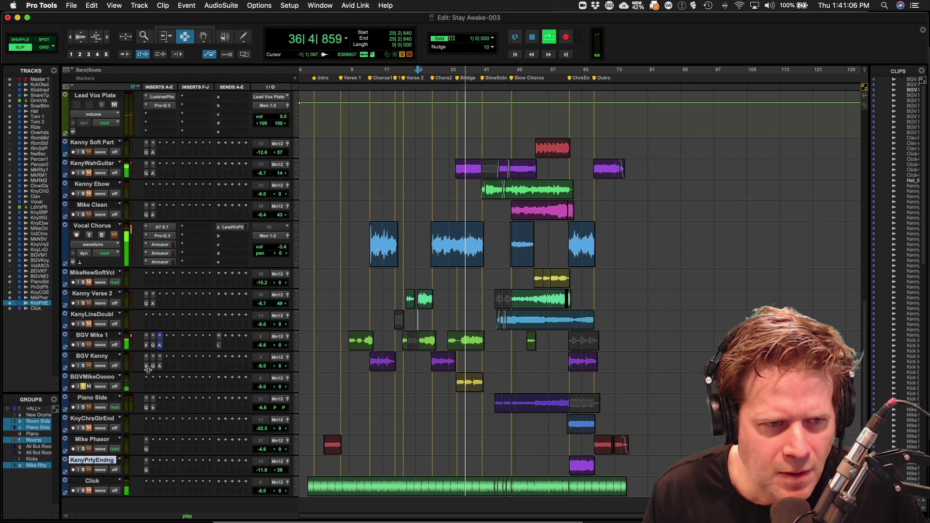
key("space")
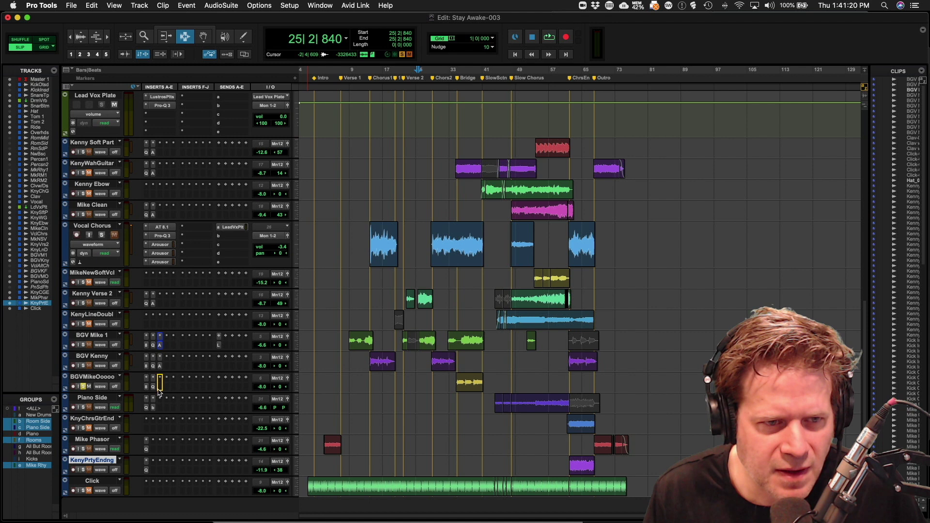
left_click(519, 381)
key("space")
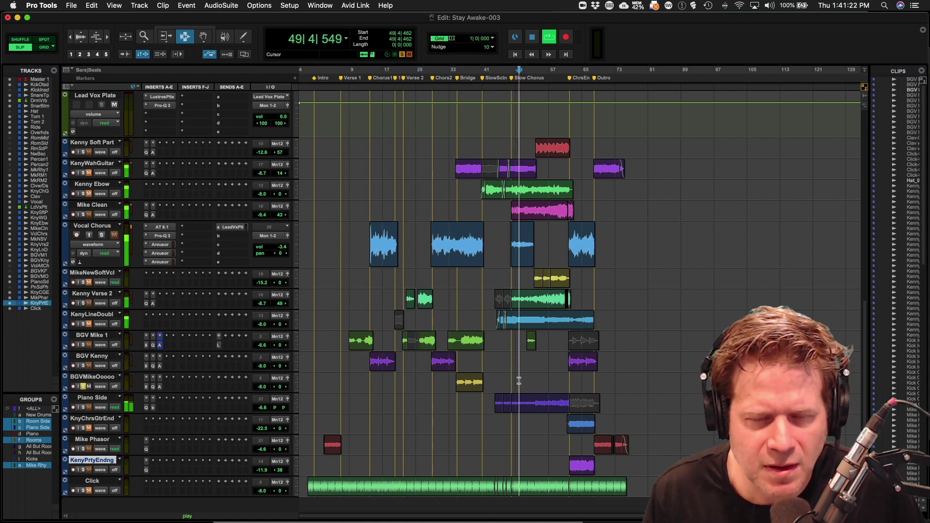
key("space")
left_click(83, 387)
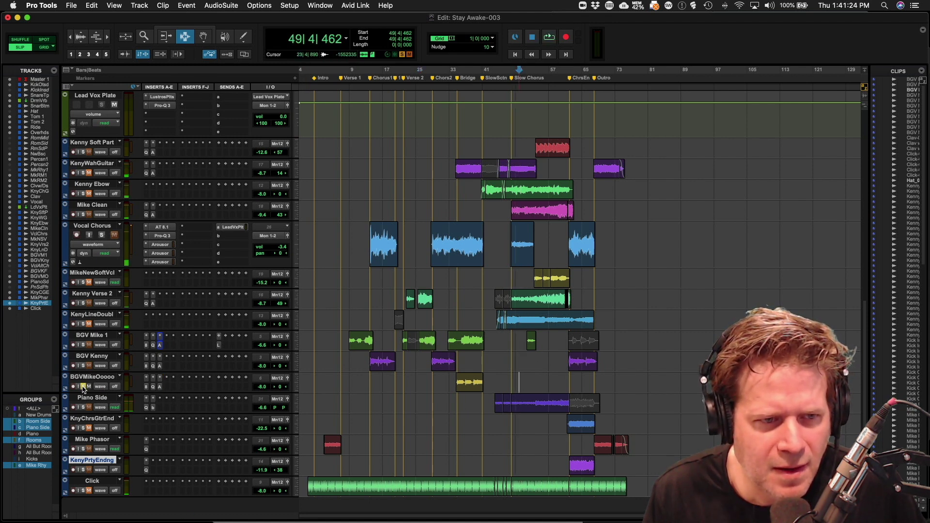
key("space")
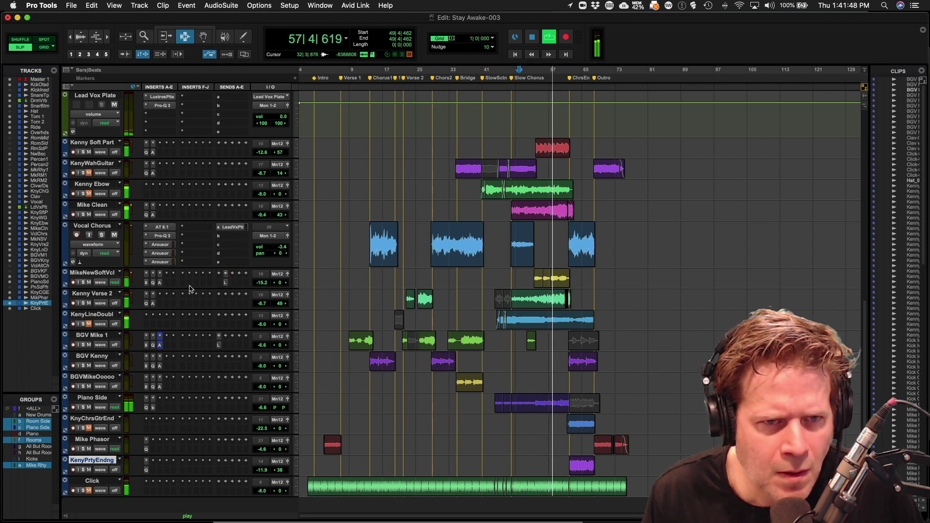
- Set MikeNewSoftVcl's volume to -2.0 dB and its Lead Vox Plate send level to +0.2 dB, and close the send window
left_click_drag(263, 284, 264, 276)
left_click(225, 283)
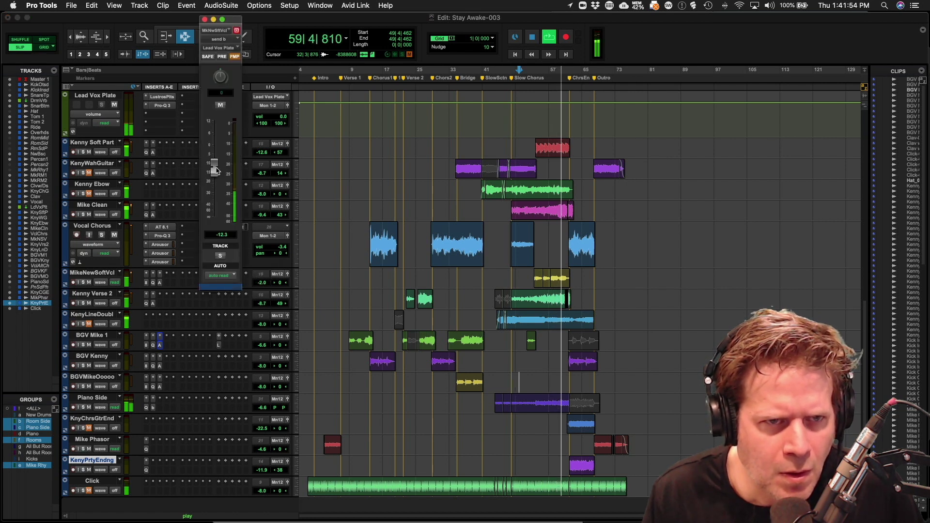
left_click_drag(213, 165, 215, 143)
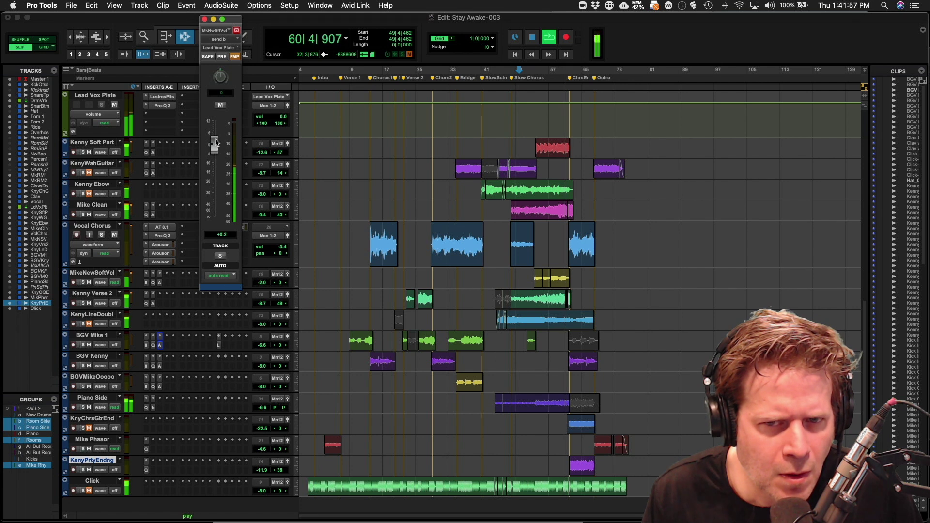
left_click(204, 19)
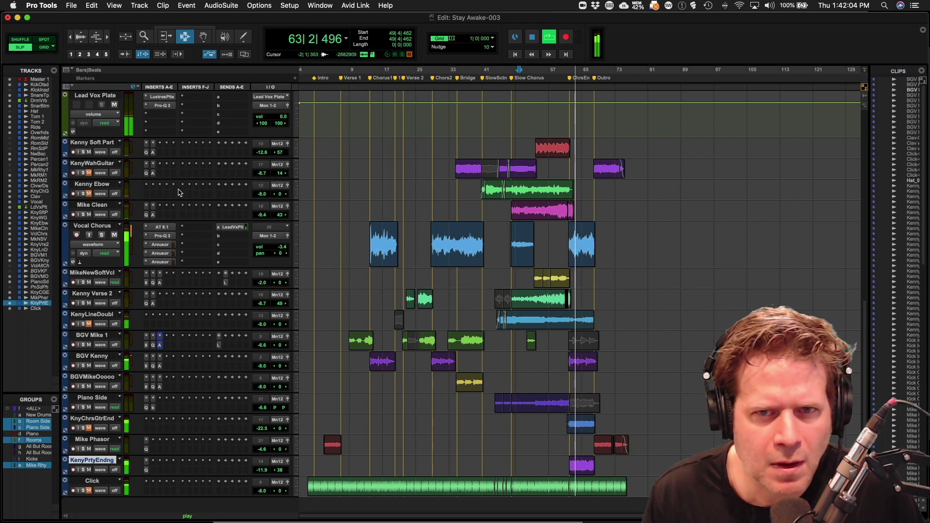
- Unmute KenyWahGuitar, audition it in solo from the Bridge, unsolo it and set its volume to -11.3 dB
left_click(89, 173)
key("space")
left_click(455, 167)
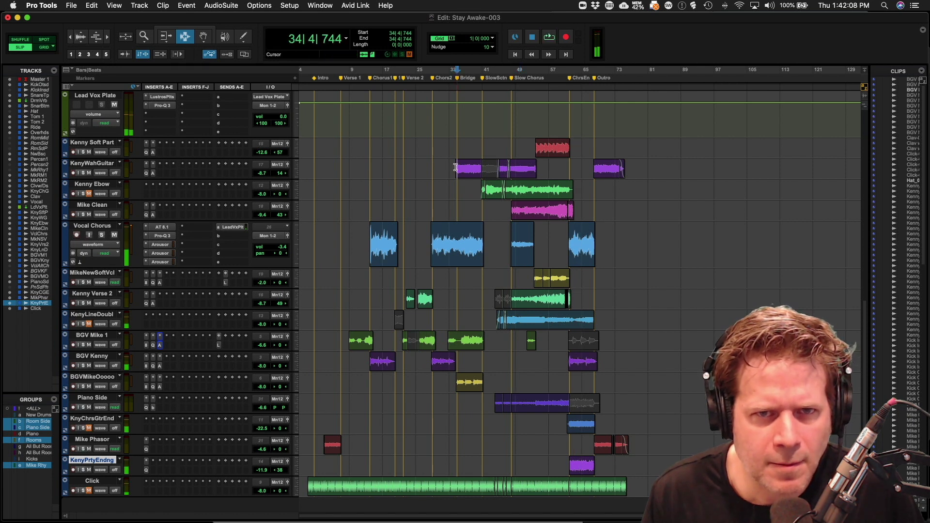
key("space")
left_click(83, 173)
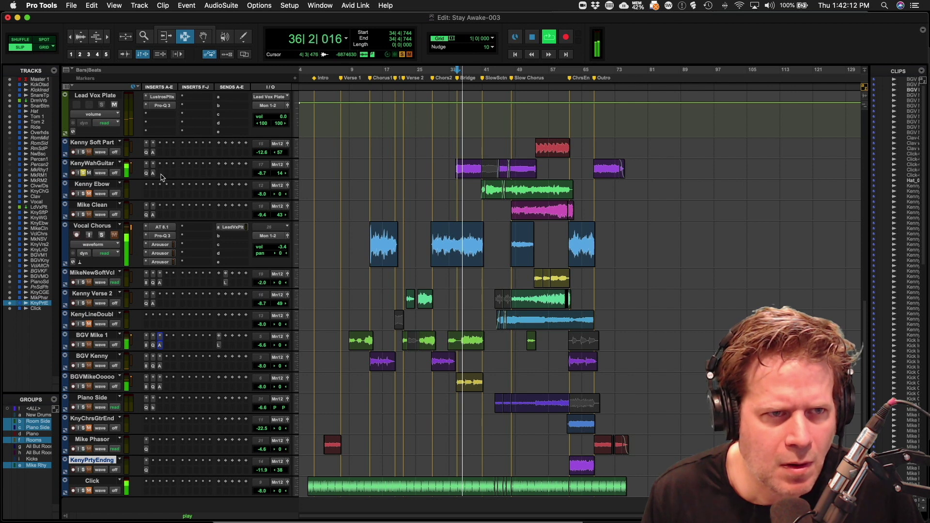
left_click(83, 173)
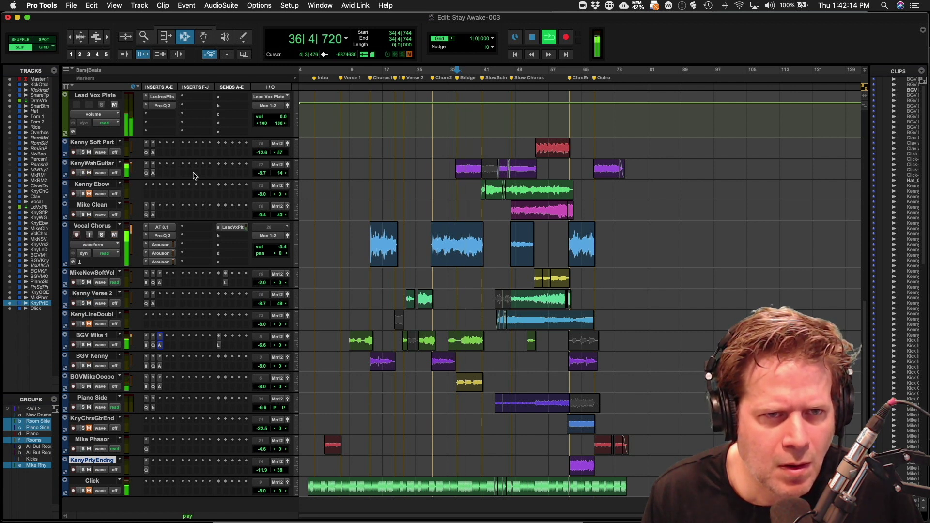
left_click_drag(258, 173, 259, 177)
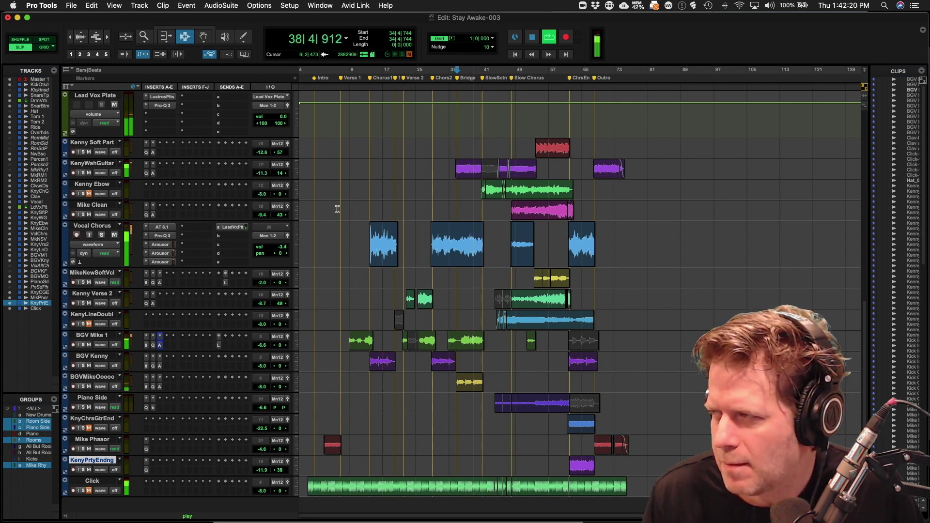
- Reduce the enlarged tracks to the same small height as the others and set Snare Top's volume to -2.6 dB
key("r")
scroll(345, 212, "up", 15)
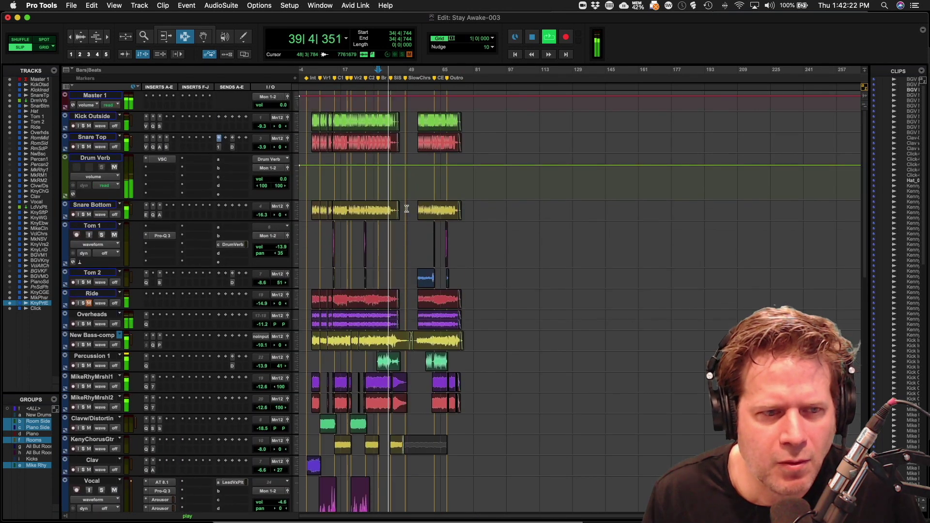
left_click(297, 189)
left_click(301, 186, "alt")
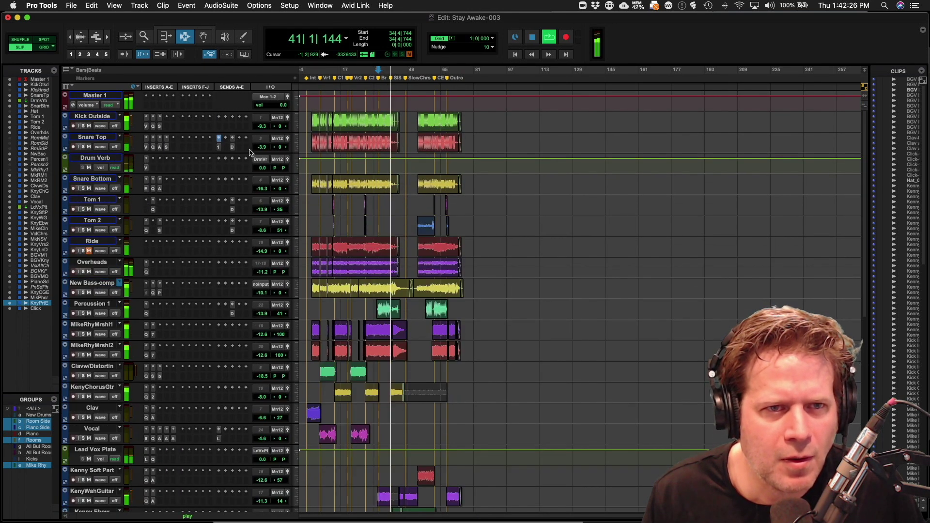
left_click_drag(260, 152, 262, 150)
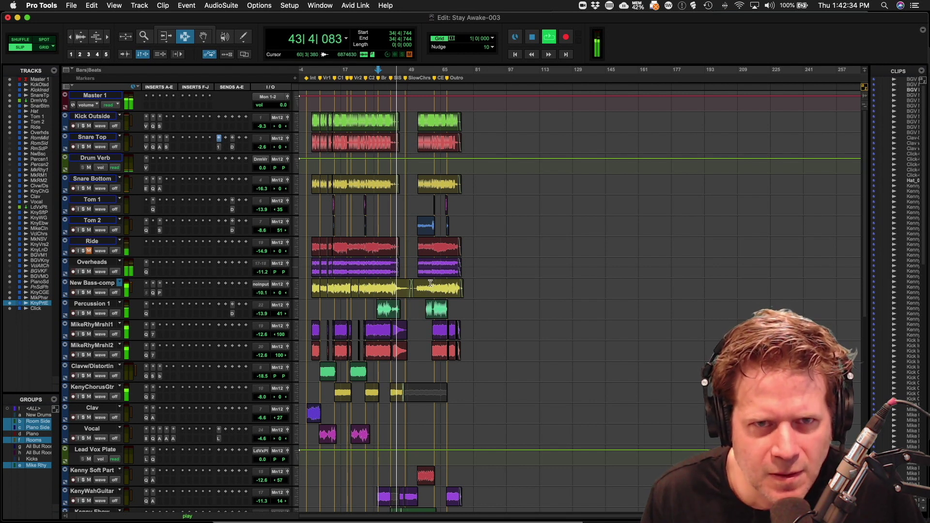
- Mute the KenyWahGuitar clip that plays during the Slow Chorus
scroll(431, 284, "down", 5)
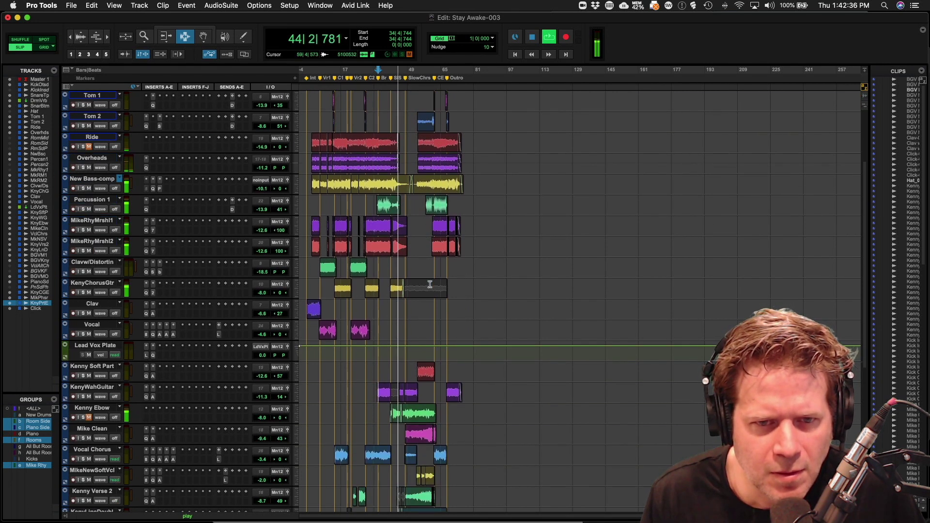
scroll(429, 285, "down", 5)
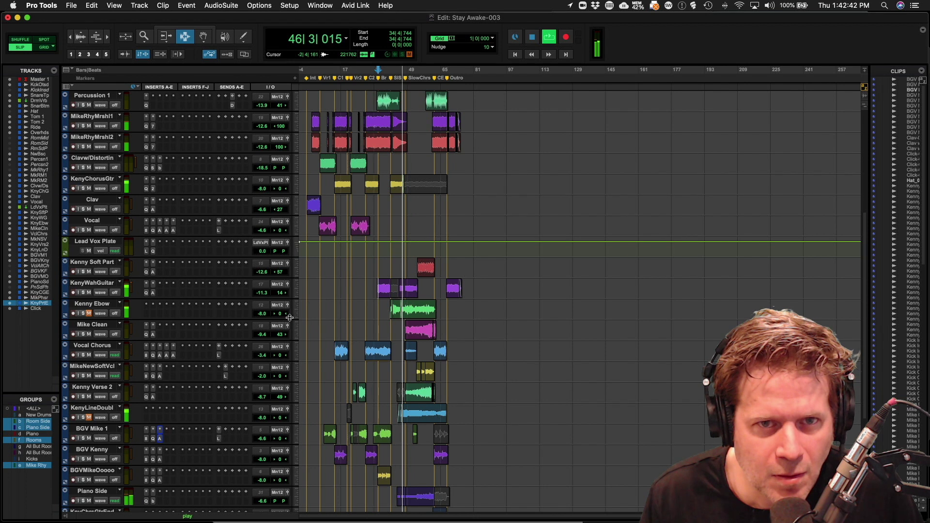
scroll(291, 319, "down", 3)
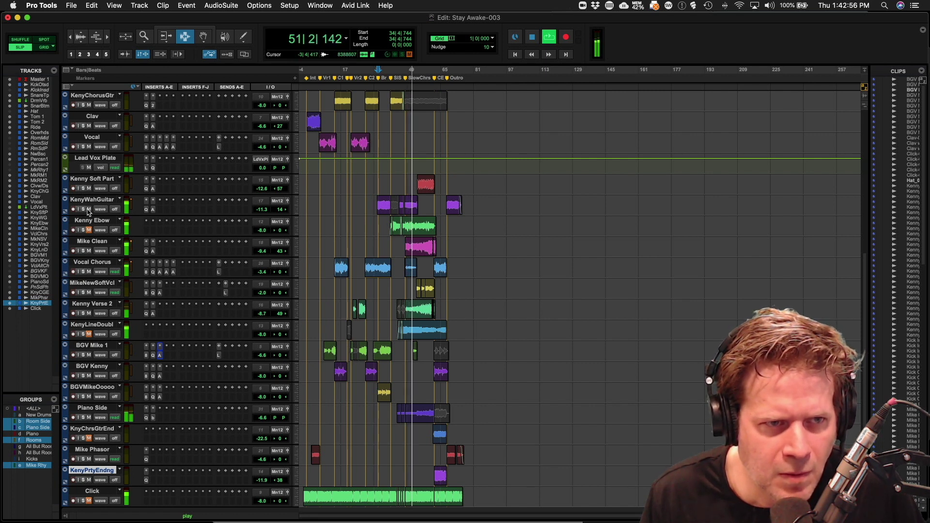
left_click(410, 210)
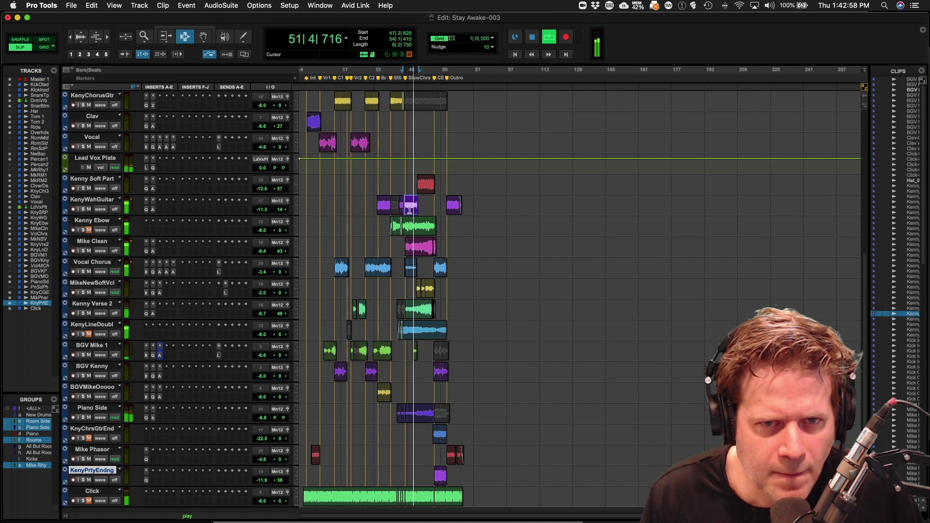
key("super+m")
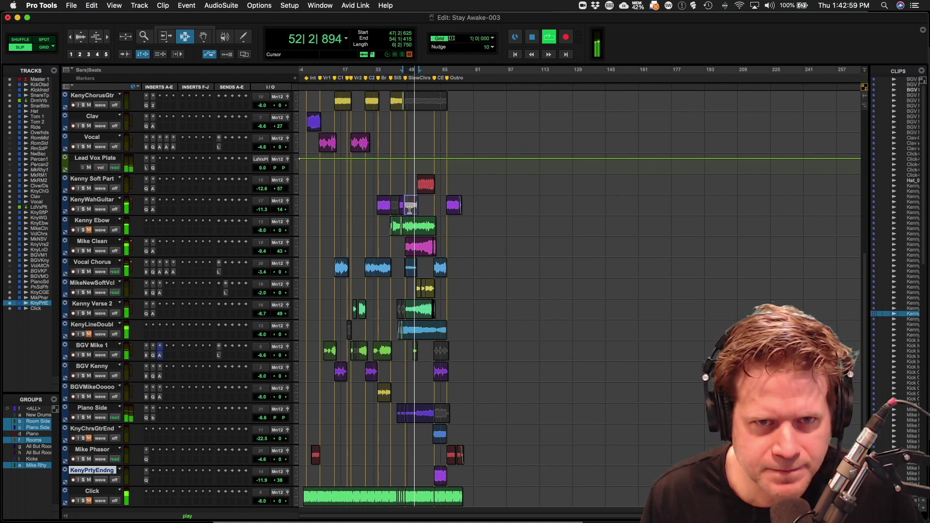
left_click(434, 213)
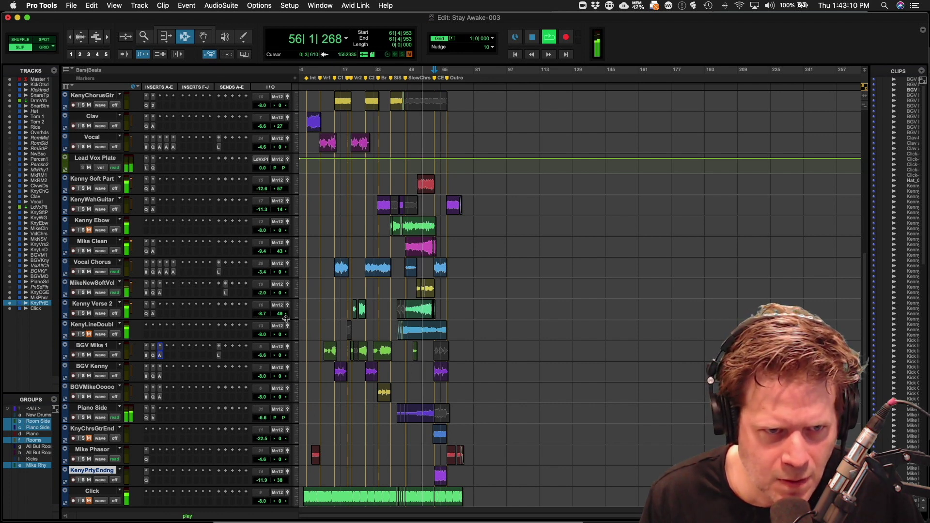
- Set MikeNewSoftVcl's Lead Vox Plate send level to -0.9 dB, play into the Chorus End and close the send window
left_click(226, 293)
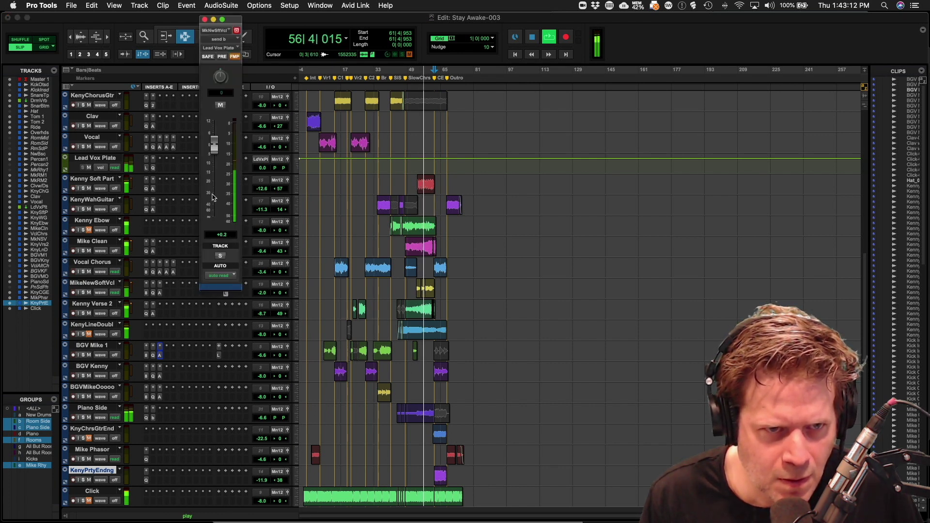
left_click_drag(217, 153, 217, 155)
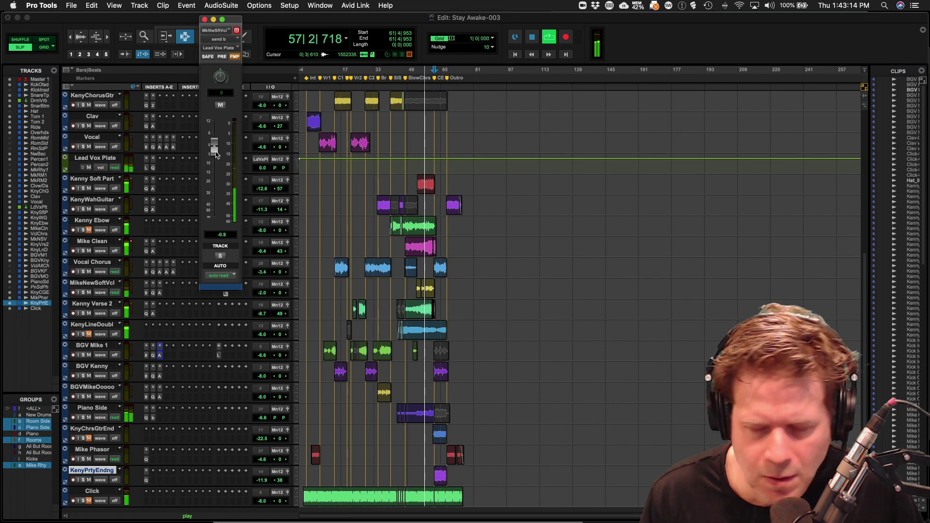
key("t")
key("t")
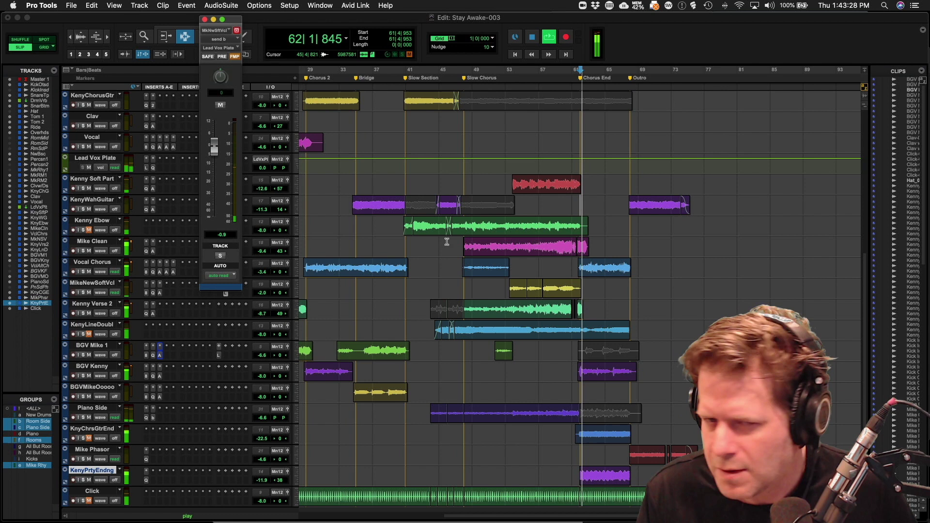
left_click(204, 20)
- Restart playback just before the Intro and pan Mike Phasor to 27 left
key("space")
key("Return")
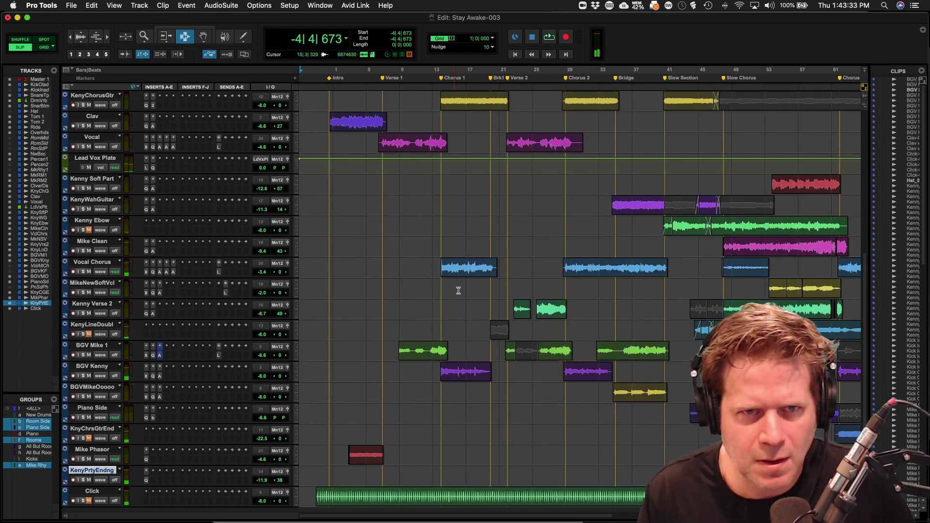
left_click(325, 204)
key("space")
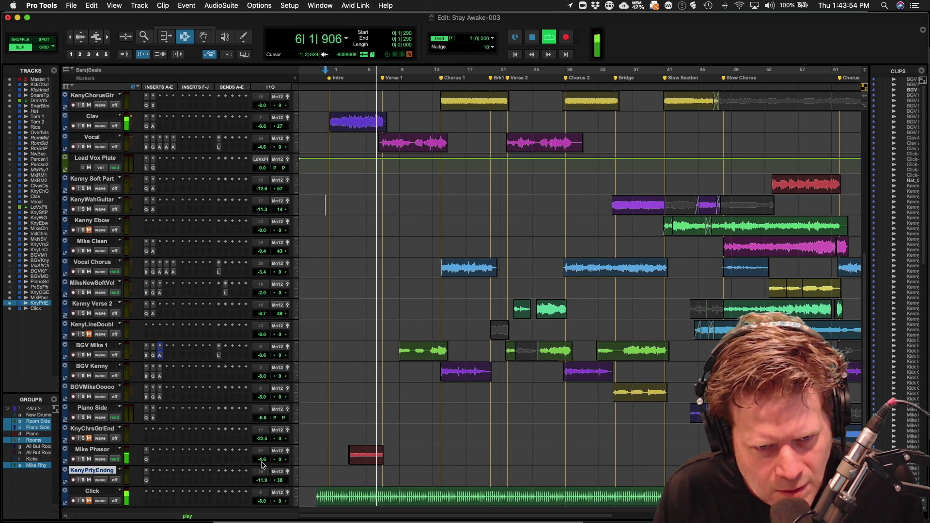
left_click_drag(286, 464, 282, 463)
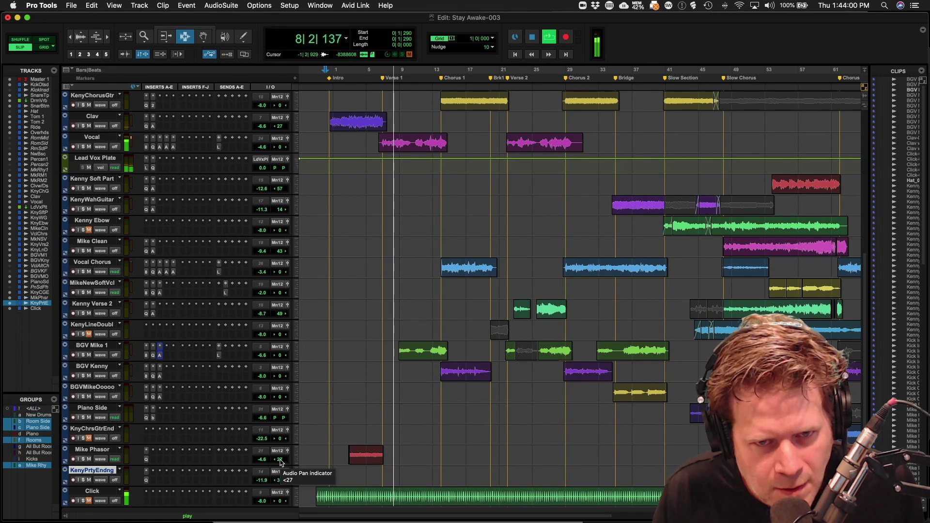
- Set Kick Outside's volume to -7.9 dB and fine-tune Snare Top's volume while the mix plays, and stop playback
scroll(282, 291, "up", 10)
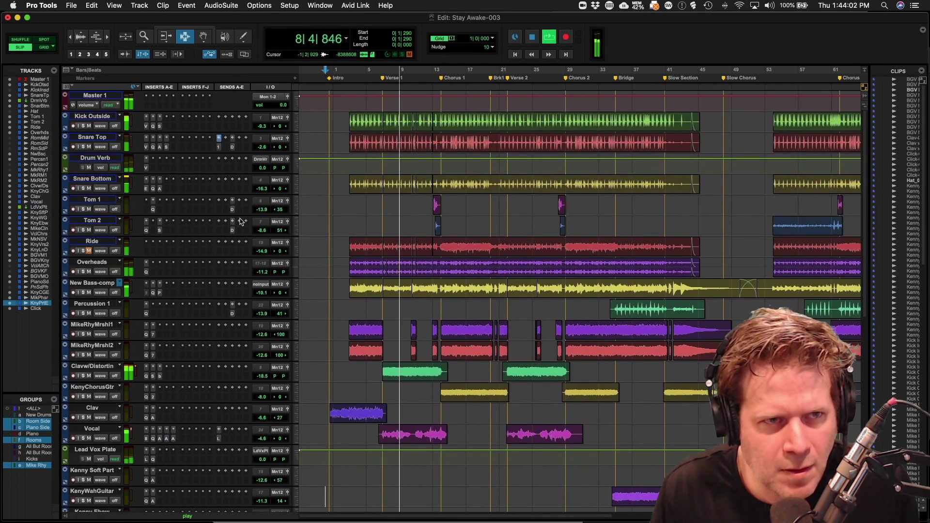
left_click_drag(260, 130, 263, 148)
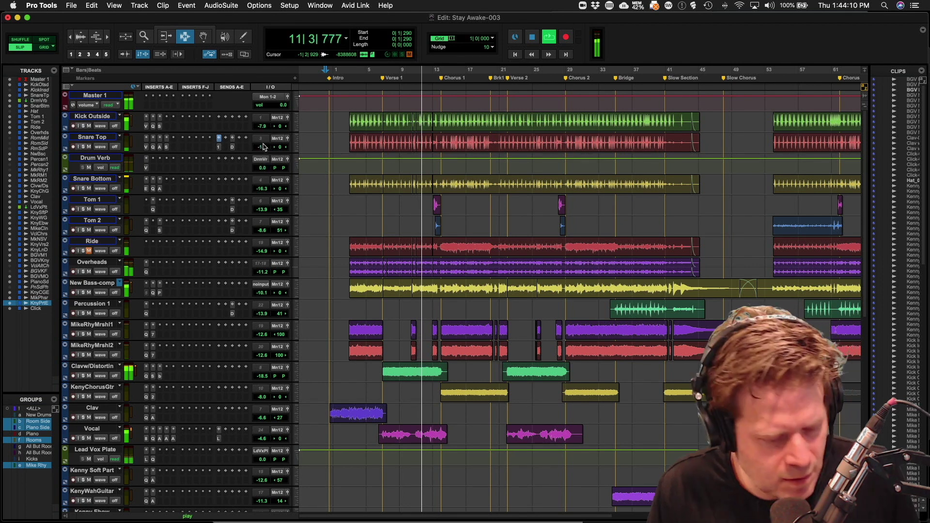
key("super+bracketleft")
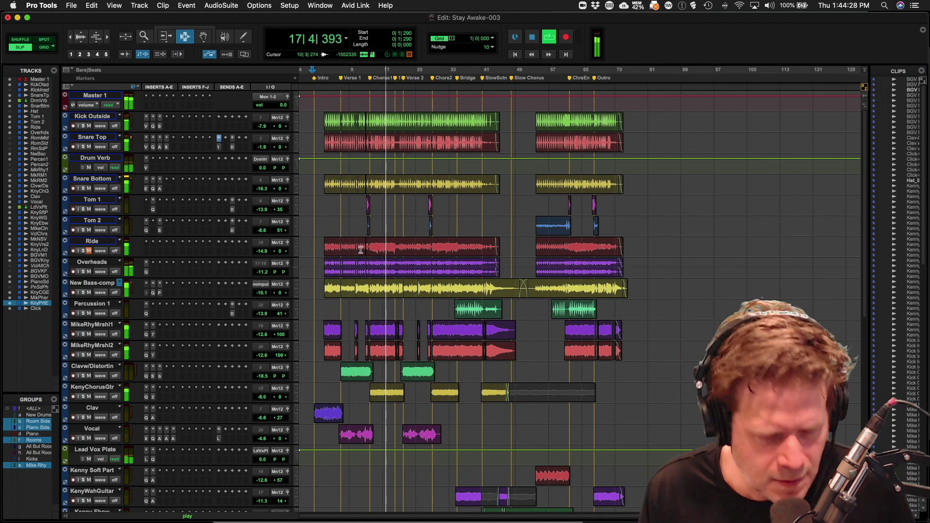
left_click(260, 147)
left_click_drag(258, 146, 258, 147)
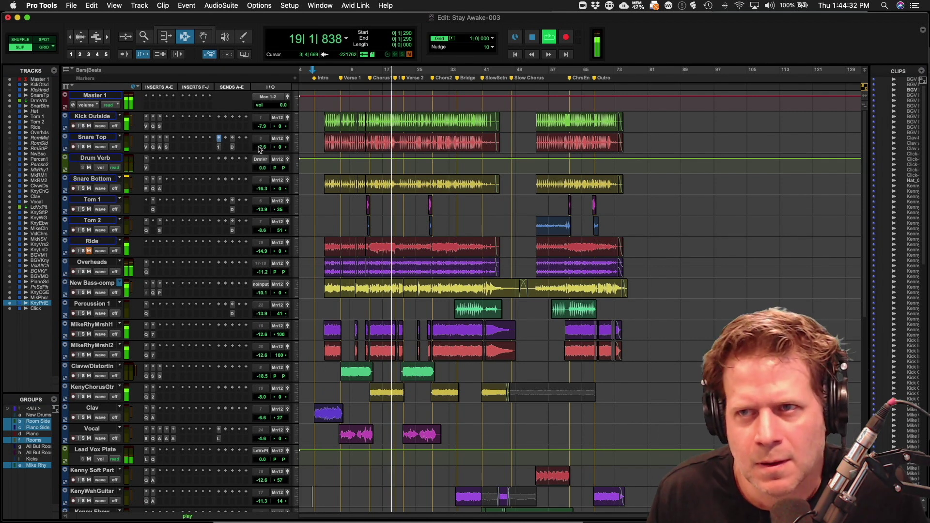
key("space")
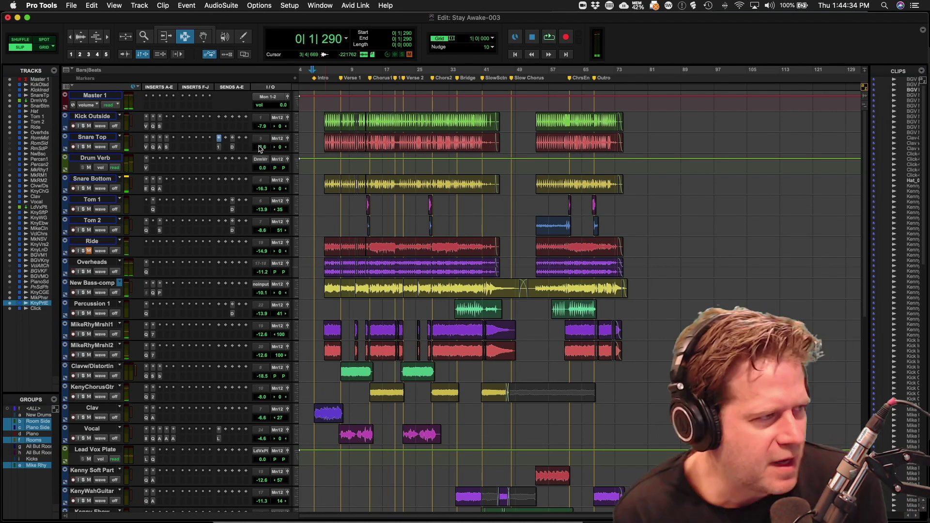